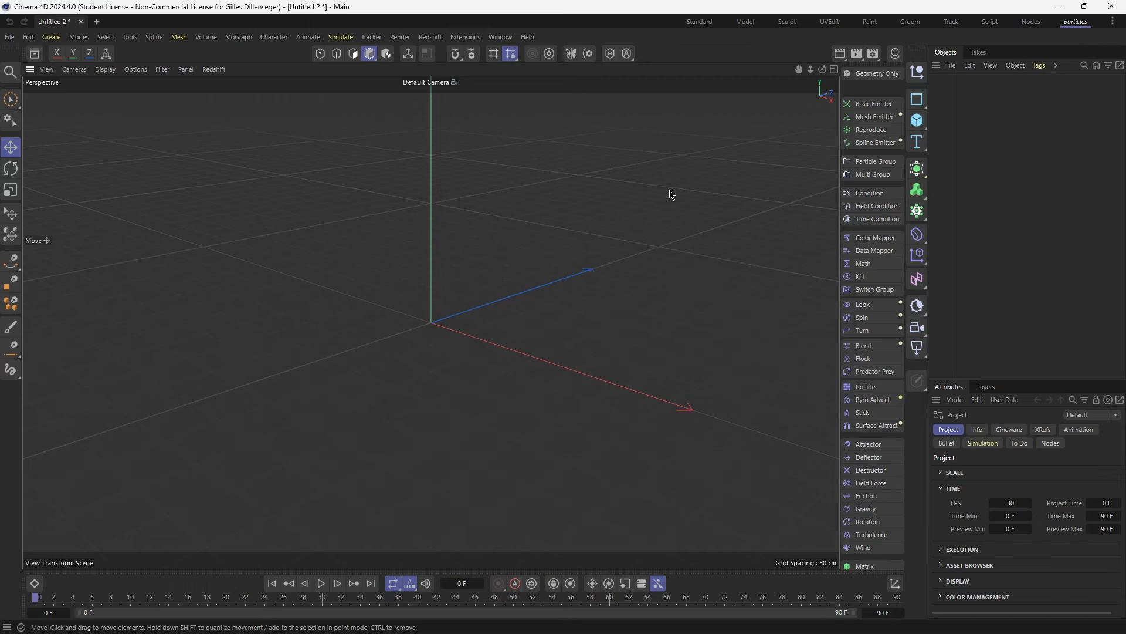
Switch to the Standard layout and tear off the particle Emitters and Groups command lists as floating palettes
left_click(699, 22)
left_click(339, 37)
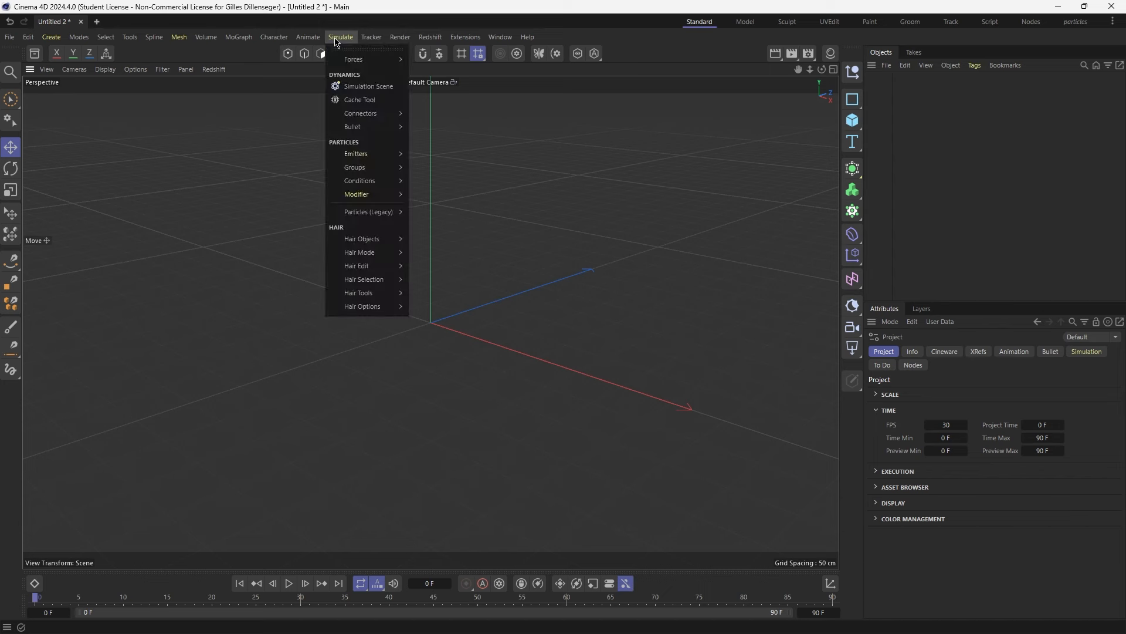
mouse_move(362, 153)
left_click(434, 149)
left_click(340, 37)
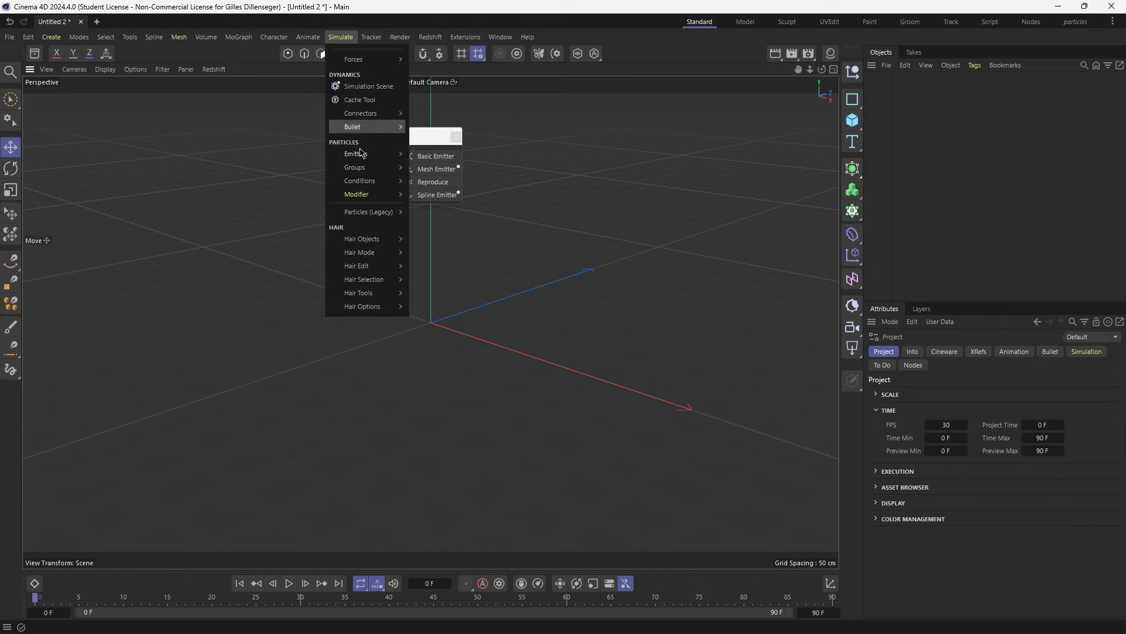
left_click(434, 164)
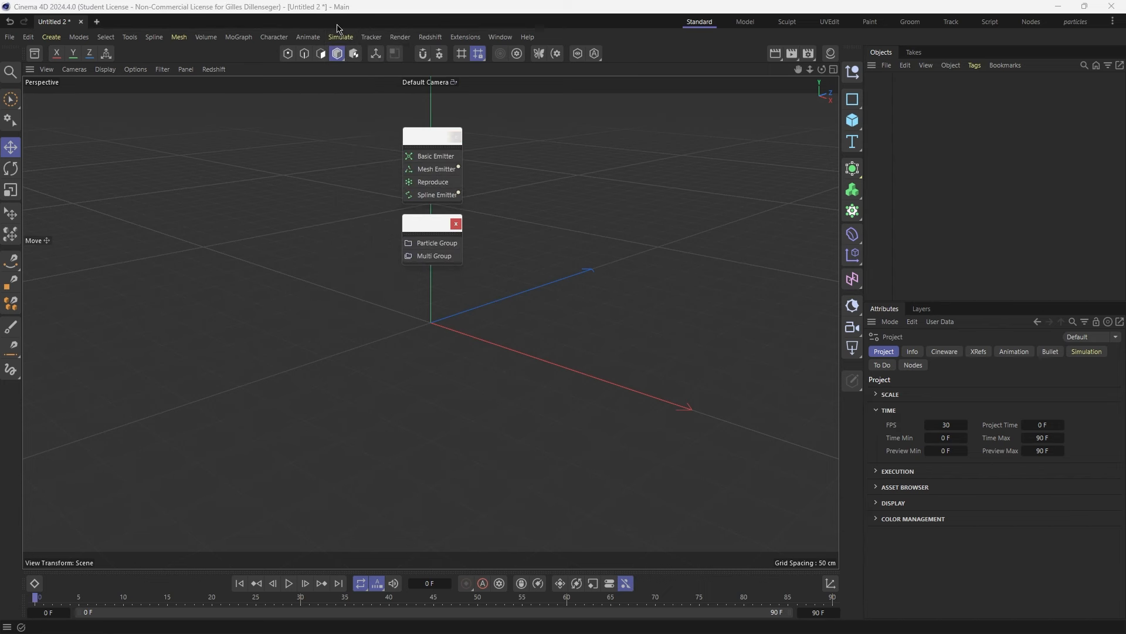
Tear off the particle Conditions and Modifier command lists as floating palettes placed below the first two
left_click(340, 37)
left_click(433, 174)
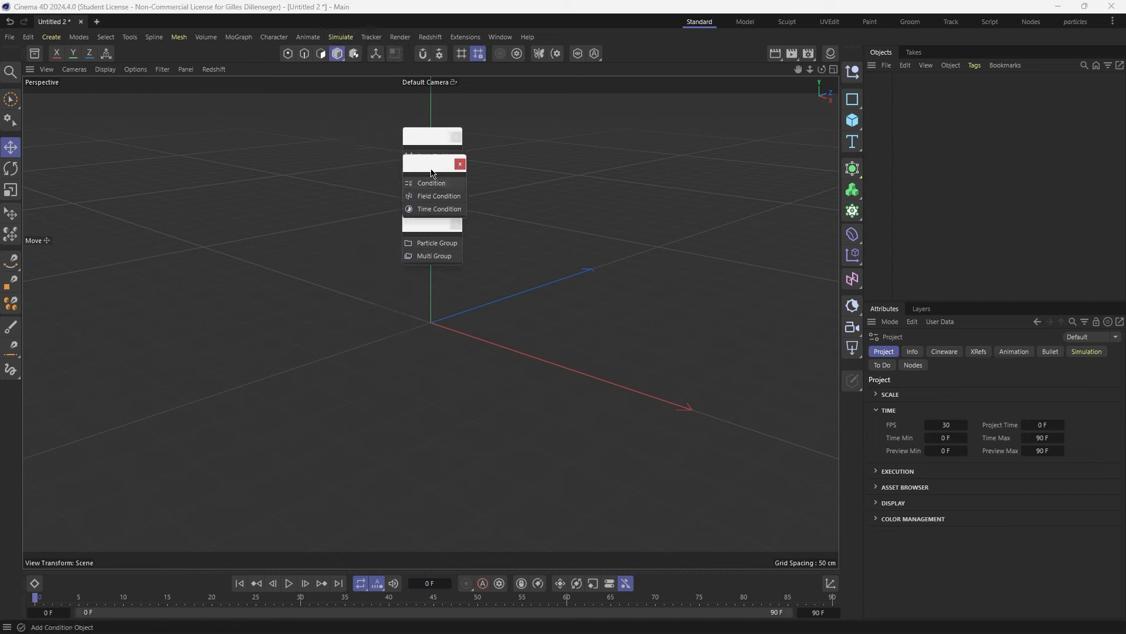
left_click_drag(432, 173, 433, 277)
left_click(340, 37)
left_click(433, 187)
left_click_drag(432, 187, 427, 360)
Open the Command Manager and line up the four floating particle palettes beside it
left_click(508, 37)
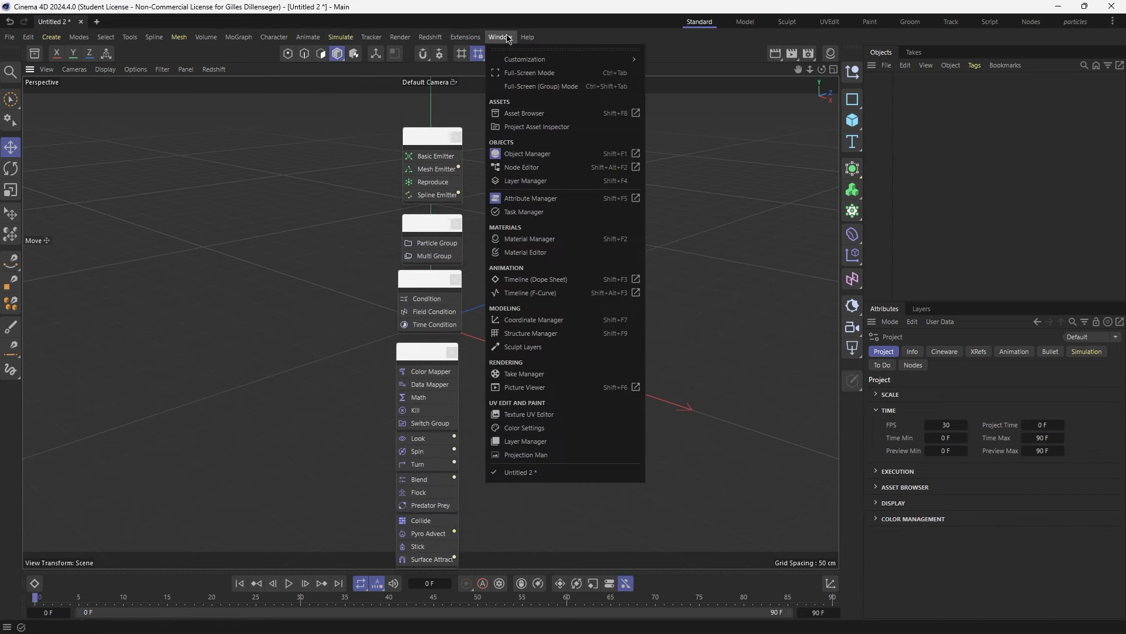
mouse_move(622, 59)
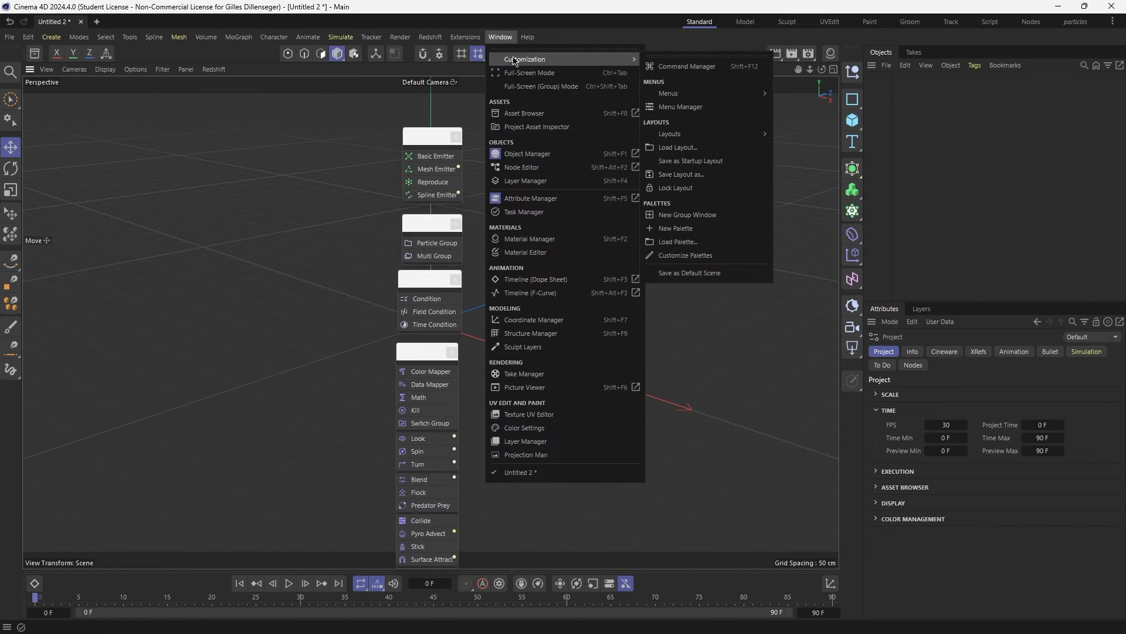
left_click(710, 66)
left_click_drag(1027, 55, 290, 93)
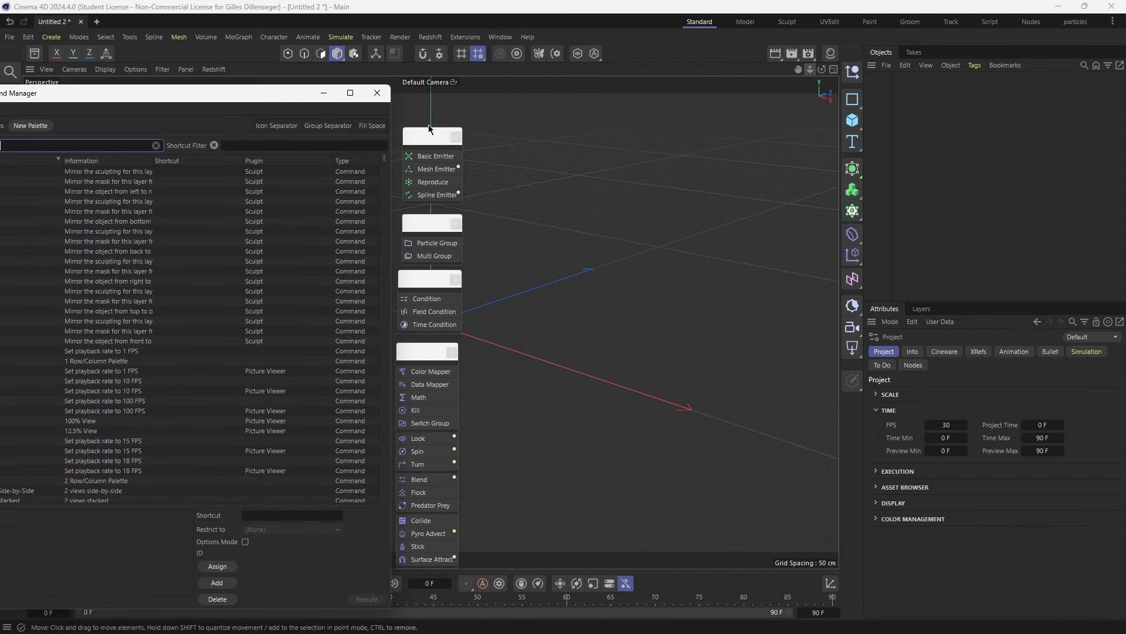
left_click_drag(431, 128, 544, 124)
left_click_drag(433, 223, 543, 216)
left_click_drag(430, 279, 544, 277)
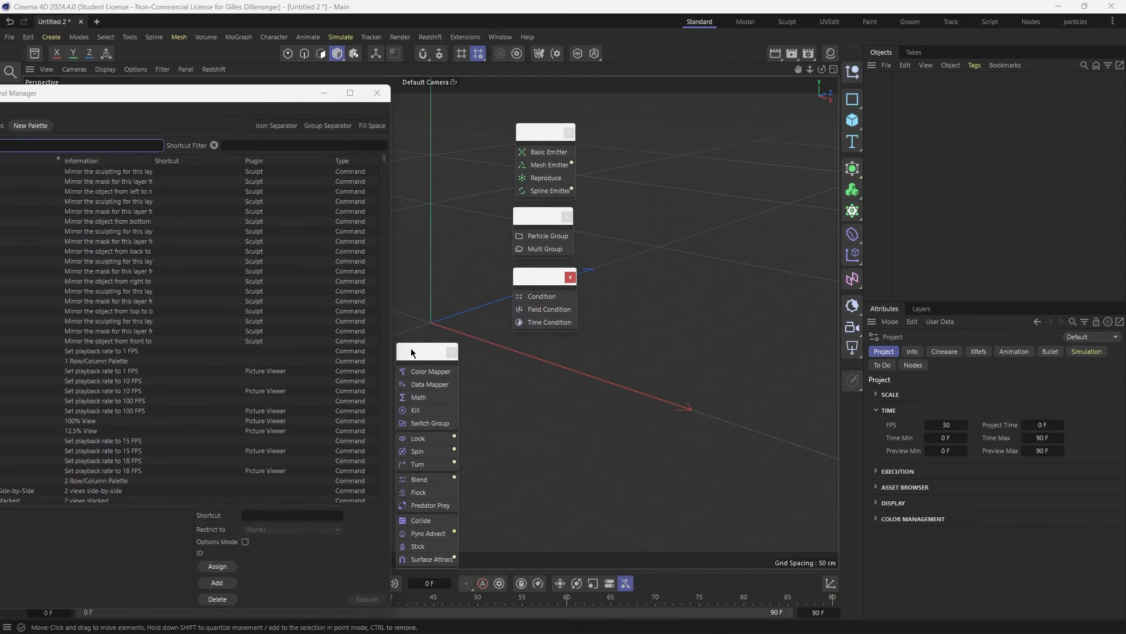
left_click_drag(411, 352, 531, 349)
Turn on palette customization and dock the emitter commands beside the viewport, followed by a group separator
right_click(541, 153)
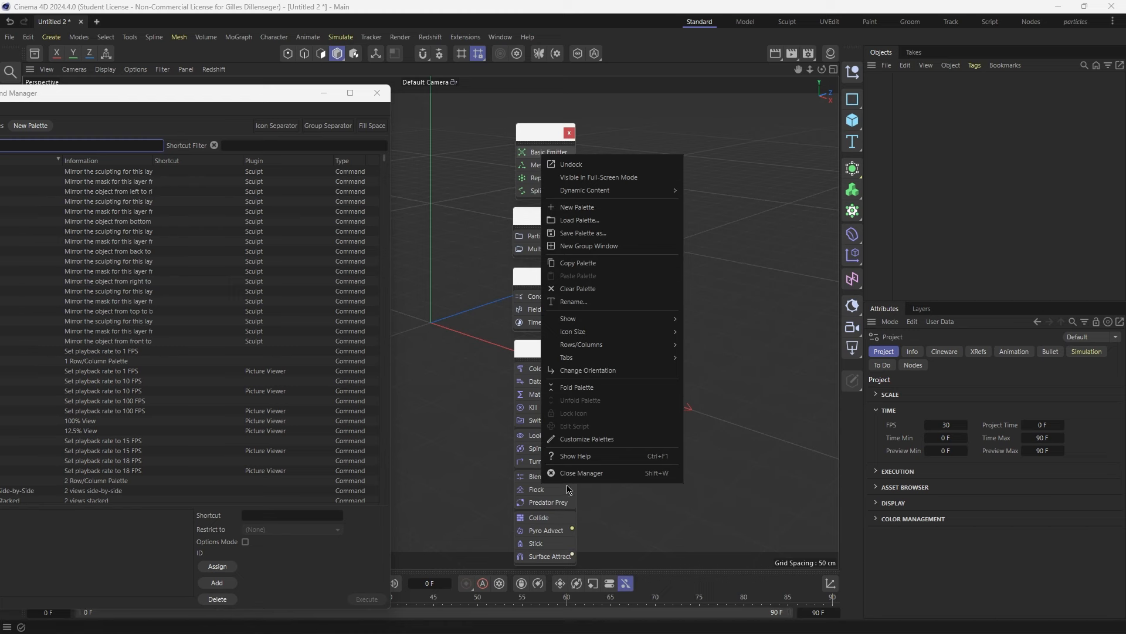
left_click(600, 440)
left_click_drag(207, 97, 304, 83)
left_click_drag(679, 144, 838, 92)
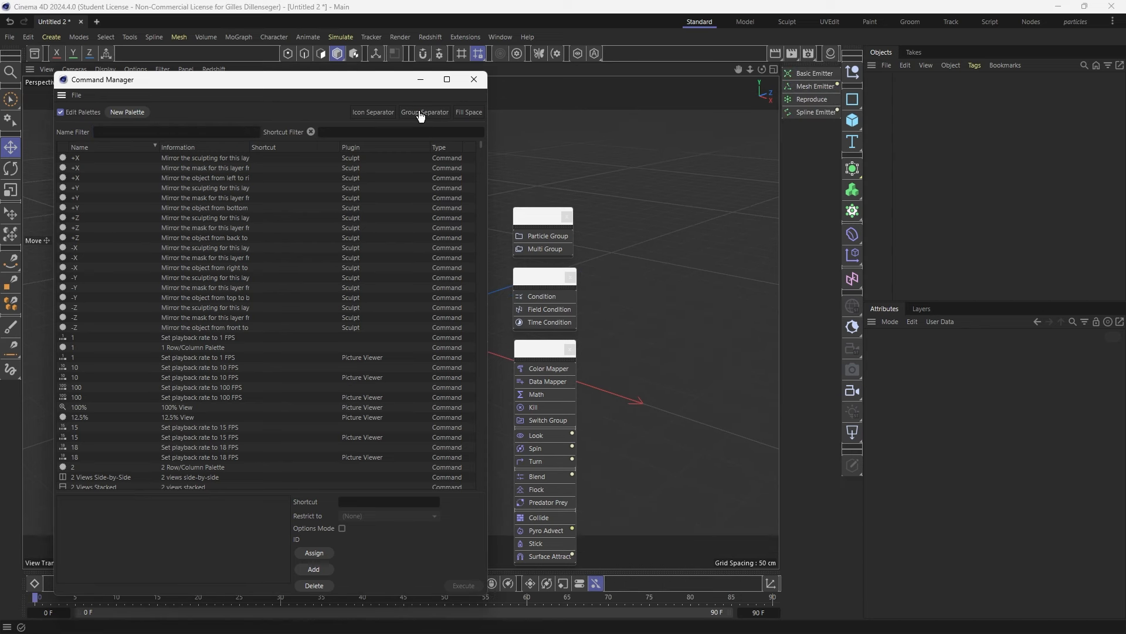
left_click_drag(794, 130, 814, 118)
Dock the Particle Group and Multi Group commands below the emitters and add another group separator
left_click_drag(530, 236, 802, 171)
left_click(567, 218)
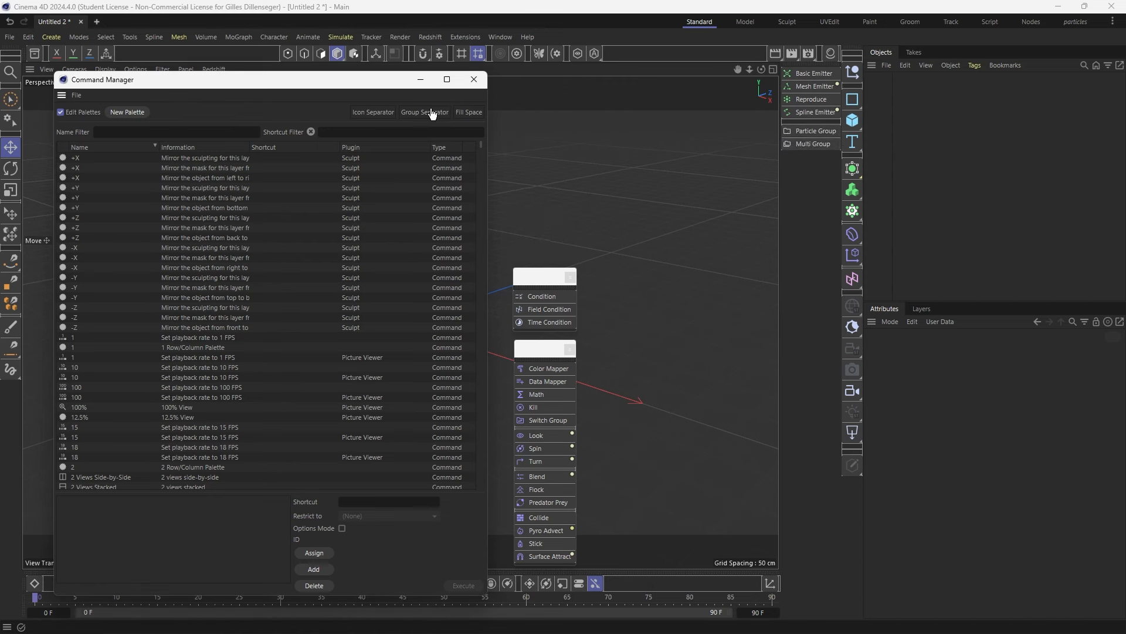
left_click_drag(883, 158, 817, 152)
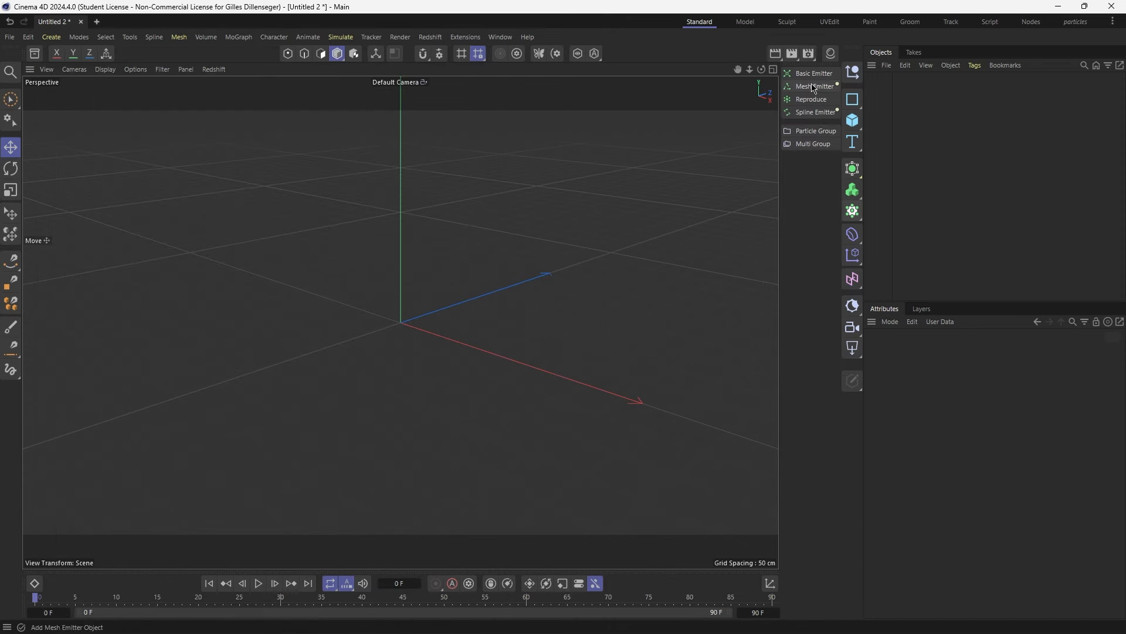
Switch to the particles layout and compare its docked command palette with the list of simulation forces
left_click(1076, 22)
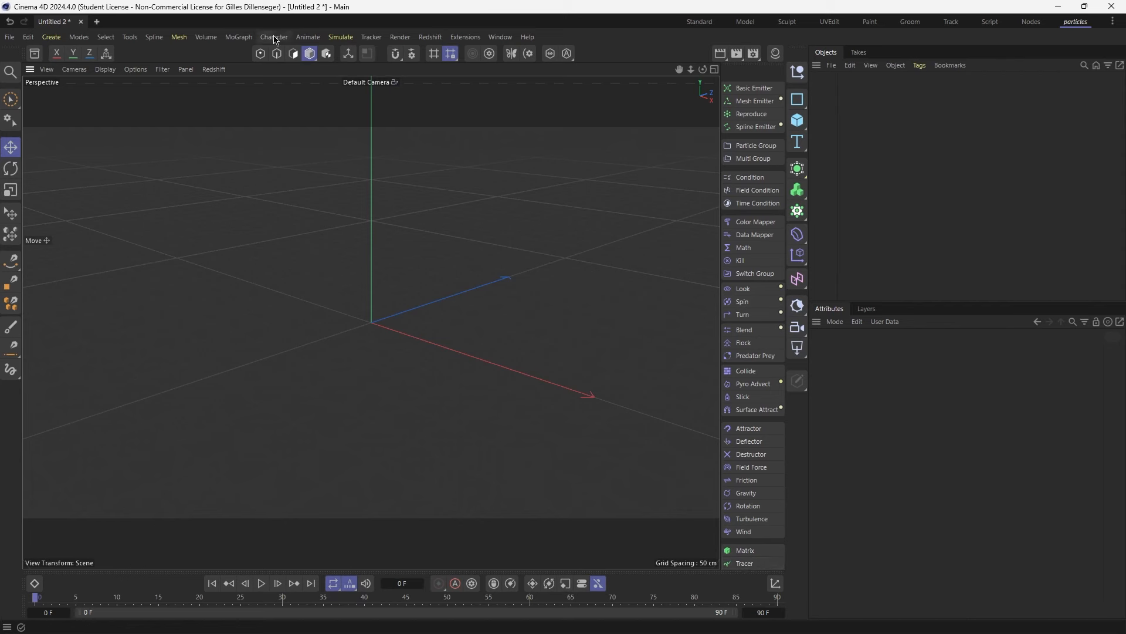
left_click(341, 37)
mouse_move(364, 59)
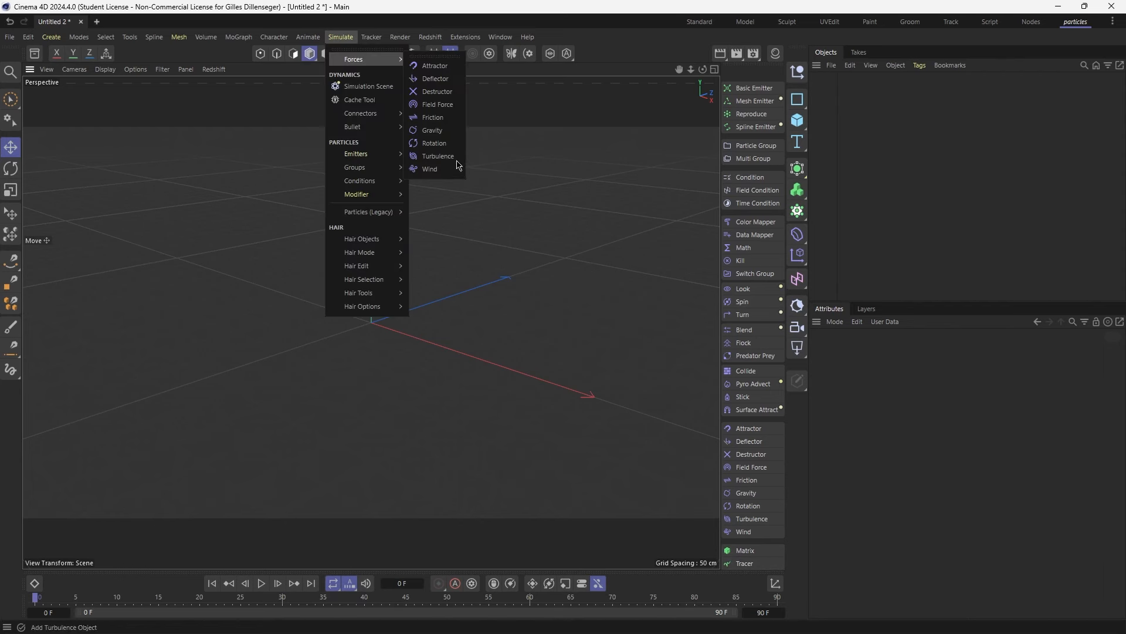
left_click(566, 164)
scroll(743, 237, "up", 1)
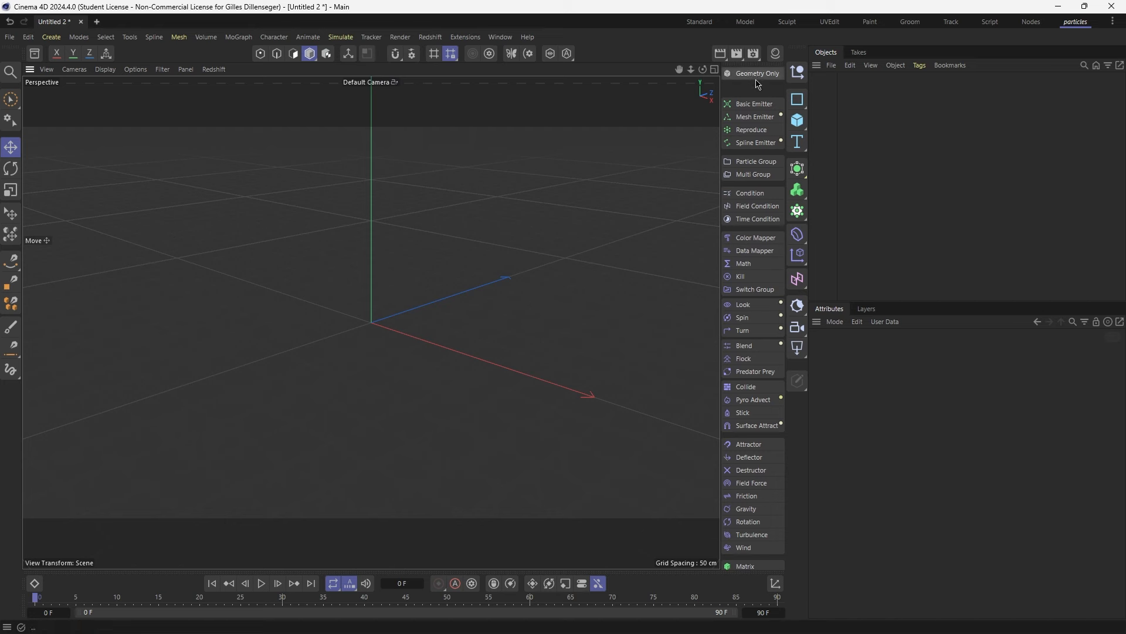
Float the viewport filter list as a palette and add its Geometry Only command to the docked particle palette
left_click(163, 69)
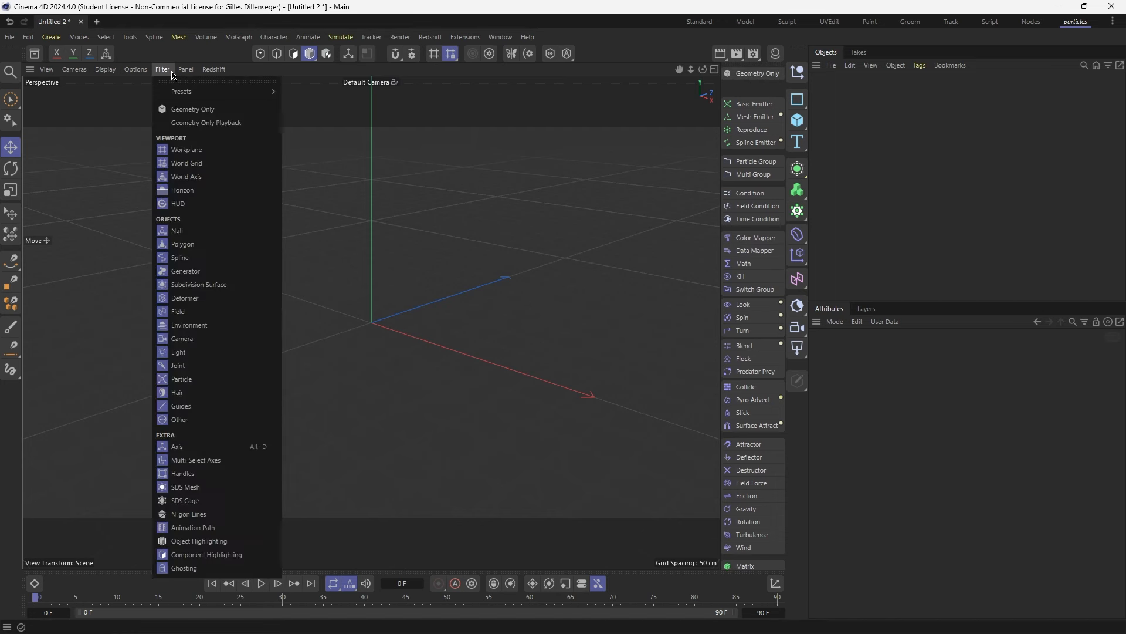
left_click(170, 82)
left_click_drag(170, 82, 544, 121)
right_click(551, 154)
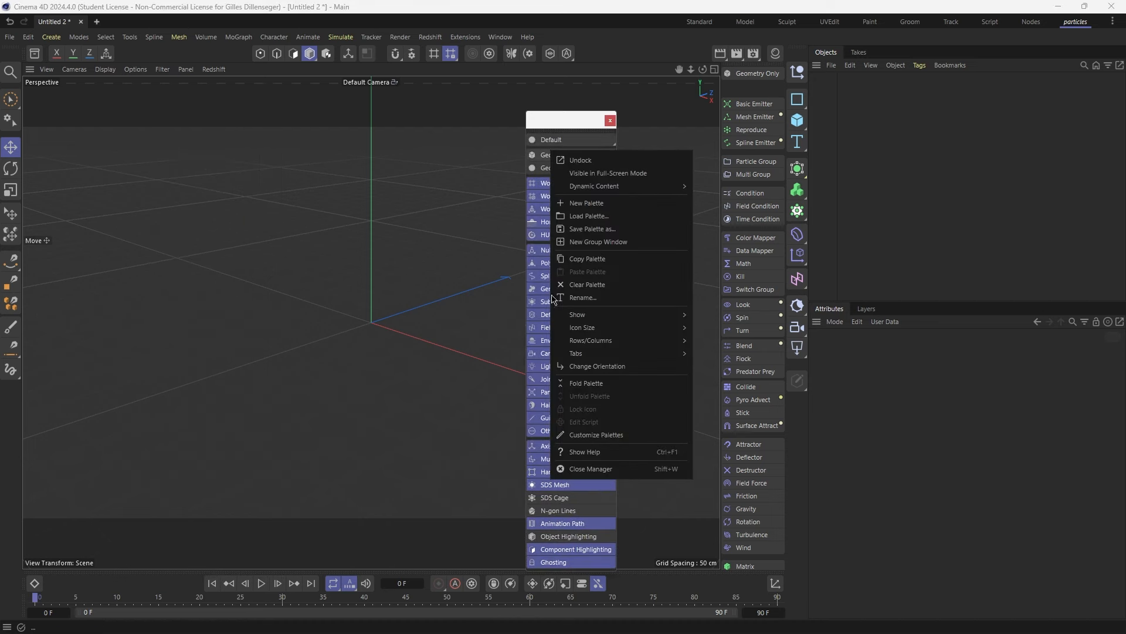
left_click(611, 431)
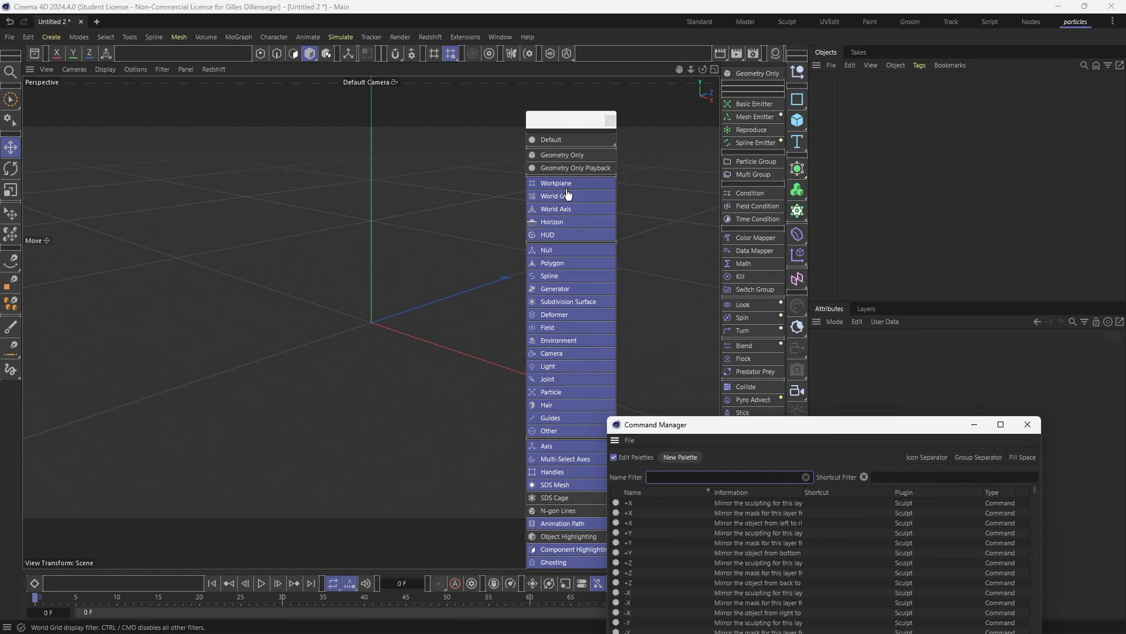
left_click_drag(554, 160, 562, 156)
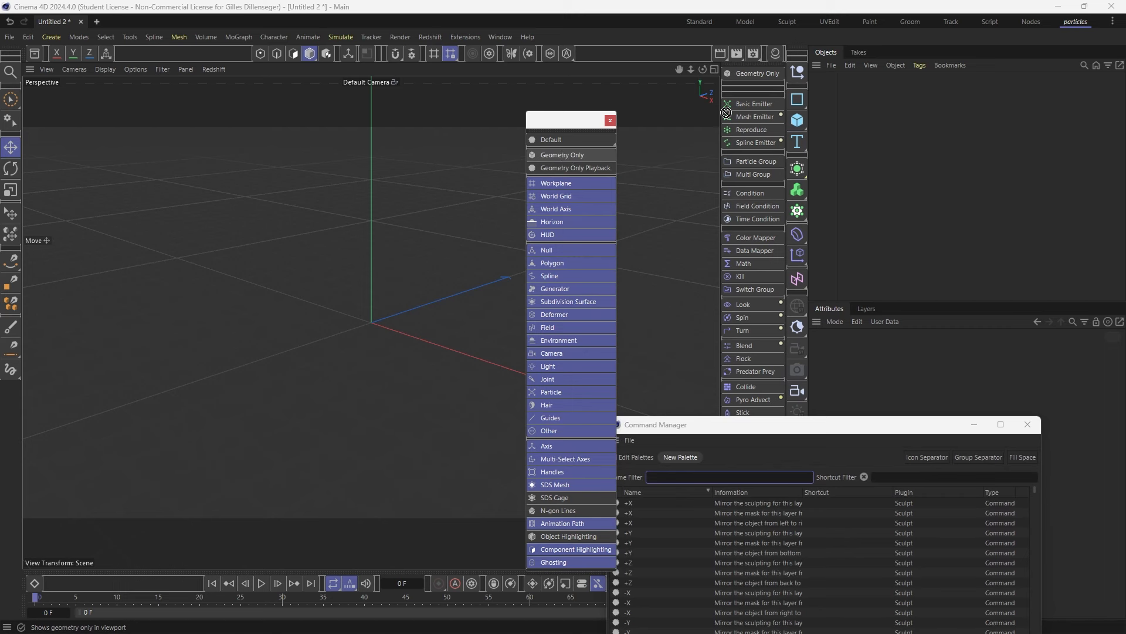
left_click_drag(757, 74, 757, 74)
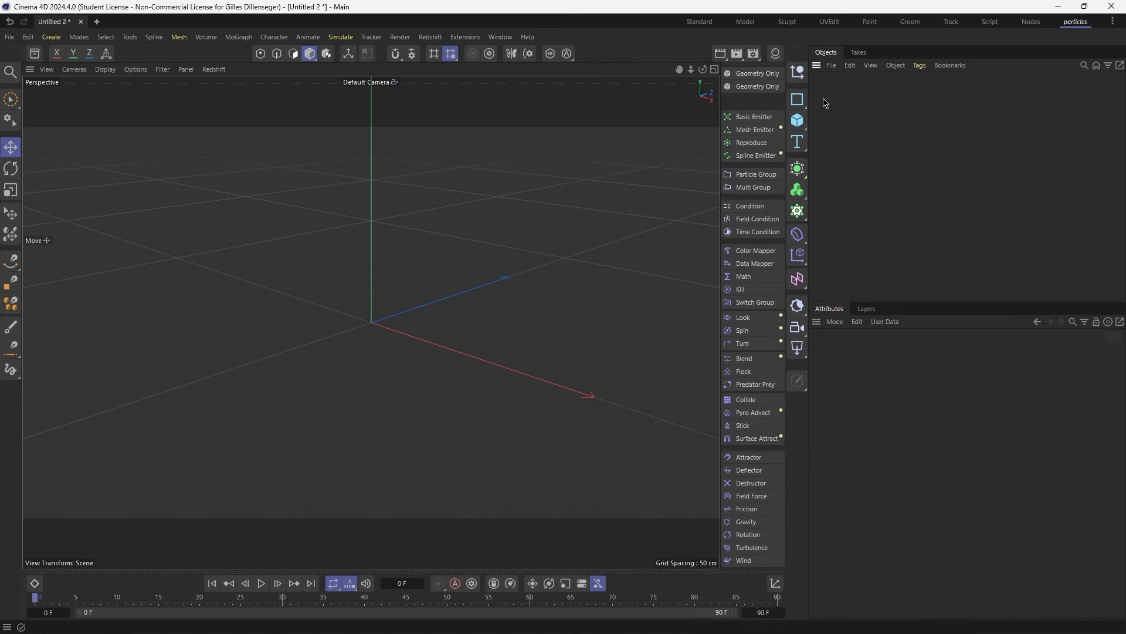
Start saving the customized layout as particles.l4d, cancel the save, and reload the particles layout
left_click(501, 37)
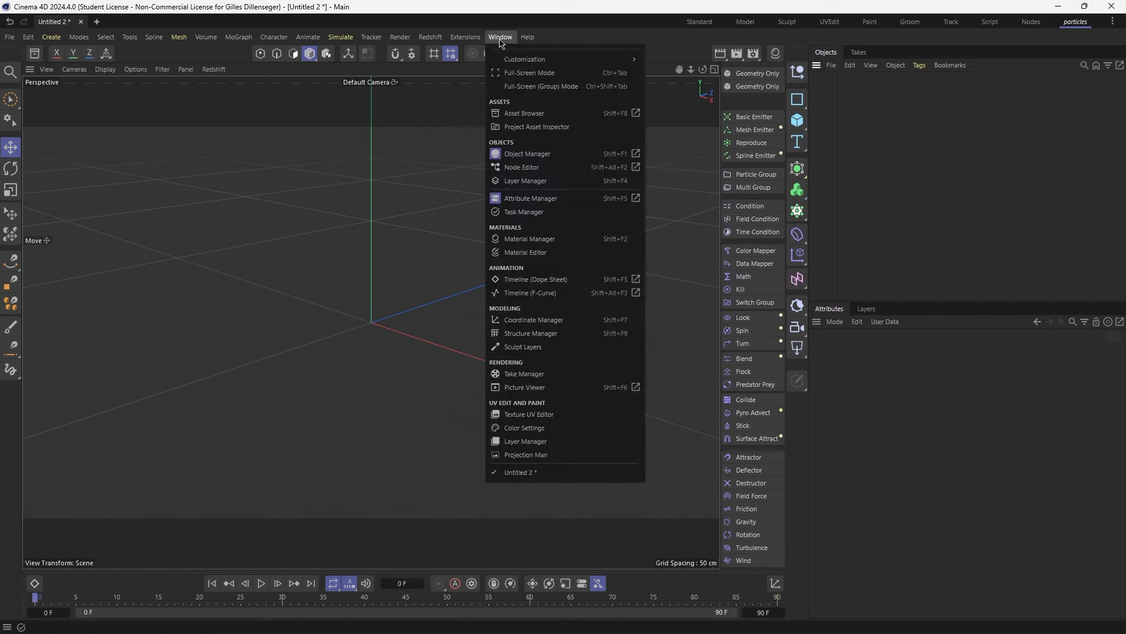
mouse_move(508, 60)
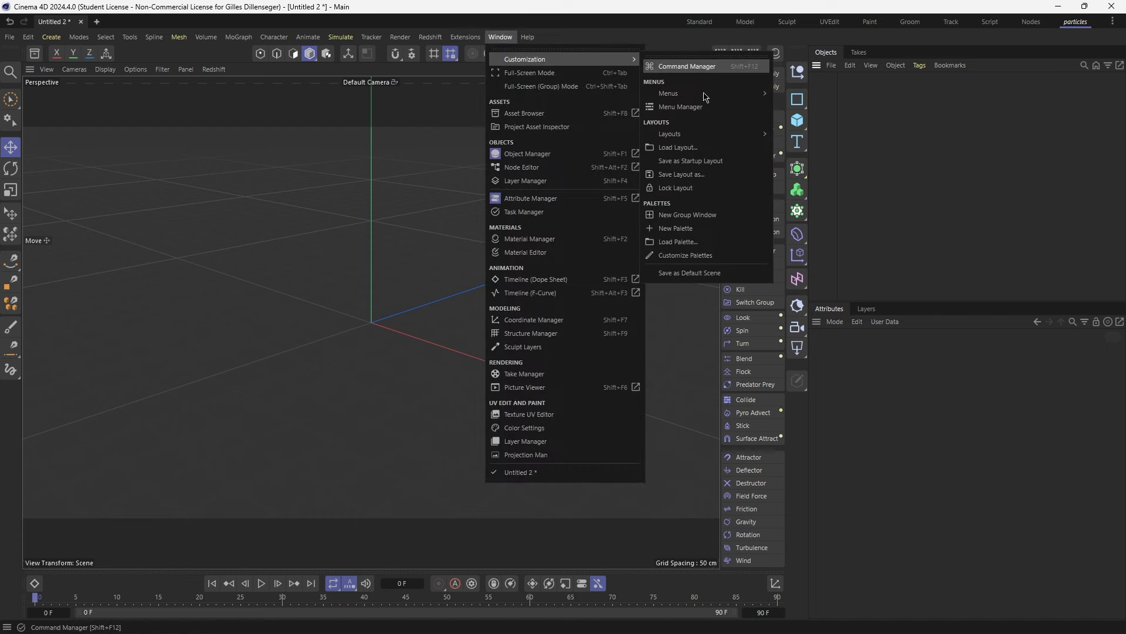
left_click(678, 175)
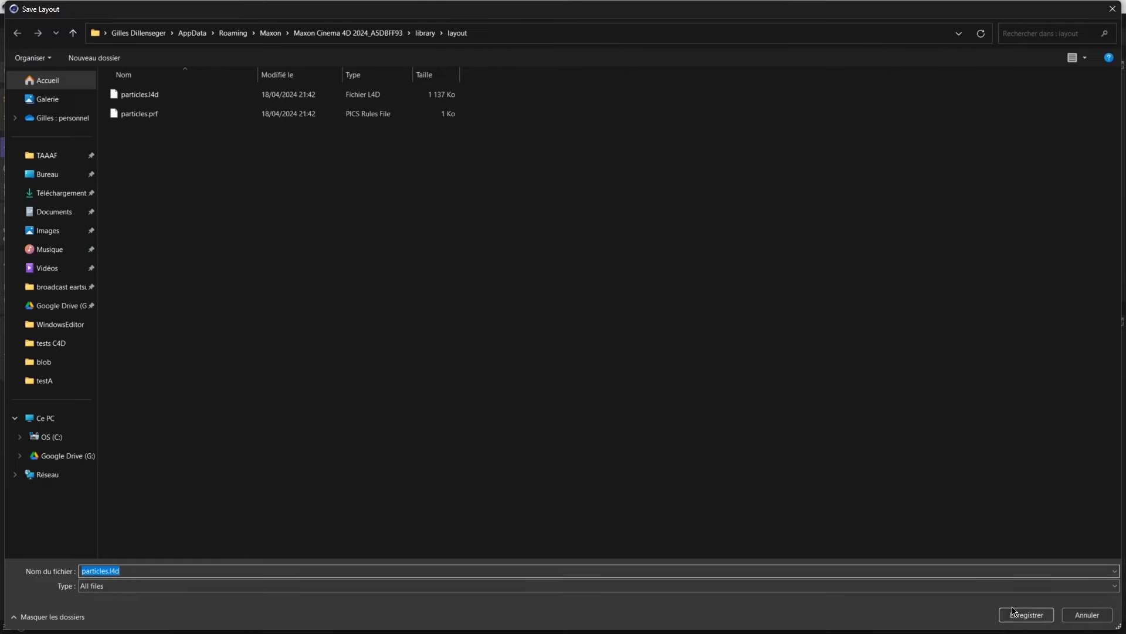
left_click(1110, 11)
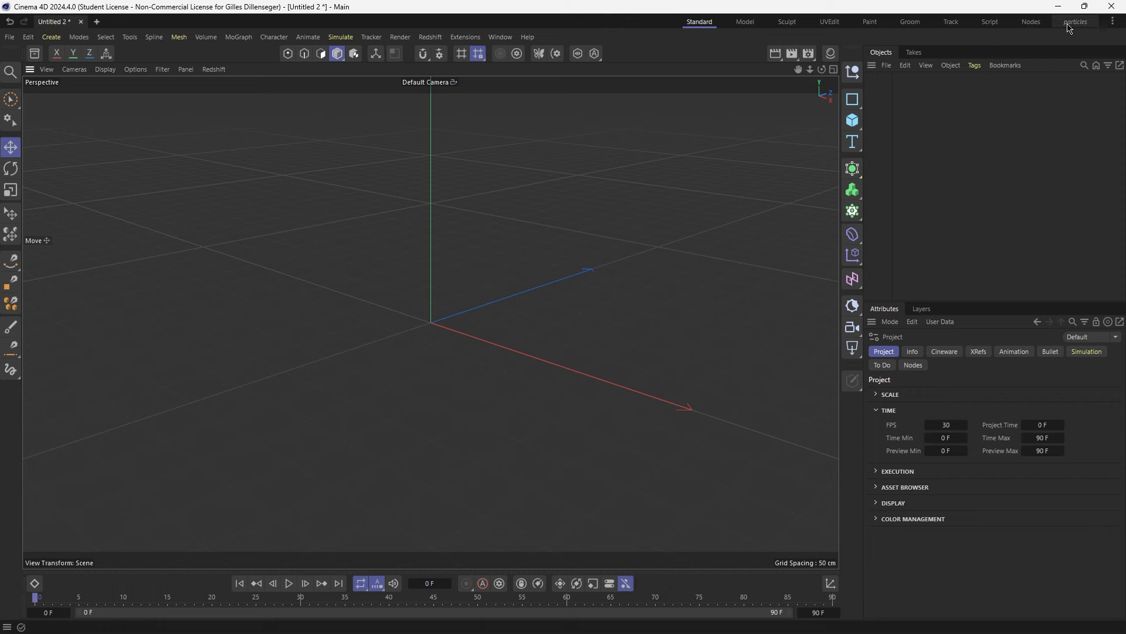
left_click(1077, 23)
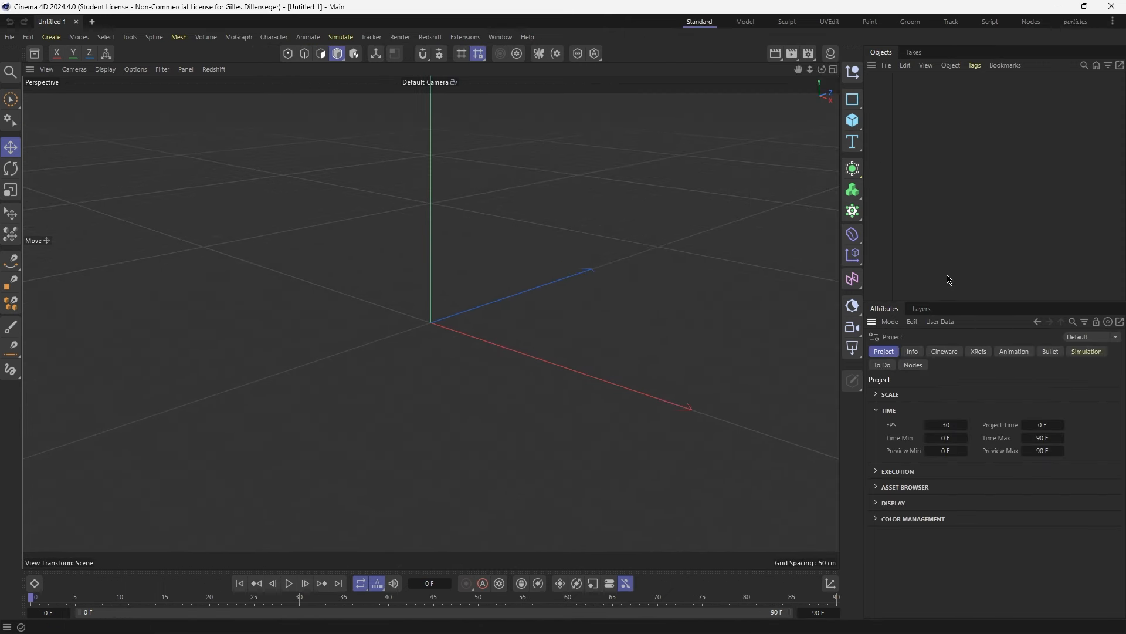
Set the project frame rate to 25 FPS and the end of the timeline to frame 999
left_click(940, 424)
type("25")
key("Return")
left_click(813, 614)
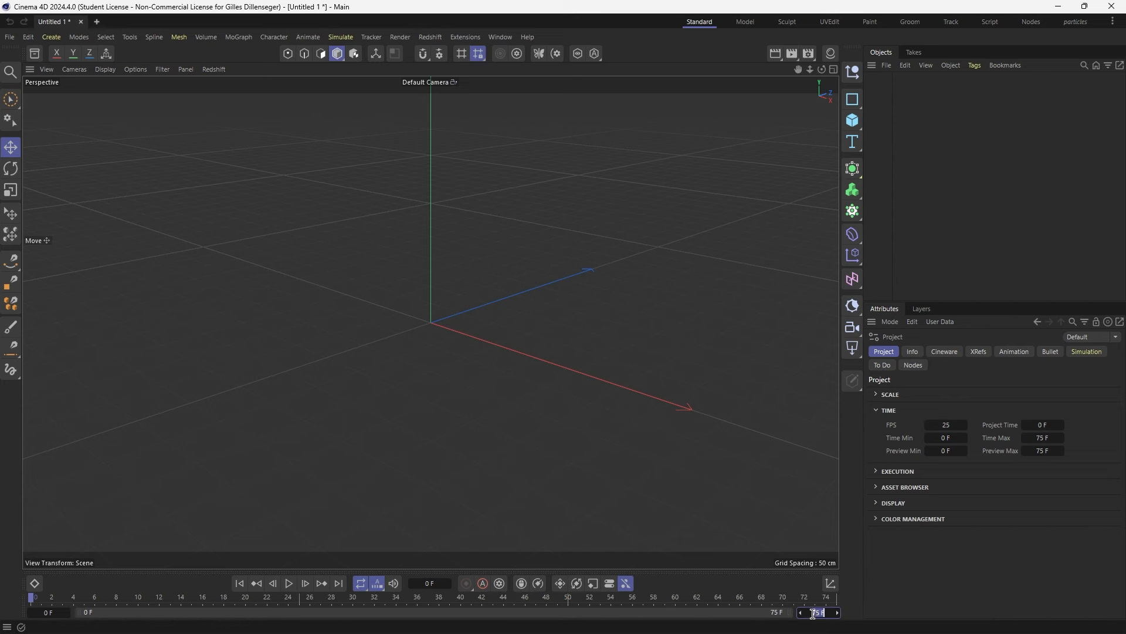
type("999")
key("Return")
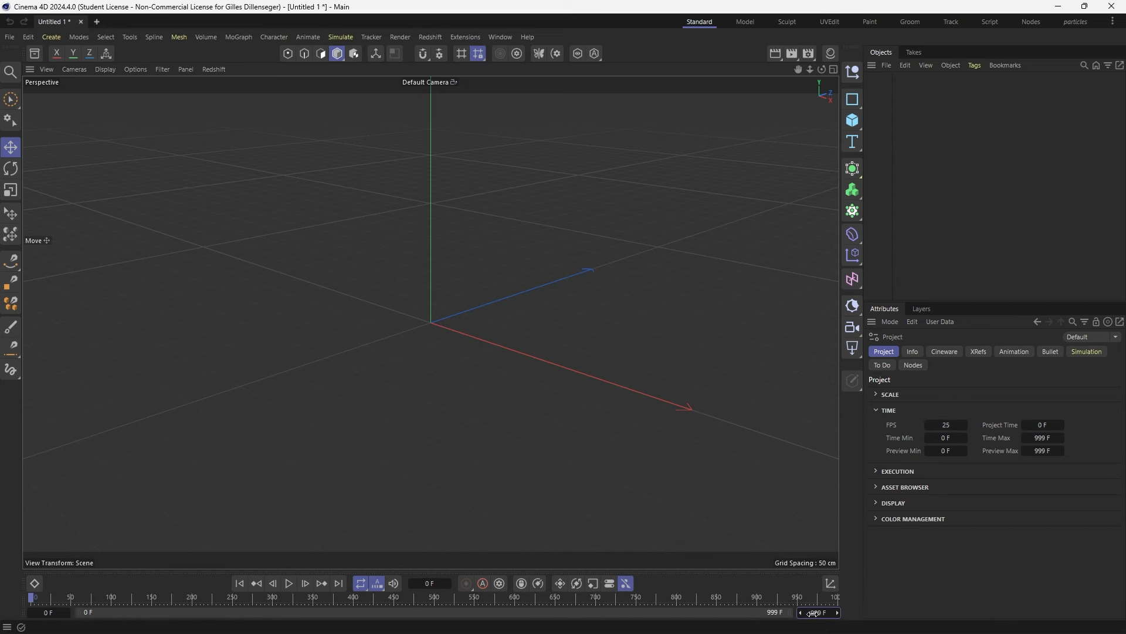
Add a Basic Emitter from the particles layout and rename both the emitter and its particle group "start"
left_click(1076, 22)
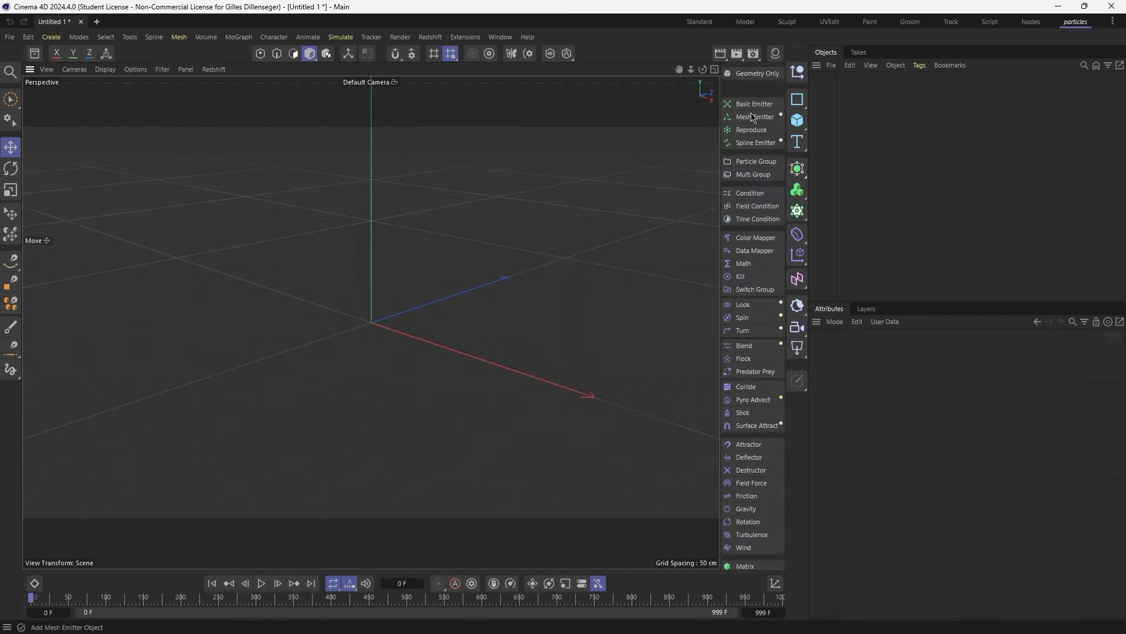
left_click(754, 106)
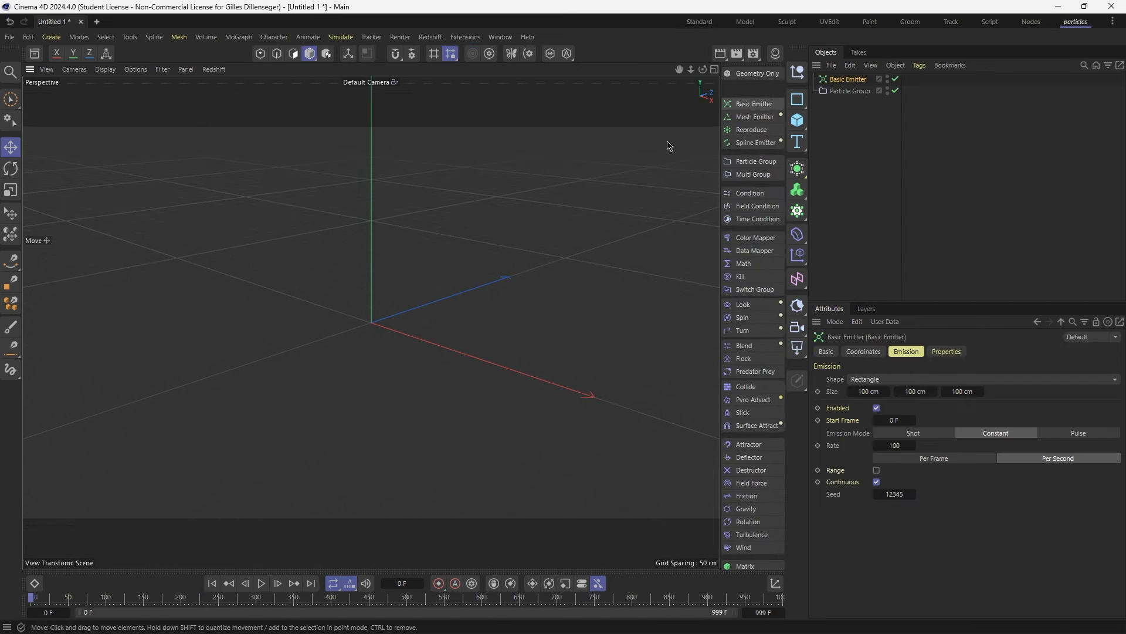
double_click(858, 80)
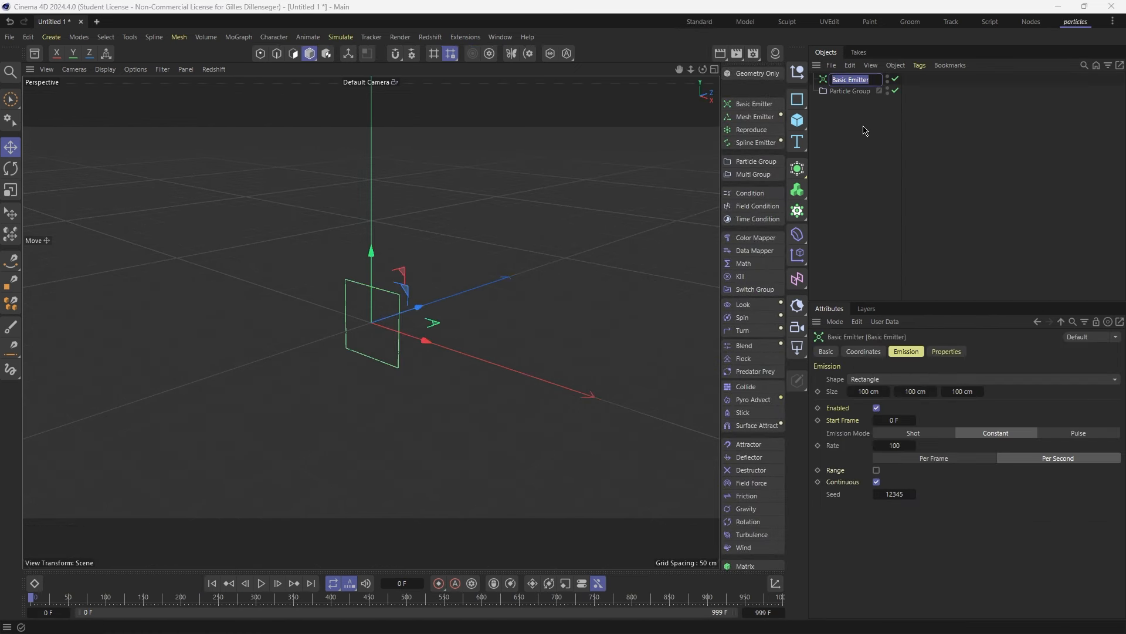
type("start")
key("Tab")
type("st")
key("Return")
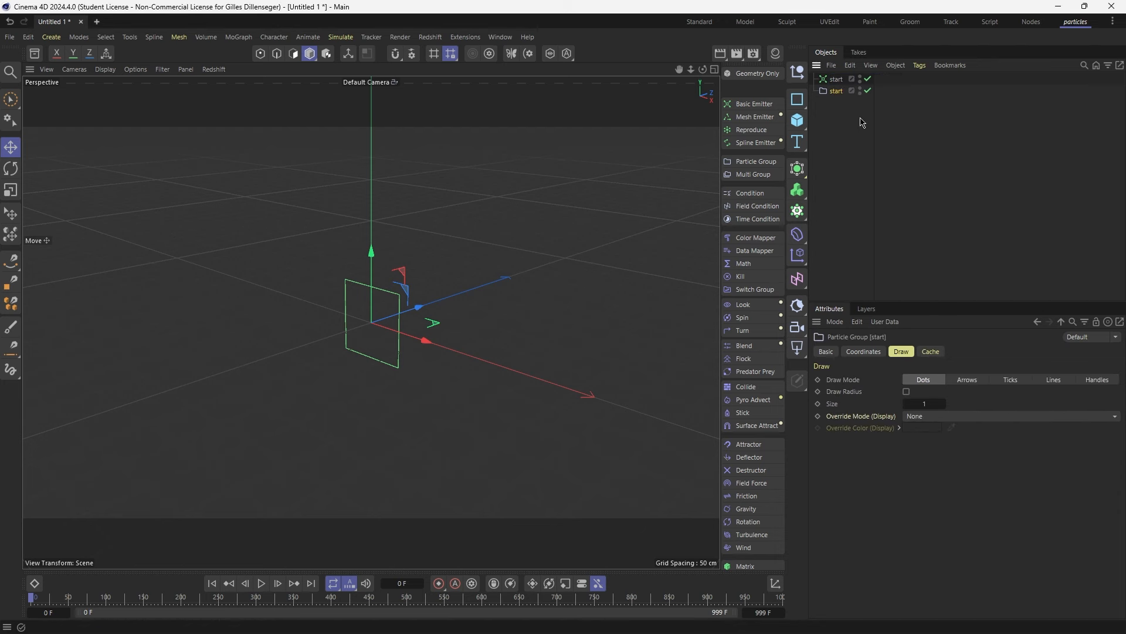
Set the start emitter's shape to Circle and rotate it to lie flat on the ground plane, emitting upward
left_click(862, 168)
left_click_drag(874, 178, 964, 175)
left_click(856, 80)
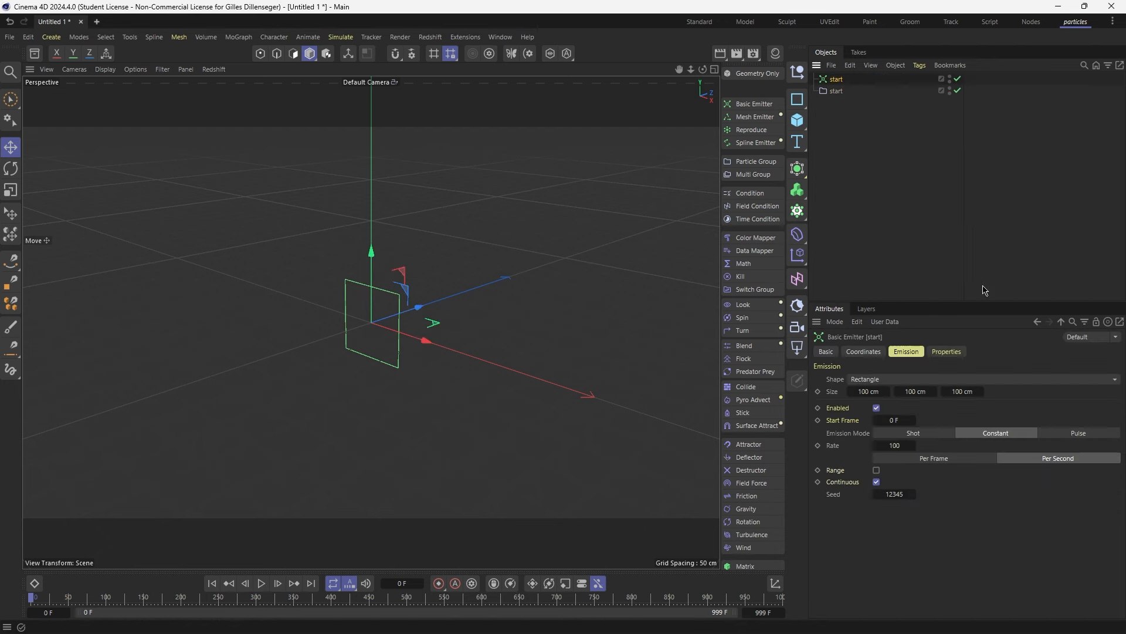
left_click(887, 380)
left_click(893, 406)
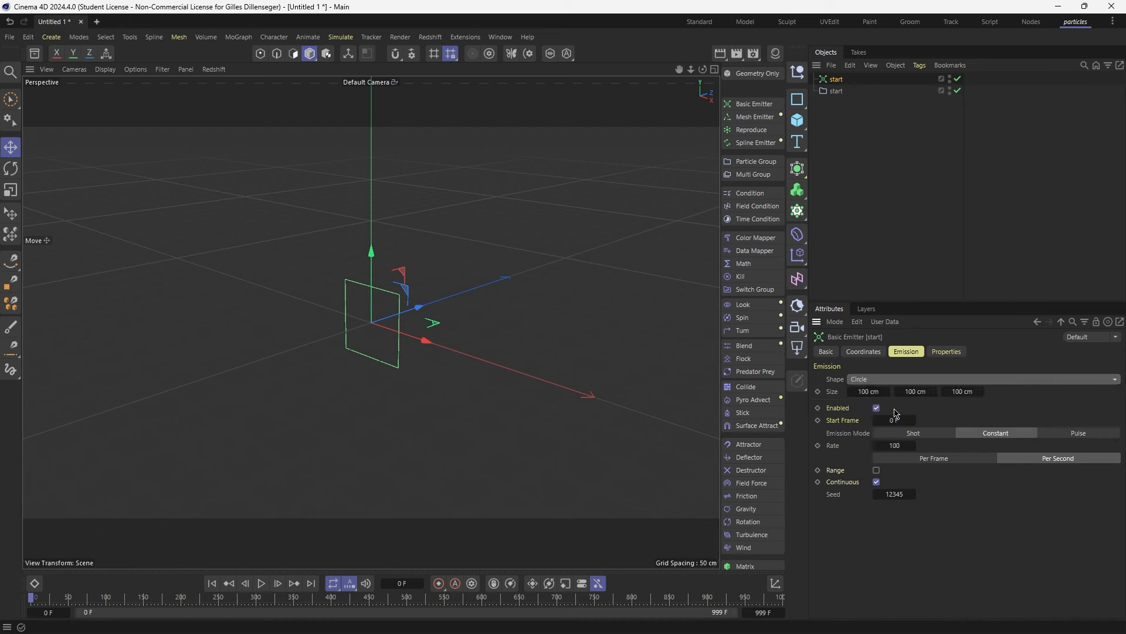
key("r")
left_click_drag(341, 304, 335, 412)
left_click(869, 226)
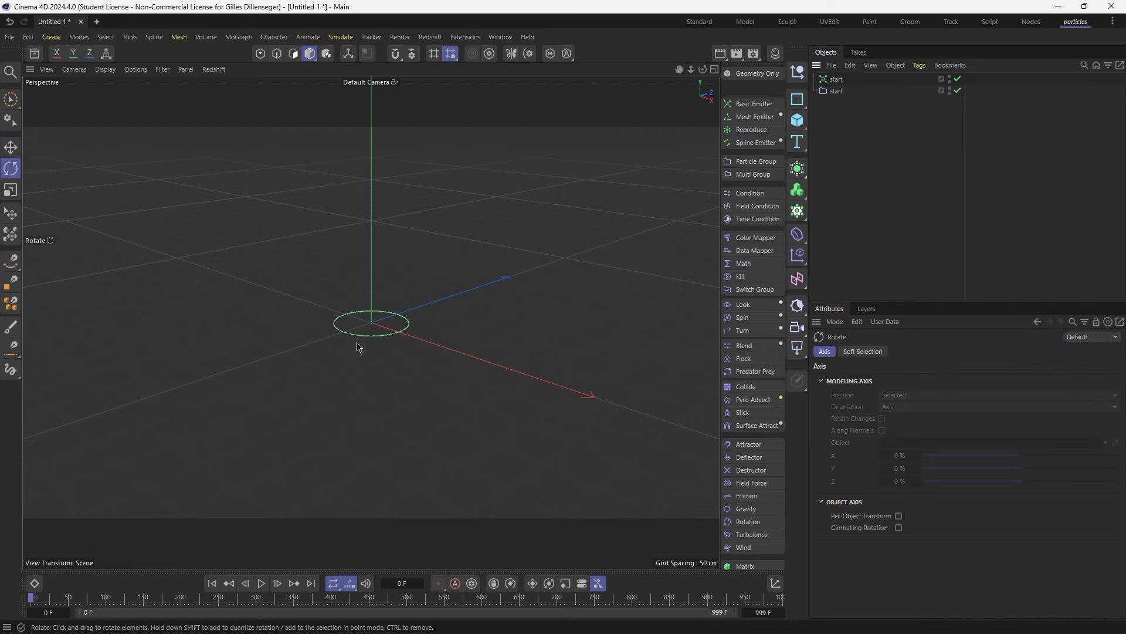
Play the animation to check the particles emitted from the circular emitter
right_click_drag(390, 314, 479, 297, "alt")
mouse_move(372, 321)
middle_mouse_down("alt")
mouse_move(417, 312)
mouse_move(382, 318)
middle_mouse_up("alt")
left_click(263, 585)
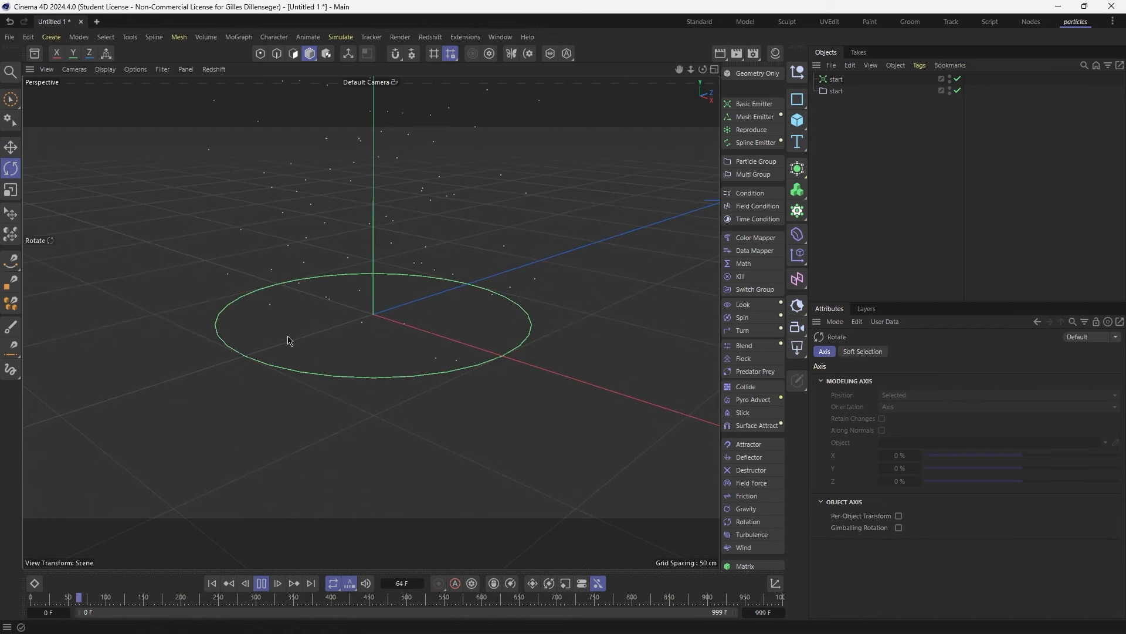
Set the start emitter to Shot emission with a count of 1 and its particle speed to 0 cm
left_click(261, 583)
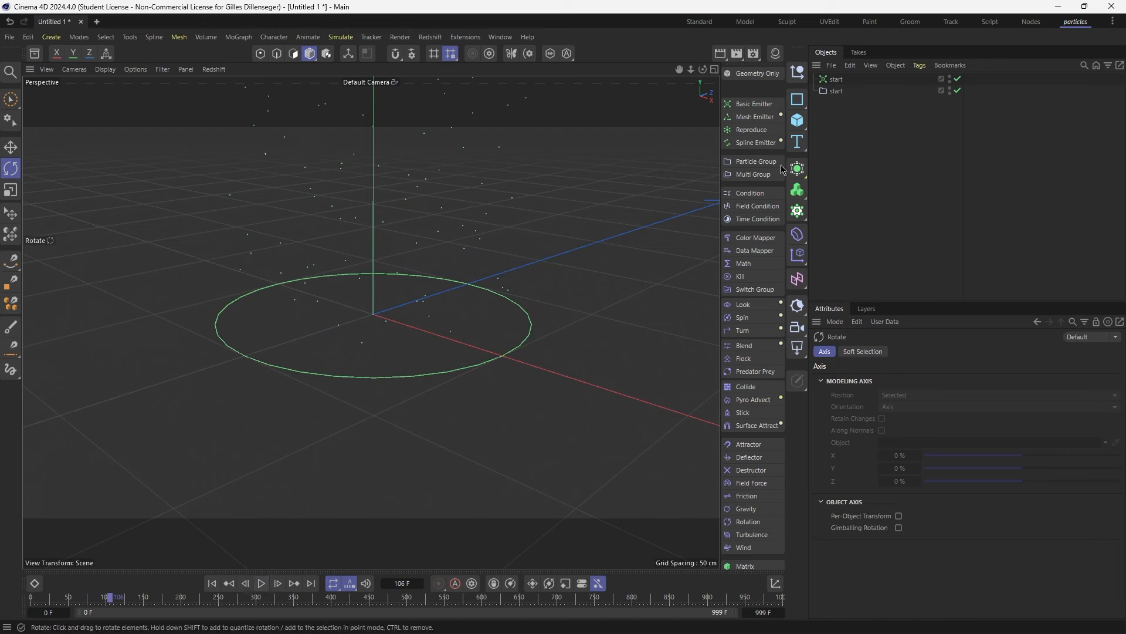
left_click(844, 79)
left_click(913, 433)
left_click(894, 445)
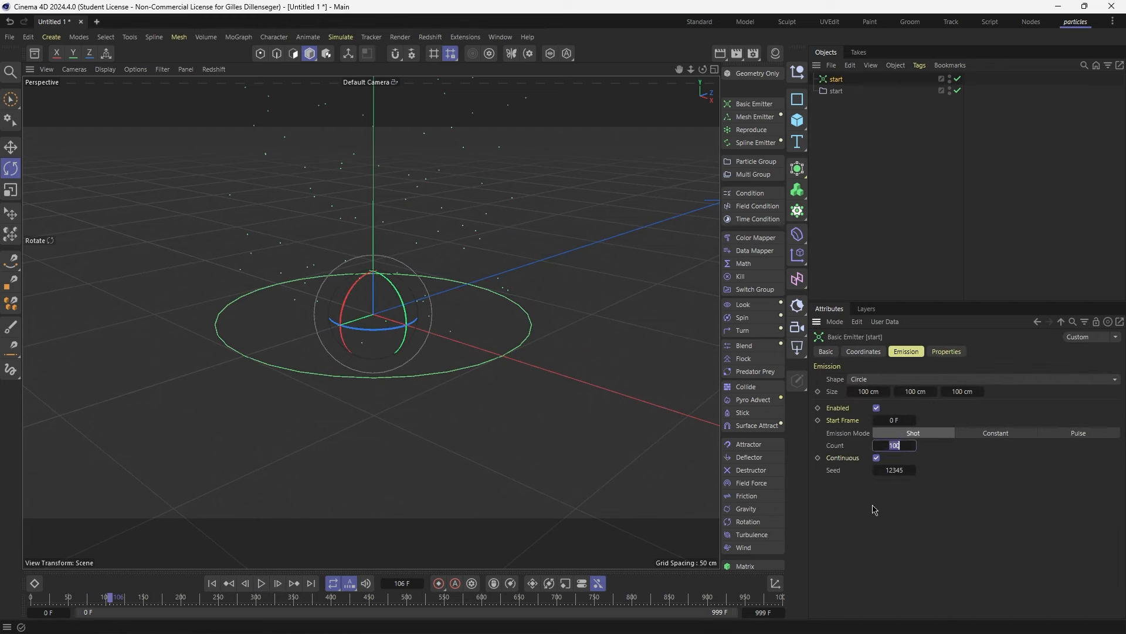
type("1")
left_click(947, 352)
left_click(926, 480)
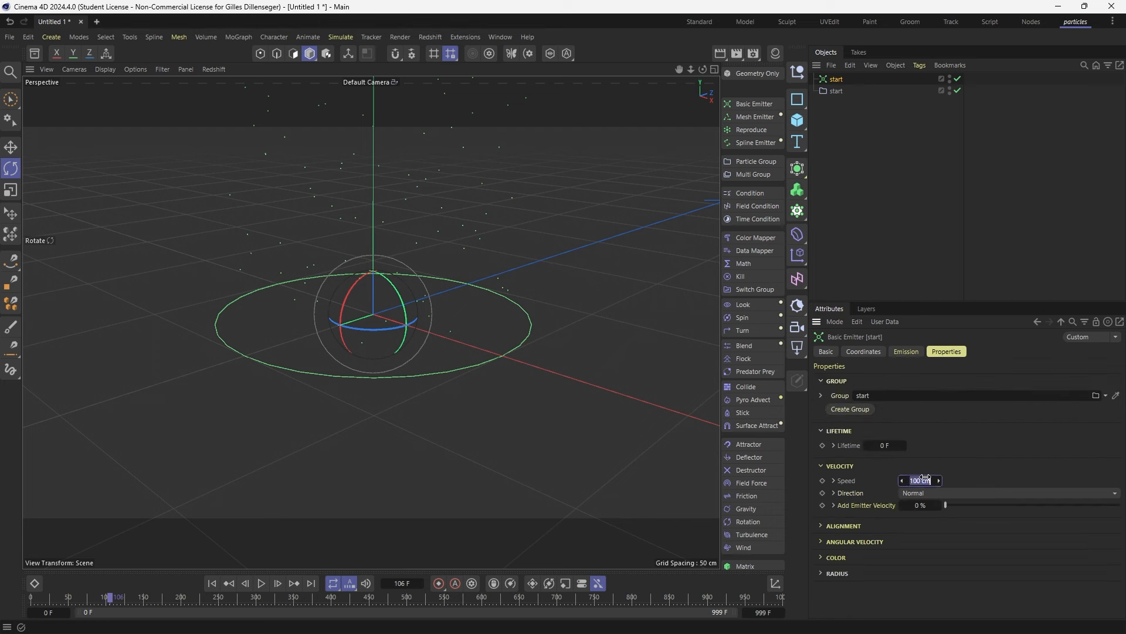
type("0")
Replay the simulation from the first frame to check the particle emitted by the start emitter
left_click(388, 537)
left_click(213, 583)
left_click(262, 586)
left_click(262, 586)
scroll(346, 286, "up", 3)
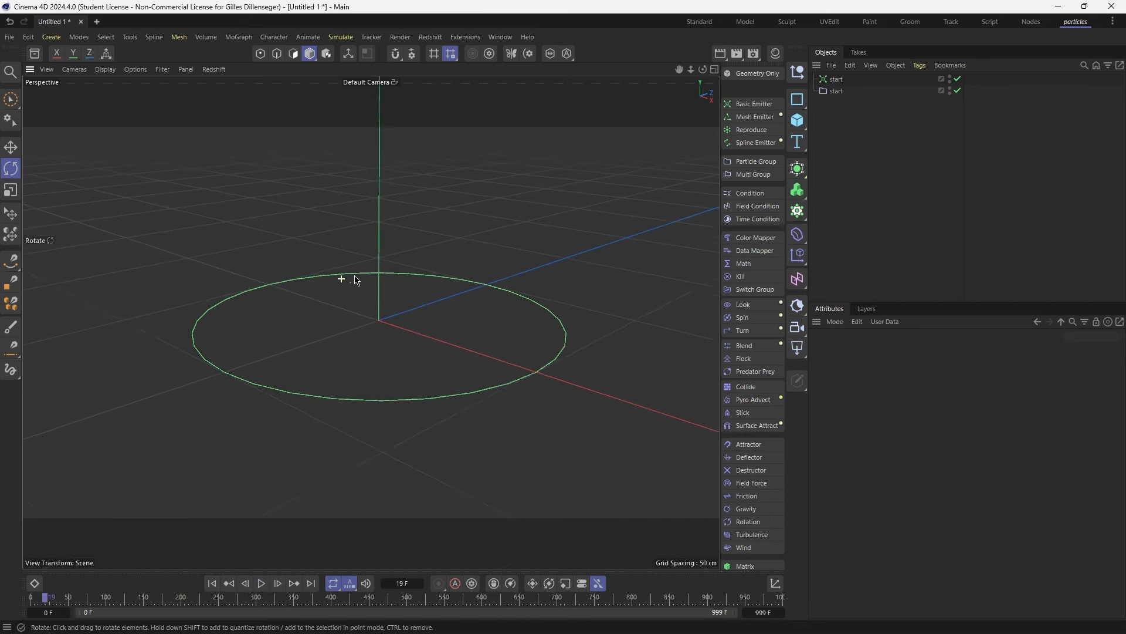
Set the start particle group's draw size to 2 and enable Draw Radius
left_click(836, 91)
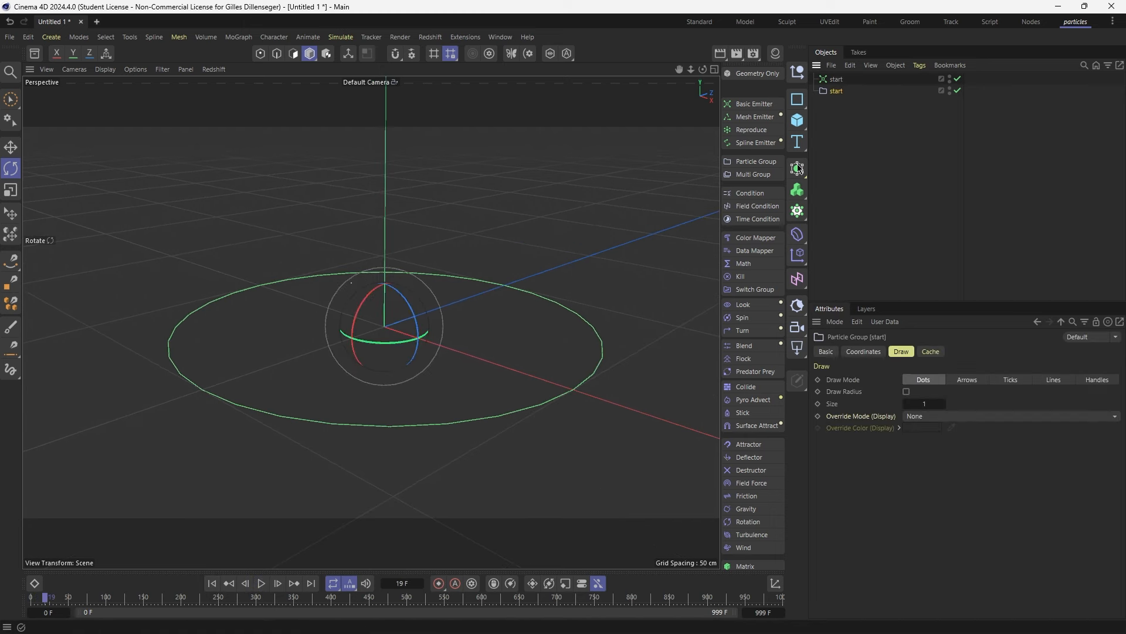
left_click(923, 403)
type("2")
left_click(906, 392)
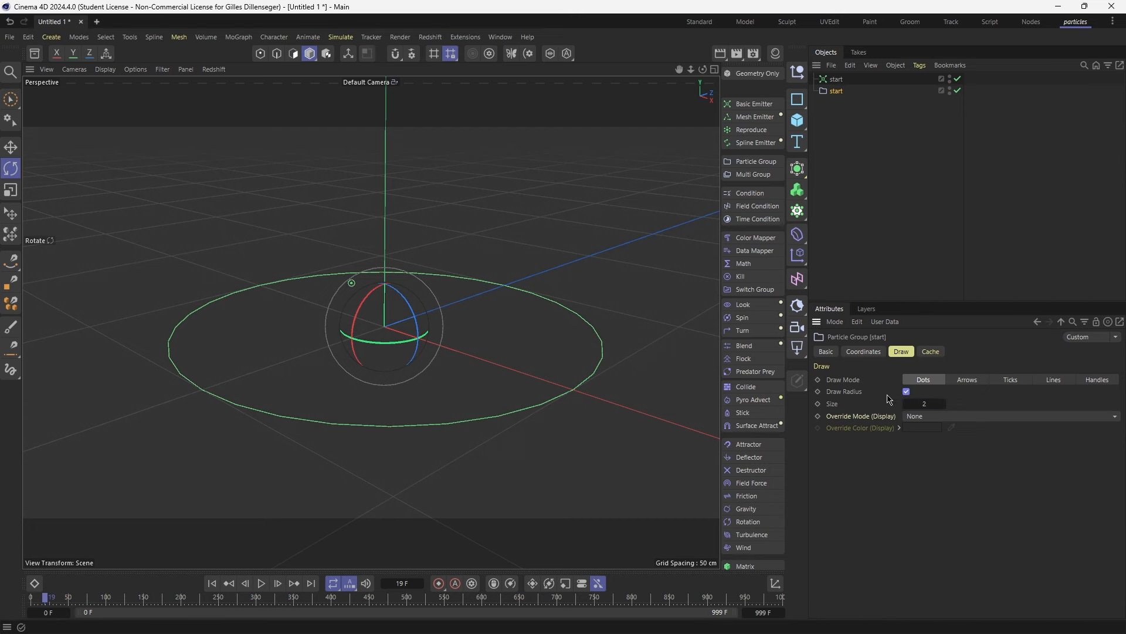
left_click(963, 227)
Run the simulation from the beginning to check how the start particle is displayed
left_click_drag(364, 303, 329, 282, "alt")
left_click(212, 582)
left_click(261, 584)
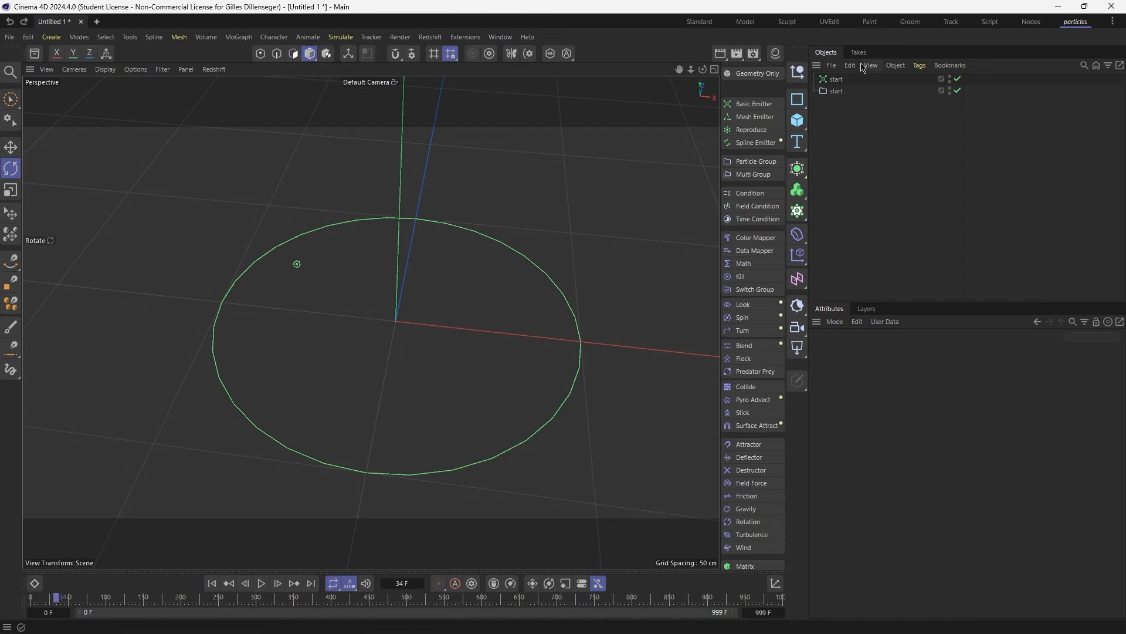
Add a Reproduce emitter, nest it under the start particle group, and place its new particle group below
left_click(754, 133)
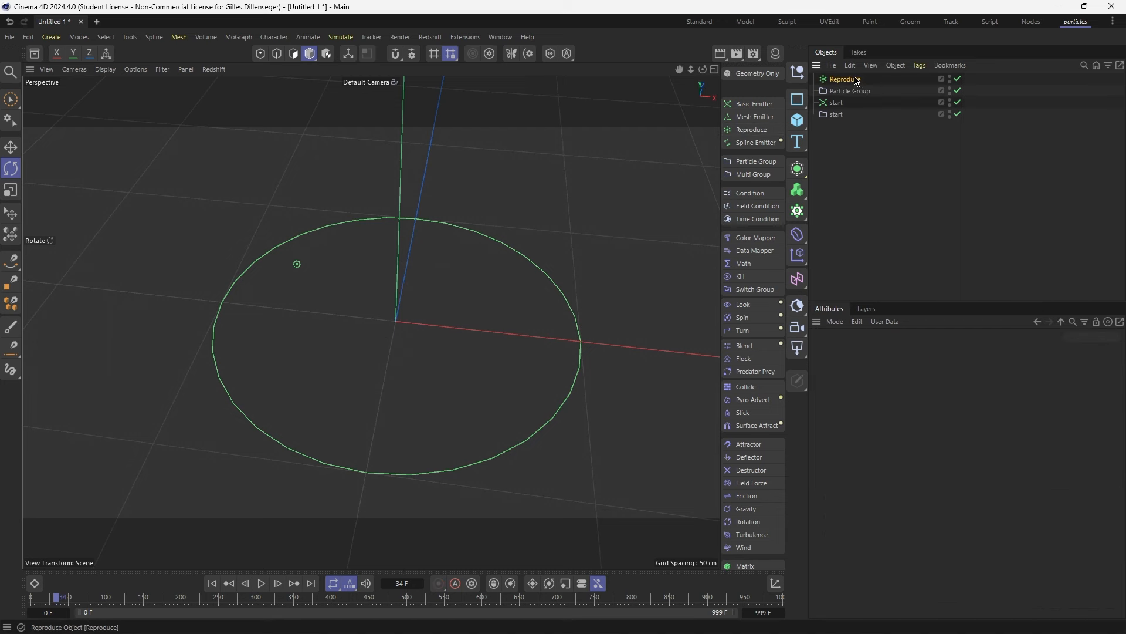
double_click(837, 115)
left_click_drag(834, 112, 856, 179)
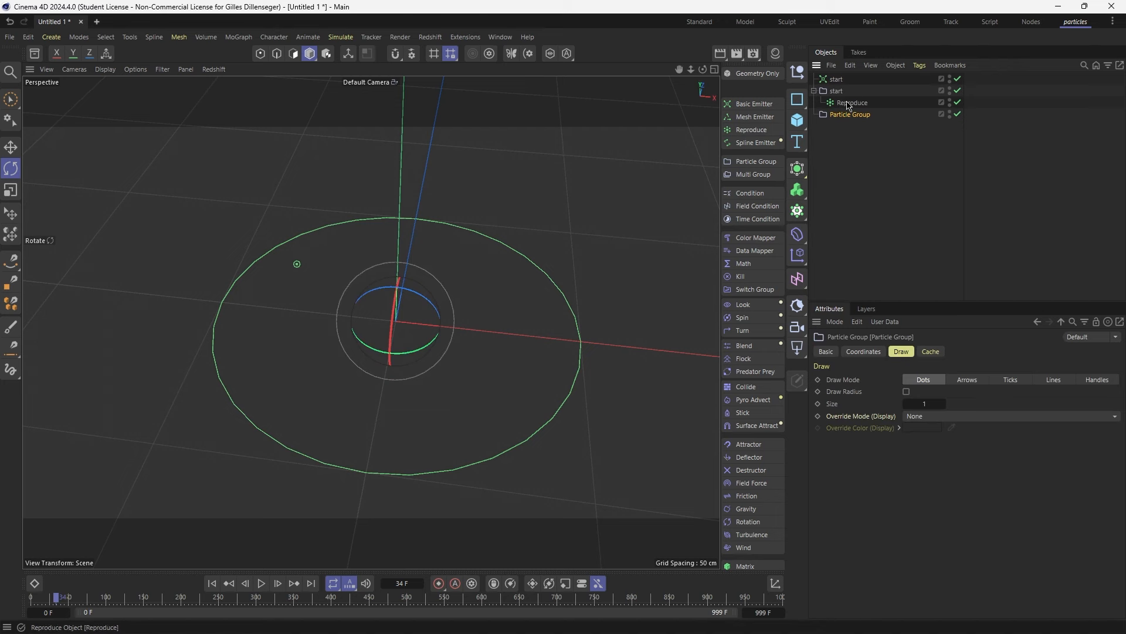
Rename the Reproduce object under the start group "primary trail head"
left_click(839, 104)
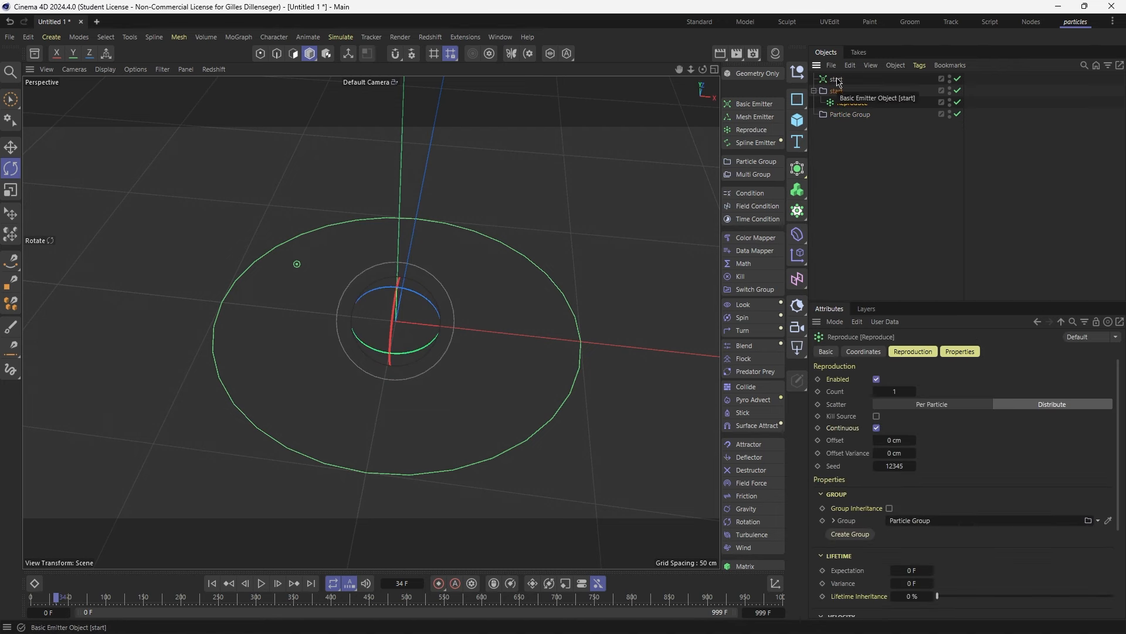
double_click(851, 102)
key("BackSpace")
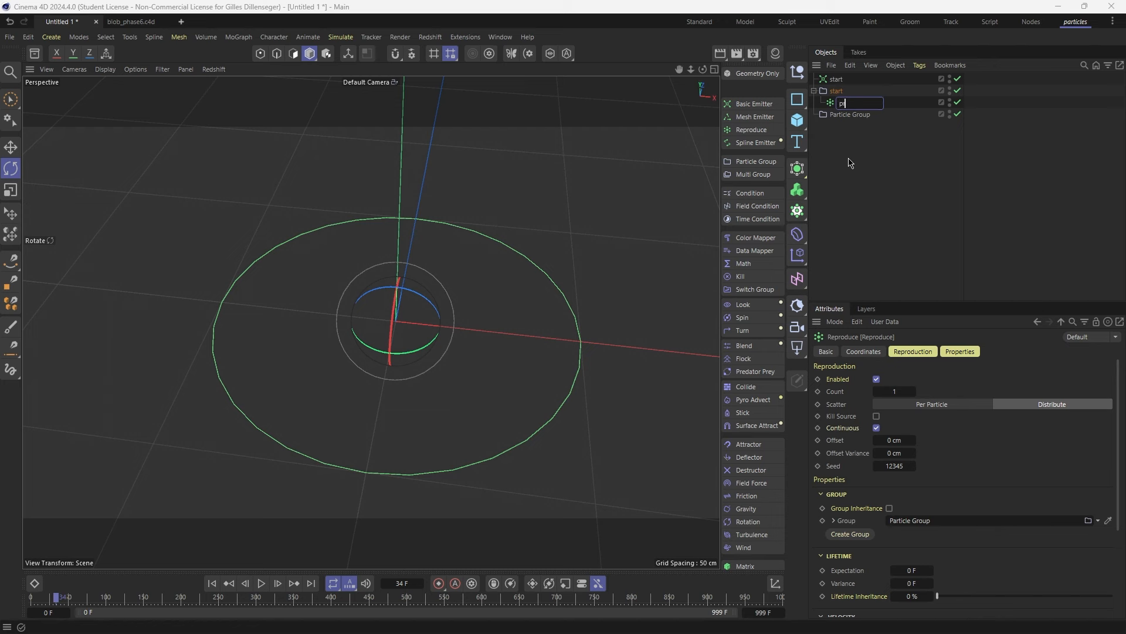
type("primary trail head")
left_click(850, 163)
Give the new particle group the same name, "primary trail head", and show the Reproduce object's emission properties
double_click(873, 103)
key("ctrl+c")
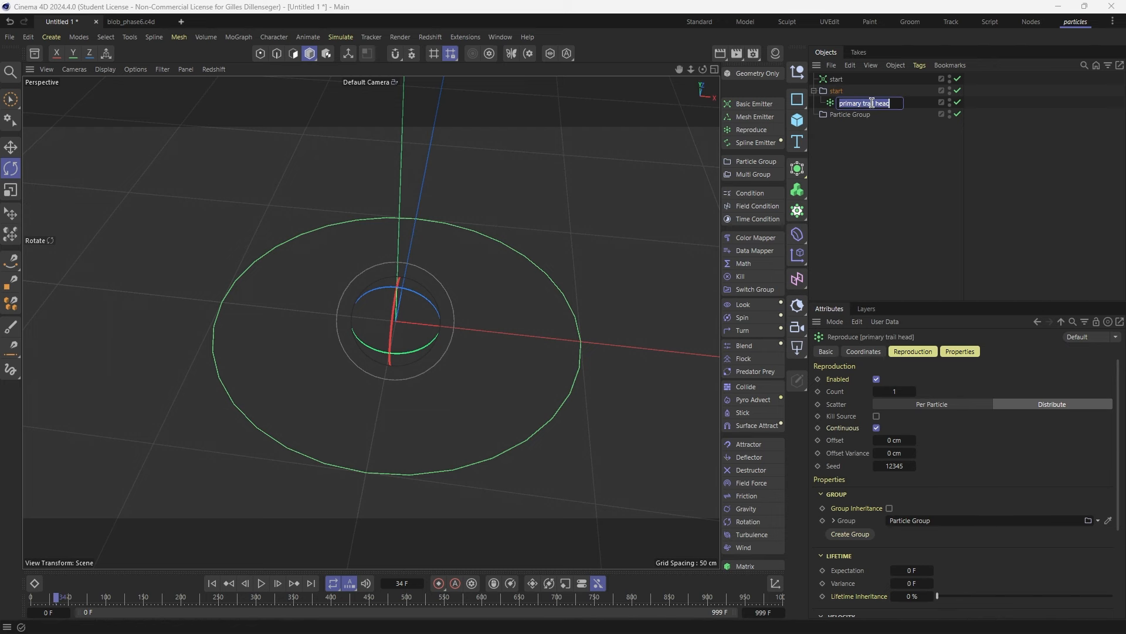
left_click(868, 142)
double_click(855, 114)
key("ctrl+v")
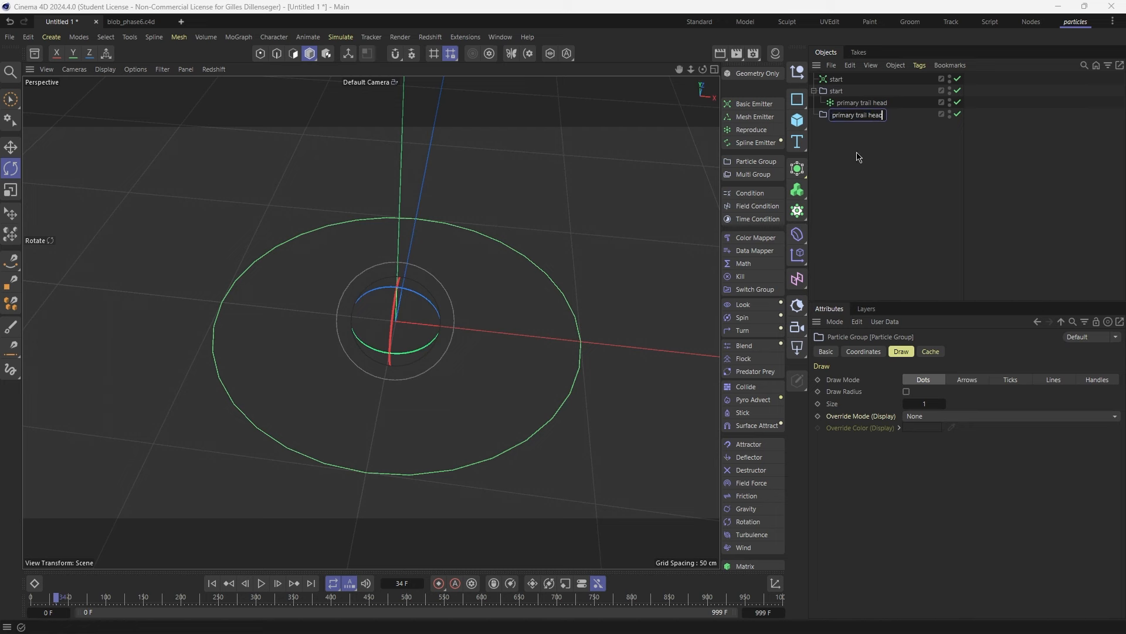
left_click(857, 153)
left_click(857, 106)
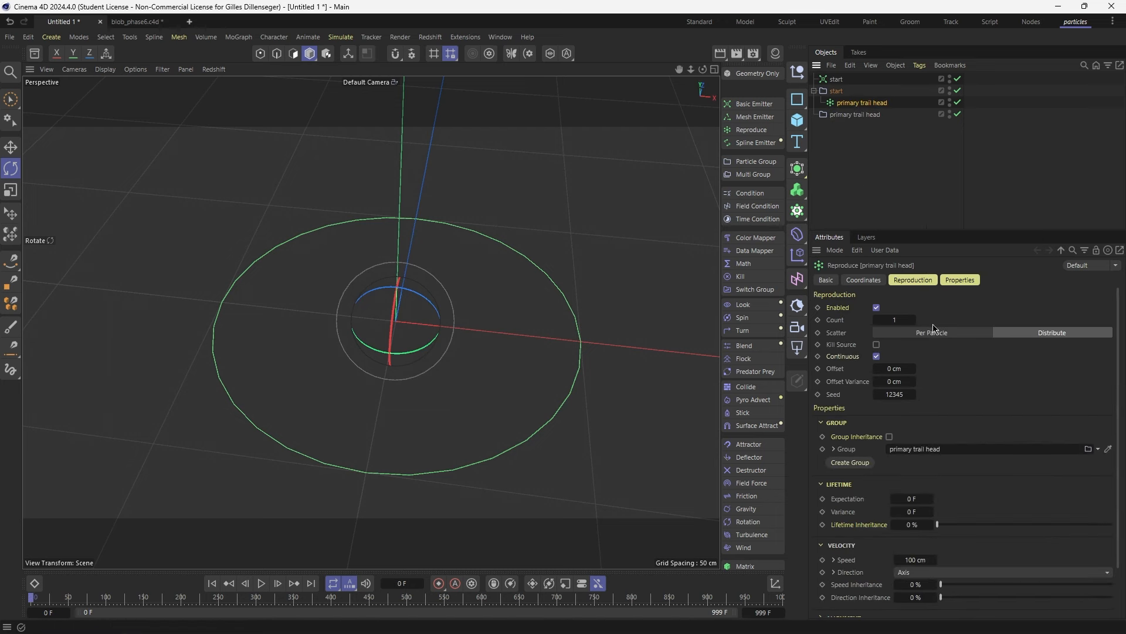
left_click(958, 280)
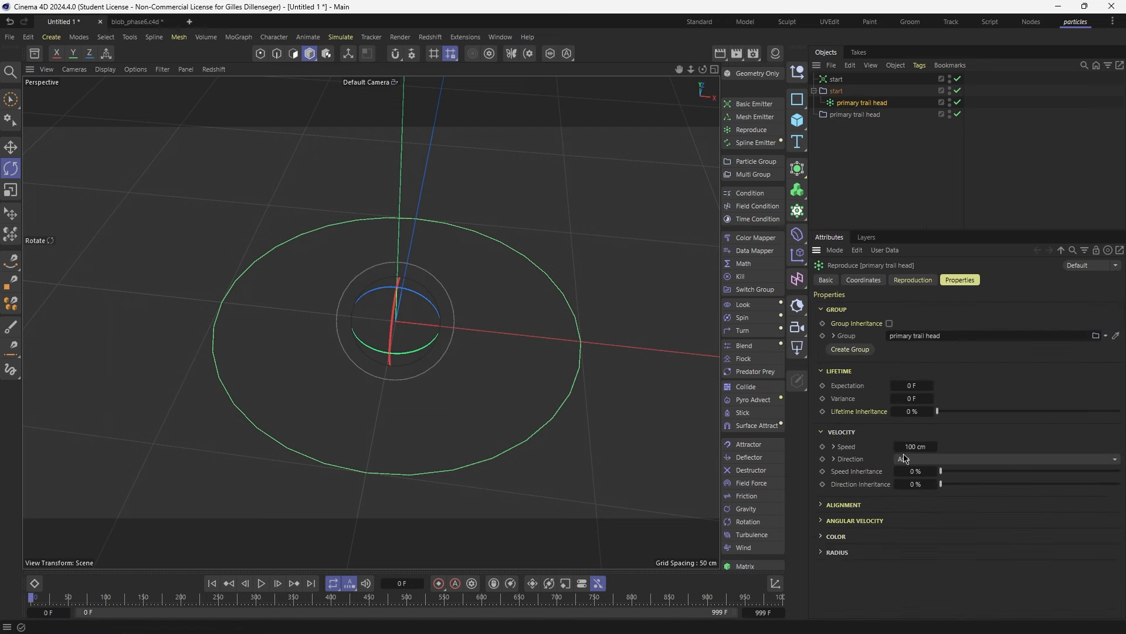
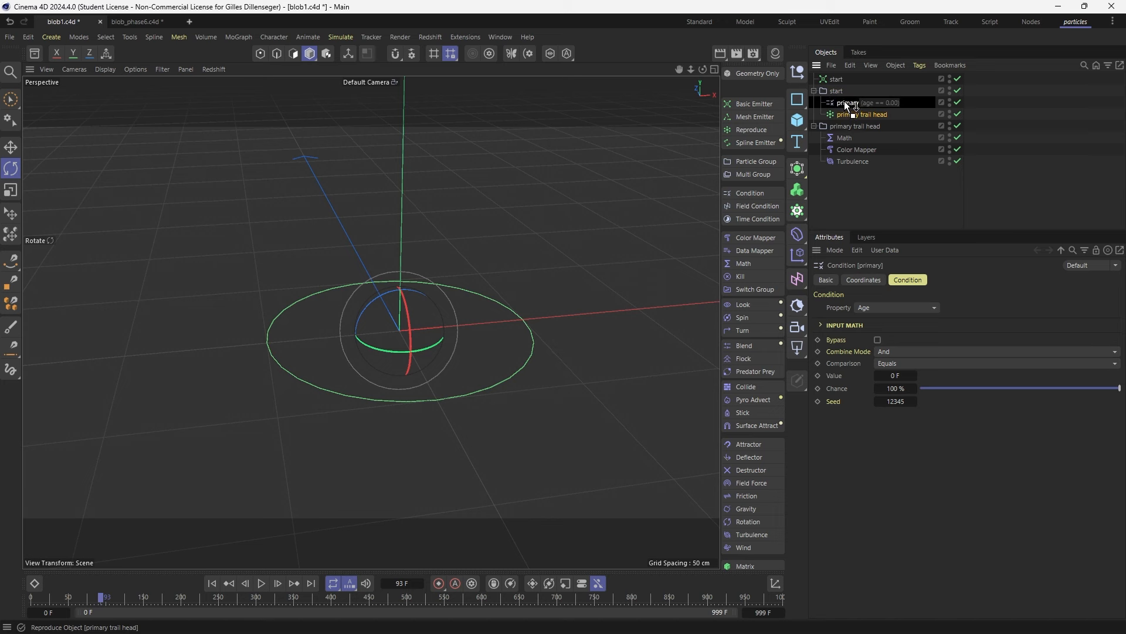
Nest the primary trail head Reproduce under the primary condition and set the condition to Age Less Than 100 F
left_click(845, 104)
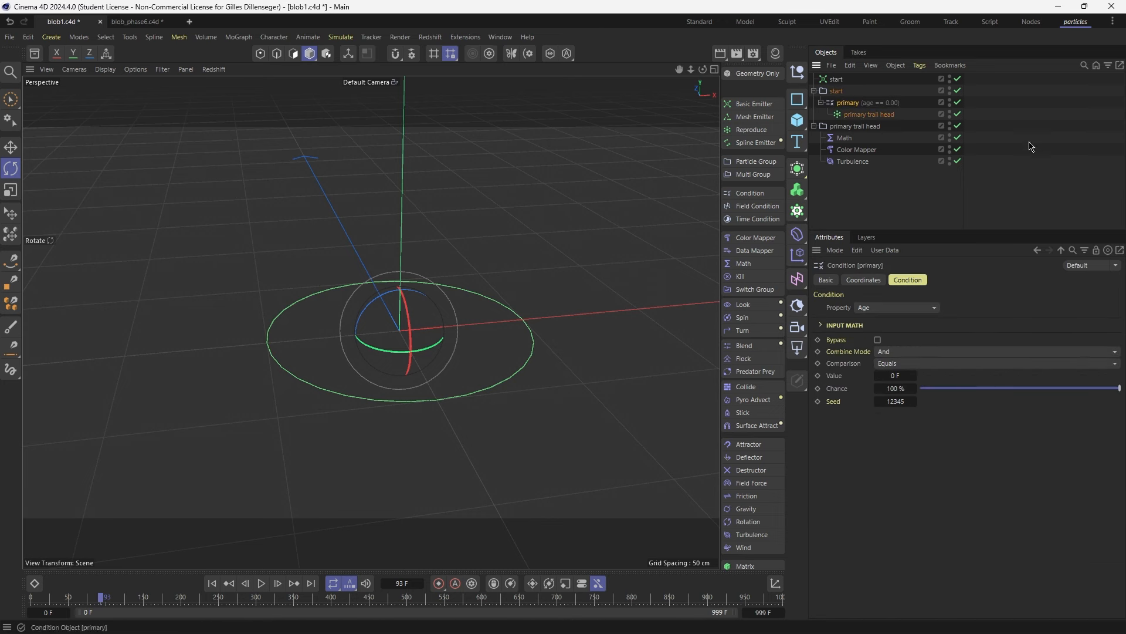
left_click(898, 363)
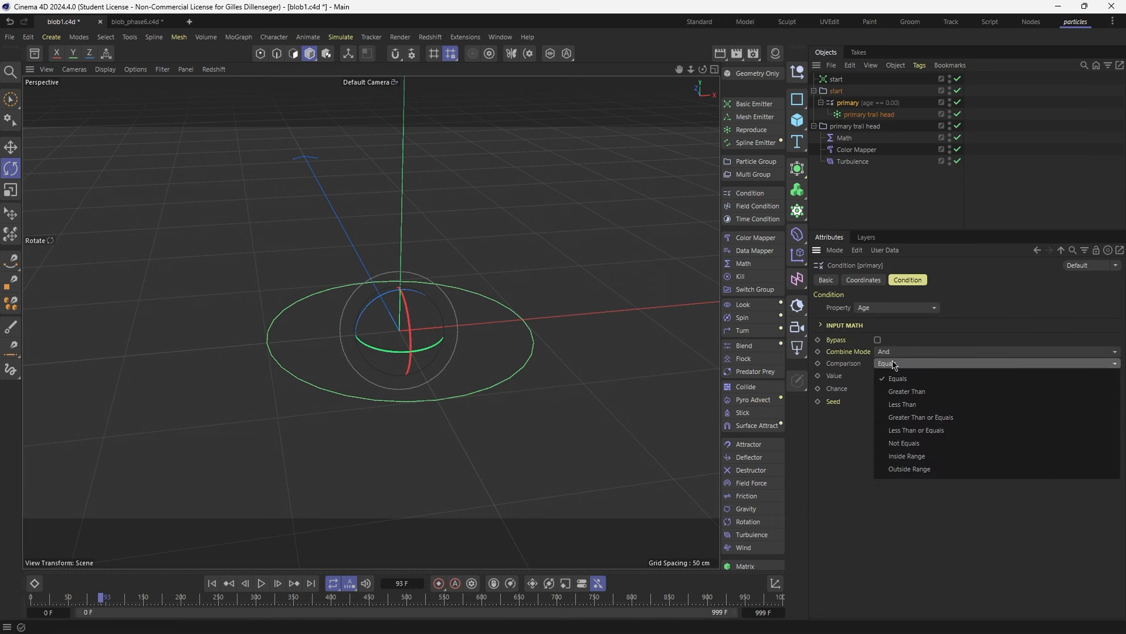
left_click(915, 420)
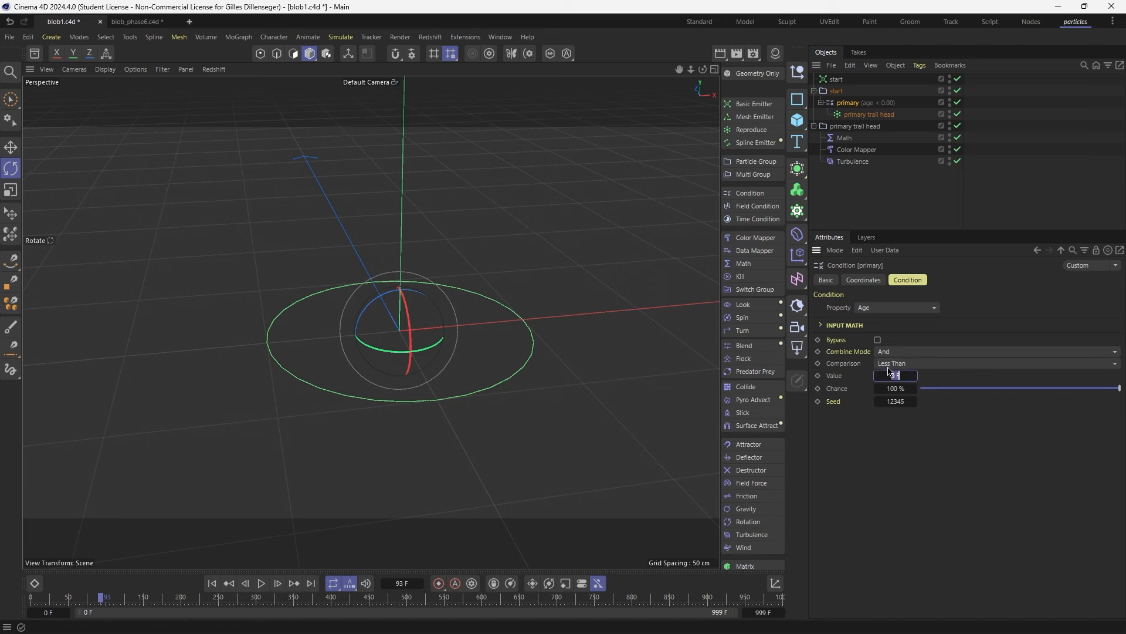
left_click(213, 583)
Set the primary condition's Chance to 5 % and play the simulation
left_click(849, 116)
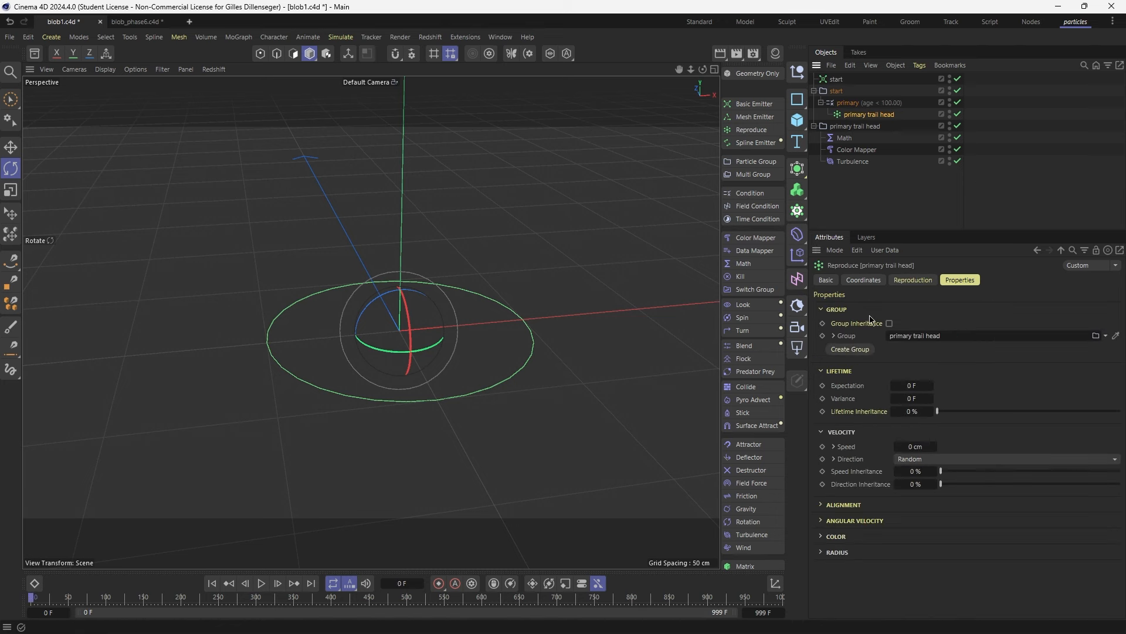
left_click(848, 103)
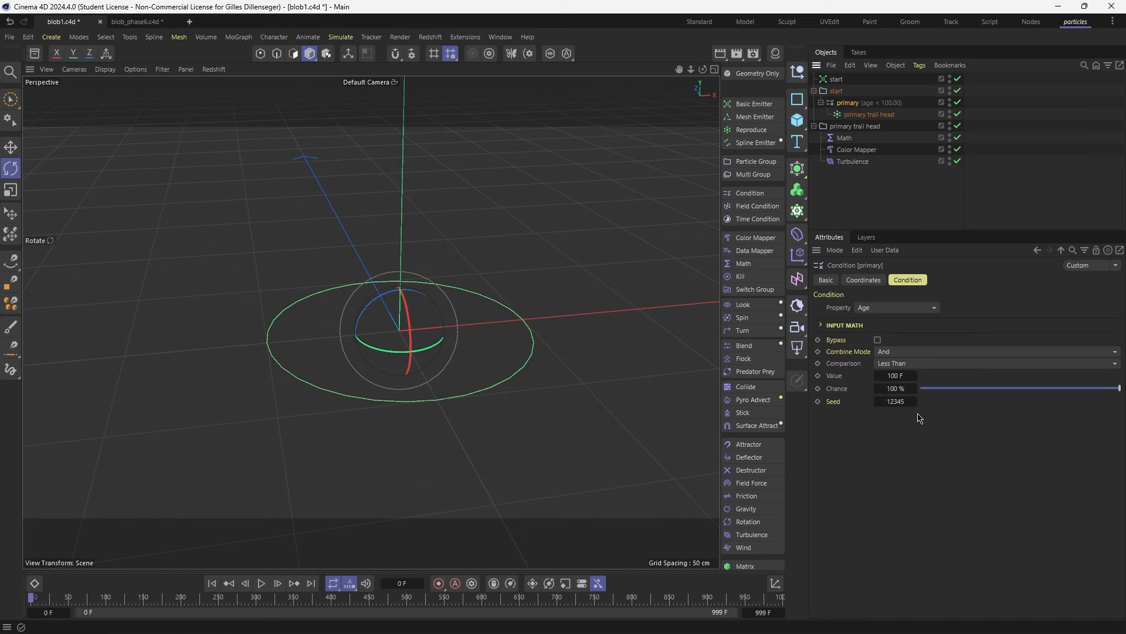
key("Return")
type("5")
key("Return")
left_click(264, 585)
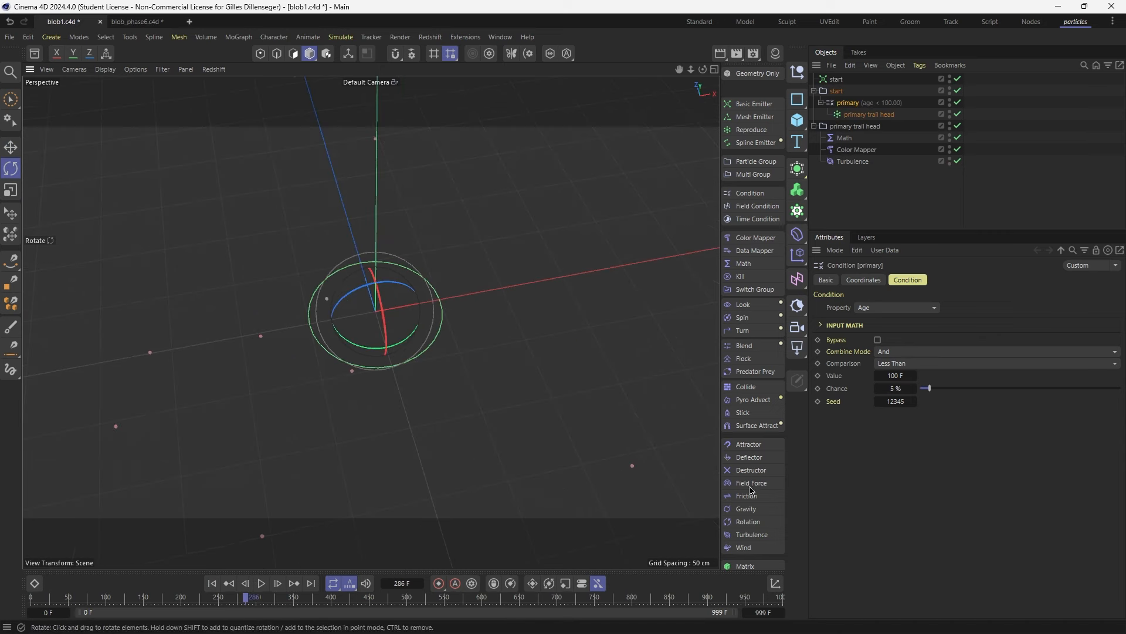
Add a Friction force, place it below the primary trail head group, and collapse both particle groups
left_click(746, 496)
left_click_drag(863, 79, 858, 189)
left_click(814, 126)
left_click(814, 91)
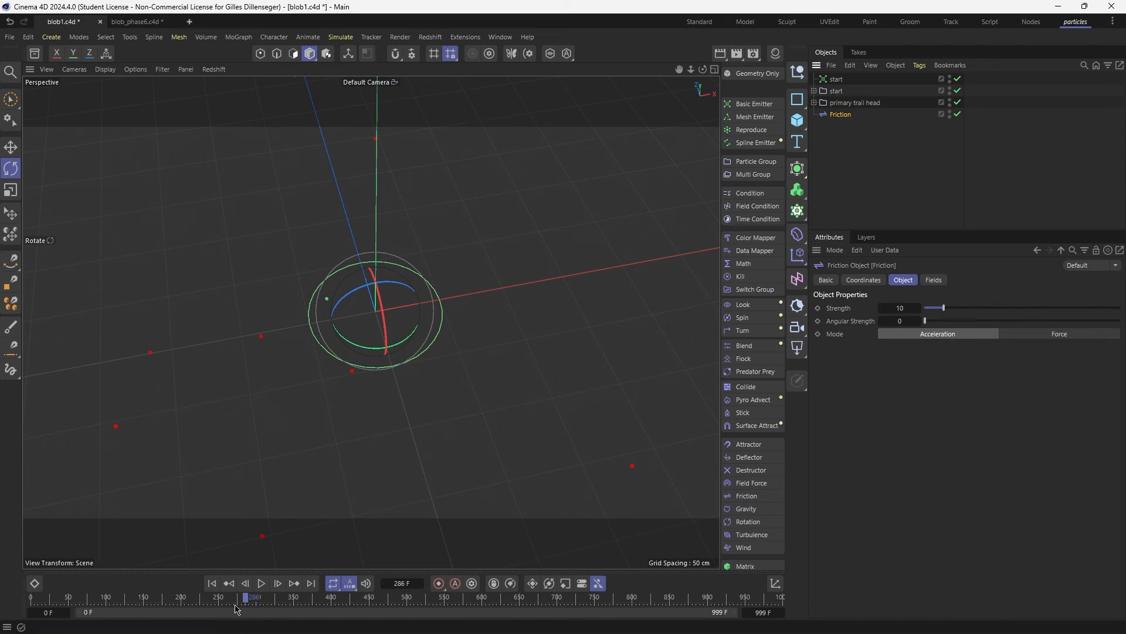
Replay the simulation with the Friction force and open its Strength for editing
left_click(212, 583)
left_click(261, 583)
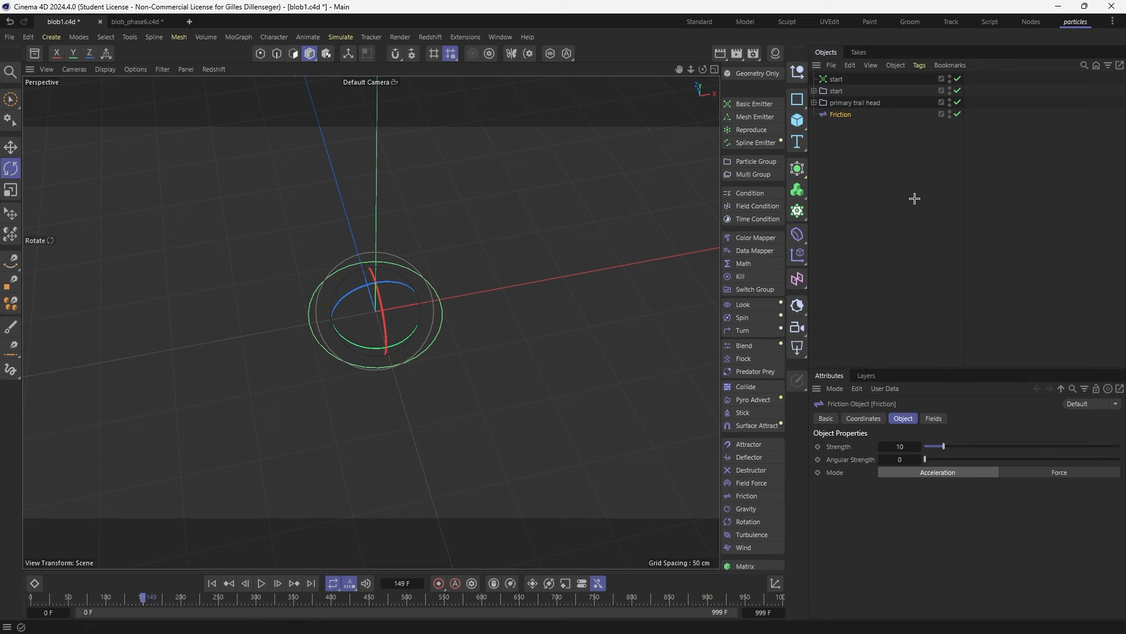
left_click(915, 199)
left_click(838, 120)
left_click(902, 446)
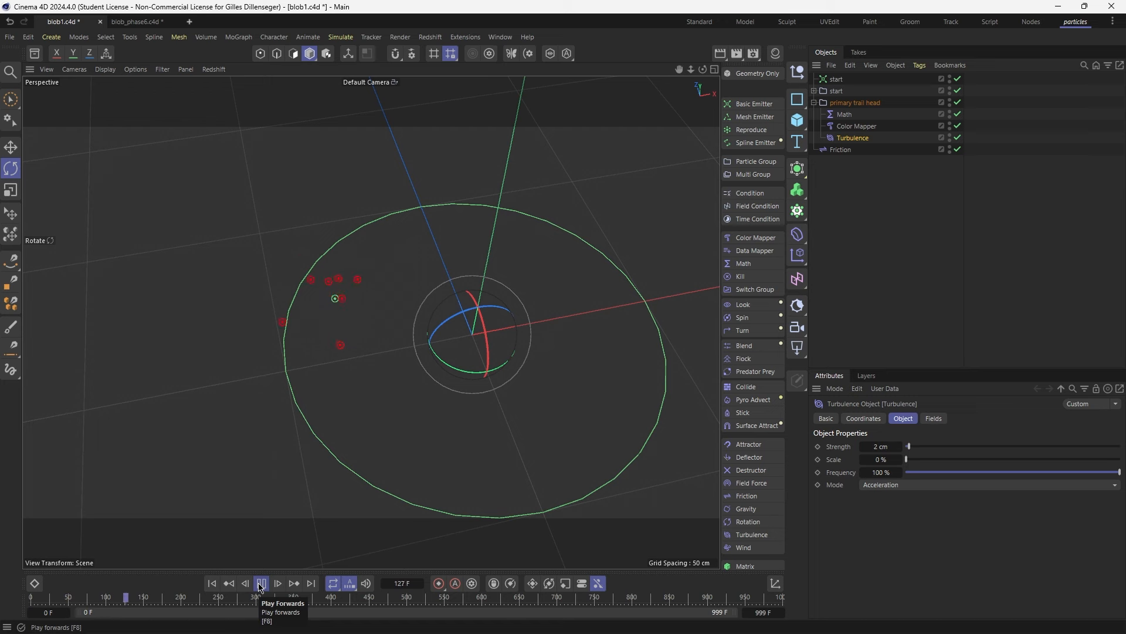
Set the Turbulence force's Scale to 1 % and replay the simulation from the start
double_click(883, 460)
type("1")
key("Return")
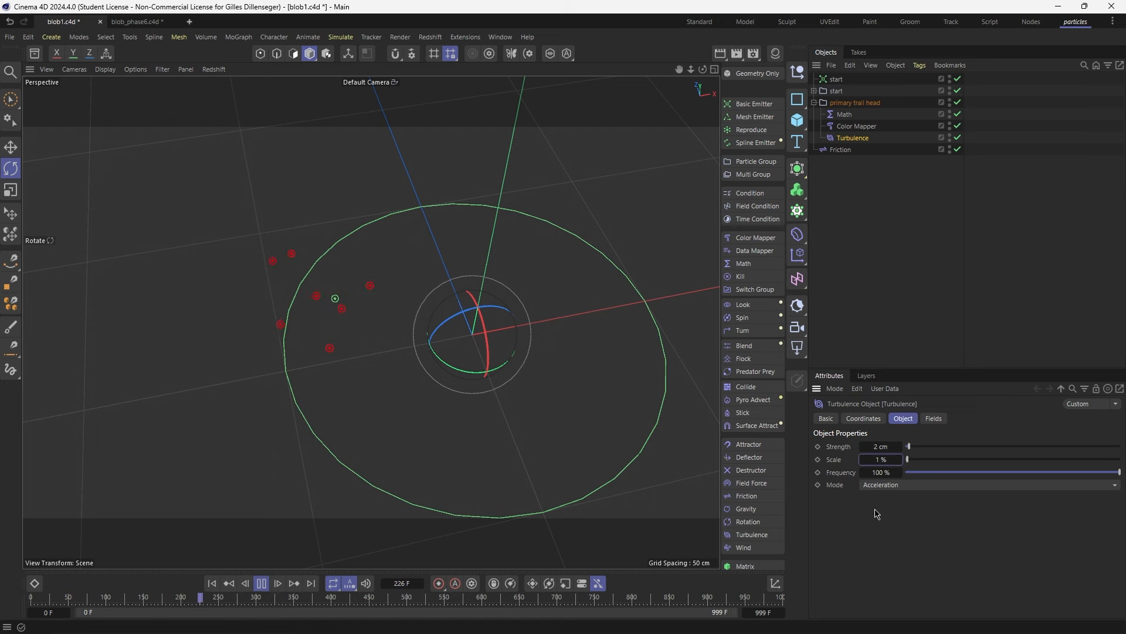
left_click(211, 585)
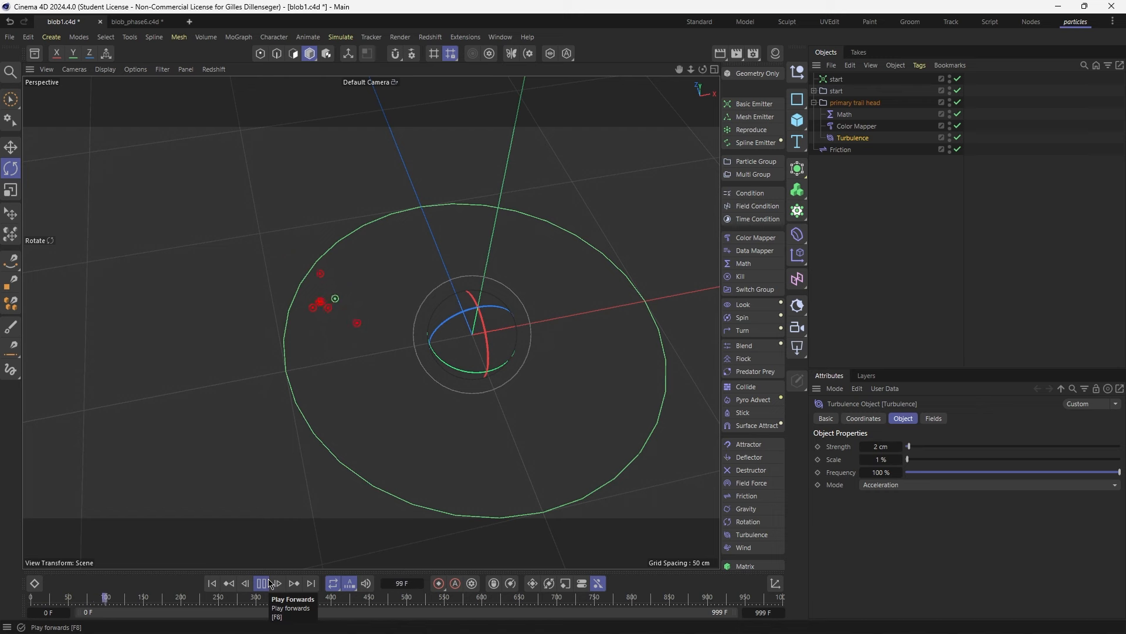
left_click(270, 582)
left_click(916, 201)
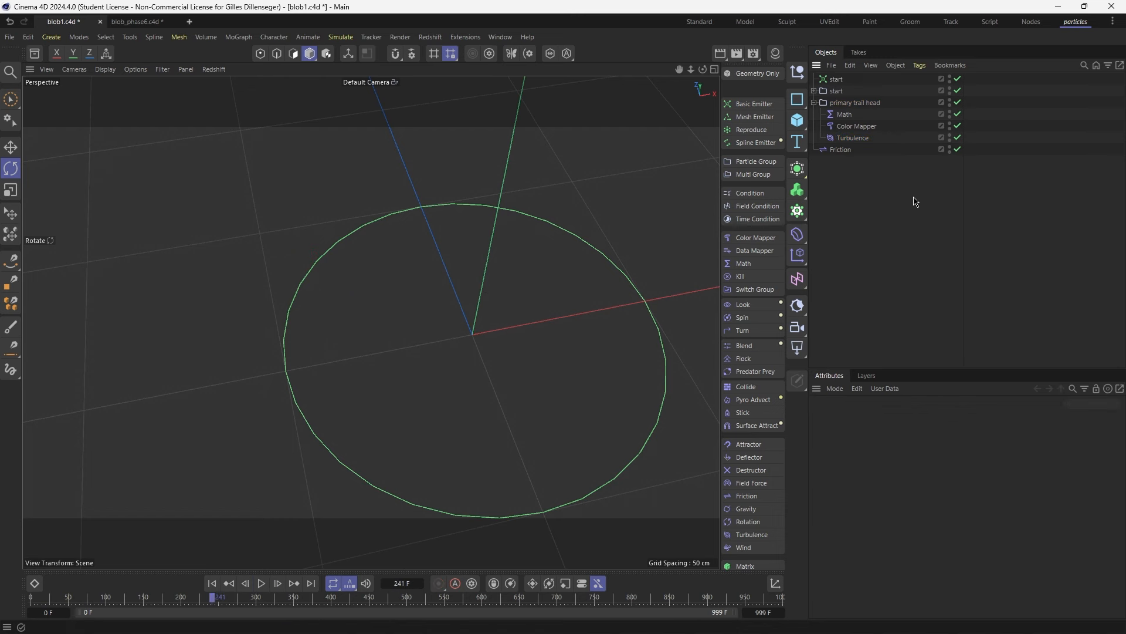
Add another Reproduce emitter inside the primary trail head group and name it "primary trail"
middle_click_drag(532, 317, 472, 279, "alt")
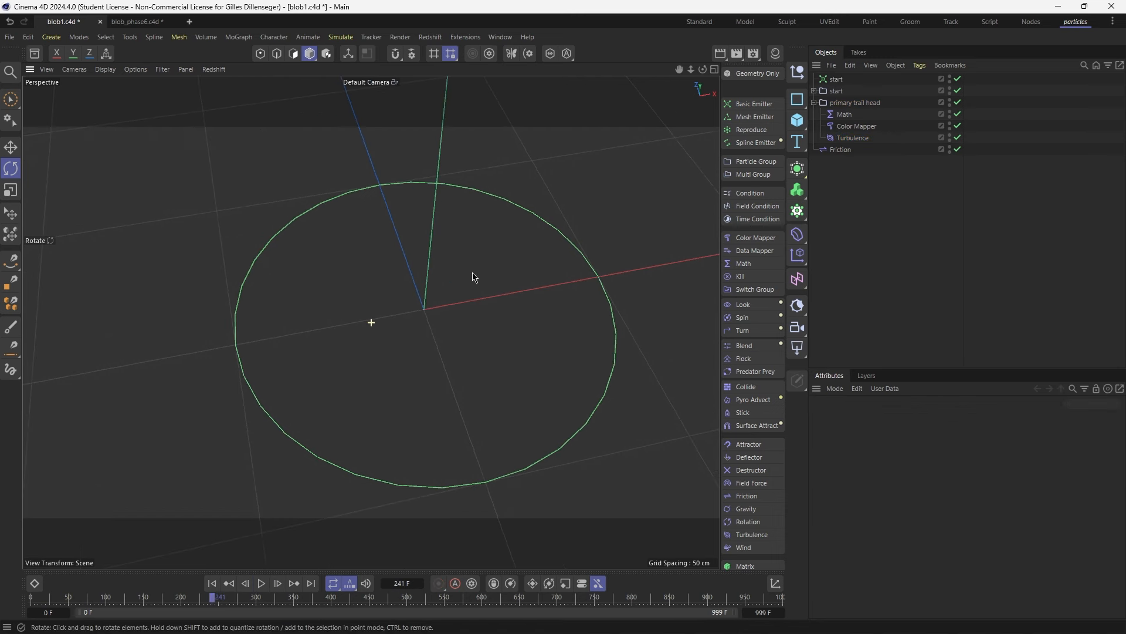
left_click(752, 130)
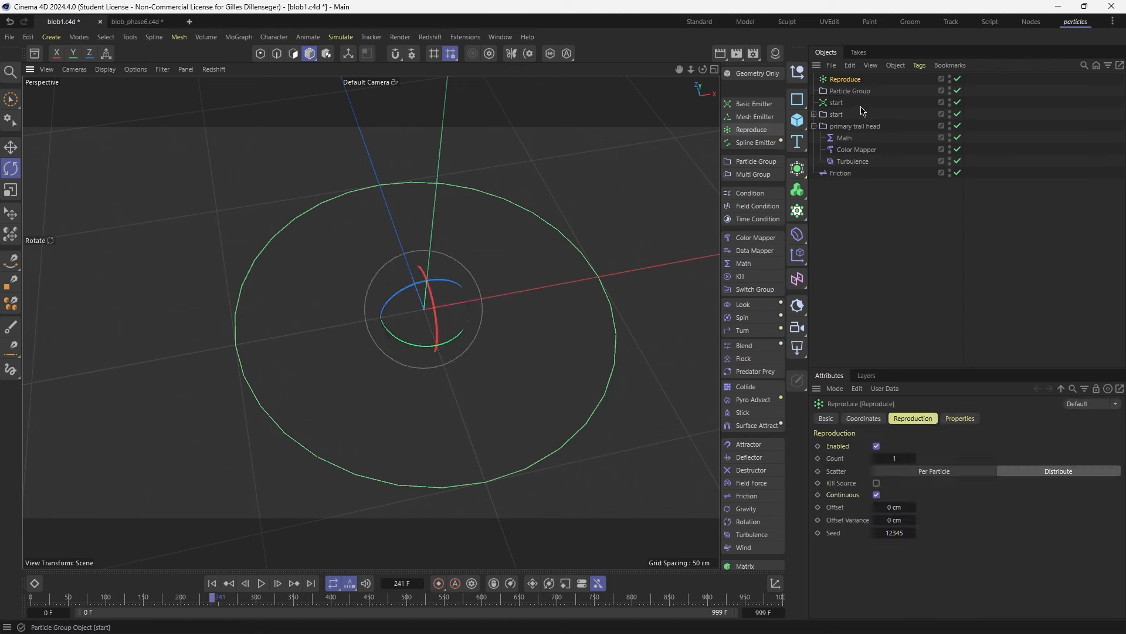
left_click_drag(843, 79, 843, 161)
double_click(854, 161)
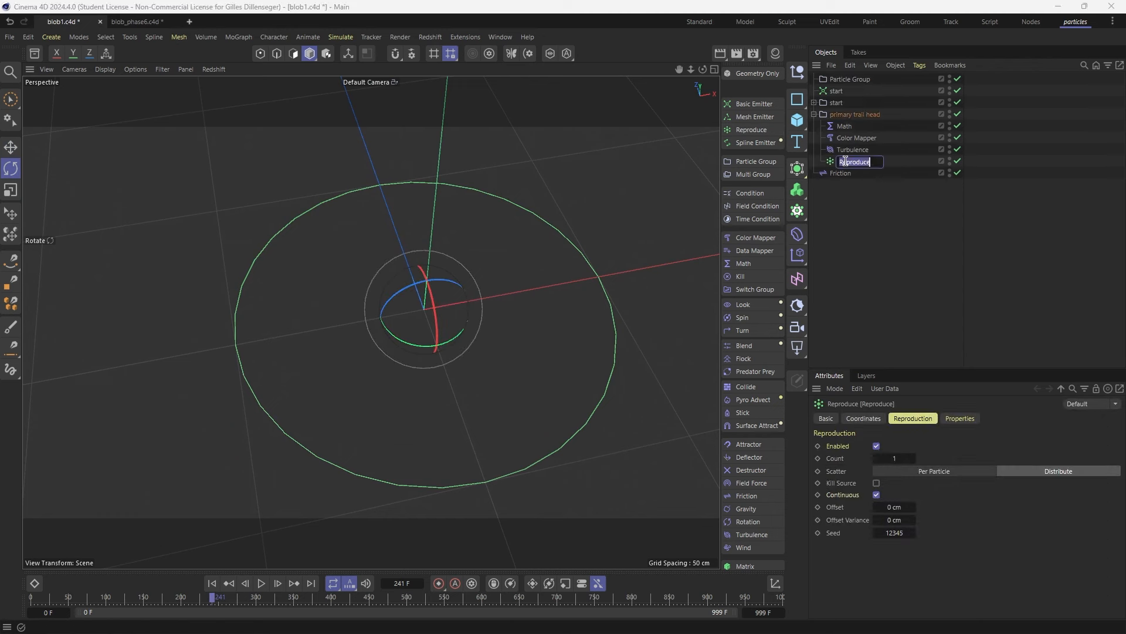
type("primary trail")
key("Return")
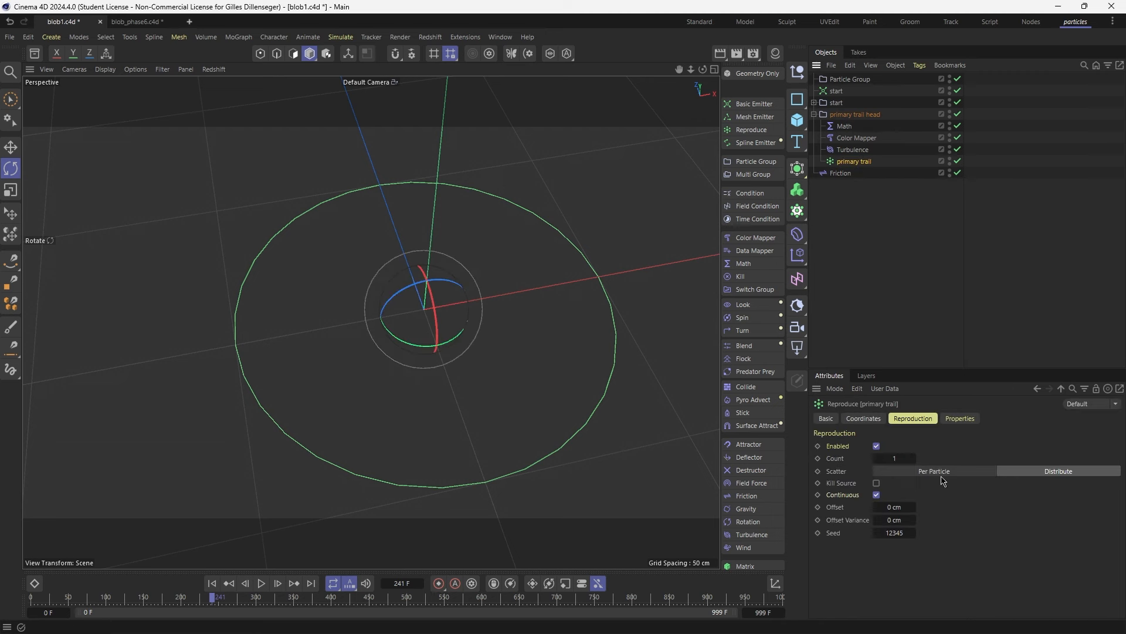
Set the primary trail's Scatter to Per Particle and its Mode to Constant
left_click(944, 472)
left_click(1029, 510)
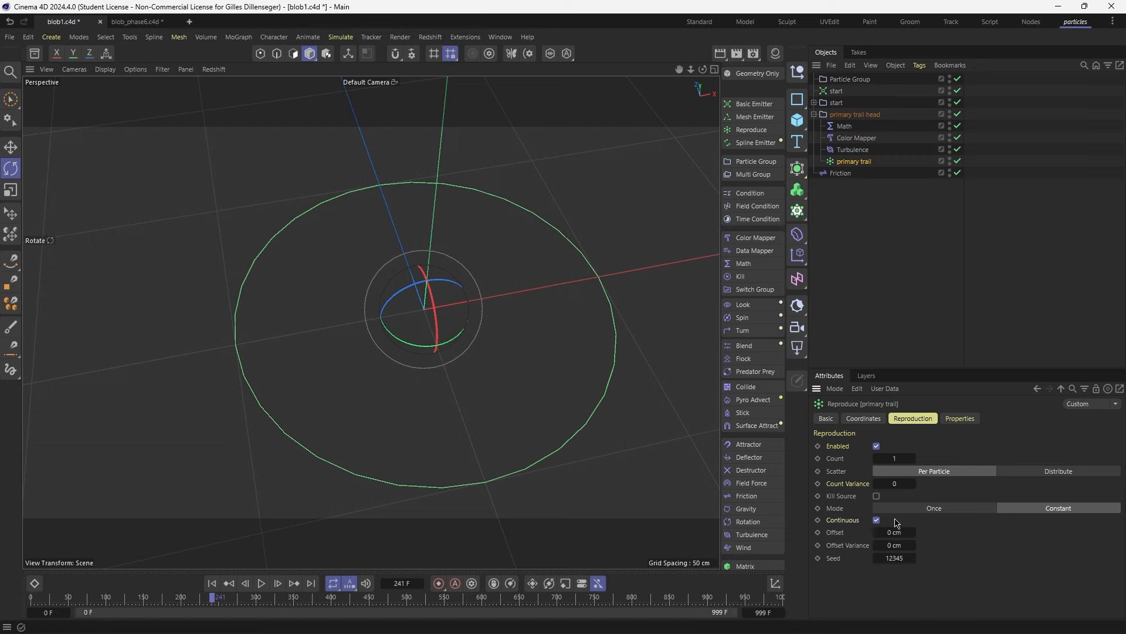
Set the Speed of the primary trail emitter to 0 cm
left_click(958, 418)
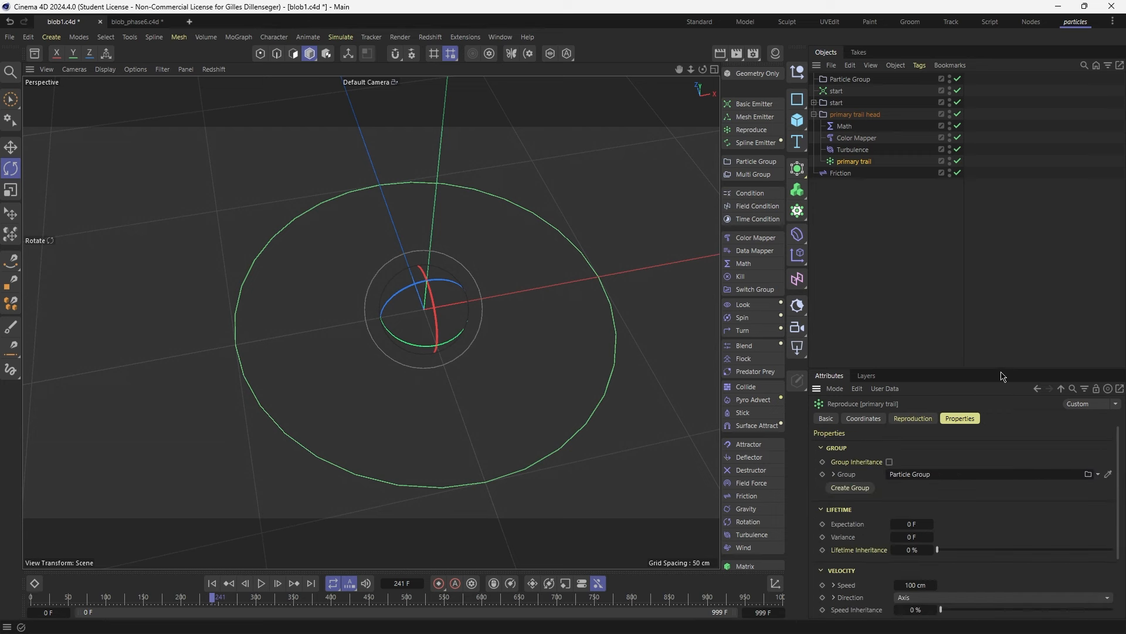
left_click_drag(1004, 368, 999, 273)
left_click(910, 489)
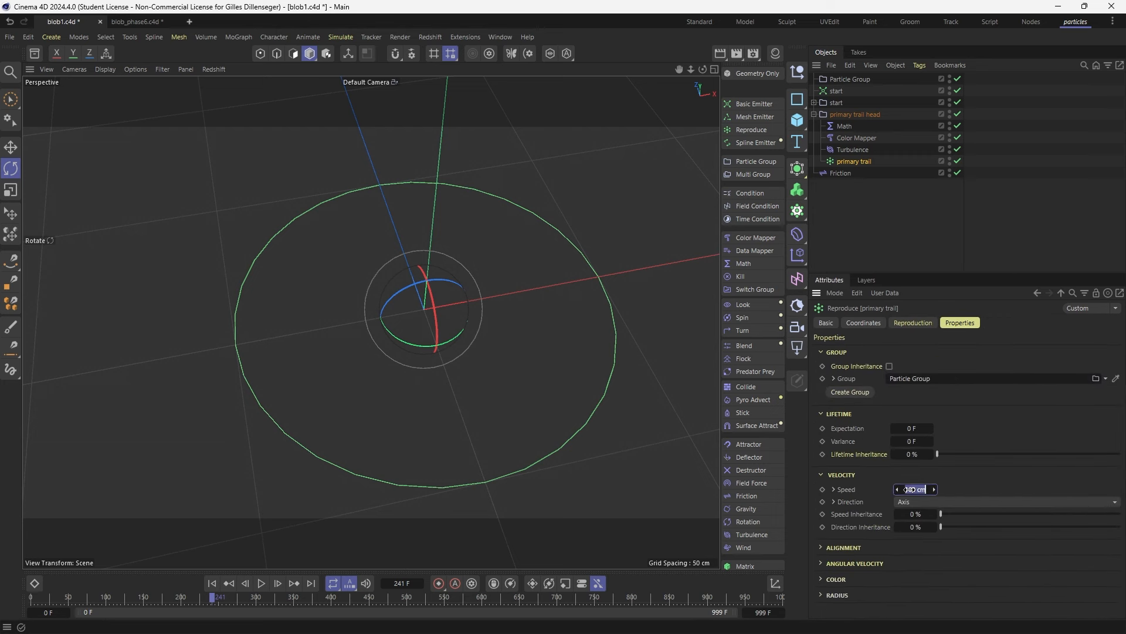
key("BackSpace")
left_click(855, 226)
Move the new Particle Group below the primary trail head group, name it "primary trail" and replay the simulation
left_click_drag(847, 80, 843, 170)
double_click(852, 161)
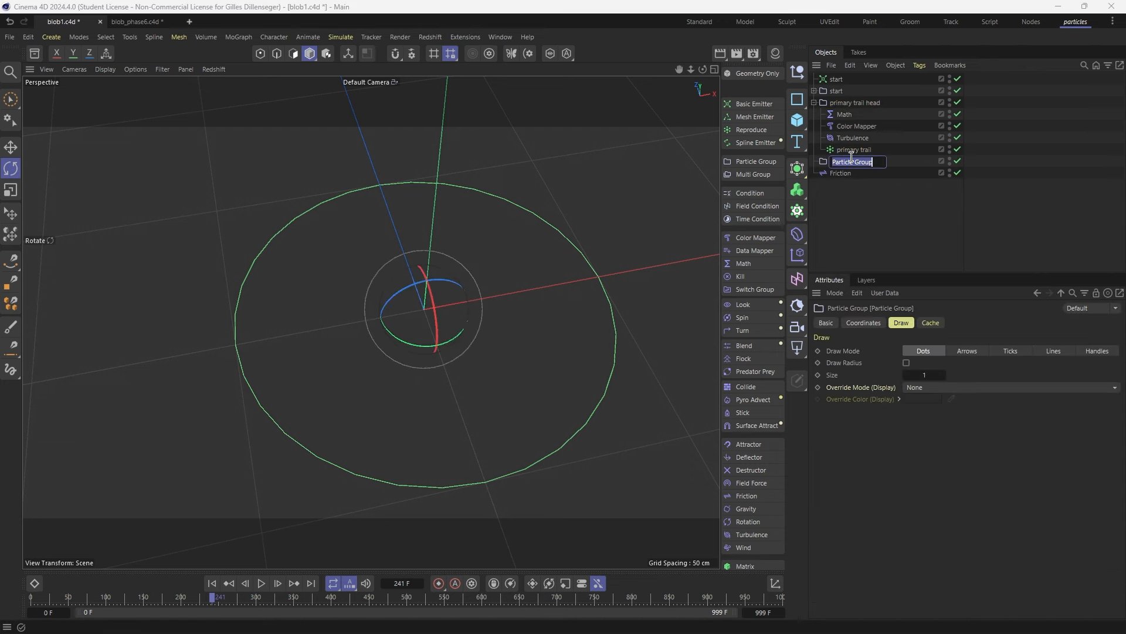
type("primary trail")
left_click(873, 236)
left_click(212, 584)
left_click(260, 584)
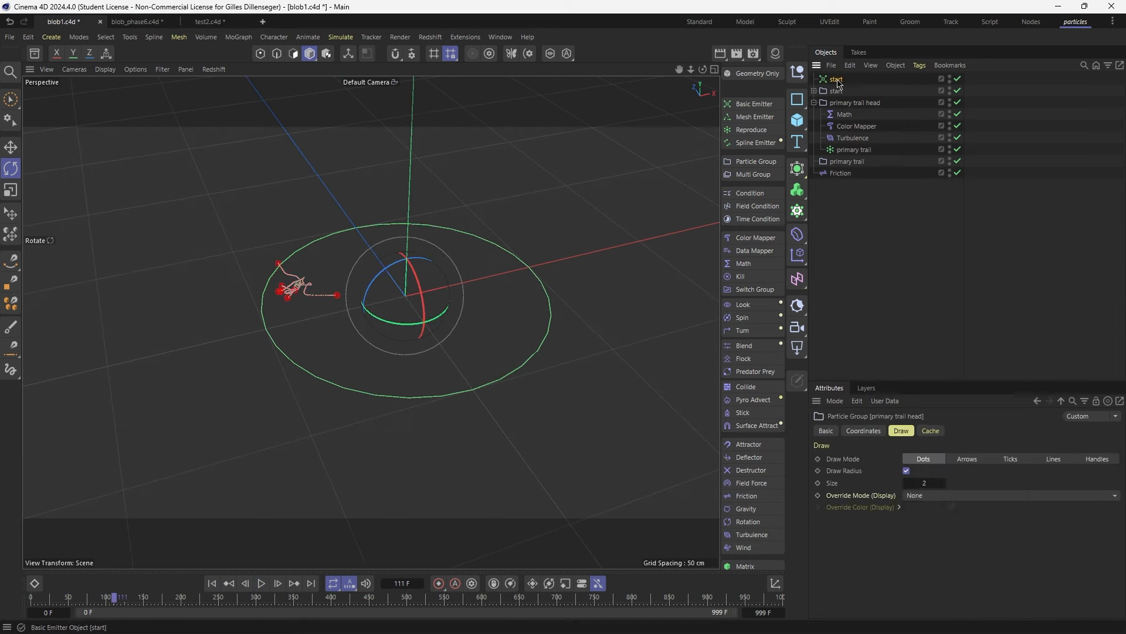
Change the Size of the circular start emitter to 200 cm
left_click(906, 431)
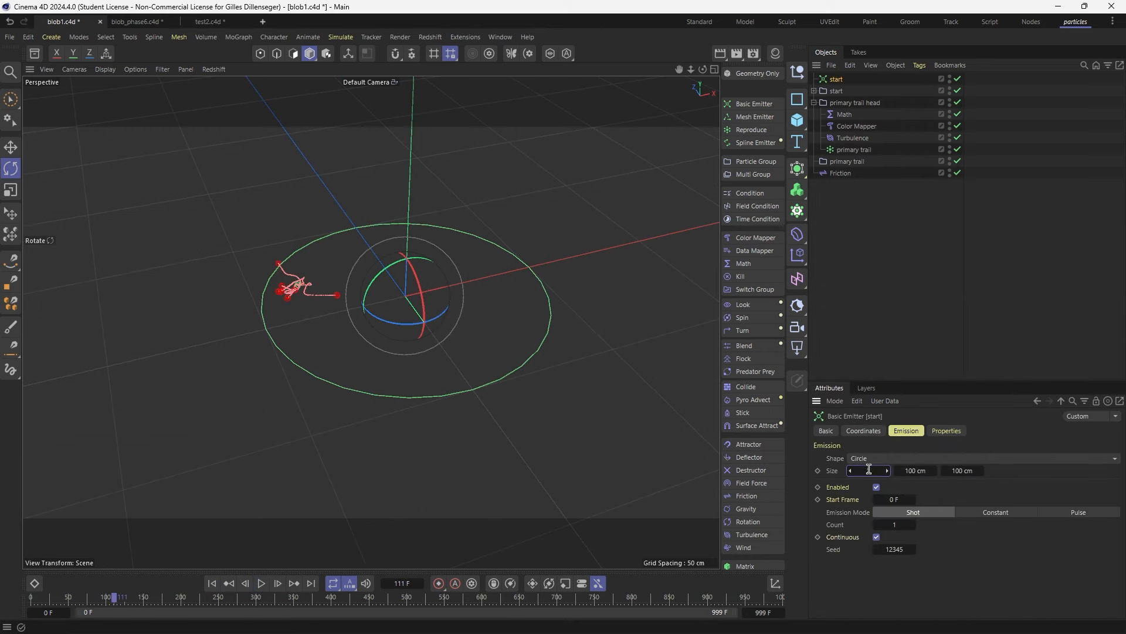
double_click(906, 470)
type("200")
double_click(958, 470)
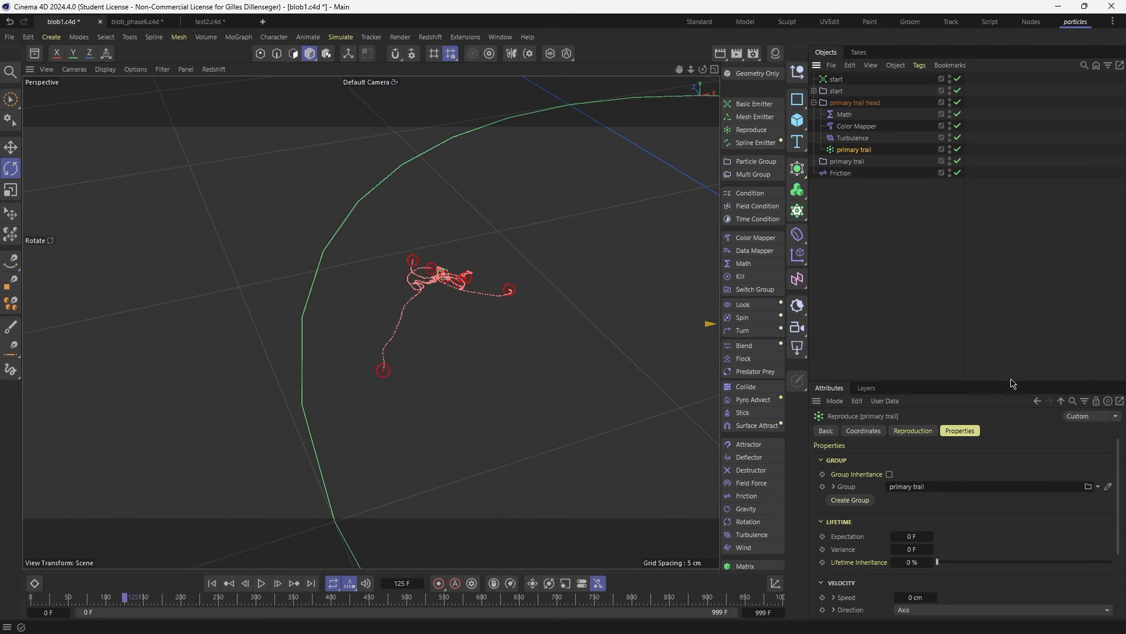
Raise the primary trail emitter's color inheritance to the maximum and play the simulation to check the trails
left_click_drag(1010, 380, 1011, 228)
left_click(828, 535)
left_click_drag(945, 565, 1122, 563)
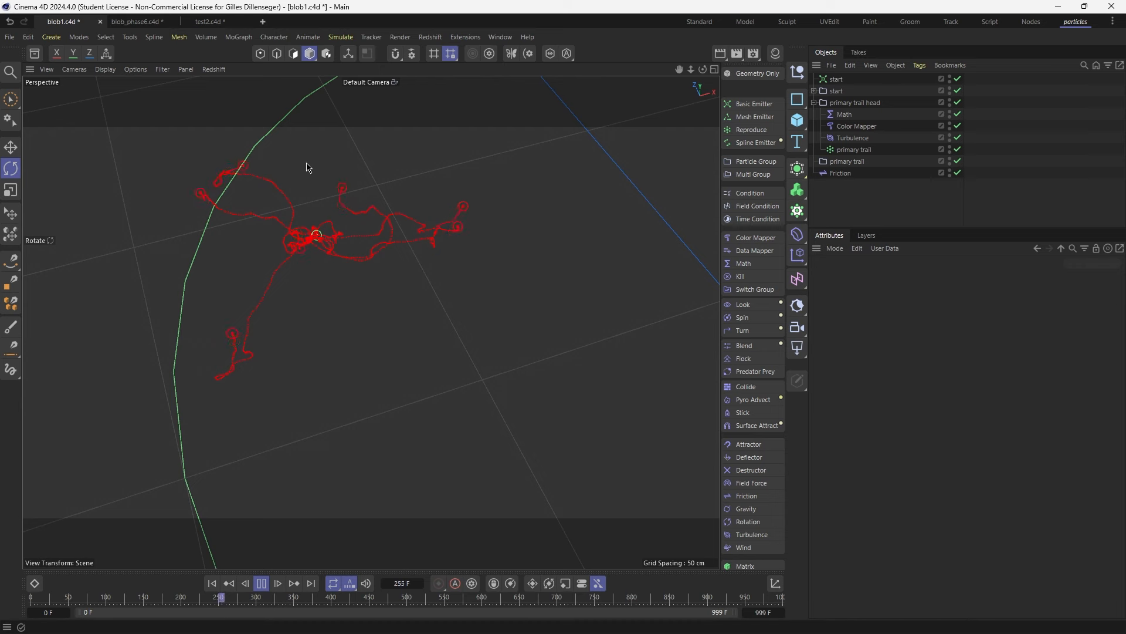
left_click_drag(198, 155, 295, 297, "alt")
scroll(295, 296, "down", 1)
left_click(262, 585)
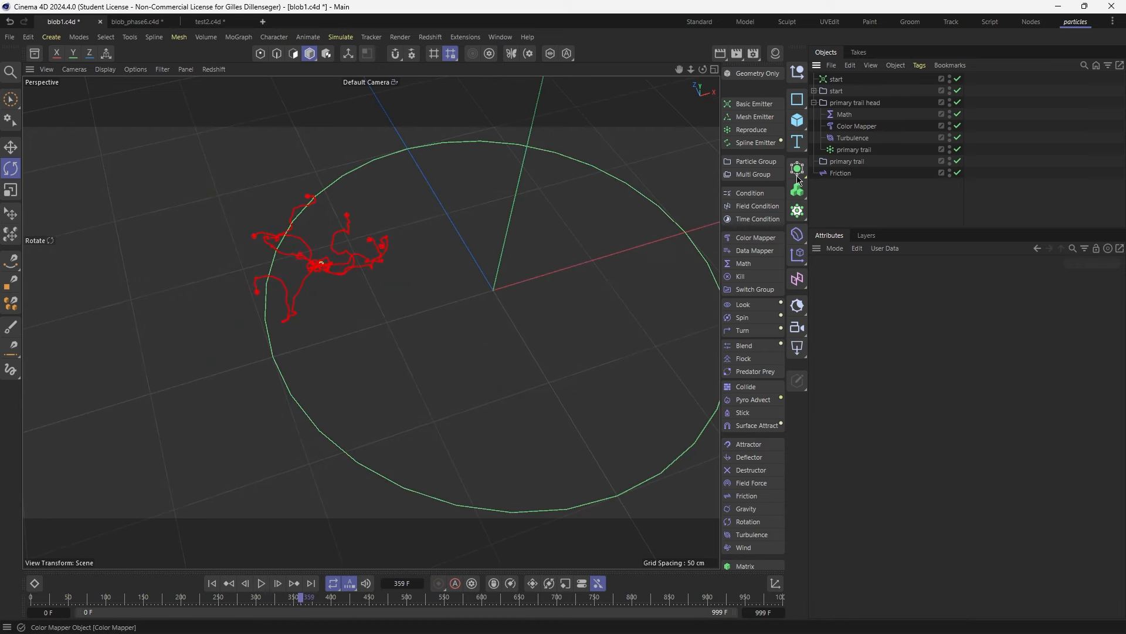
Add a Field Condition with a Spherical Field and set the field's Inner Offset to 100 %
left_click(758, 207)
left_click(847, 433)
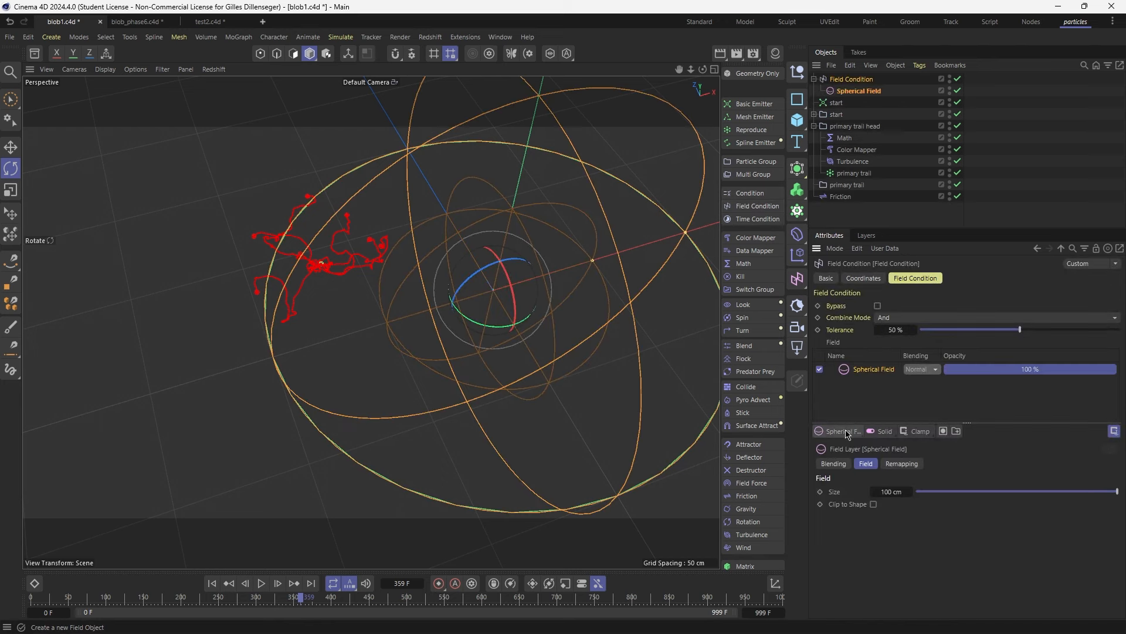
left_click(871, 91)
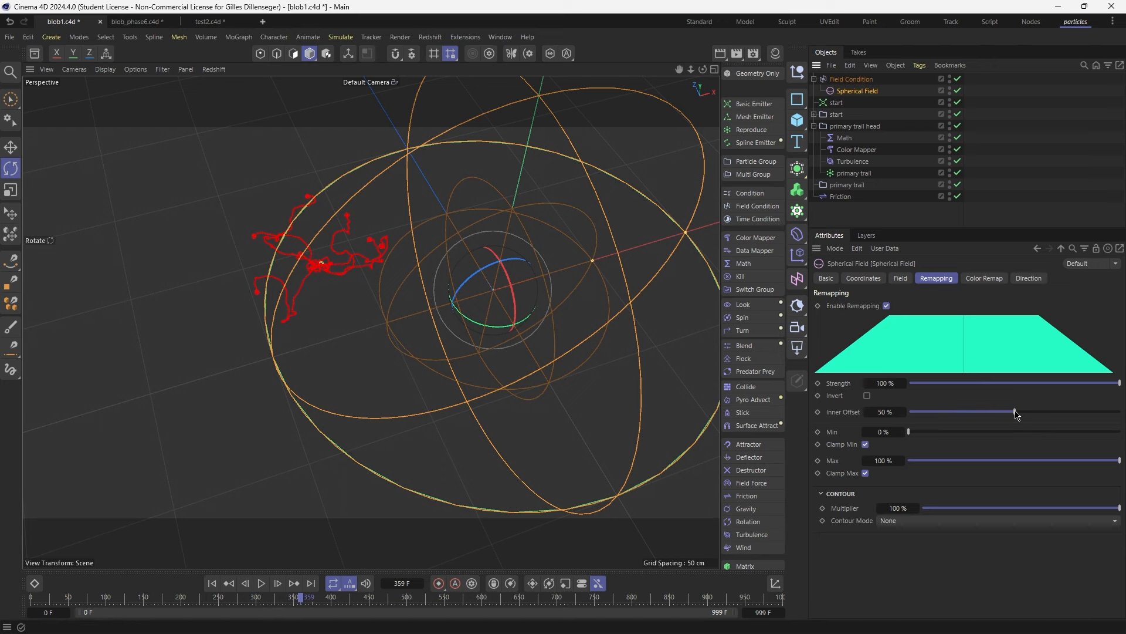
left_click_drag(1015, 413, 1125, 425)
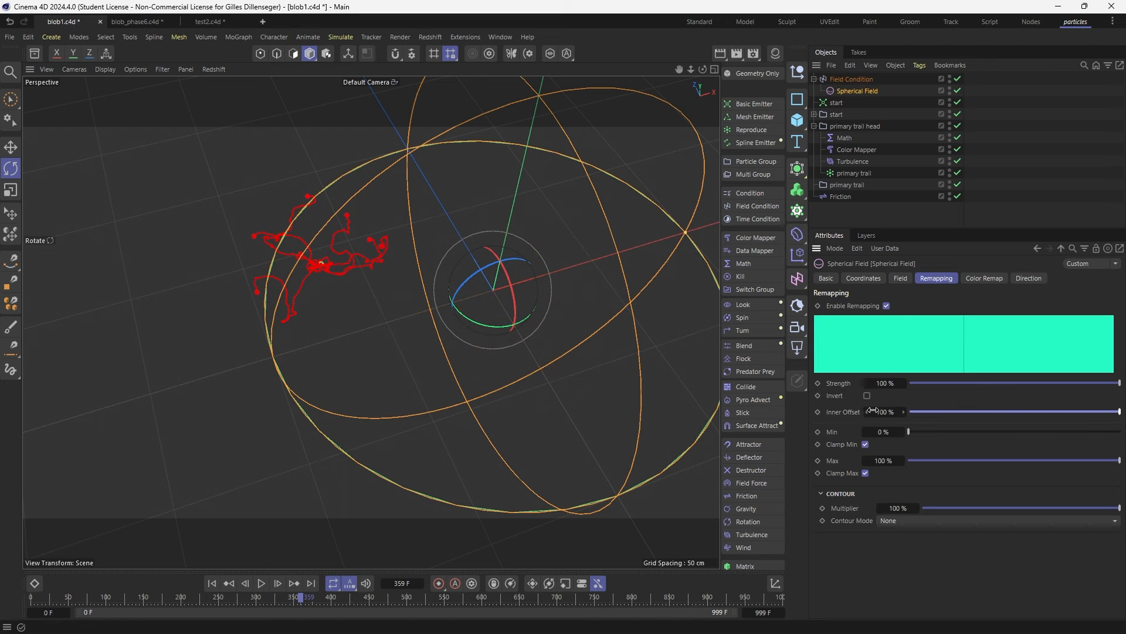
left_click(844, 79)
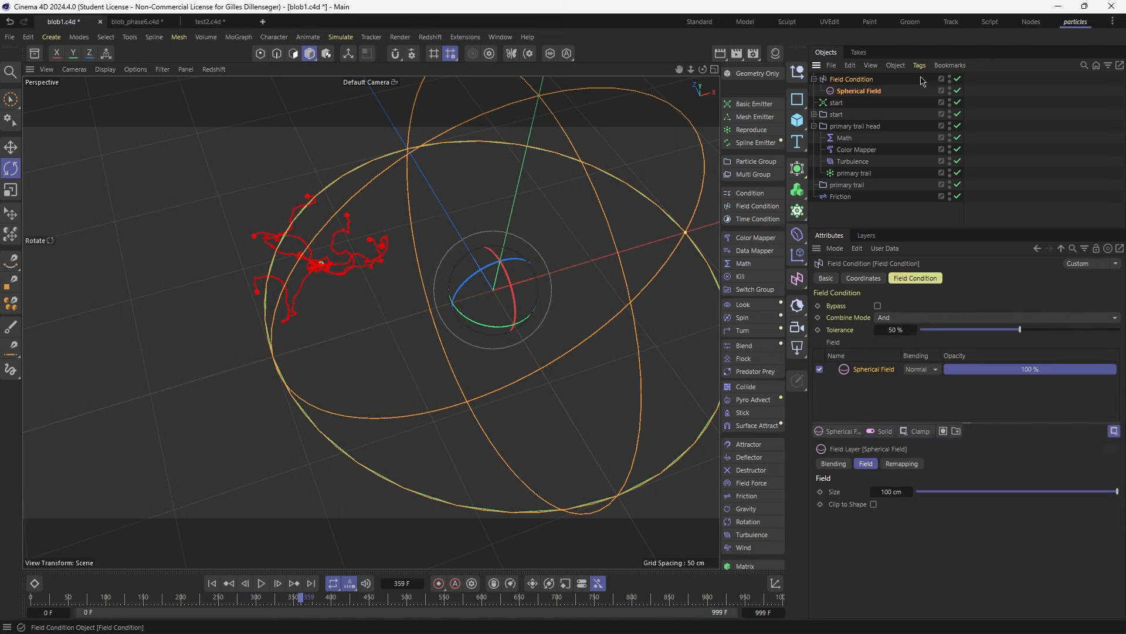
Add a Kill modifier inside the Field Condition, below the Spherical Field, and test it by playing the simulation
left_click(746, 276)
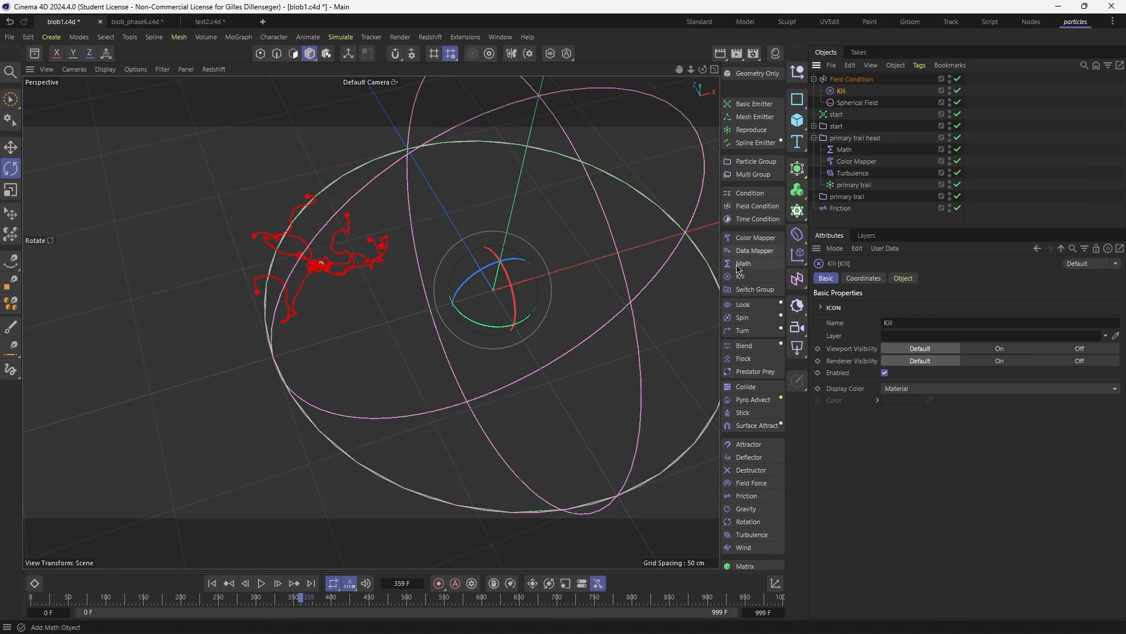
left_click_drag(845, 104, 842, 88)
left_click(262, 583)
left_click(263, 585)
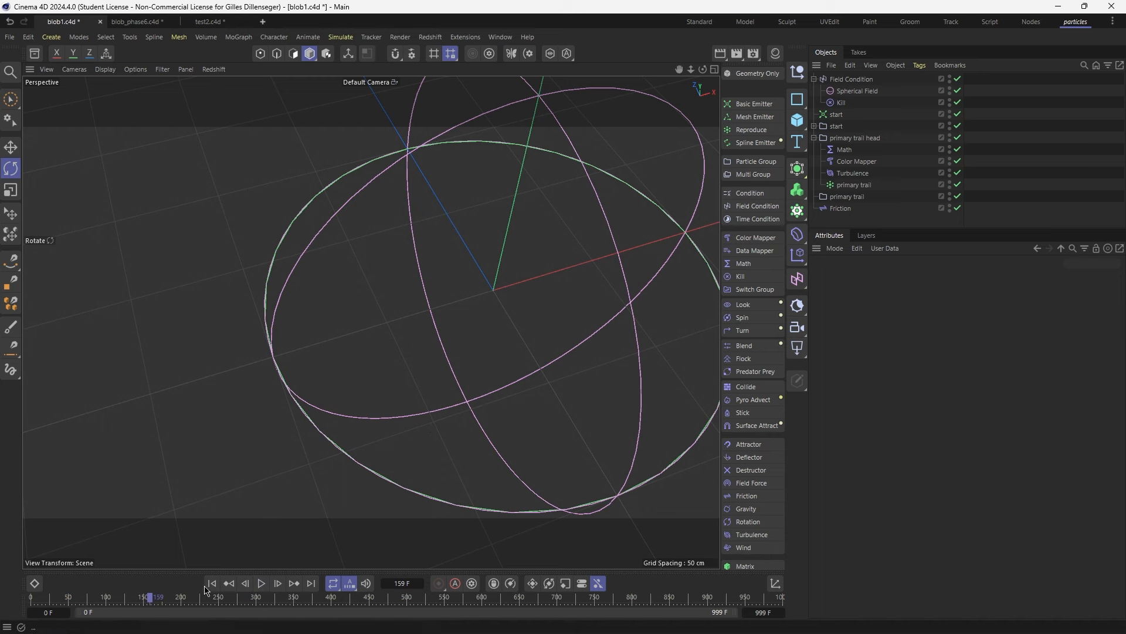
Replay the simulation from the start and invert the Spherical Field's remapping
left_click(213, 584)
left_click(262, 584)
left_click(261, 585)
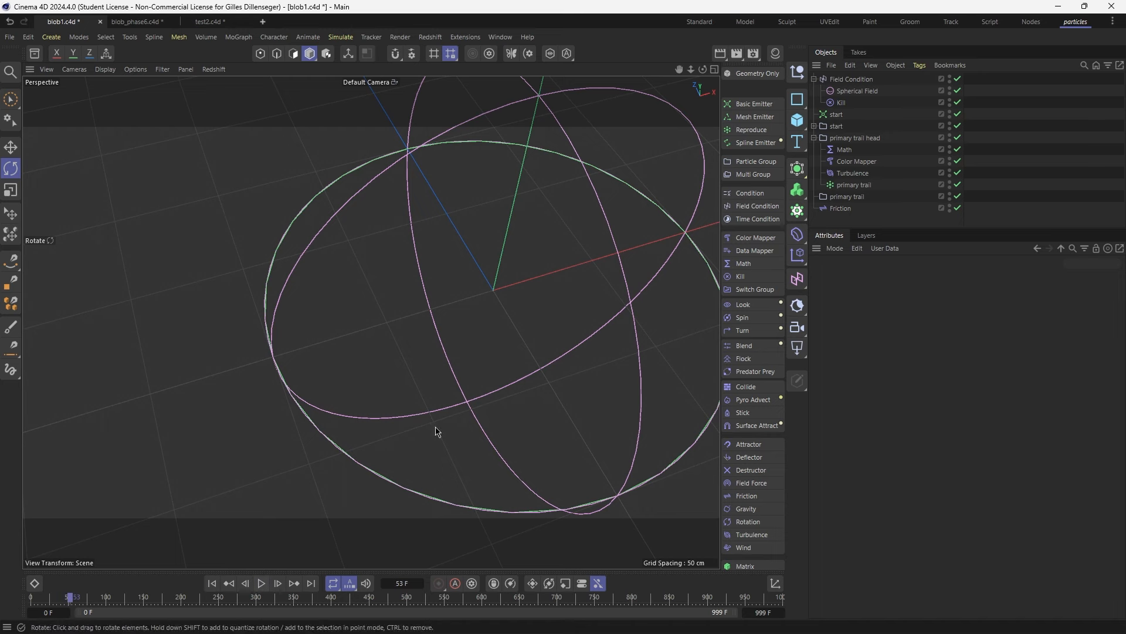
left_click(853, 92)
left_click(868, 396)
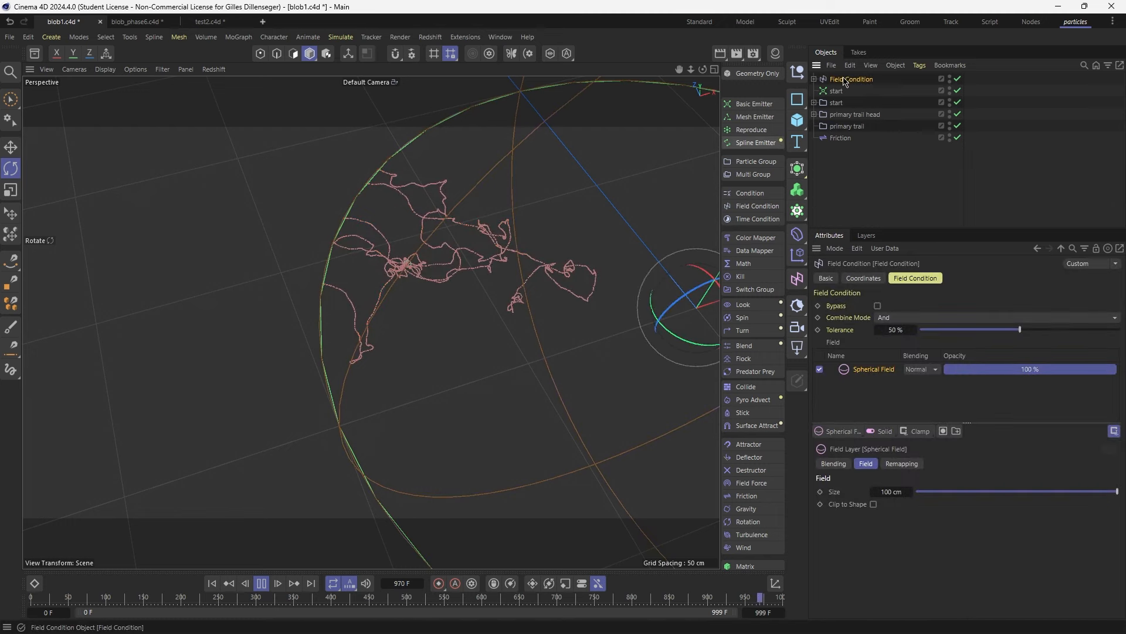
Move the Field Condition below the primary trail group, hidden in the viewport, and check the trails during playback
left_click_drag(851, 78, 825, 131)
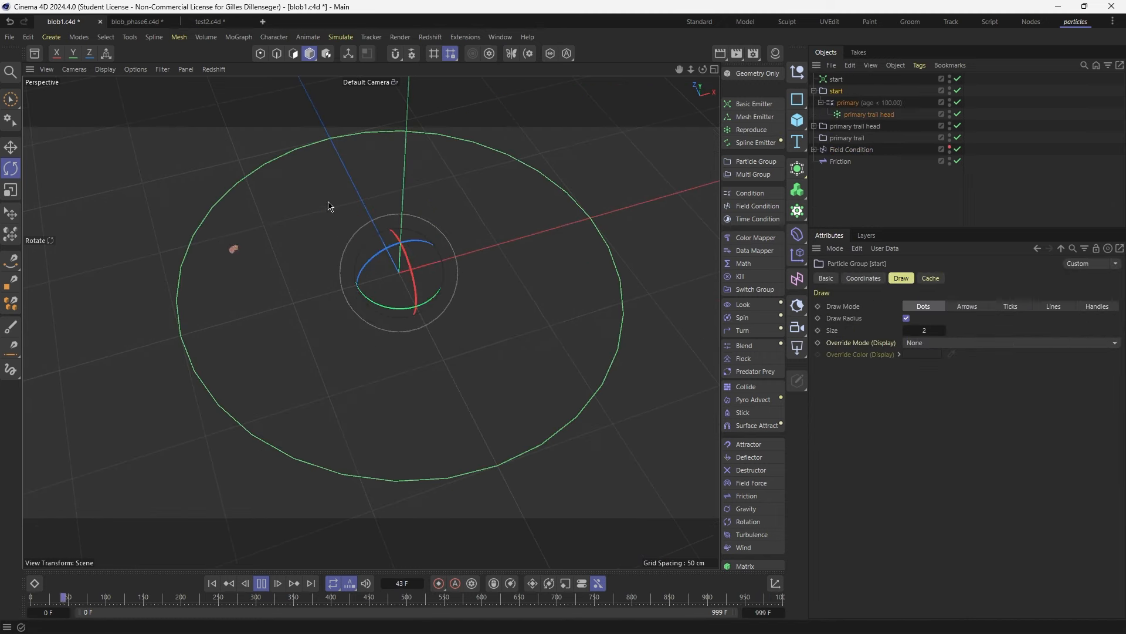
right_click_drag(203, 243, 267, 241, "alt")
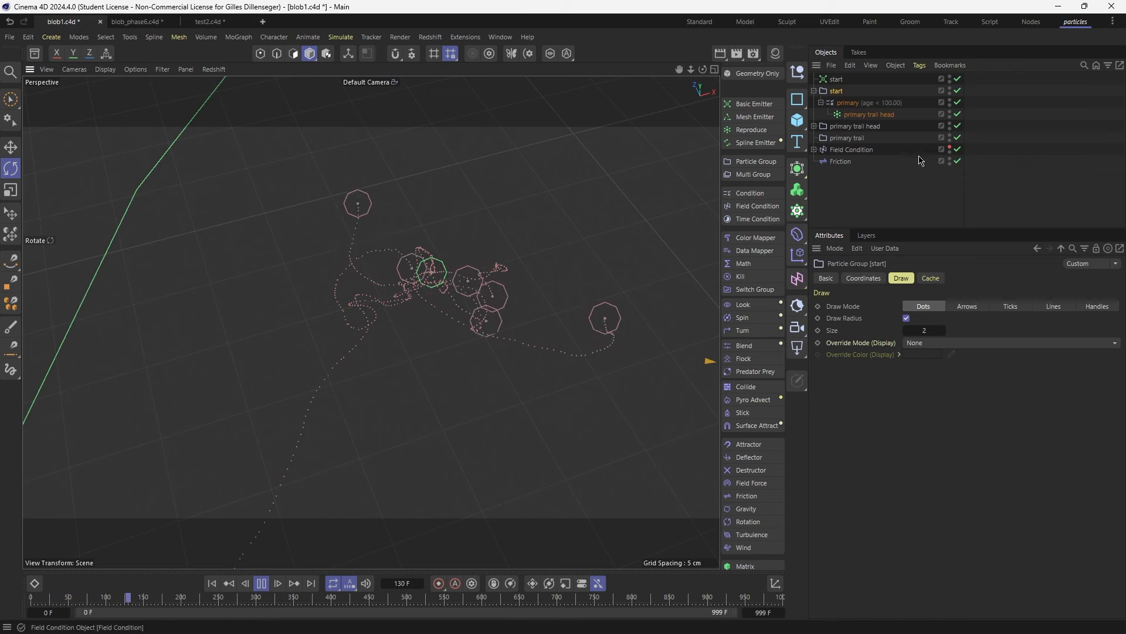
left_click(915, 183)
right_click_drag(425, 276, 387, 285, "alt")
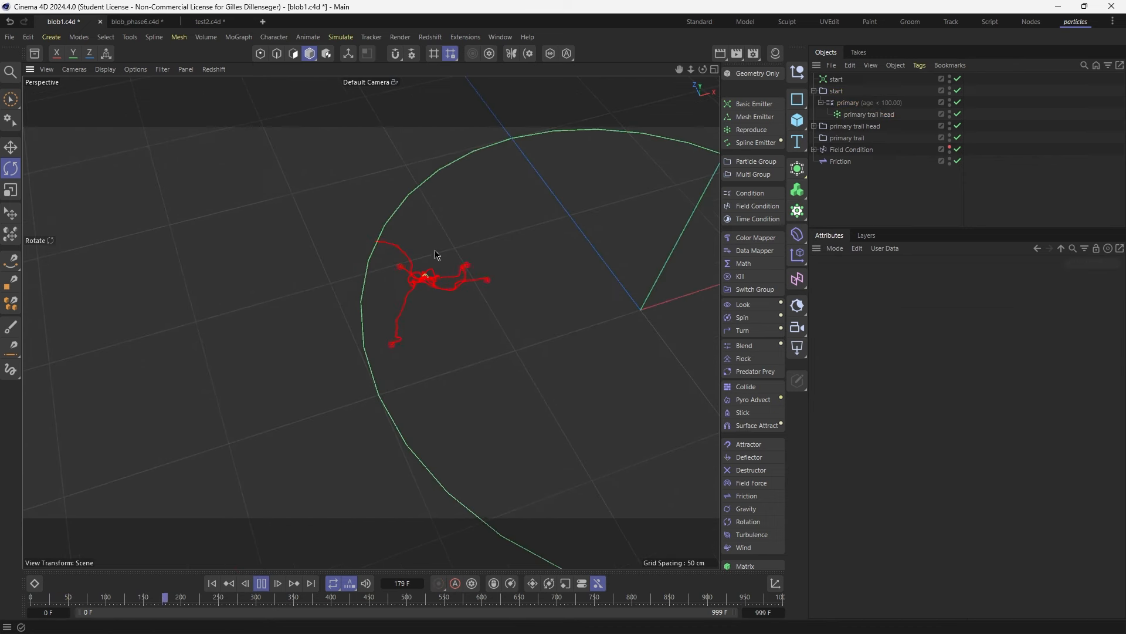
left_click(261, 583)
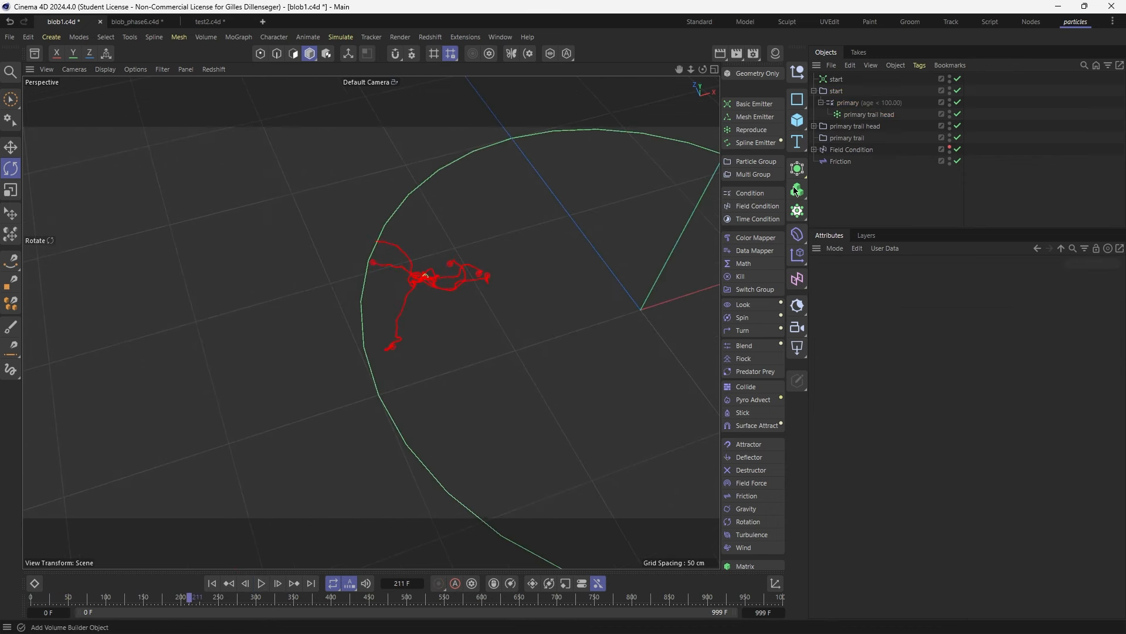
Add a Predator Prey modifier between the primary trail group and the Field Condition and open its object settings
left_click(756, 371)
left_click_drag(852, 81, 851, 156)
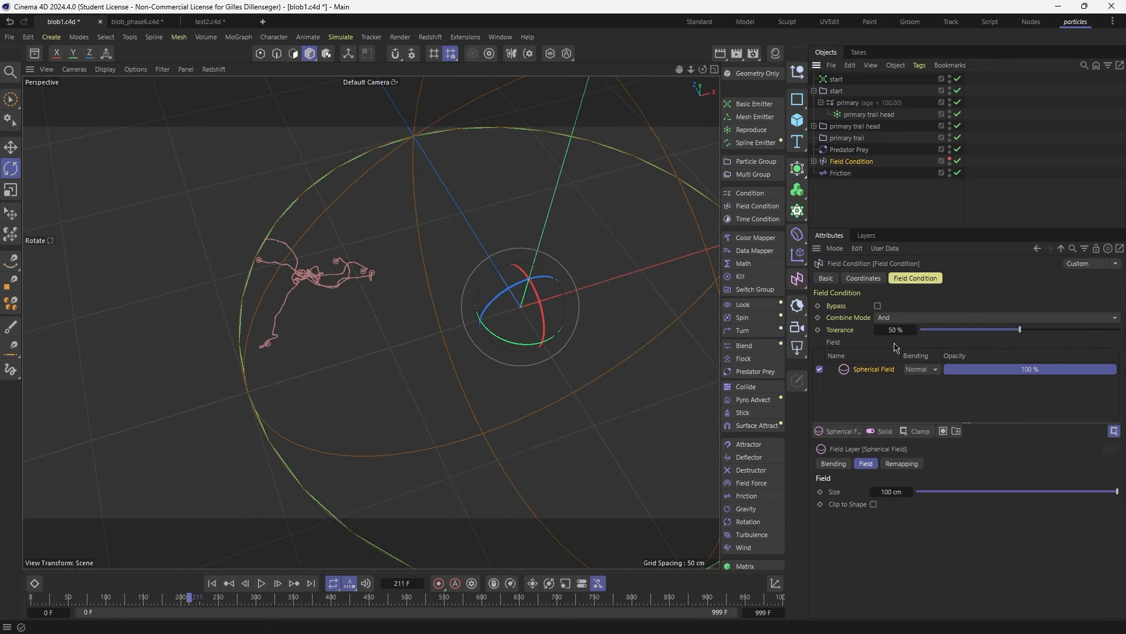
left_click(850, 150)
left_click(906, 279)
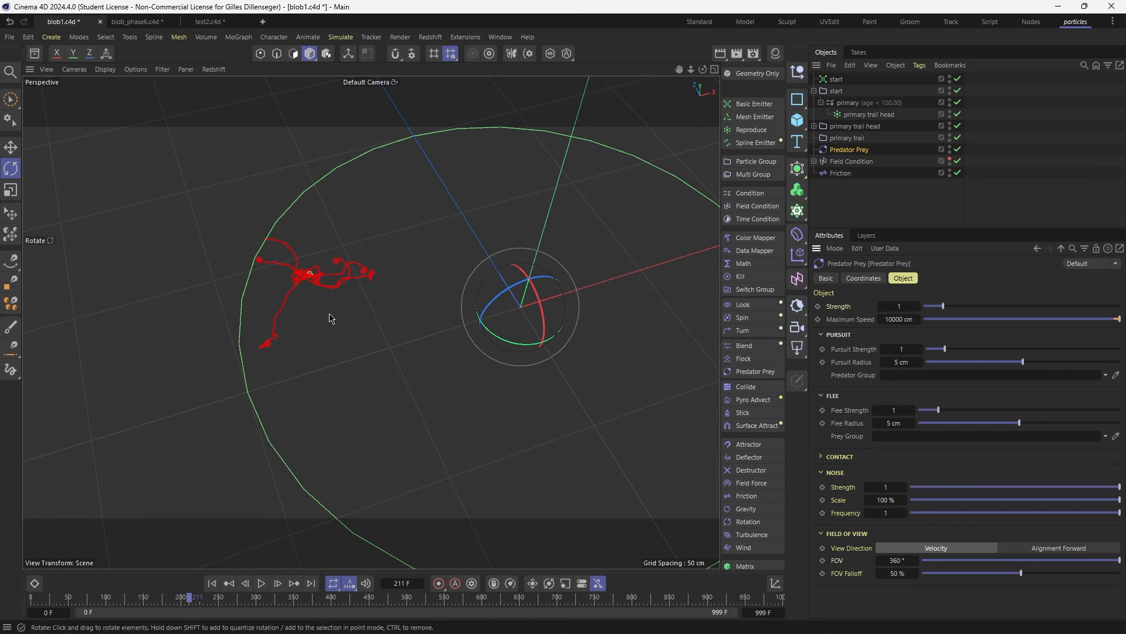
Assign primary trail as the Predator Group and primary trail head as the Prey Group of the Predator Prey modifier
scroll(293, 317, "up", 5)
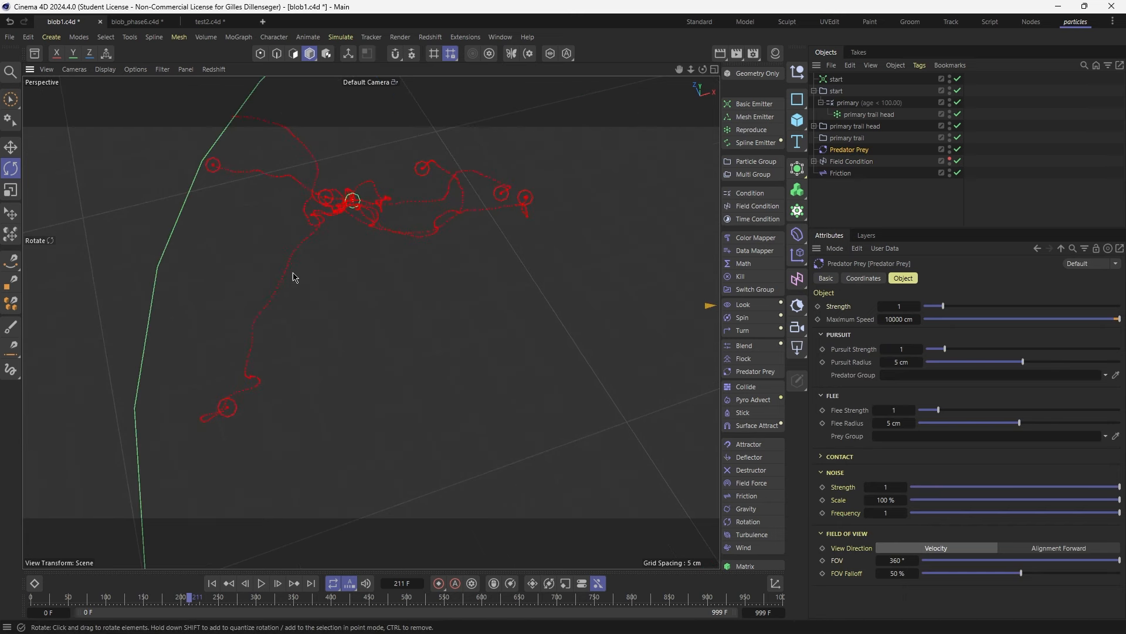
left_click_drag(848, 138, 894, 377)
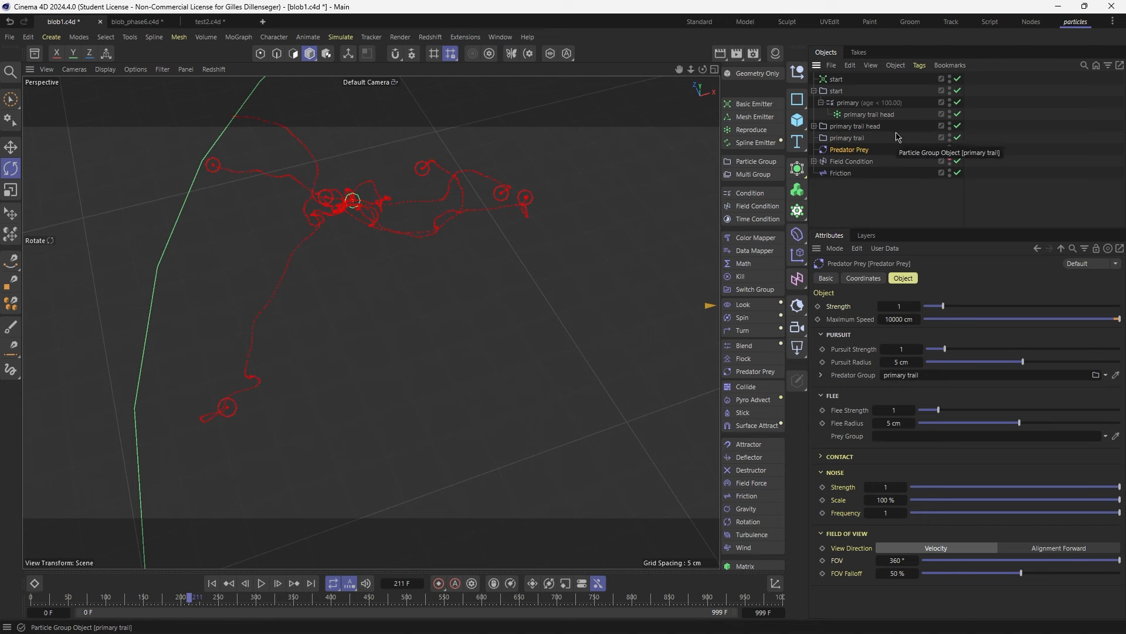
left_click(859, 129)
left_click_drag(859, 129, 893, 442)
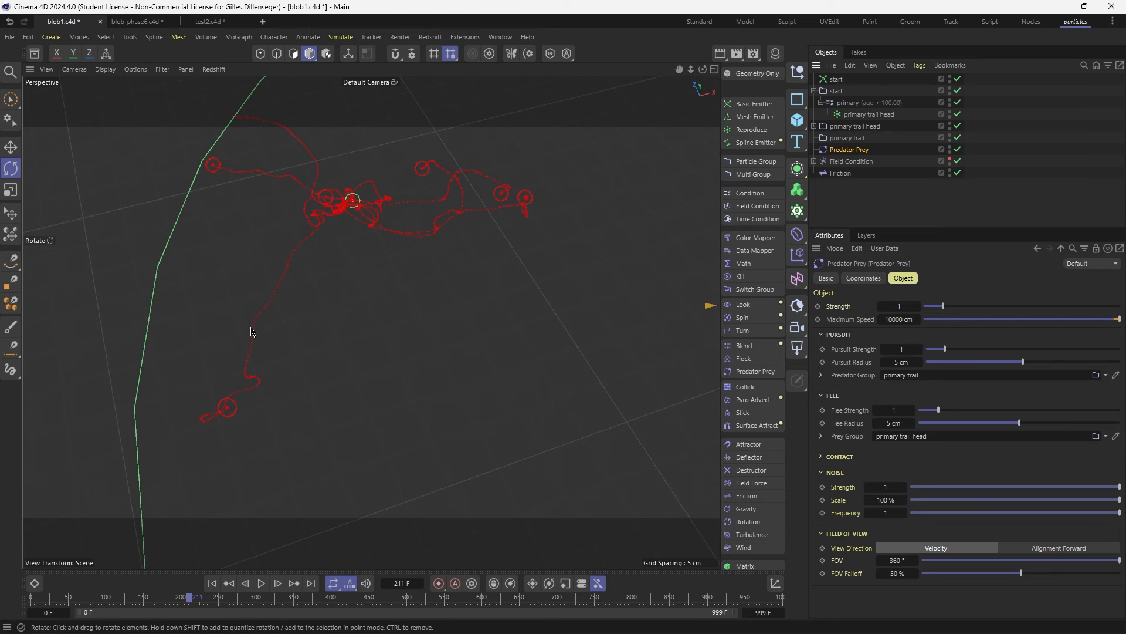
Replay the simulation from the start and examine closely how Predator Prey affects the trail heads and trails
key("shift+f")
left_click(262, 583)
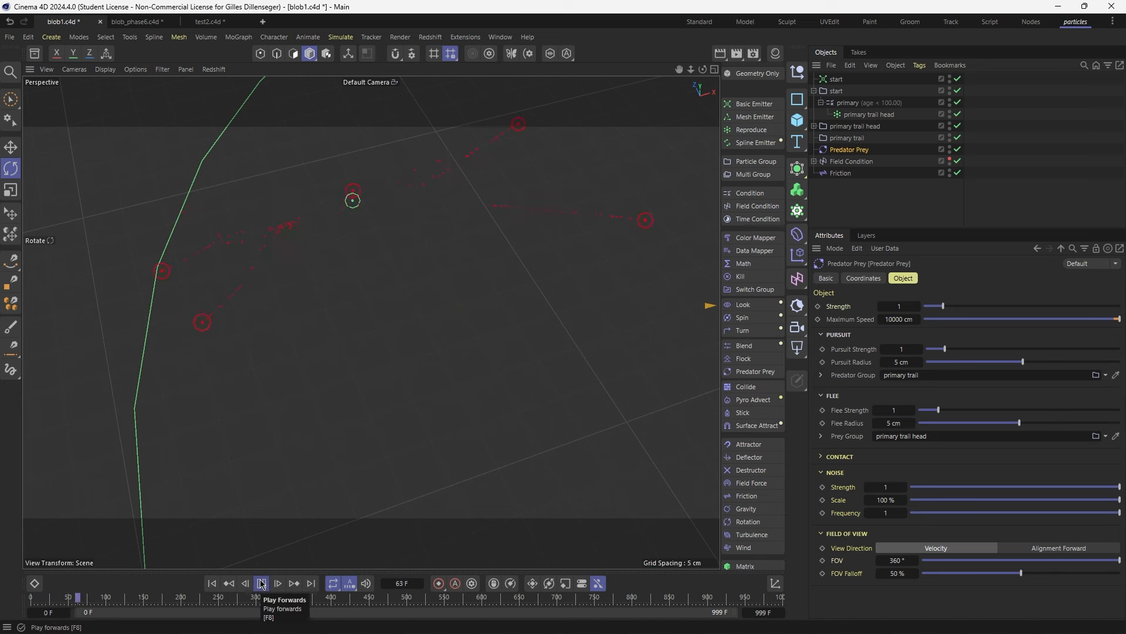
left_click(262, 582)
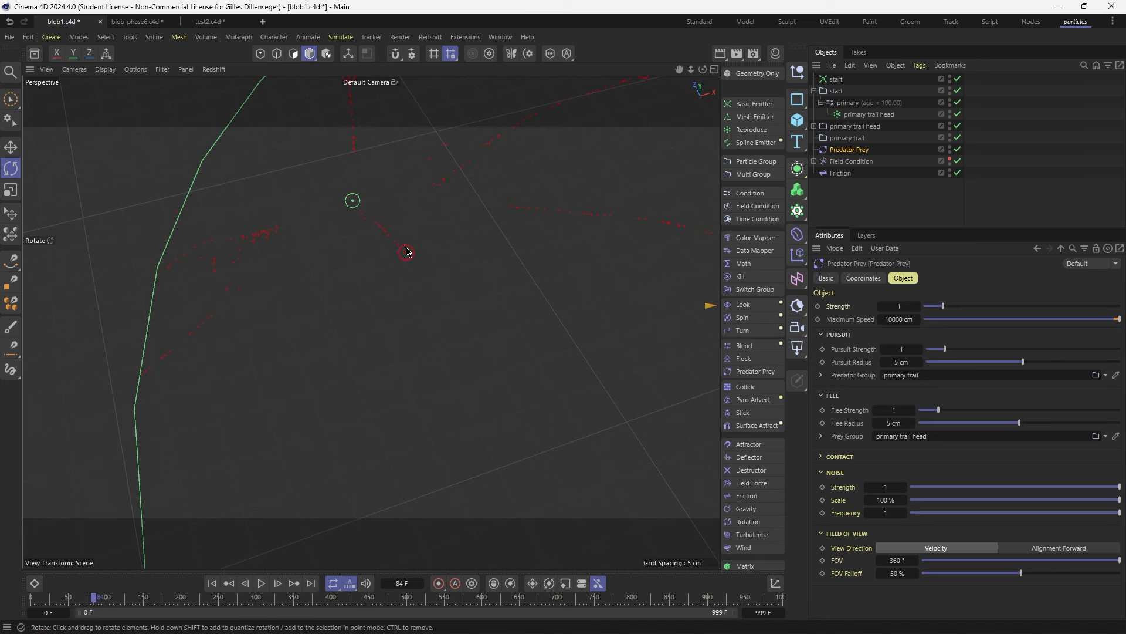
scroll(393, 246, "up", 4)
scroll(411, 262, "up", 10)
scroll(427, 266, "down", 8)
scroll(427, 267, "up", 6)
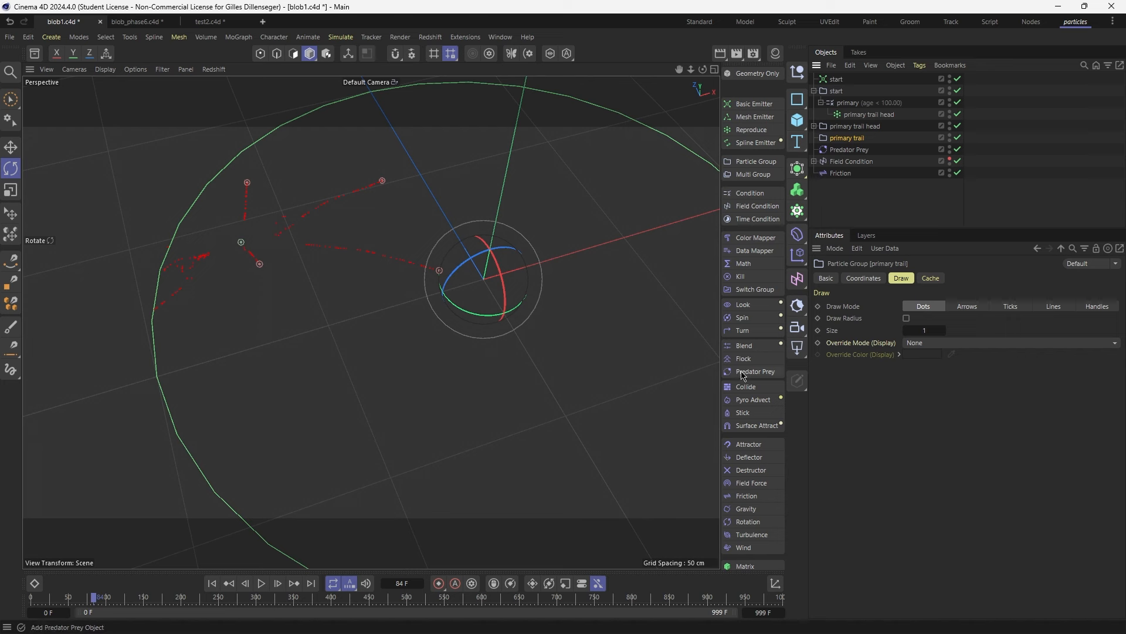
Add a Switch Group modifier inside the primary trail group and rename it "Switch Group active"
left_click(755, 289)
left_click_drag(872, 82, 853, 151)
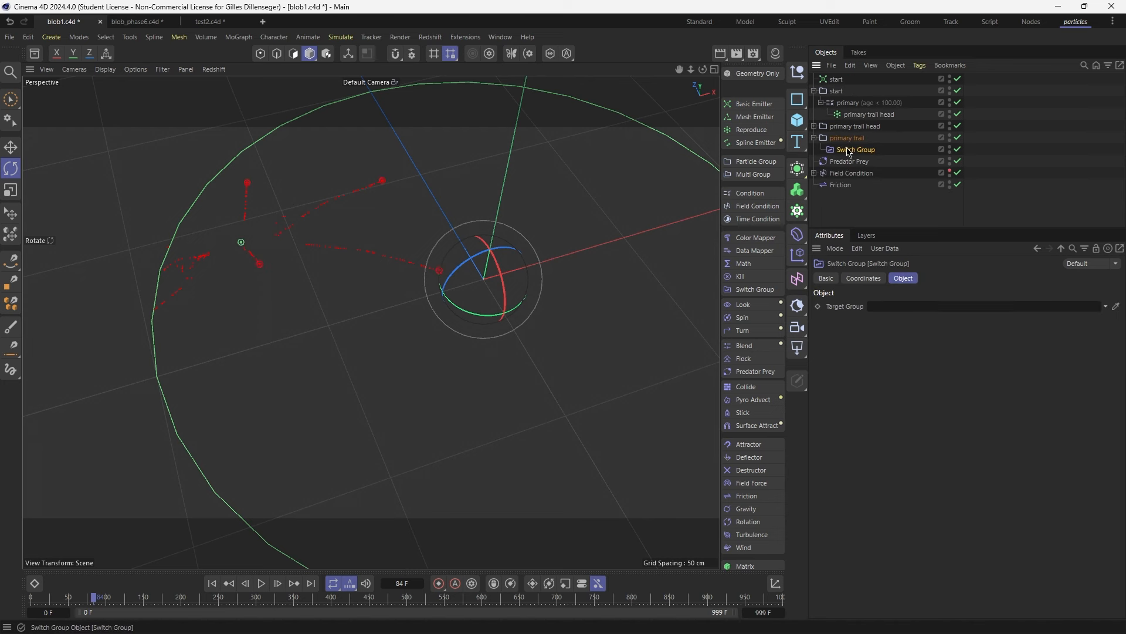
double_click(852, 151)
left_click(849, 149)
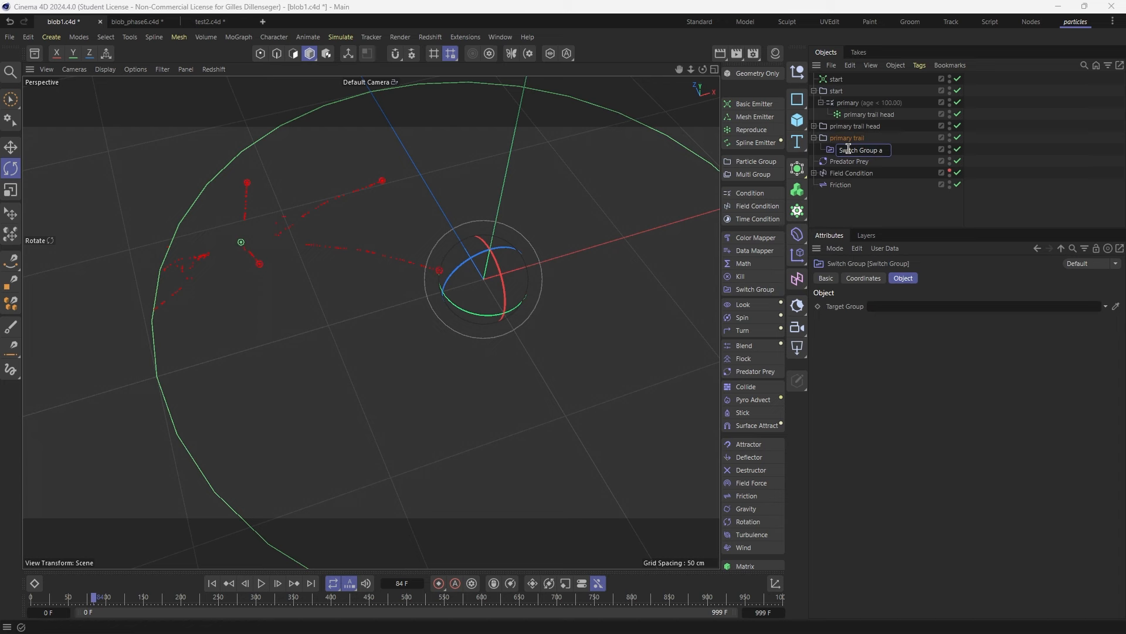
key("Return")
left_click(811, 74)
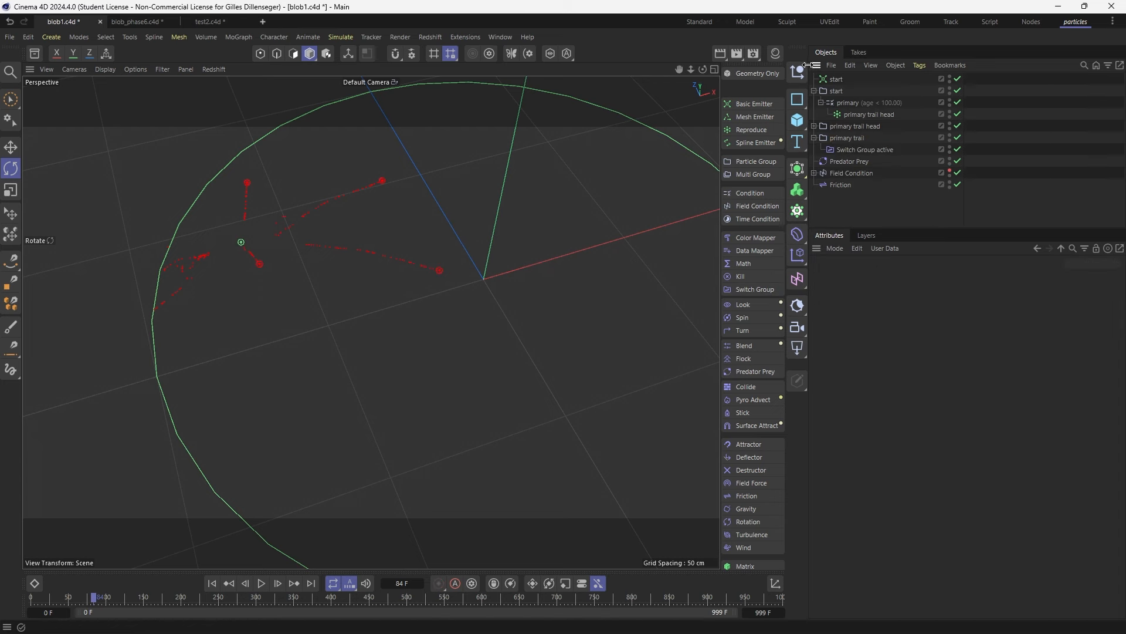
Add a Particle Group below the primary trail group and name it "primary trail active"
left_click(756, 161)
left_click_drag(850, 79, 836, 170)
left_click(814, 91)
left_click(863, 199)
double_click(834, 139)
type("primary trail a")
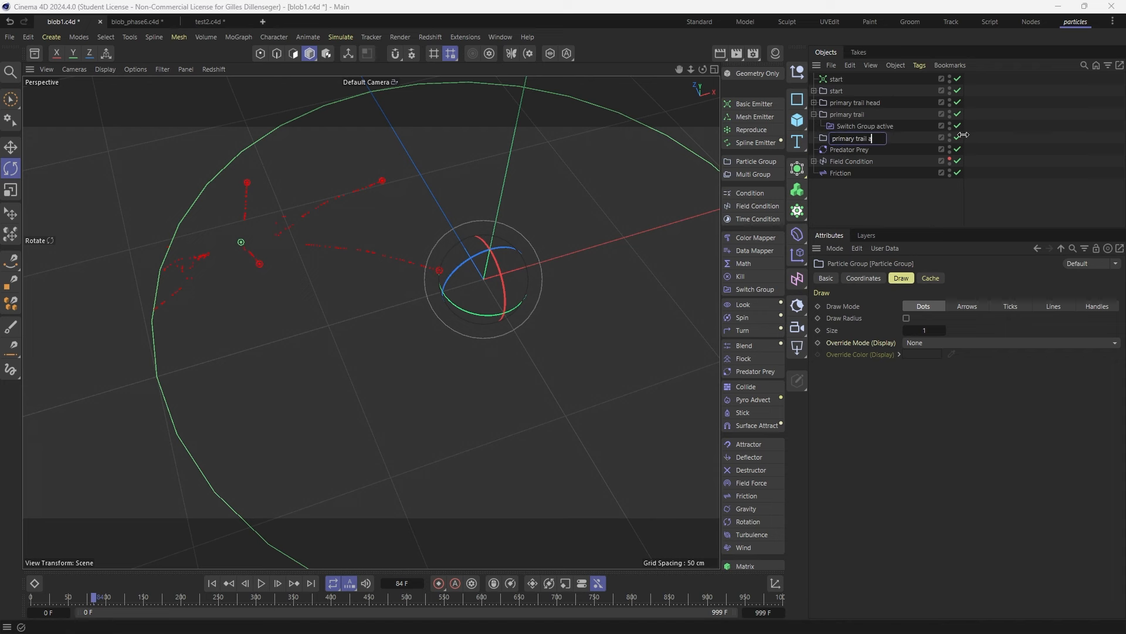
left_click(916, 190)
Copy the Color Mapper from the primary trail head group into the primary trail active group
left_click(815, 102)
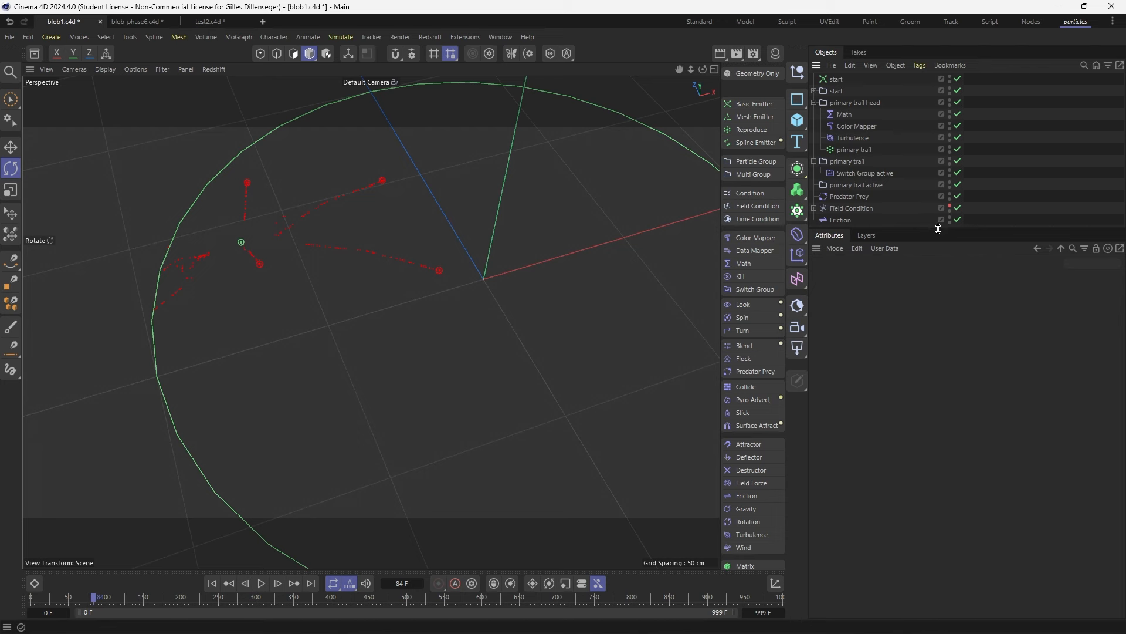
left_click_drag(939, 229, 939, 290)
left_click(856, 126)
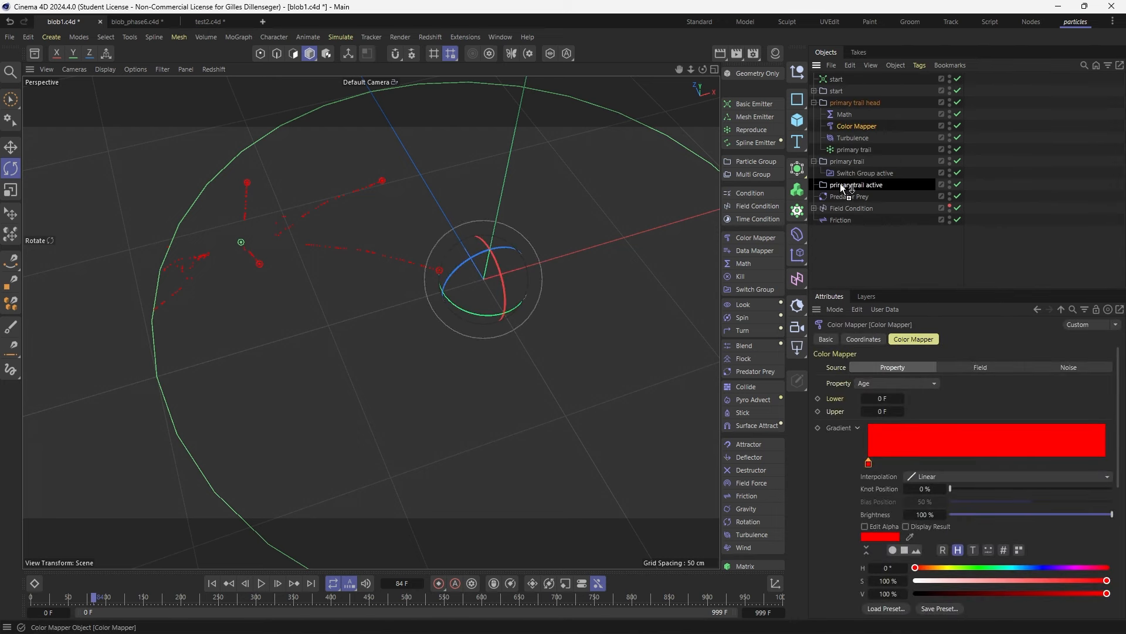
left_click_drag(844, 188, 843, 189, "ctrl")
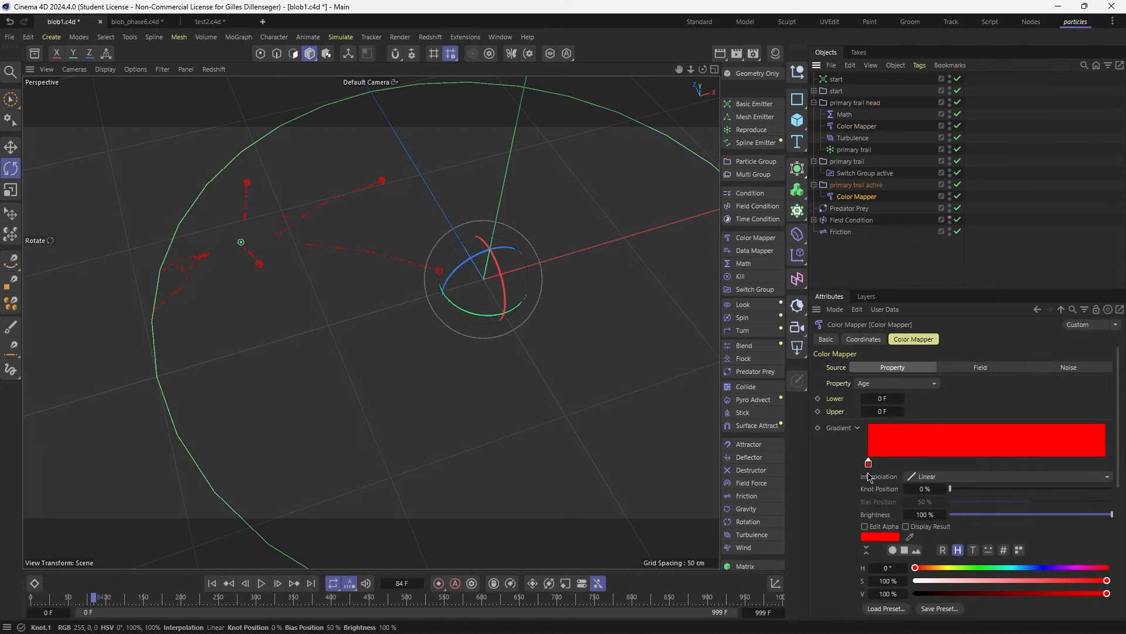
Set the primary trail active Color Mapper to orange, hue 29°, and enable Draw Radius for primary trail active and primary trail
left_click_drag(915, 568, 931, 567)
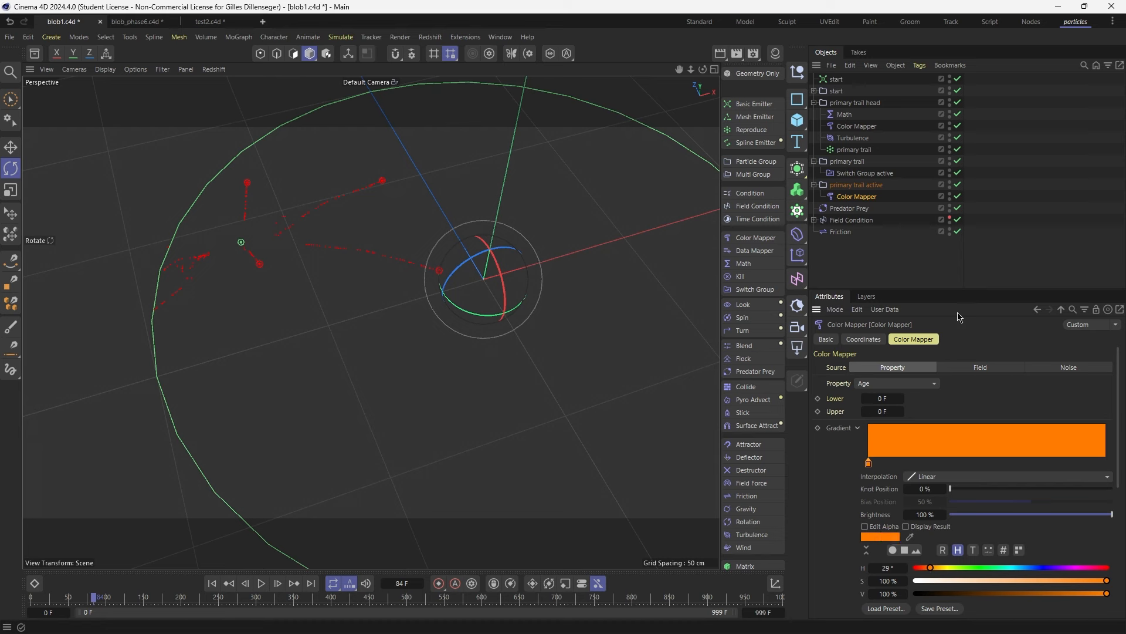
left_click(917, 281)
left_click(857, 185)
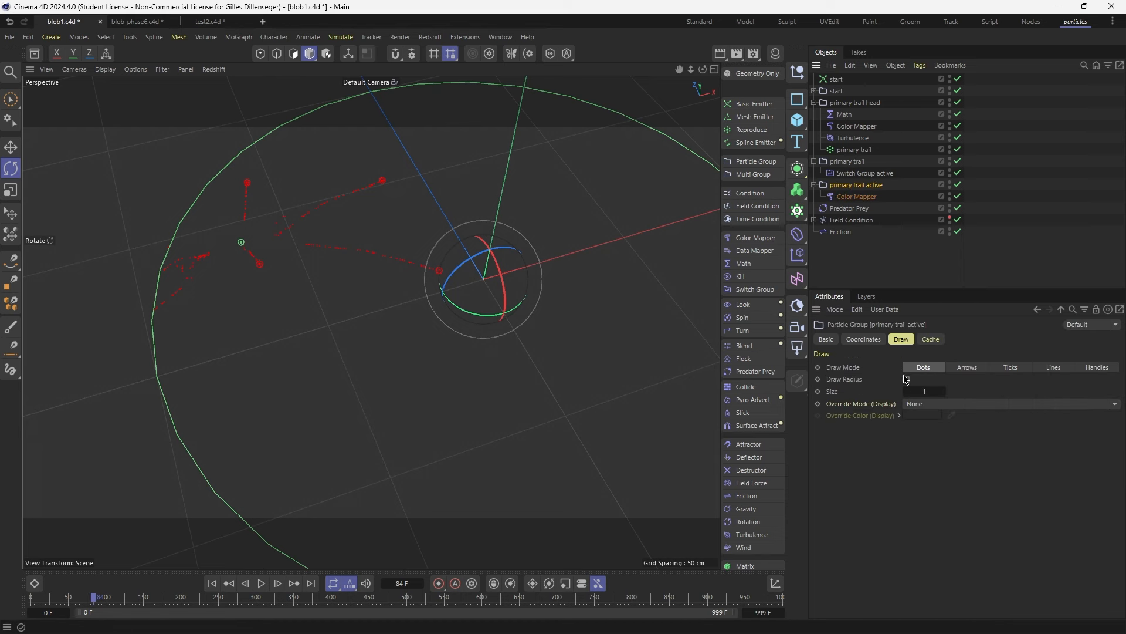
left_click(847, 161)
left_click(907, 379)
Add a Condition inside the primary trail group and nest the Switch Group active modifier beneath it
left_click(865, 173)
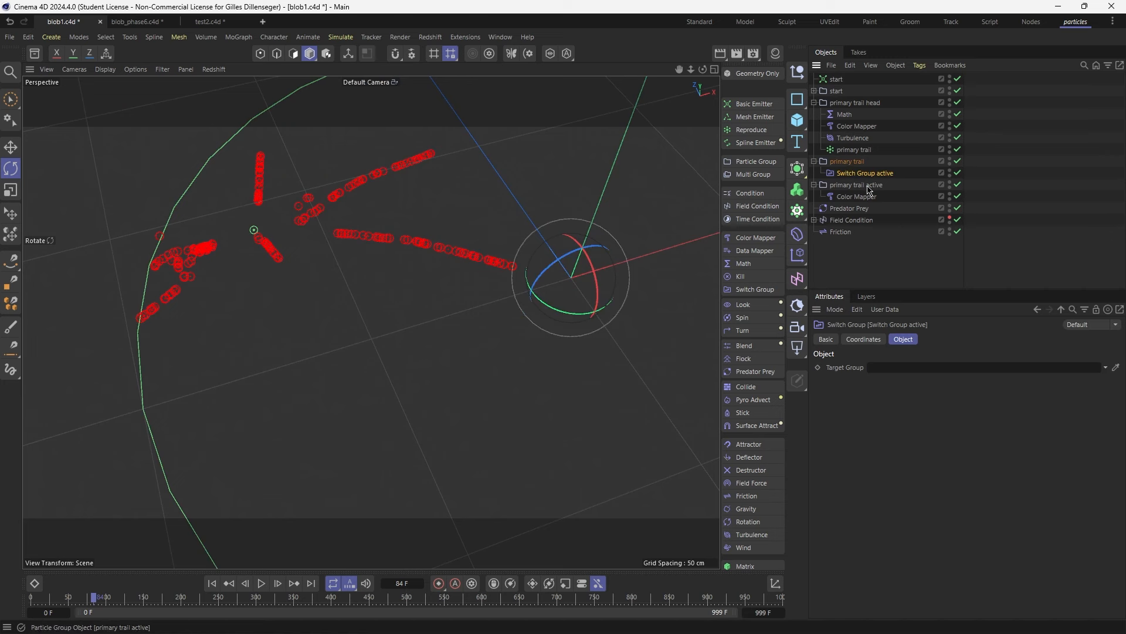
left_click(755, 200)
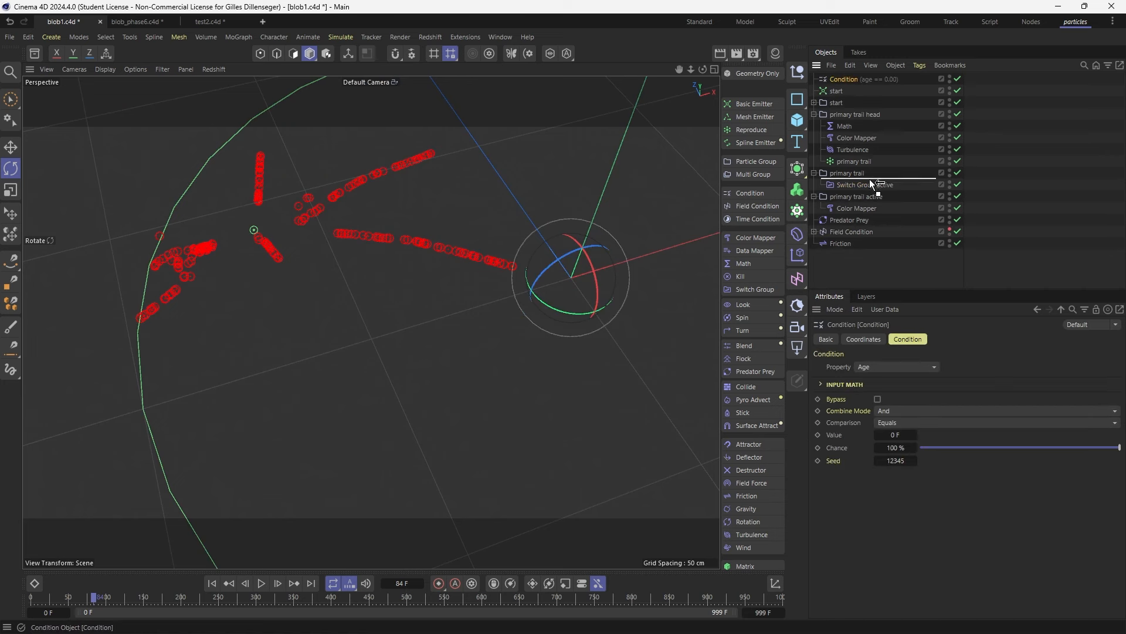
left_click_drag(860, 187, 857, 174)
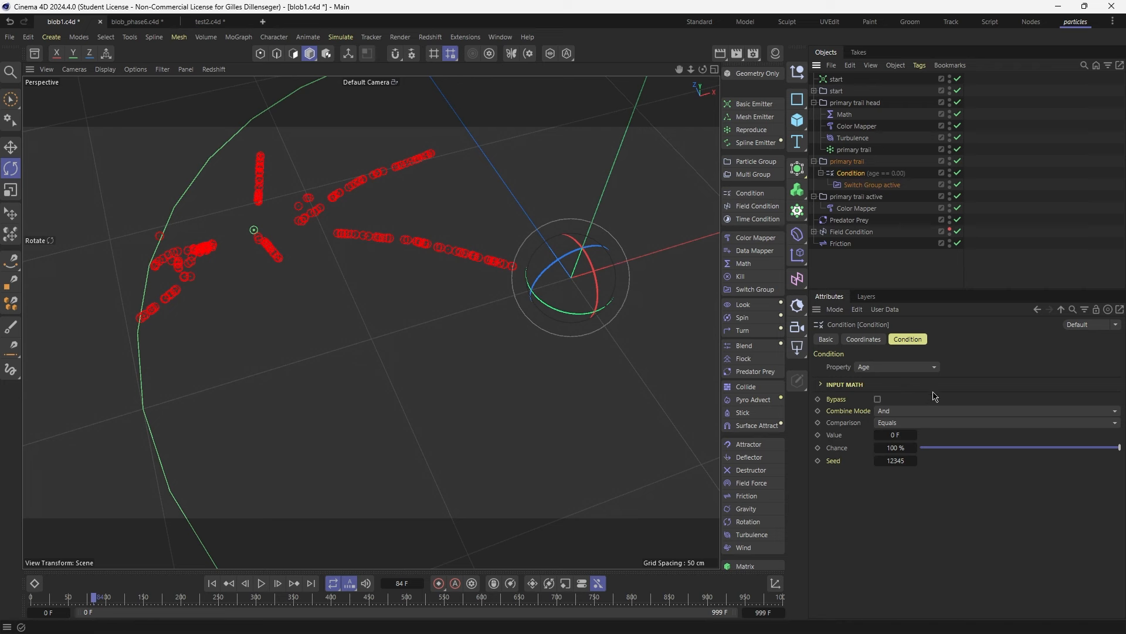
Make the Condition compare particle age with Greater Than and a value of 5 F
left_click(883, 425)
left_click(920, 456)
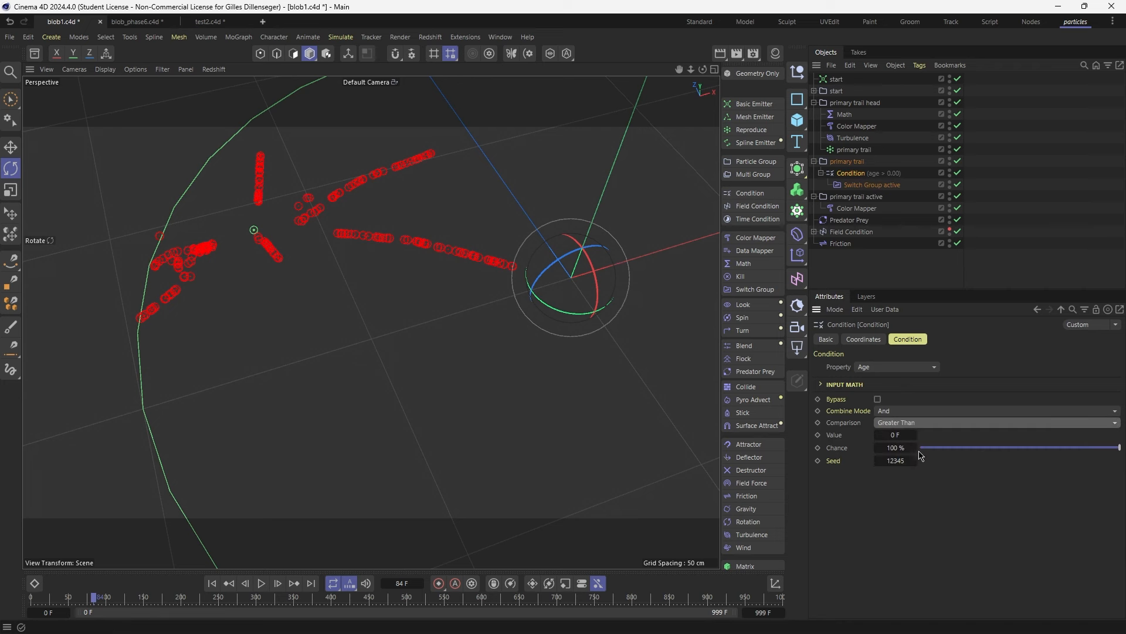
key("Tab")
type("5")
key("Return")
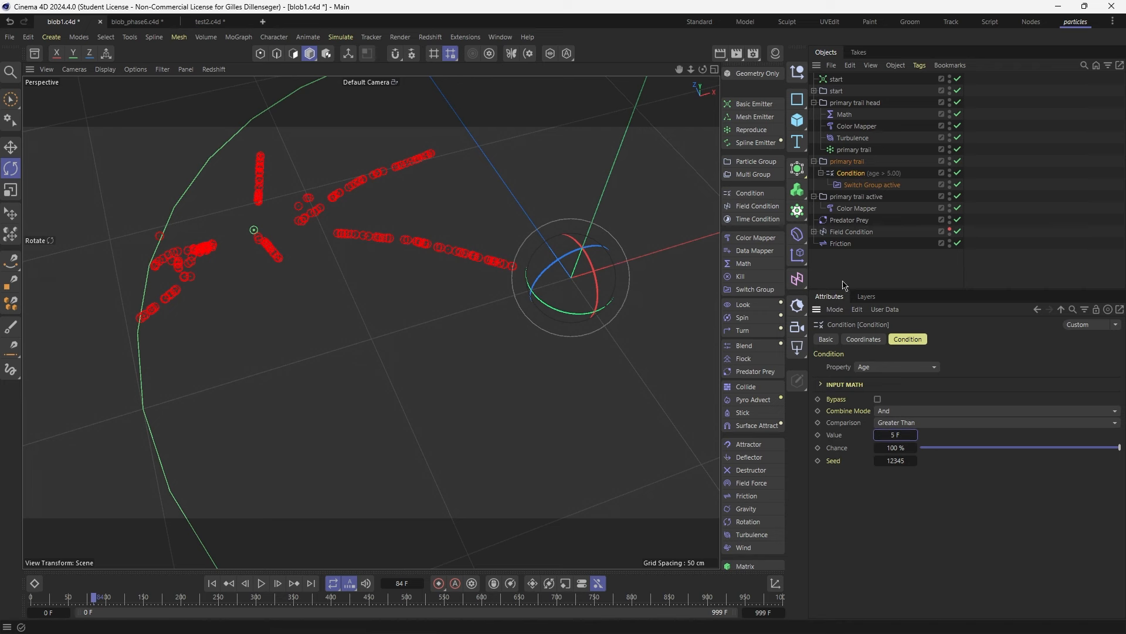
Assign primary trail active as the target group of Switch Group active and replay the simulation to check the group switch
left_click(869, 185)
left_click_drag(856, 197, 928, 367)
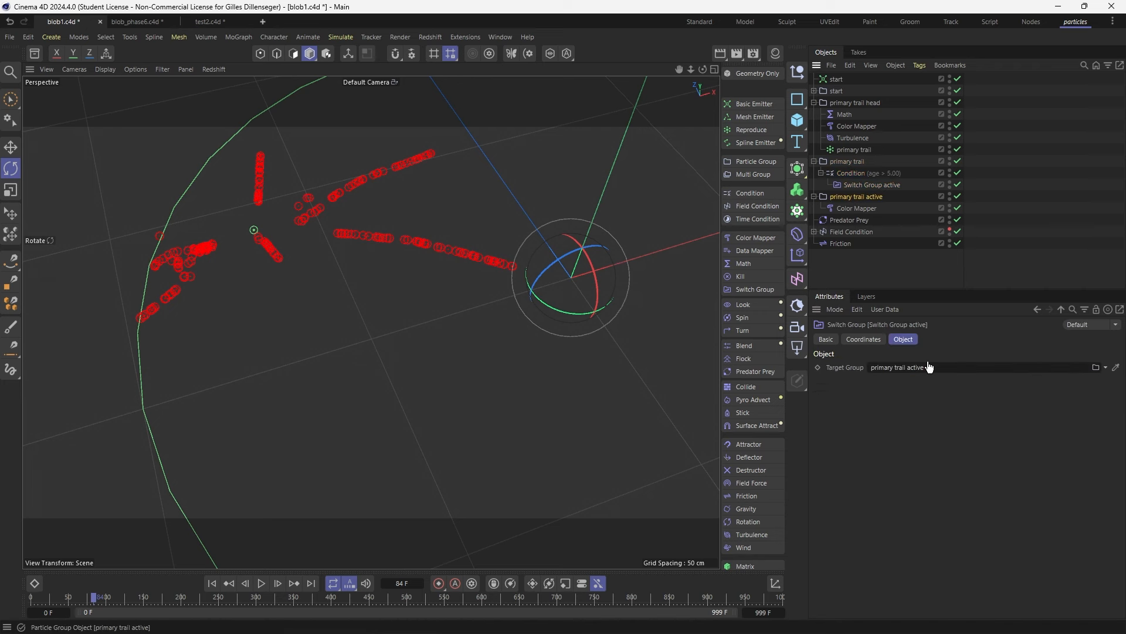
left_click(211, 582)
left_click(262, 584)
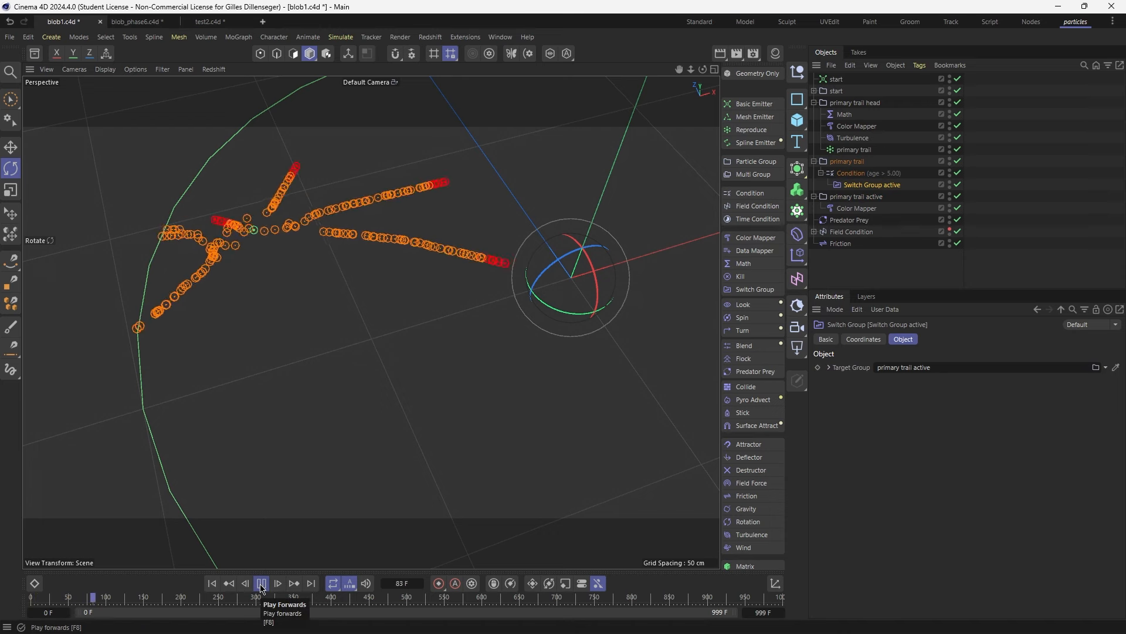
left_click(262, 584)
scroll(437, 182, "up", 6)
left_click_drag(475, 212, 432, 204, "alt")
scroll(259, 238, "down", 5)
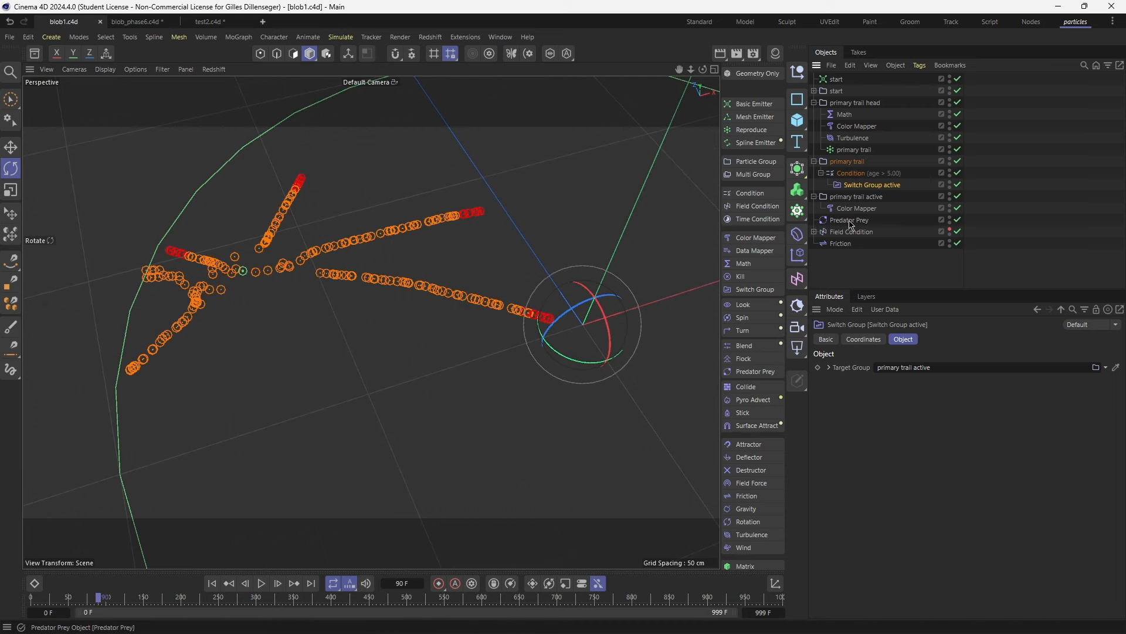
Set the Predator Prey modifier's Pursuit Strength to 0 and Pursuit Radius to 0 cm
left_click(849, 220)
left_click(901, 410)
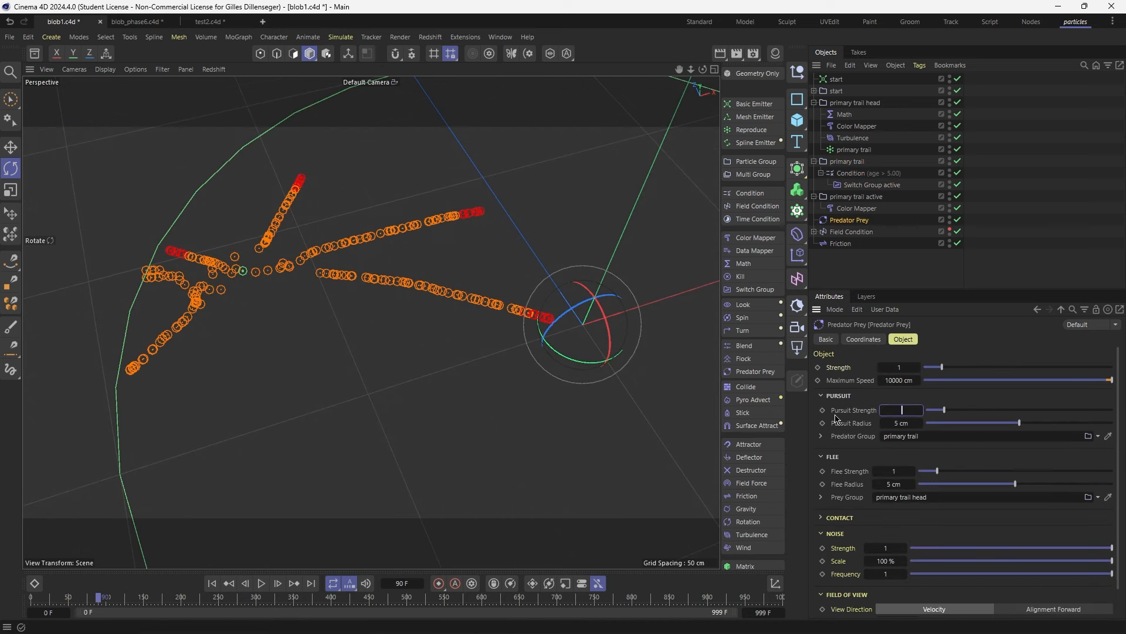
left_click(902, 421)
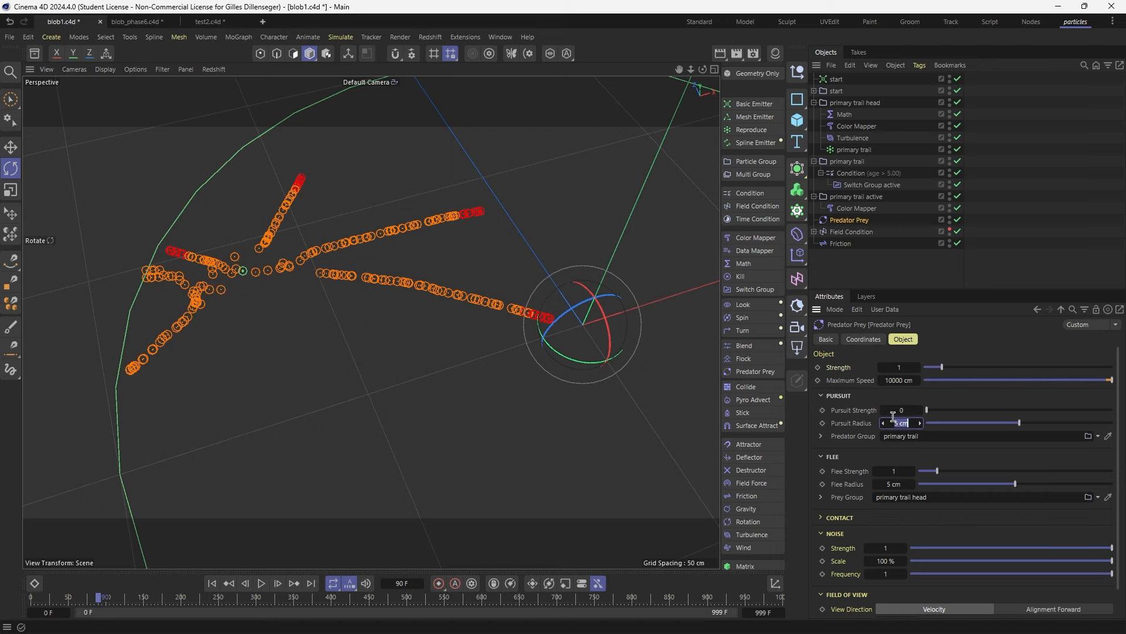
type("0")
key("Return")
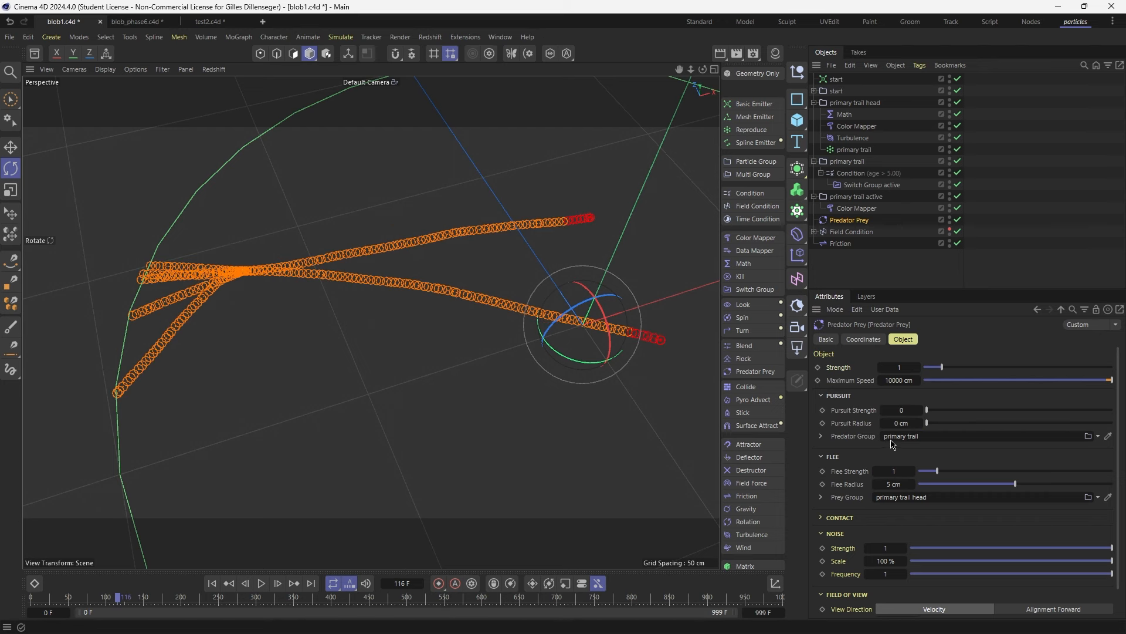
Change the particle color of the primary trail Reproduce emitter to orange, about RGB 255, 83, 0
left_click(847, 198)
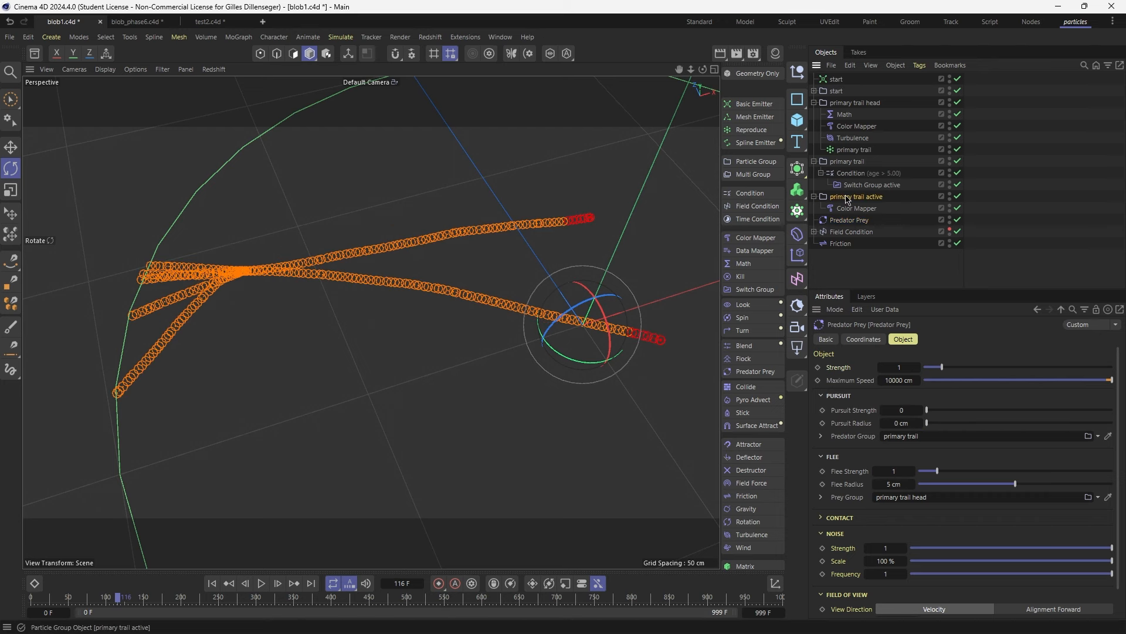
left_click(858, 161)
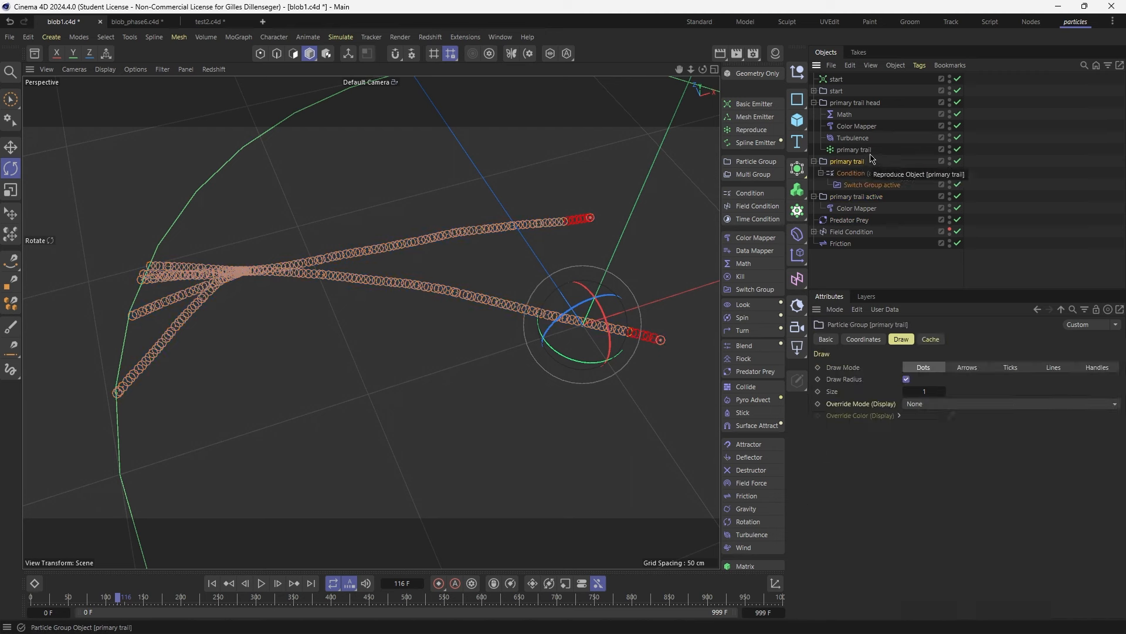
left_click(829, 151)
scroll(872, 548, "down", 2)
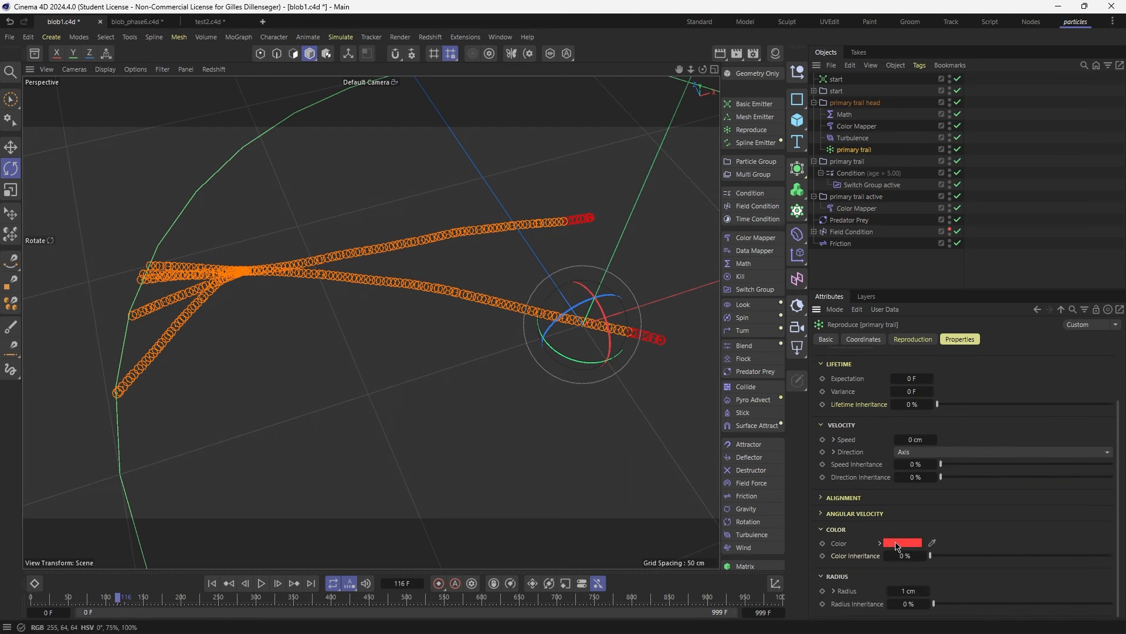
left_click(899, 543)
mouse_move(854, 576)
left_mouse_down()
mouse_move(872, 546)
mouse_move(880, 550)
left_mouse_up()
left_click_drag(961, 563, 960, 565)
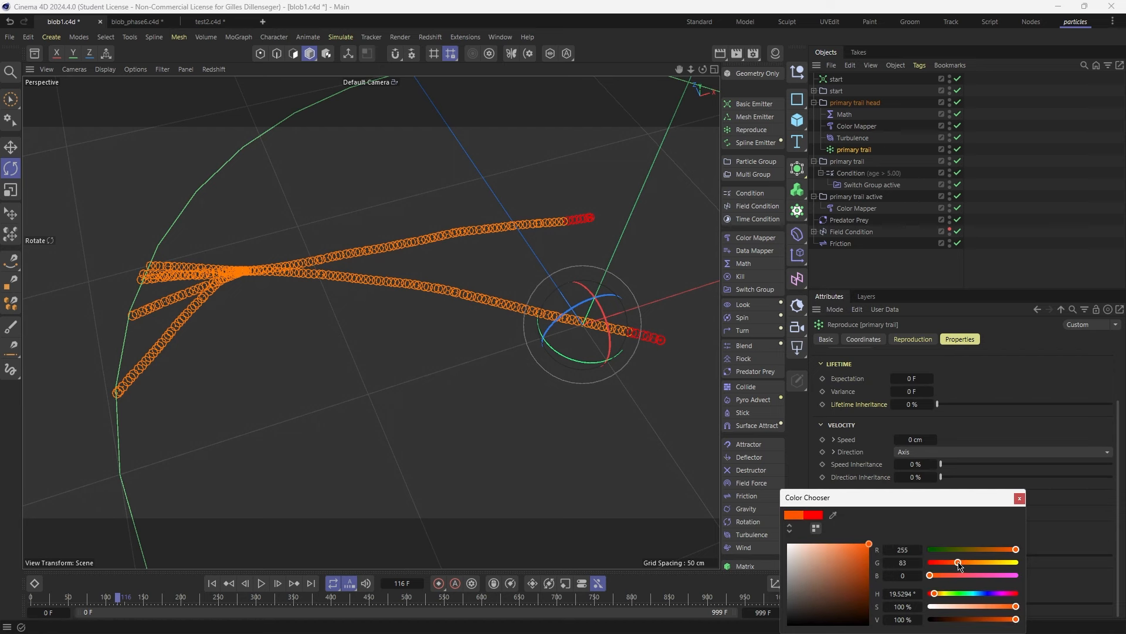
Shift the primary trail active Color Mapper's color to hue 45° and replay the simulation from the start
left_click(857, 208)
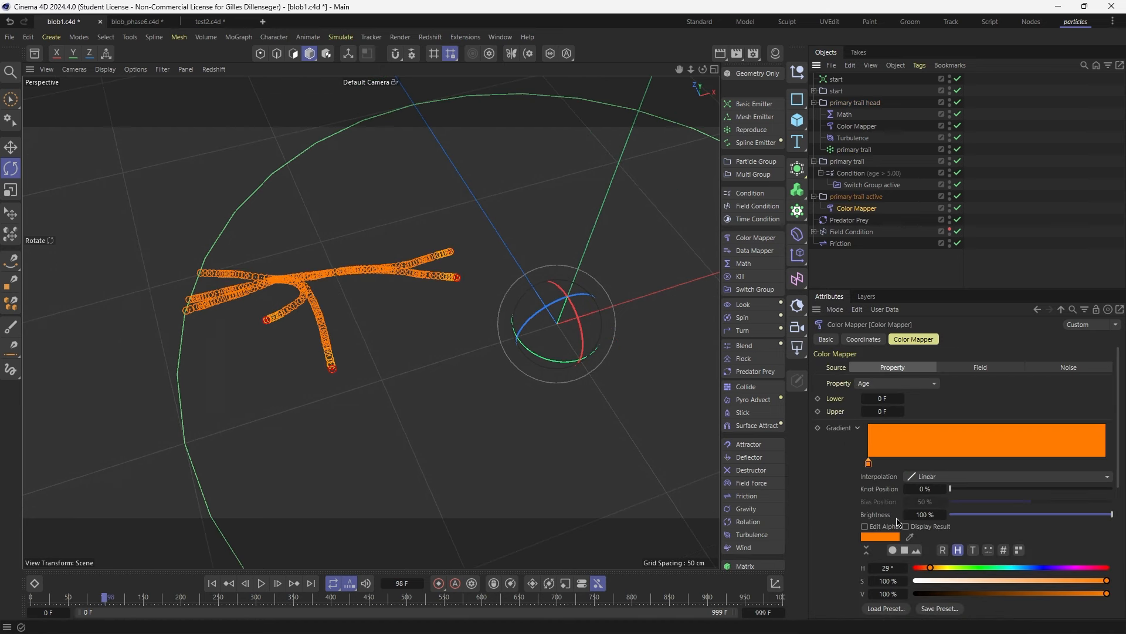
left_click_drag(933, 574, 937, 573)
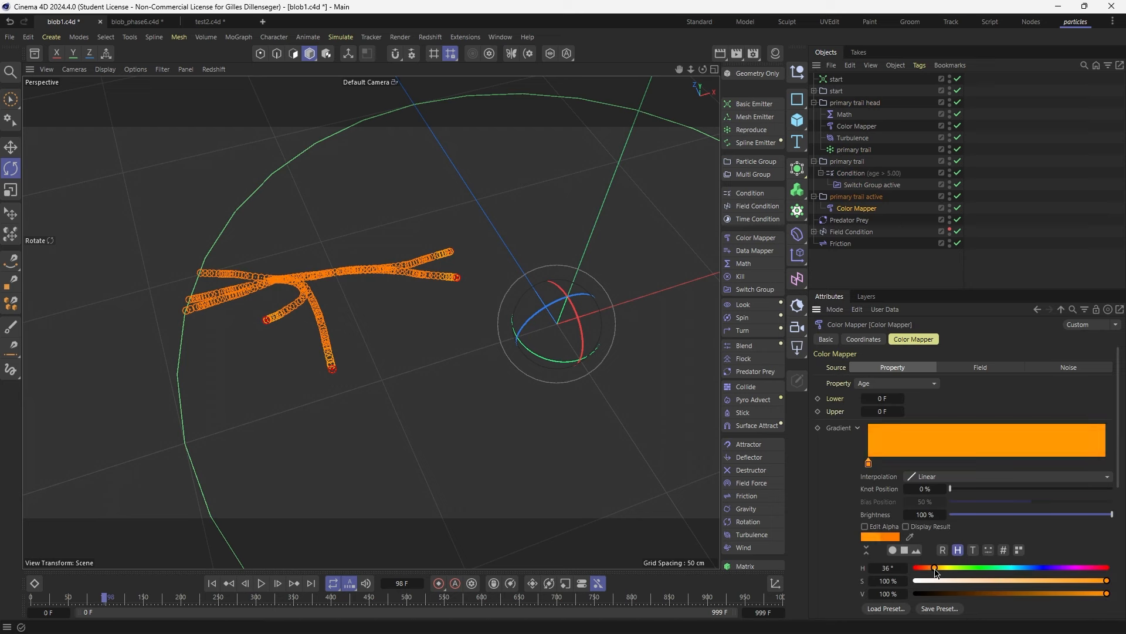
left_click(213, 583)
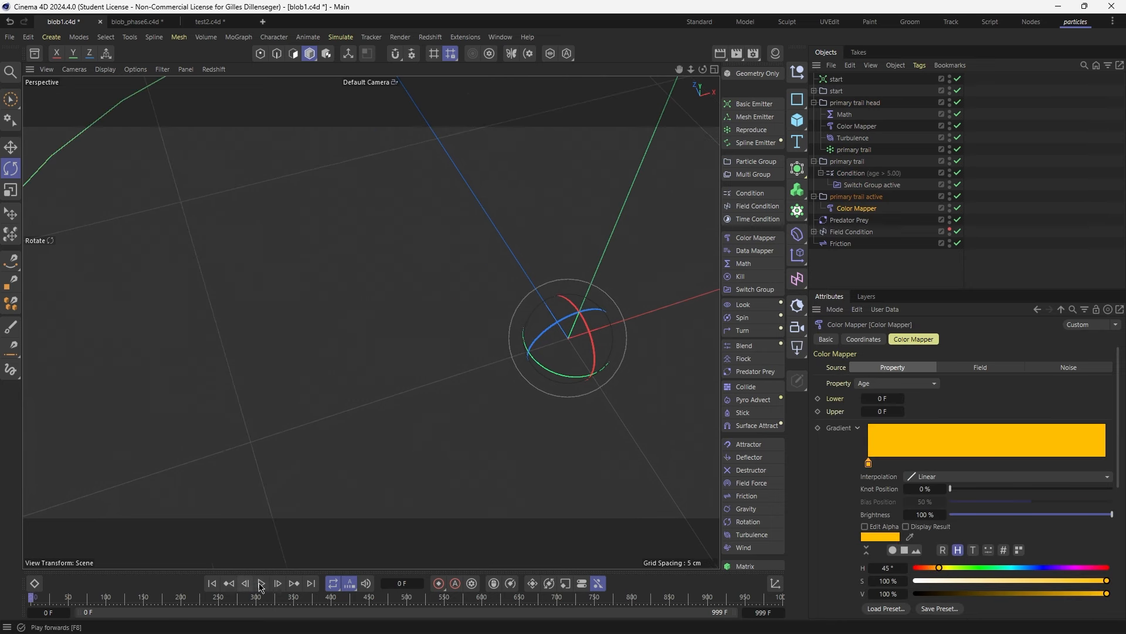
left_click(261, 584)
left_click(385, 365)
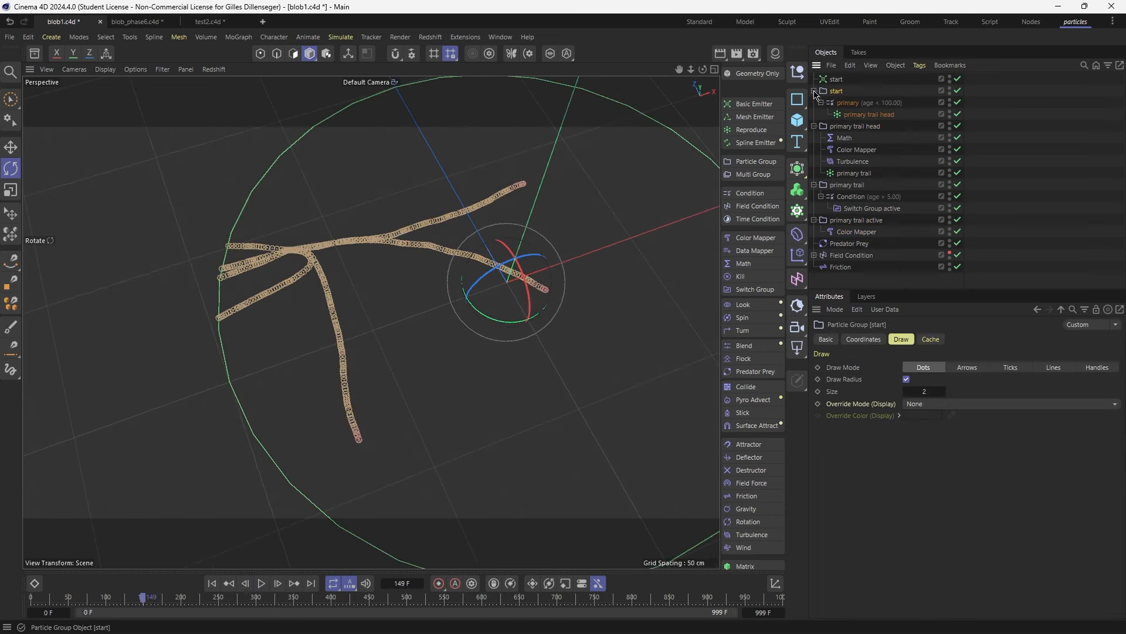
Raise the start emitter's seed to 12348 and replay the simulation to check the new trail pattern
left_click(815, 91)
left_click(835, 80)
left_click(913, 458)
left_click(913, 458)
left_click(913, 458)
left_click(212, 583)
left_click(261, 582)
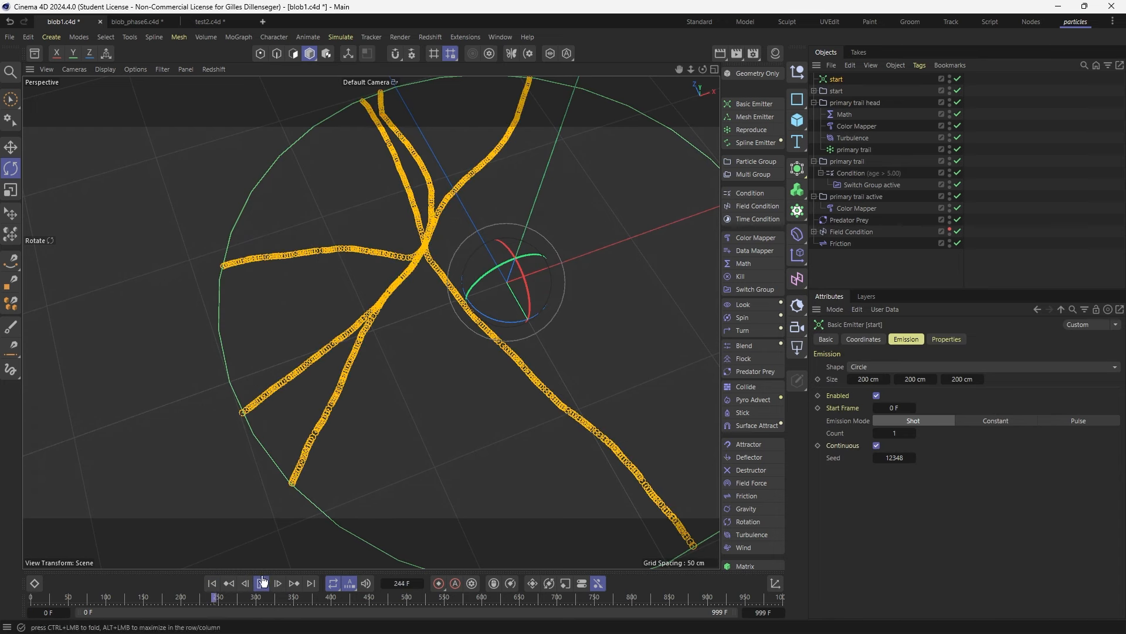
left_click(261, 583)
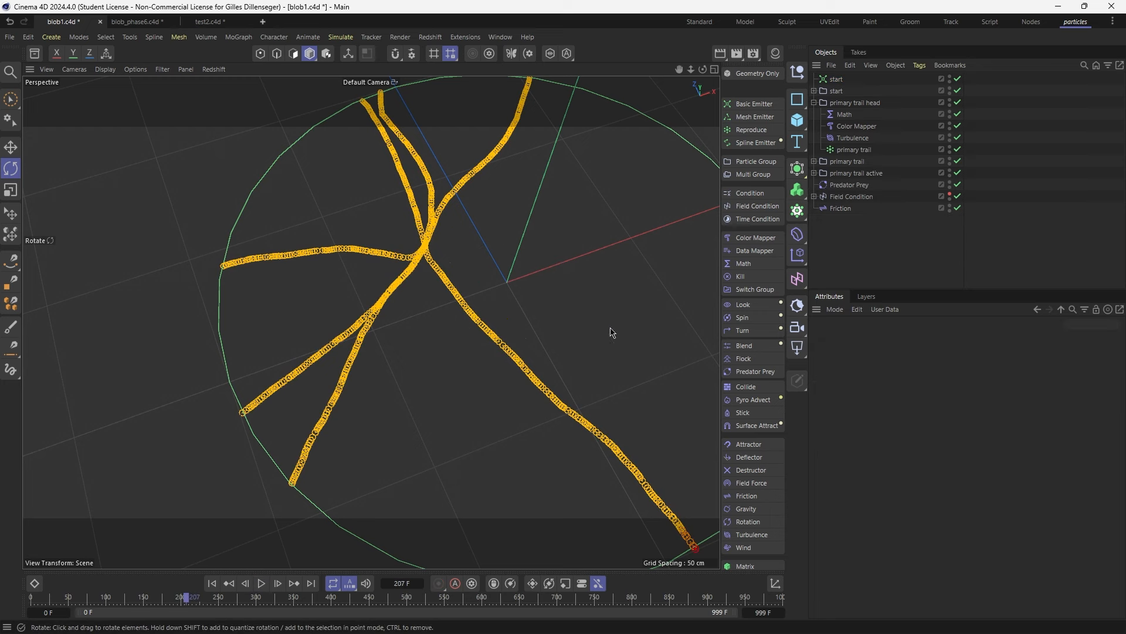
Add a Condition inside primary trail head with a Reproduce emitter beneath it, and delete the extra Particle Group
left_click(750, 193)
left_click_drag(842, 79, 862, 169)
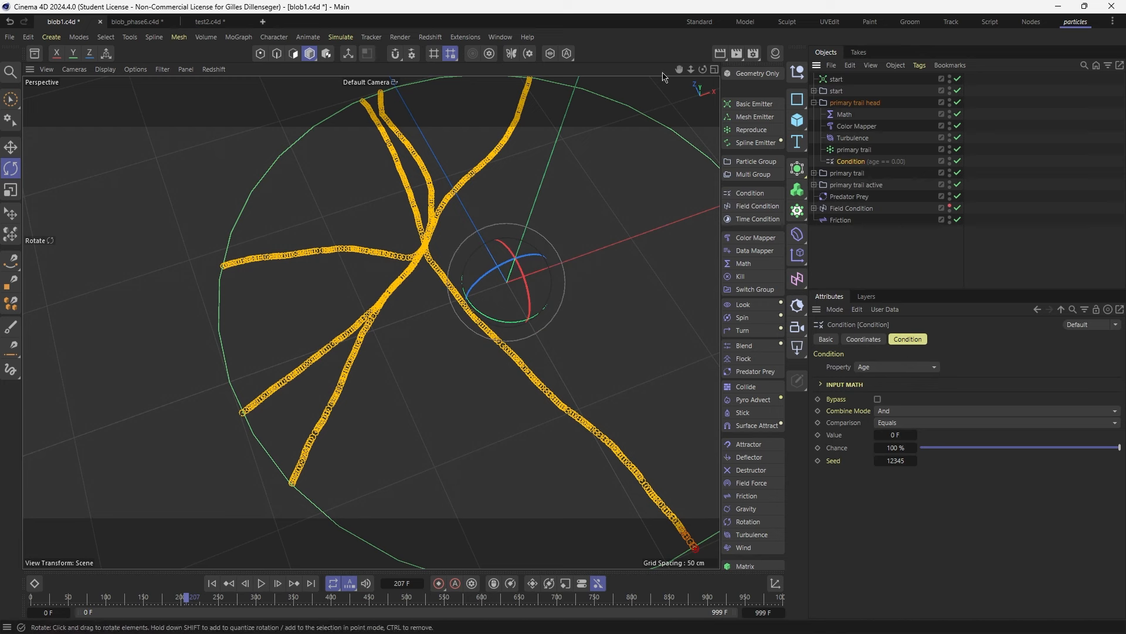
left_click(751, 130)
left_click_drag(890, 104, 852, 190)
left_click(851, 79)
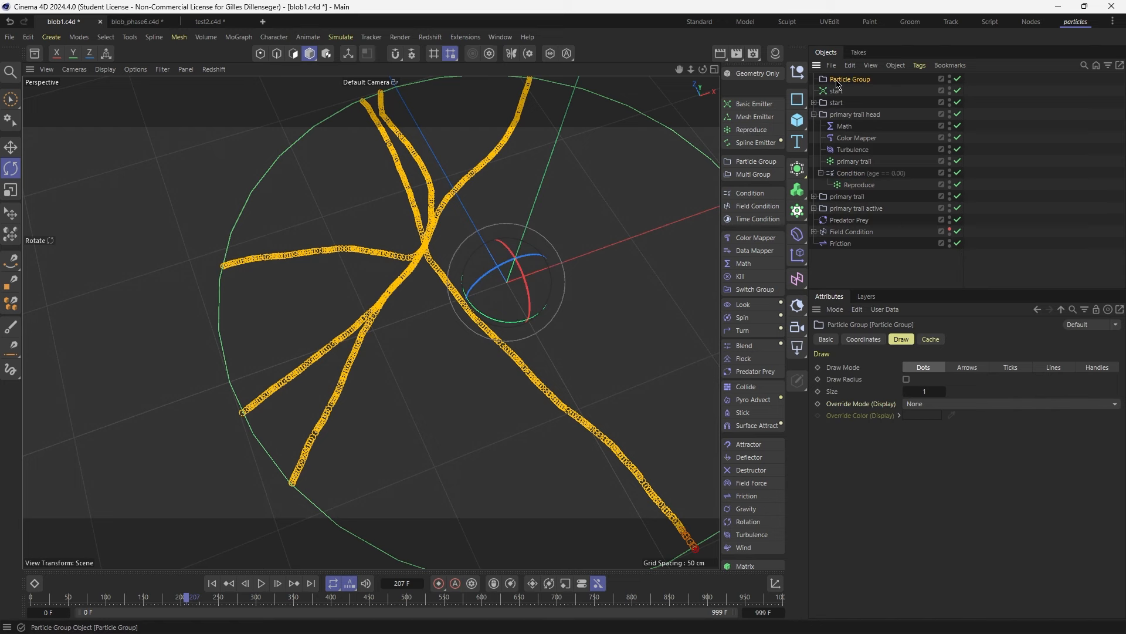
key("Delete")
Assign the primary trail head group as the output group of the new Reproduce emitter
left_click(858, 173)
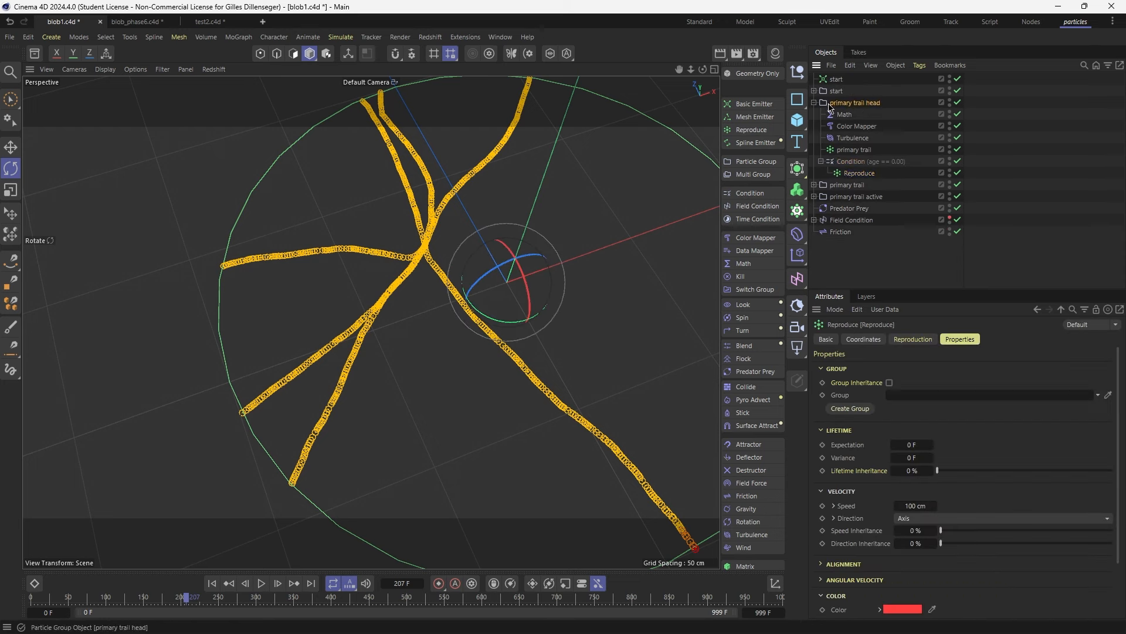
left_click_drag(914, 409, 918, 396)
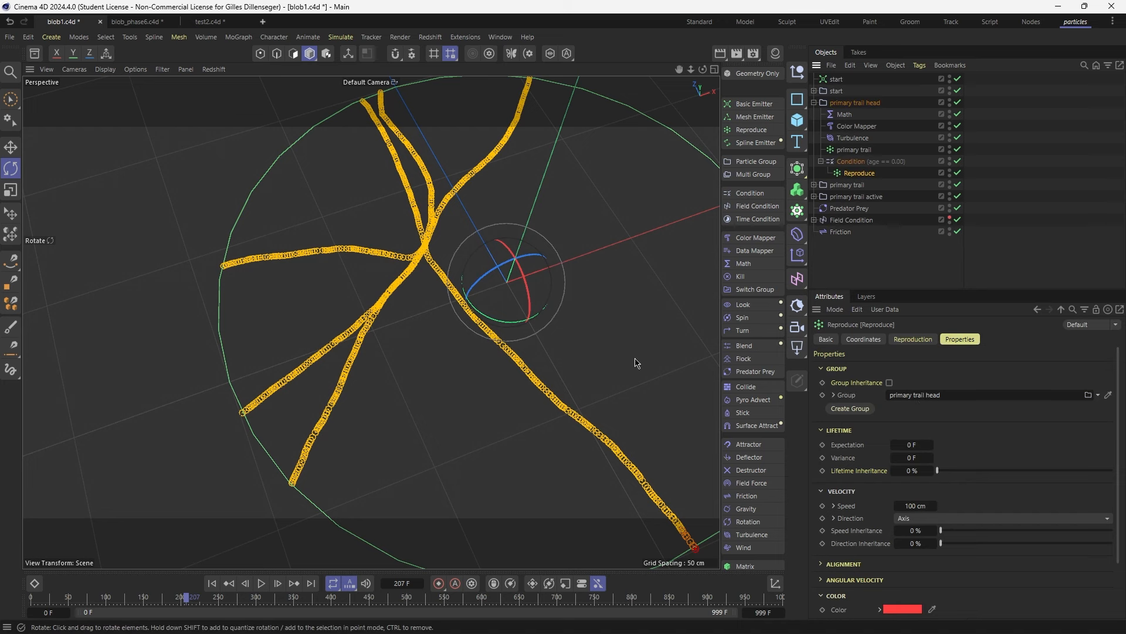
left_click(852, 102)
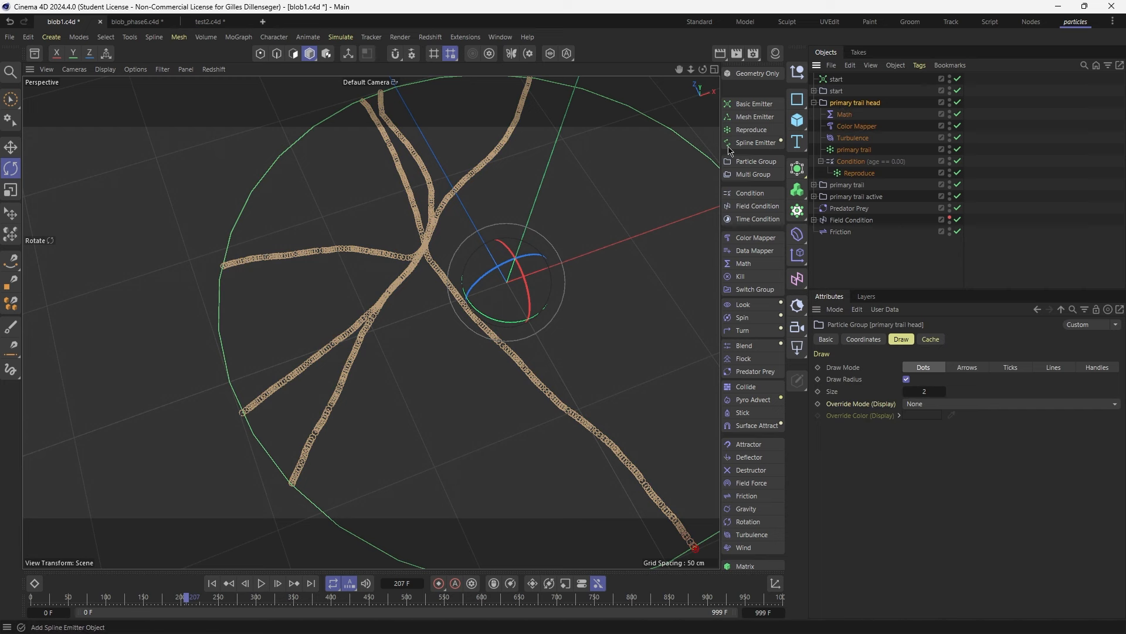
Rename both the new Condition and its Reproduce emitter "primary trail branch"
double_click(858, 161)
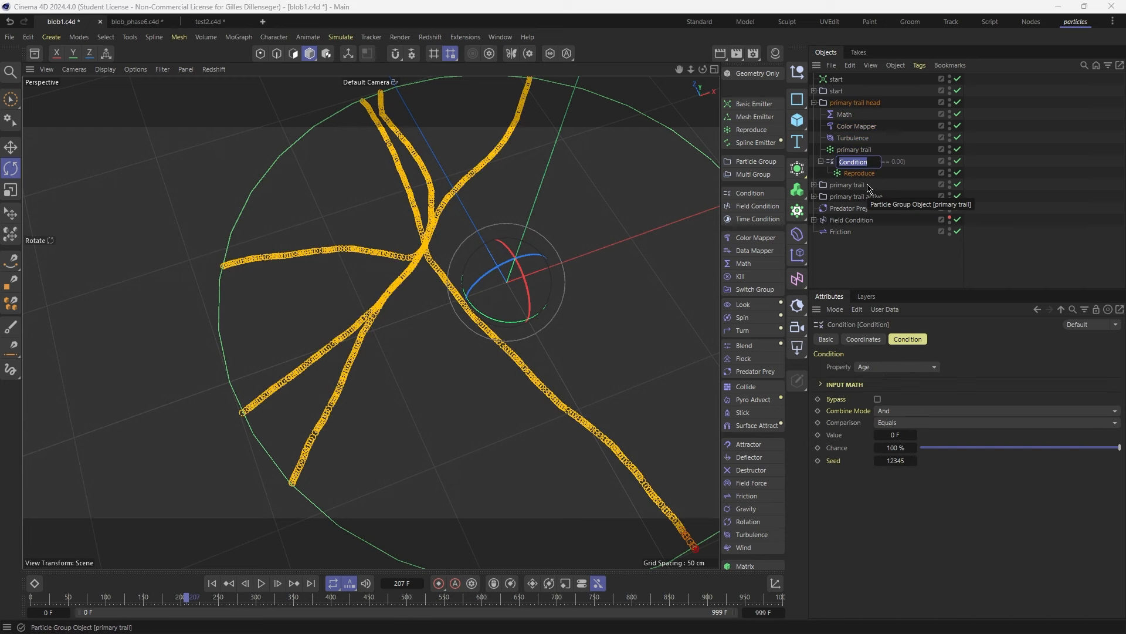
type("primary trail branch")
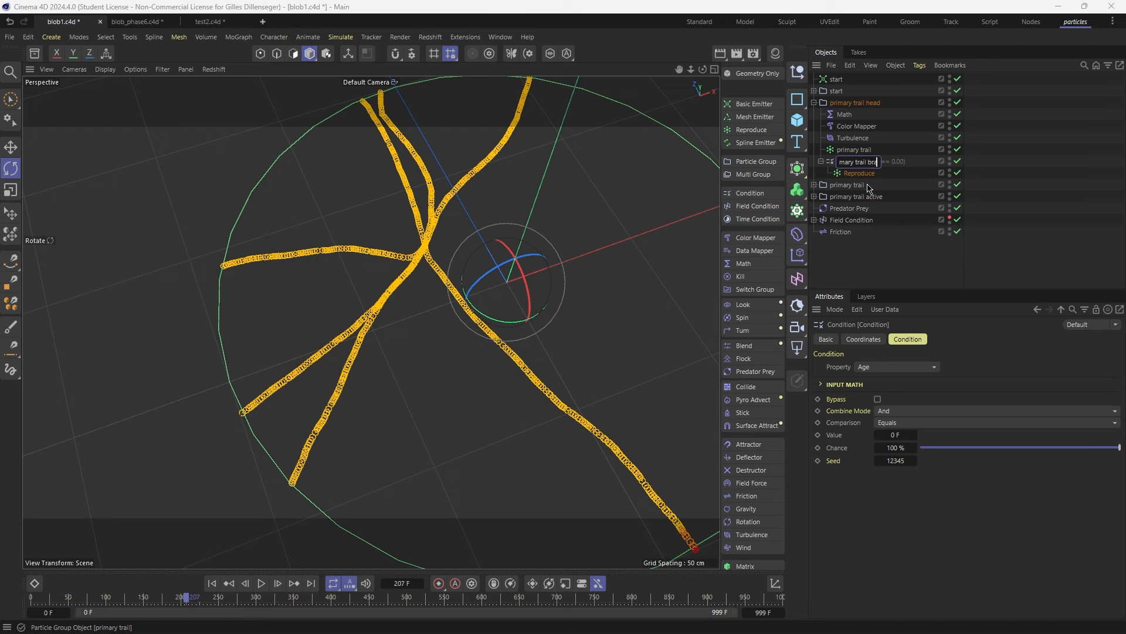
key("Return")
left_click(858, 174)
double_click(857, 175)
left_click_drag(879, 173, 763, 170)
type("primary trail branch")
left_click(988, 165)
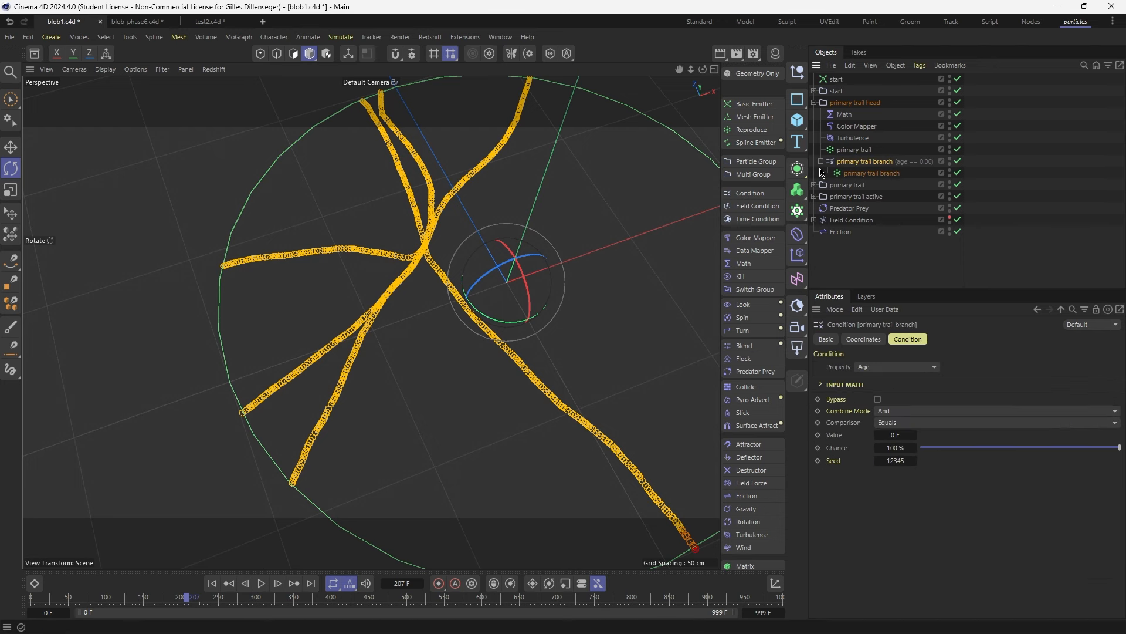
Replace the primary trail branch Condition with a Time Condition holding the Reproduce emitter, and name it "primary trail branch"
left_click(743, 219)
left_click_drag(851, 79, 861, 161)
left_click(856, 186)
key("Delete")
double_click(856, 164)
type("primary trail branch")
key("Return")
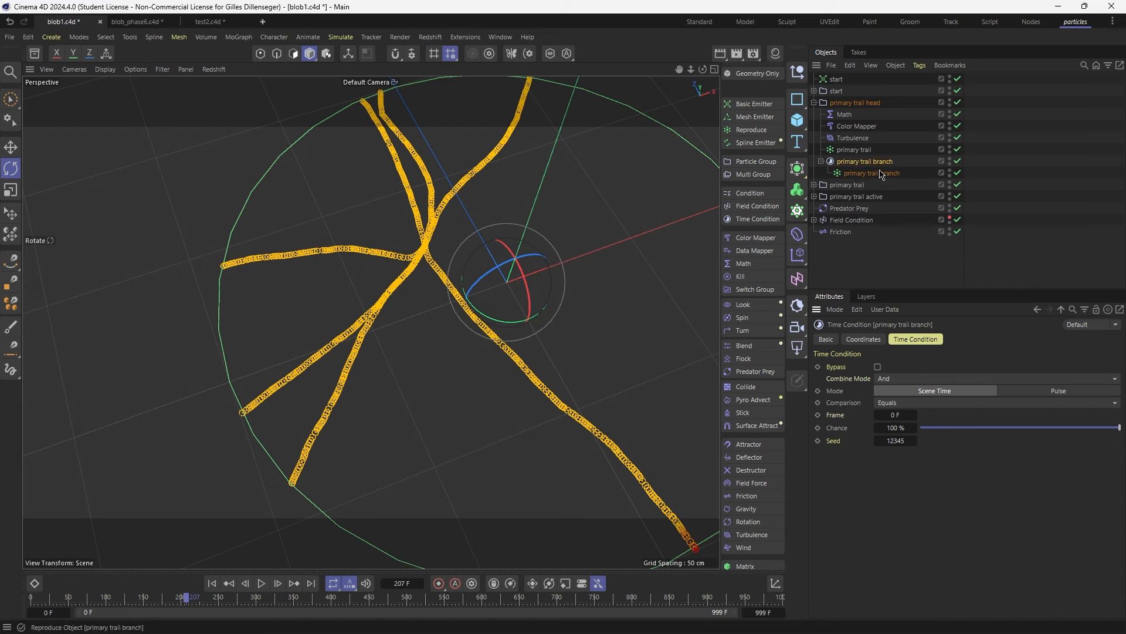
Set the primary trail branch Time Condition to Pulse mode with a Start Frame of 50 F and adjust its Gap
left_click(1004, 393)
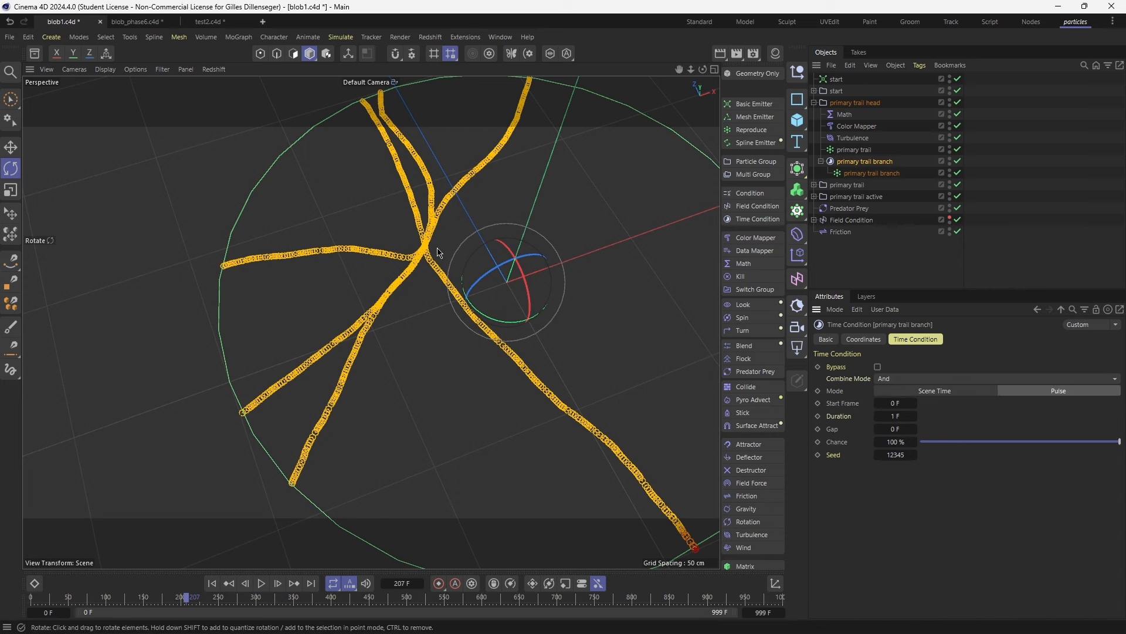
left_click(898, 404)
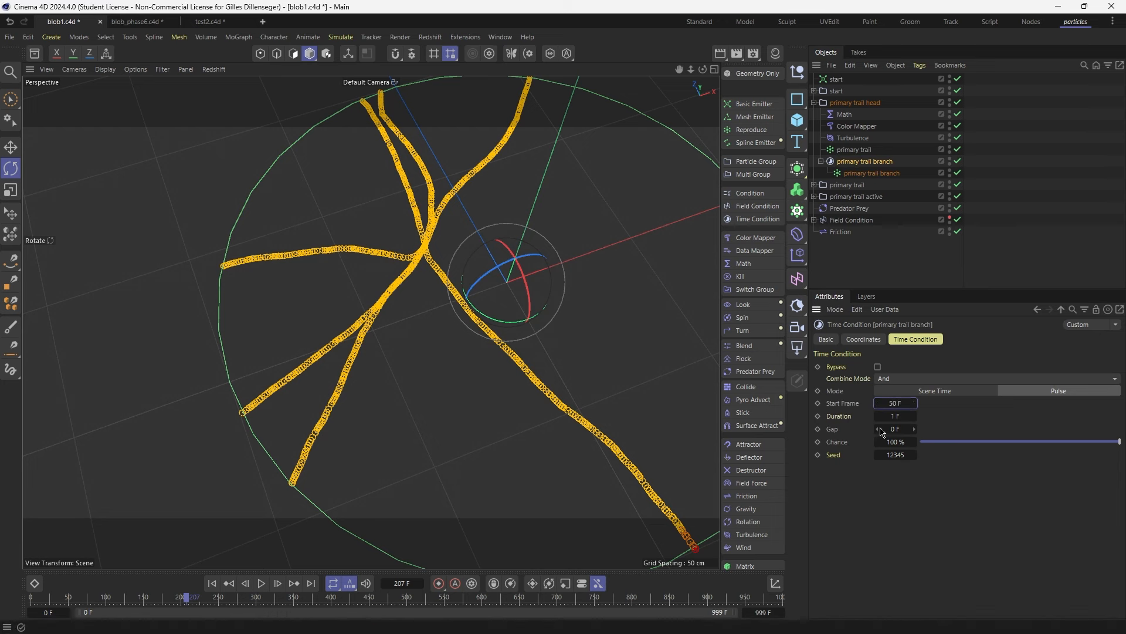
left_click(890, 429)
left_click(865, 174)
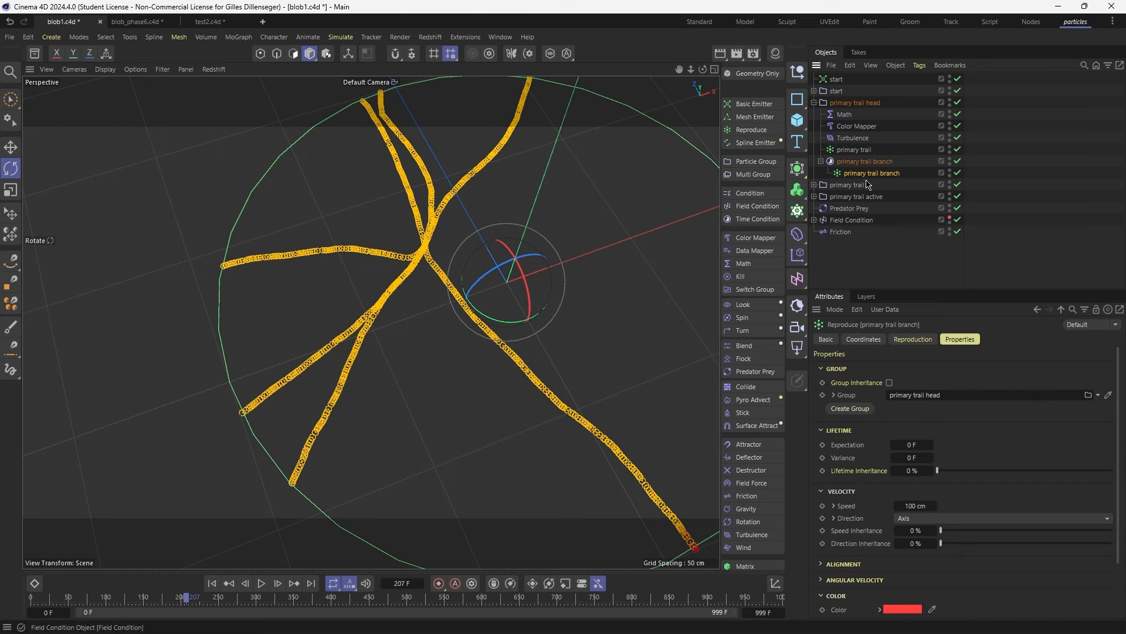
Give the primary trail branch Reproduce emitter a Speed of 0 cm, Random direction, 100 % Speed Inheritance and 65 % Direction Inheritance
left_click(913, 339)
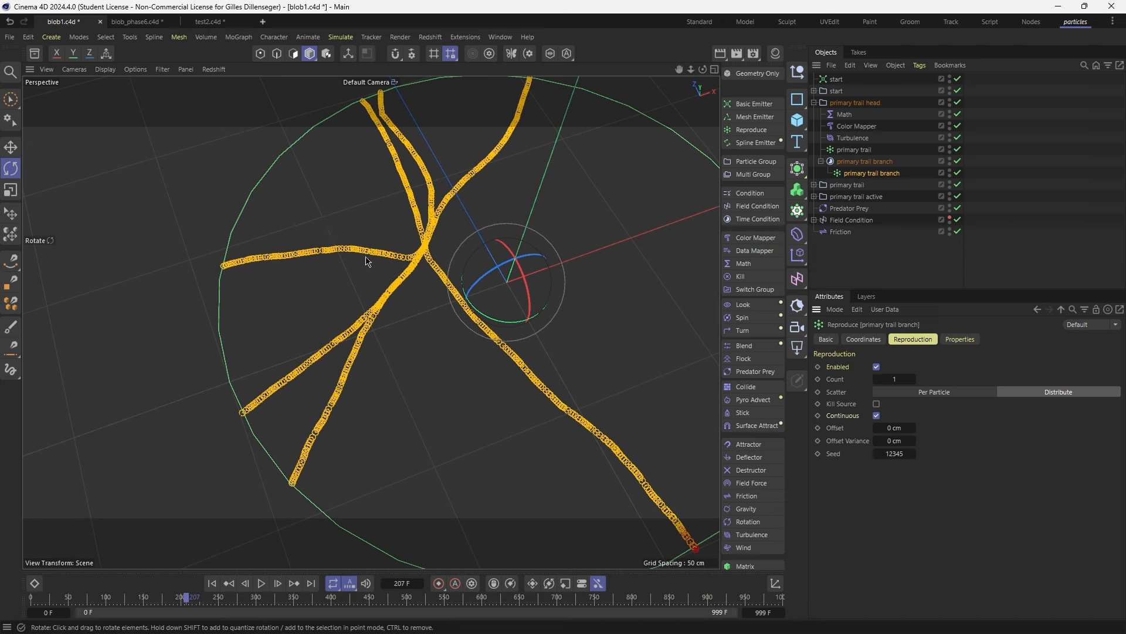
left_click(960, 339)
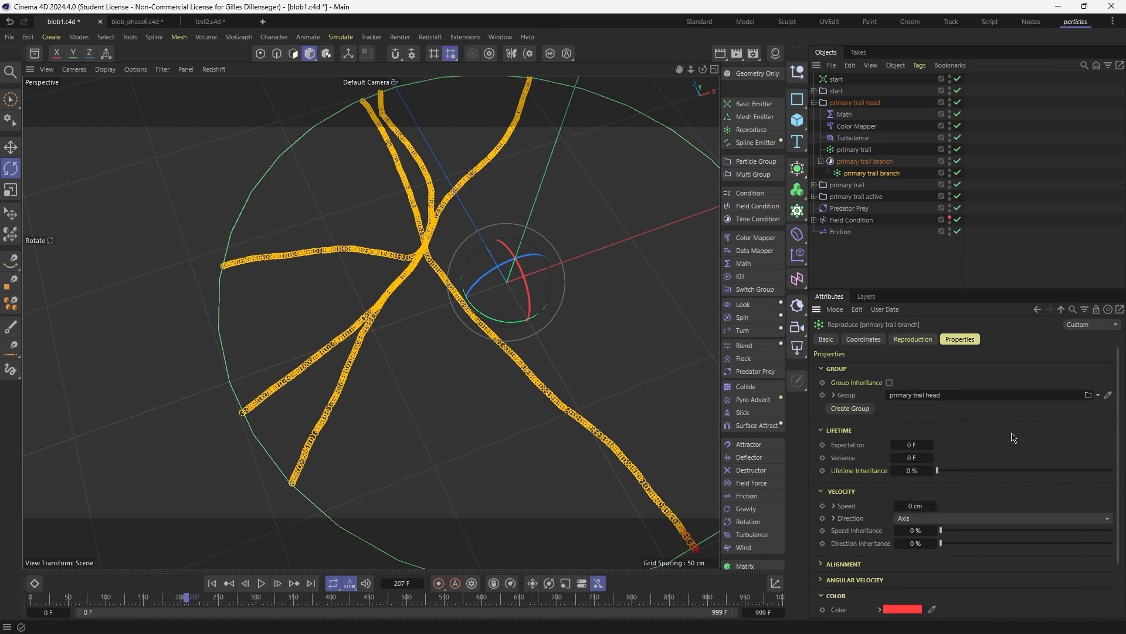
left_click(957, 520)
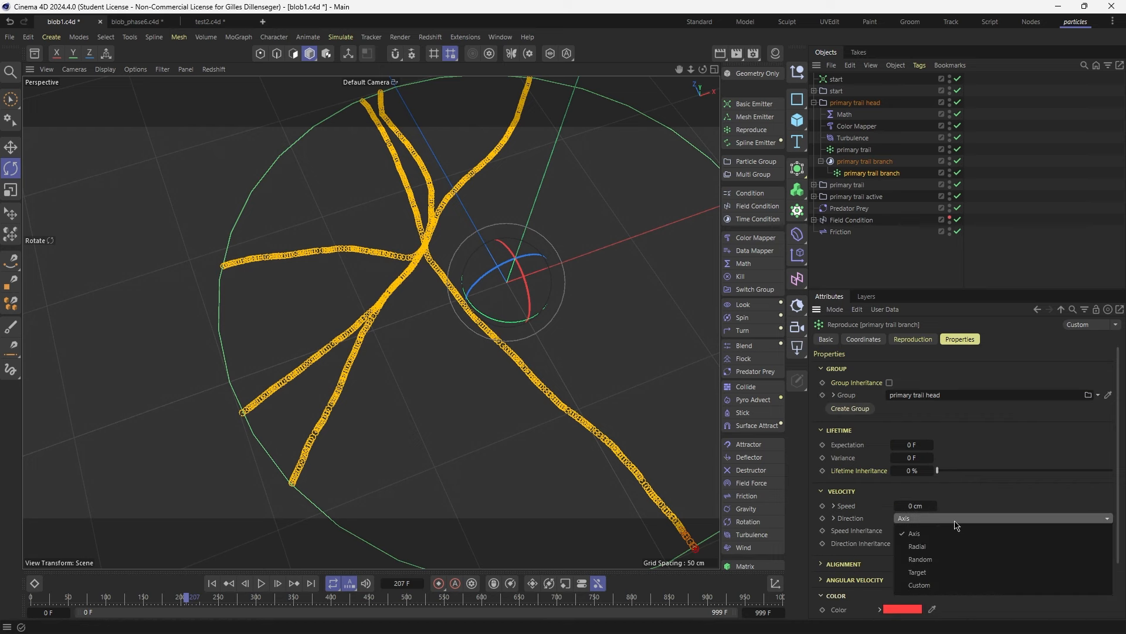
left_click(946, 561)
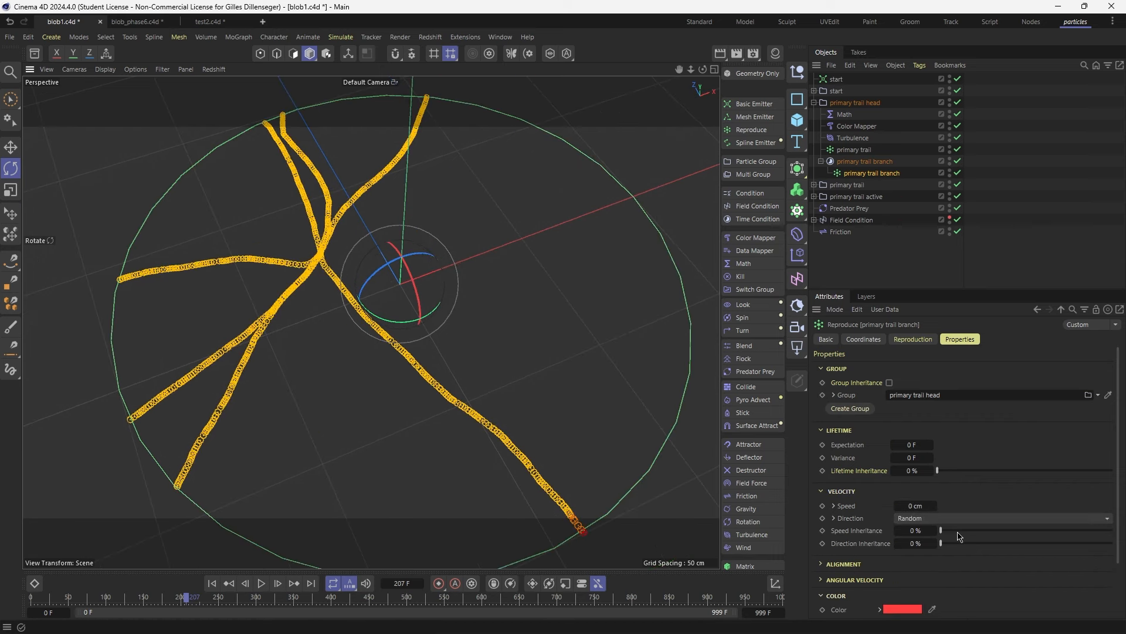
left_click_drag(959, 536, 1124, 532)
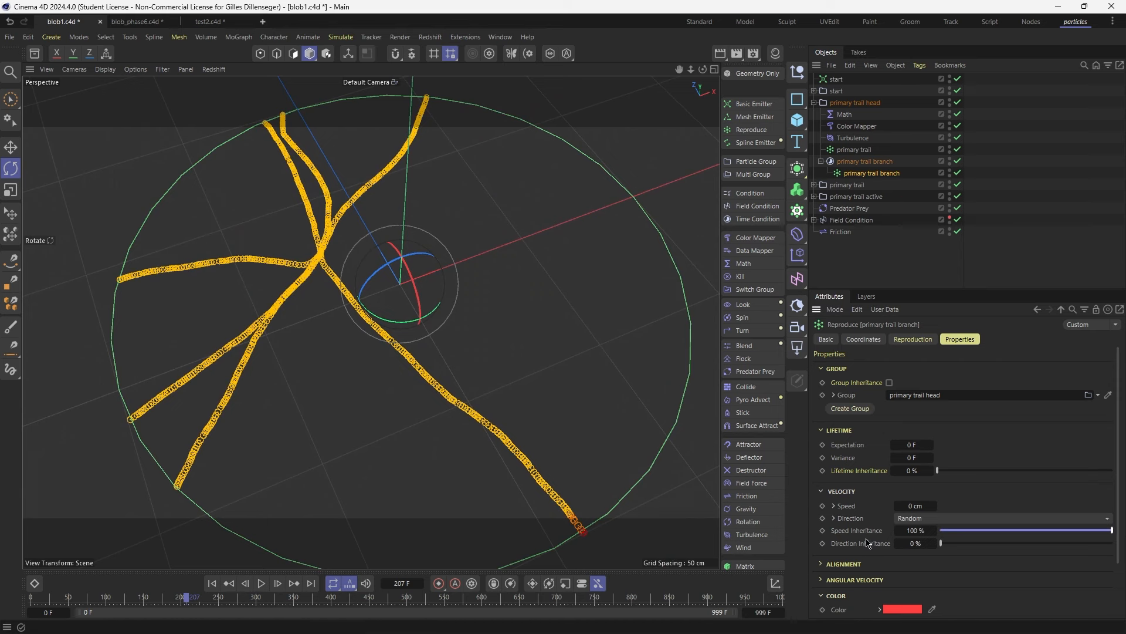
left_click(1053, 543)
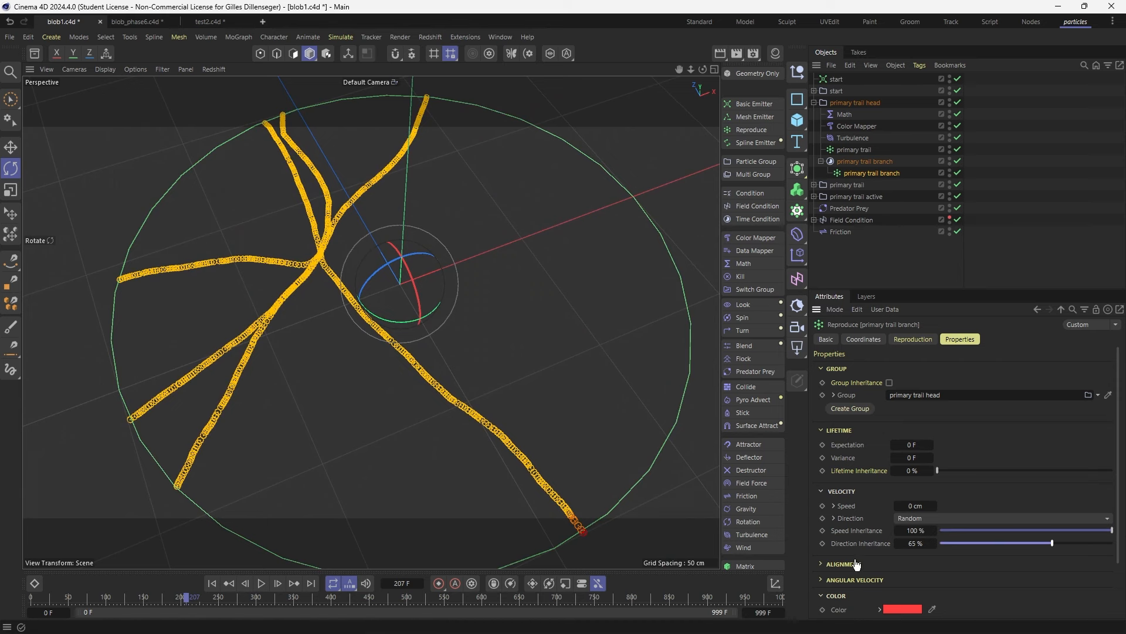
Try a Direction Inheritance of 39 % on the branch emitter, and settle on 62 % with Speed Inheritance at 73 %
middle_click_drag(610, 449, 615, 424, "alt")
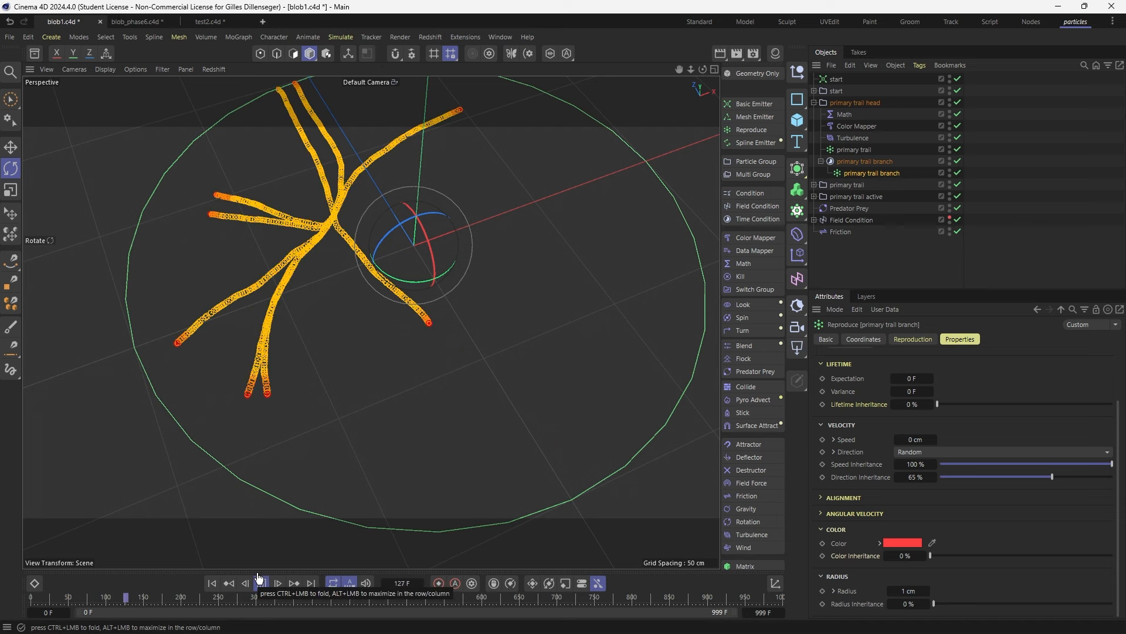
left_click_drag(1052, 476, 1013, 477)
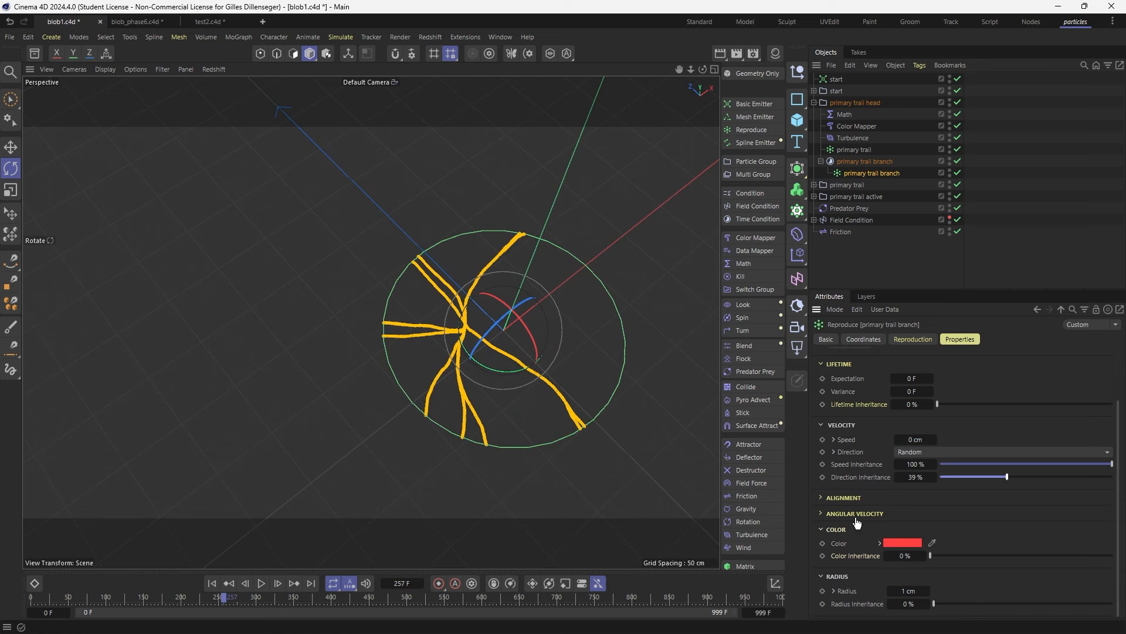
left_click(850, 264)
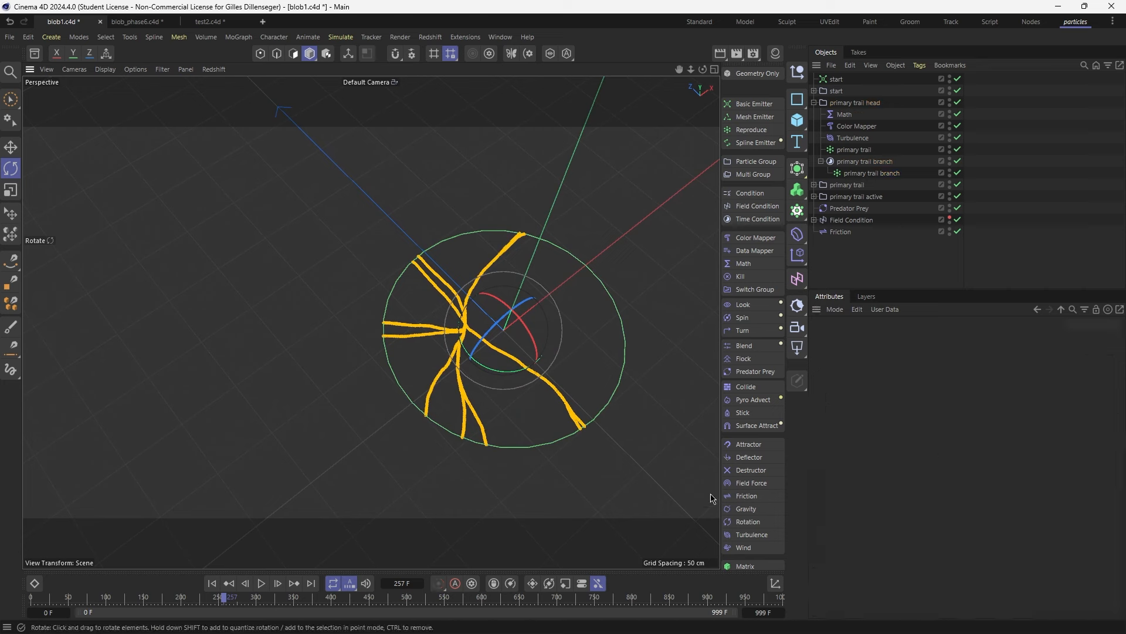
left_click(866, 175)
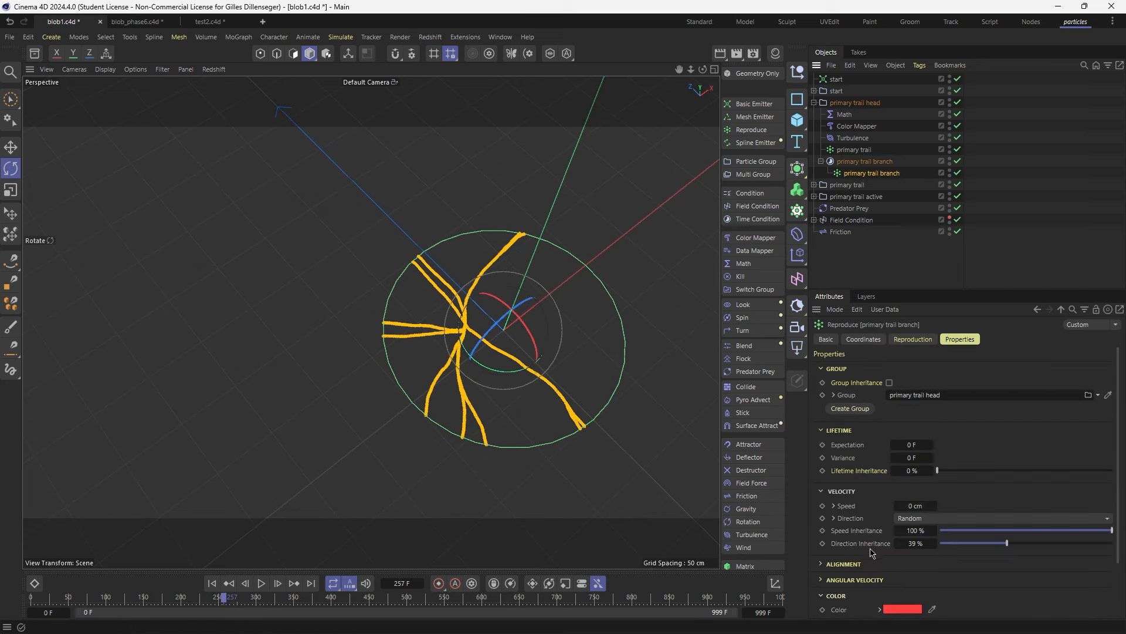
left_click(1066, 531)
left_click(1048, 544)
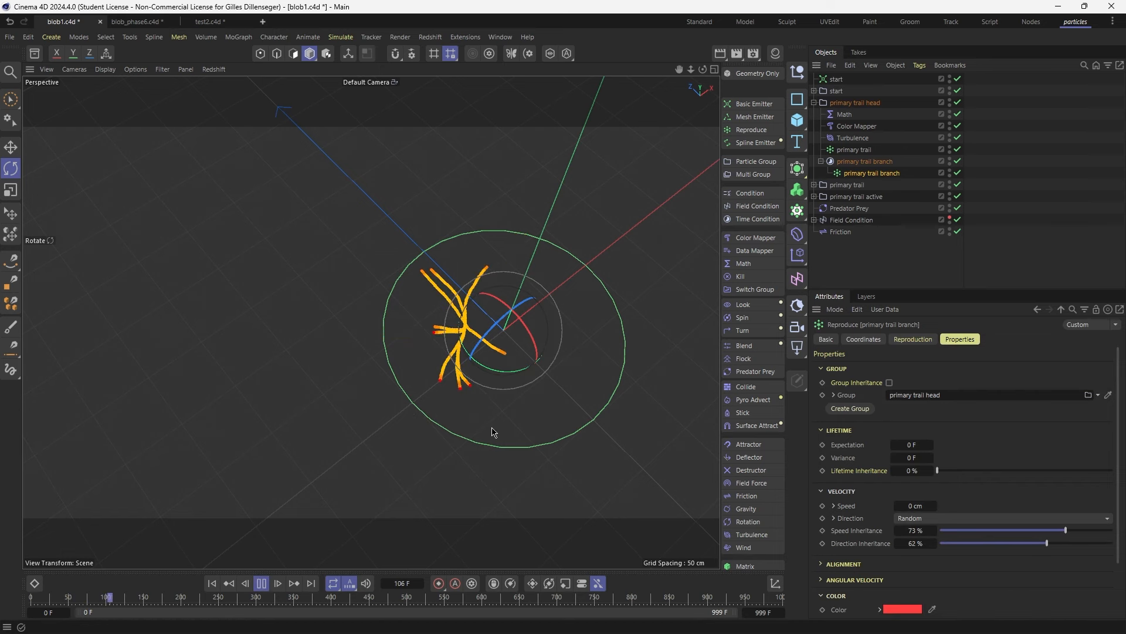
Set the primary trail branch Time Condition's Gap to 5 F and try a Chance of 20 %, finishing at 10 %
key("Tab")
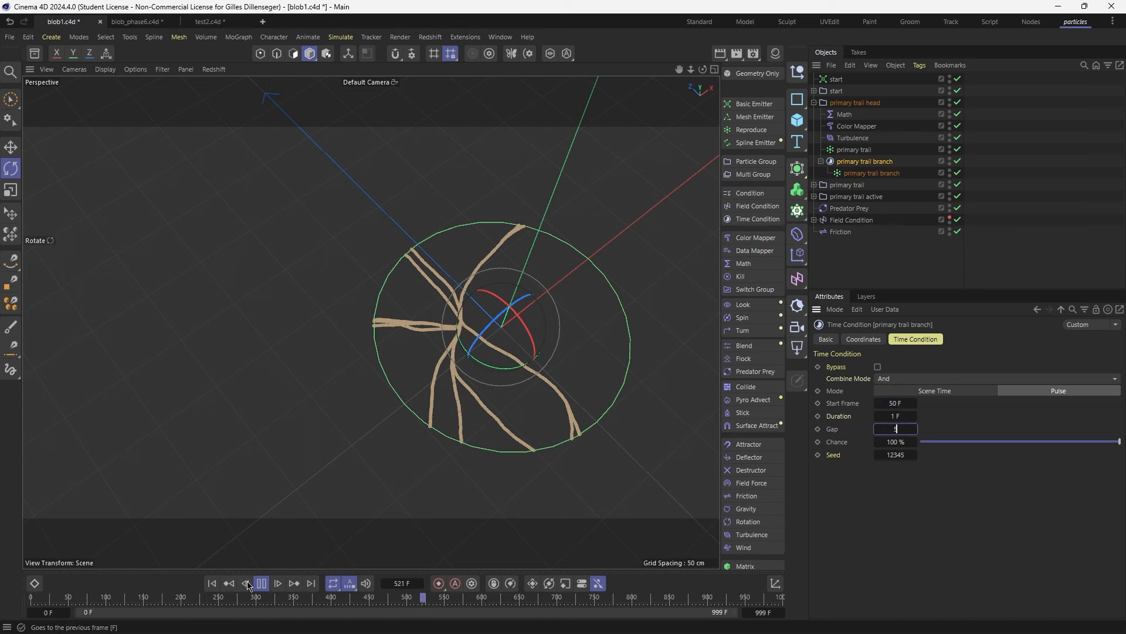
type("5")
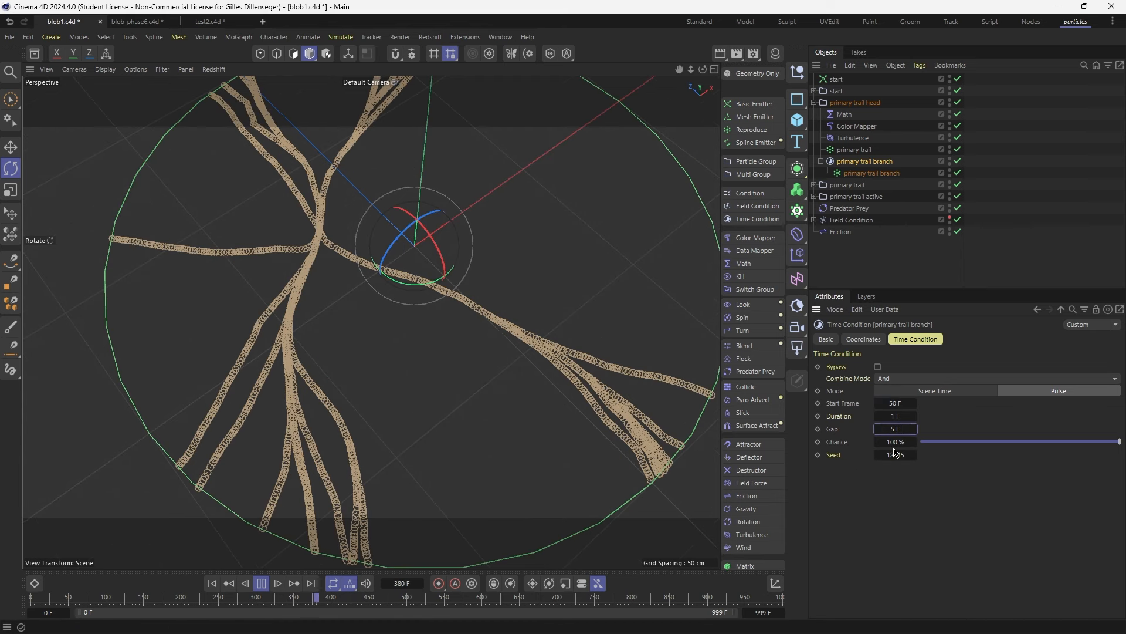
left_click(893, 443)
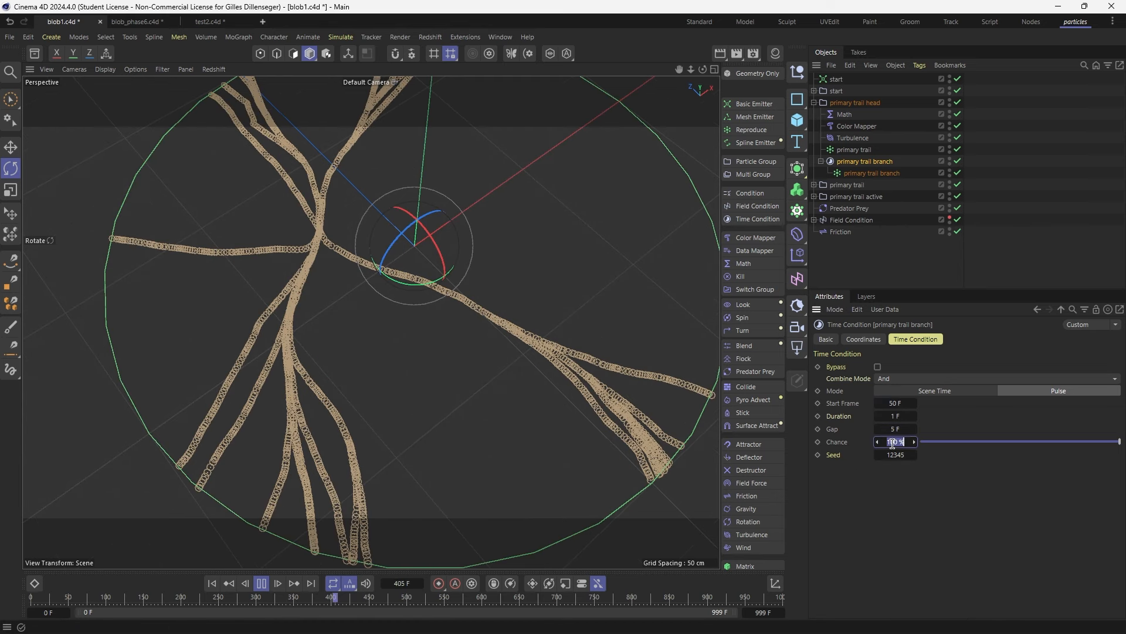
type("20")
key("Return")
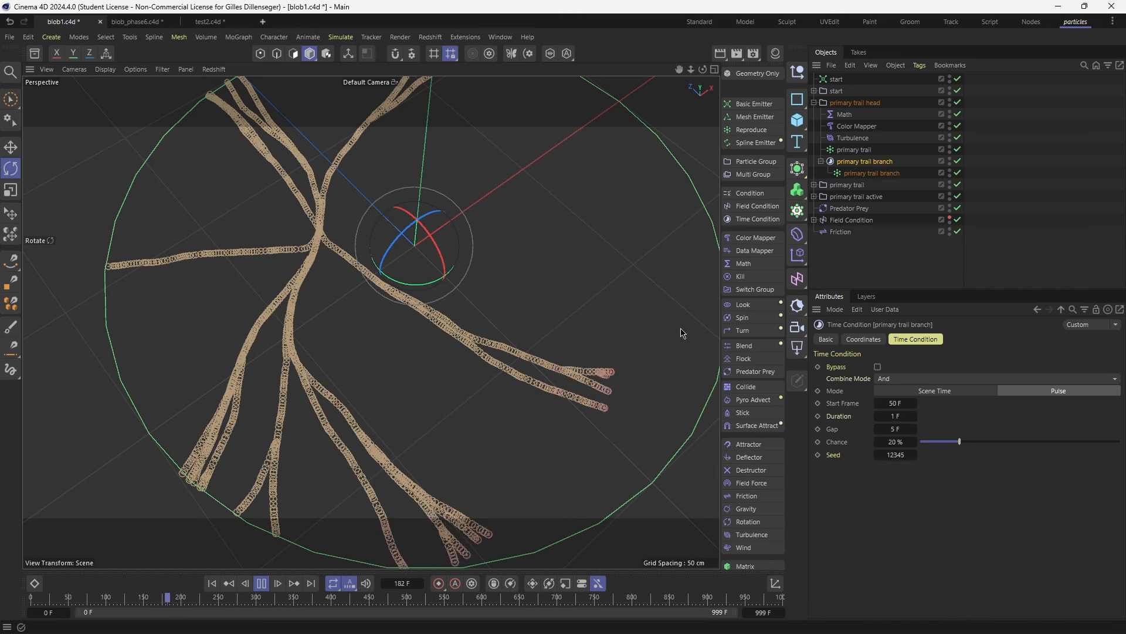
left_click(896, 442)
type("10")
key("Return")
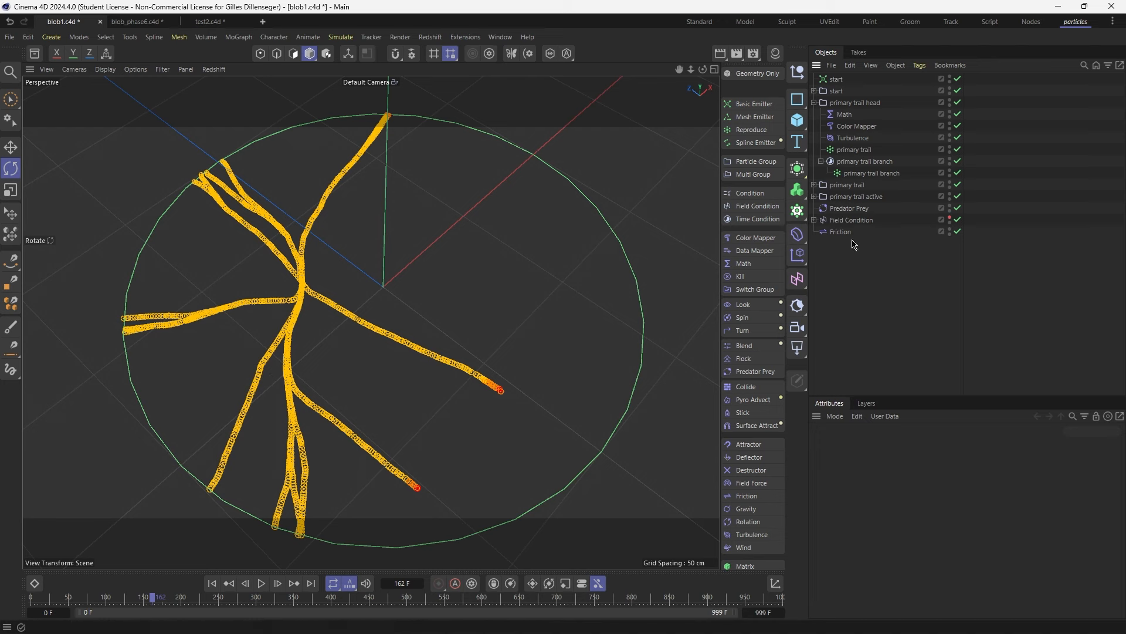
Add a Random Field to the Turbulence modifier in the primary trail head group
left_click(852, 138)
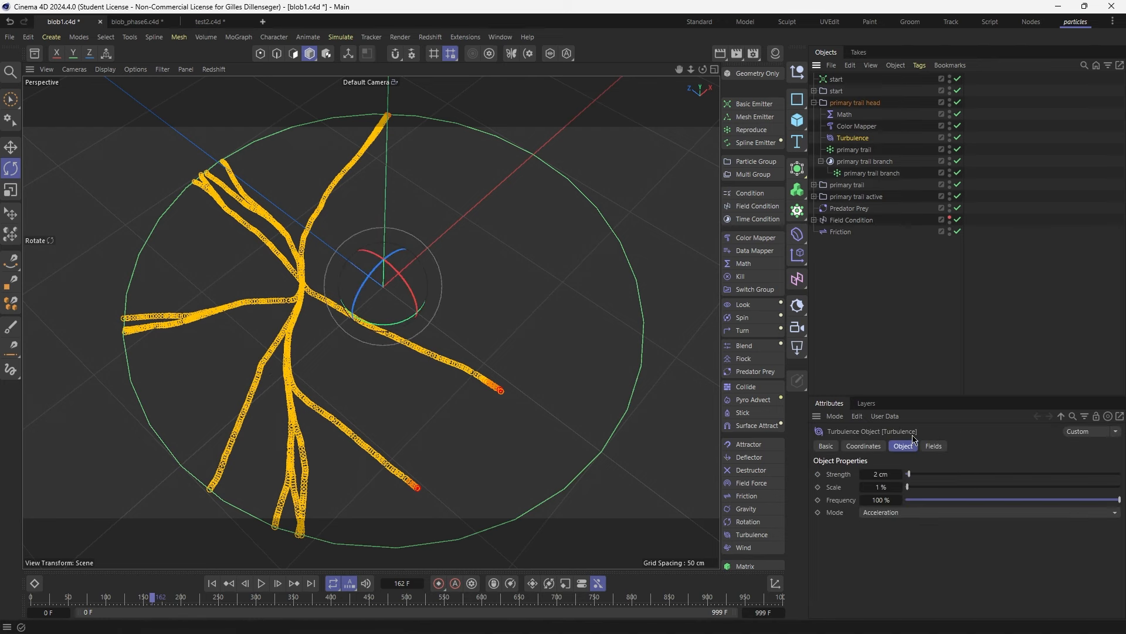
left_click(933, 446)
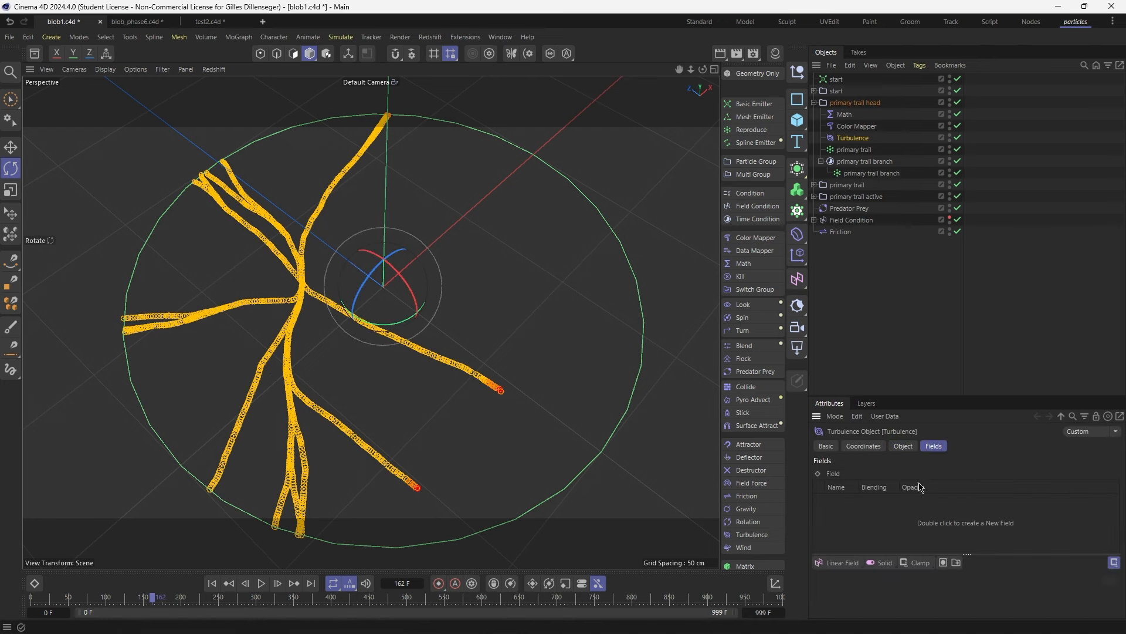
left_click(841, 567)
left_click(854, 551)
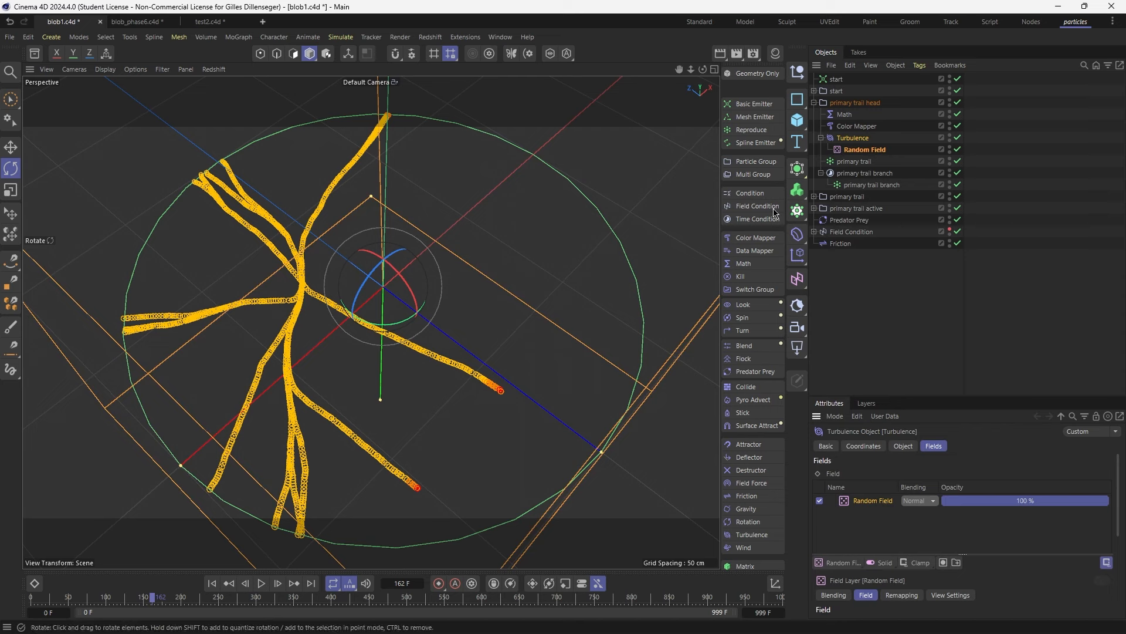
Turn on the Viewplane Preview of the Turbulence's Random Field and adjust the noise Scale
left_click(864, 151)
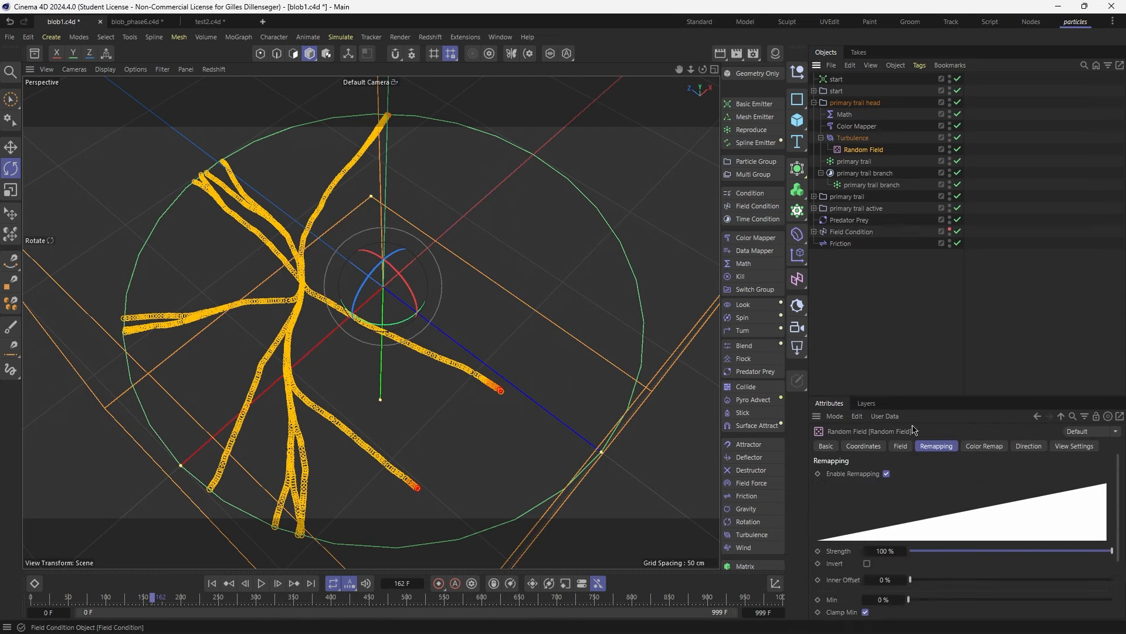
left_click_drag(956, 397, 1004, 285)
left_click(1070, 336)
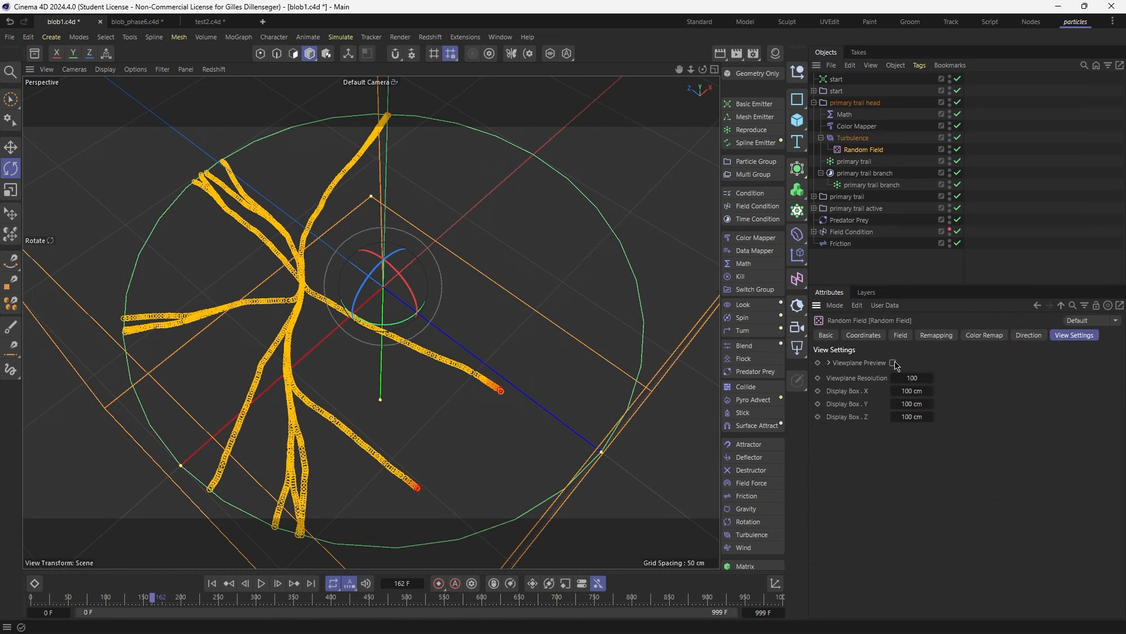
left_click(894, 363)
scroll(436, 383, "down", 3)
left_click(993, 335)
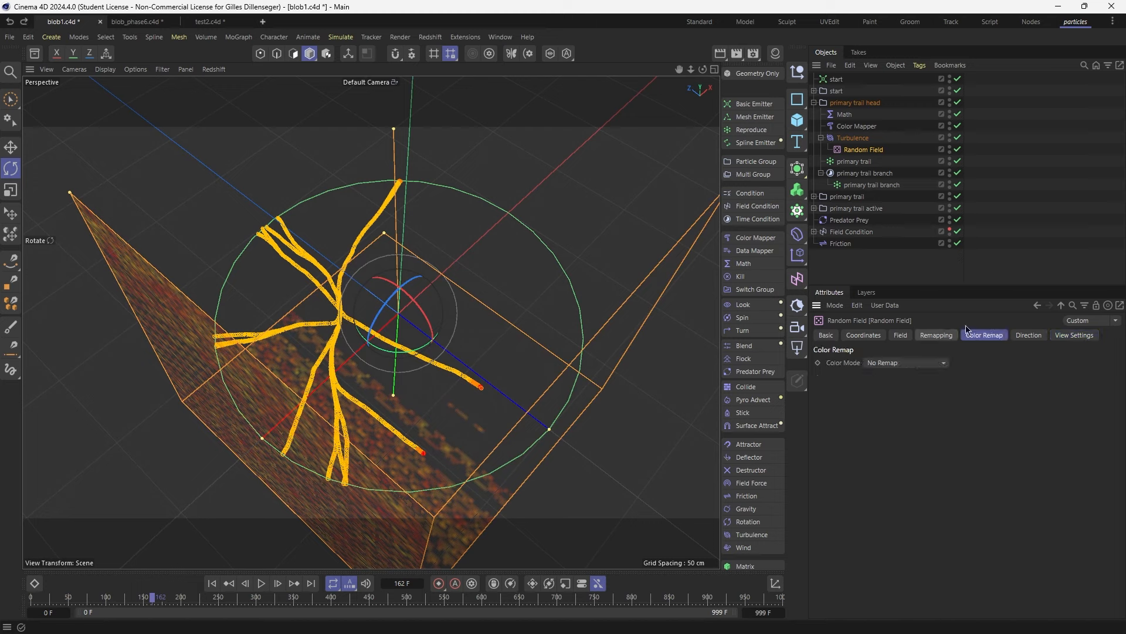
left_click(902, 335)
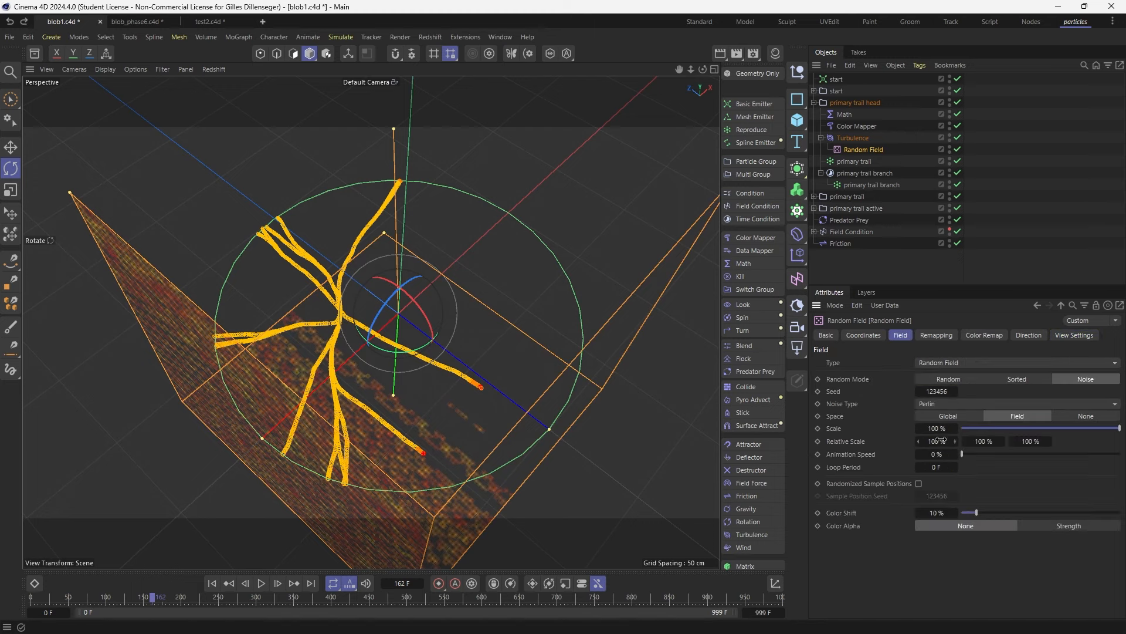
left_click_drag(936, 428, 976, 428)
left_click_drag(439, 414, 200, 367, "alt")
left_click(891, 263)
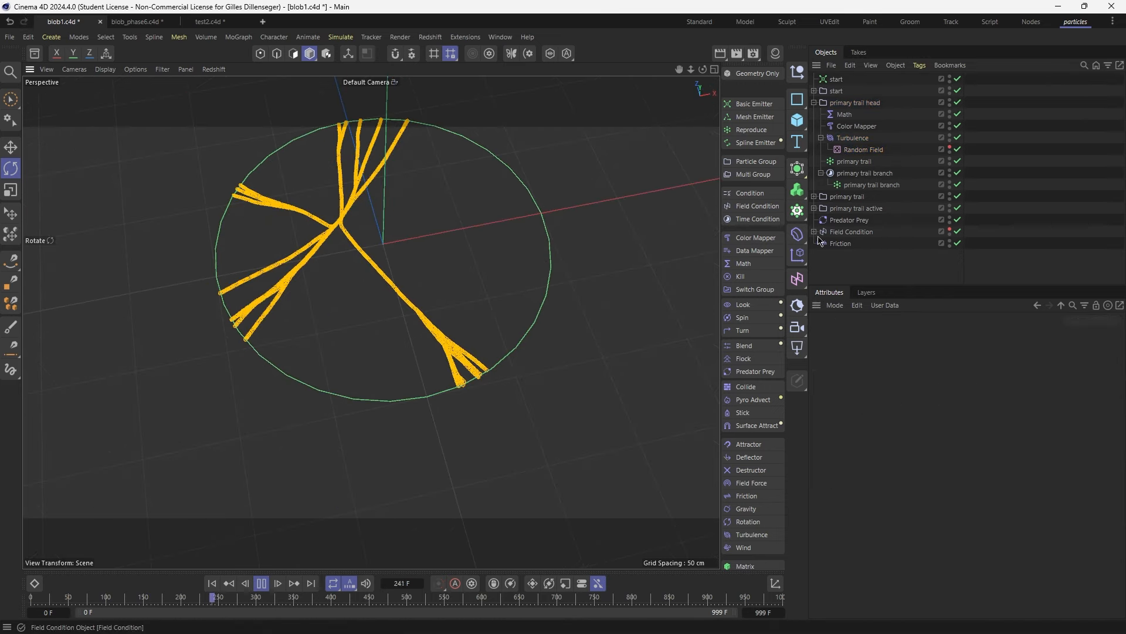
Review the settings of the Field Condition and the Predator Prey modifier
left_click(840, 232)
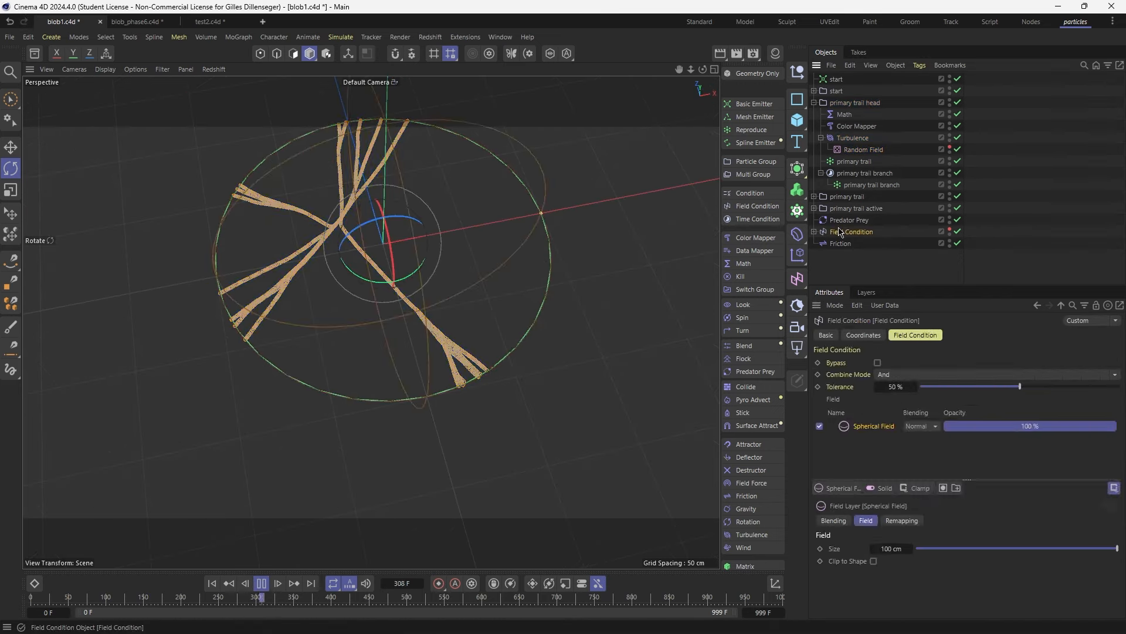
left_click(844, 222)
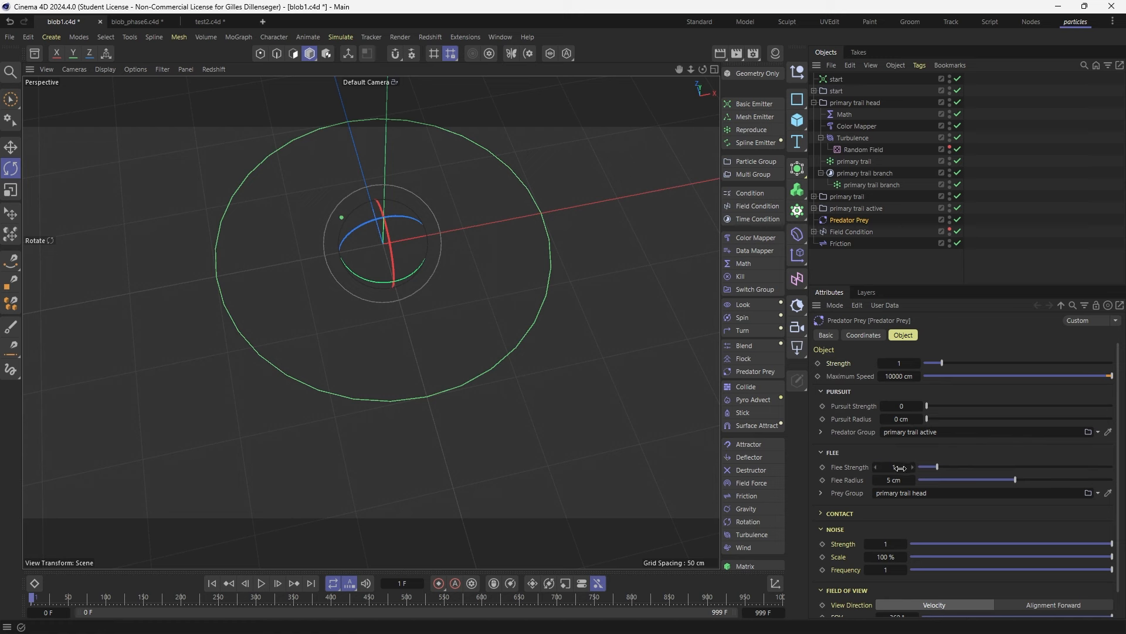
left_click(843, 217)
middle_click_drag(384, 284, 400, 331, "alt")
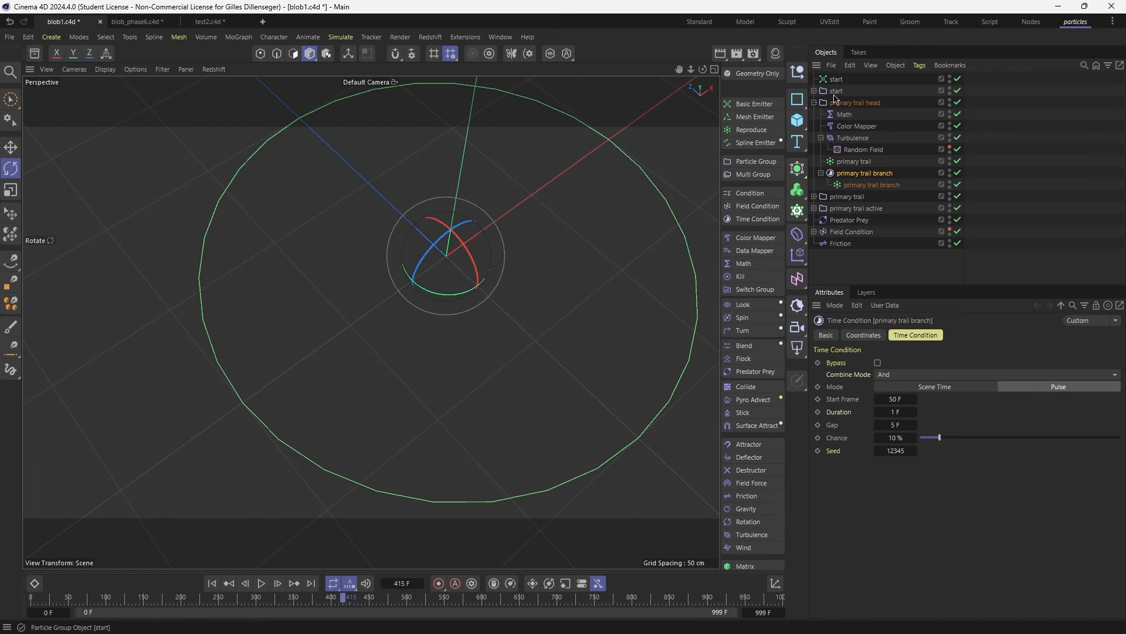
Expand the start group and set the primary trail branch Time Condition to Pulse with Start Frame 100 F, Gap 25 F and Chance 100 %
left_click(813, 91)
left_click(848, 103)
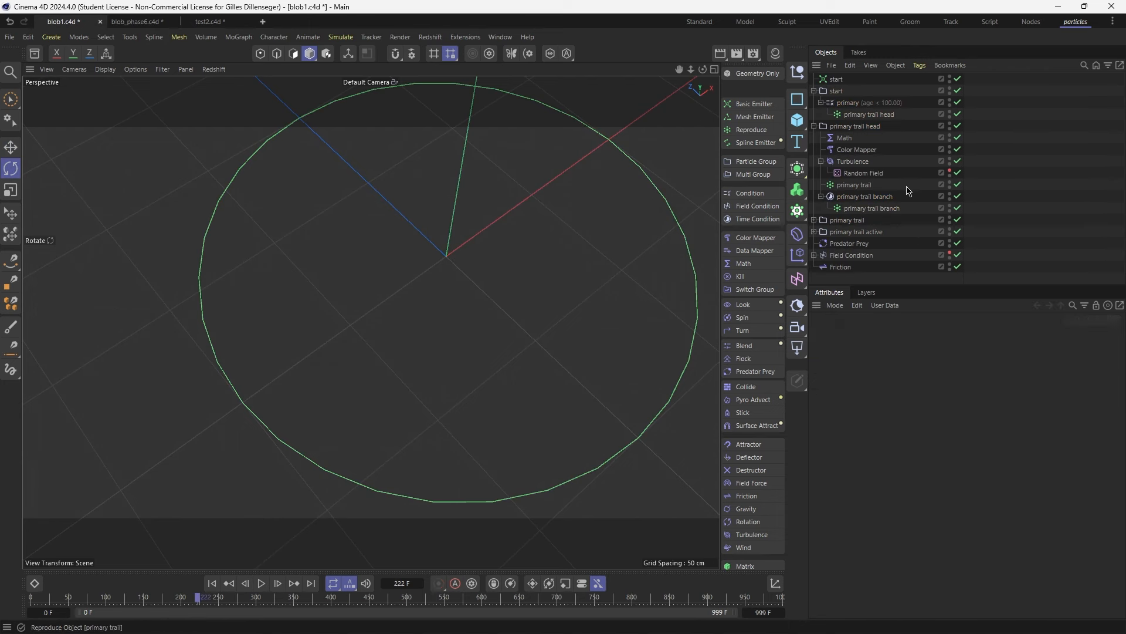
left_click(863, 198)
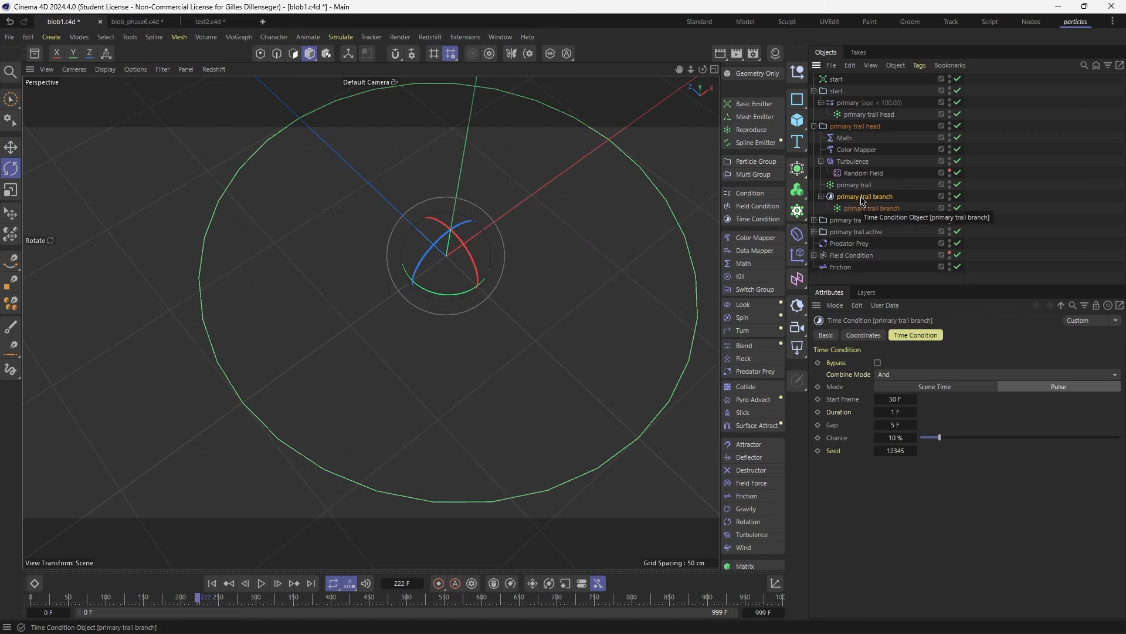
left_click(904, 387)
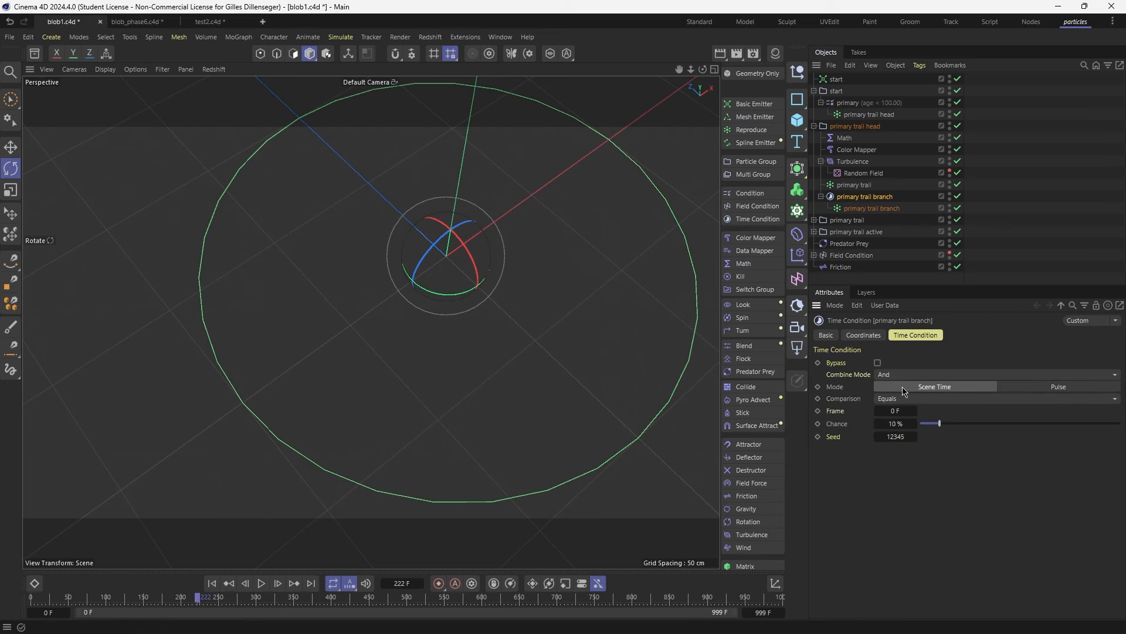
left_click(1025, 387)
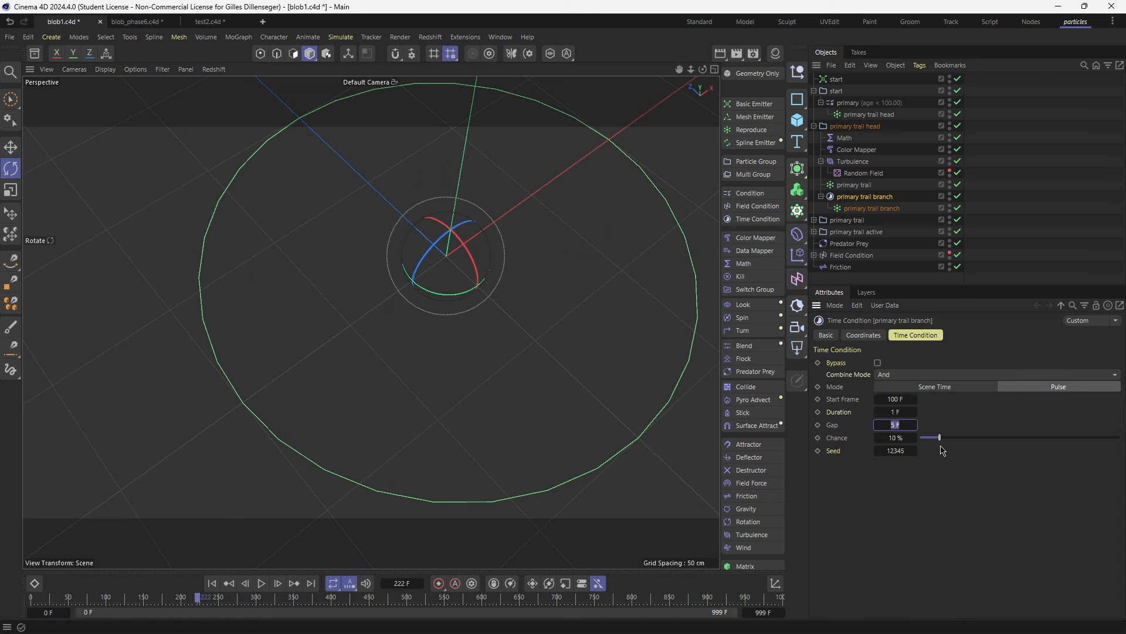
left_click_drag(940, 438, 1121, 438)
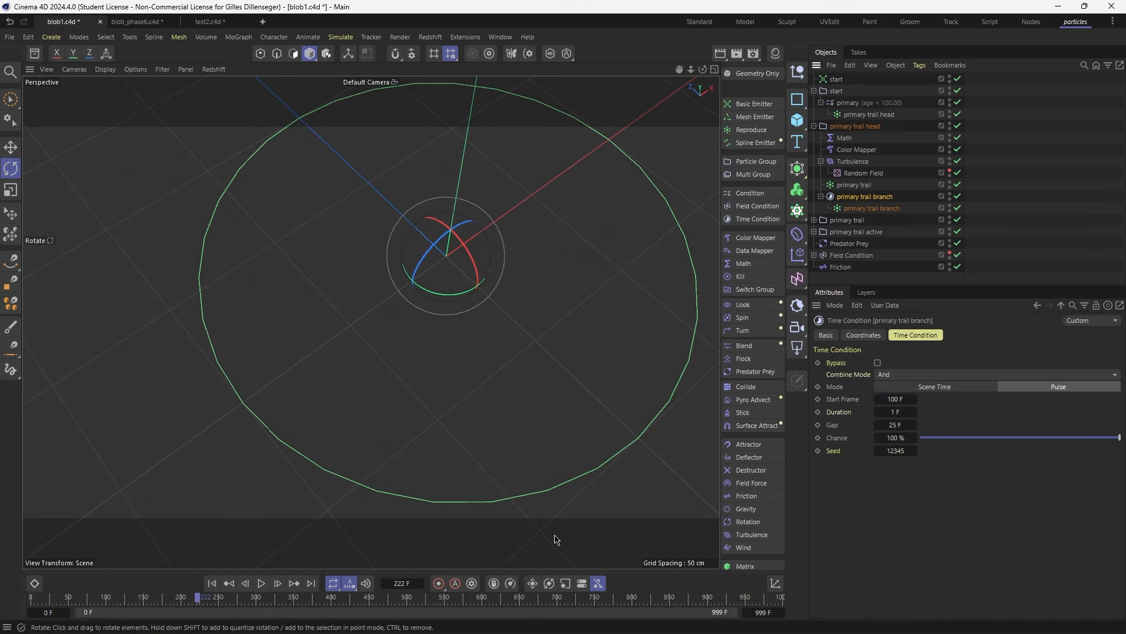
Replay the simulation from the first frame and look over the primary trail active group and Predator Prey modifier
left_click(212, 583)
left_click(261, 583)
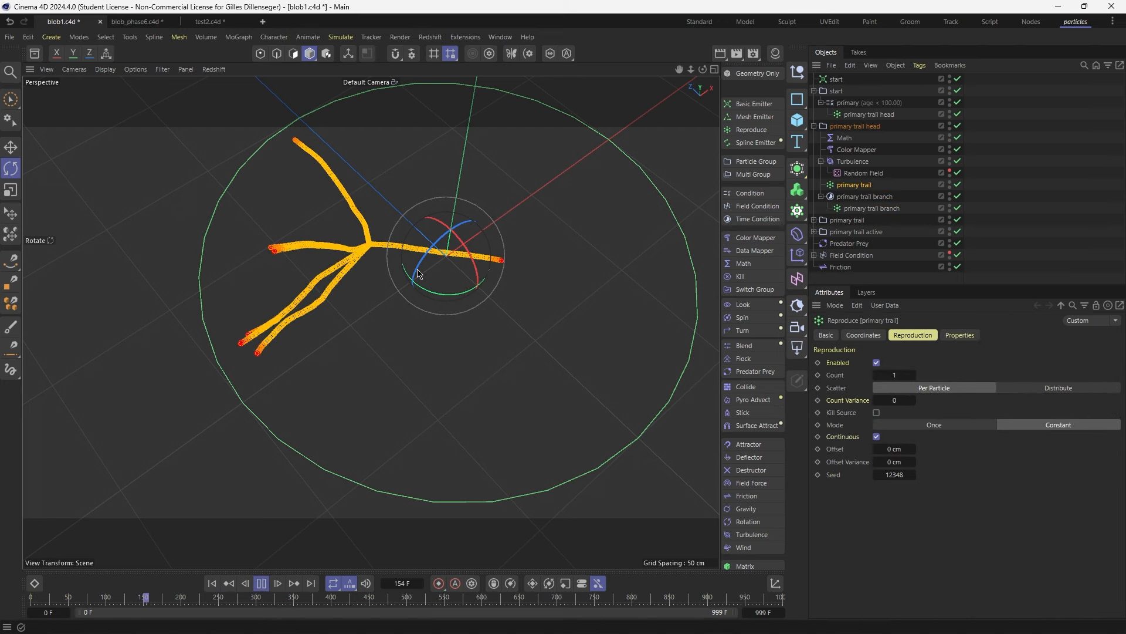
left_click_drag(969, 286, 968, 356)
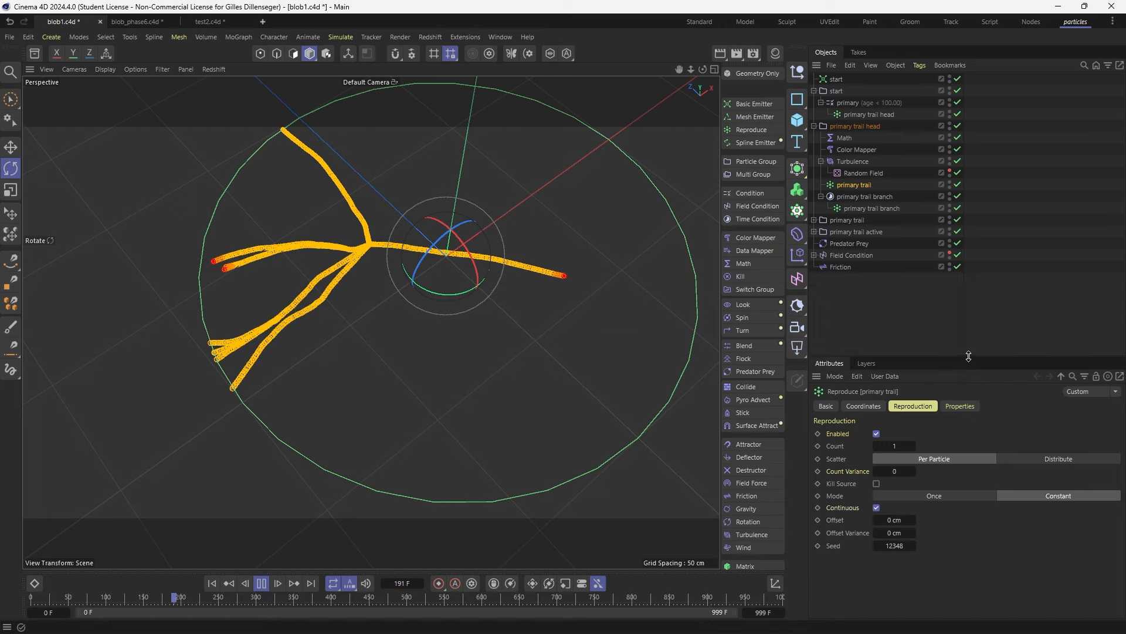
left_click(856, 231)
left_click(848, 243)
left_click(1033, 258)
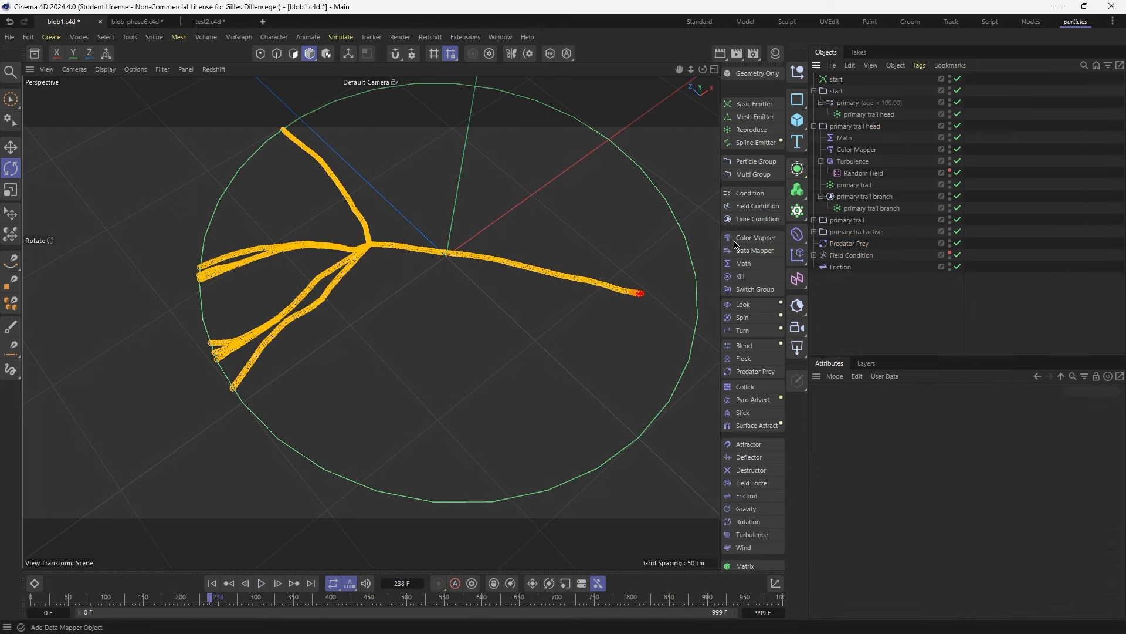
Expand the primary trail group and rename its Age Condition to switch group
scroll(627, 298, "up", 5)
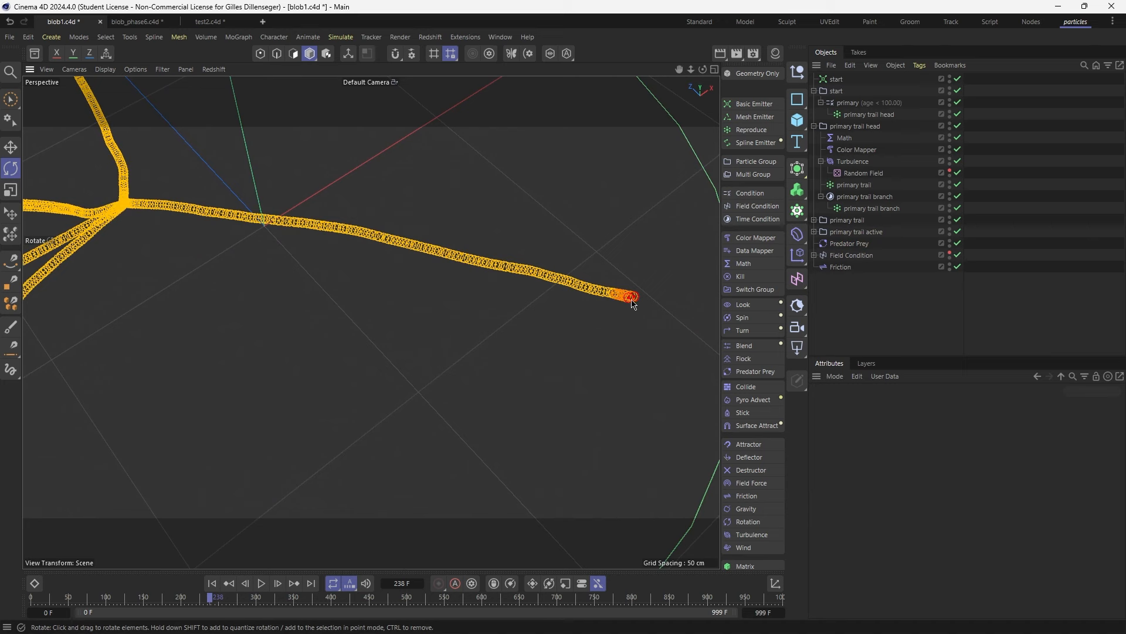
left_click(847, 220)
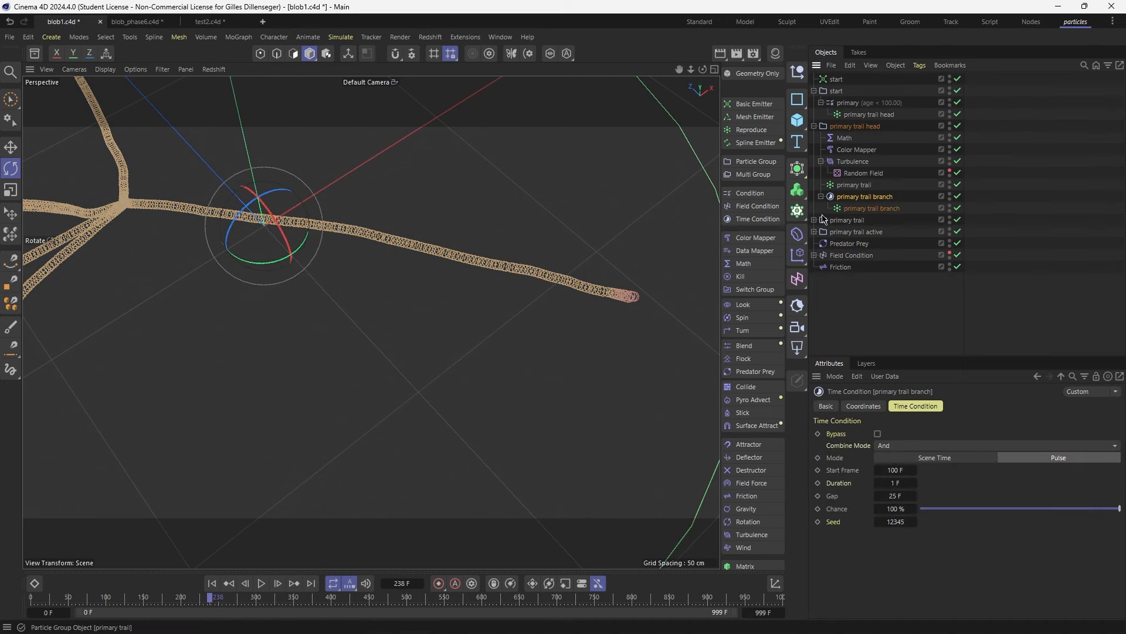
left_click(821, 232)
double_click(853, 232)
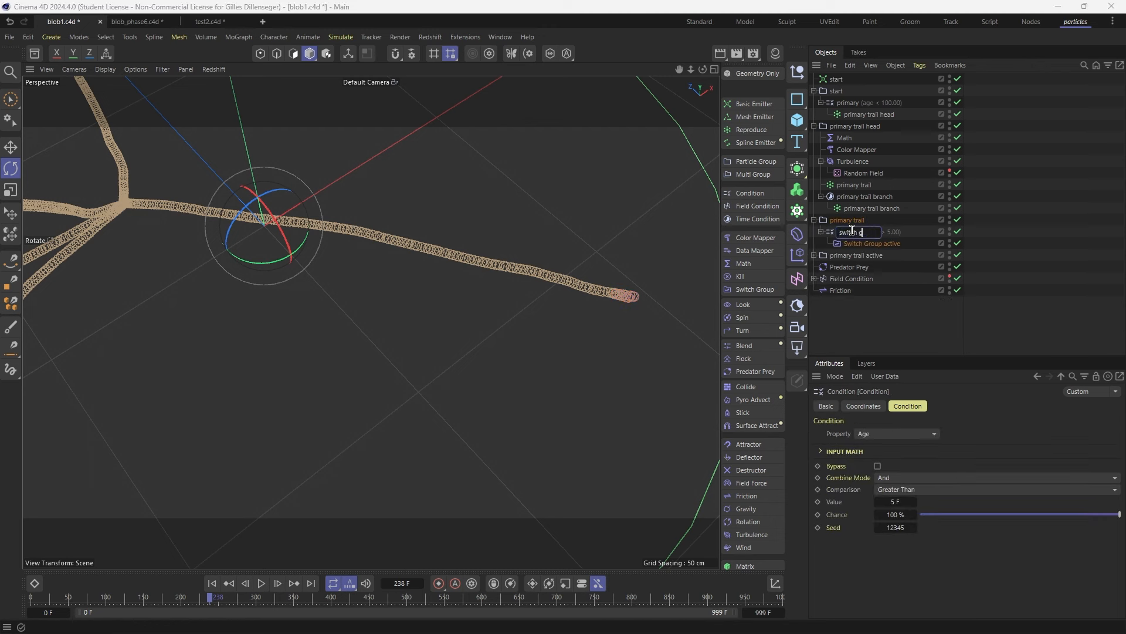
type("switch group")
key("Return")
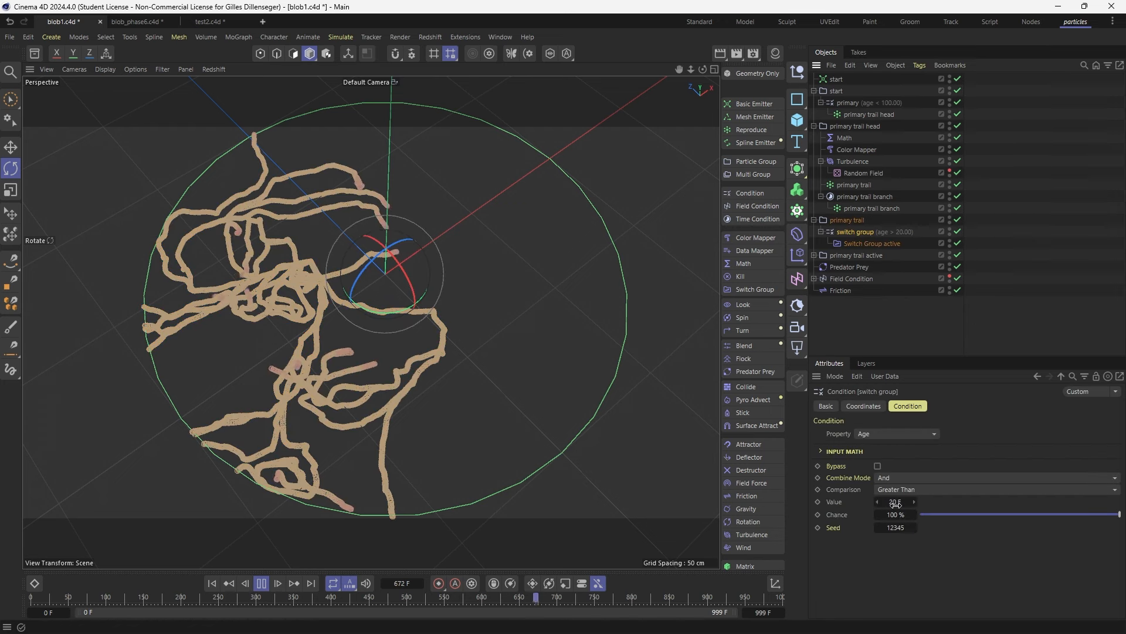
Set the switch group Condition's Value to 15 F and watch the simulation replay
left_click(894, 502)
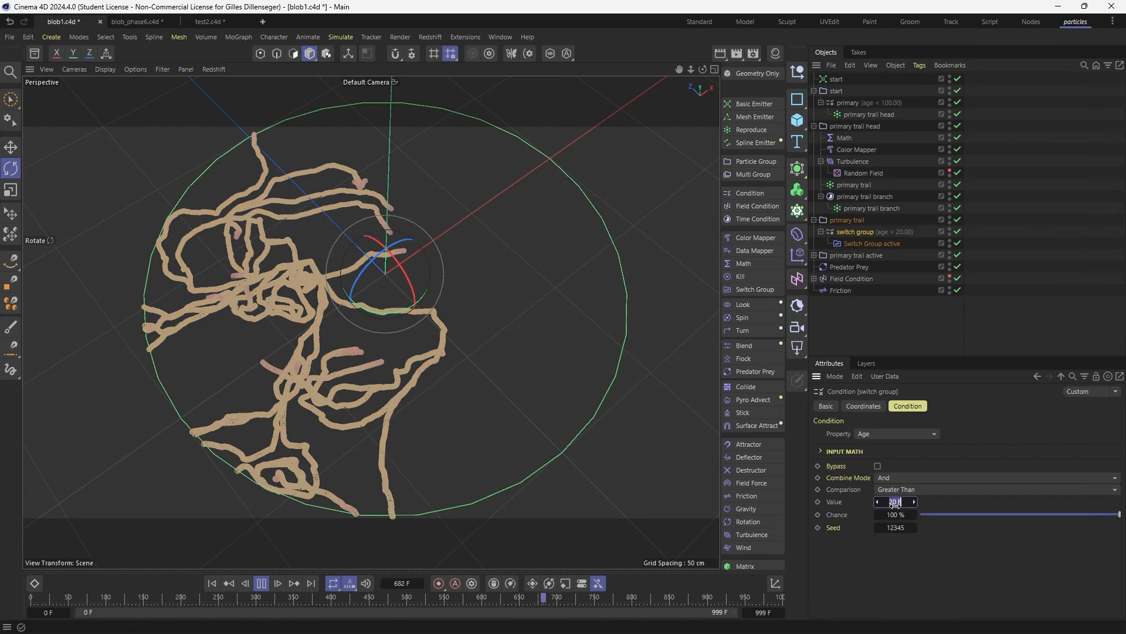
type("15")
key("Return")
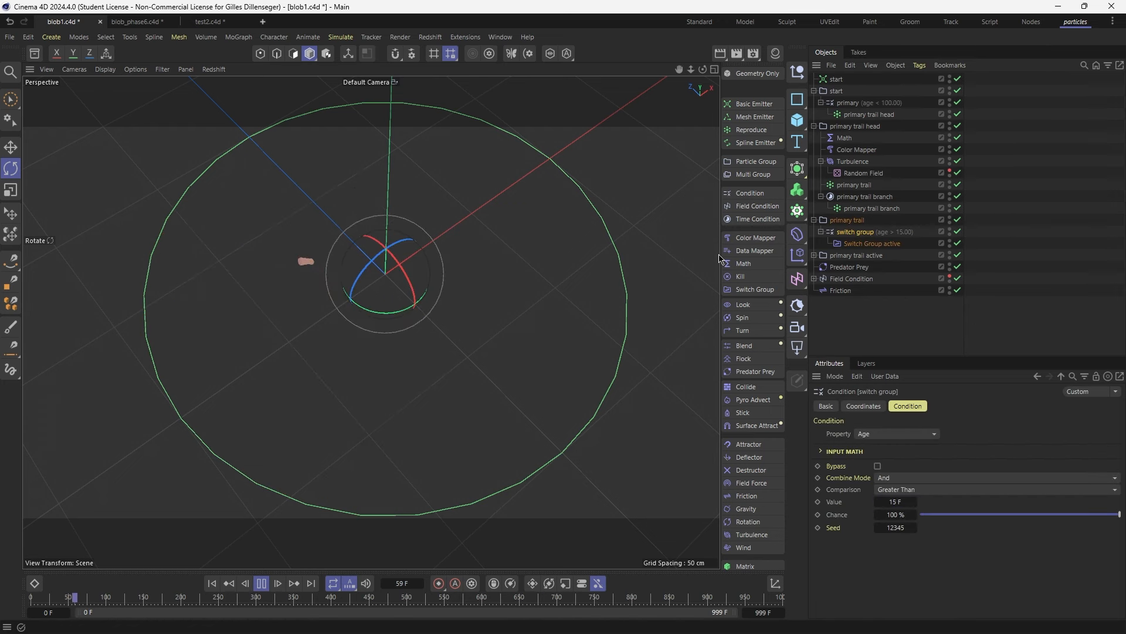
left_click(988, 242)
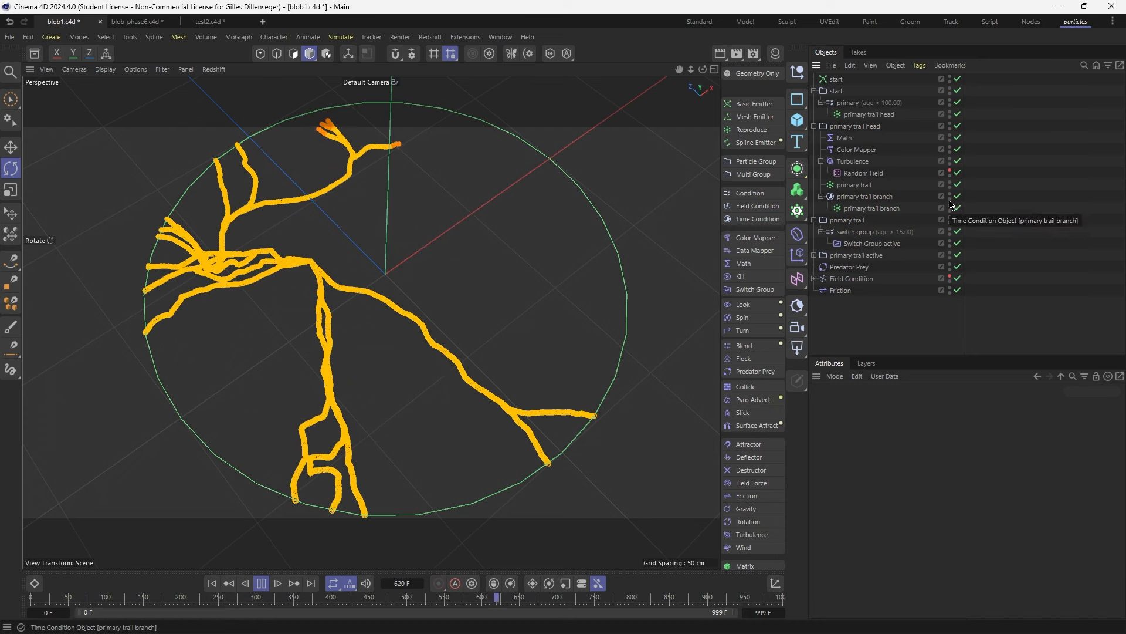
Disable the primary trail branch Time Condition and its Reproduce, and replay with the primary trail head Seed set to 12349
left_click(957, 208)
left_click(958, 196)
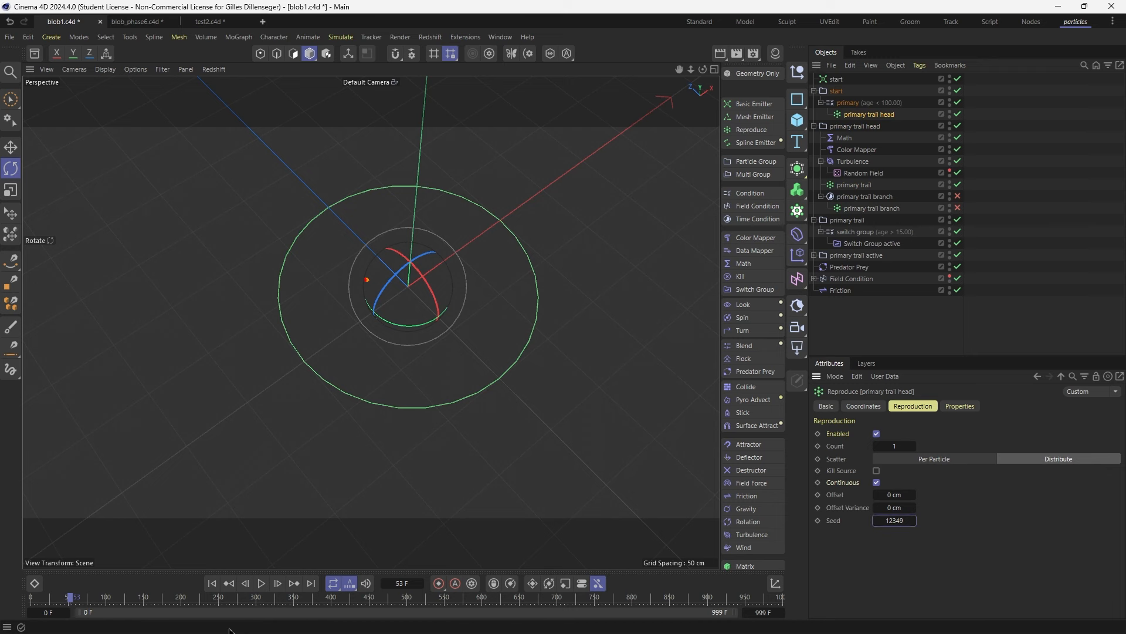
left_click(211, 583)
left_click(262, 583)
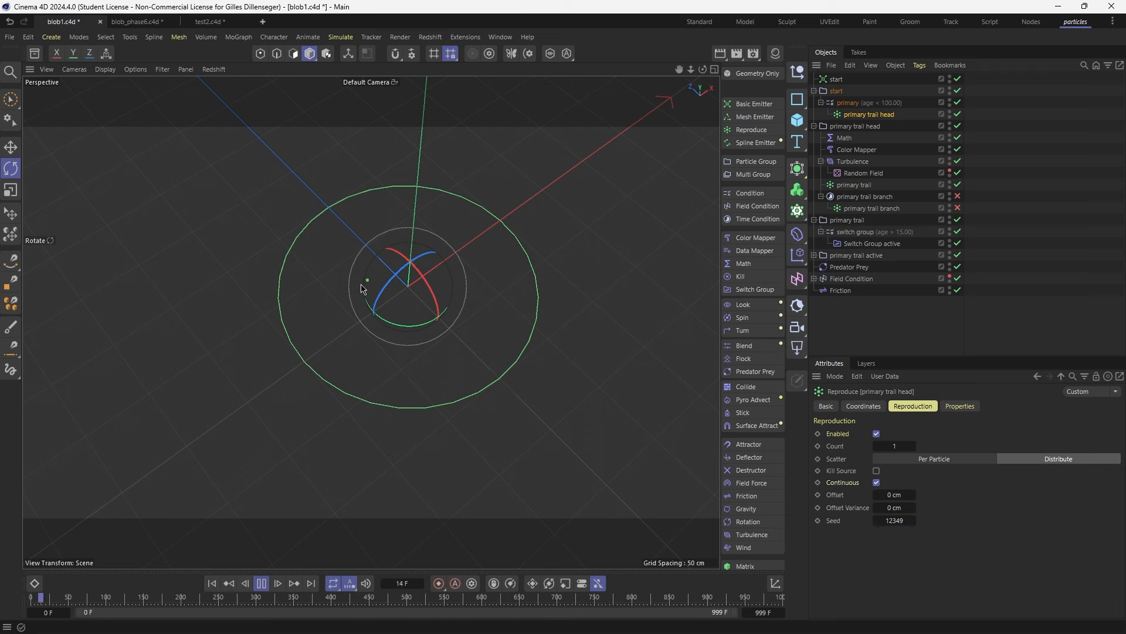
scroll(360, 284, "up", 5)
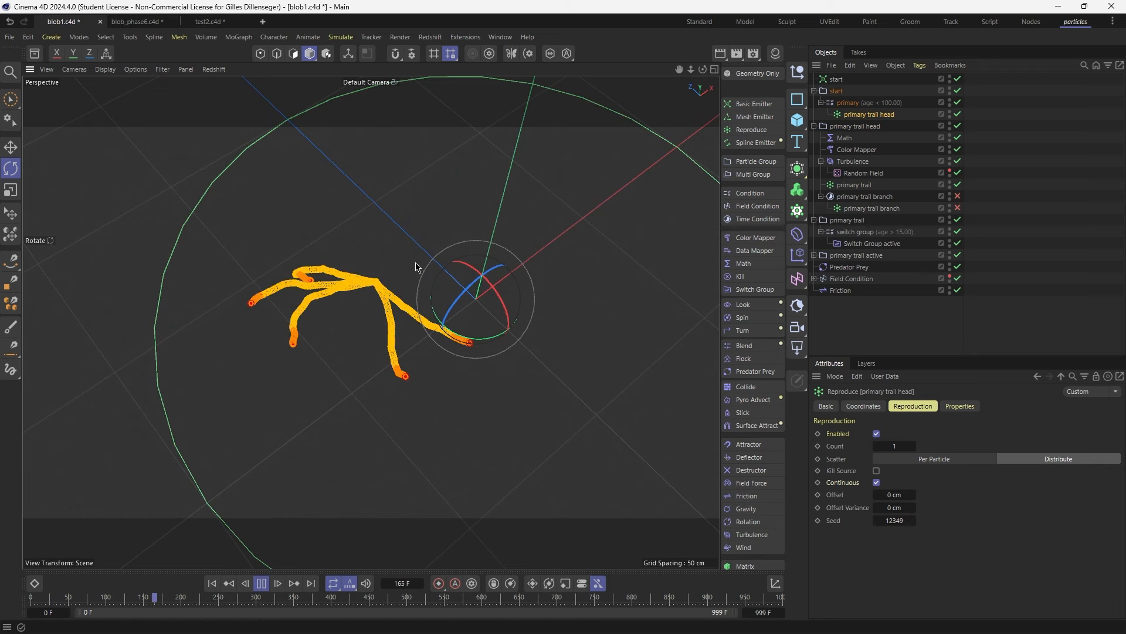
Display the noise preview of the Turbulence's Random Field in the viewport and review its View Settings and Direction
left_click(857, 162)
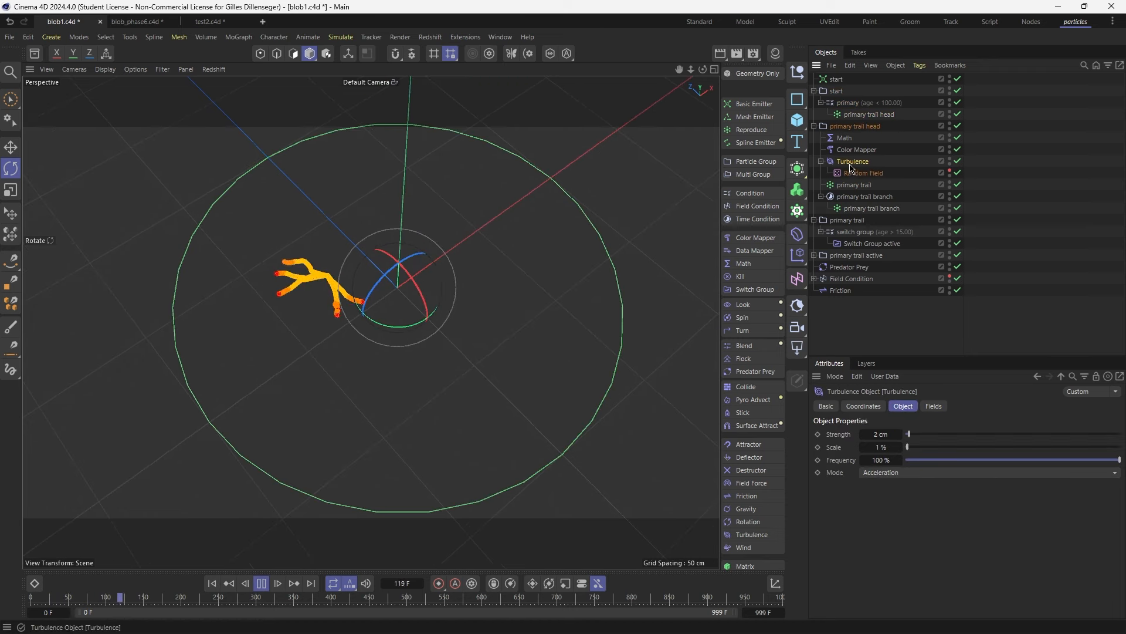
left_click(853, 173)
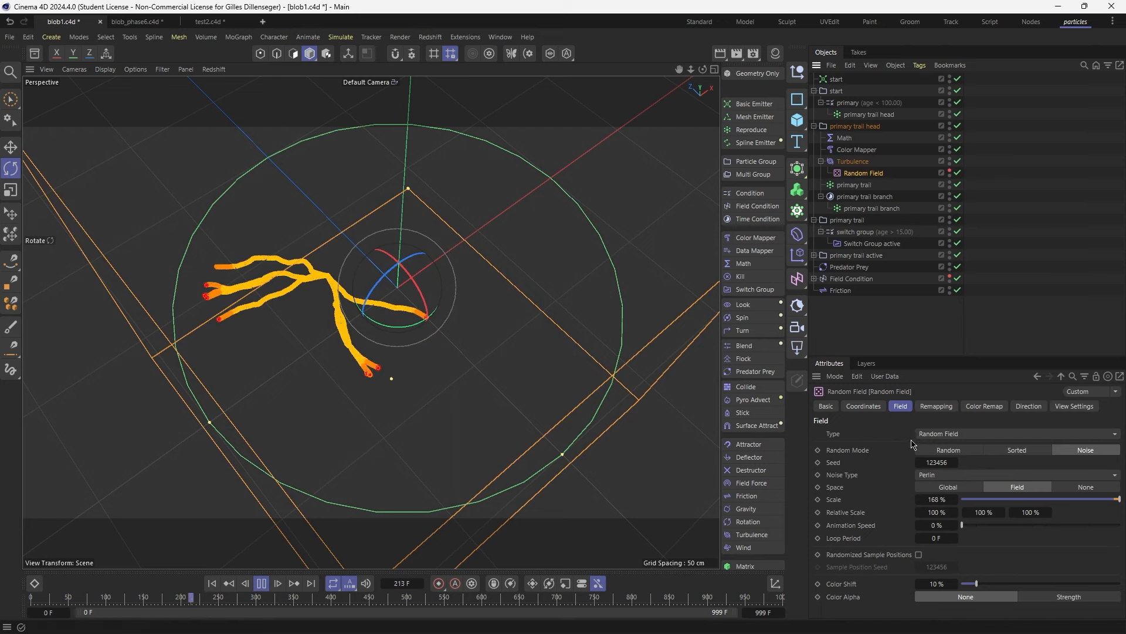
left_click(1029, 406)
left_click(1074, 406)
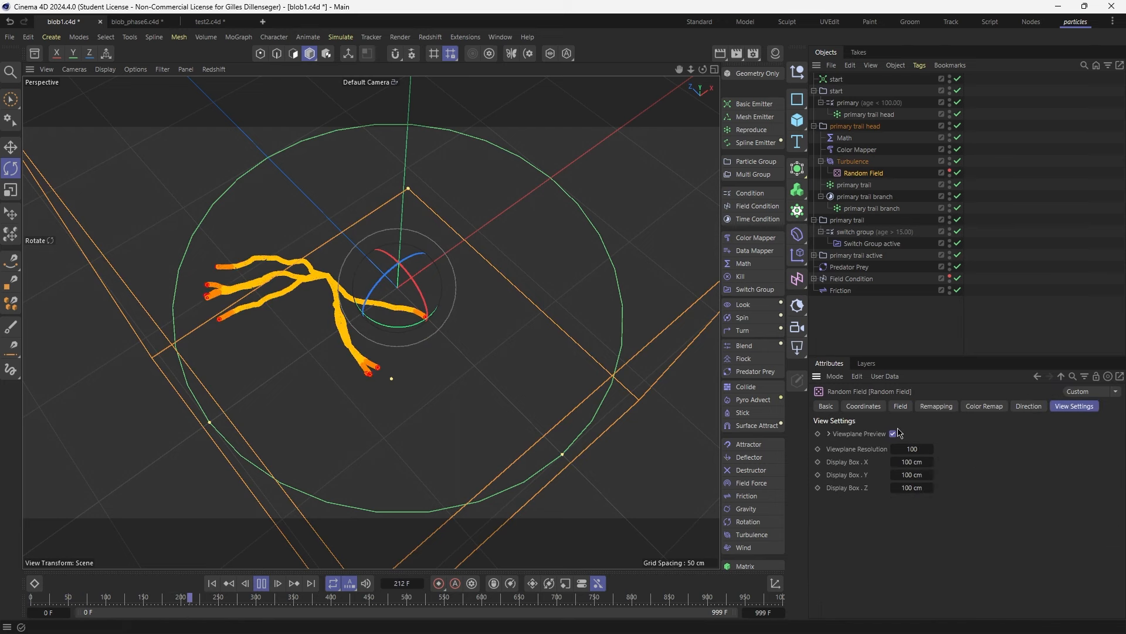
left_click(1031, 406)
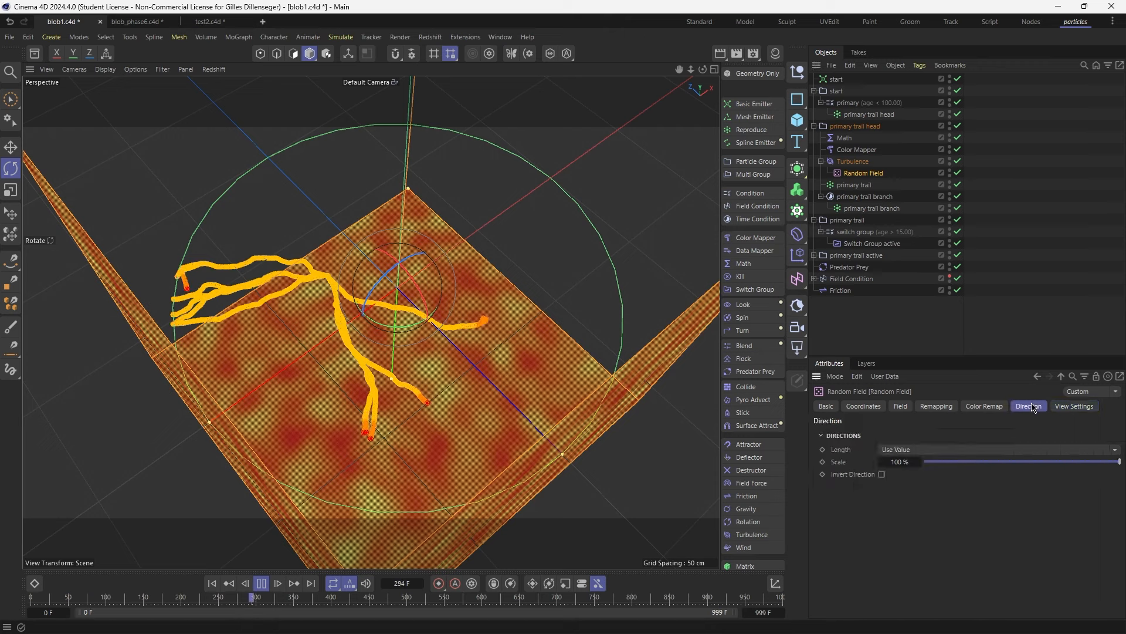
Set the Random Field's Noise Type to Stupi and Scale to 108 %, and hide its preview in the viewport
left_click(900, 406)
left_click(1018, 474)
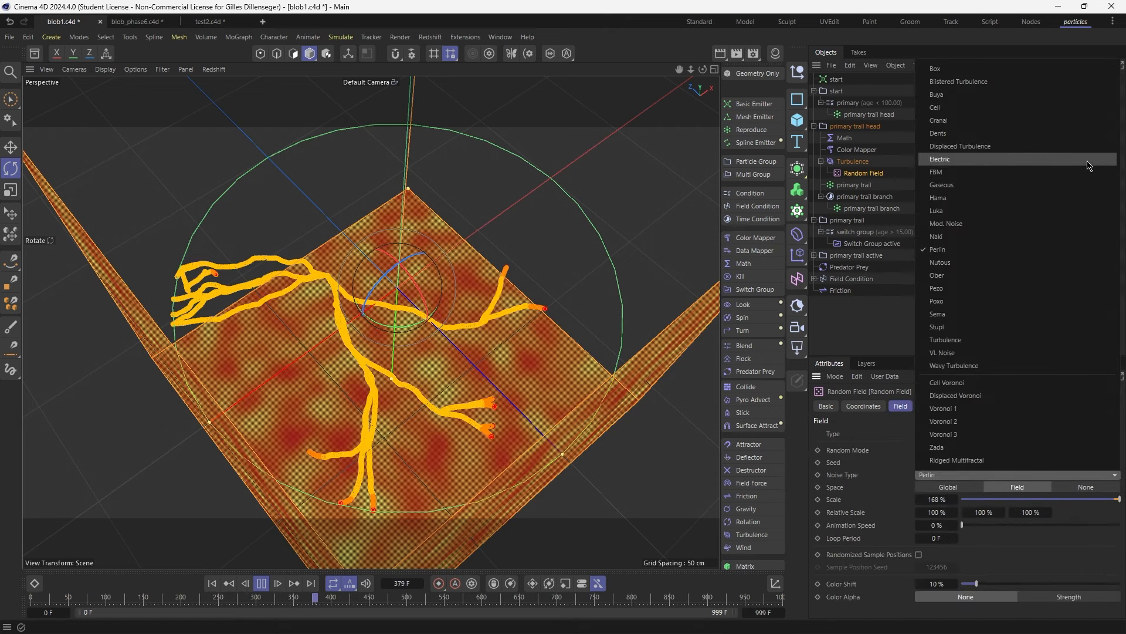
left_click(1034, 327)
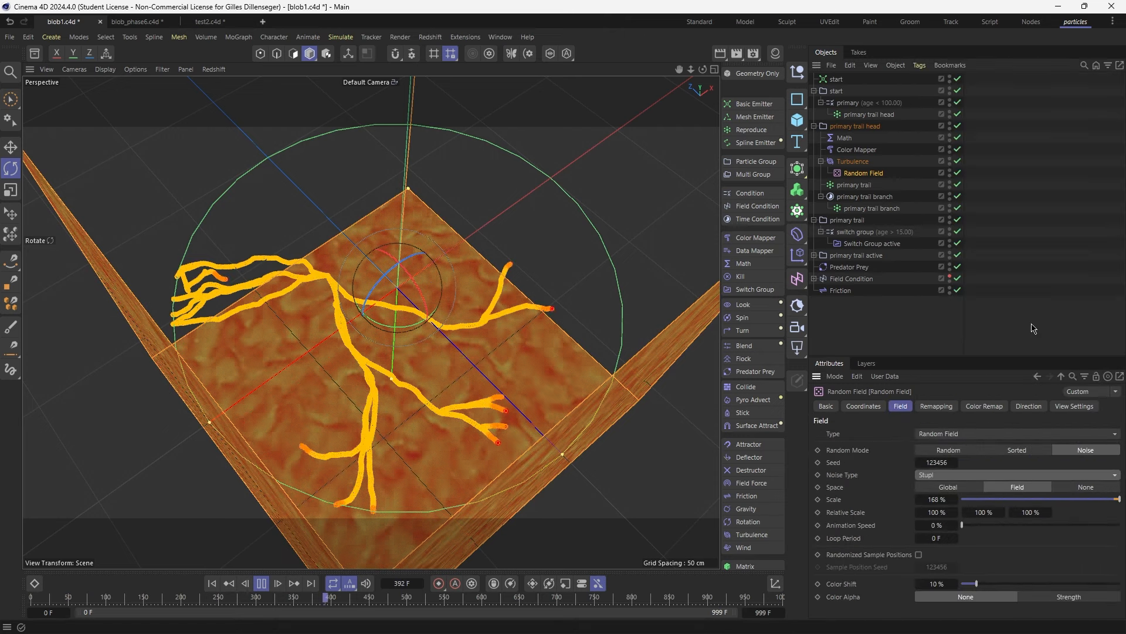
left_click_drag(933, 499, 920, 500)
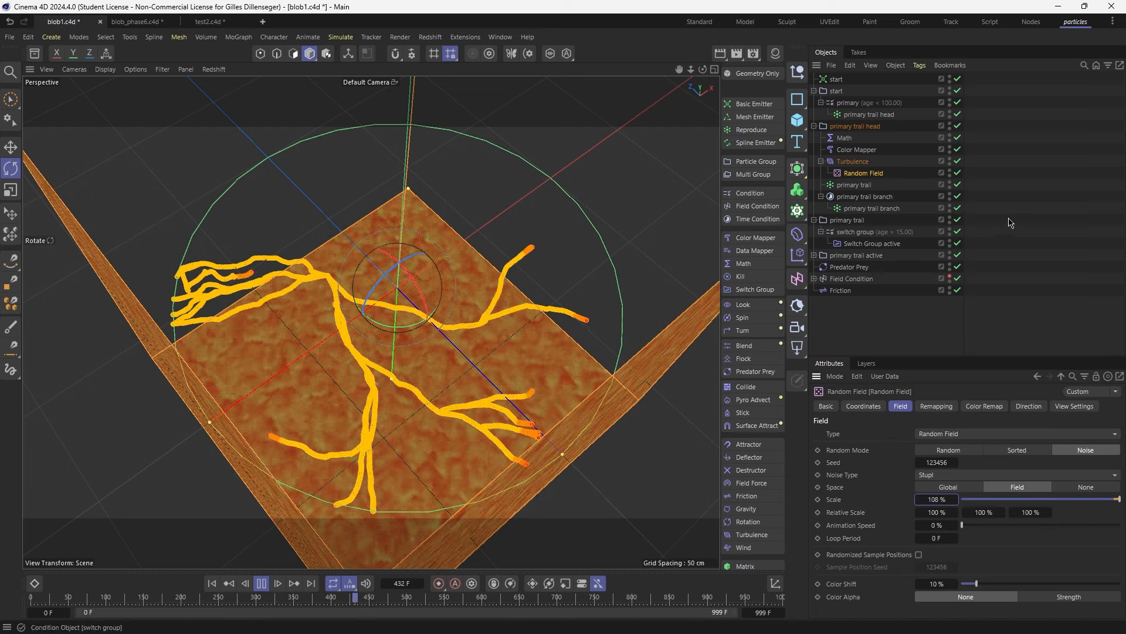
left_click(1011, 223)
left_click(950, 172)
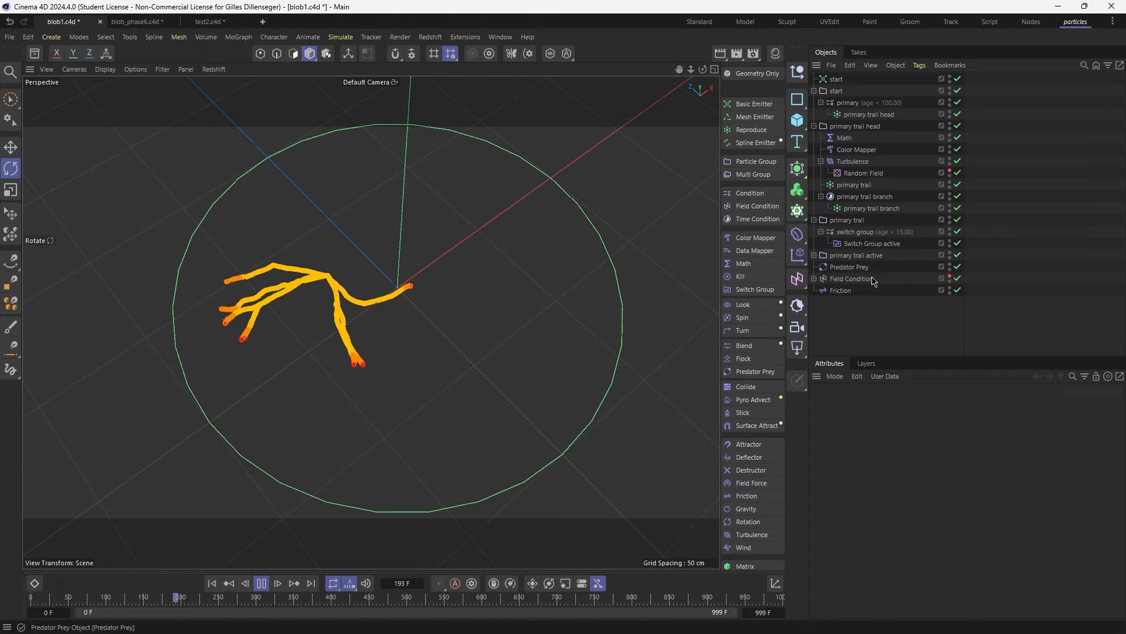
Add a Flock modifier and place it in the primary trail head group below Turbulence
left_click(743, 358)
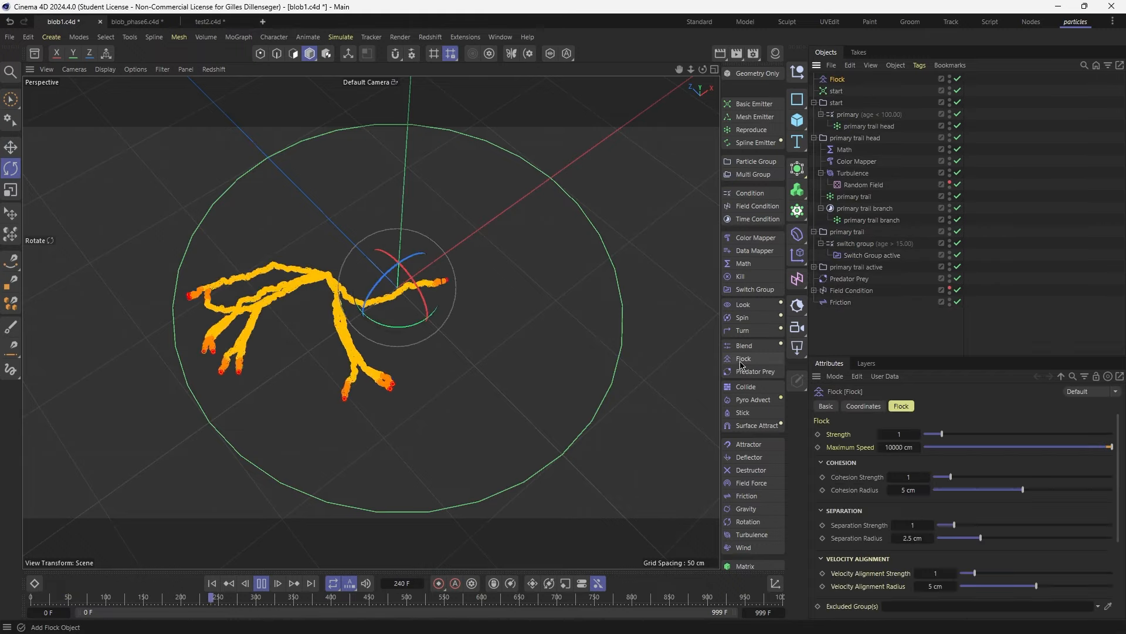
left_click(262, 584)
left_click(814, 103)
left_click_drag(831, 80, 845, 144)
left_click(821, 172)
left_click_drag(841, 156, 841, 155)
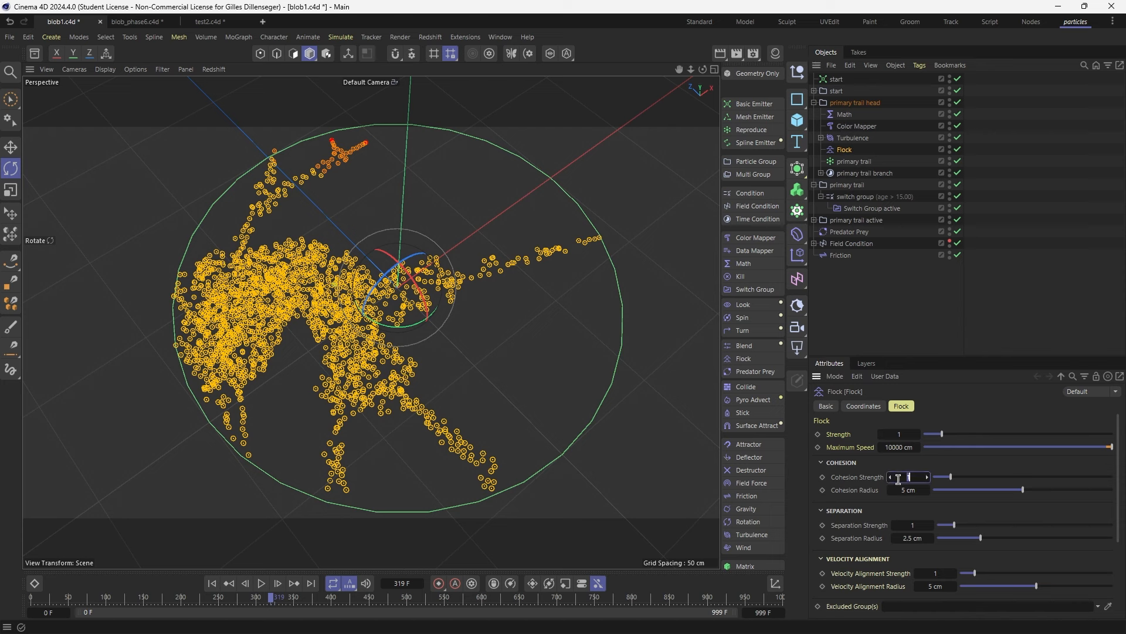
Set the Flock's Cohesion Strength and Radius to 0, Separation Strength to 0.1 and Separation Radius to 5 cm, and replay the simulation
key("Return")
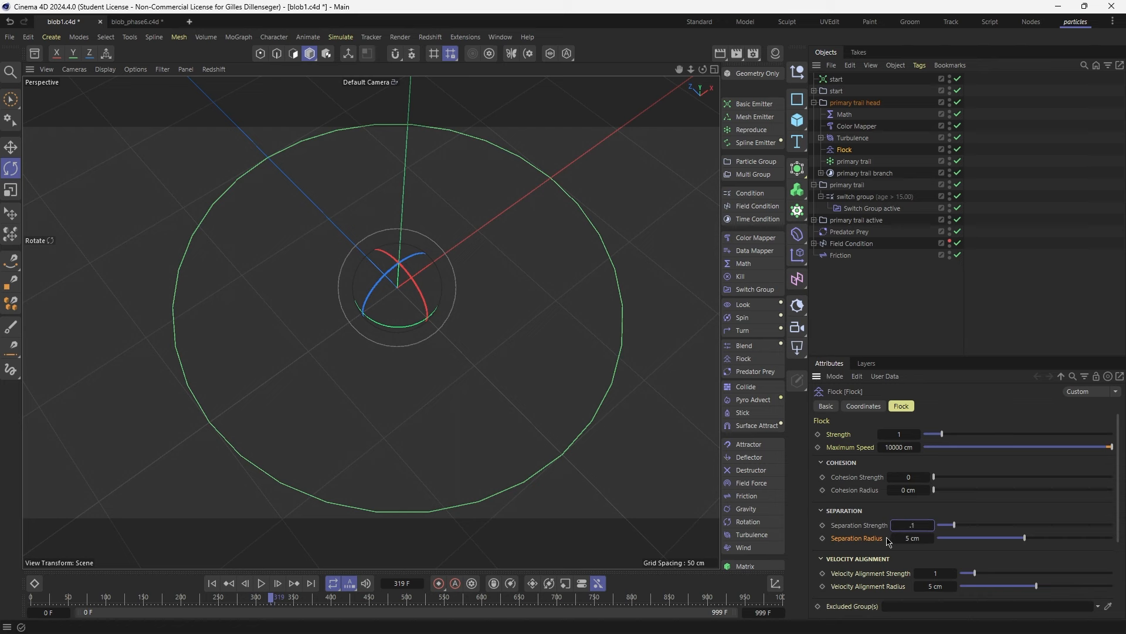
key("F8")
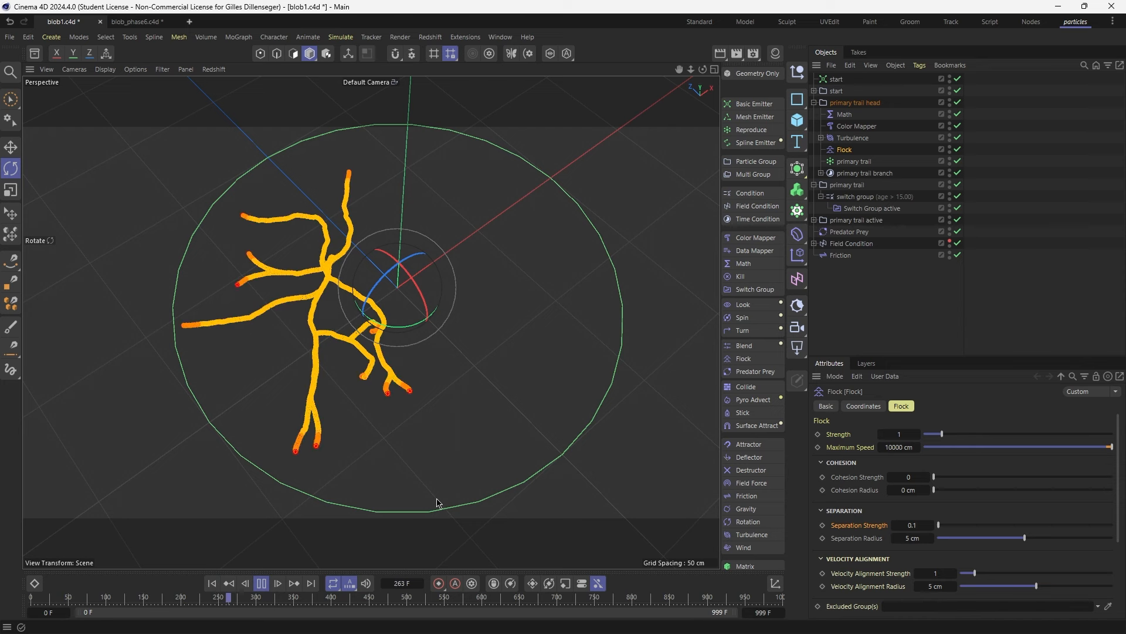
key("F8")
key("shift+f")
Add a Condition based on Age to the primary trail head group and nest the Flock modifier under it
left_click(750, 193)
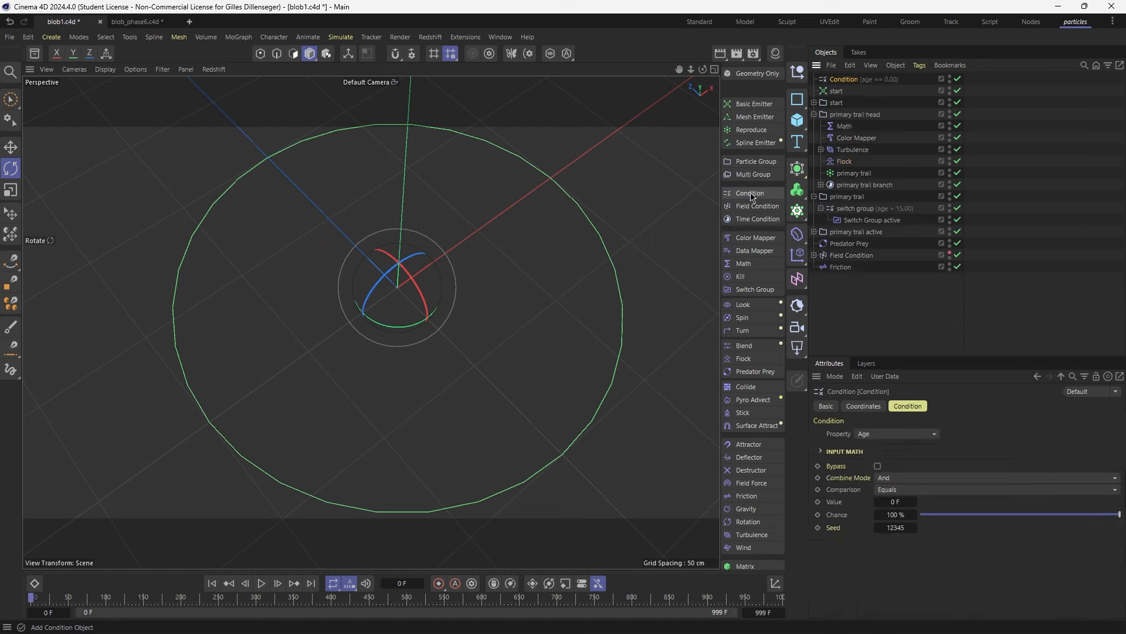
left_click_drag(845, 79, 852, 151)
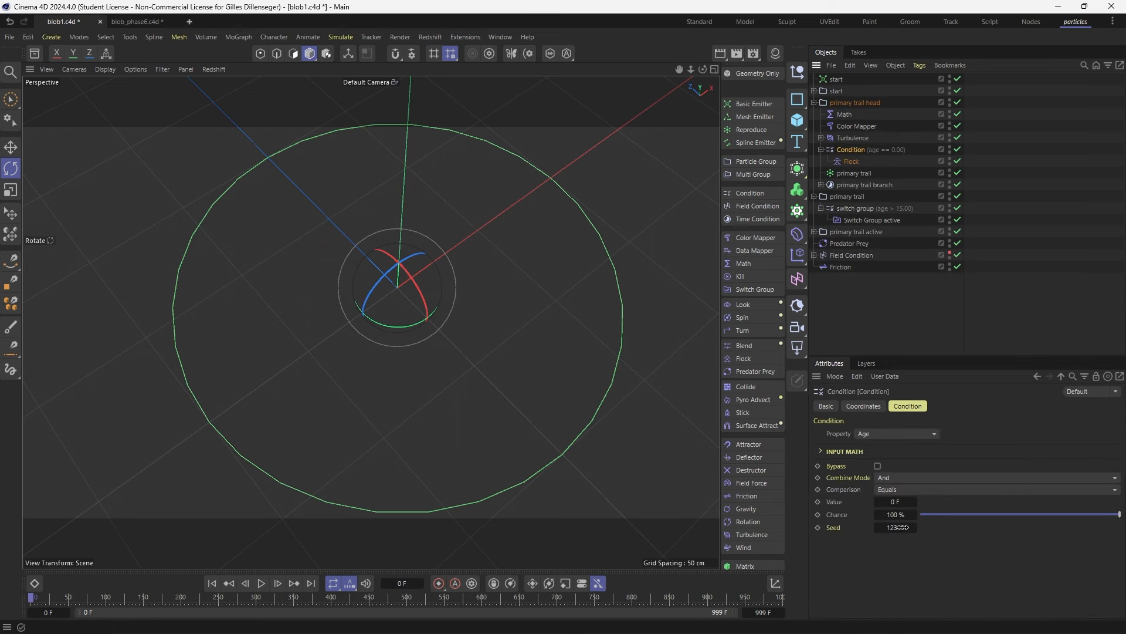
left_click(933, 434)
left_click(968, 461)
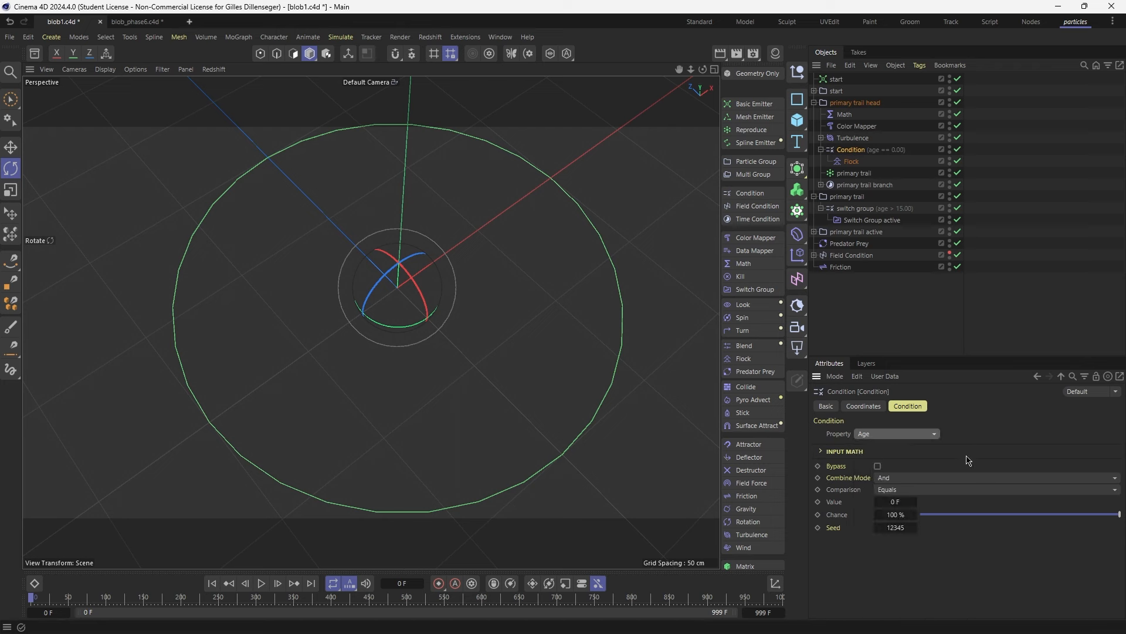
Set the Flock's Condition to Greater Than with a Value of 100 F and play the simulation
left_click(914, 490)
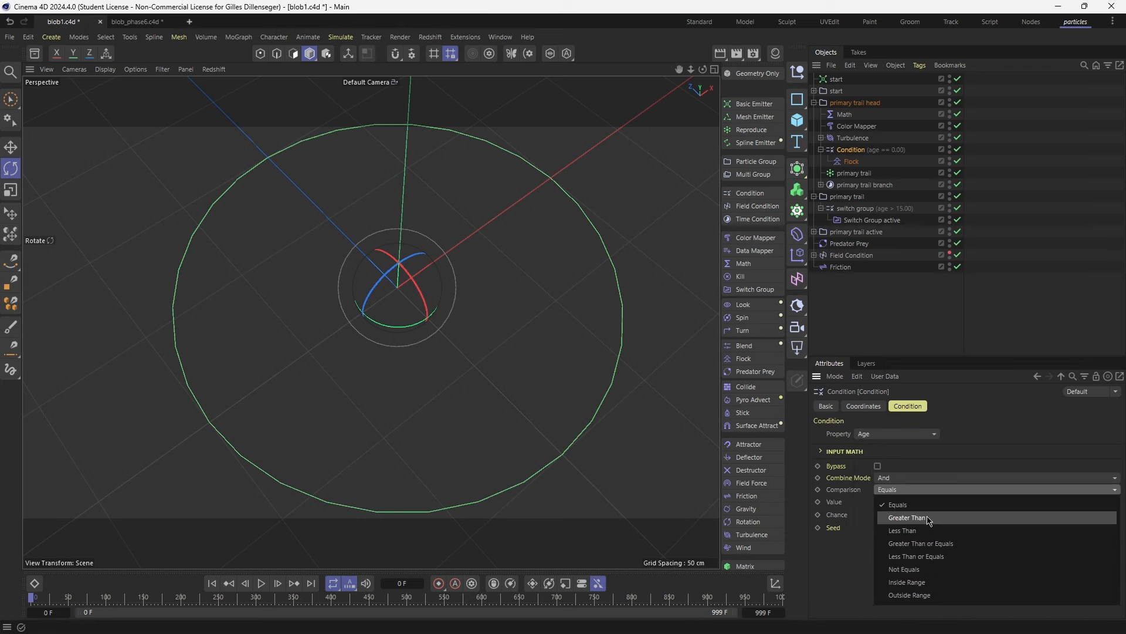
left_click(928, 519)
left_click(885, 502)
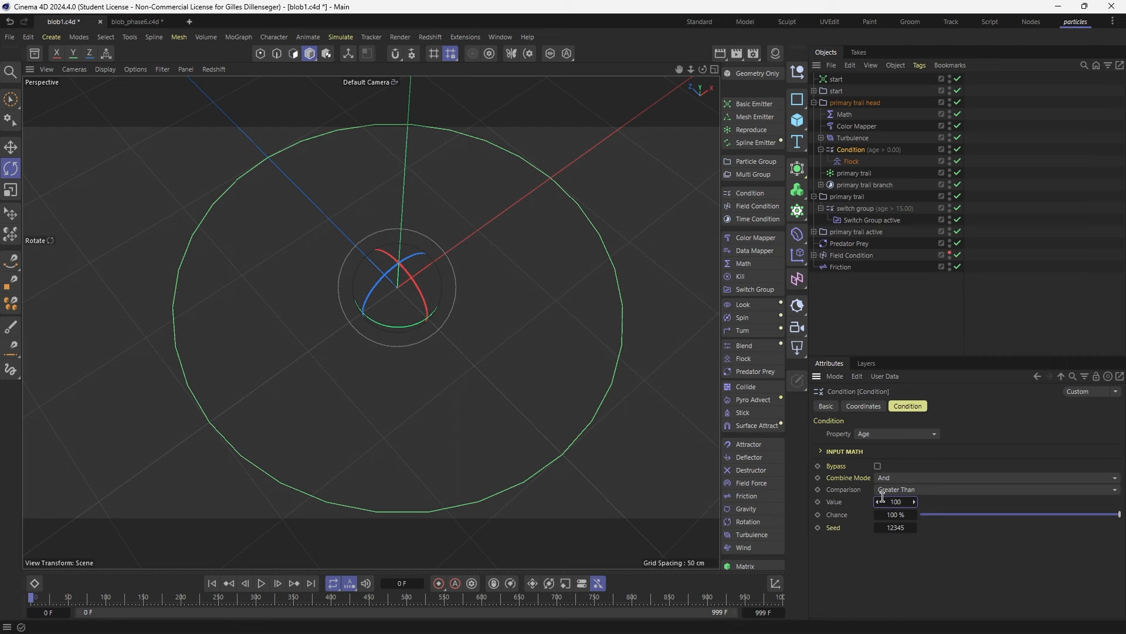
left_click(959, 302)
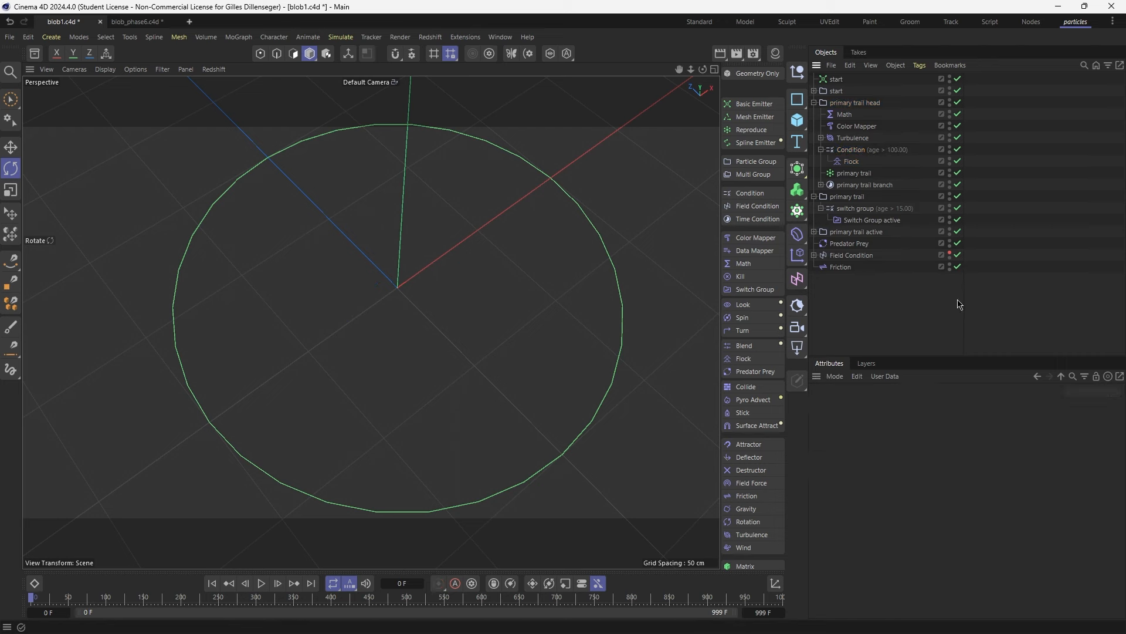
left_click(262, 583)
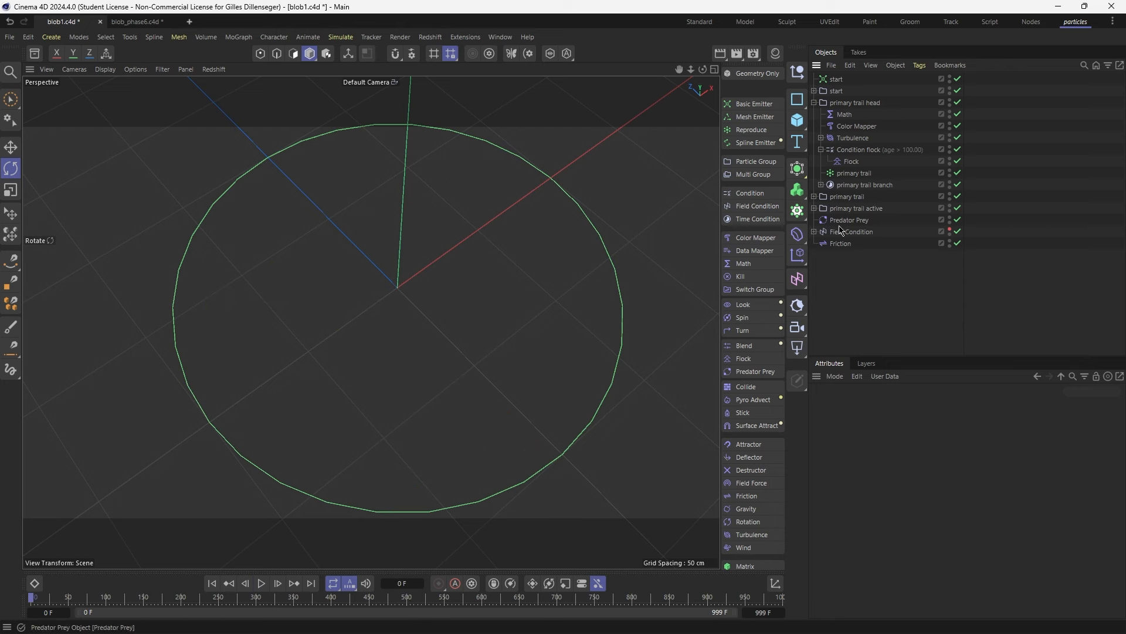
Collapse the primary trail head group and expand the primary trail and primary trail active groups
left_click(815, 103)
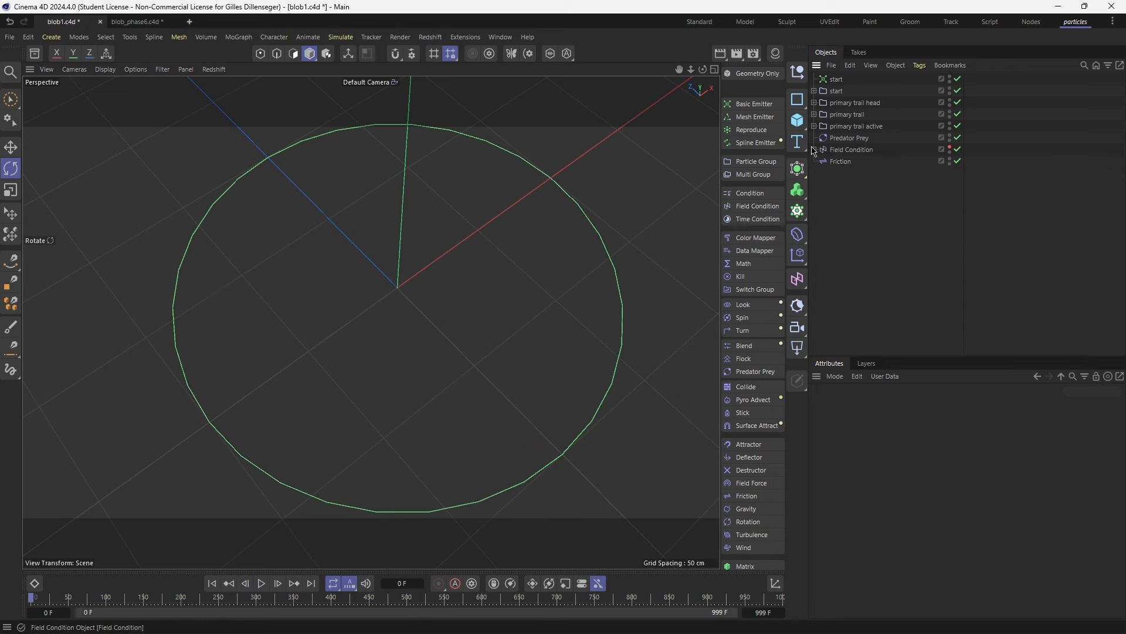
left_click(847, 115)
left_click(815, 115)
left_click(815, 150)
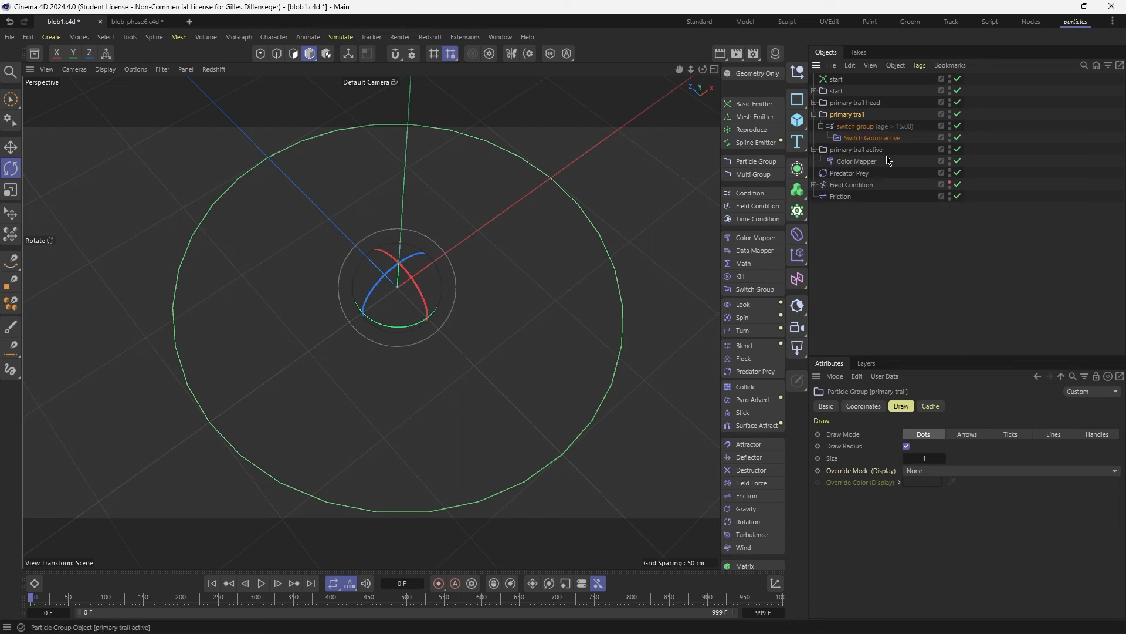
left_click(861, 301)
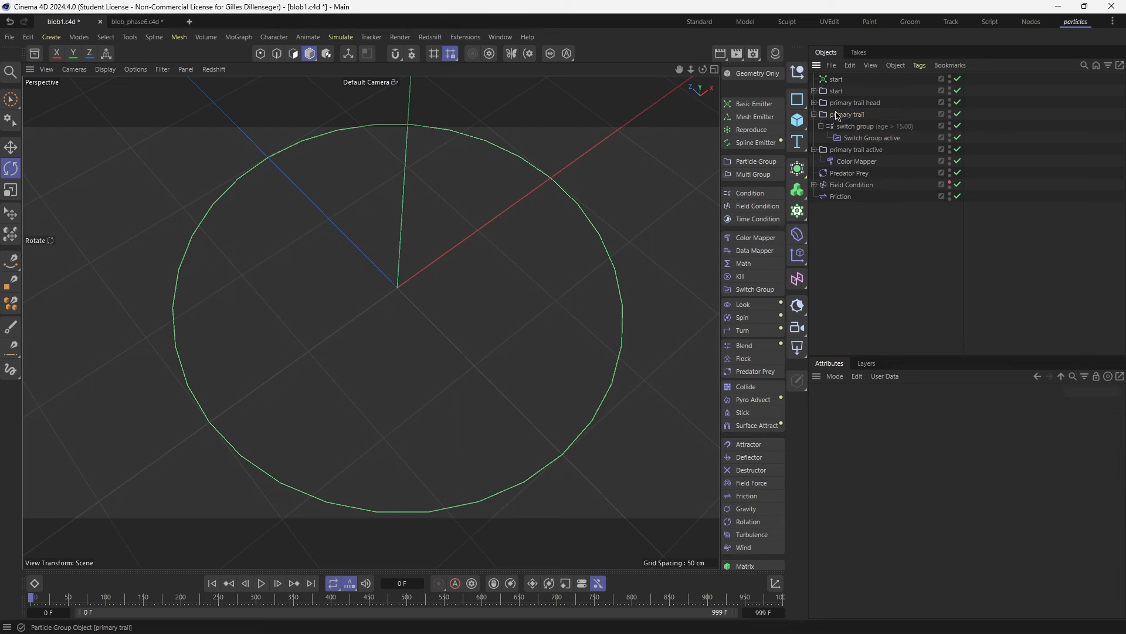
Add a Particle Group between primary trail and primary trail active, and copy the switch group Condition into it
left_click(856, 126)
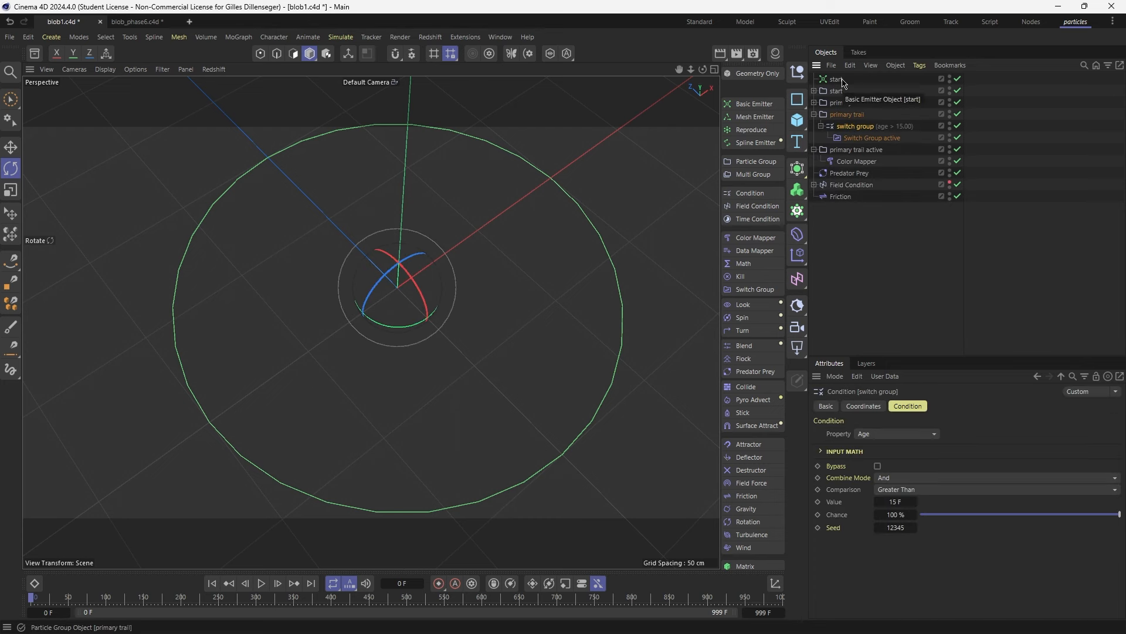
left_click(766, 164)
left_click_drag(832, 156, 852, 151)
Rename primary trail's Switch Group to Switch Group kill and the new group to Particle Group kill
left_click(857, 140)
double_click(857, 140)
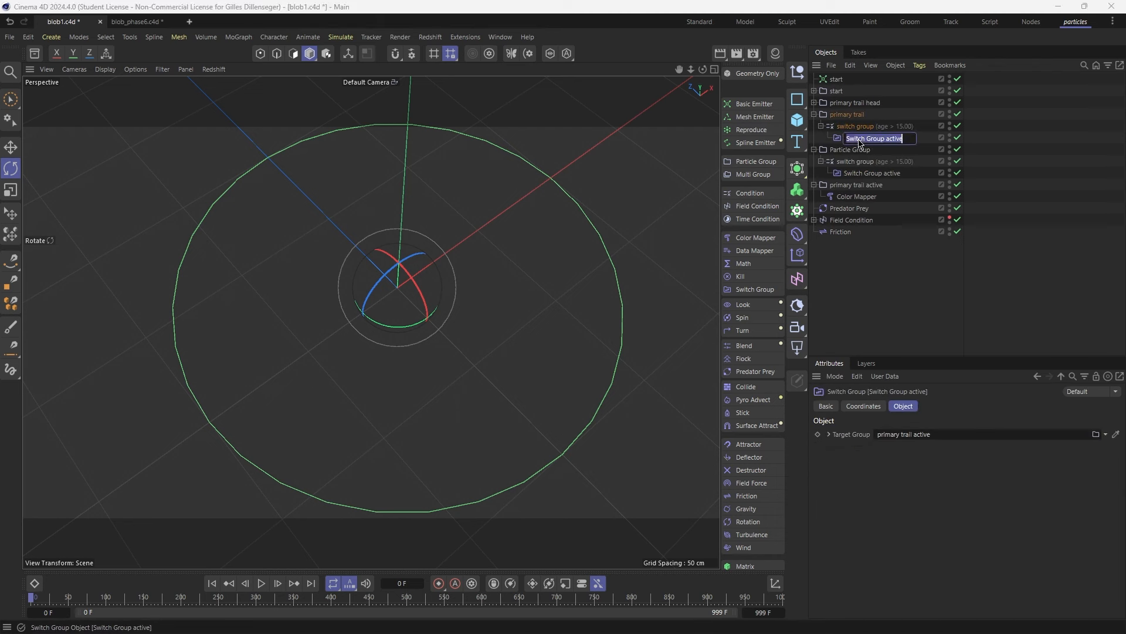
key("End")
key("ctrl+BackSpace")
type("kill")
key("Return")
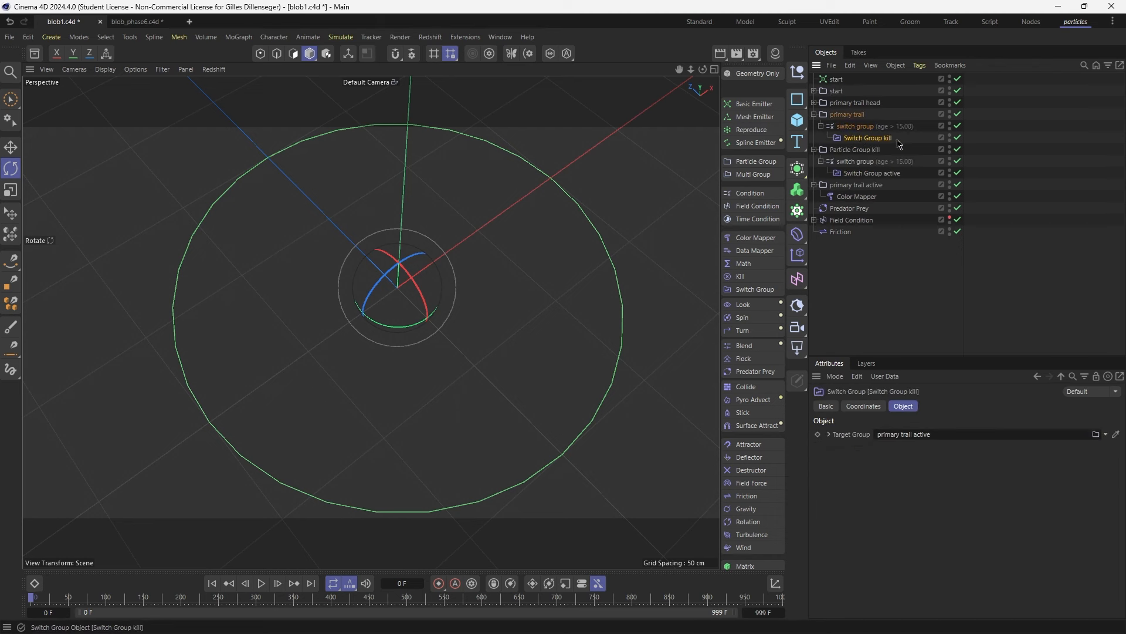
Set the Target Group of Switch Group kill to Particle Group kill and check the target of Switch Group active
left_click(855, 151)
left_click_drag(917, 427, 916, 433)
left_click(861, 172)
left_click_drag(855, 186, 917, 449)
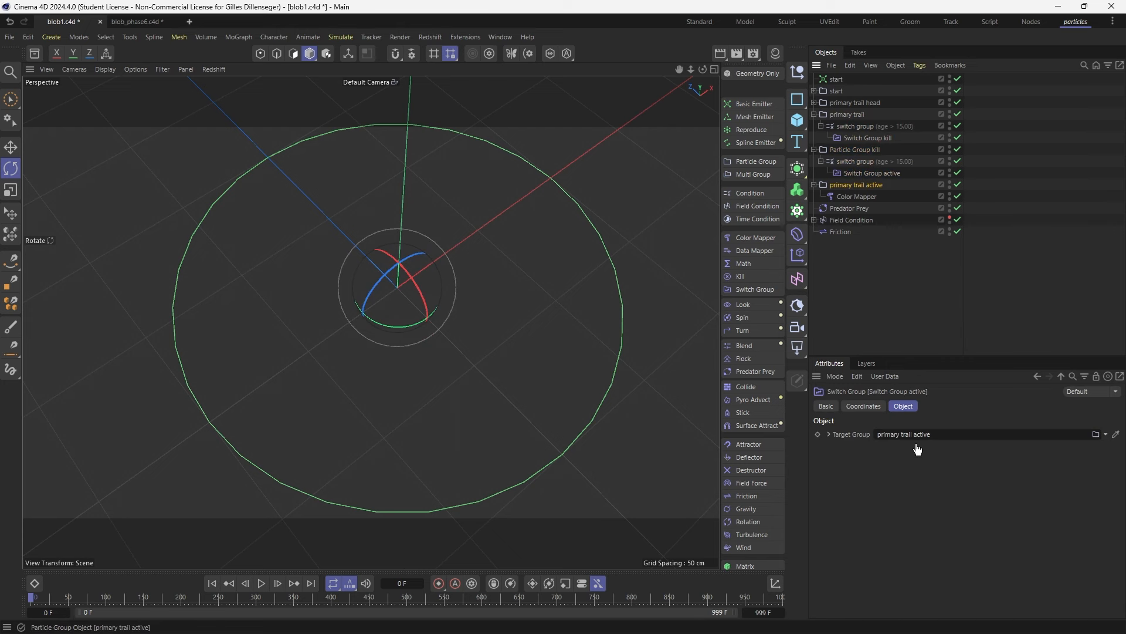
Copy primary trail active's Color Mapper into Particle Group kill and change its gradient color to cyan
left_click_drag(857, 197, 856, 167, "ctrl")
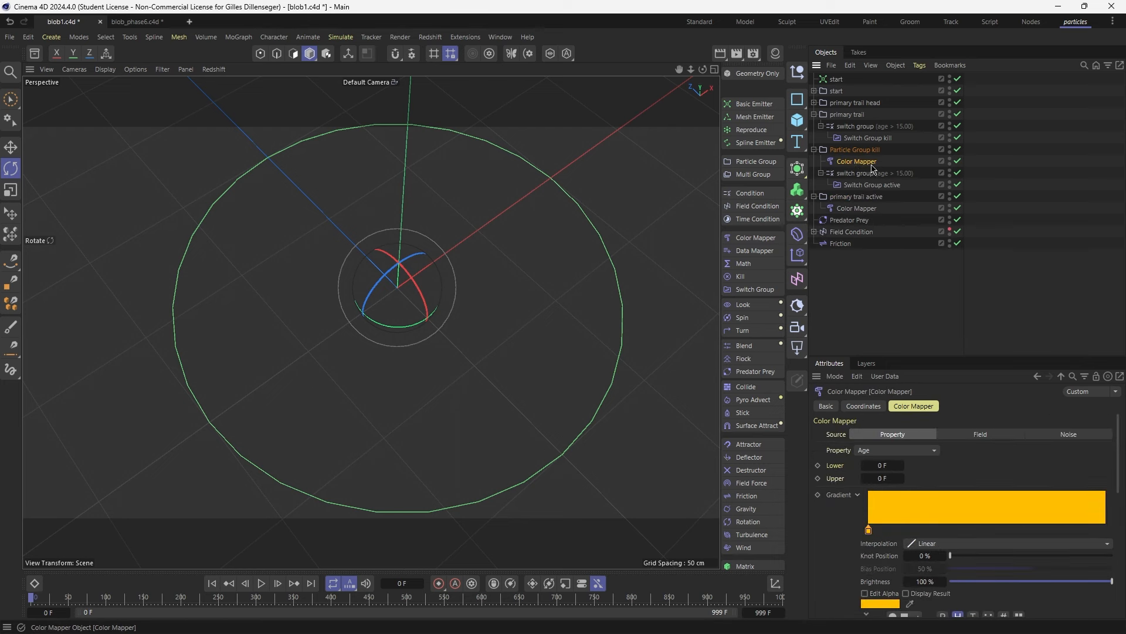
double_click(868, 530)
left_click(893, 551)
left_click(916, 598)
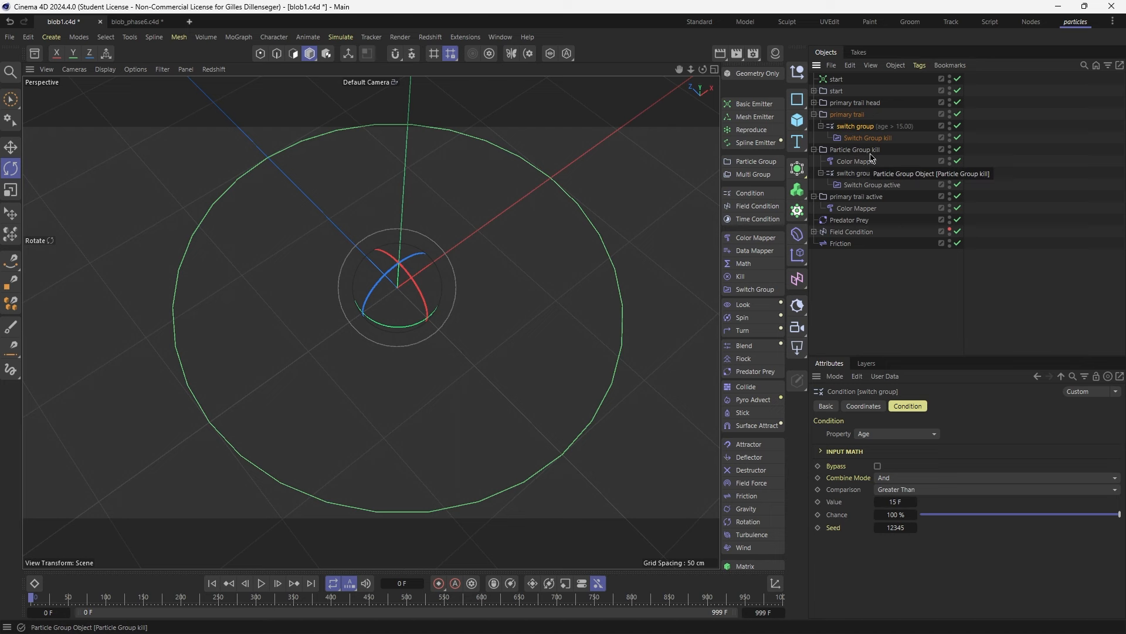
Set the switch group Condition in Particle Group kill to a Value of 17 F and play the simulation
left_click(857, 173)
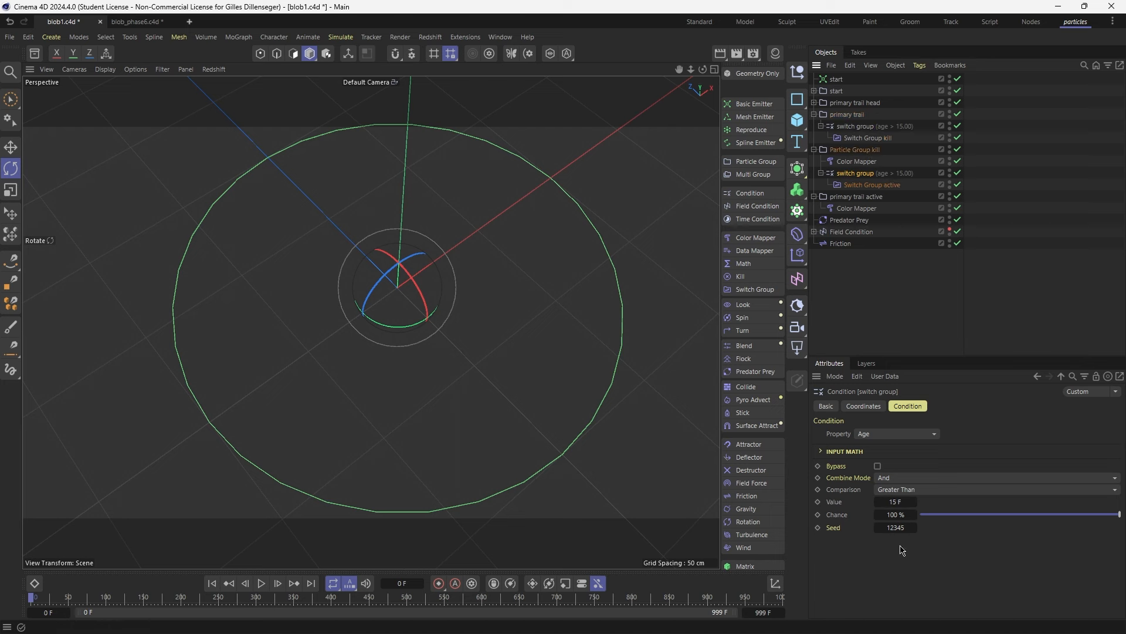
double_click(898, 504)
type("10")
key("Return")
left_click(862, 185)
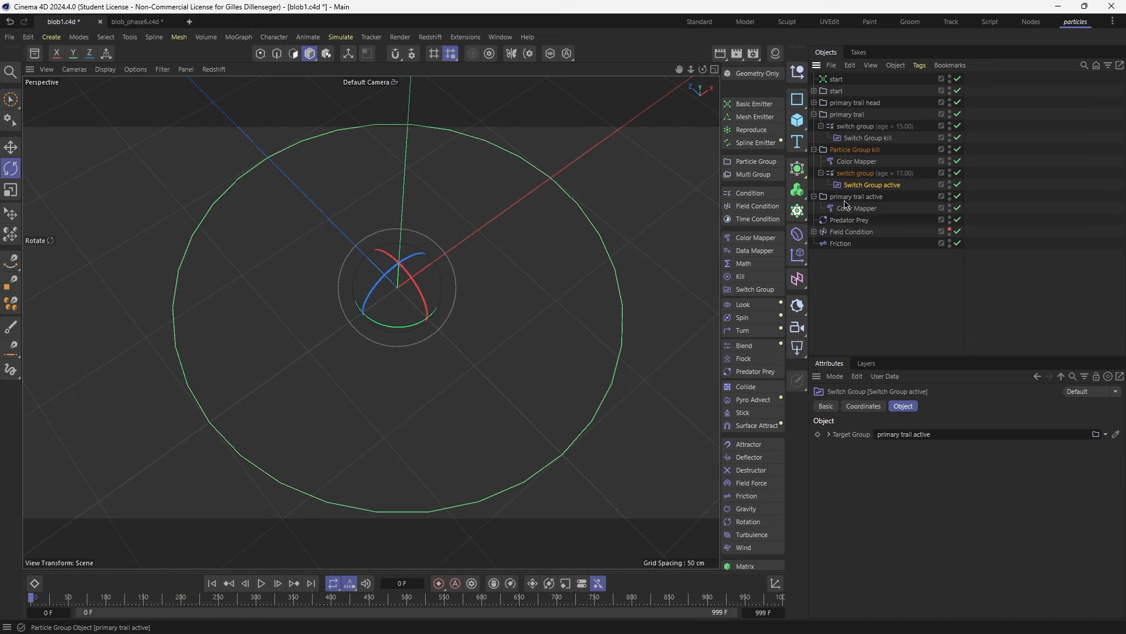
left_click(860, 319)
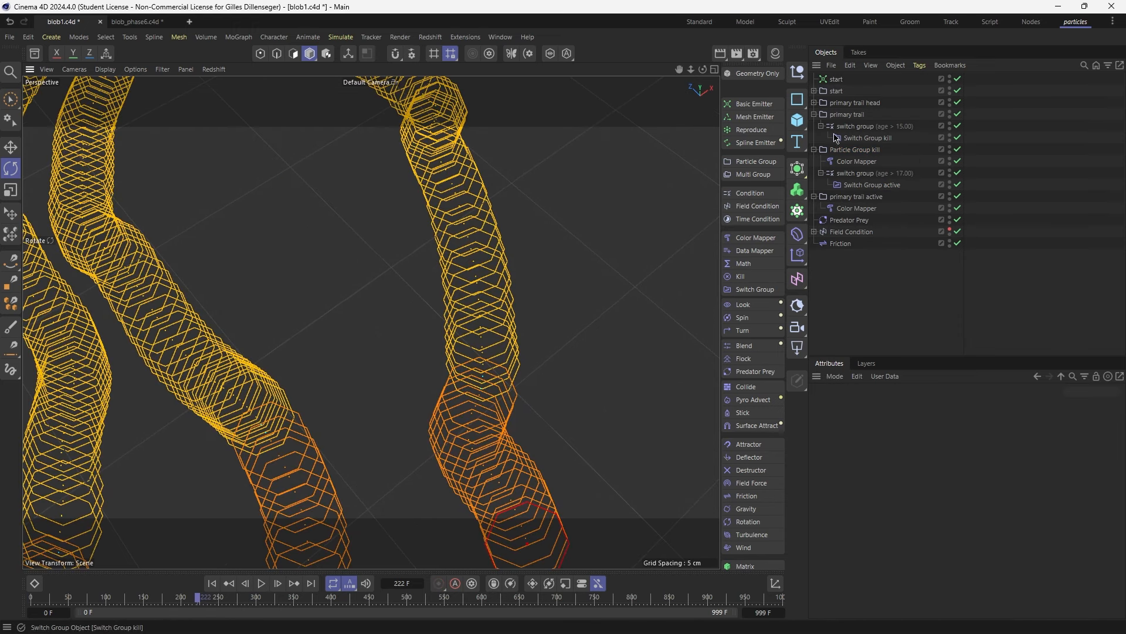
Check the target of Switch Group kill and enable Draw Radius for Particle Group kill
left_click(862, 139)
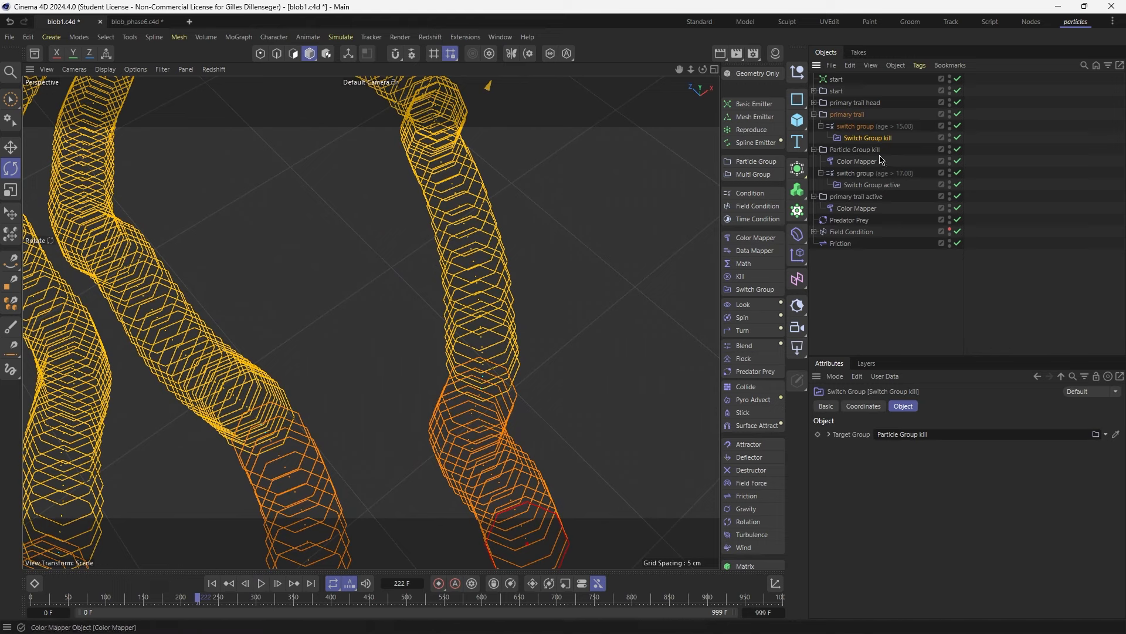
left_click(857, 150)
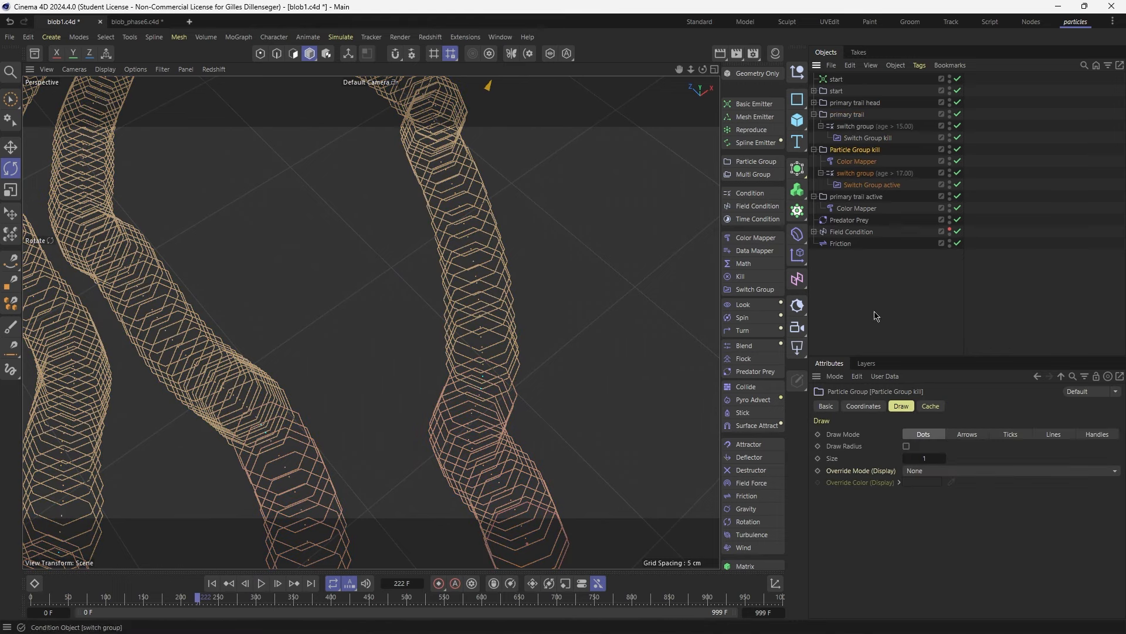
left_click(906, 448)
scroll(493, 353, "down", 5)
middle_click_drag(492, 353, 482, 350, "alt")
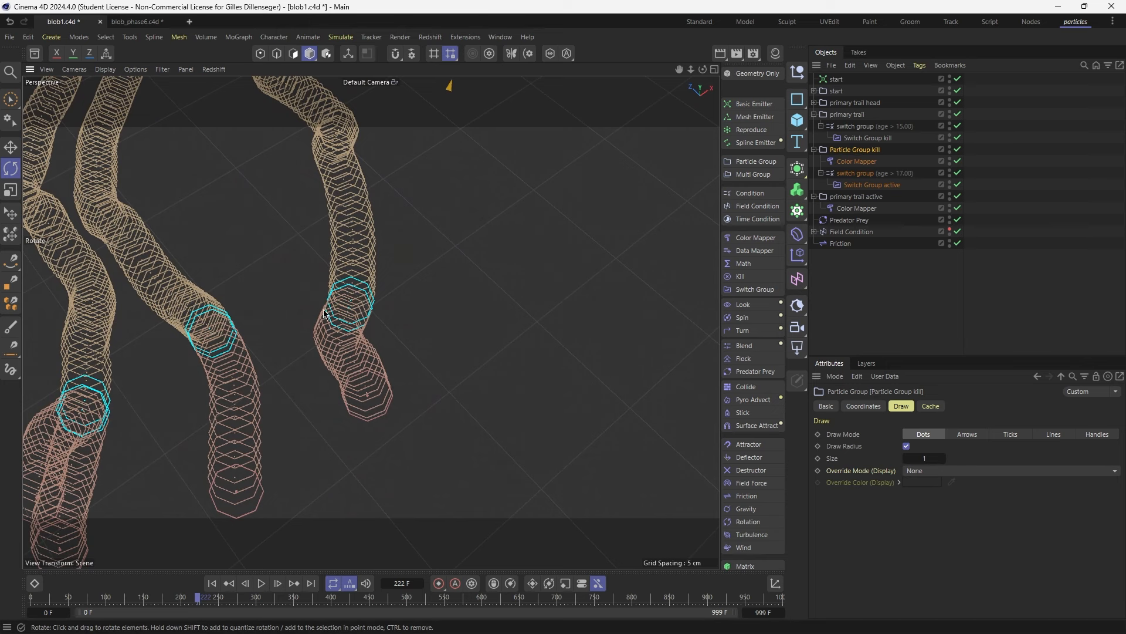
Set the Value of Particle Group kill's switch group Condition to 16 F and inspect the branches
left_click(851, 175)
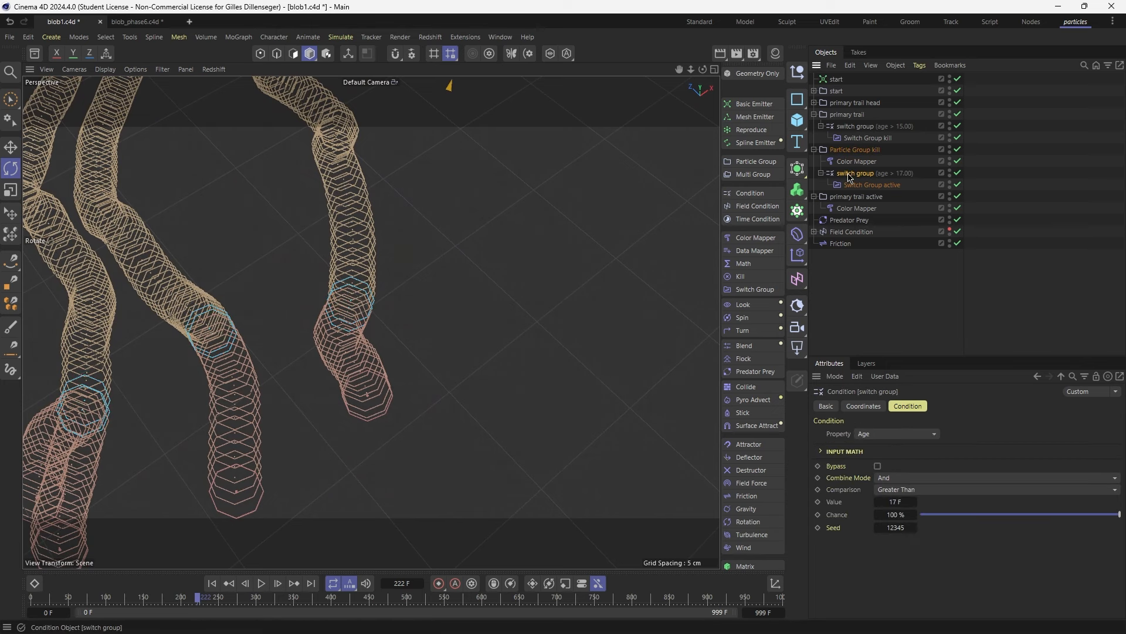
left_click(886, 503)
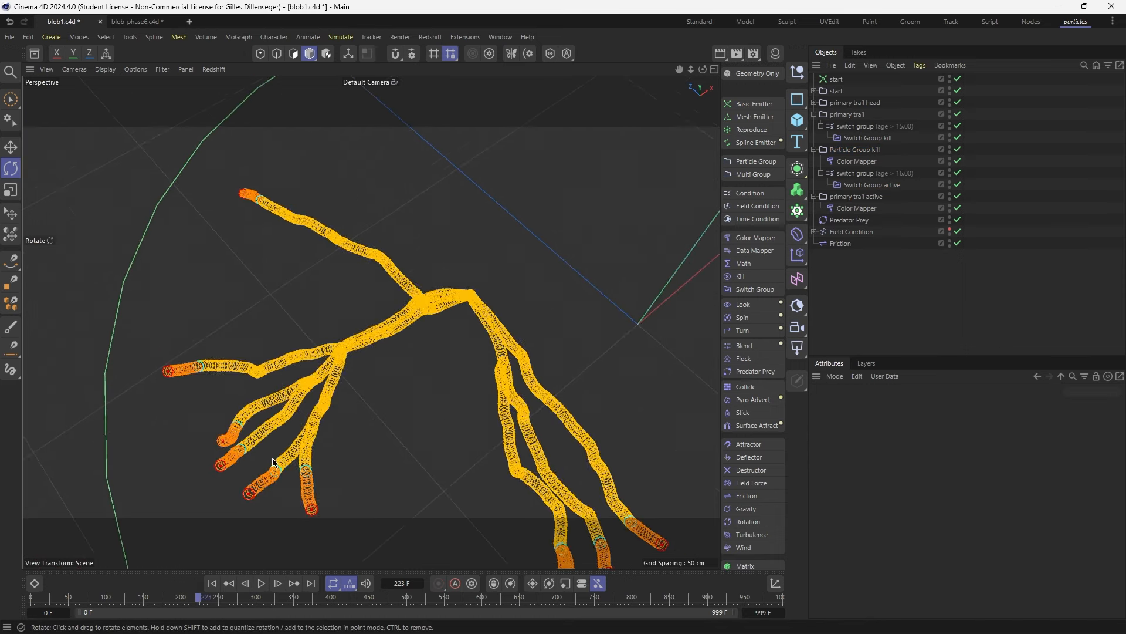
left_click_drag(382, 433, 374, 393, "alt")
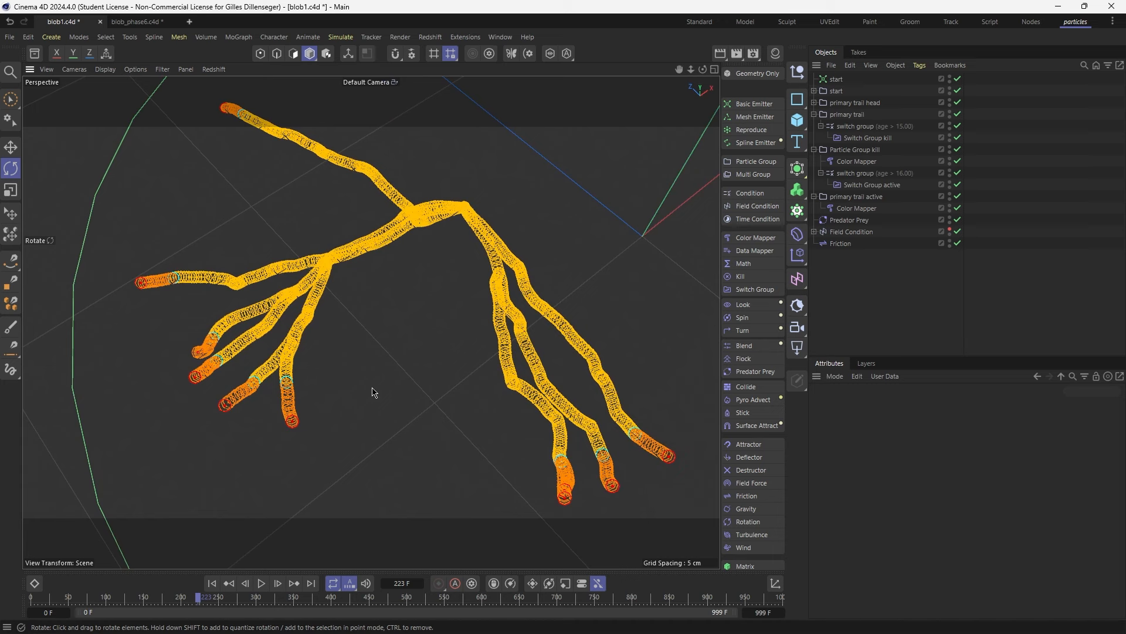
Add a Field Condition and place it in the primary trail head group directly below Condition flock
left_click(753, 211)
left_click(815, 126)
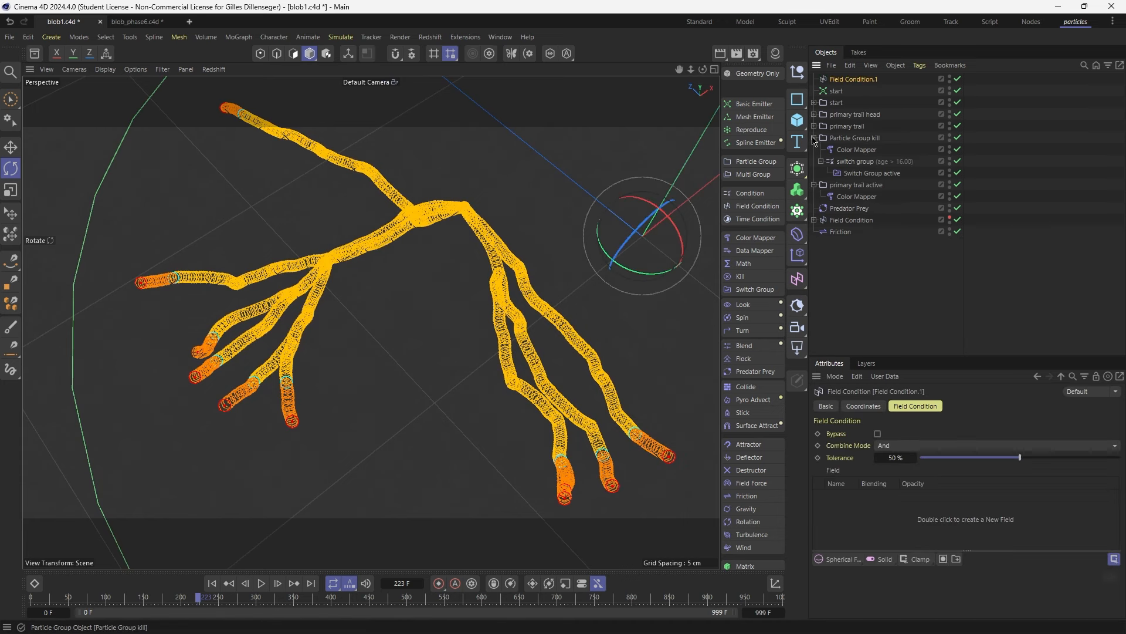
left_click(814, 138)
left_click(815, 127)
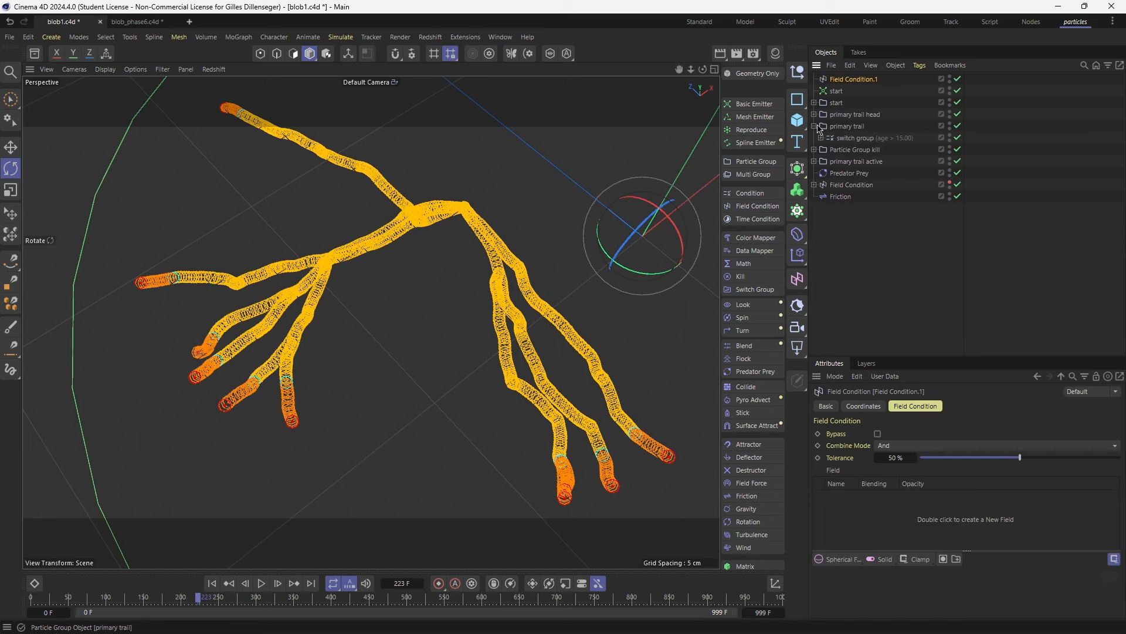
left_click(815, 126)
left_click(855, 115)
left_click(814, 115)
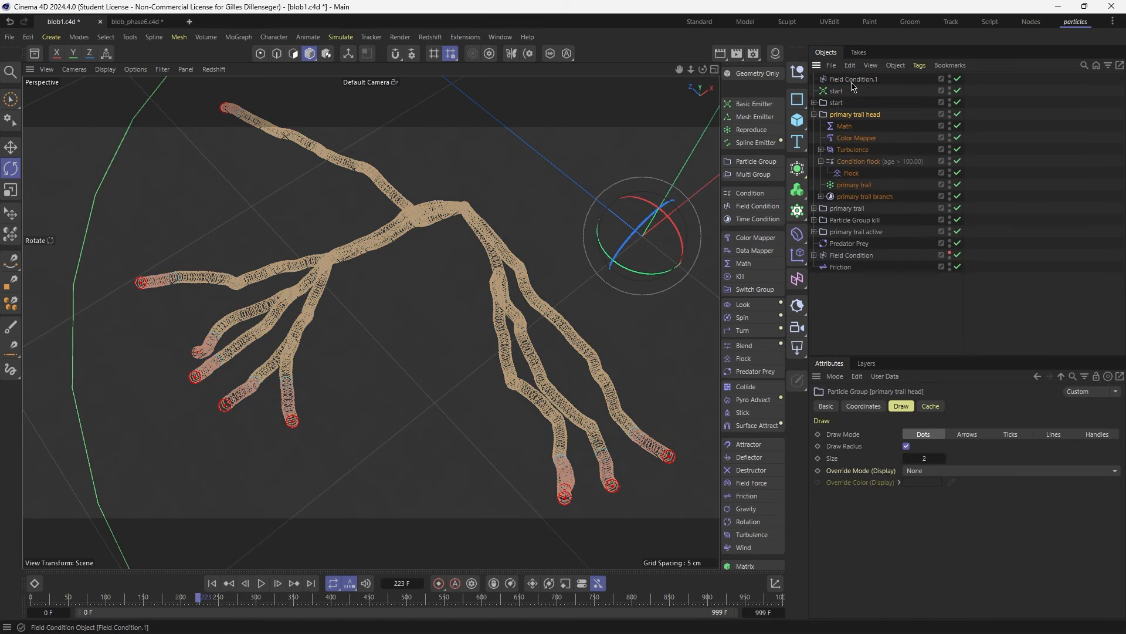
left_click_drag(853, 82, 863, 170)
Rename the new Field Condition as kill condition slow
double_click(862, 159)
type("kill c")
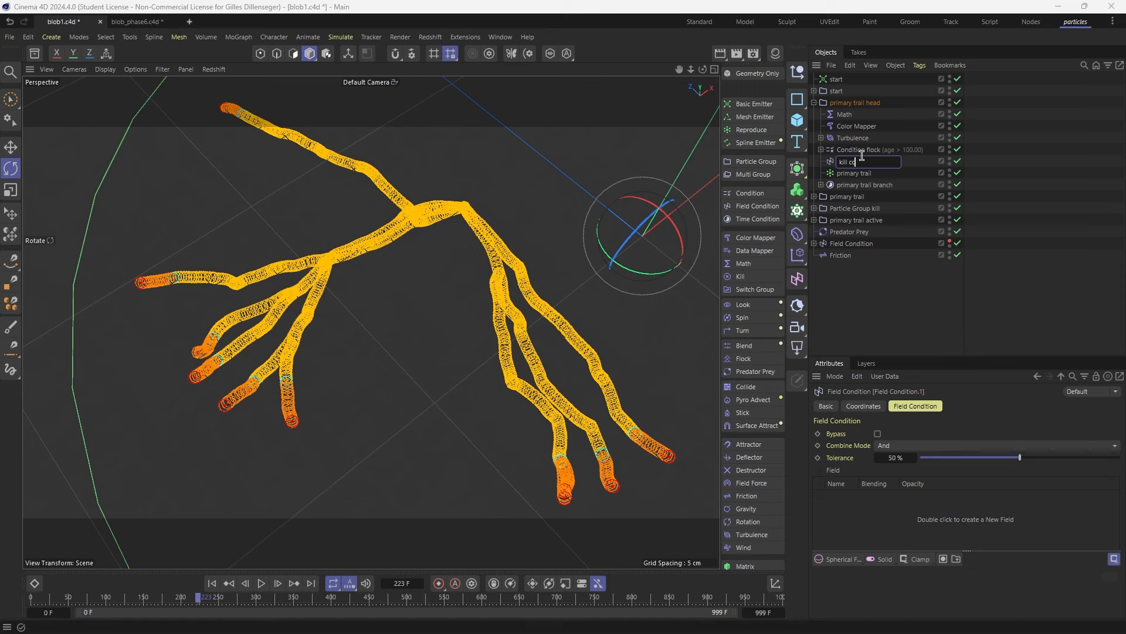
type("ondition slow")
key("Return")
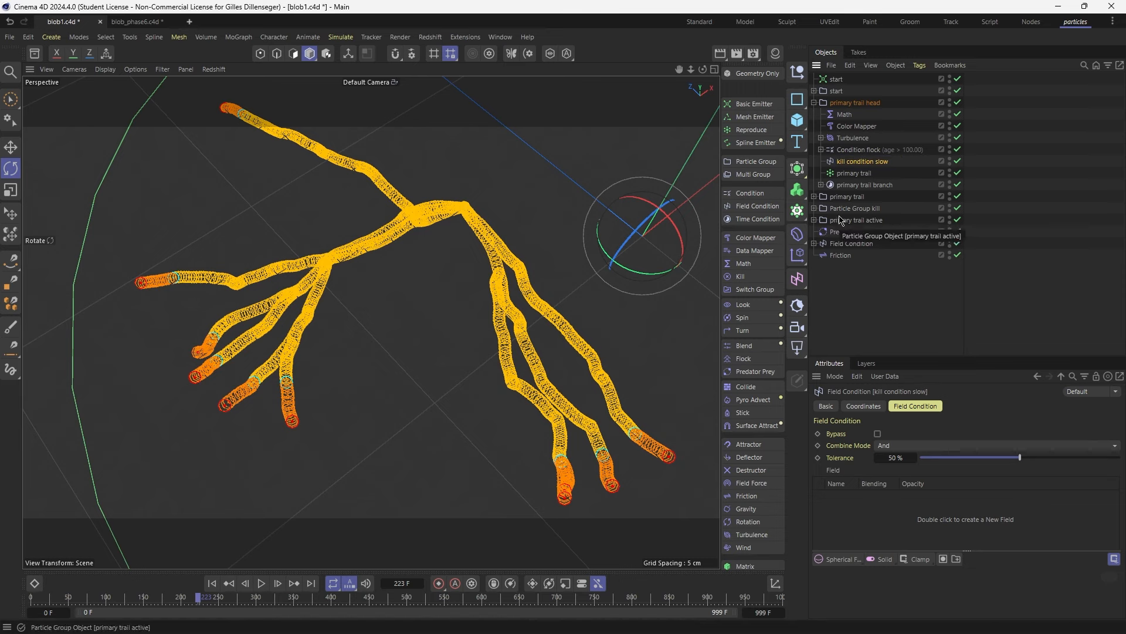
Play the simulation further and examine how a single trail tip behaves up close
left_click(262, 583)
right_click_drag(314, 422, 345, 421, "alt")
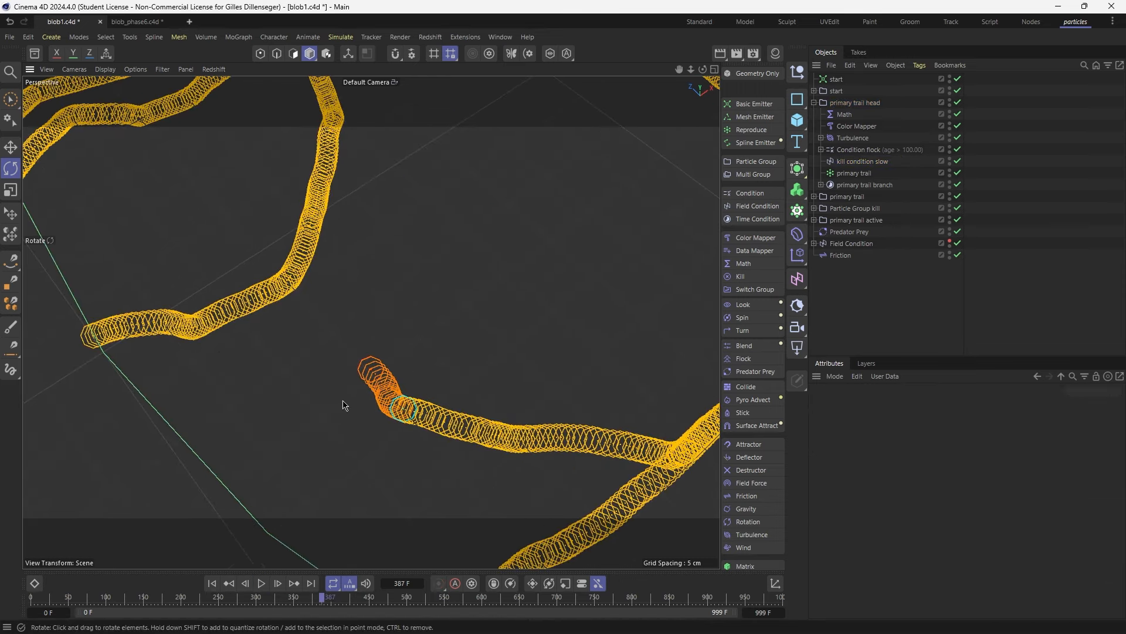
left_click(262, 583)
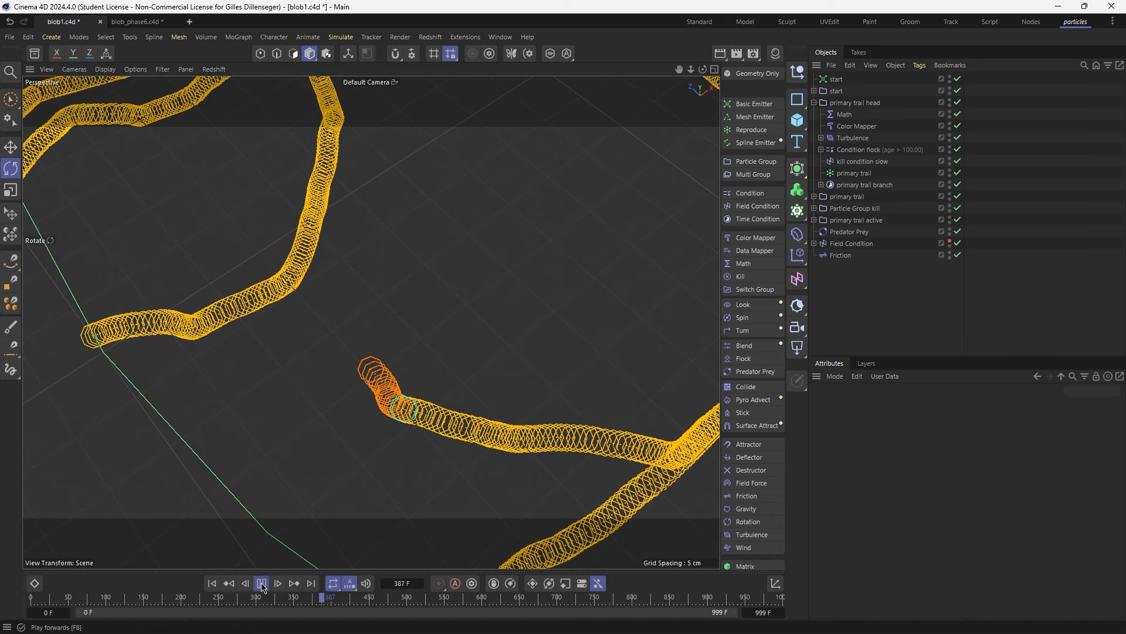
left_click(265, 583)
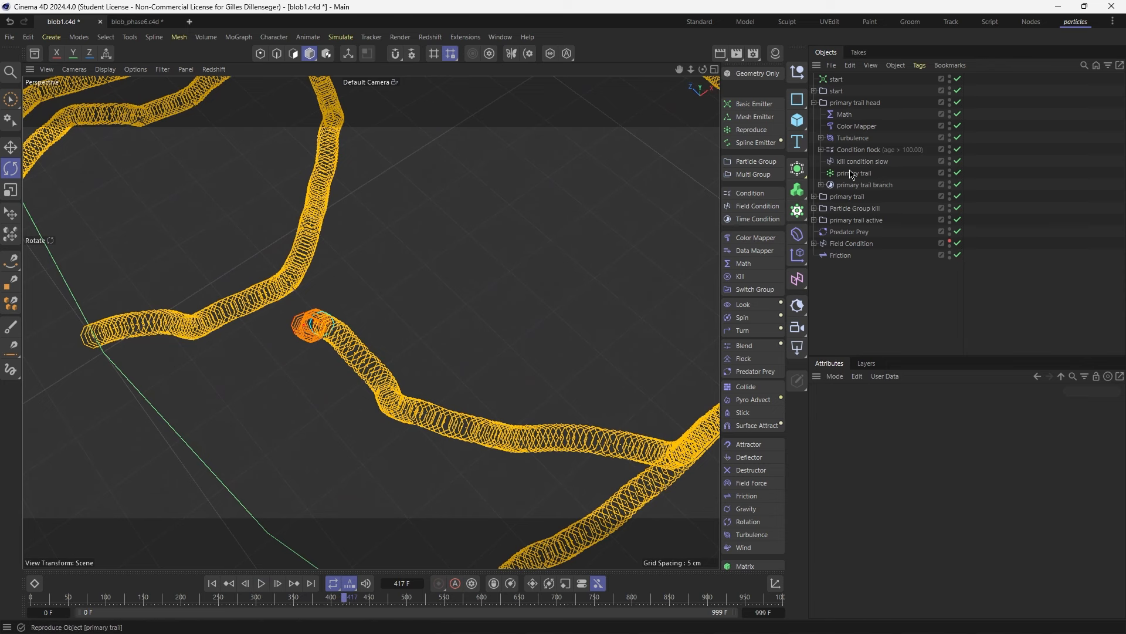
Add Particle Group kill as a field in kill condition slow and rename the group primary kill
left_click(868, 161)
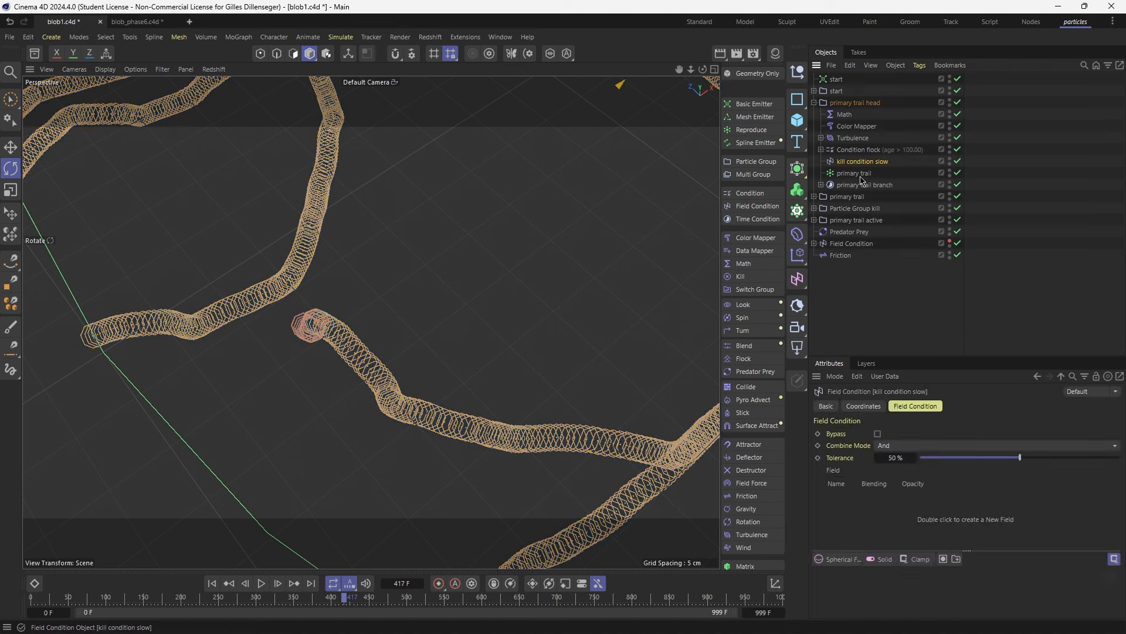
left_click_drag(847, 209, 871, 515)
double_click(855, 208)
type("primary")
key("Return")
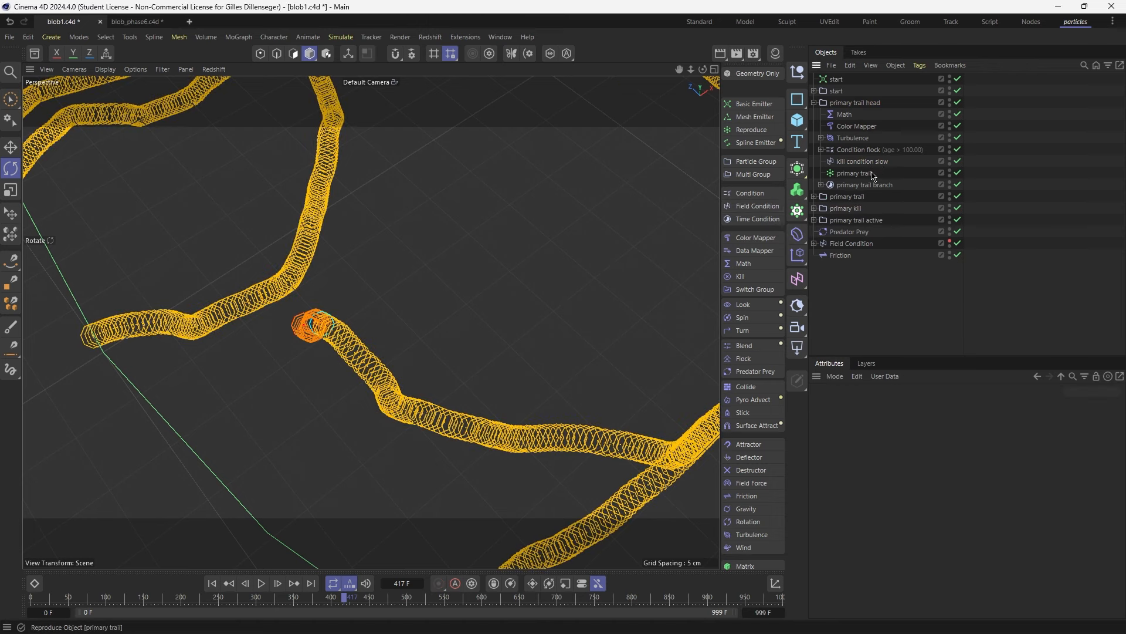
left_click(859, 162)
left_click(878, 500)
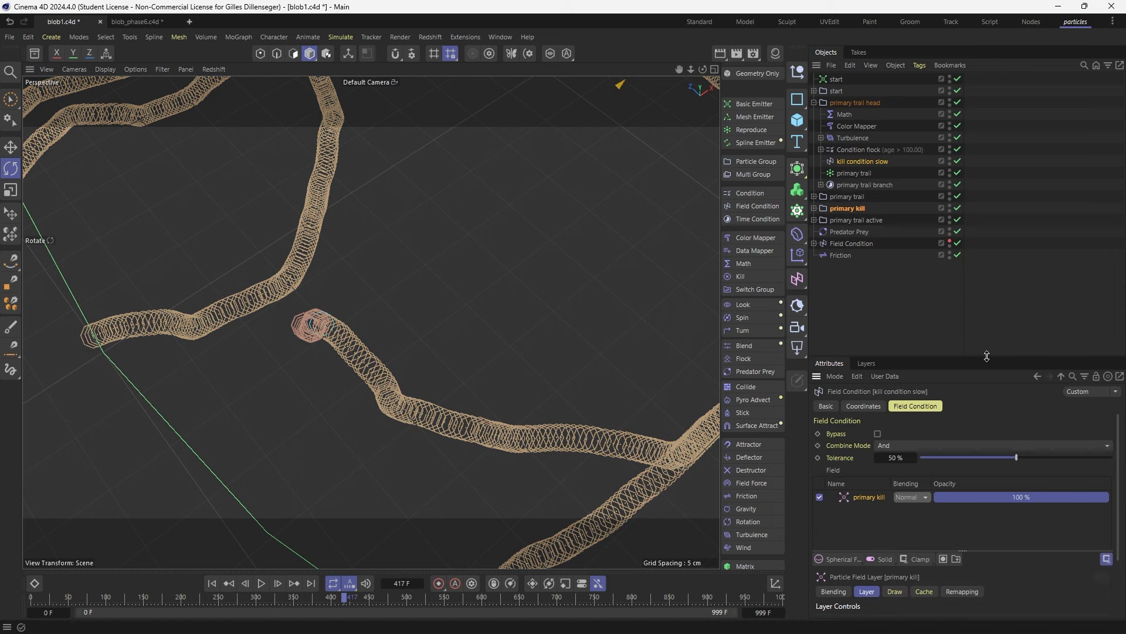
Add a Kill modifier and nest it inside kill condition slow
left_click_drag(988, 356, 988, 323)
left_click(740, 276)
left_click_drag(836, 80, 843, 171)
left_click(843, 163)
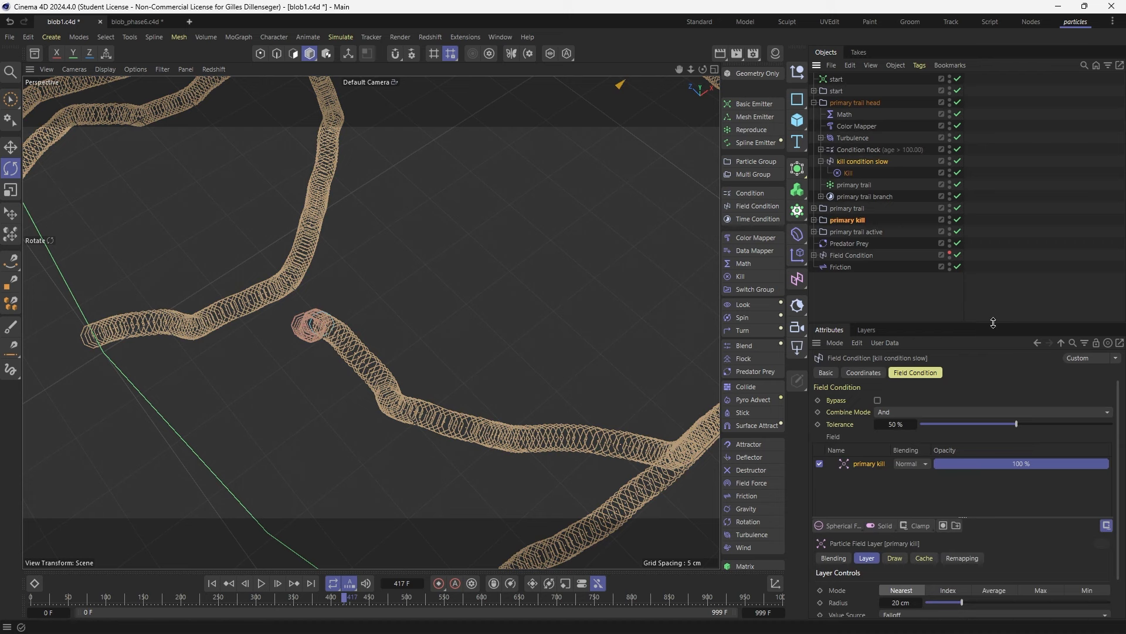
Change the Radius of the primary kill field layer in kill condition slow
left_click_drag(993, 322, 994, 251)
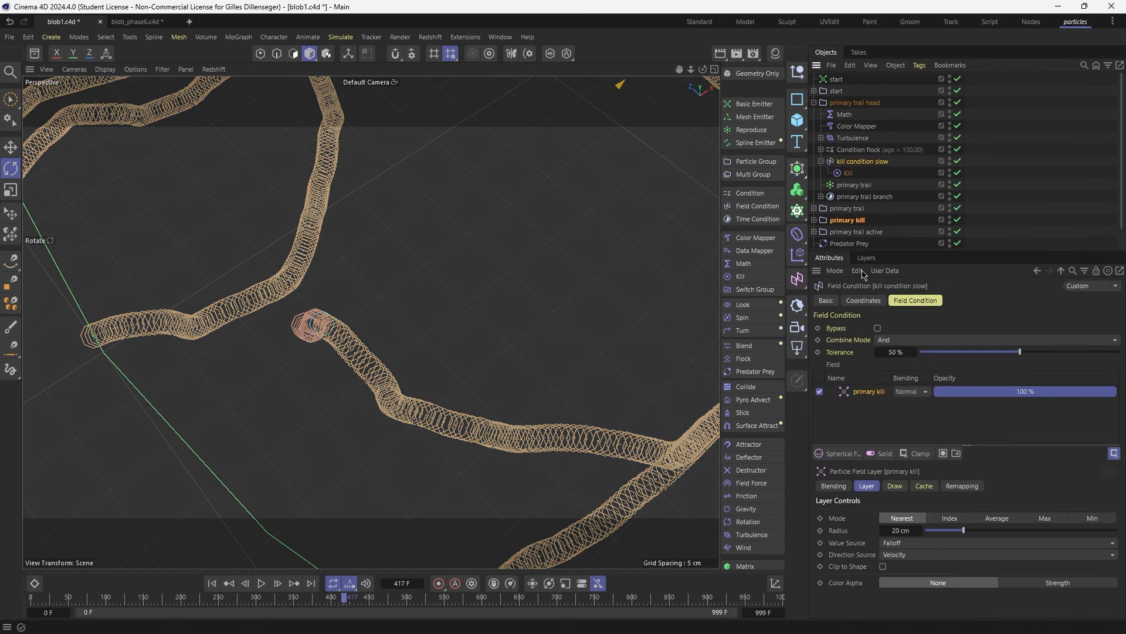
left_click(901, 534)
key("Return")
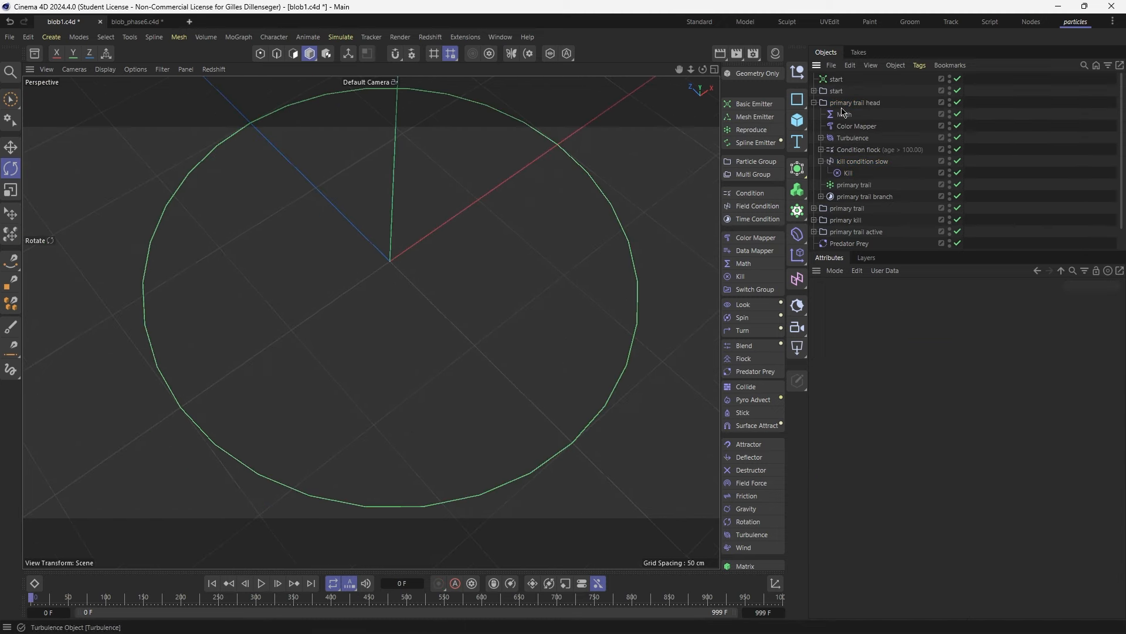
Set the Seed of the primary trail head Reproduce modifier in the start group to 12354 and play the simulation
left_click(869, 115)
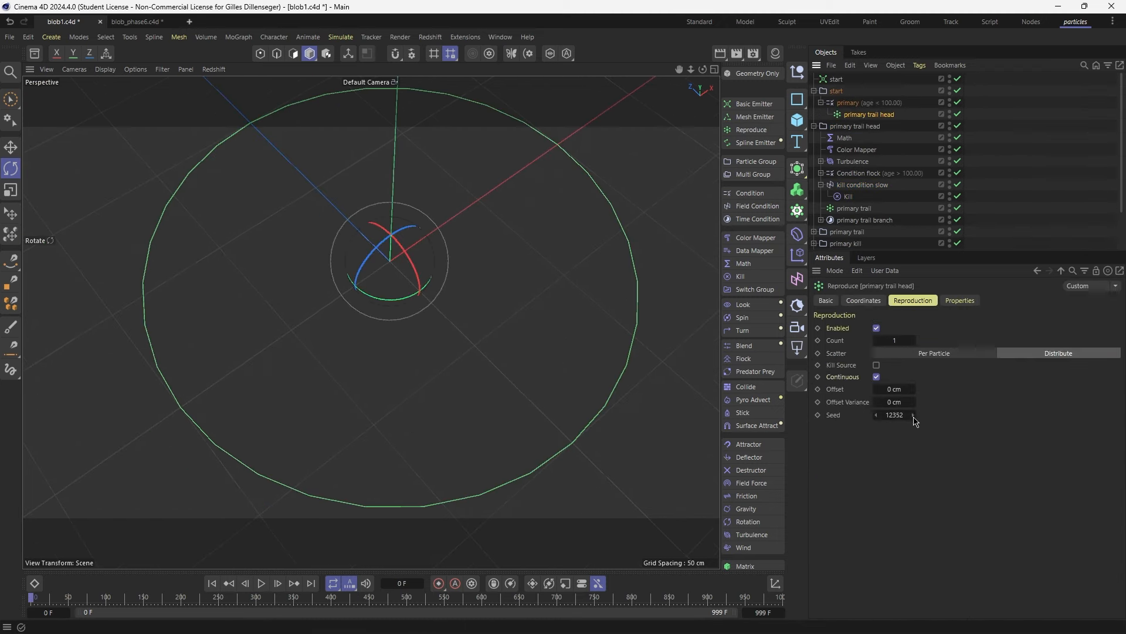
left_click(914, 417)
left_click(914, 415)
key("F8")
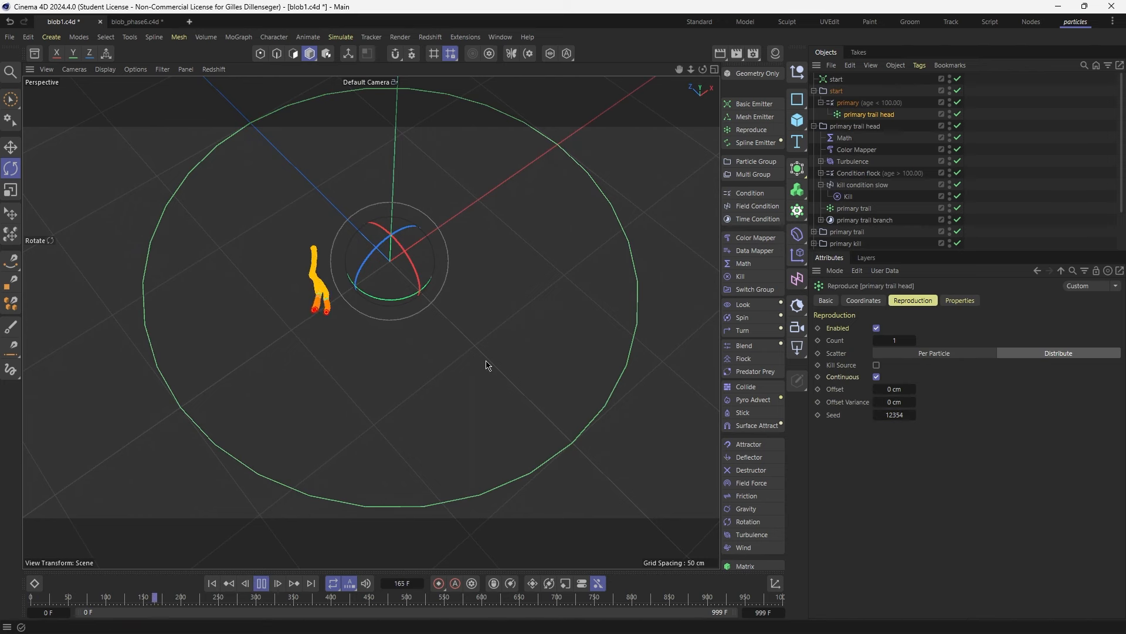
key("F8")
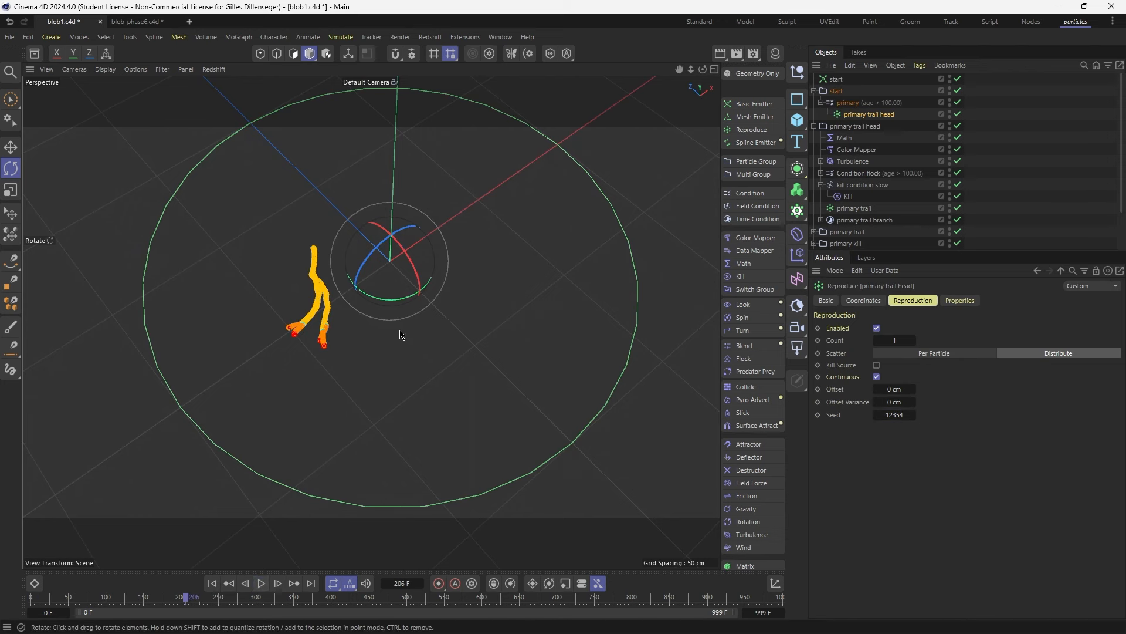
Add a Condition named kill Condition active to primary trail head and nest kill condition slow inside it
left_click(858, 185)
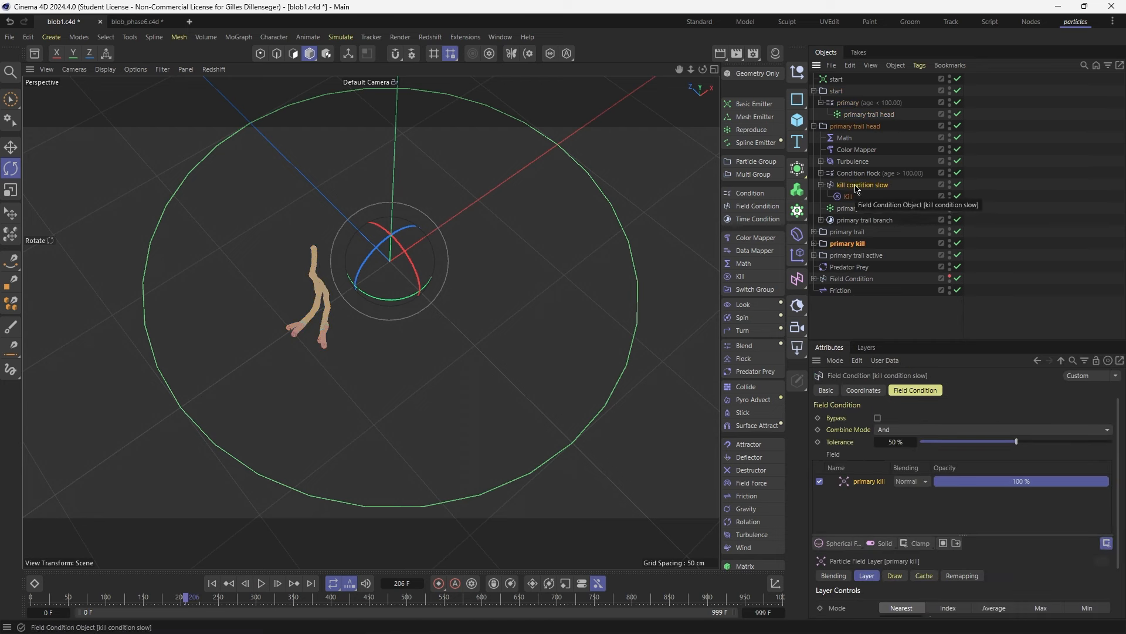
left_click(761, 194)
left_click_drag(851, 78, 857, 186)
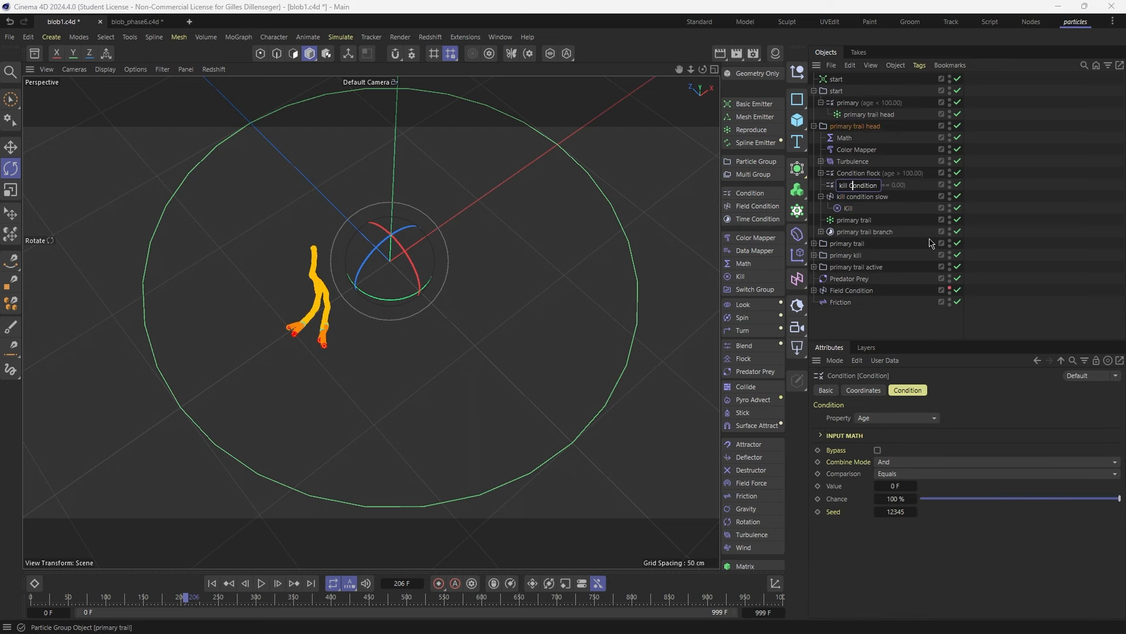
type("active")
key("Return")
left_click_drag(860, 198, 877, 185)
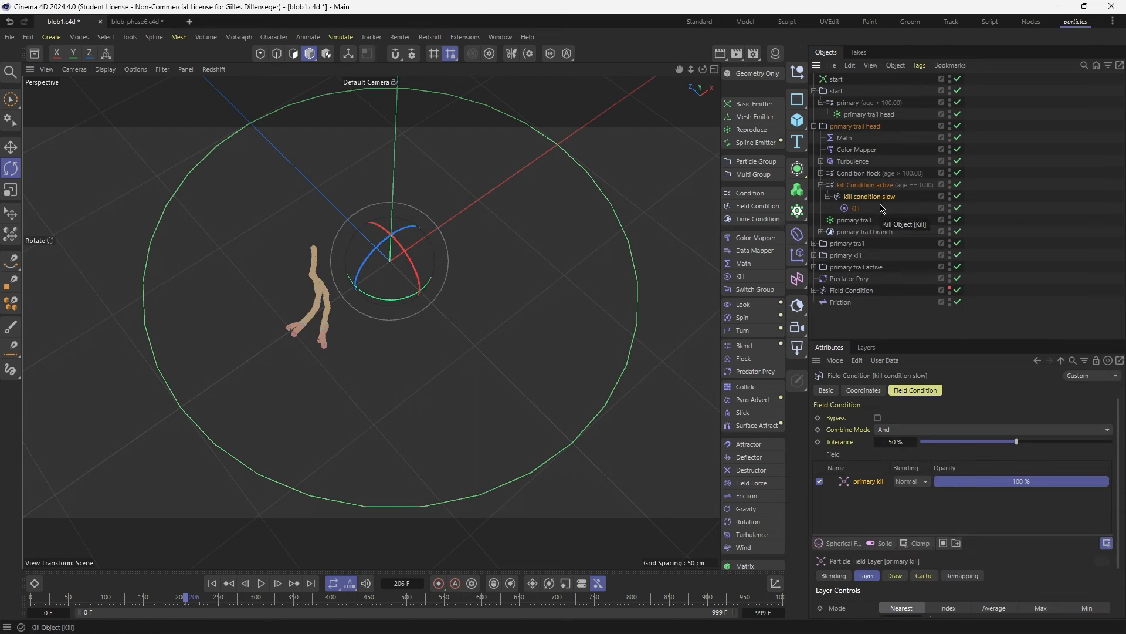
Set kill Condition active to Age Greater Than 55 F and play the simulation
left_click(855, 186)
left_click(898, 418)
left_click(897, 418)
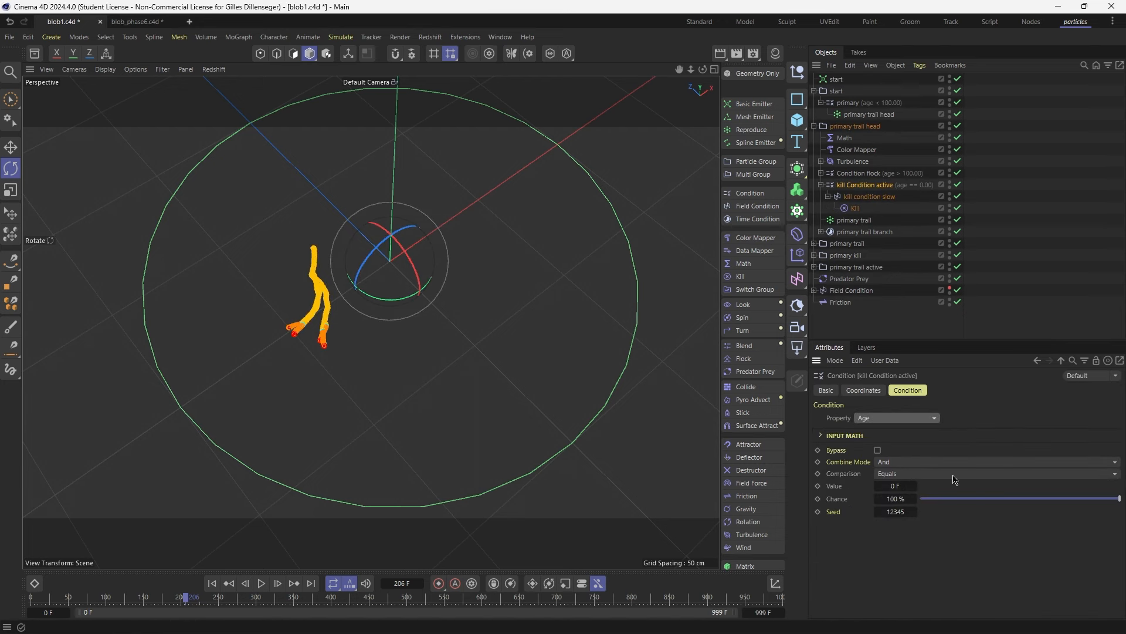
left_click(939, 473)
left_click(893, 487)
left_click(893, 485)
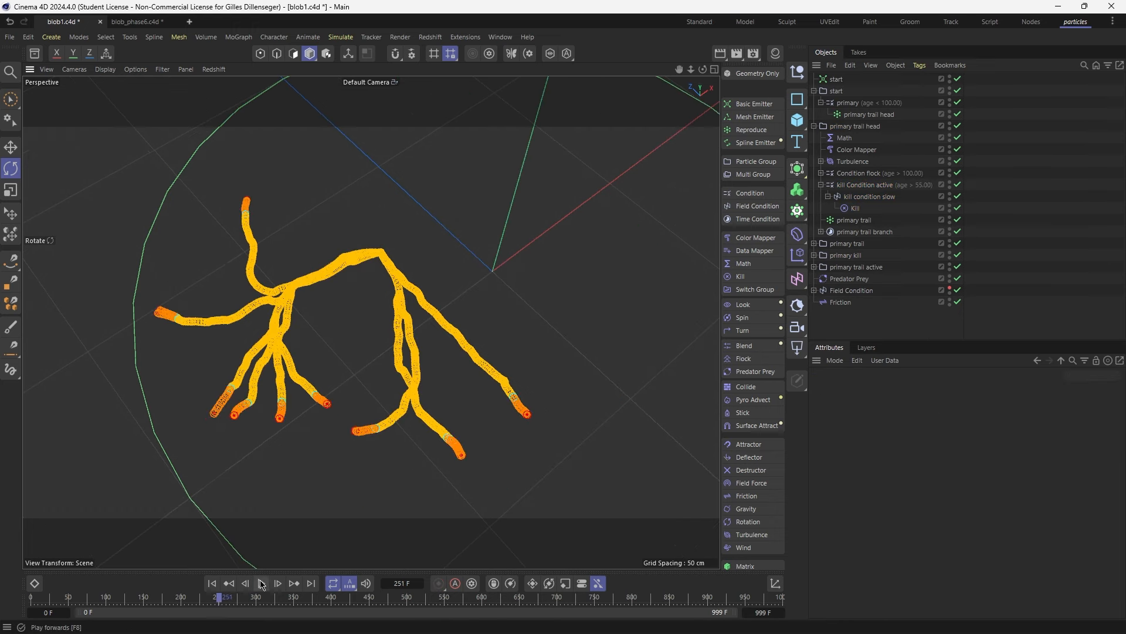
left_click(261, 584)
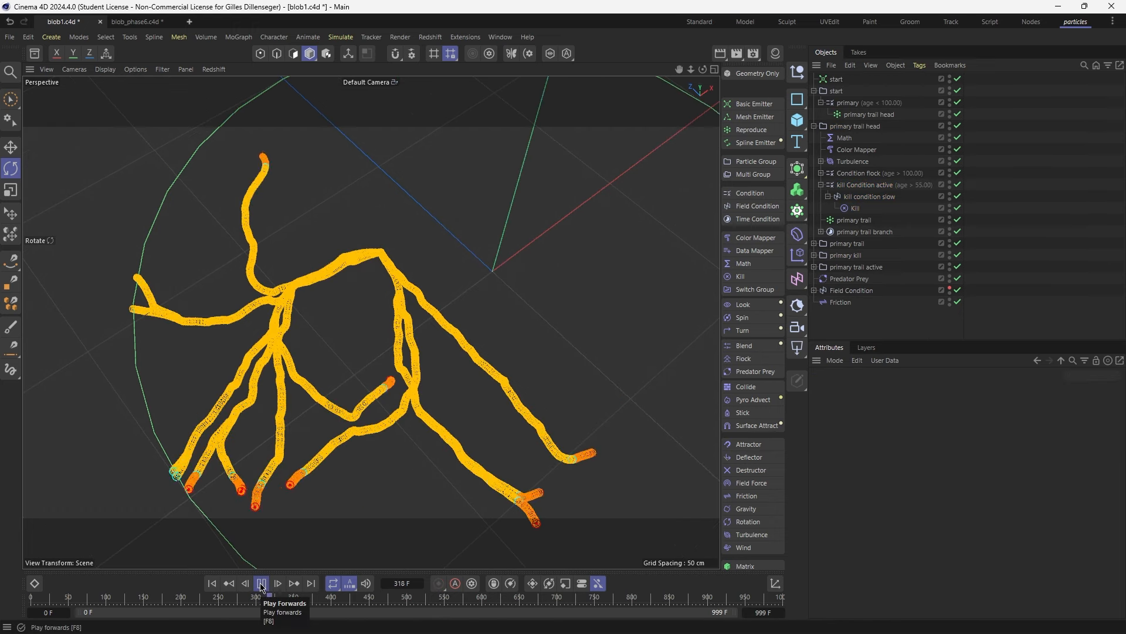
Stop the simulation, examine the end of a trail up close, and return to the first frame
left_click(261, 583)
scroll(386, 388, "up", 10)
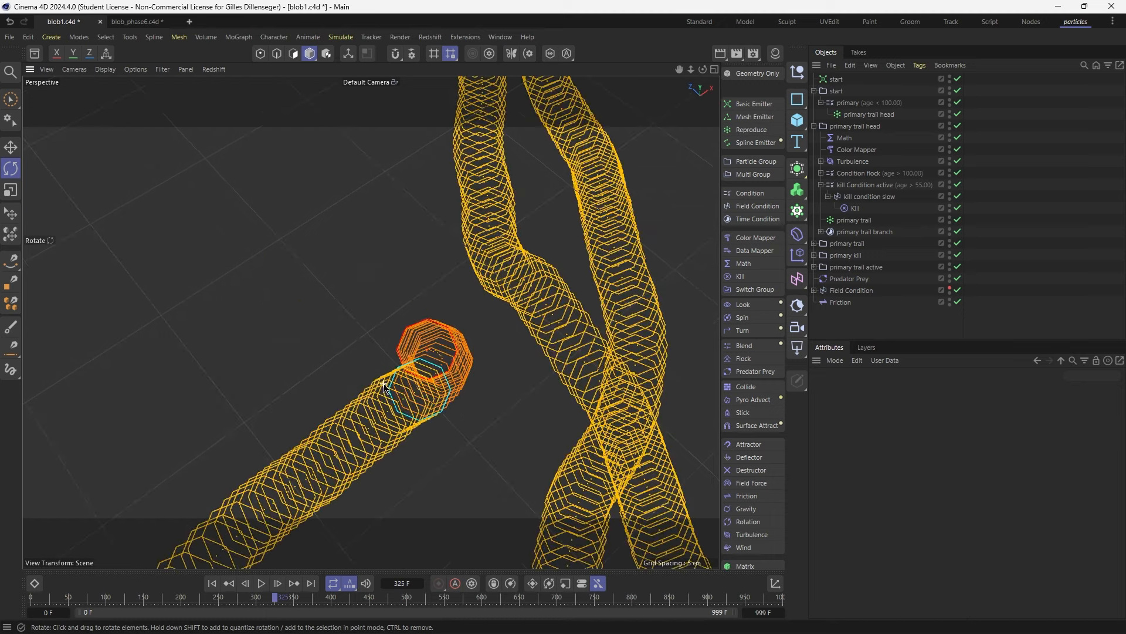
scroll(396, 371, "down", 3)
left_click(261, 583)
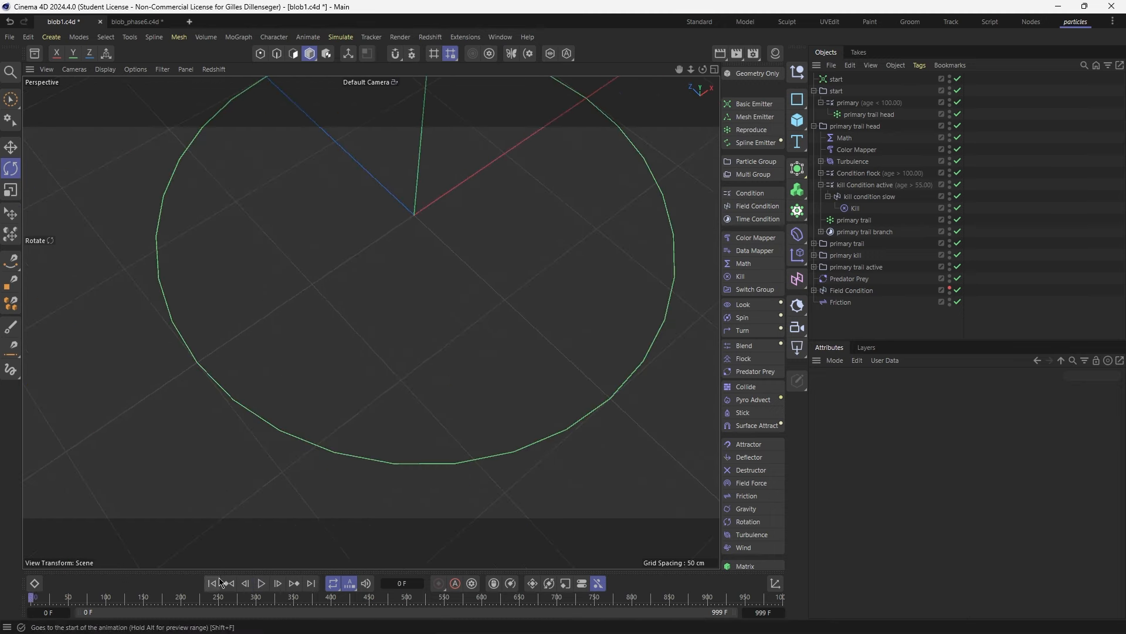
Show the primary kill field layer's settings in kill condition slow and open its Radius for editing
left_click(870, 197)
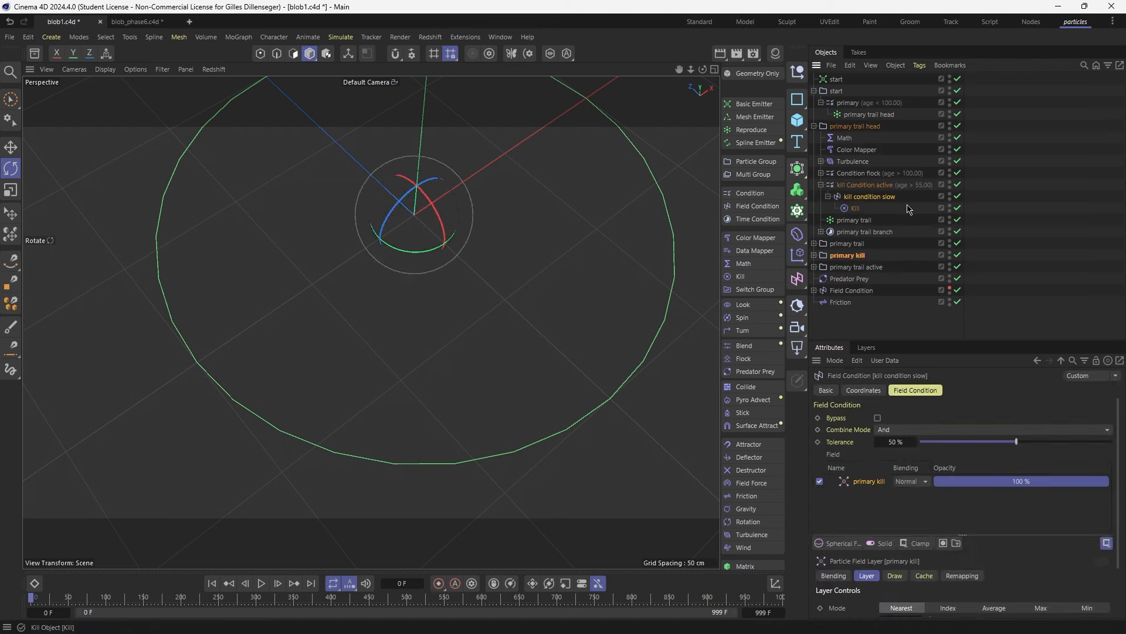
left_click_drag(1026, 341, 1016, 287)
double_click(900, 544)
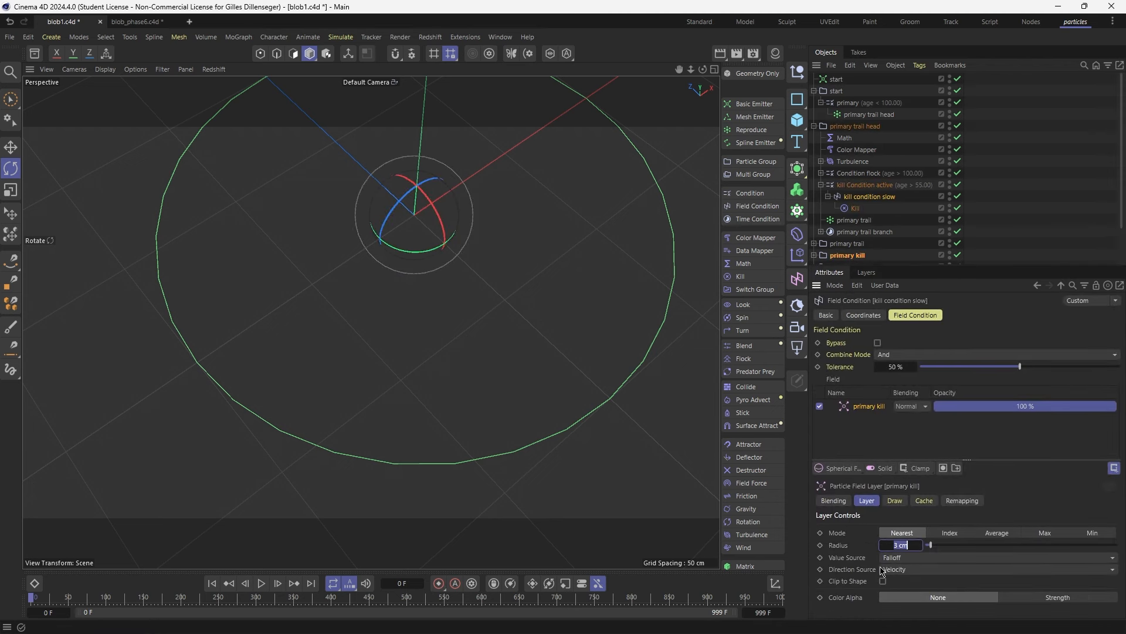
double_click(900, 544)
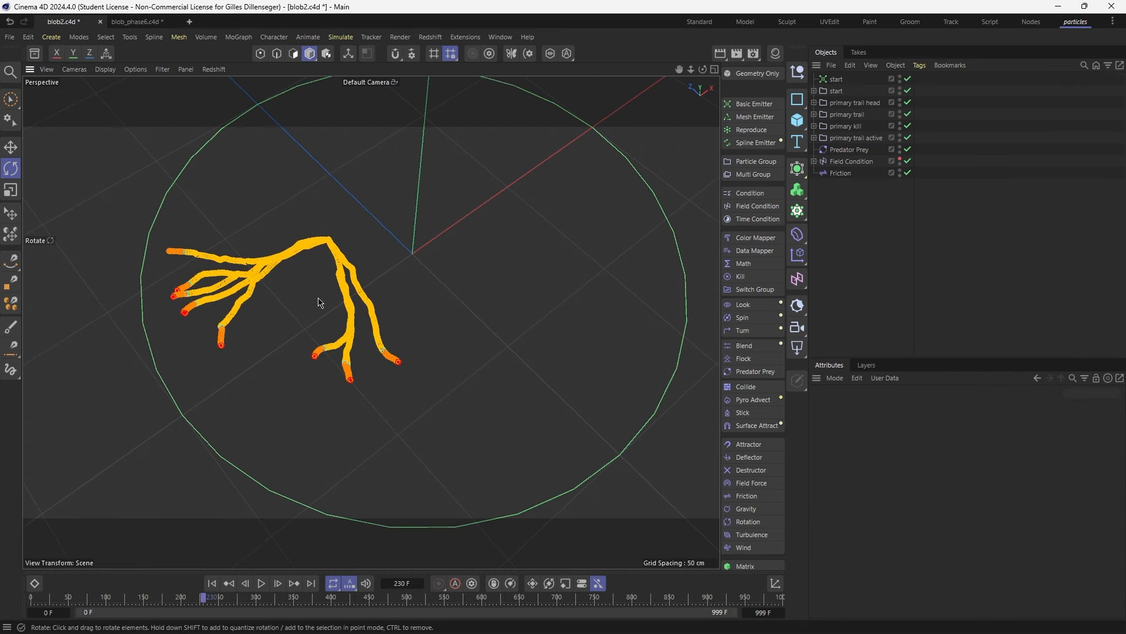
Duplicate the particle groups primary trail head, primary trail, primary kill and primary trail active together with their contents
scroll(310, 280, "up", 2)
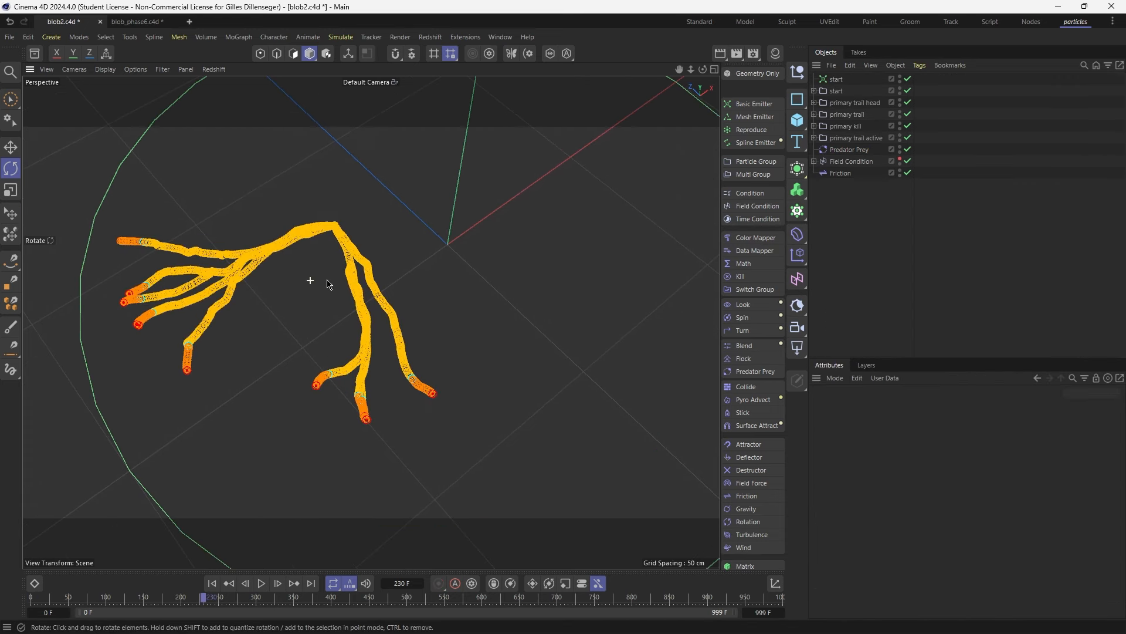
left_click(855, 103)
left_click(848, 115, "shift")
left_click(858, 126, "shift")
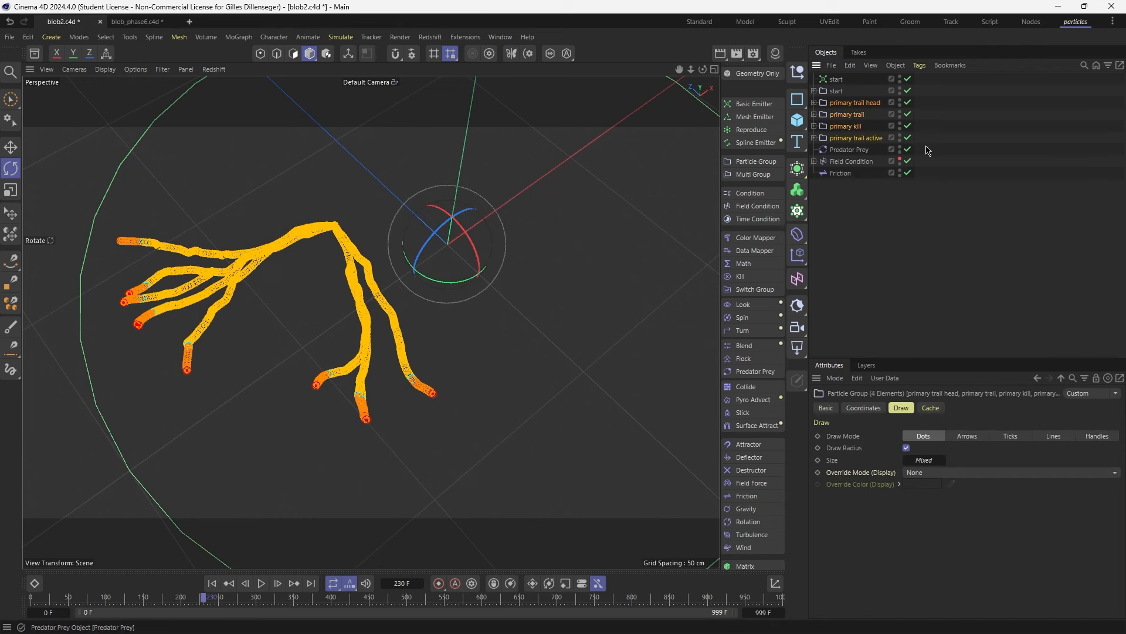
left_click(841, 138, "shift")
left_click_drag(837, 141, 836, 142, "ctrl")
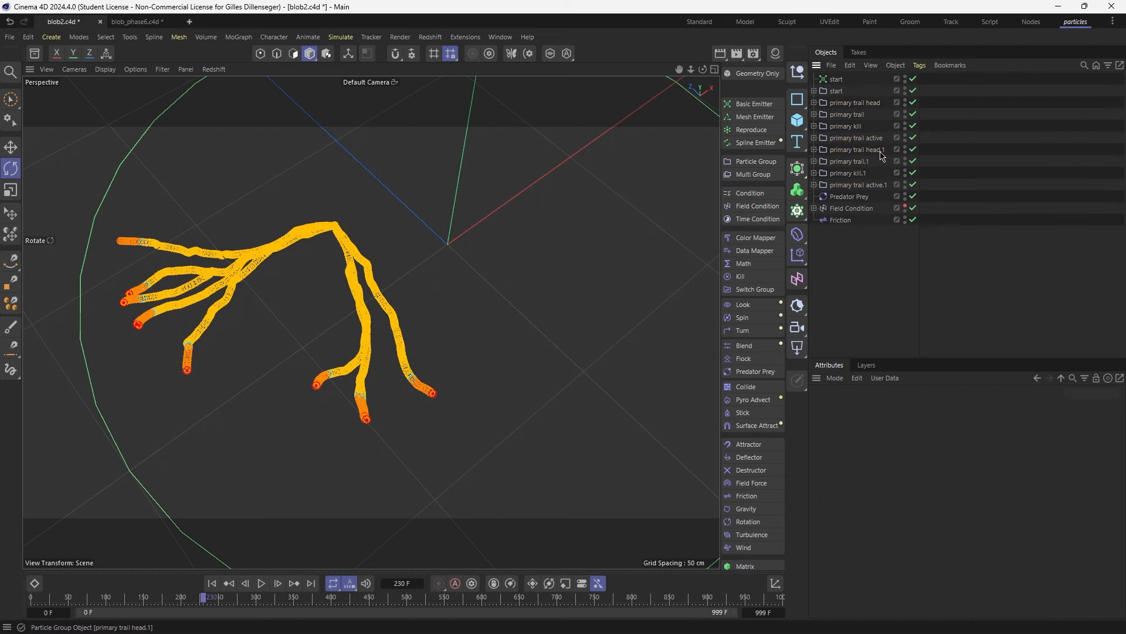
Replace "primary" with "secondary" in the names of the four duplicated groups and their children using the Naming Tool
left_click(842, 151)
left_click(842, 163, "shift")
left_click(842, 174, "shift")
left_click(840, 186, "shift")
left_click(816, 151)
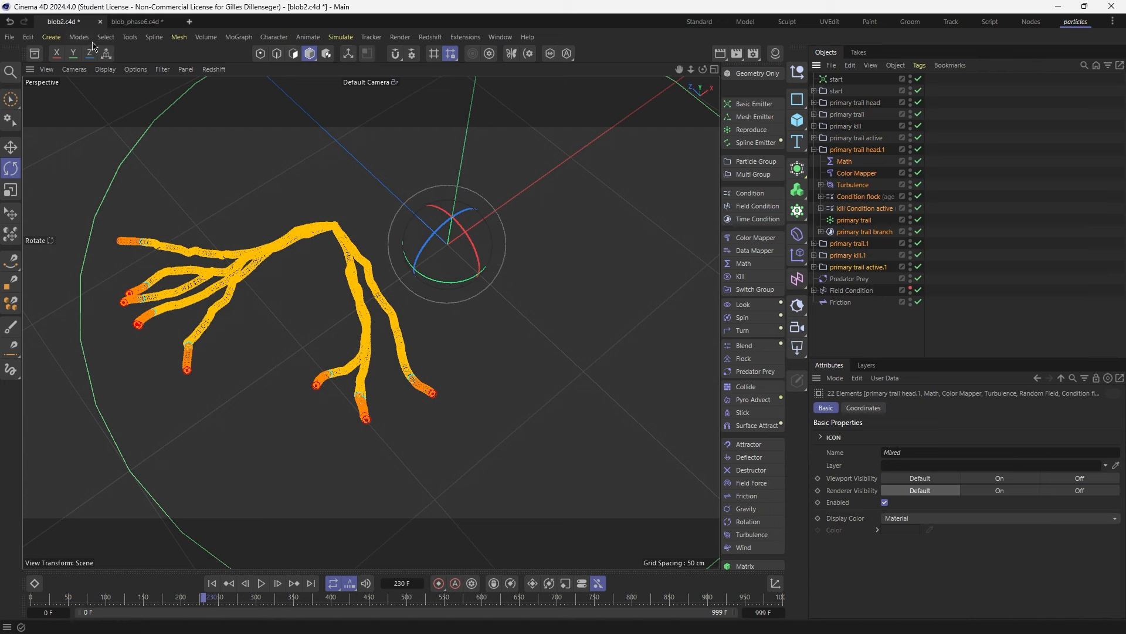
left_click(130, 36)
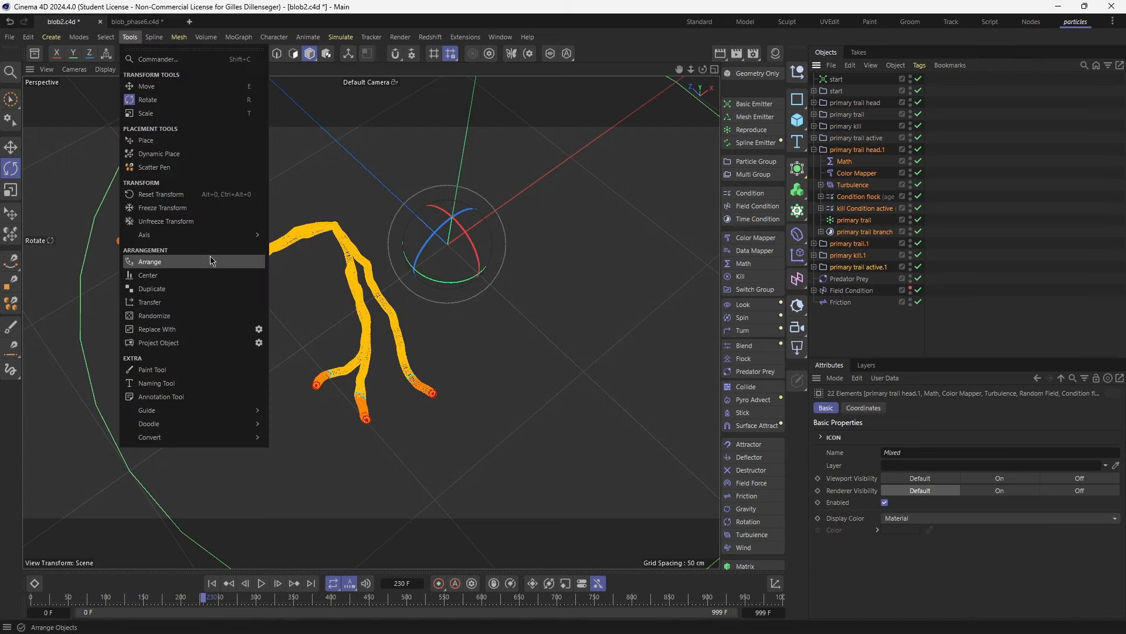
left_click(166, 384)
left_click(907, 525)
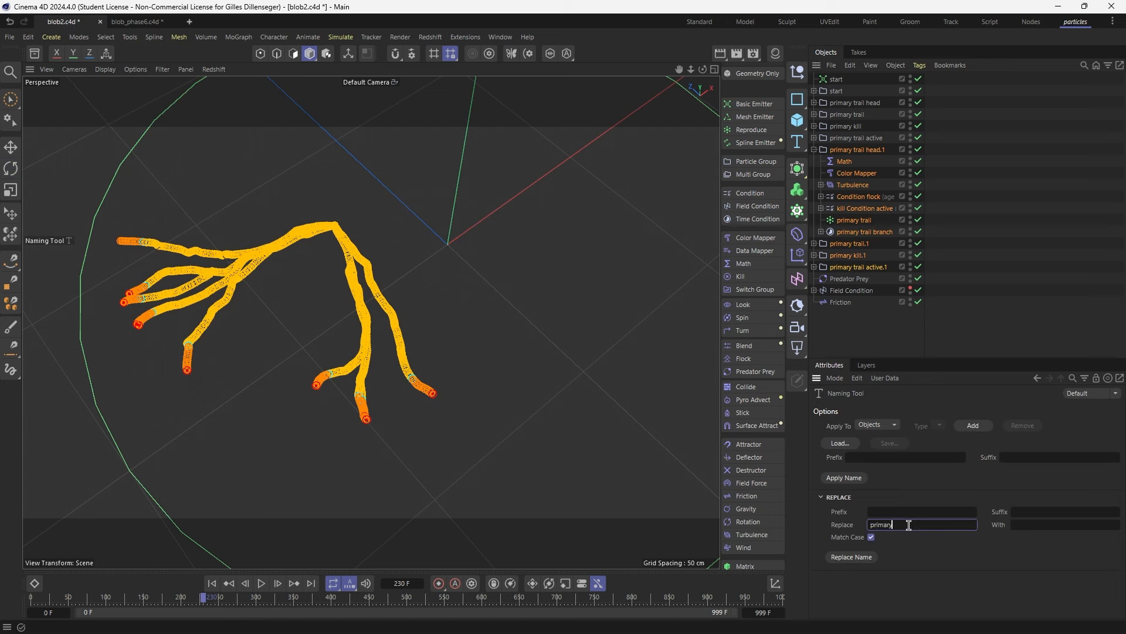
left_click(1047, 525)
left_click(844, 558)
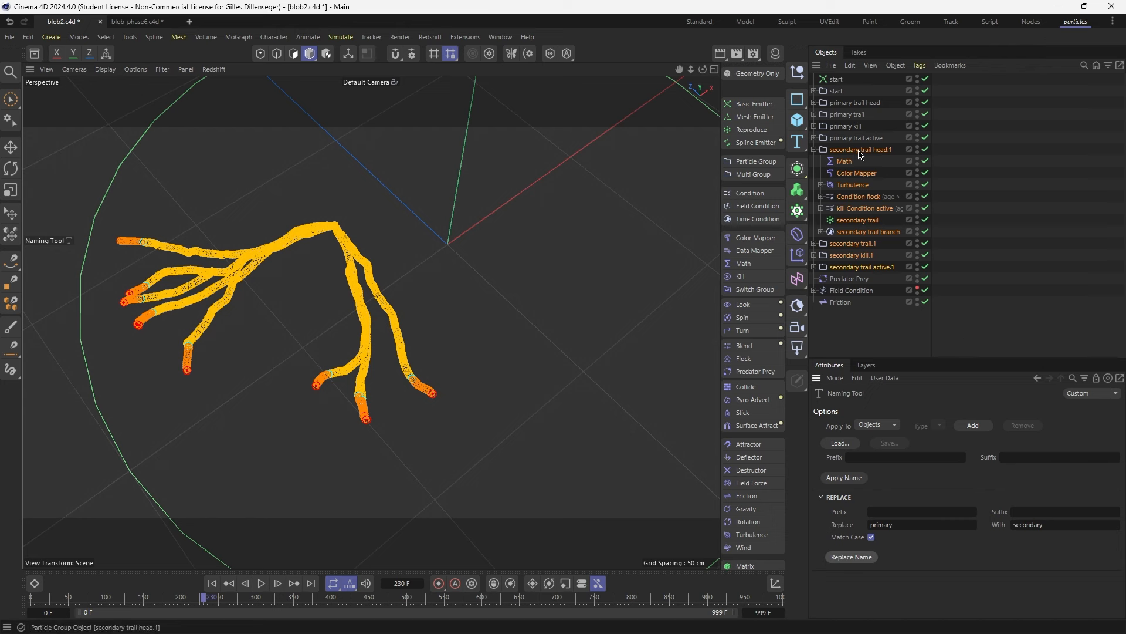
Remove the .1 suffix from the secondary group names, starting with secondary trail head
double_click(878, 151)
key("ctrl+c")
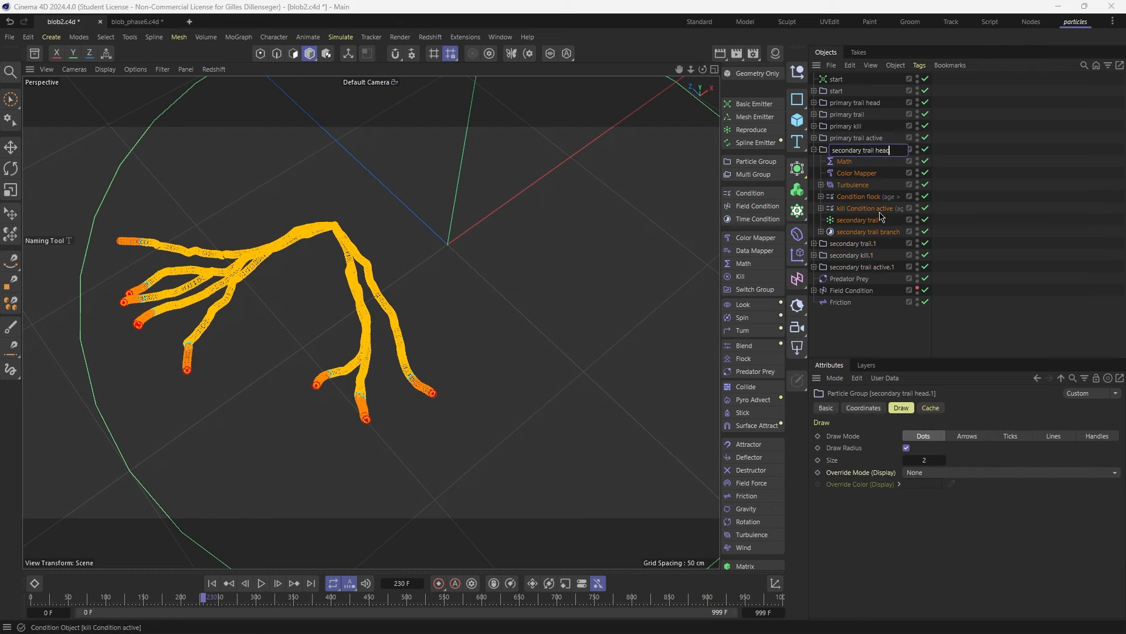
key("Return")
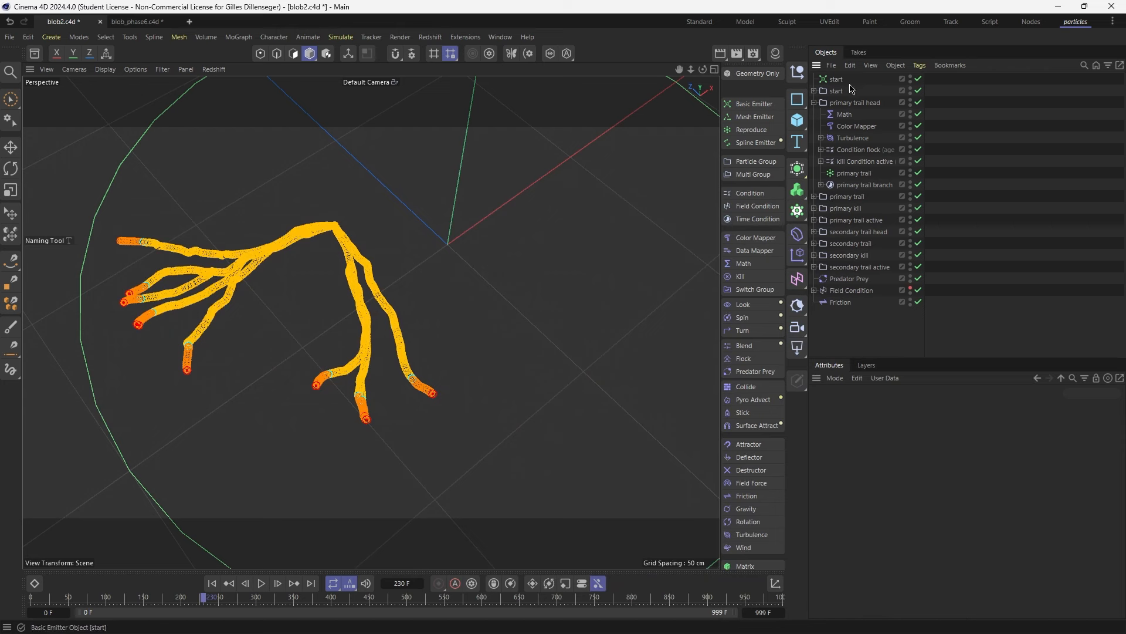
Duplicate the primary trail branch Time Condition within the primary trail head group
left_click(843, 105)
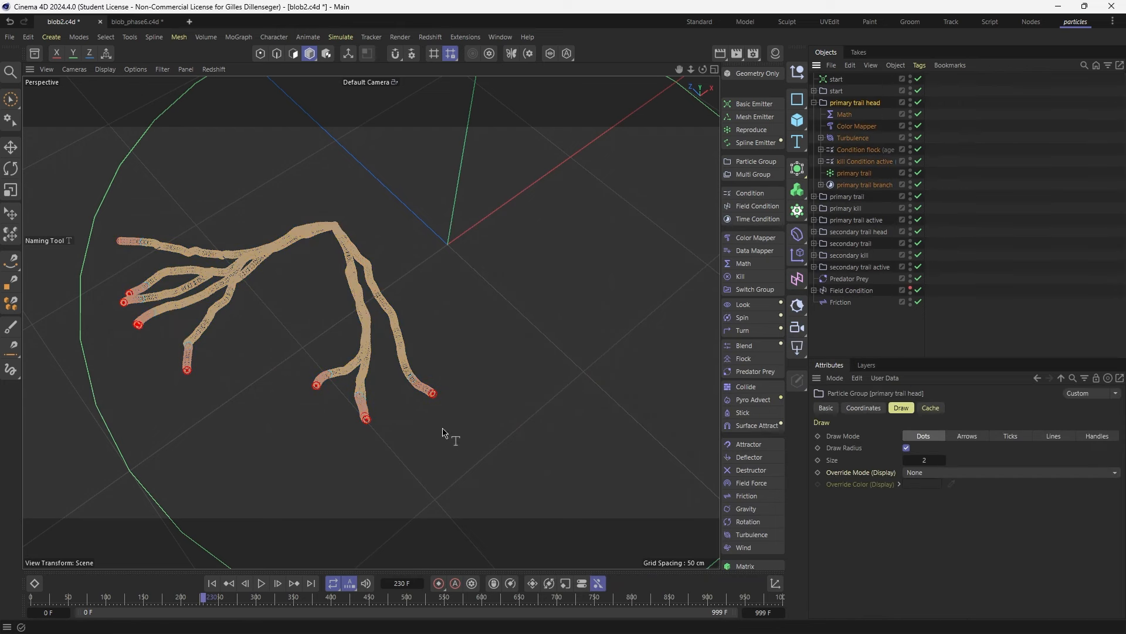
left_click(854, 185)
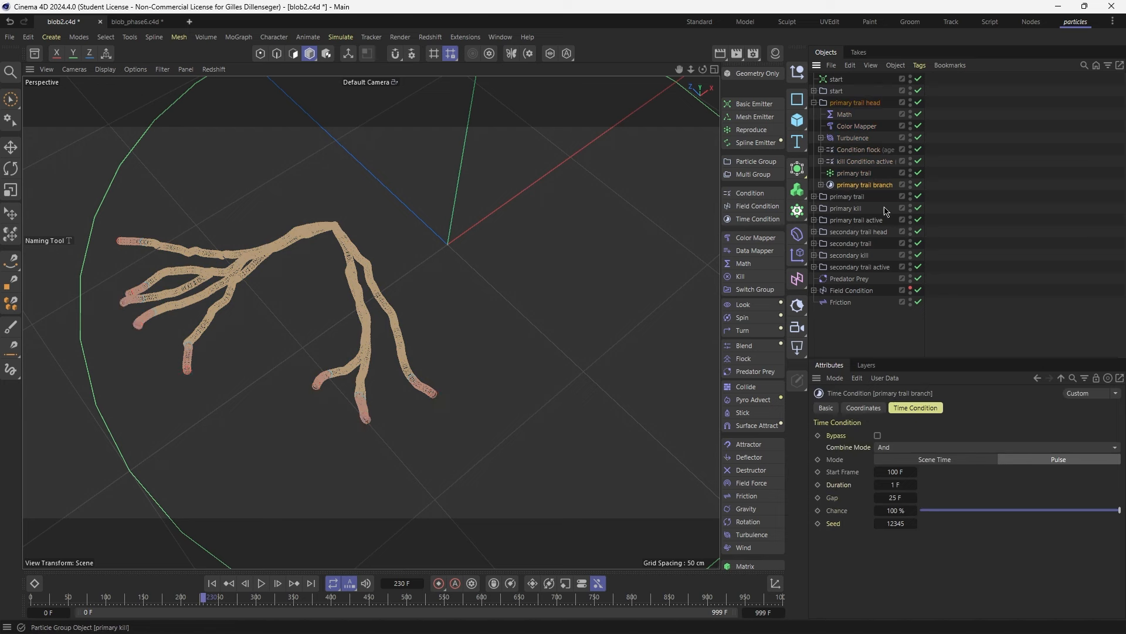
left_click_drag(845, 191, 845, 192, "ctrl")
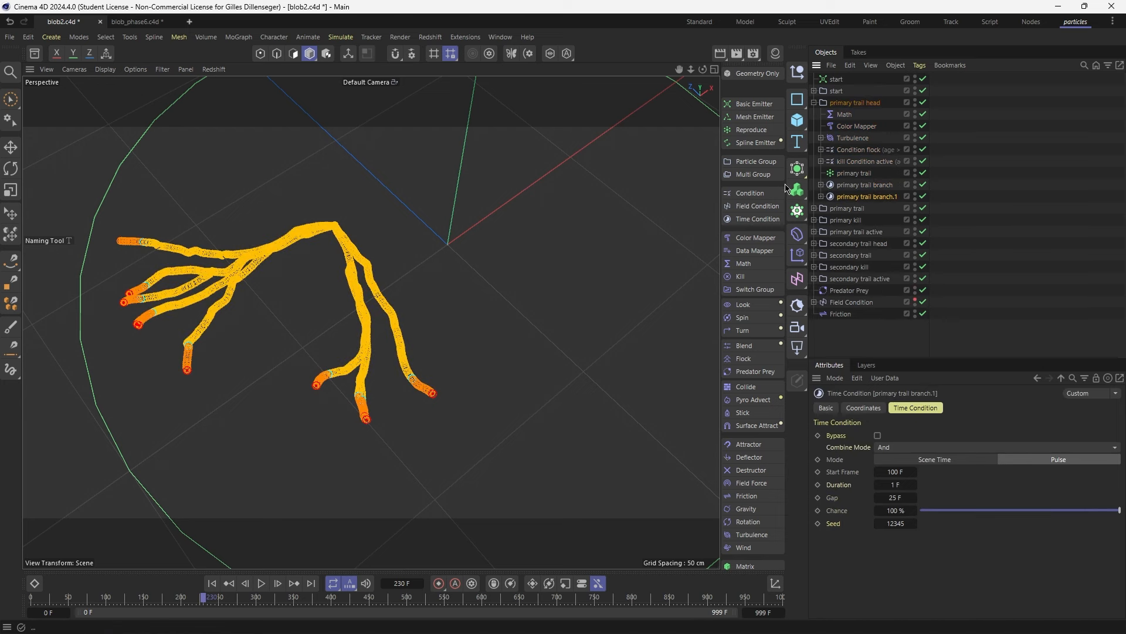
Add a Condition named secondary to primary trail head, placed above the duplicated branch Time Condition
left_click_drag(753, 195, 854, 202)
double_click(854, 197)
key("ctrl+v")
key("ctrl+a")
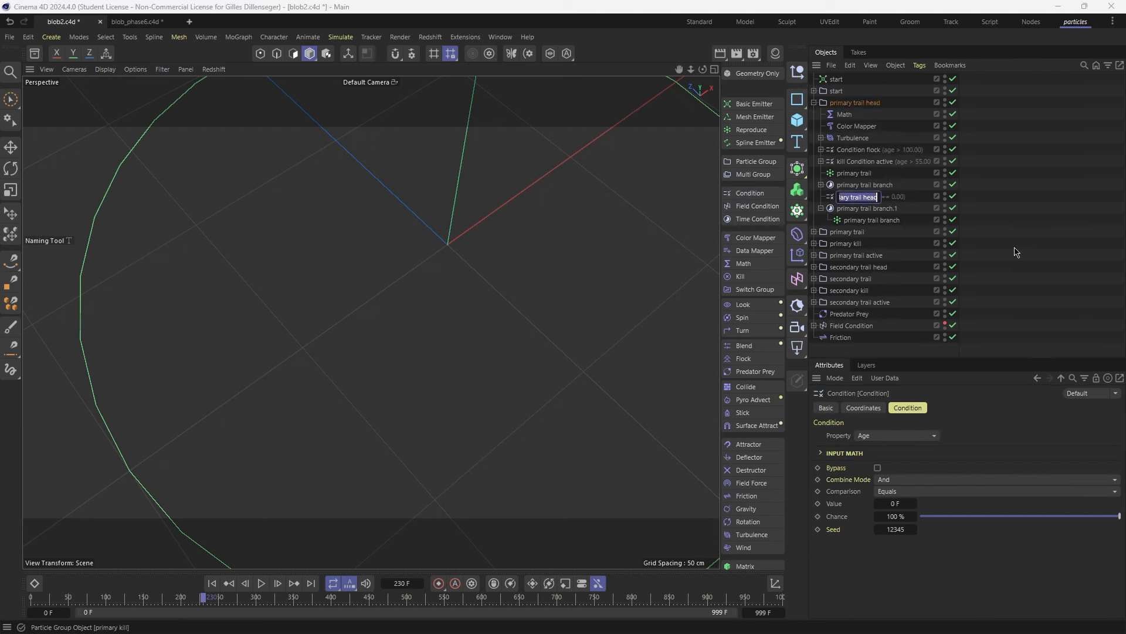
type("secondary")
left_click(1017, 253)
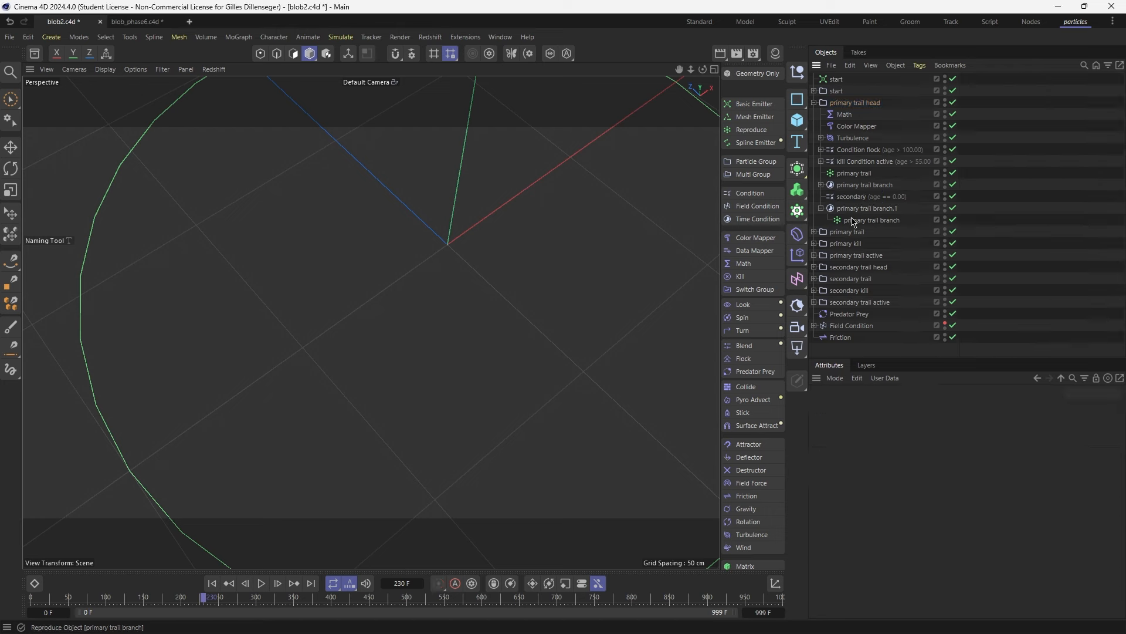
Nest the copied primary trail branch Reproduce inside the secondary condition and delete the duplicated Time Condition
left_click_drag(856, 202, 857, 197)
left_click(850, 219)
key("Delete")
Set the secondary condition to Age Greater Than 25 F with a Chance of 5 %
left_click(860, 197)
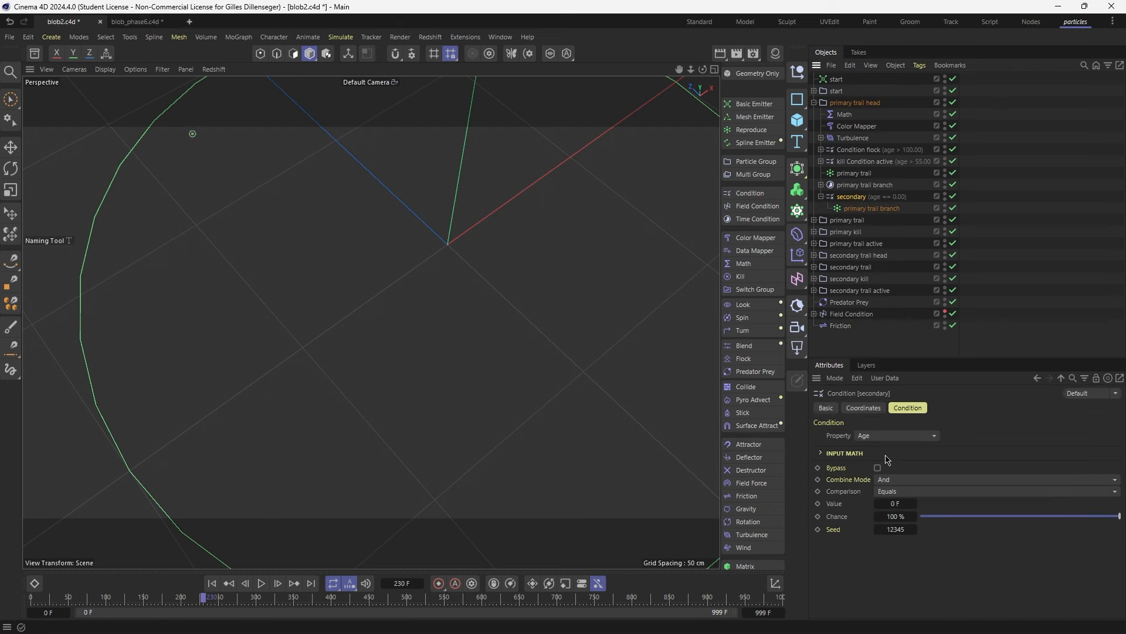
left_click(915, 493)
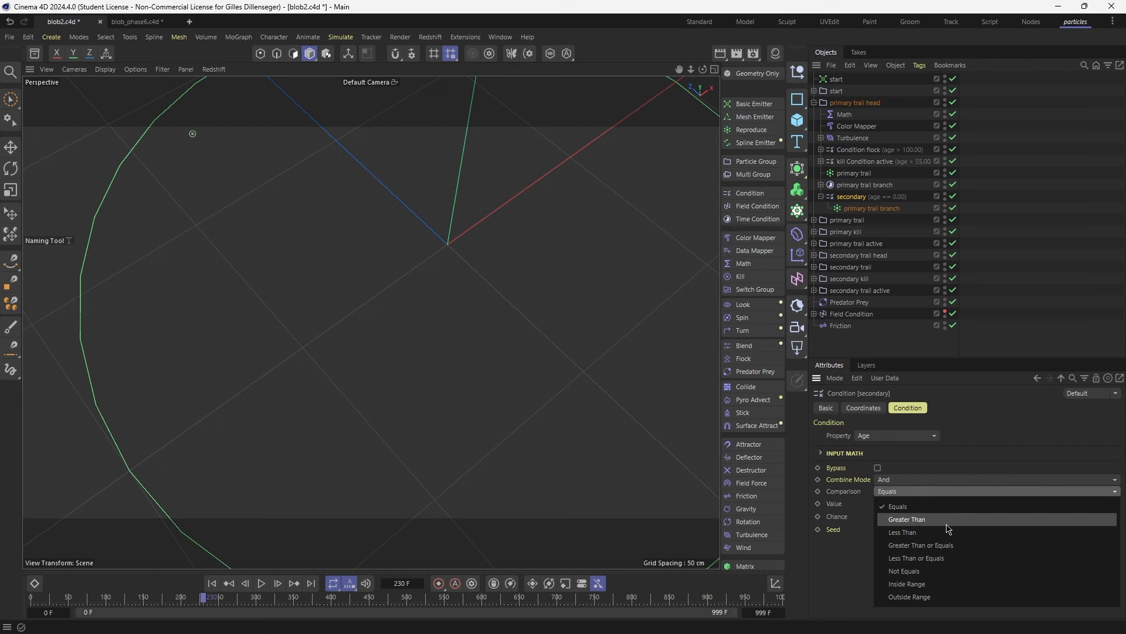
left_click(953, 520)
left_click(895, 502)
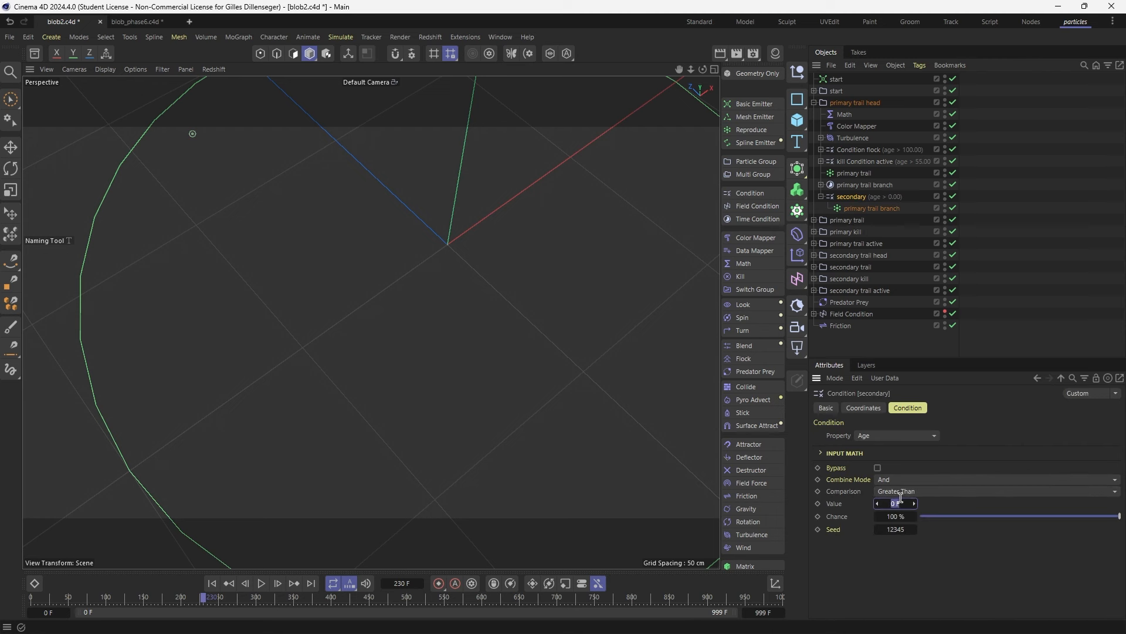
left_click(898, 517)
type("5")
key("Return")
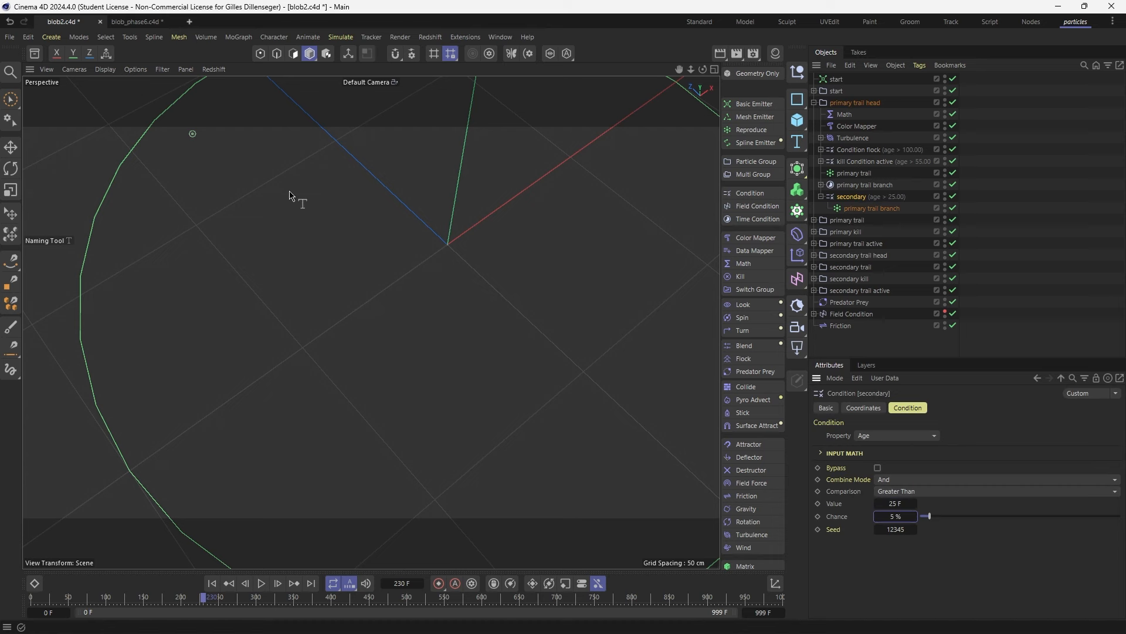
Assign secondary trail head as the Group of the primary trail branch Reproduce inside the secondary condition
left_click(858, 210)
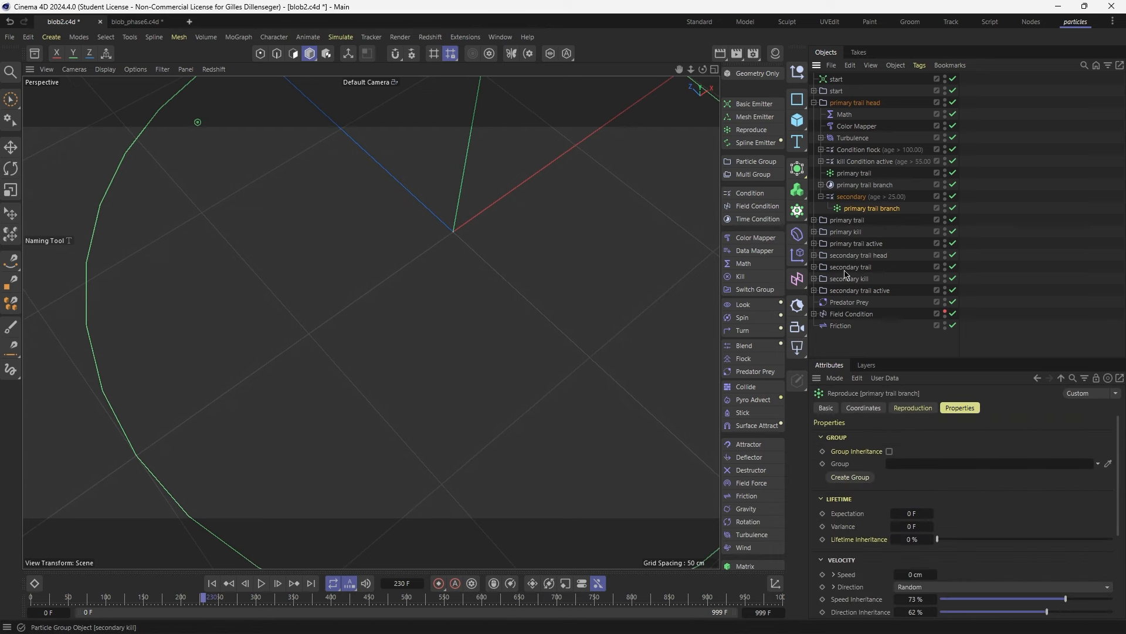
left_click_drag(854, 260, 921, 465)
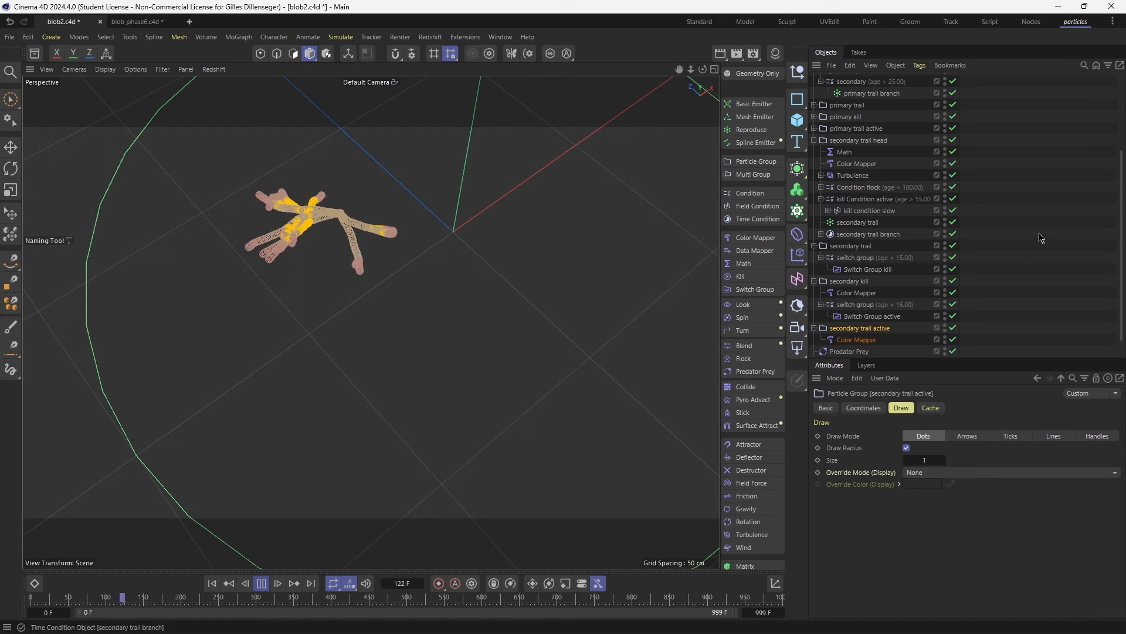
left_click(1040, 256)
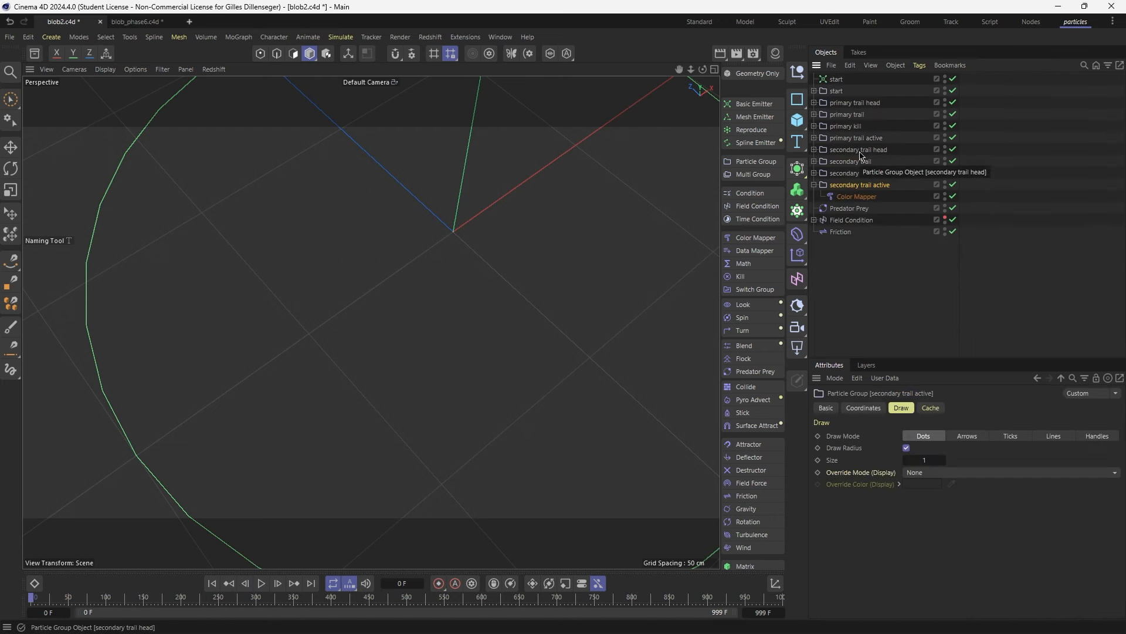
Set the Radius of the primary trail branch Reproduce inside the secondary condition to 0.5 cm
left_click(814, 102)
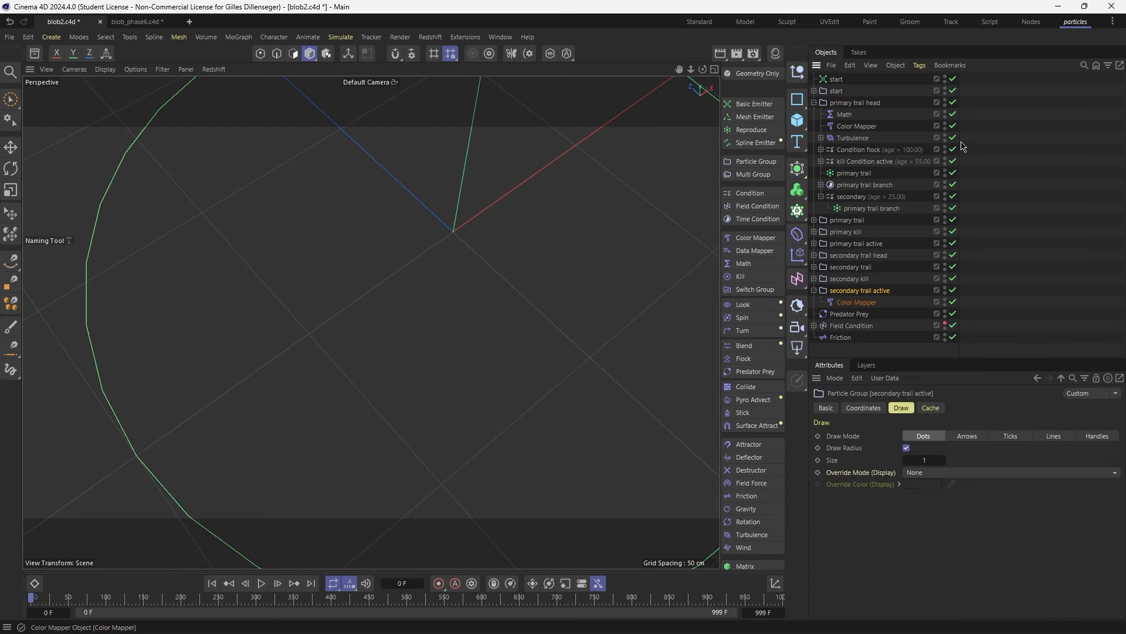
left_click(866, 209)
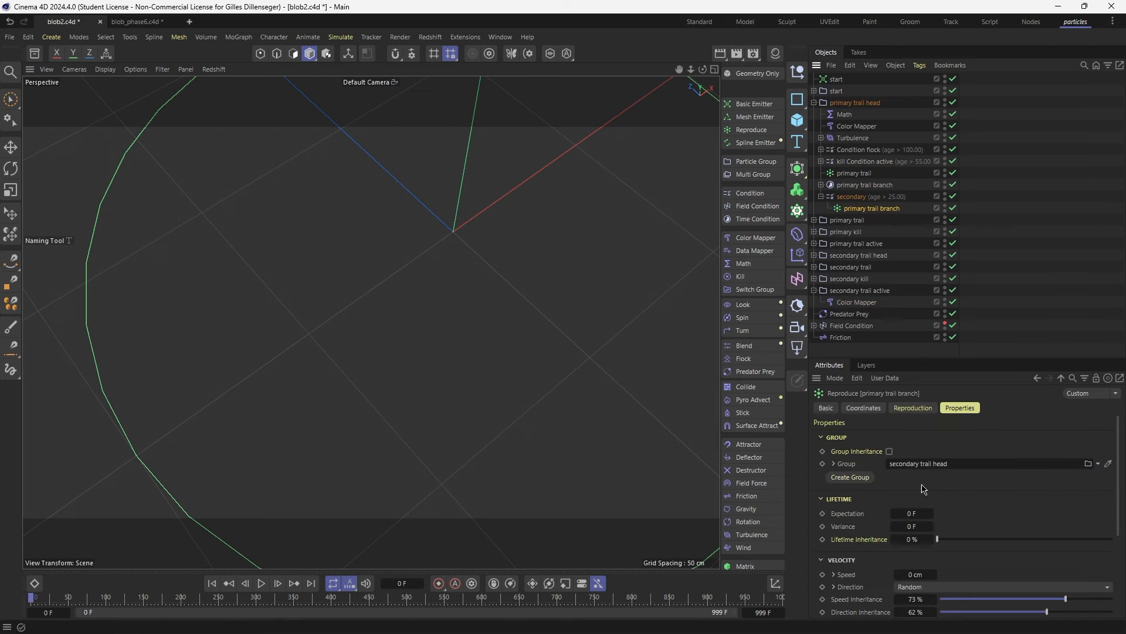
scroll(865, 587, "down", 4)
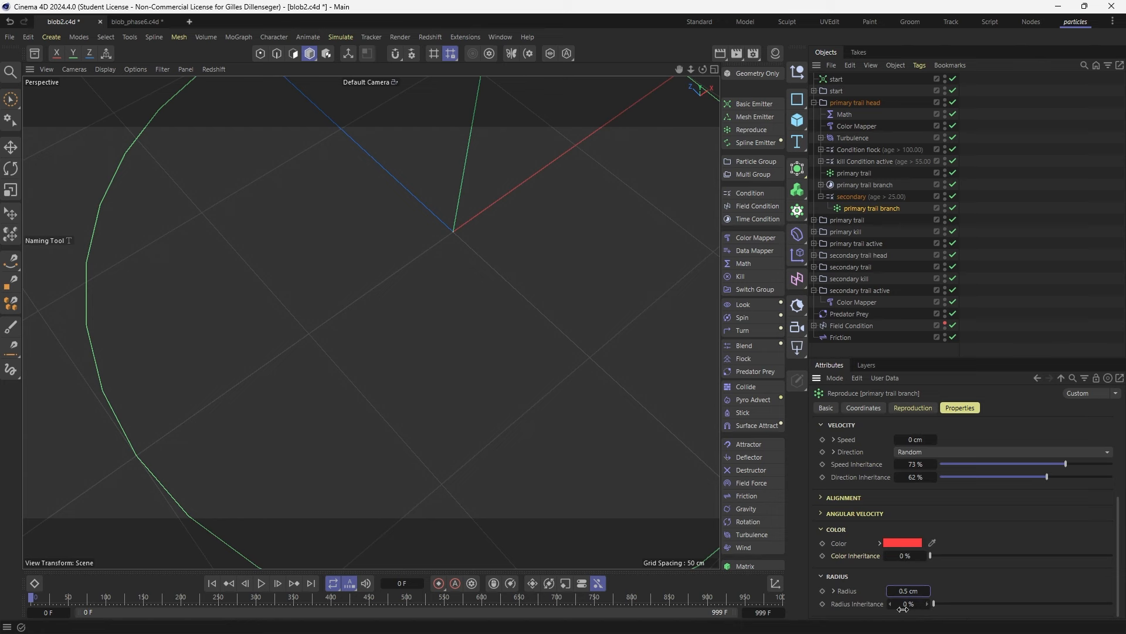
Change the gradient knot of the Color Mapper in secondary trail head to blue with a hue of 223°
left_click(815, 220)
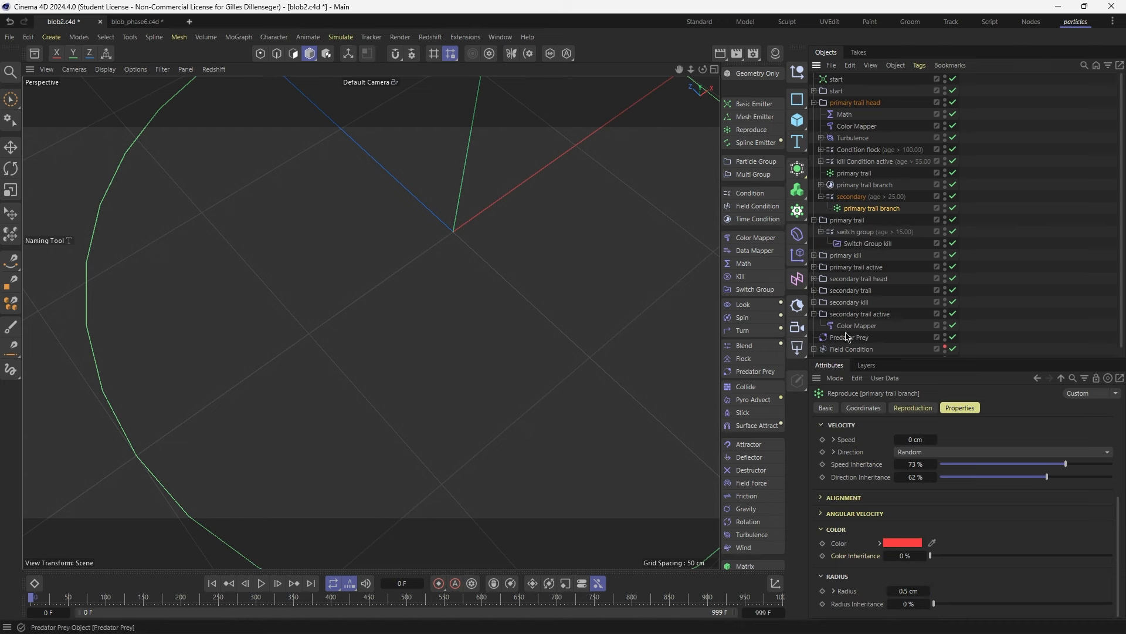
left_click(815, 280)
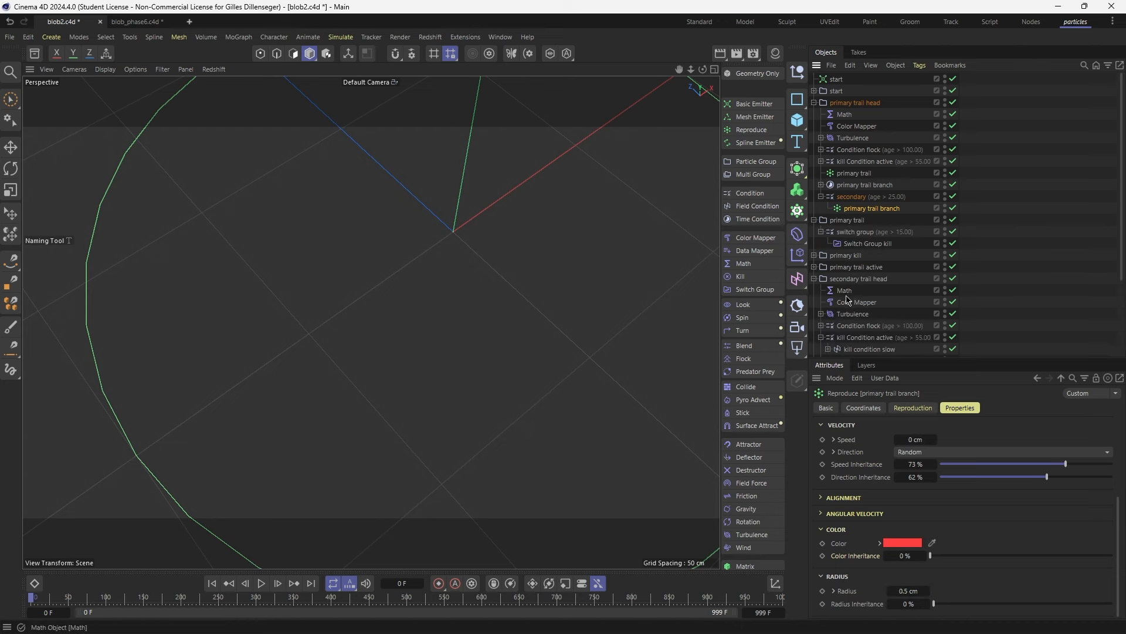
left_click(865, 280)
left_click(857, 302)
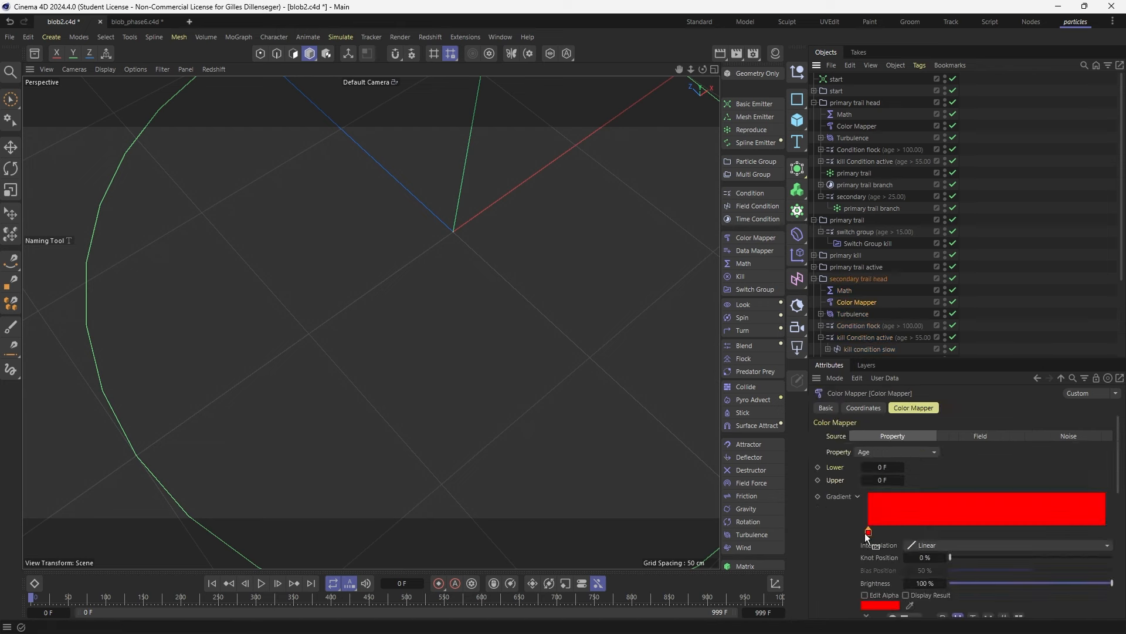
double_click(869, 535)
left_click(911, 553)
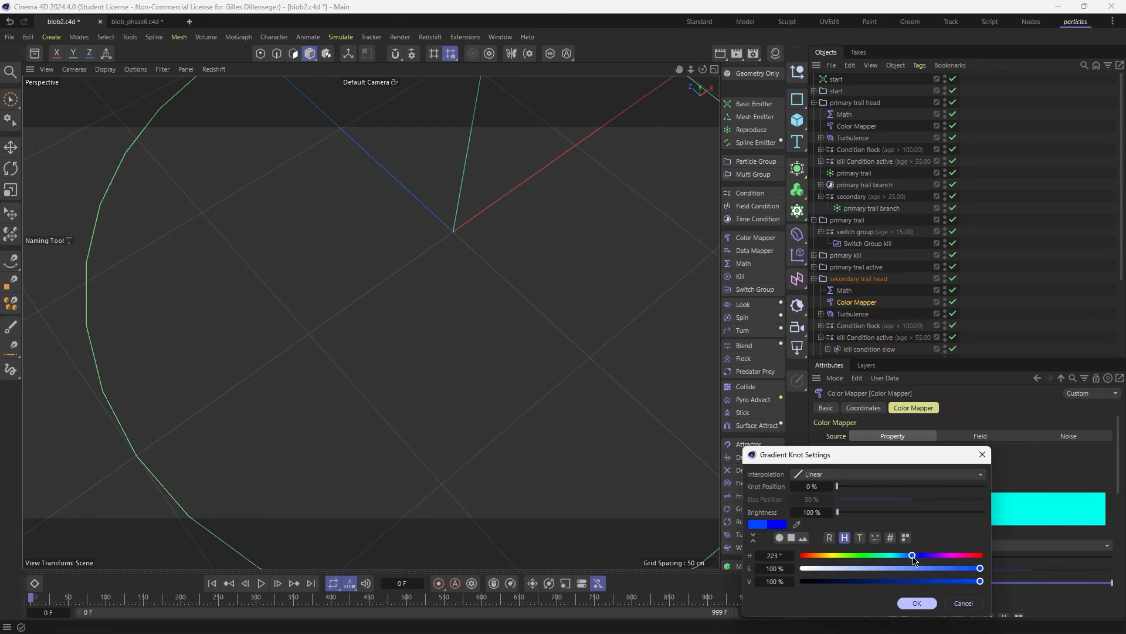
left_click(917, 603)
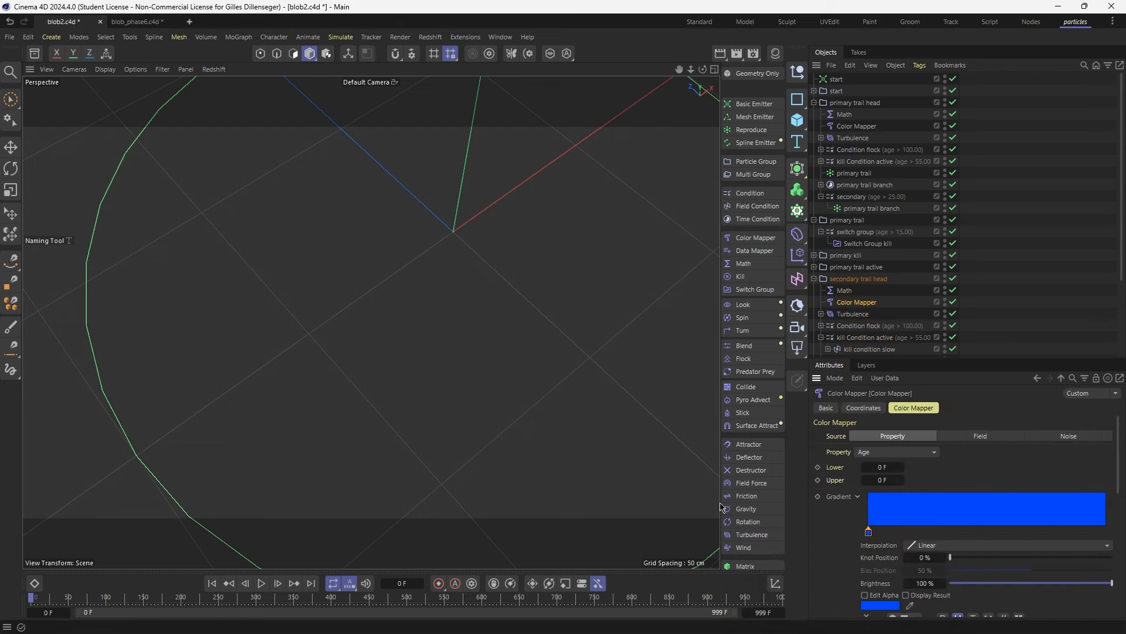
Set the Color of the secondary trail Reproduce in secondary trail head to blue with a hue of 204°
scroll(833, 325, "down", 2)
left_click(858, 290)
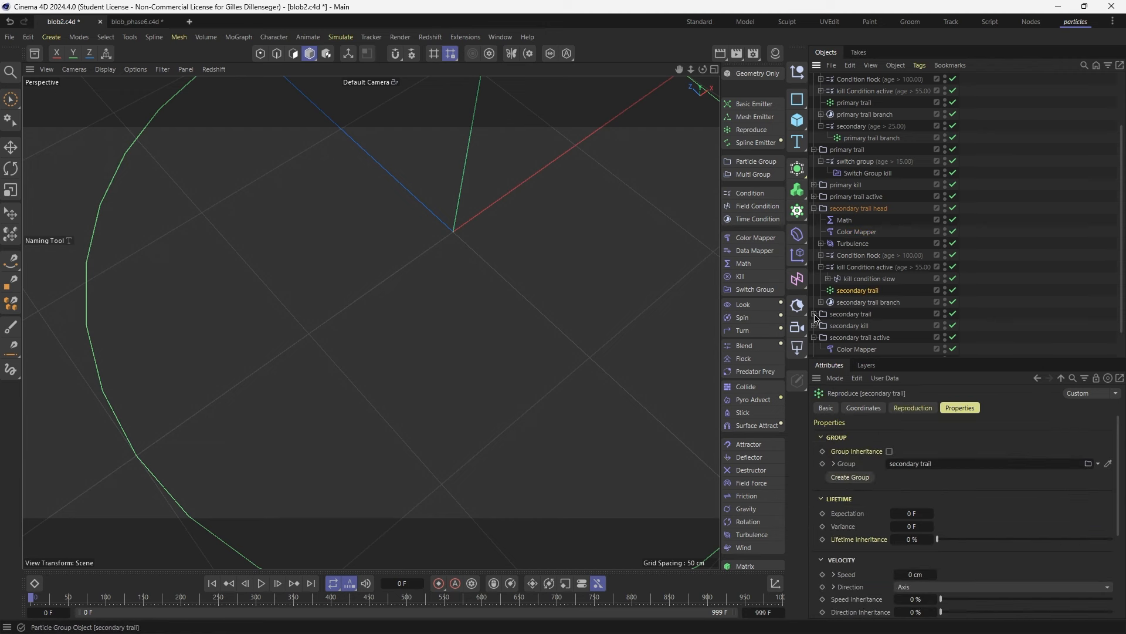
scroll(993, 489, "down", 2)
scroll(993, 488, "down", 2)
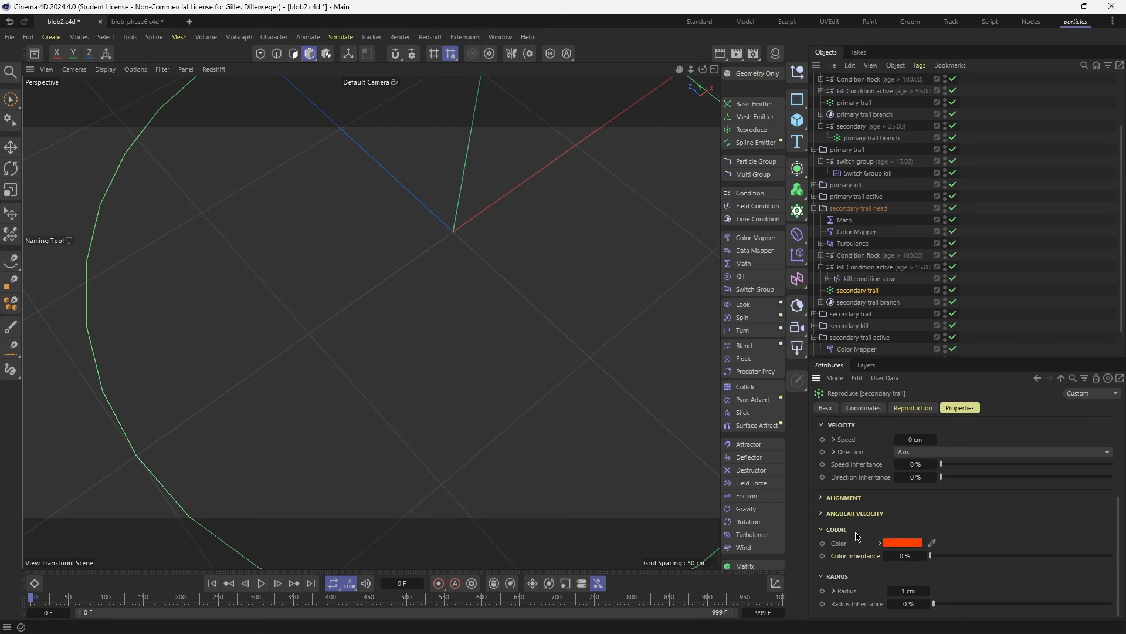
left_click(919, 542)
left_click(981, 593)
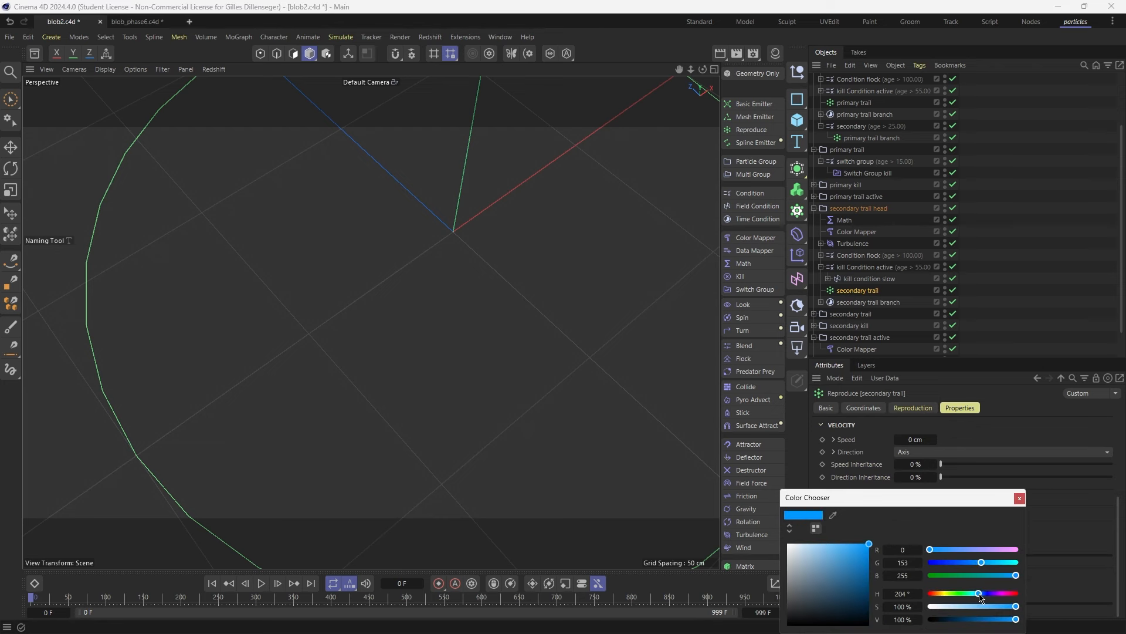
left_click(1020, 499)
Set the gradient knot of the Color Mapper in the secondary kill group to orange with a hue of 40°
left_click_drag(1046, 359, 1046, 279)
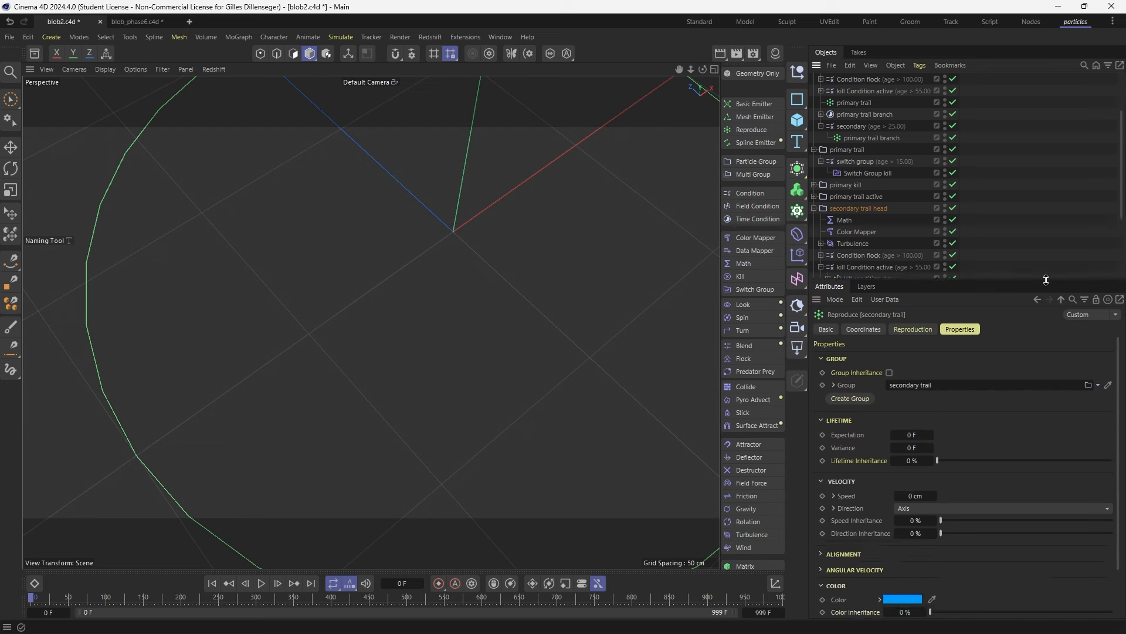
scroll(1024, 570, "down", 2)
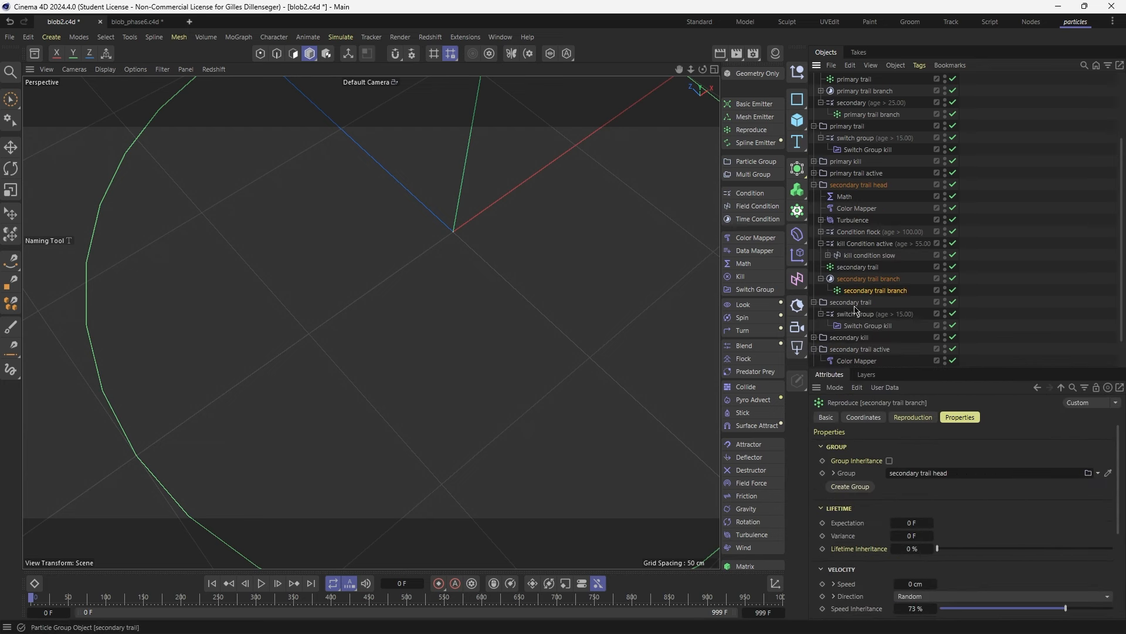
left_click(855, 305)
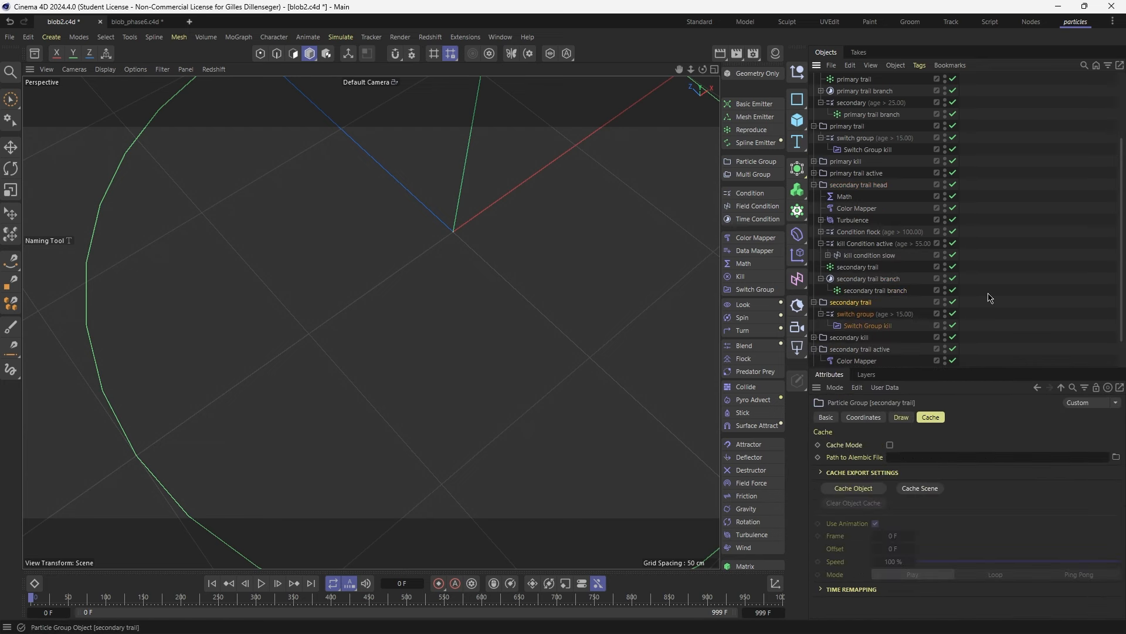
left_click(861, 326)
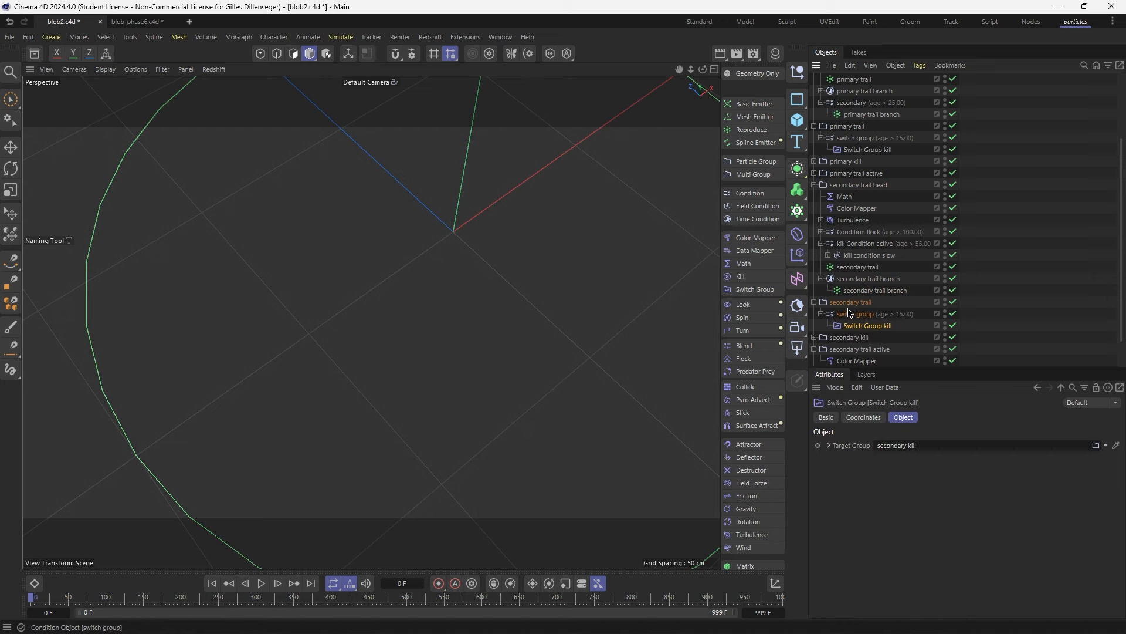
left_click(814, 337)
scroll(819, 343, "down", 2)
left_click(856, 279)
double_click(868, 542)
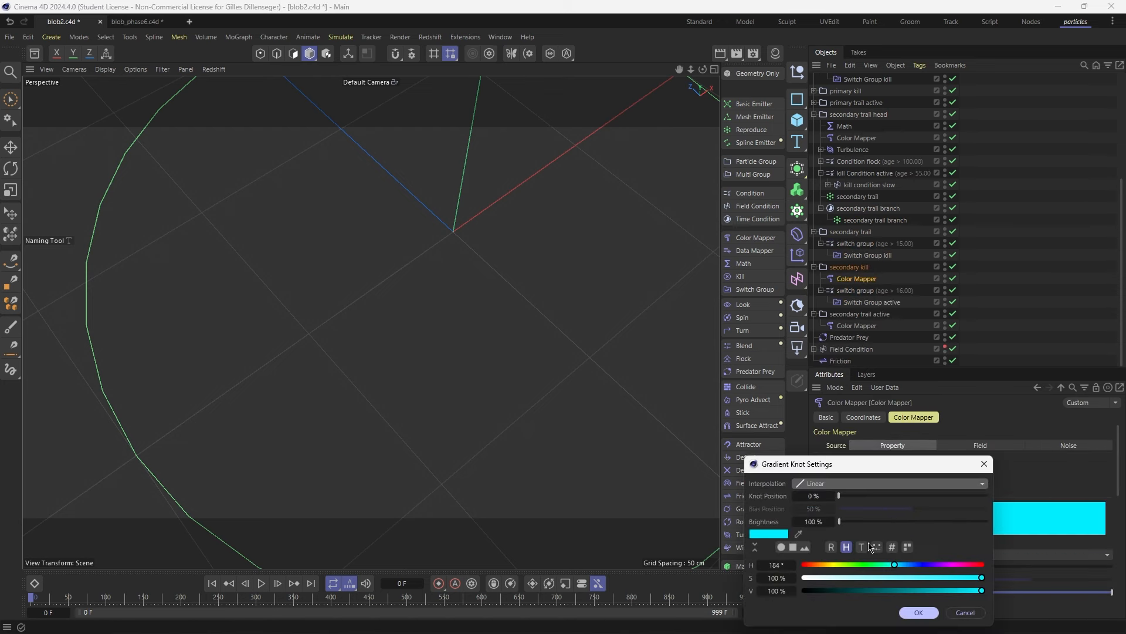
left_click_drag(830, 565, 824, 565)
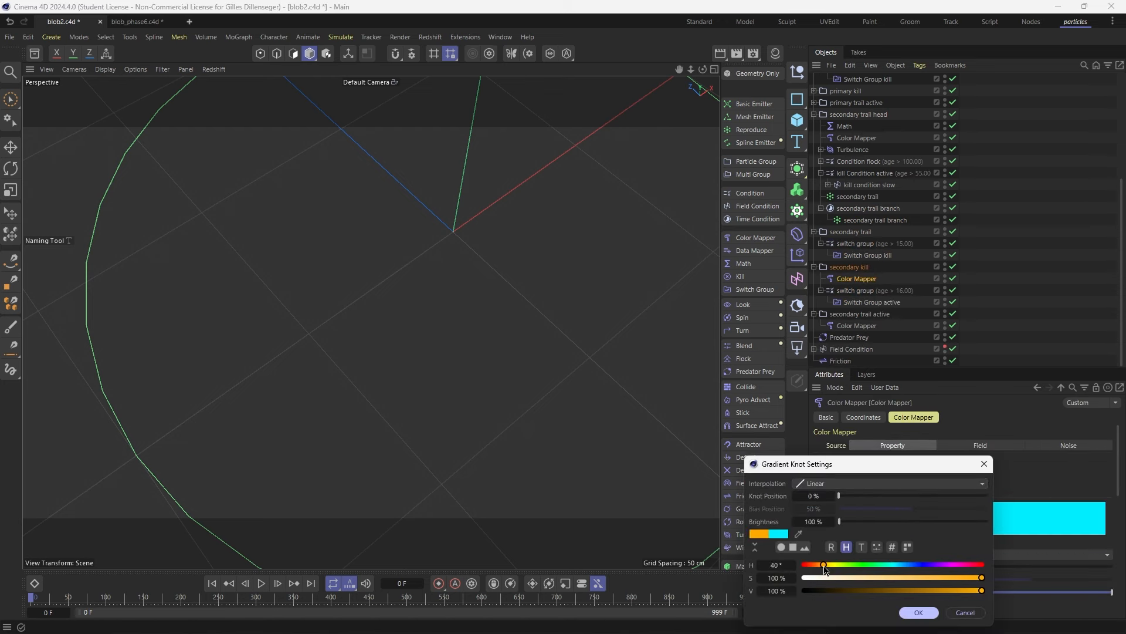
left_click(916, 613)
Set the gradient knot of the Color Mapper in the secondary trail active group to cyan with a hue of 175°
left_click(889, 302)
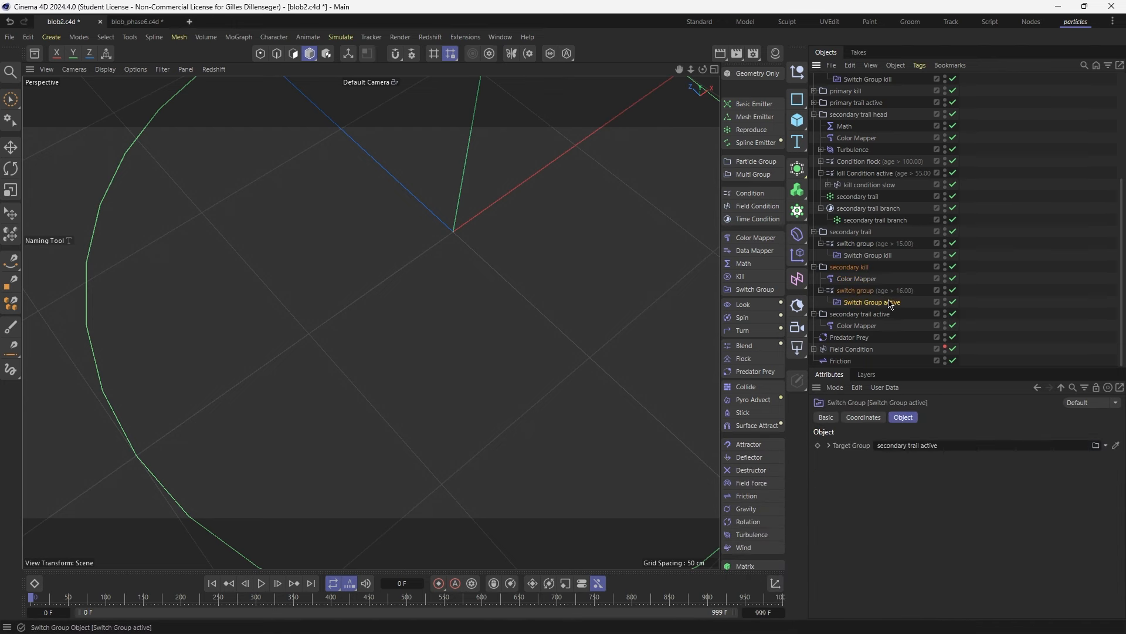
left_click(857, 326)
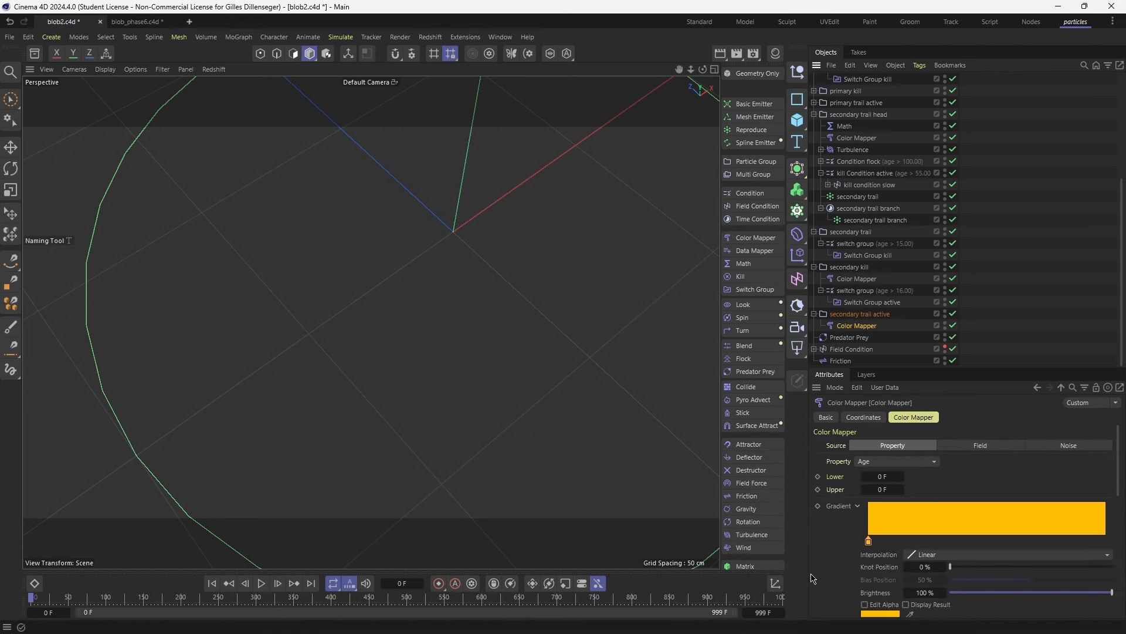
double_click(868, 541)
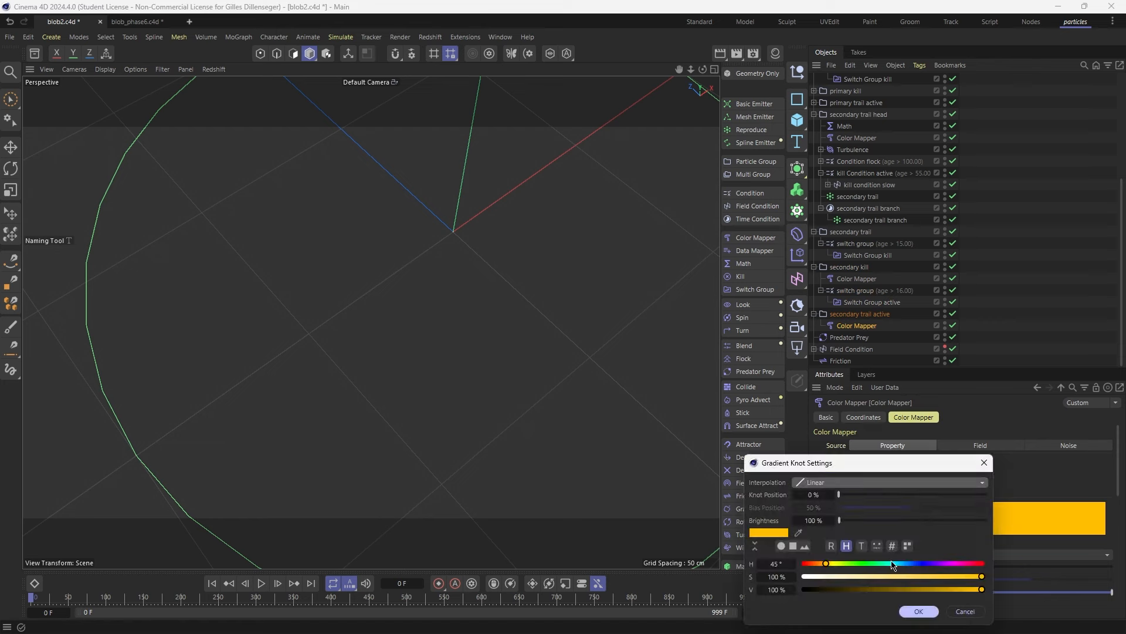
left_click(891, 564)
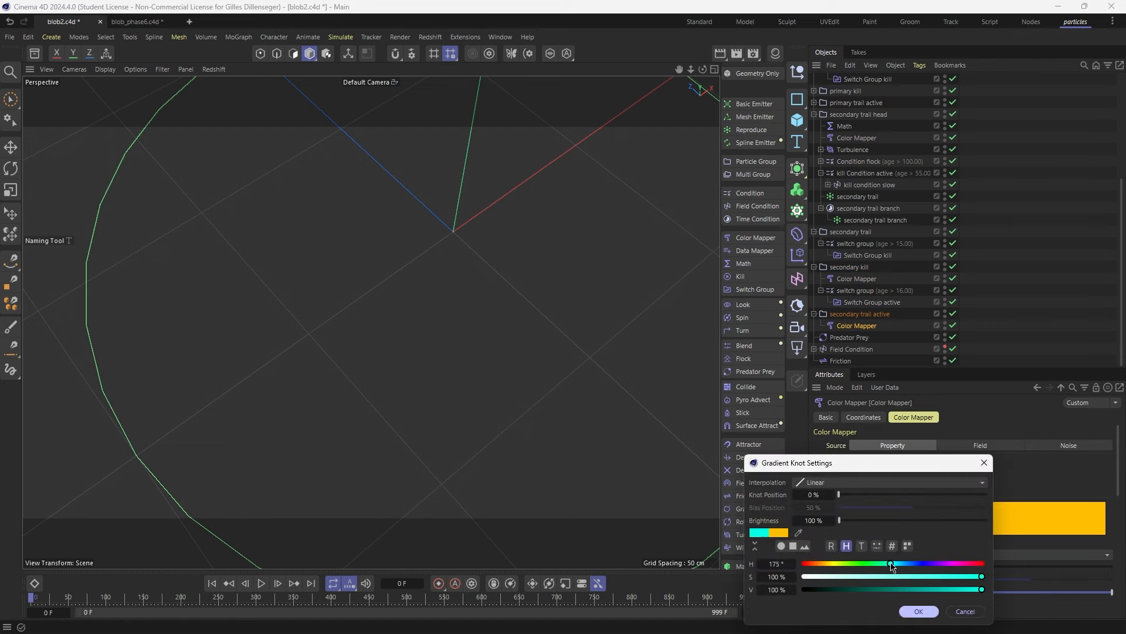
left_click(919, 611)
left_click(925, 307)
Play the simulation to about frame 339 and examine how the secondary branches grow from the primary trails
left_click(262, 583)
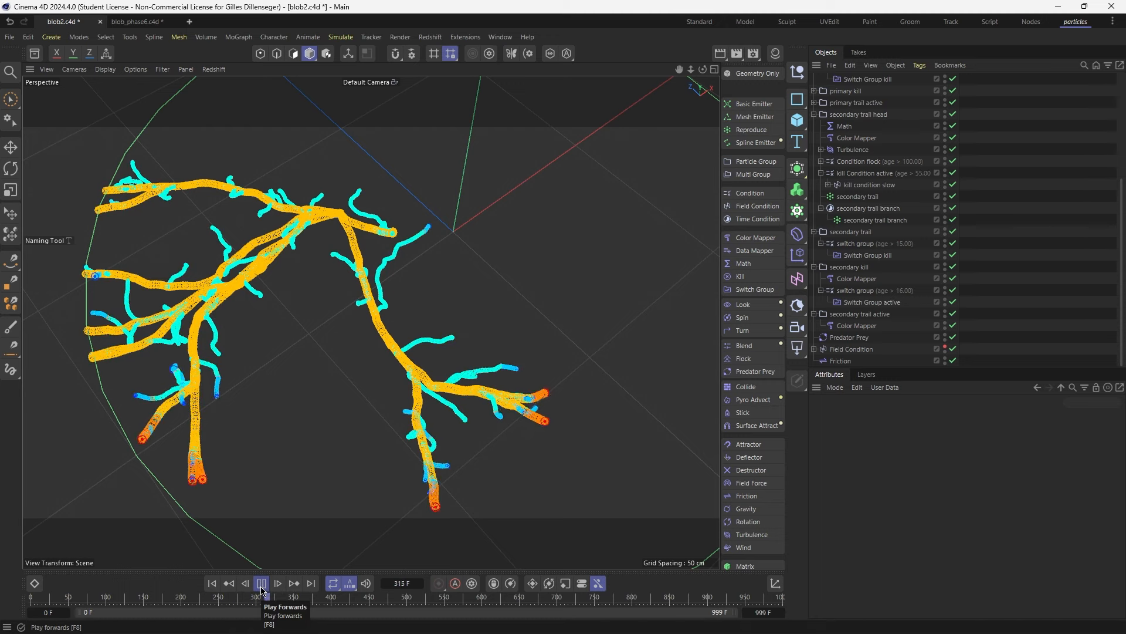
left_click(261, 583)
scroll(401, 339, "up", 2)
scroll(401, 339, "up", 5)
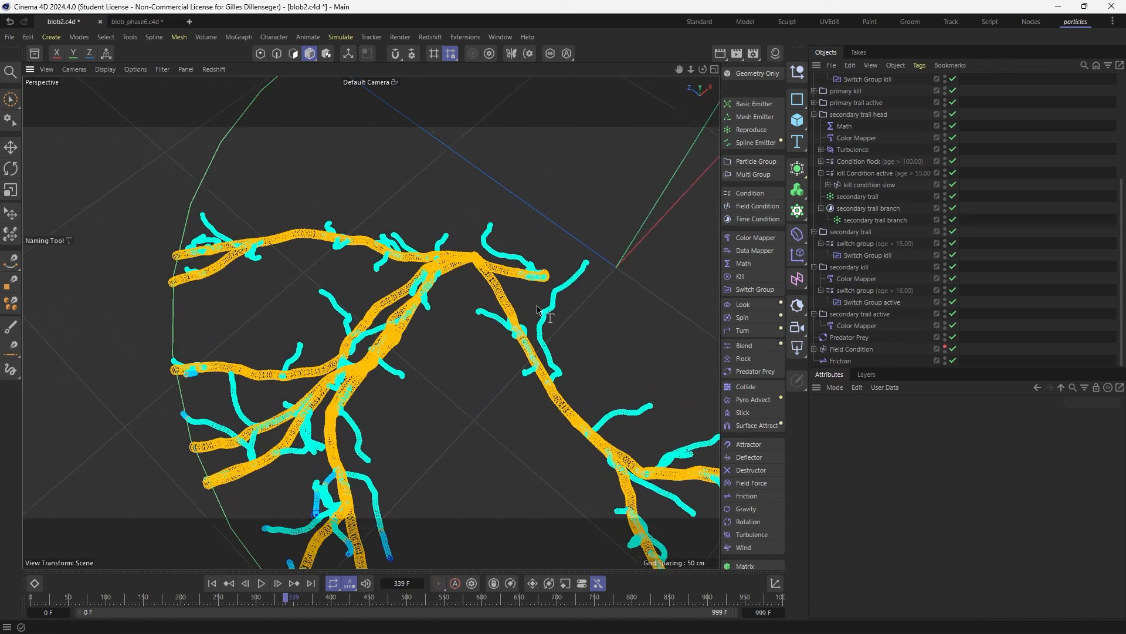
middle_click_drag(471, 288, 457, 277)
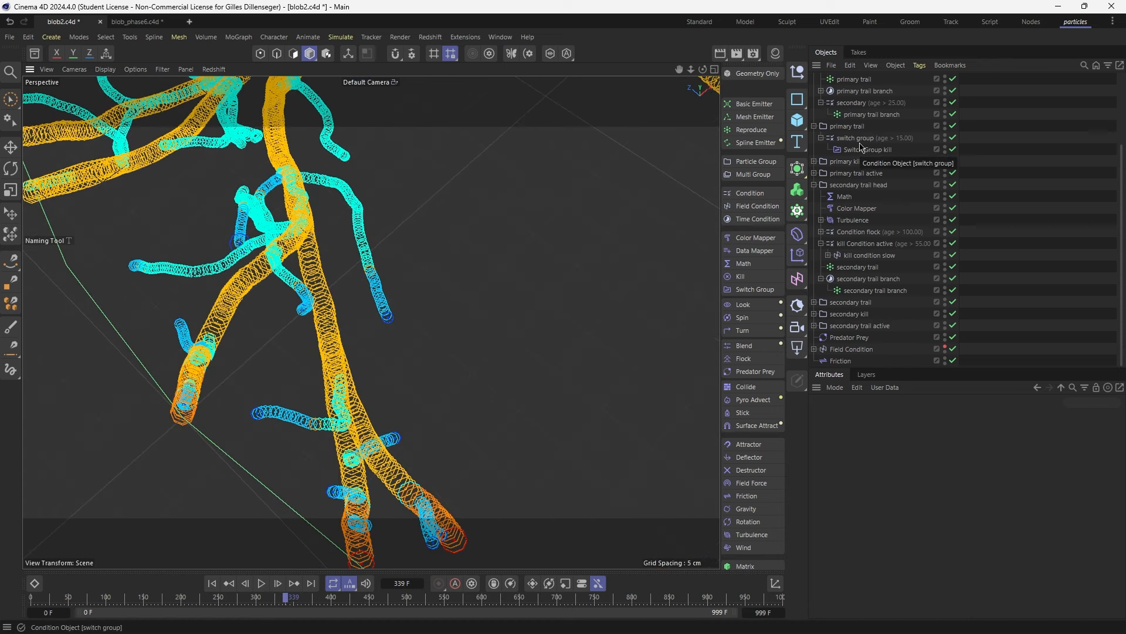
Rename the Reproduce inside the secondary condition of primary trail head as secondary trail branch
scroll(845, 163, "up", 5)
double_click(871, 208)
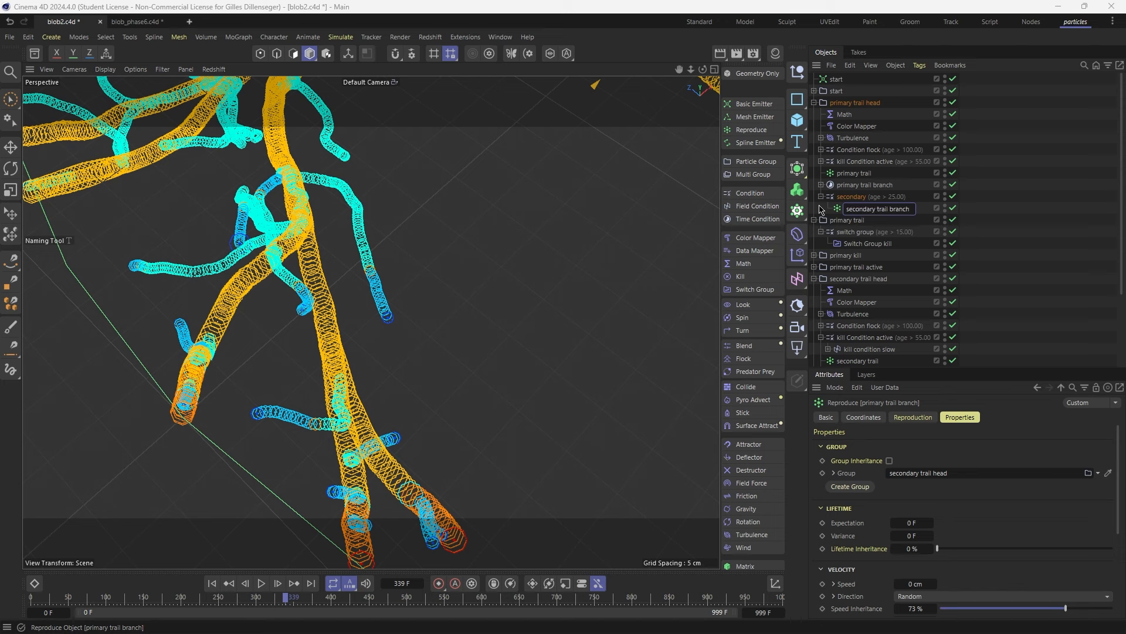
key("Return")
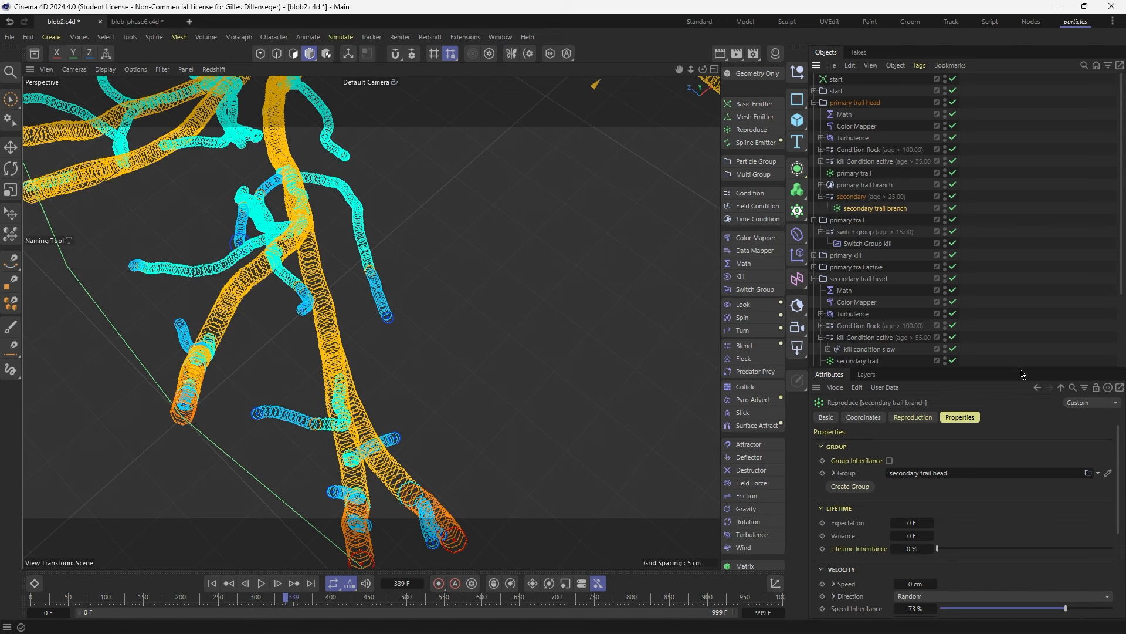
Set Speed Inheritance to 150 % and Direction Inheritance to 87 % for the secondary trail branch Reproduce inside the secondary condition
left_click_drag(1022, 367, 1035, 229)
left_click_drag(1046, 483, 1068, 486)
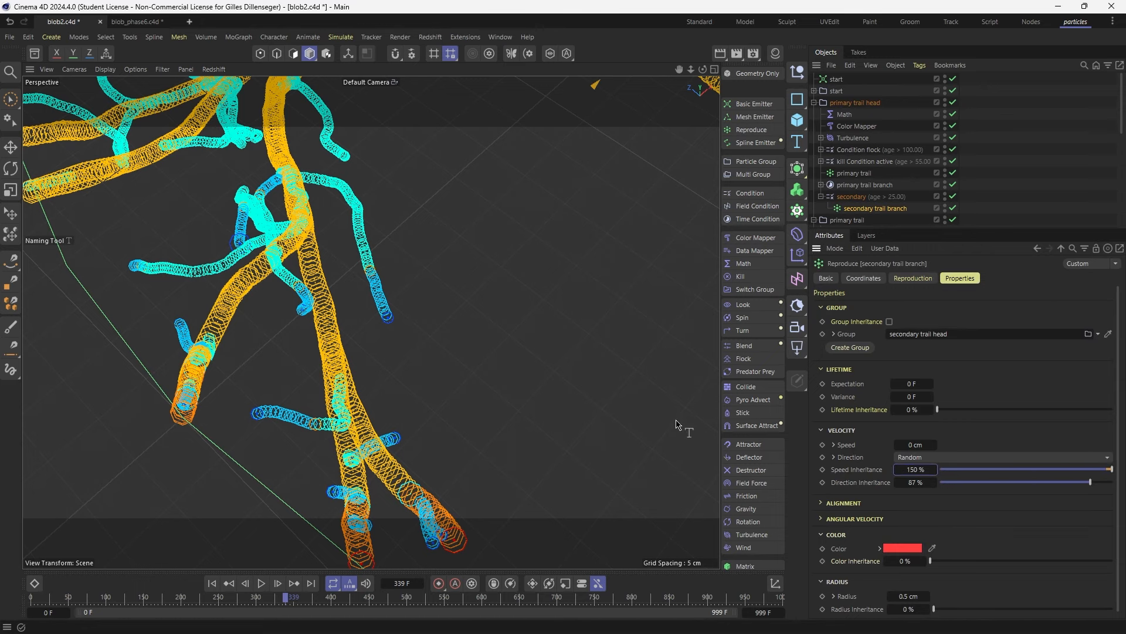
scroll(566, 289, "down", 5)
middle_click_drag(550, 304, 470, 327, "alt")
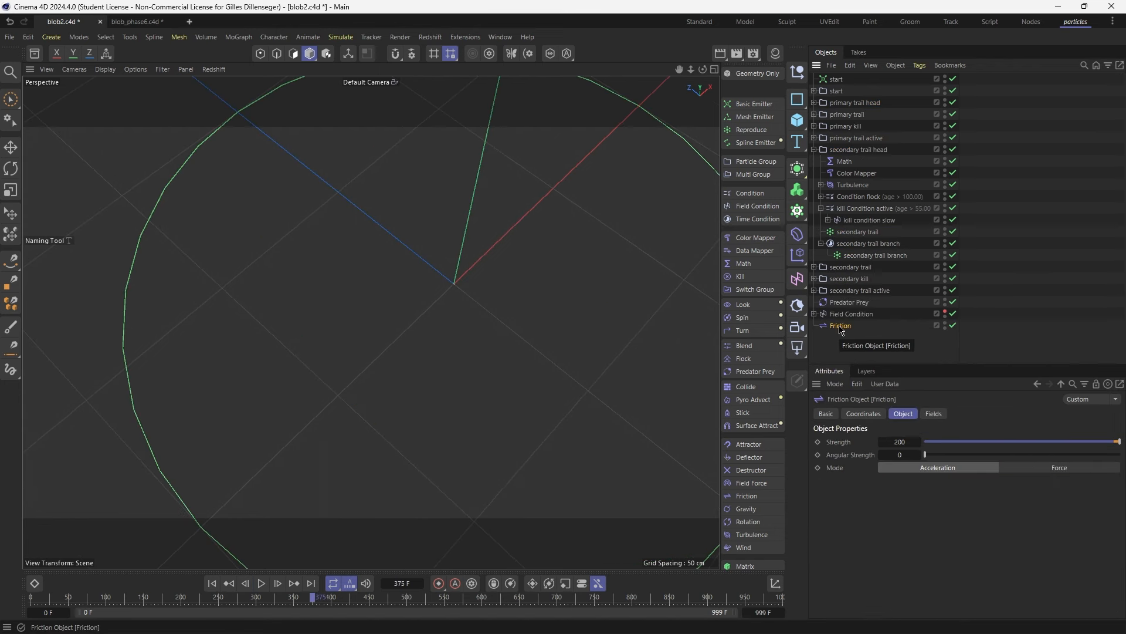
Give primary trail head and secondary trail head each their own Friction, with Strength 50 for the secondary one, and play the simulation
left_click_drag(1067, 86, 865, 268)
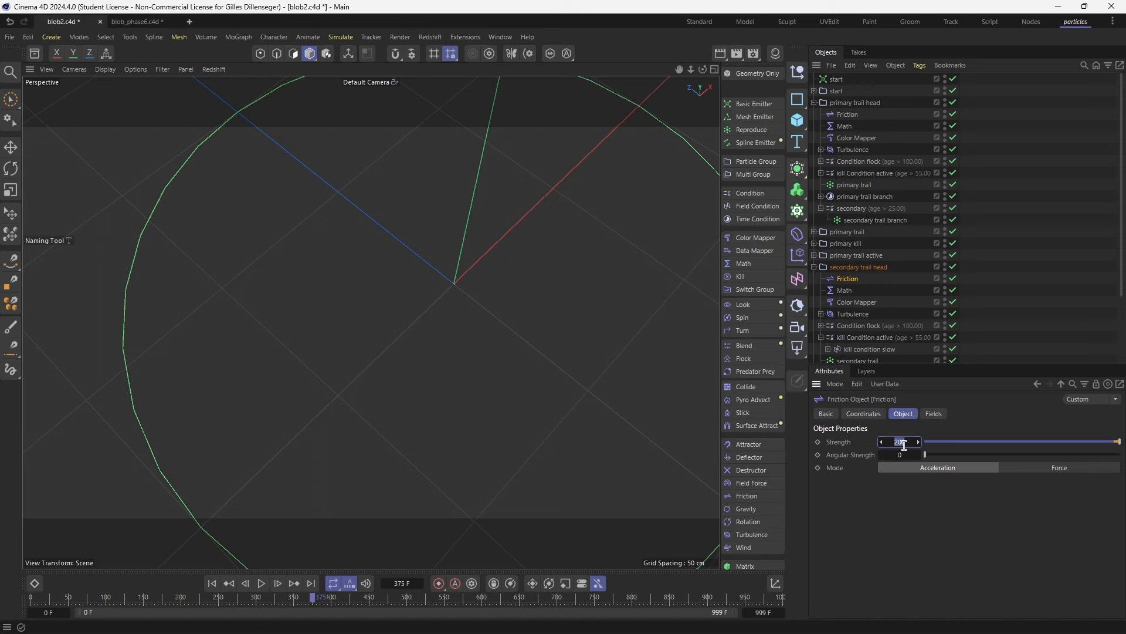
key("Return")
left_click(265, 584)
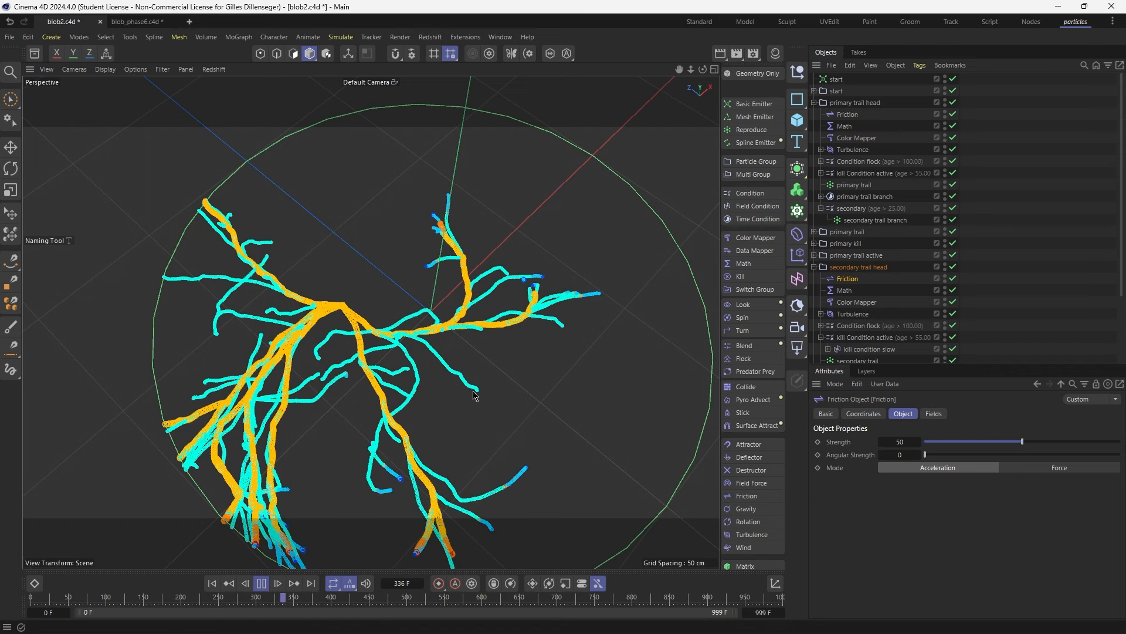
left_click(262, 584)
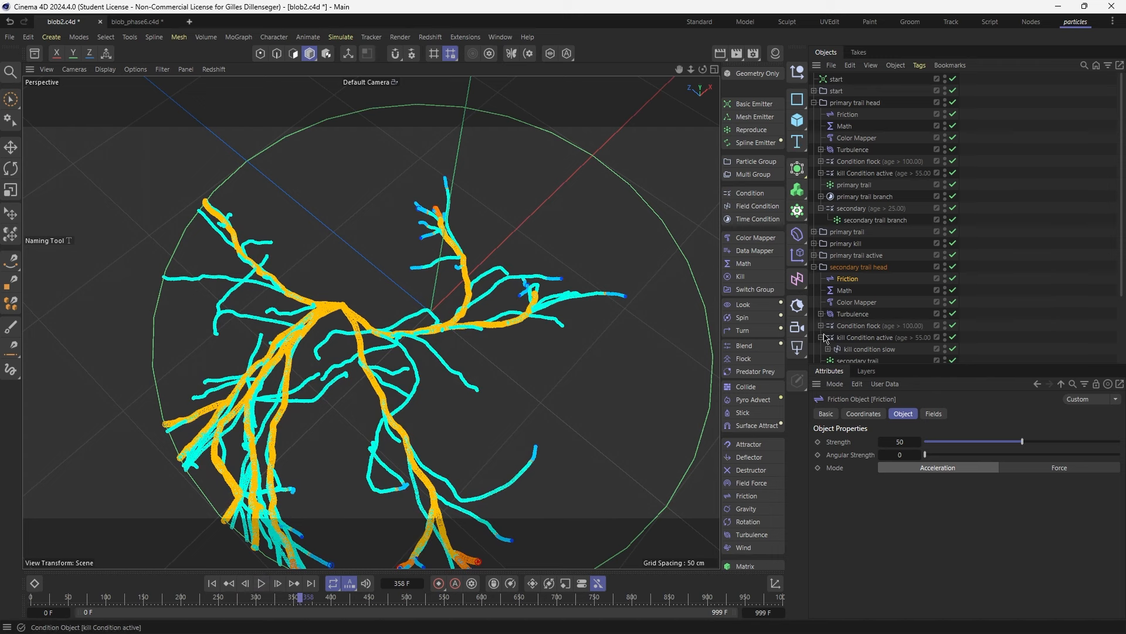
Set the Value of kill Condition active in secondary trail head to 25 F and check the field used by kill condition slow
left_click(815, 102)
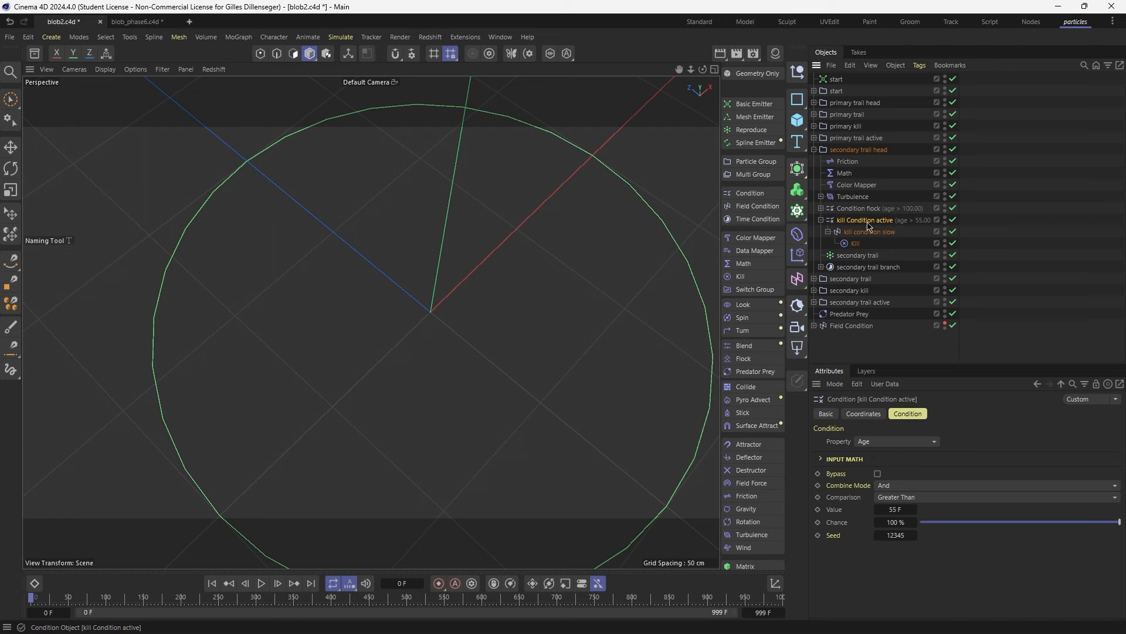
left_click(898, 509)
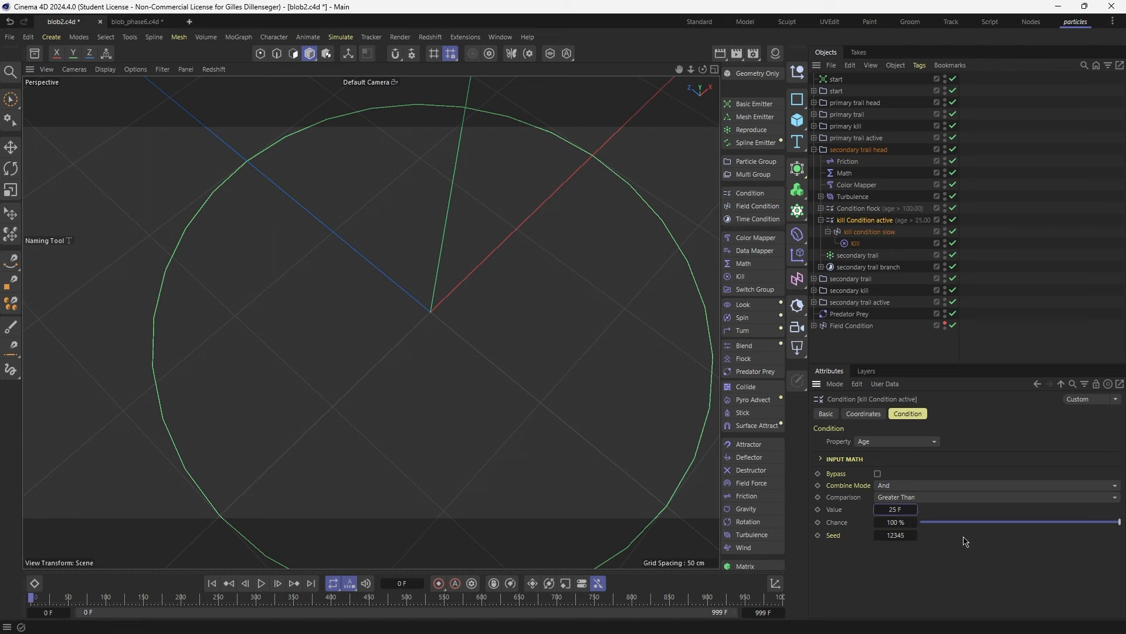
left_click(870, 232)
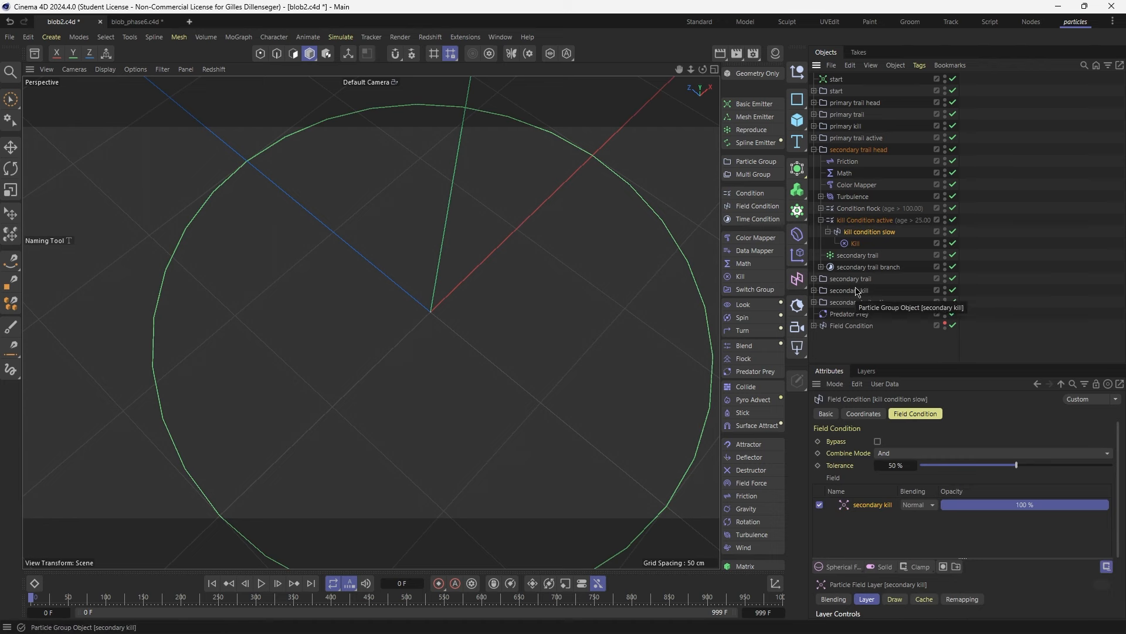
Add the primary trail active and secondary trail active groups to the kill condition slow field list
left_click_drag(861, 141, 880, 560)
left_click_drag(875, 518, 877, 518)
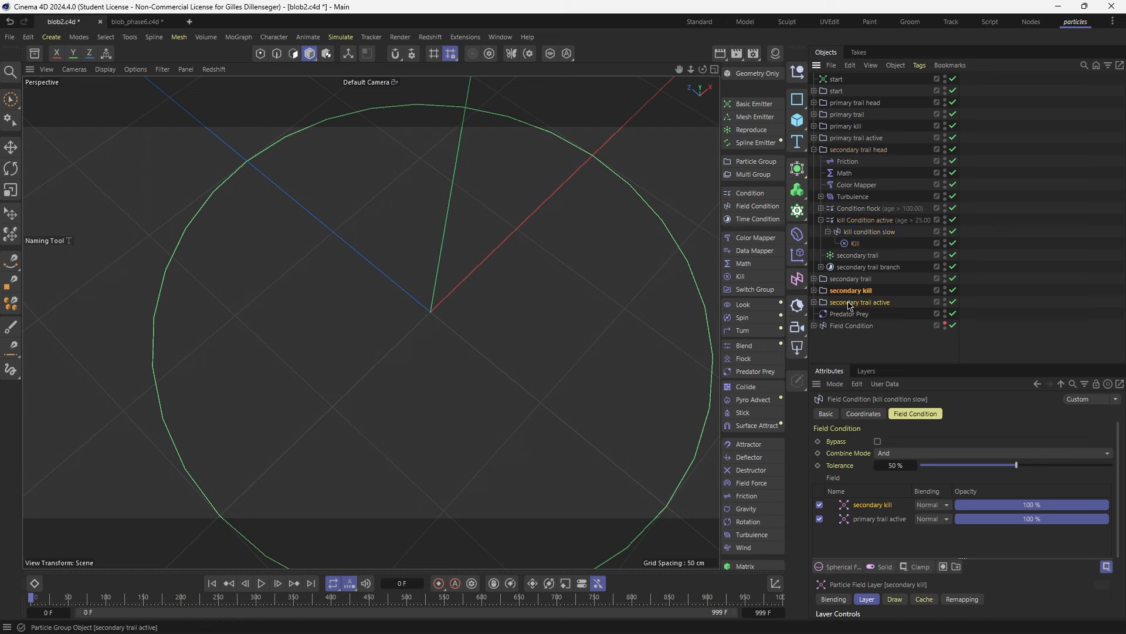
left_click_drag(880, 536, 880, 538)
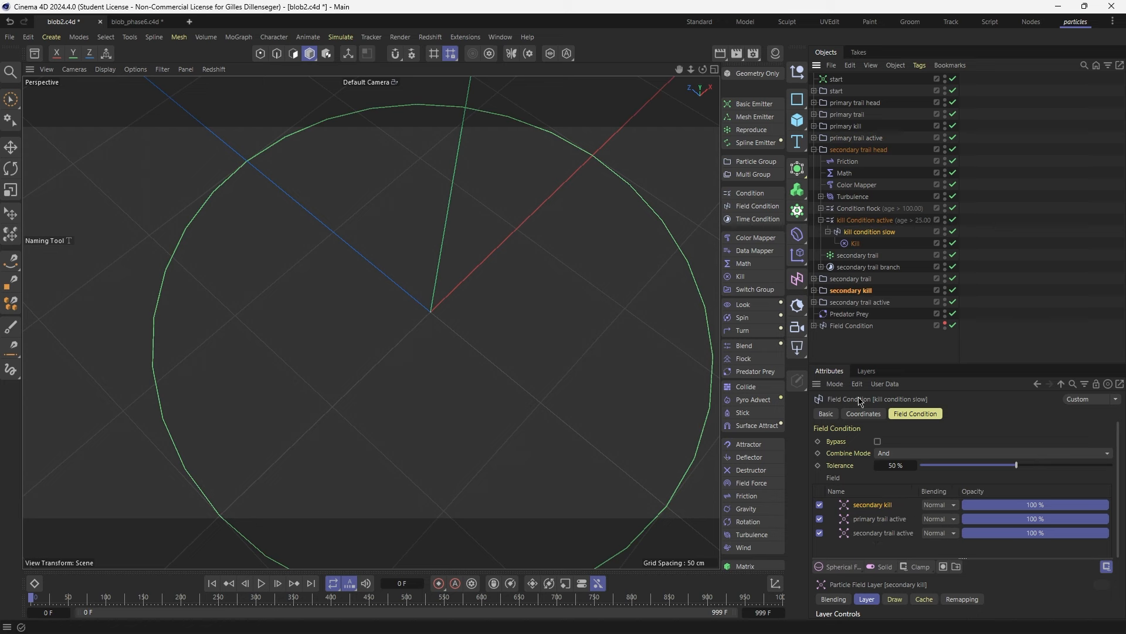
Set the radius of the primary trail active and secondary trail active field layers to 5 cm
left_click(865, 521)
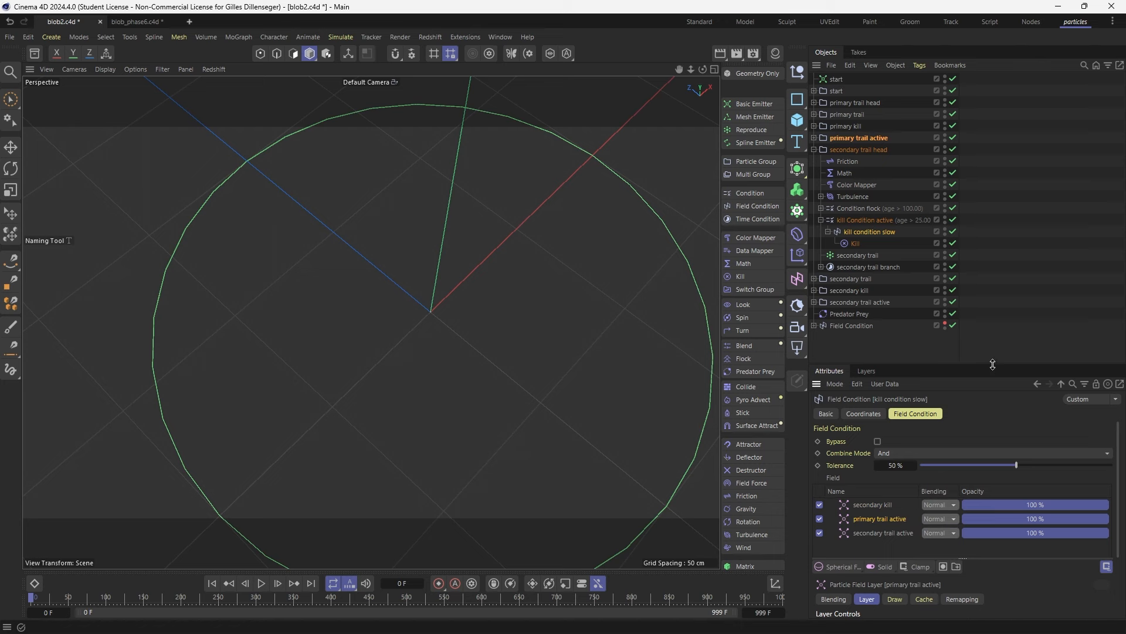
left_click_drag(992, 365, 975, 223)
left_click(882, 363)
left_click(883, 377)
left_click(878, 390, "shift")
left_click(900, 501)
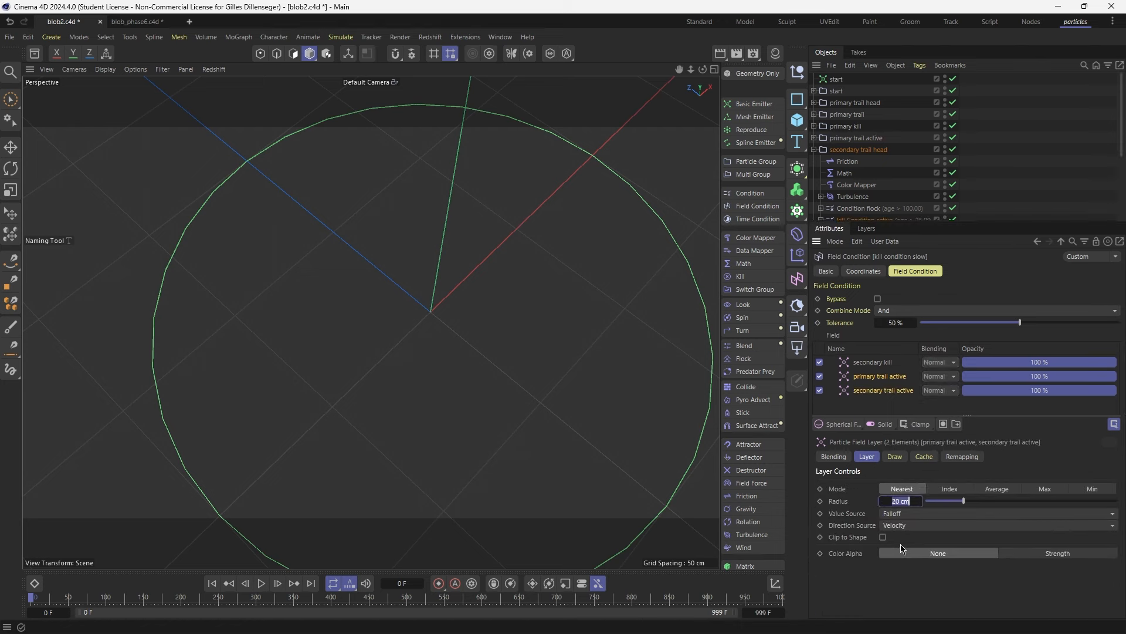
Set the blending of the primary trail active and secondary kill field layers to Add
left_click(946, 378)
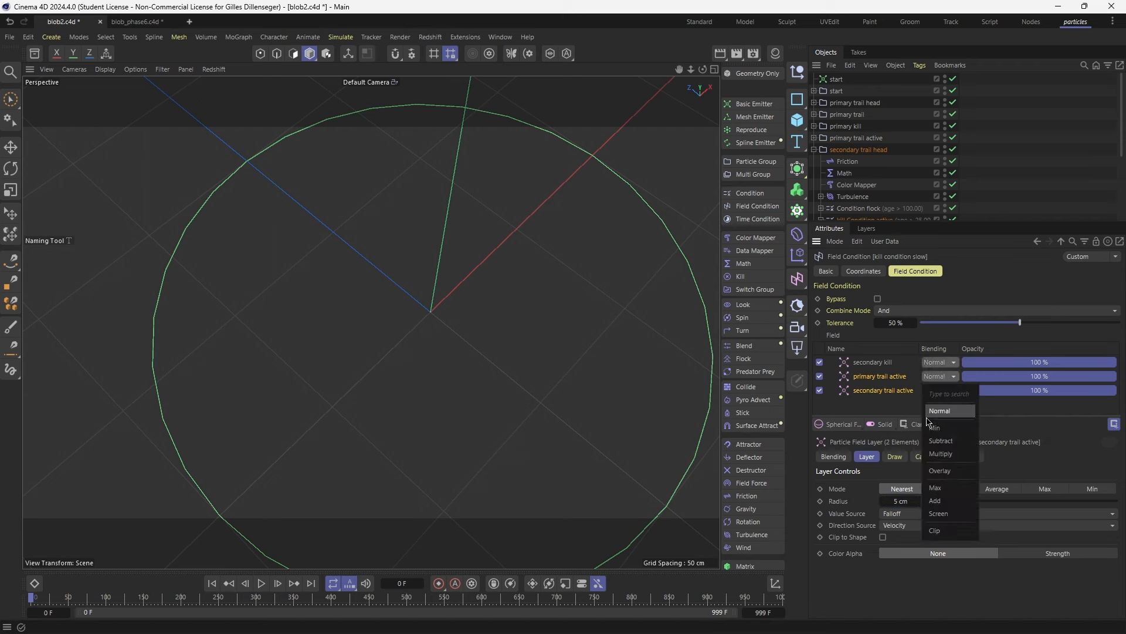
left_click(948, 486)
left_click(951, 365)
left_click(935, 486)
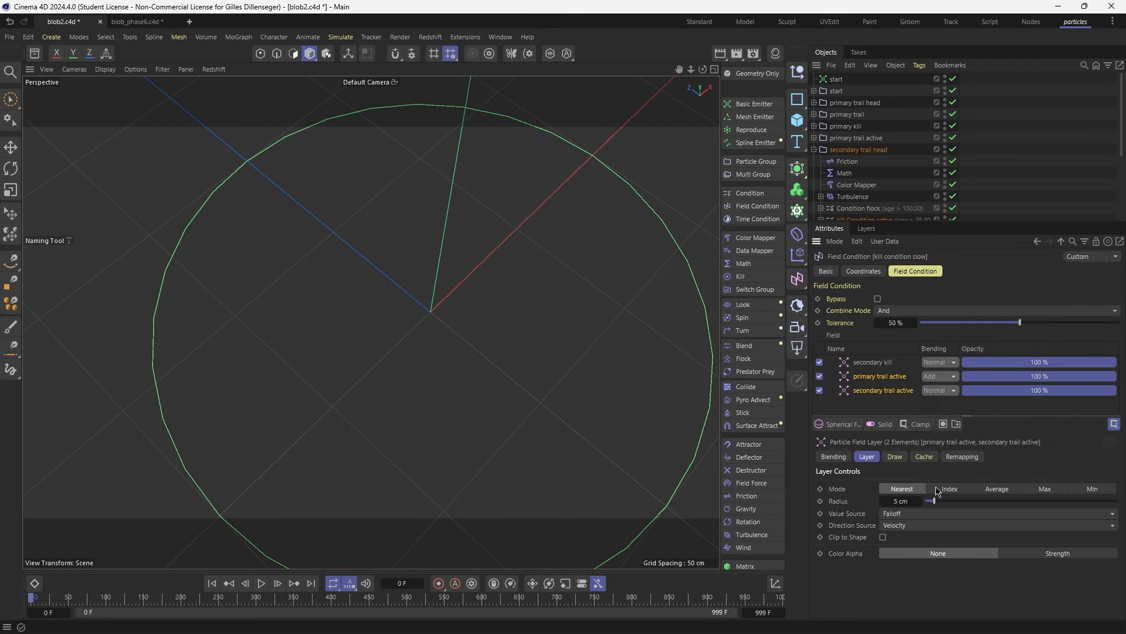
left_click(867, 389)
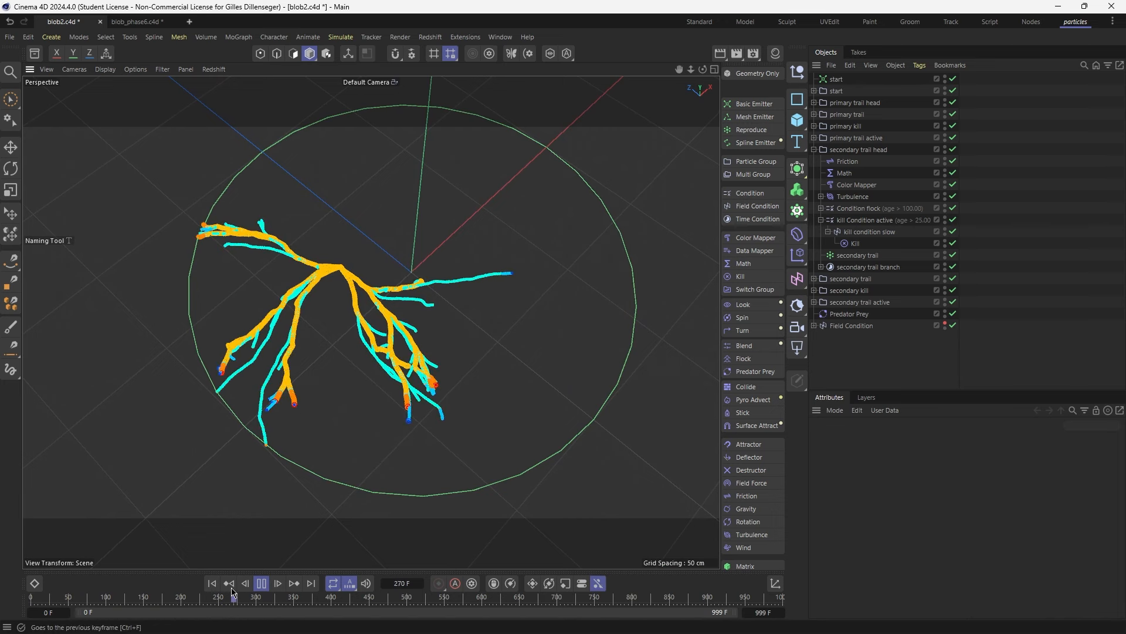
Stop the simulation and change the chance of the secondary condition under primary trail head
key("F8")
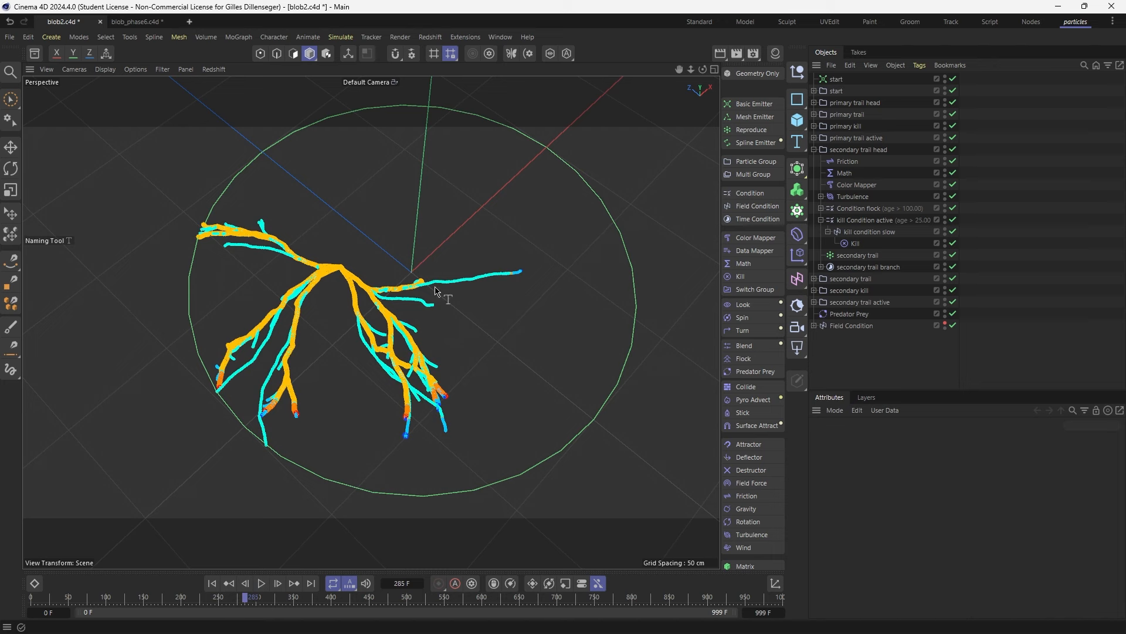
left_click(852, 268)
left_click(822, 267)
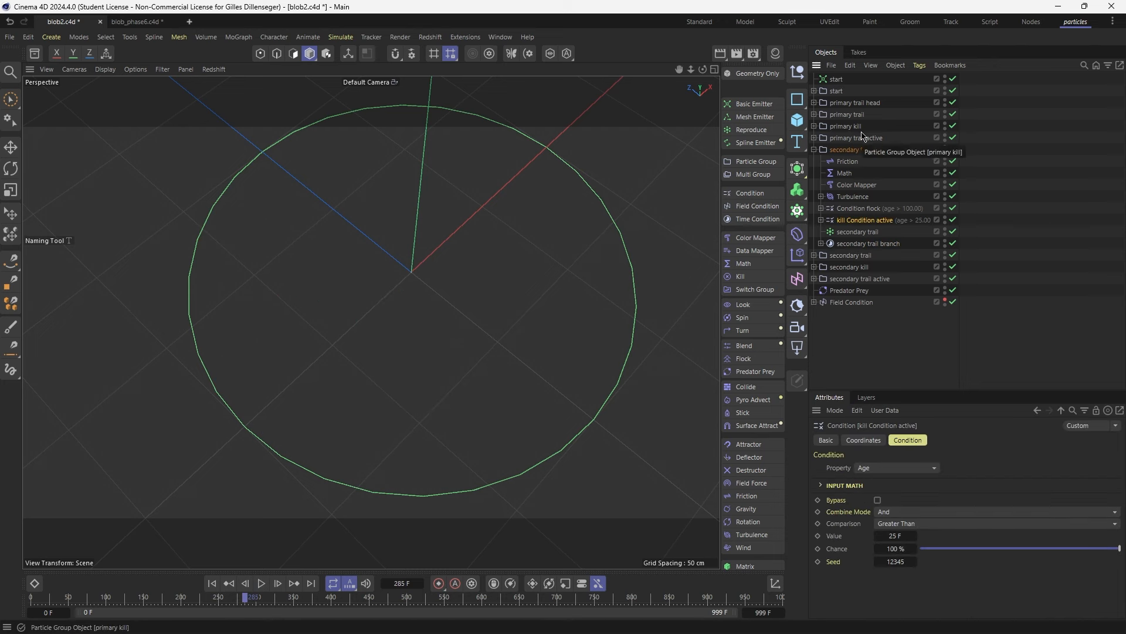
left_click(847, 107)
left_click(815, 102)
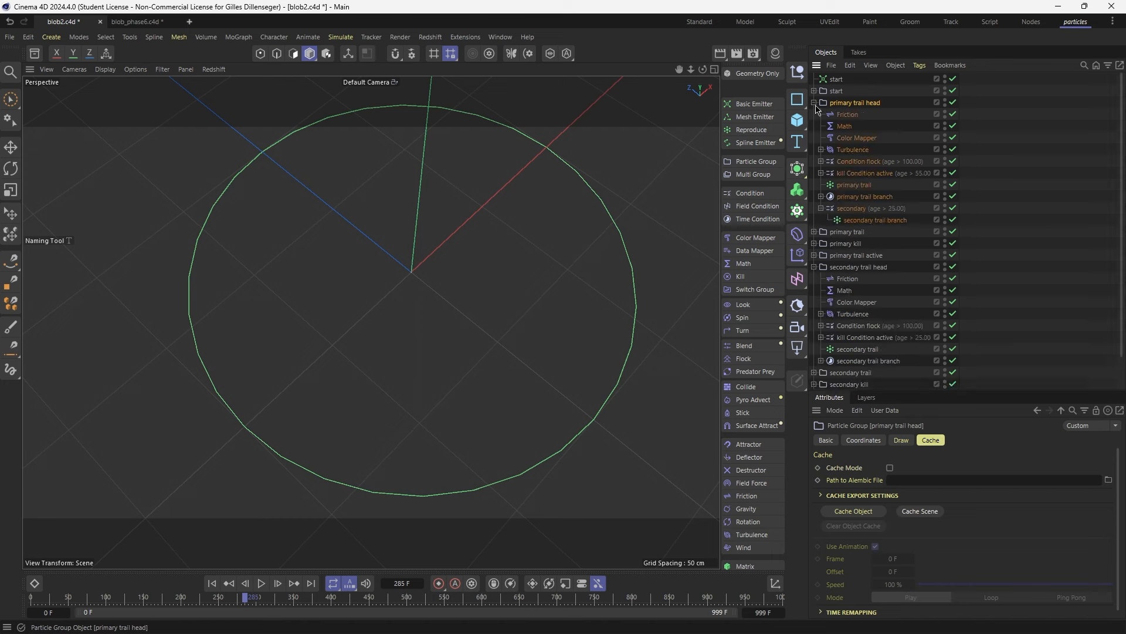
left_click(852, 209)
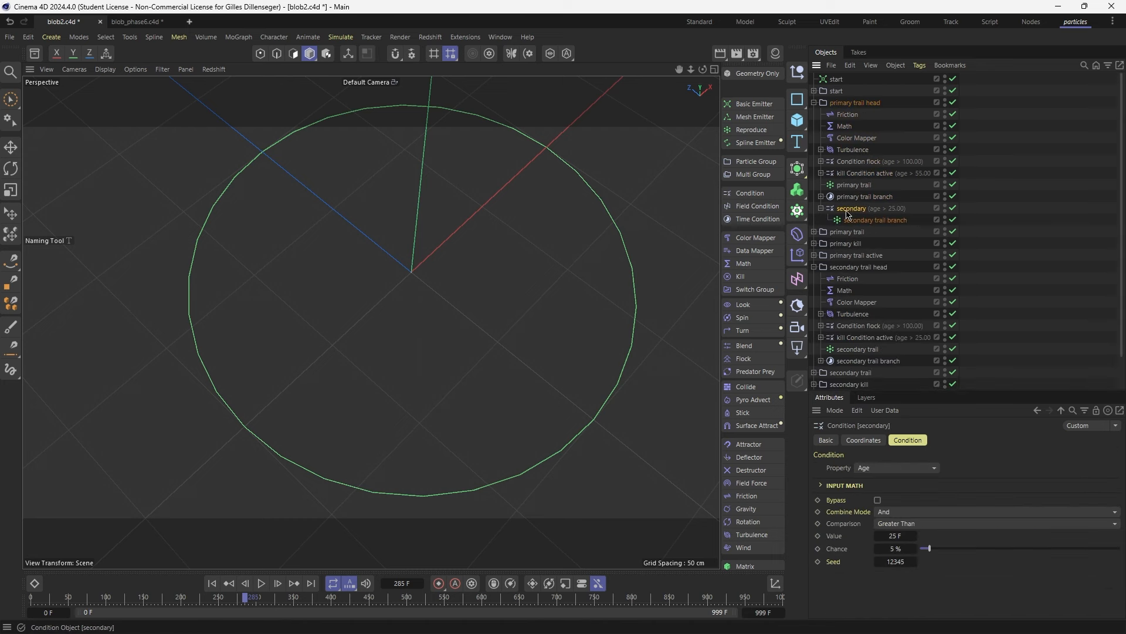
left_click(891, 548)
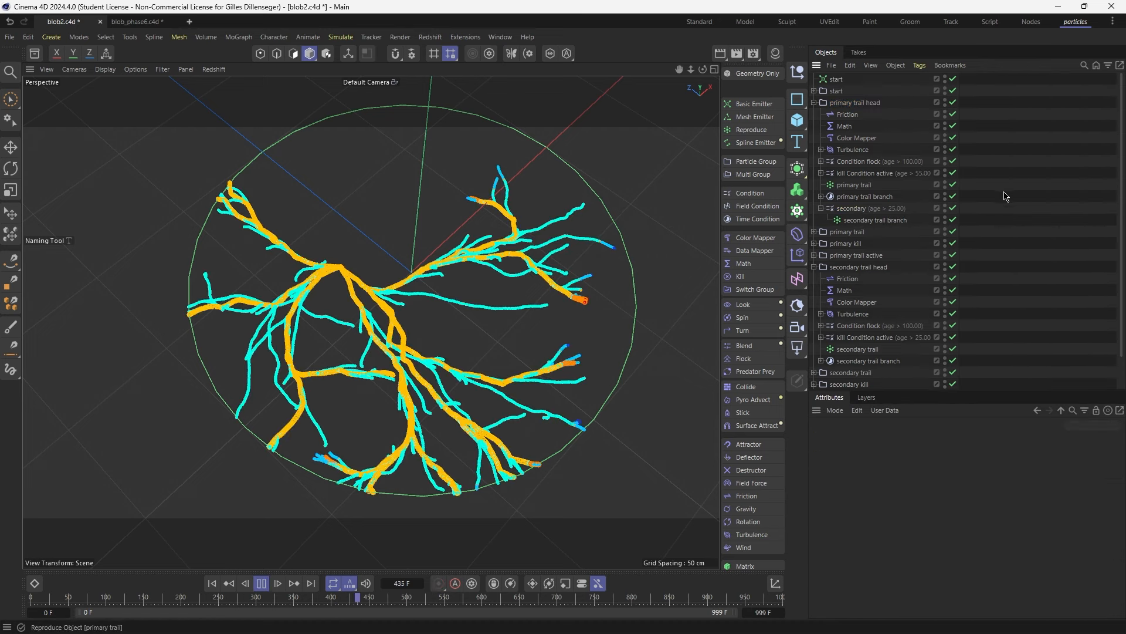
Replay the particle simulation from the first frame to check the branching
left_click(262, 583)
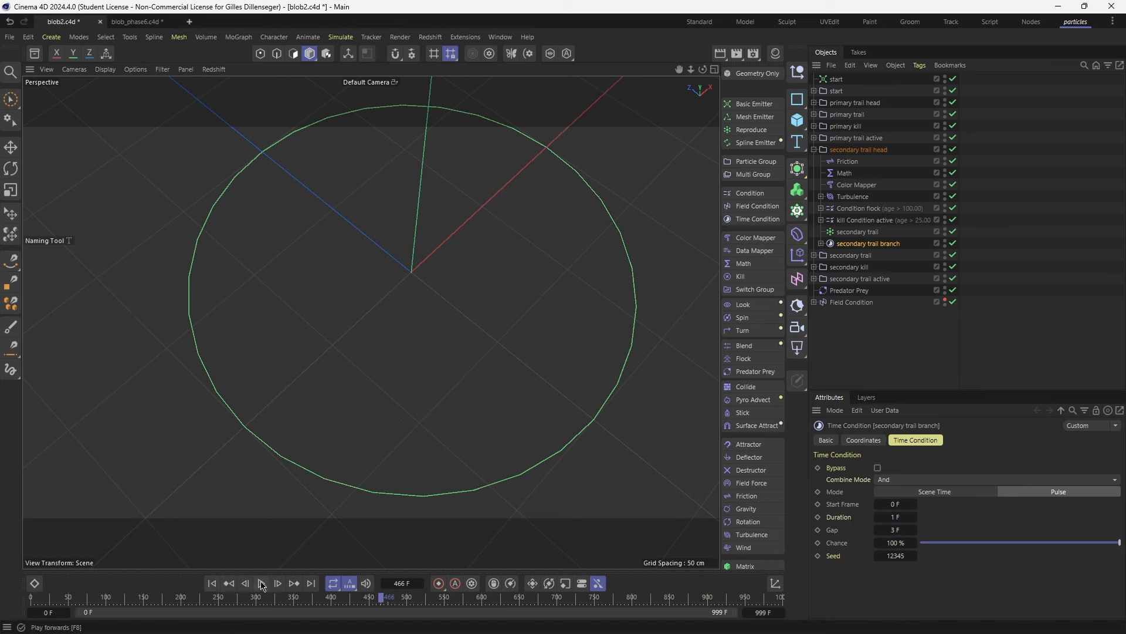
left_click(213, 584)
left_click(260, 583)
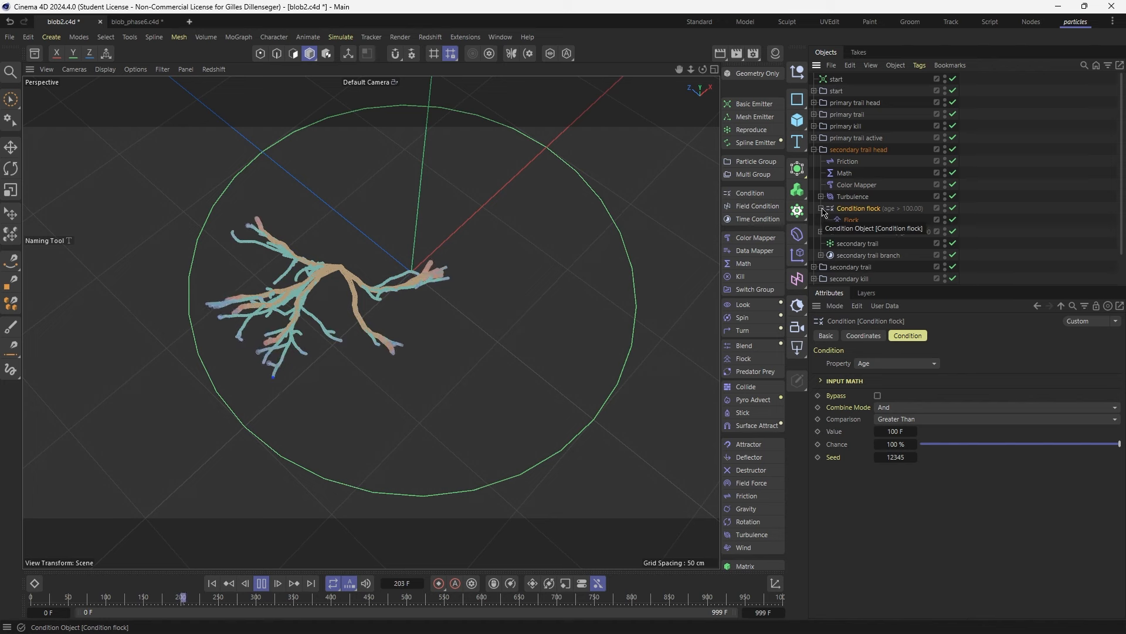
Delete the Condition flock object from the secondary trail head group and replay the simulation from the start
left_click(822, 209)
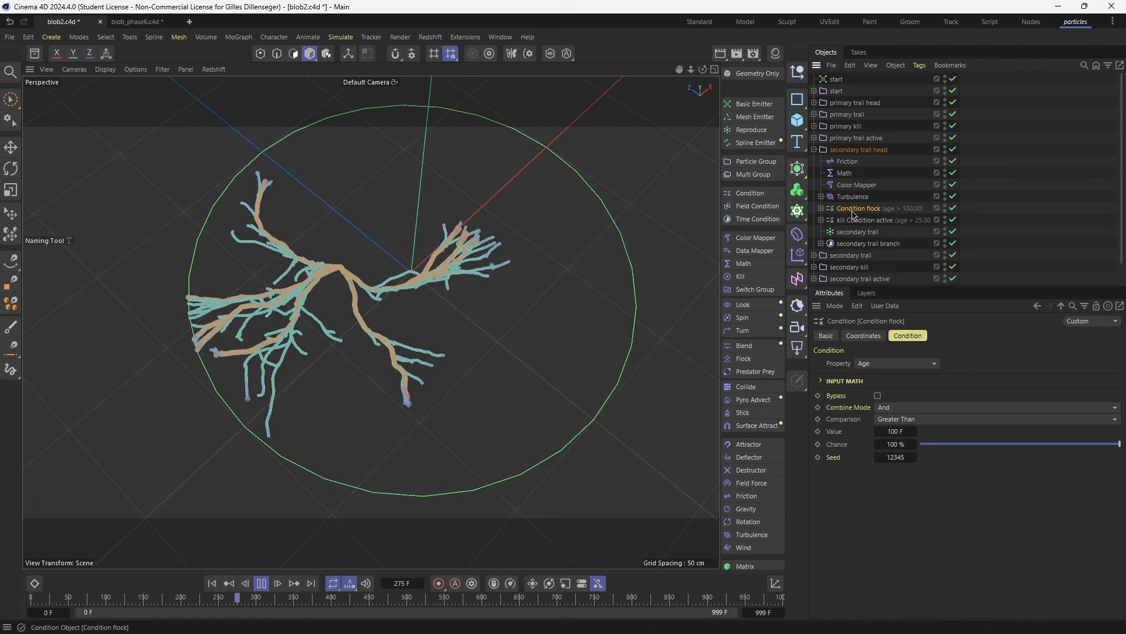
key("Delete")
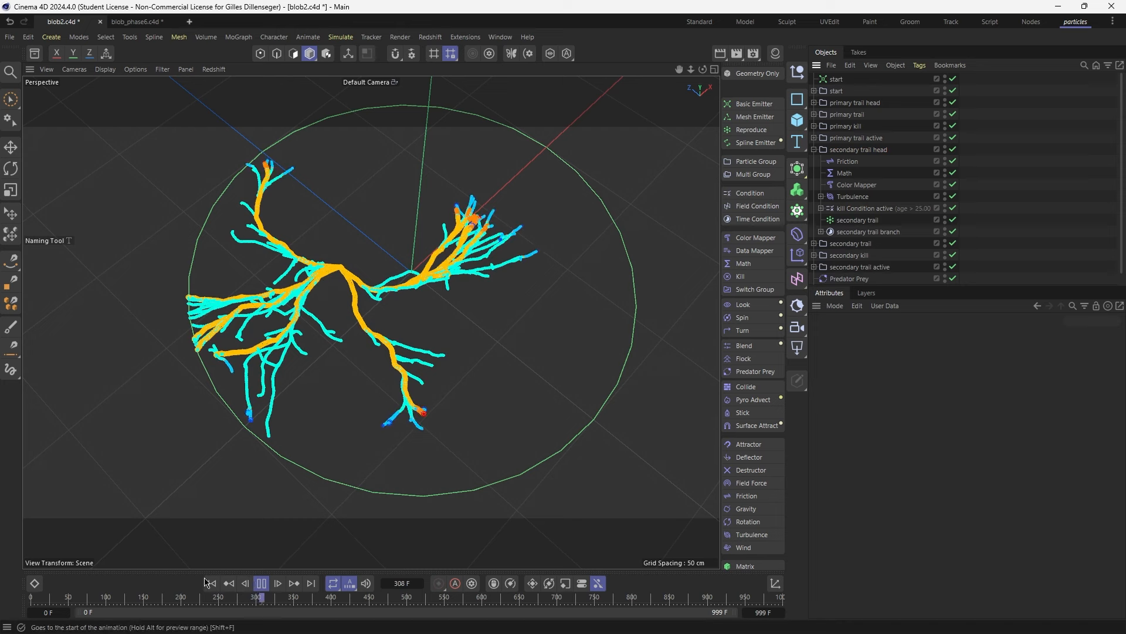
left_click(207, 582)
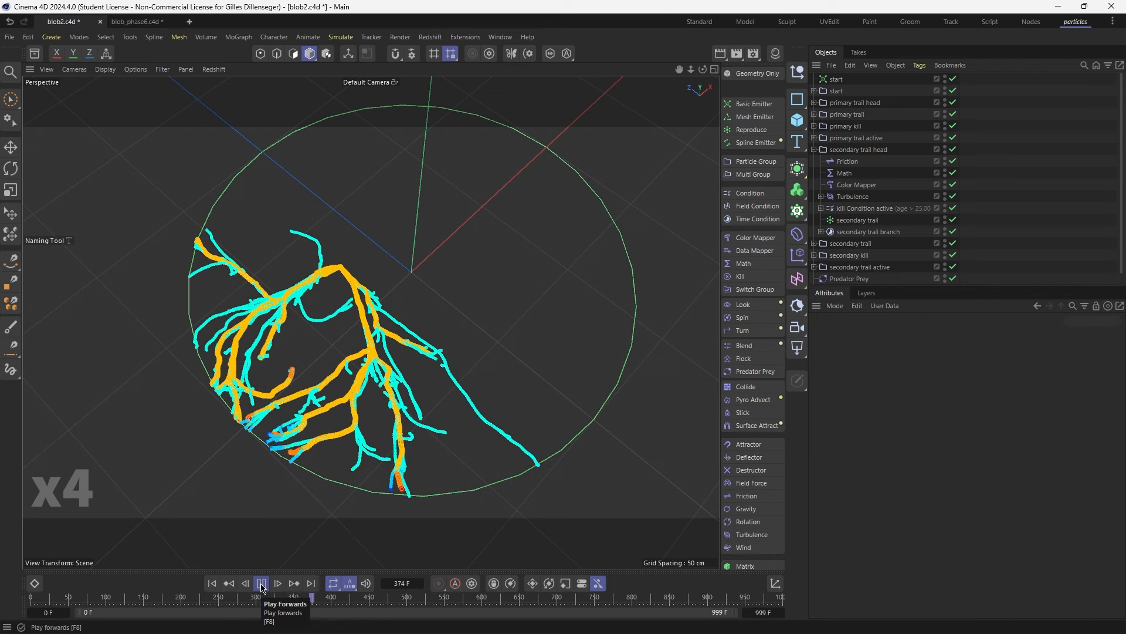
left_click(261, 583)
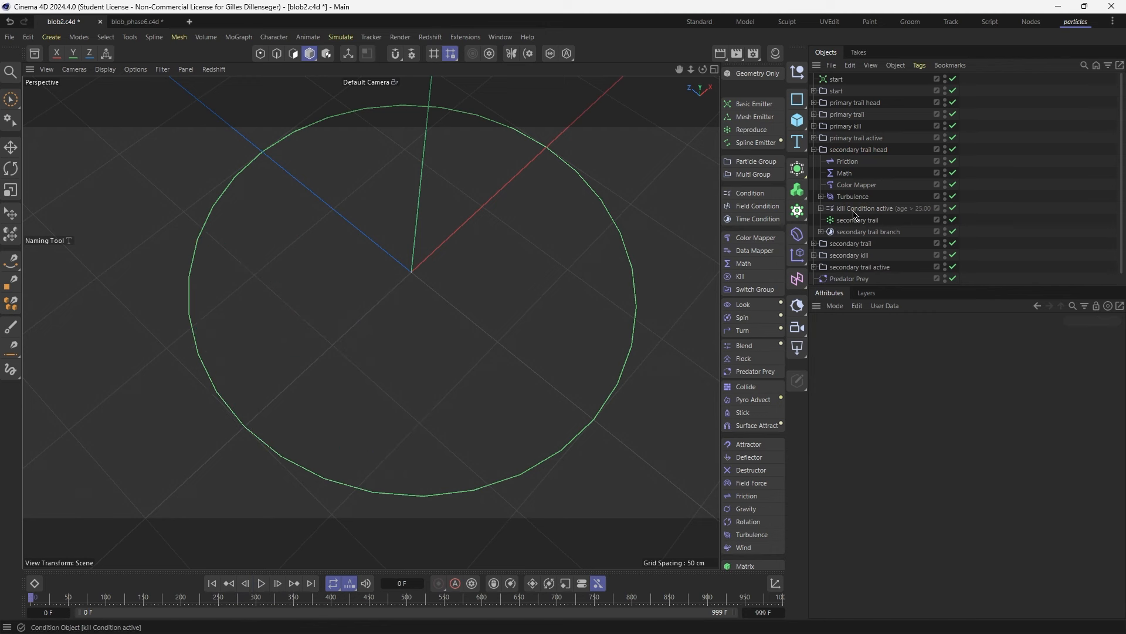
Disable the secondary kill layer in the kill condition slow field list and play the simulation
left_click(821, 209)
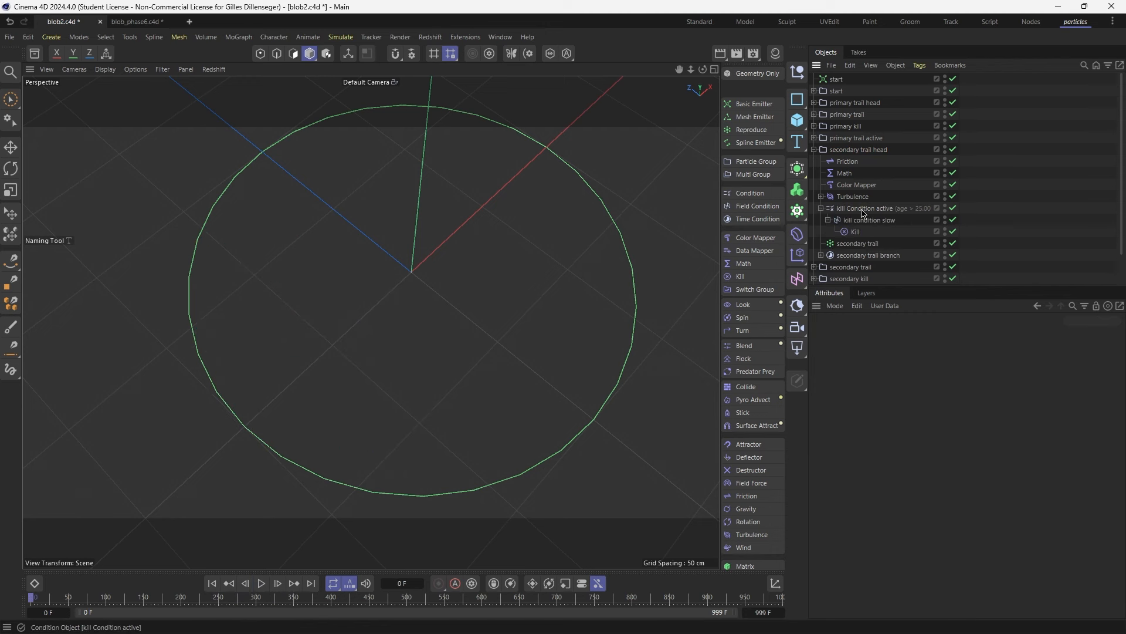
left_click(860, 221)
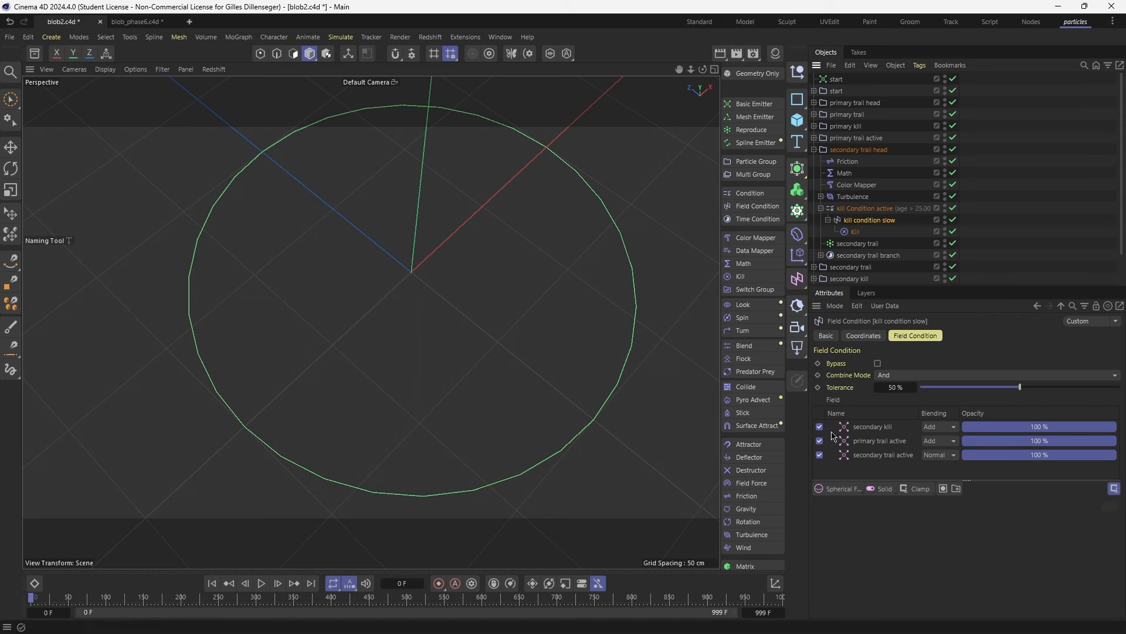
left_click(879, 427)
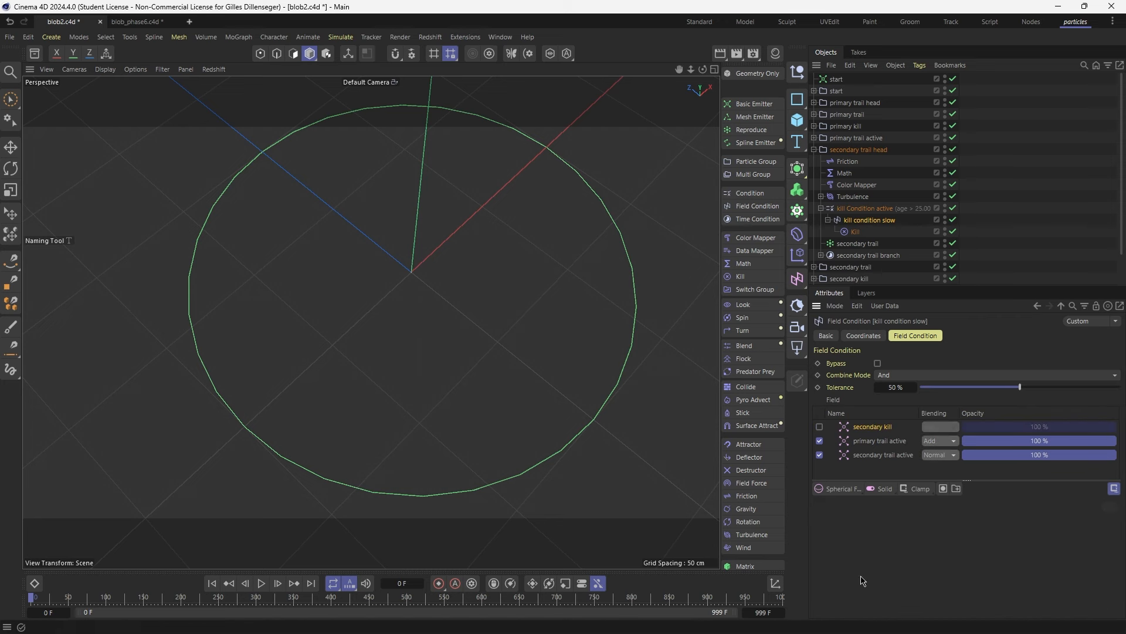
left_click(1077, 247)
key("F8")
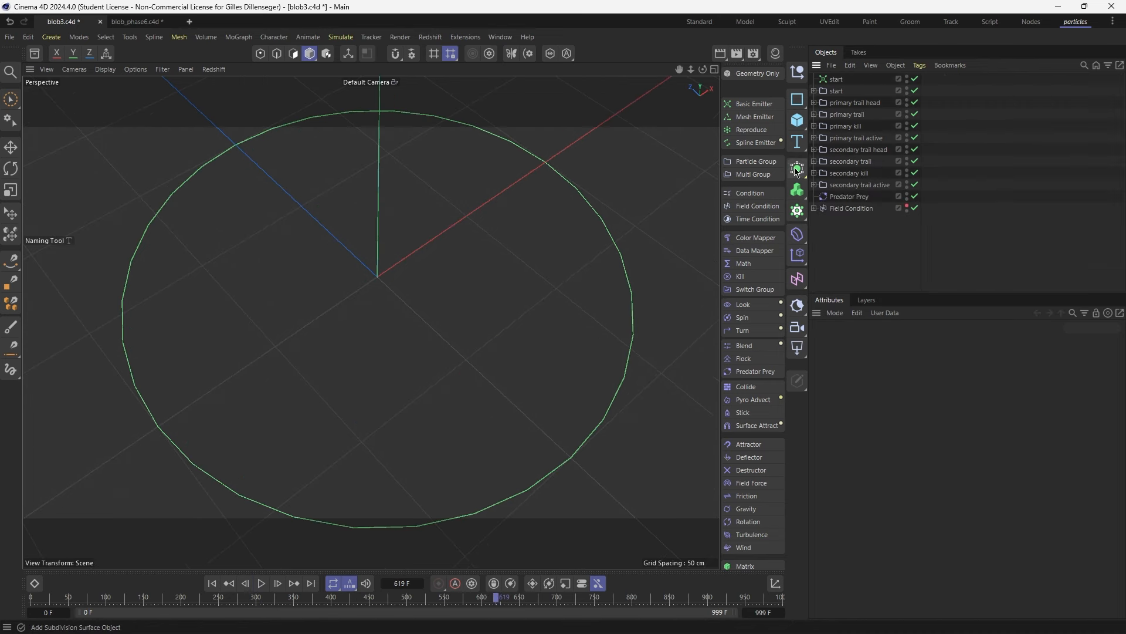
Add a Volume Mesher with a Volume Builder inside it and show the builder's object properties
left_click(798, 189)
left_click(857, 209)
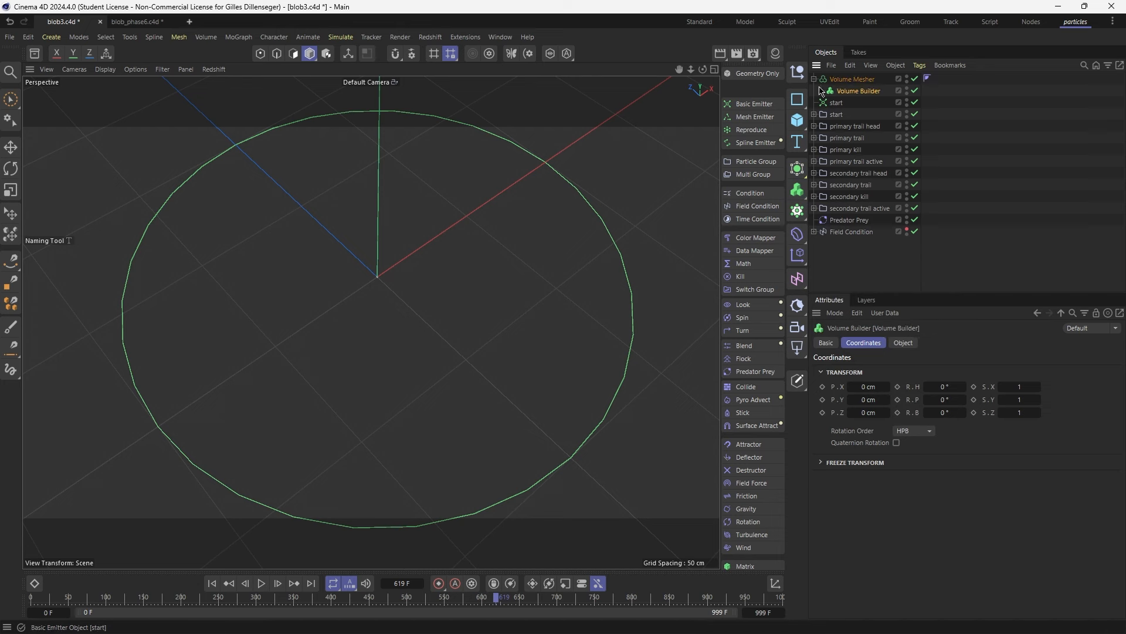
left_click(903, 343)
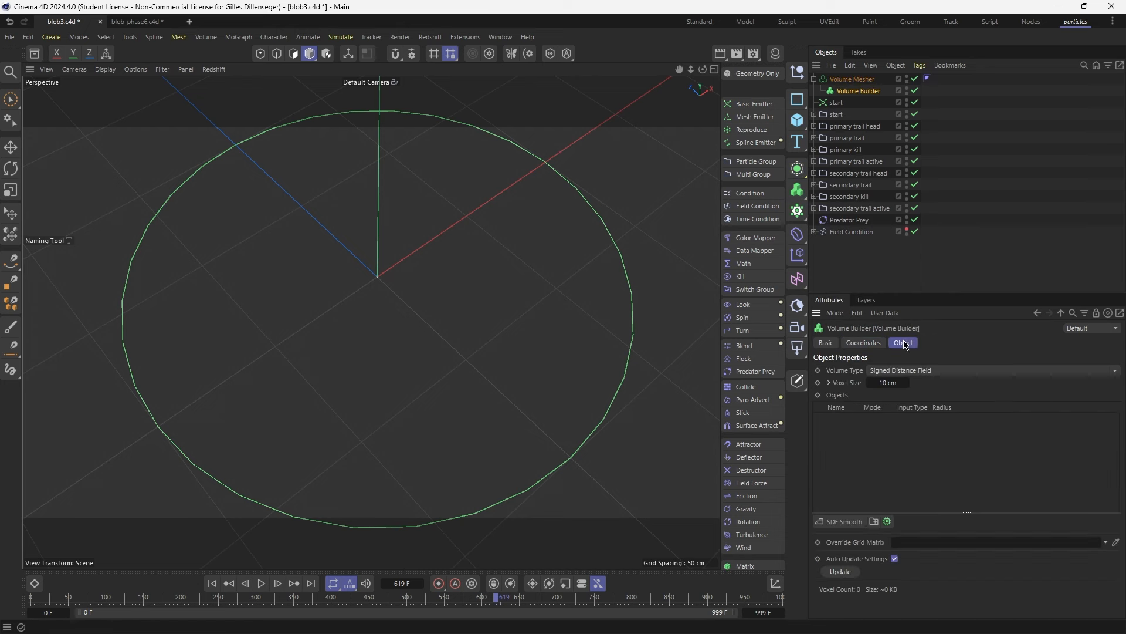
Lock the Volume Builder's attributes and add all particle groups from start to secondary trail active to its objects list
left_click(1096, 314)
left_click(838, 117)
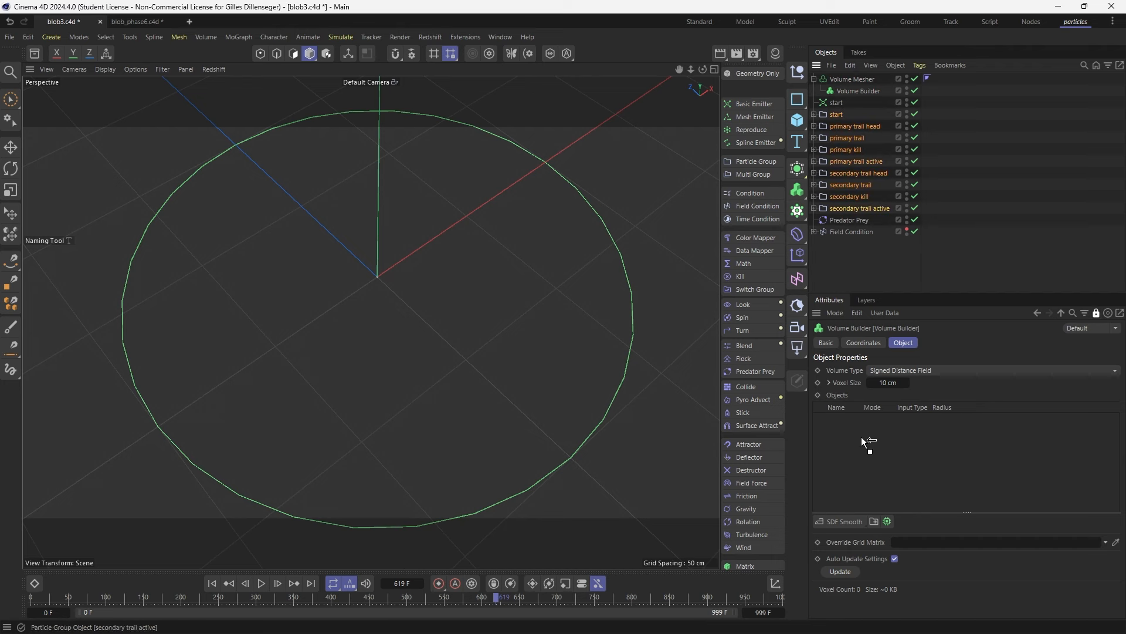
left_click_drag(862, 438, 860, 439)
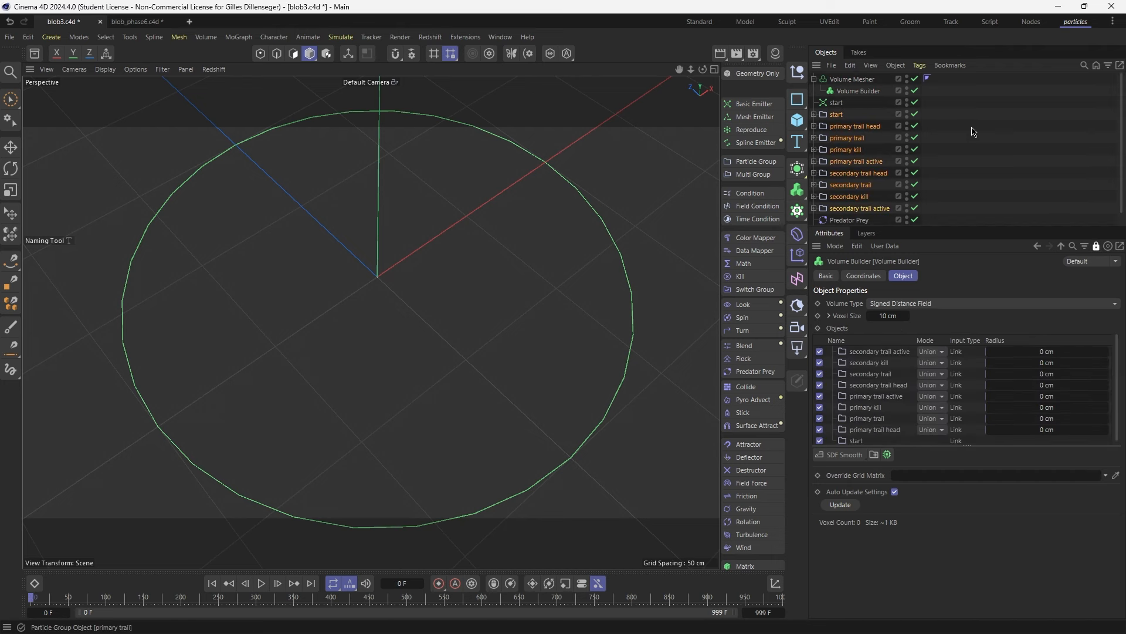
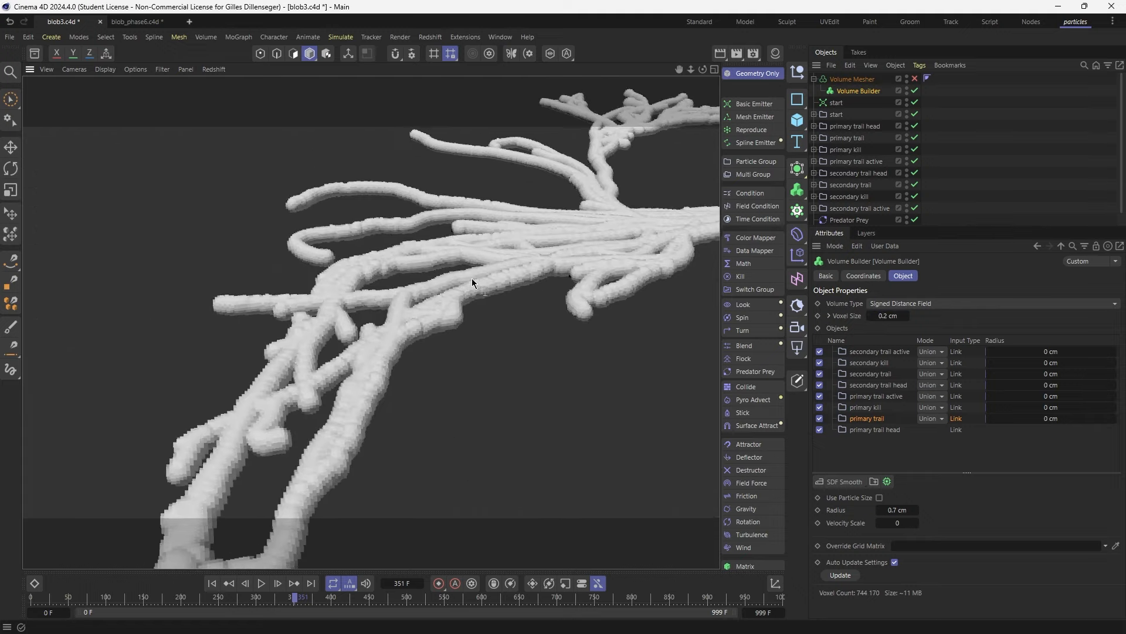
Enable the Volume Mesher and lower its voxel range threshold to 11%
left_click(908, 80)
left_click_drag(586, 352, 528, 415, "alt")
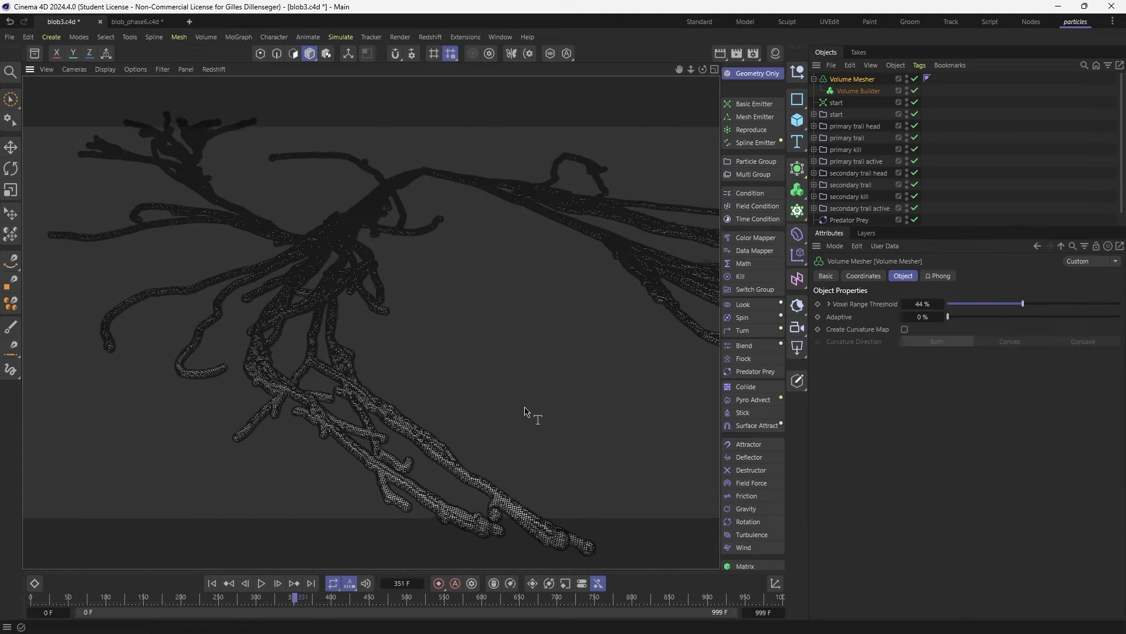
left_click_drag(1010, 307, 967, 311)
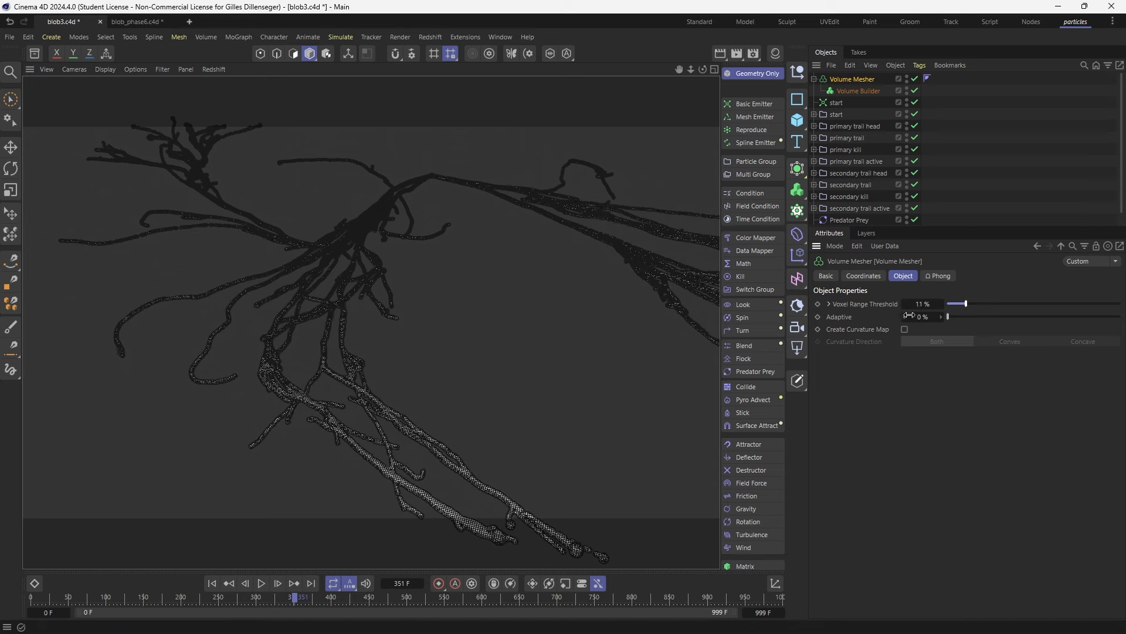
left_click_drag(346, 302, 327, 261, "alt")
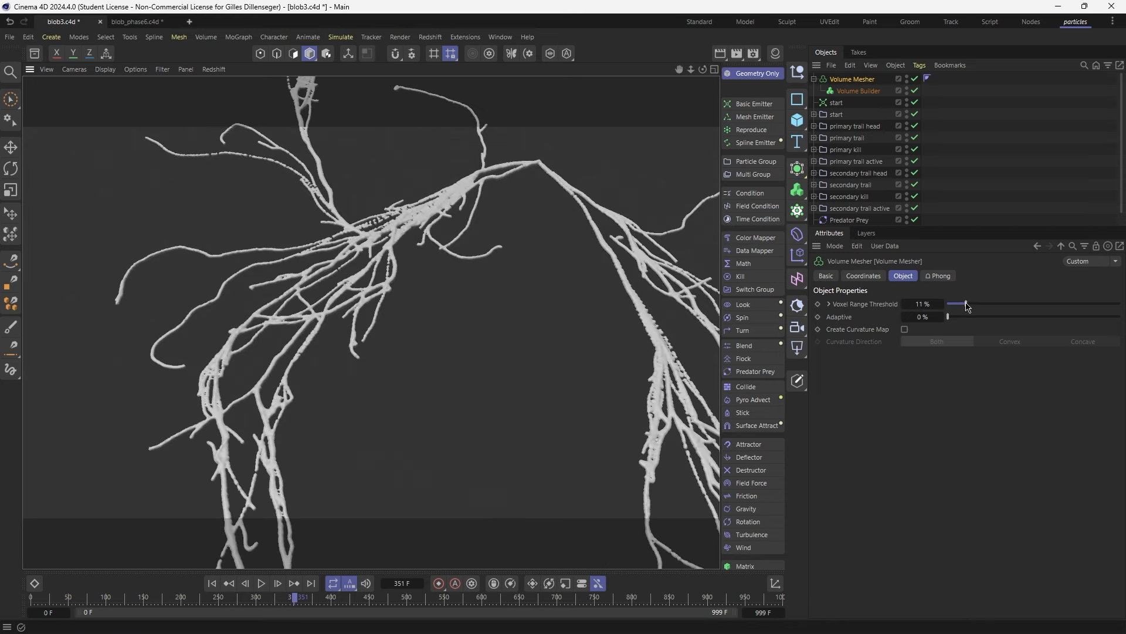
In the Volume Builder, edit the primary trail's radius and set the primary kill's radius to 0.8 cm
left_click(845, 92)
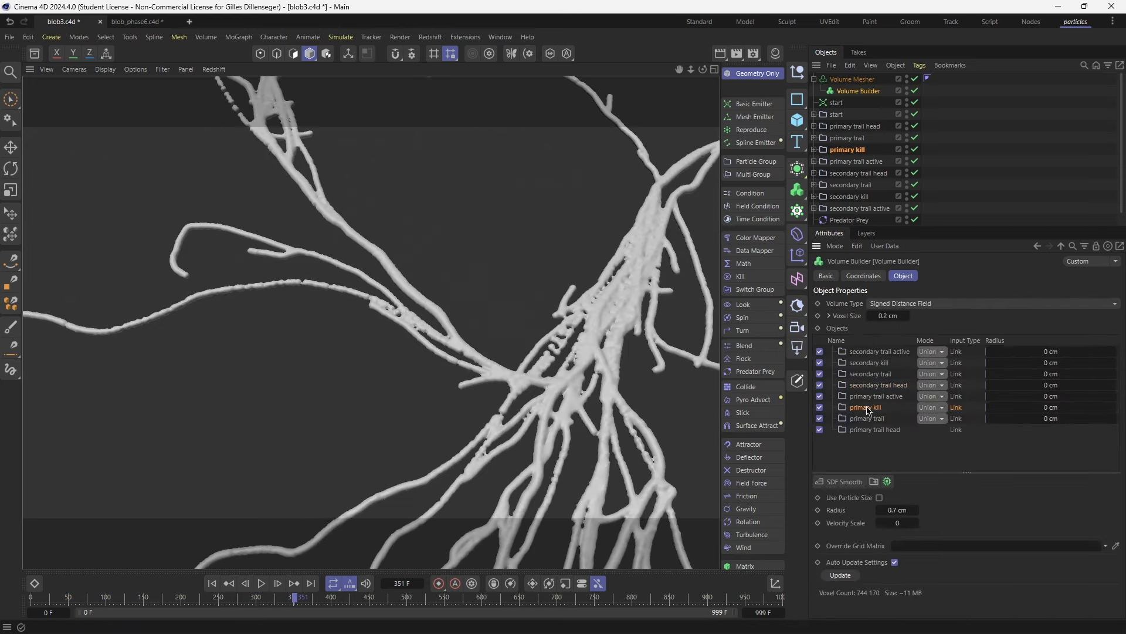
left_click(892, 510)
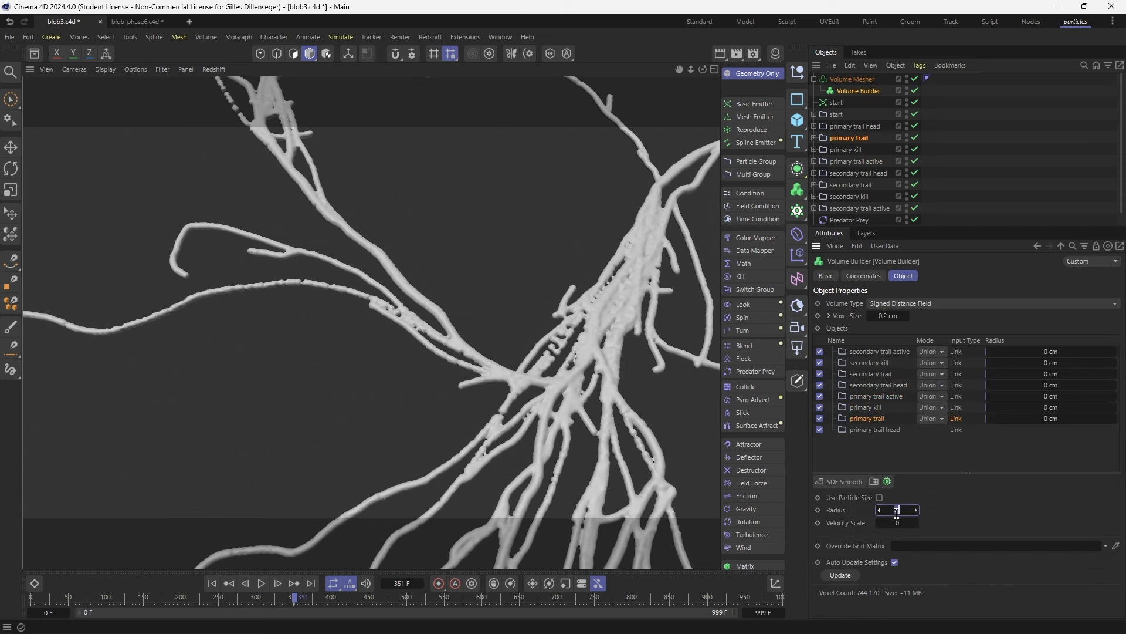
left_click(878, 408)
left_click(888, 509)
type(".8")
key("Return")
Set the primary trail active input's radius to 0.8 cm and inspect the mesh up close
left_click(870, 399)
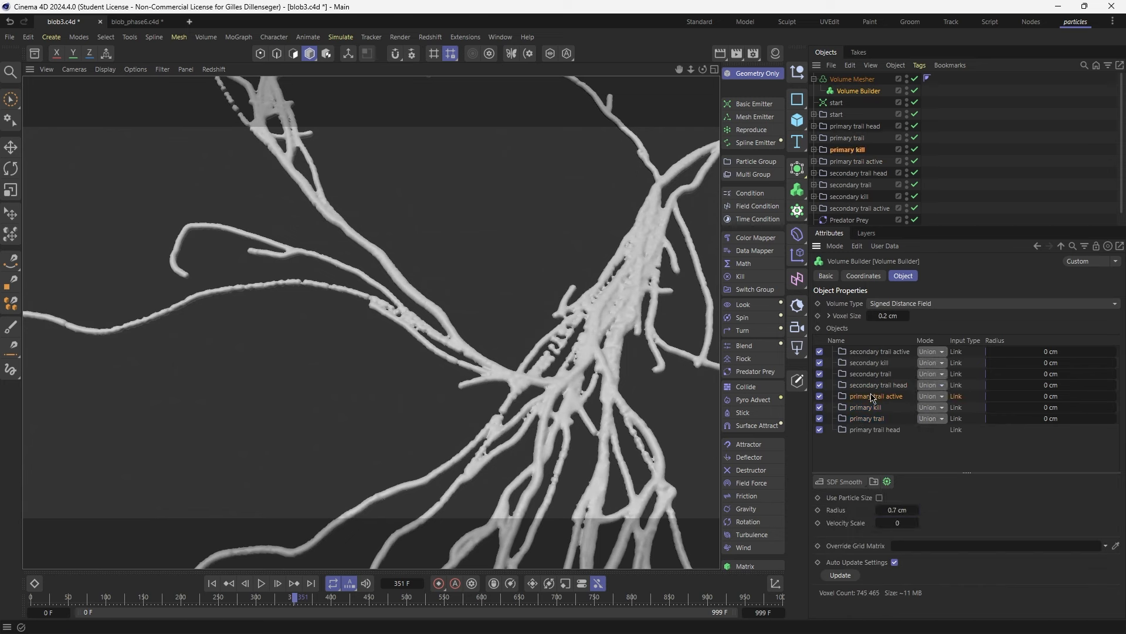
key("Return")
scroll(511, 260, "up", 3)
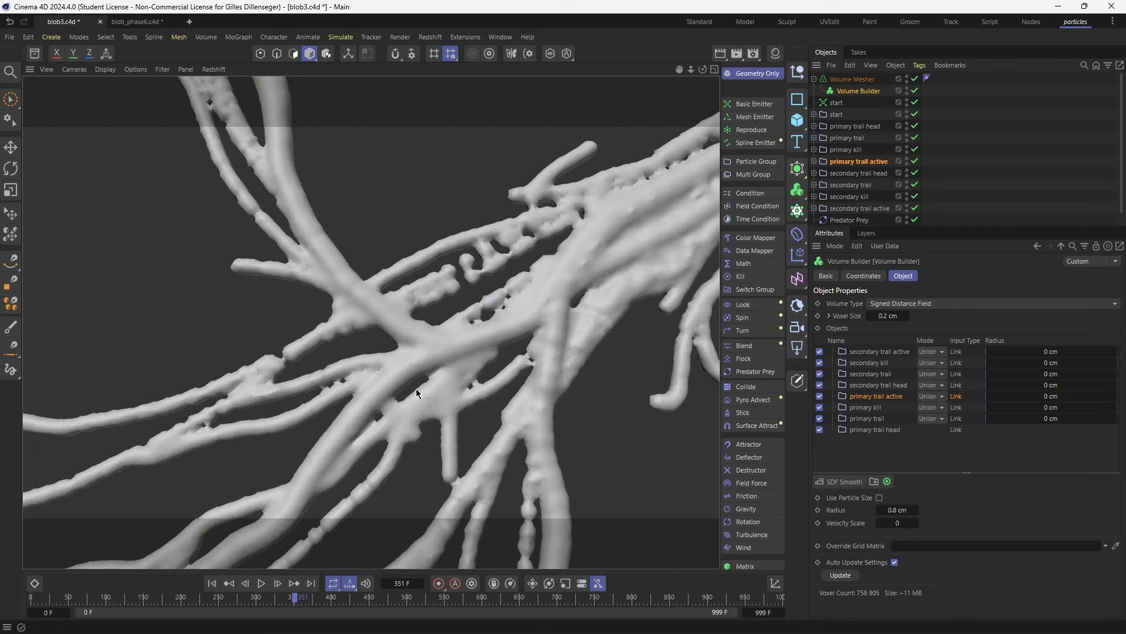
scroll(416, 388, "down", 3)
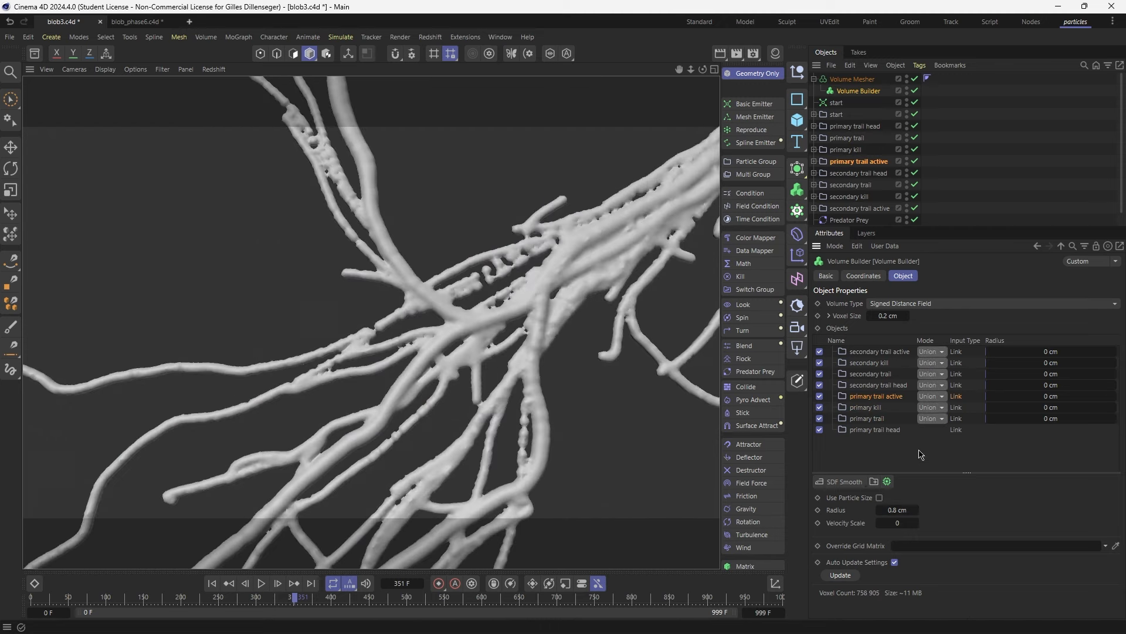
Add an SDF Smooth filter on top of the Volume Builder's objects and reduce its strength to 2%
left_click(845, 481)
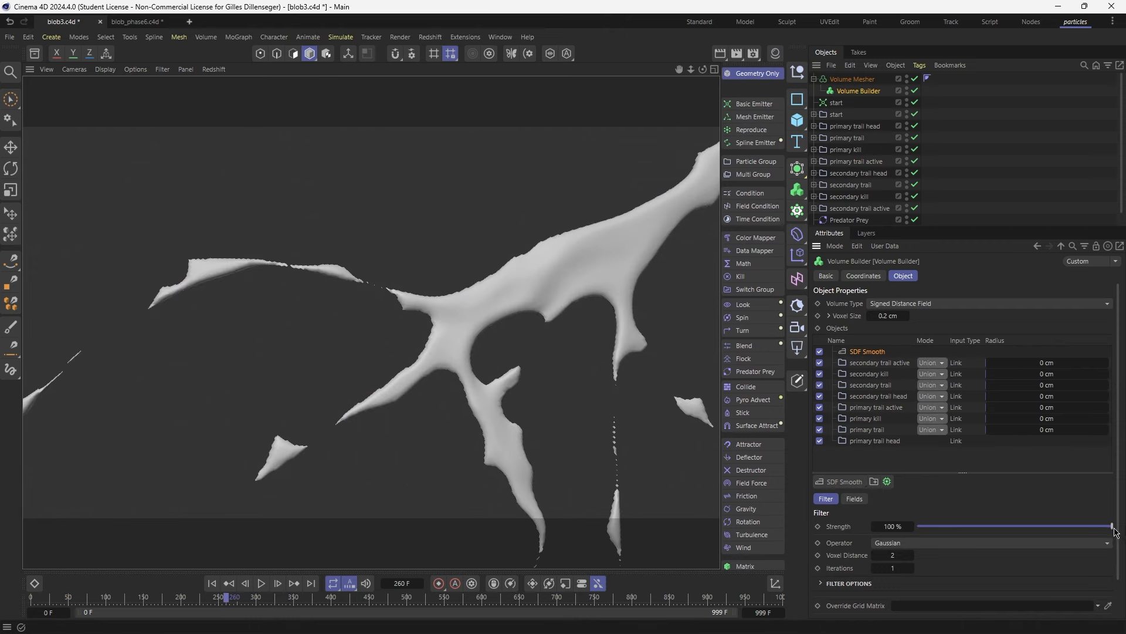
left_click_drag(1114, 532, 921, 532)
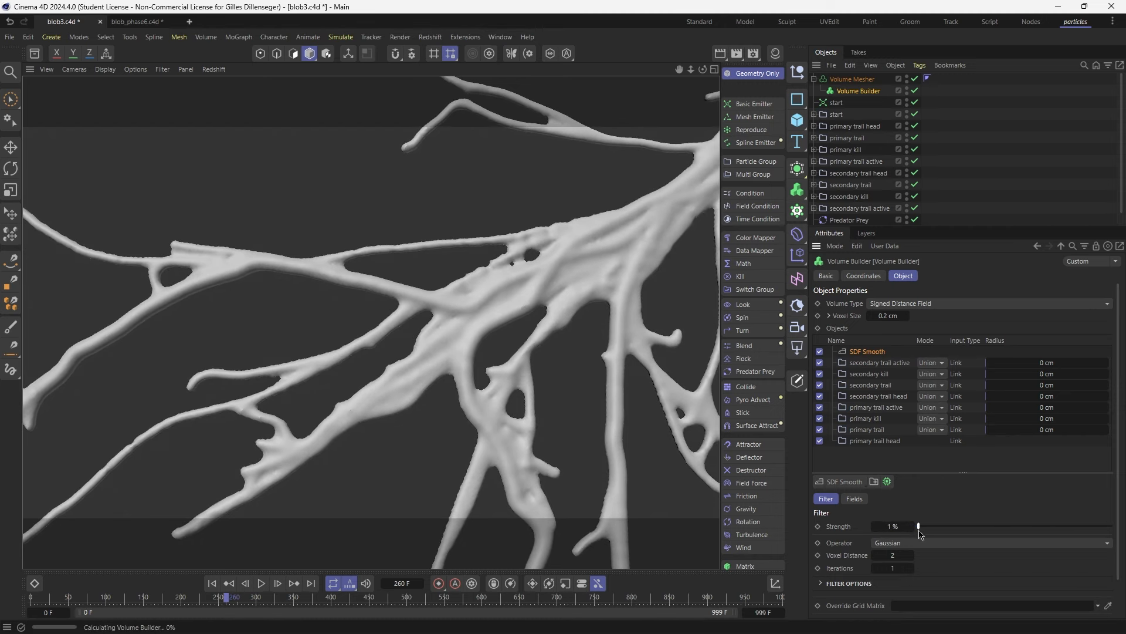
left_click_drag(526, 297, 532, 255, "alt")
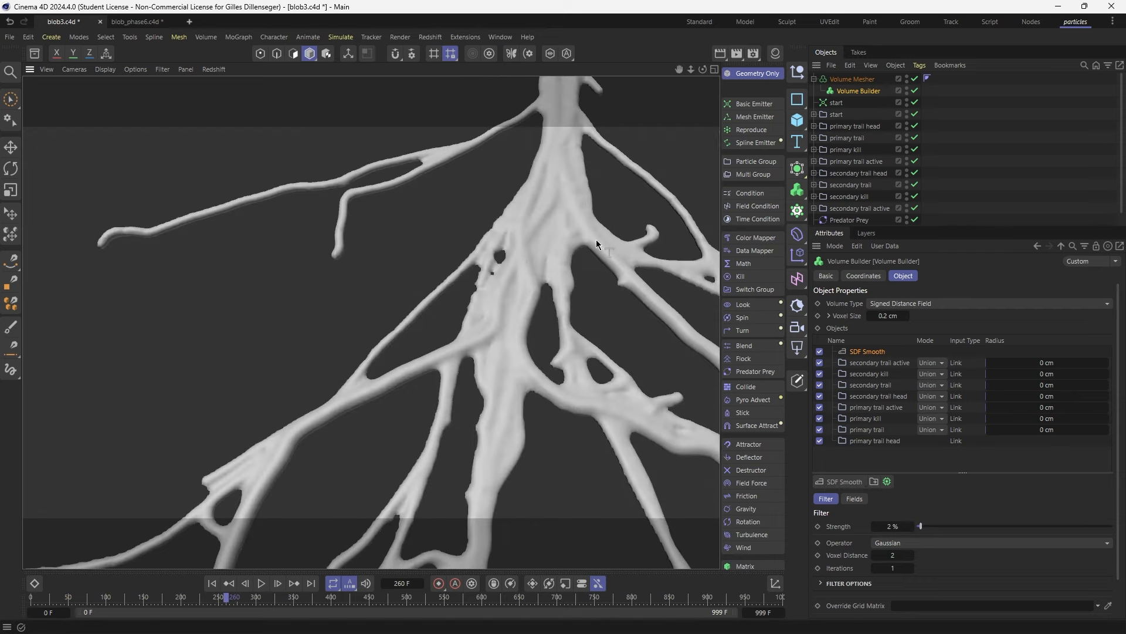
middle_click_drag(596, 240, 445, 330, "alt")
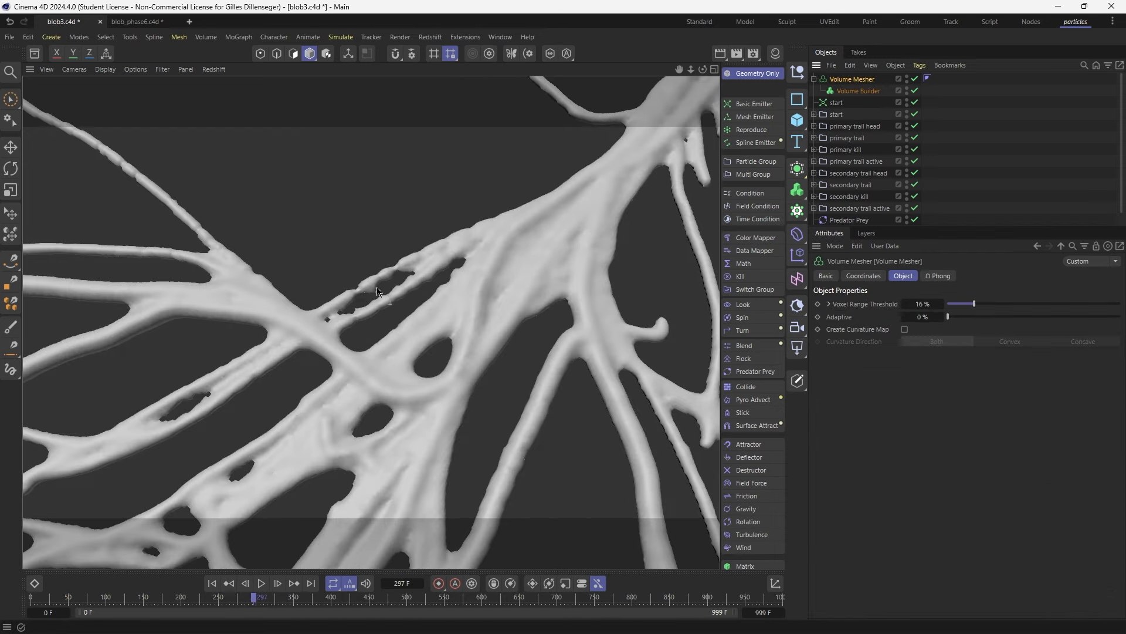
Check the mesh with its polygon lines shown, and add a Smoothing deformer under the Volume Mesher
key("n")
key("b")
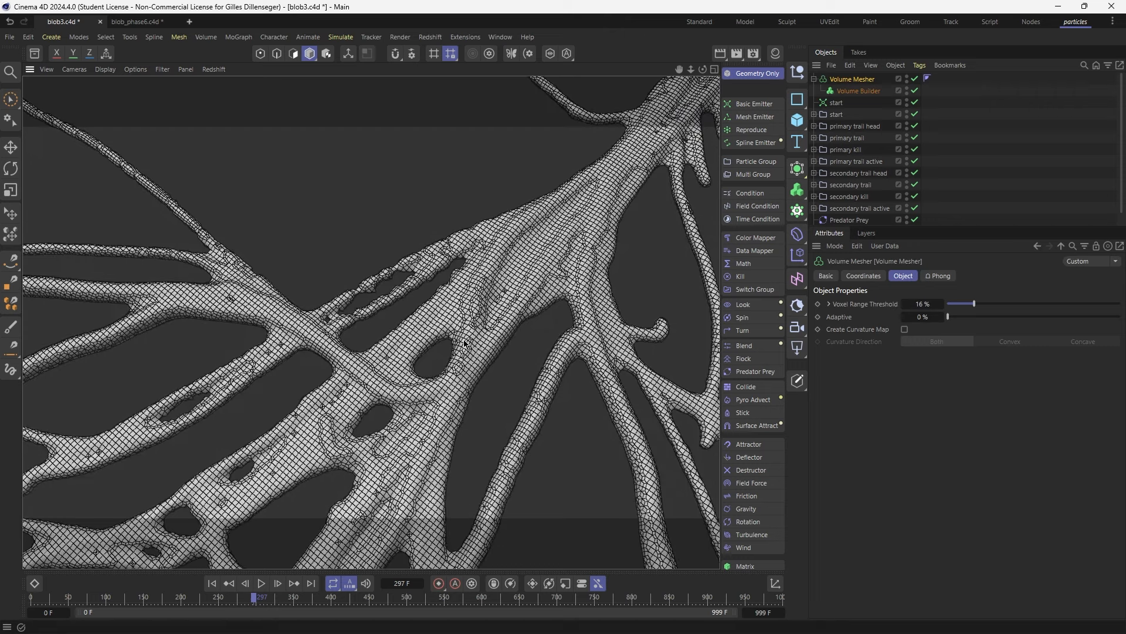
key("n")
key("a")
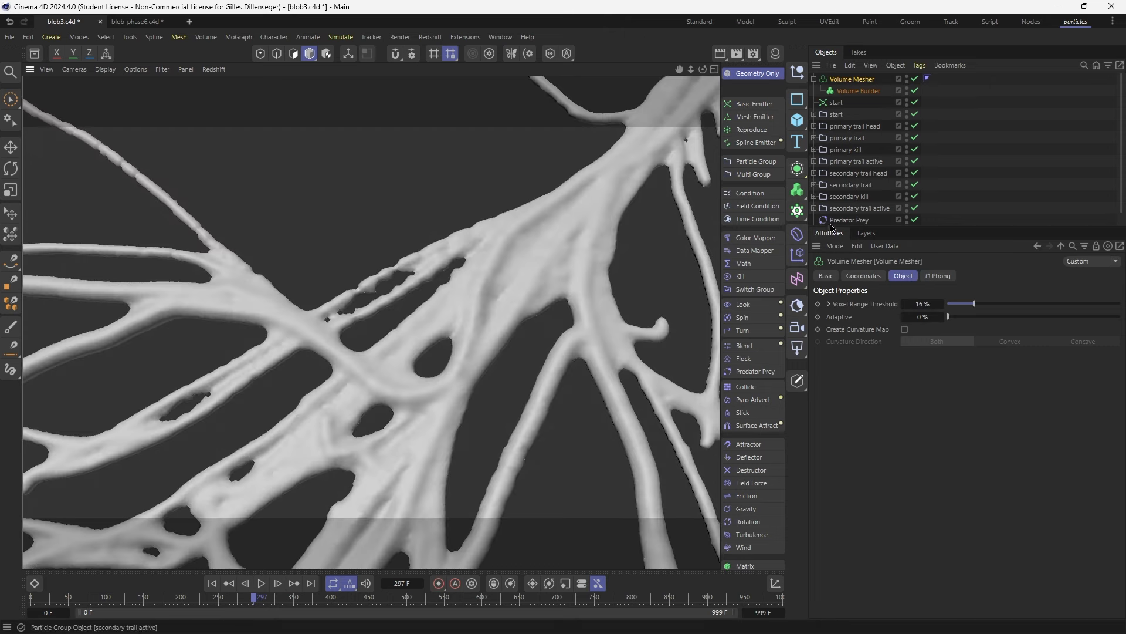
left_click(798, 234)
left_click(851, 465, "shift")
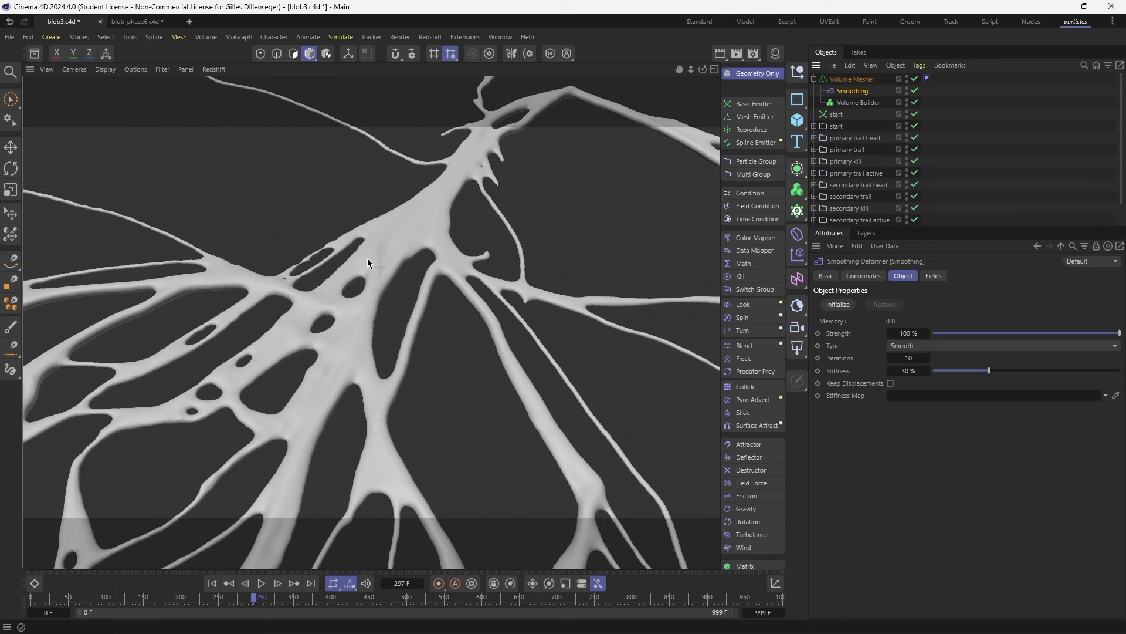
Examine the smoothed mesh's polygon density by switching its polygon lines on and off
key("n")
key("b")
left_click(866, 103)
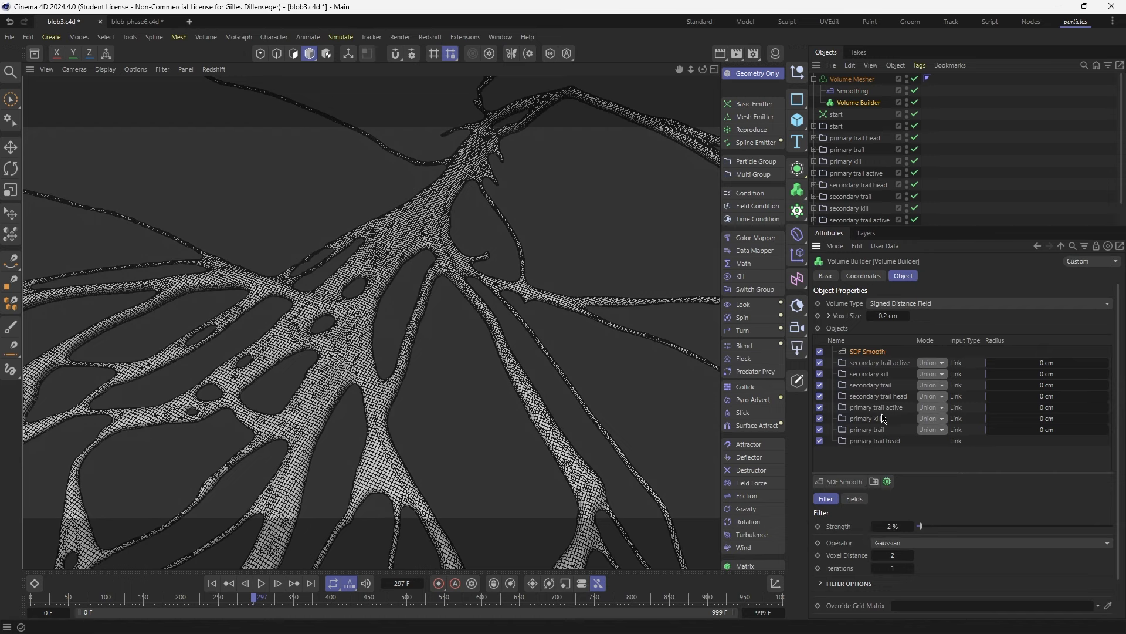
key("n")
key("a")
left_click(1001, 88)
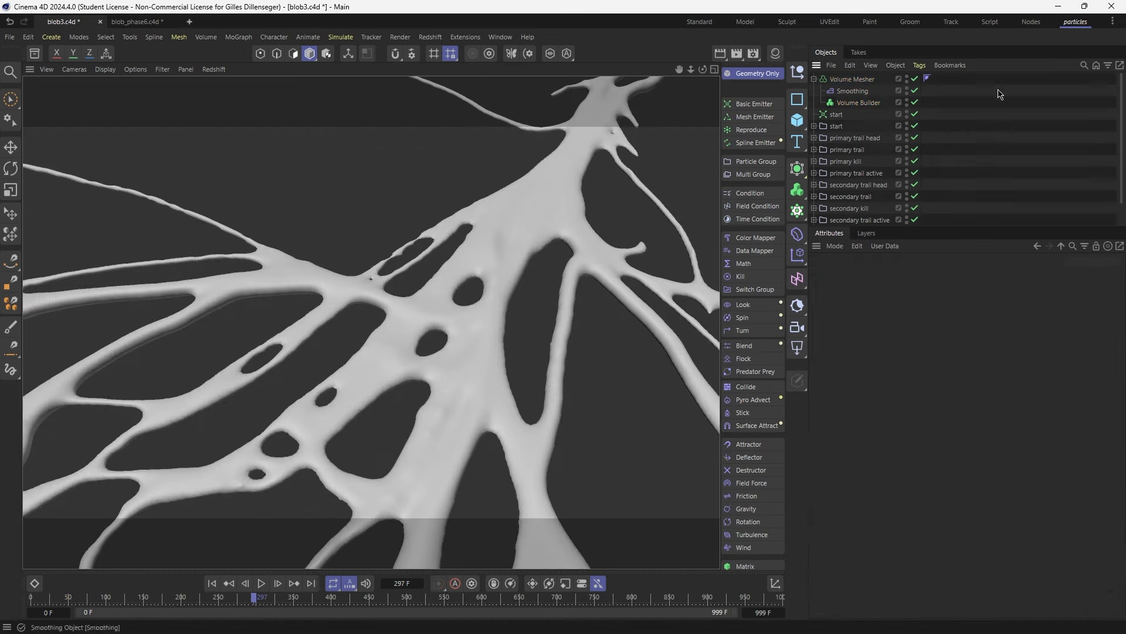
key("n")
key("b")
key("n")
key("a")
Try a voxel size of 0.1 cm in the Volume Builder and inspect the resulting wireframe density
left_click(858, 102)
double_click(888, 316)
type("0.1")
key("Return")
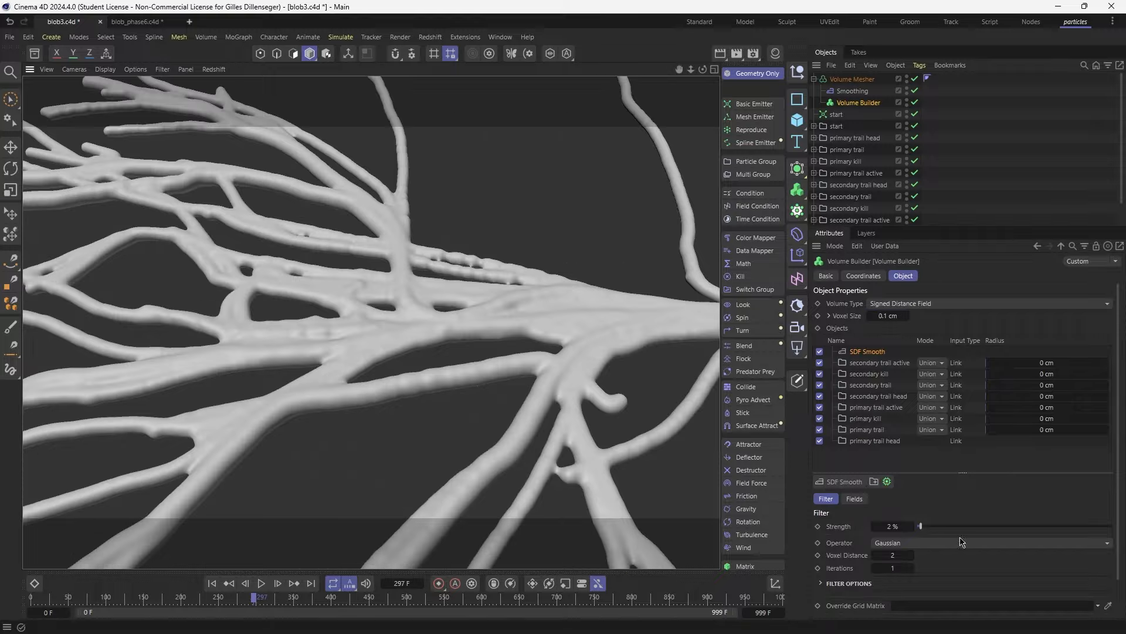
key("n")
key("f")
right_click_drag(425, 345, 452, 344, "alt")
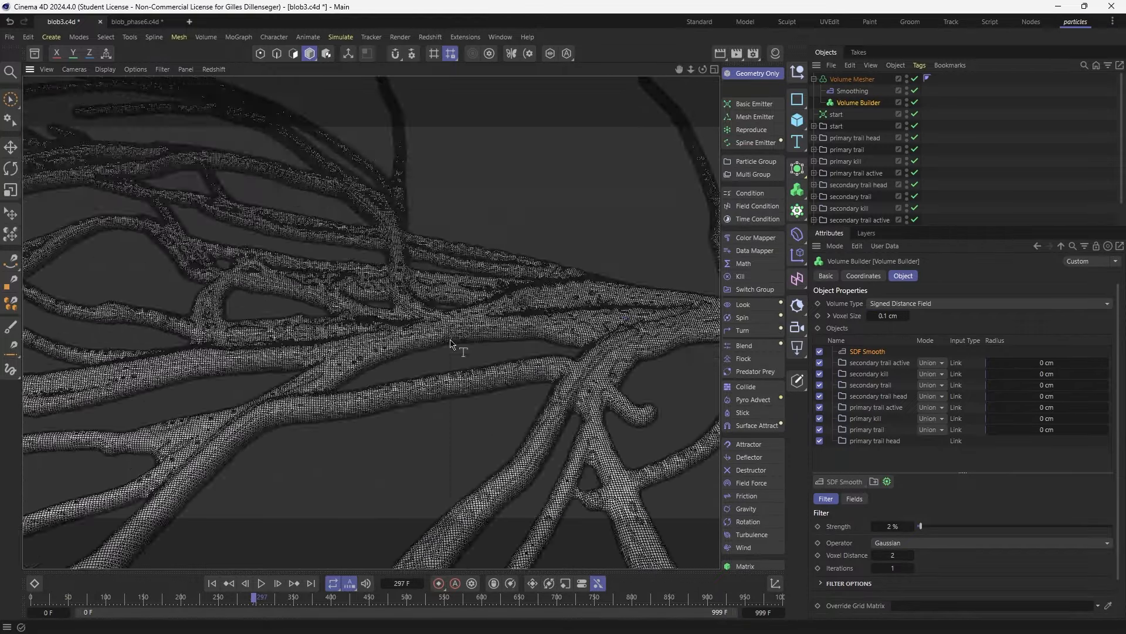
key("n")
key("a")
Try raising the SDF Smooth filter's strength to 41% and inspect the mesh from several angles
left_click_drag(1001, 525, 998, 527)
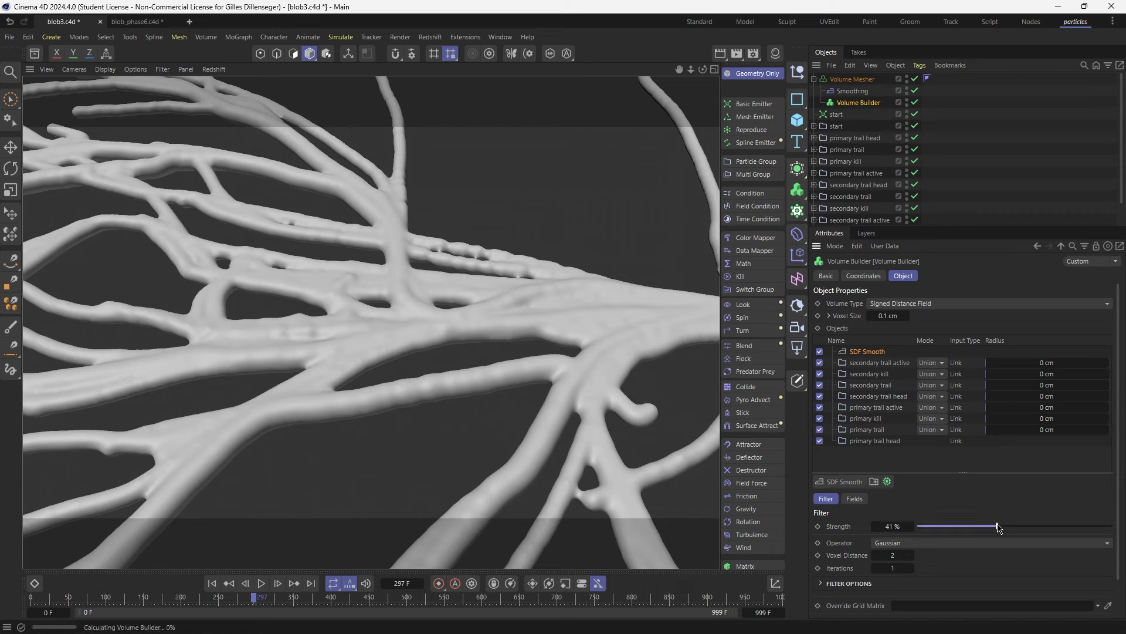
left_click_drag(414, 267, 532, 300, "alt")
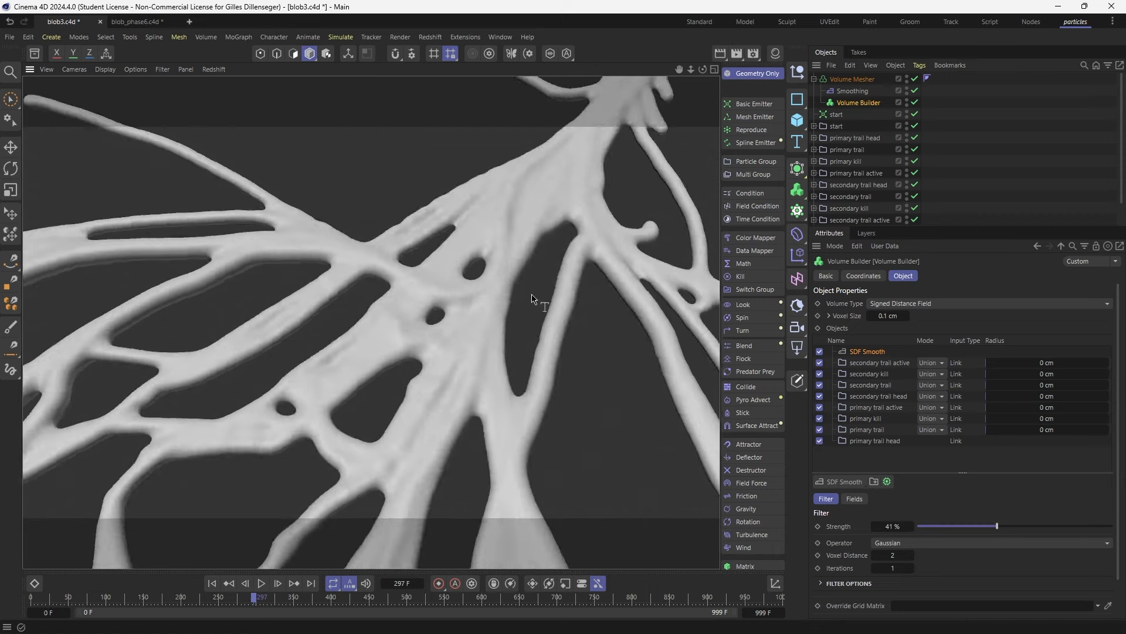
right_click_drag(533, 300, 438, 317, "alt")
middle_click_drag(437, 317, 290, 230, "alt")
left_click_drag(290, 230, 411, 226, "alt")
right_click_drag(411, 226, 525, 358, "alt")
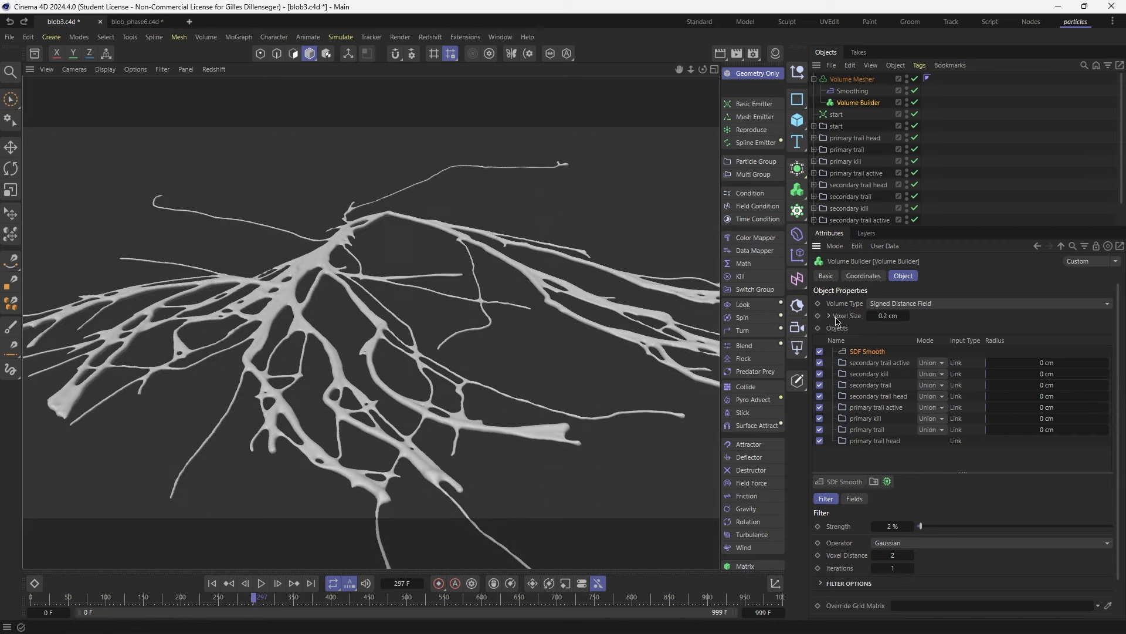
Set the Smoothing deformer's iterations to 3 and its stiffness to 0%
scroll(315, 258, "down", 5)
left_click_drag(316, 259, 410, 264, "alt")
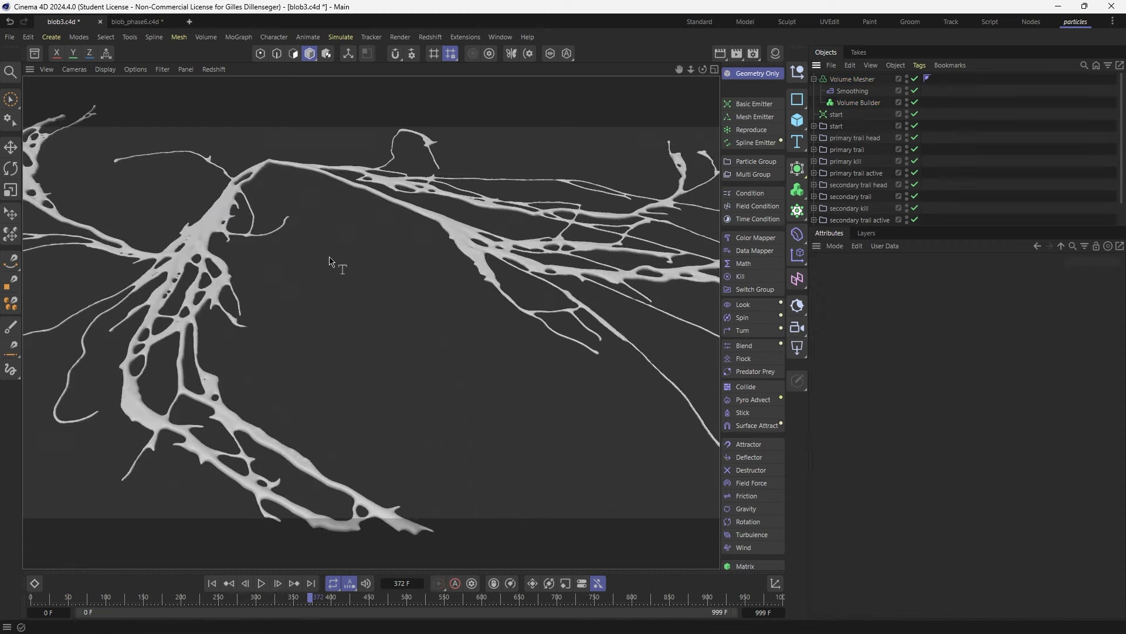
left_click_drag(329, 261, 358, 329, "alt")
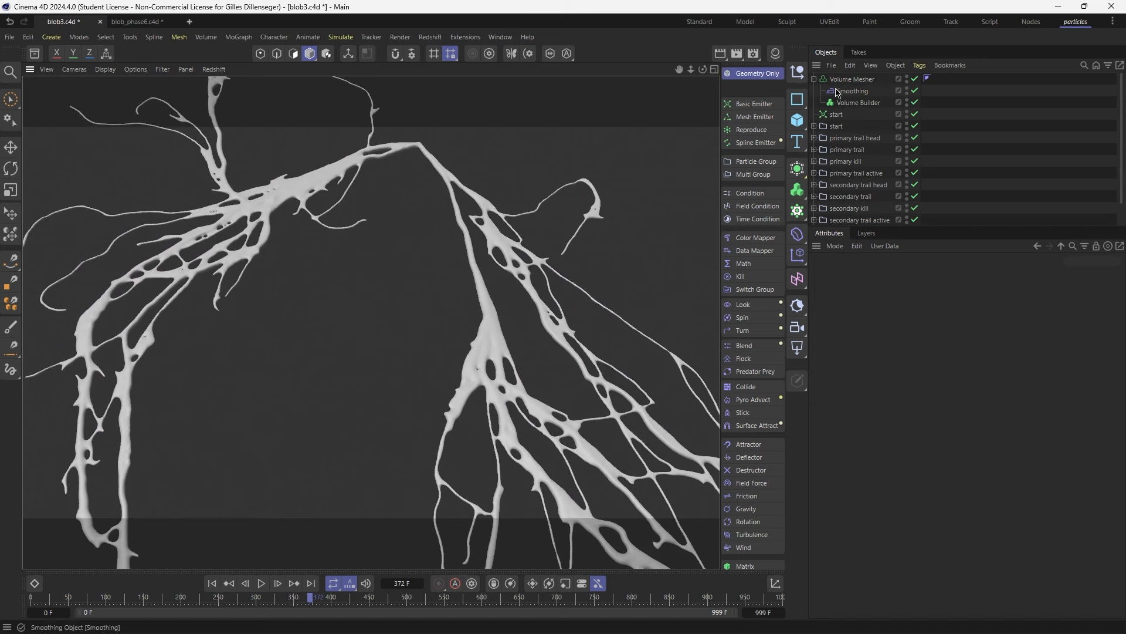
left_click(853, 90)
double_click(912, 358)
double_click(910, 371)
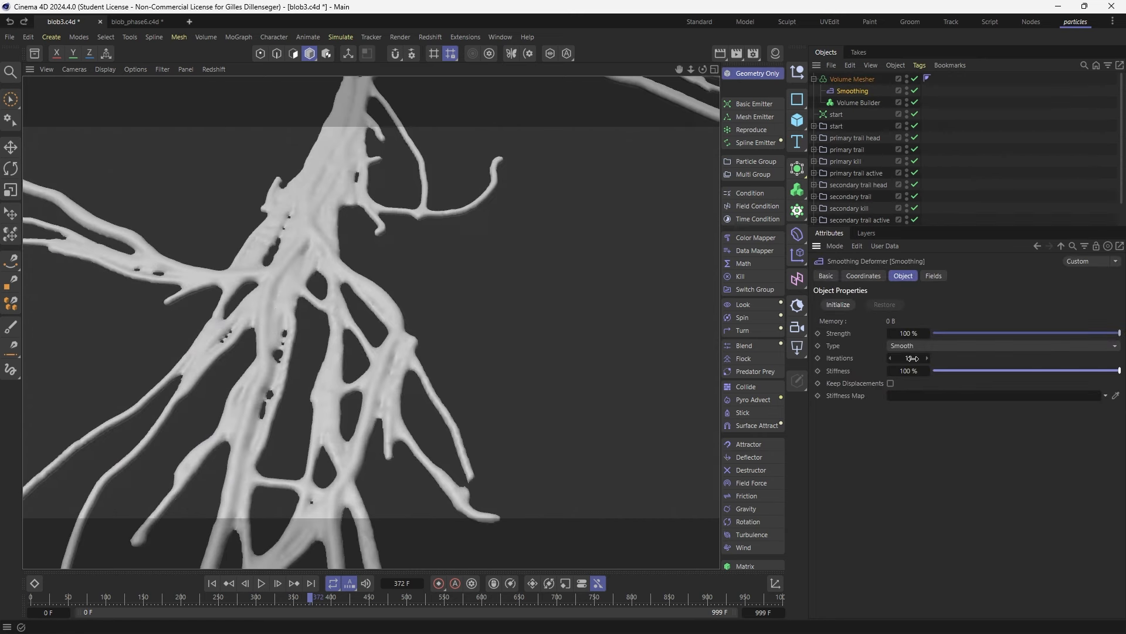
double_click(912, 358)
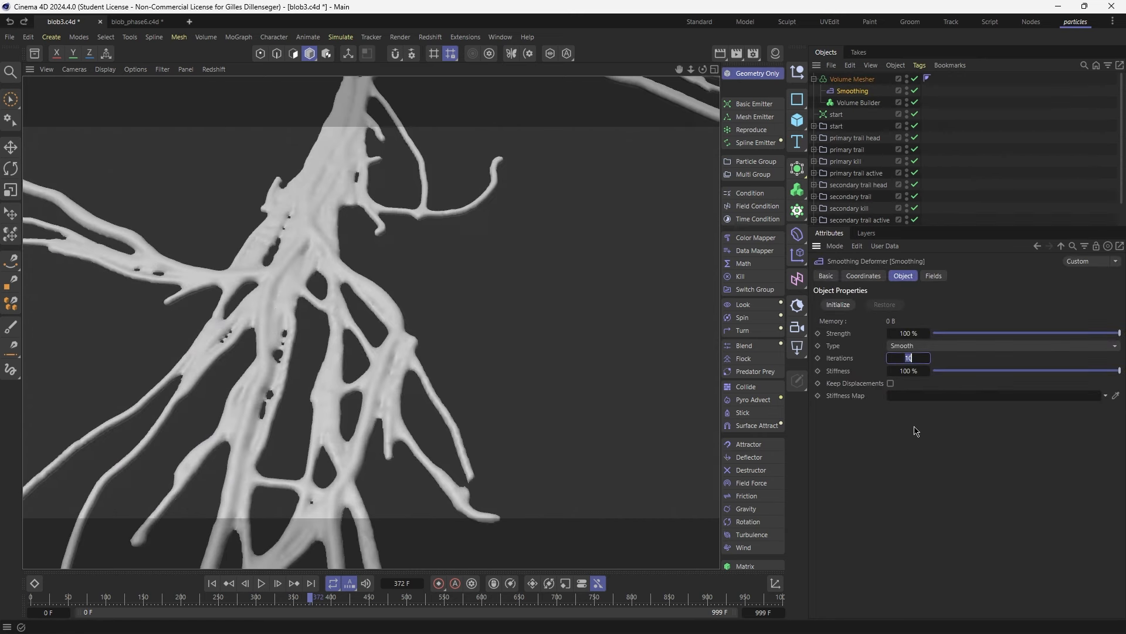
type("3")
key("Return")
left_click_drag(1037, 375, 935, 371)
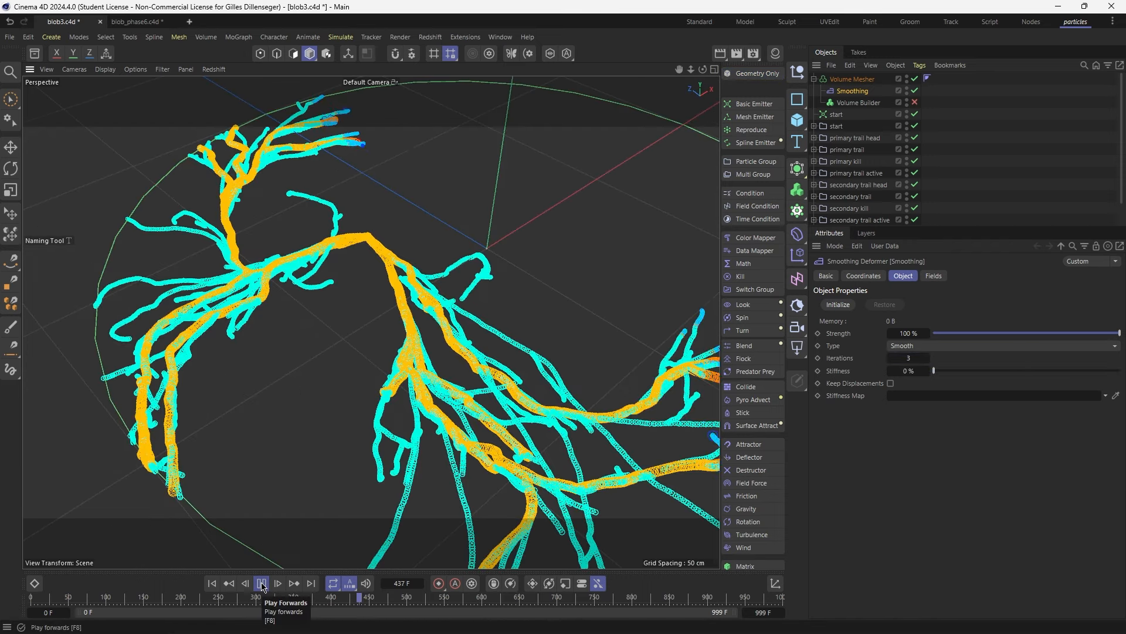
Stop the simulation playback at frame 460, bring the whole trail network into view and enlarge the object list
left_click(262, 584)
scroll(360, 348, "down", 2)
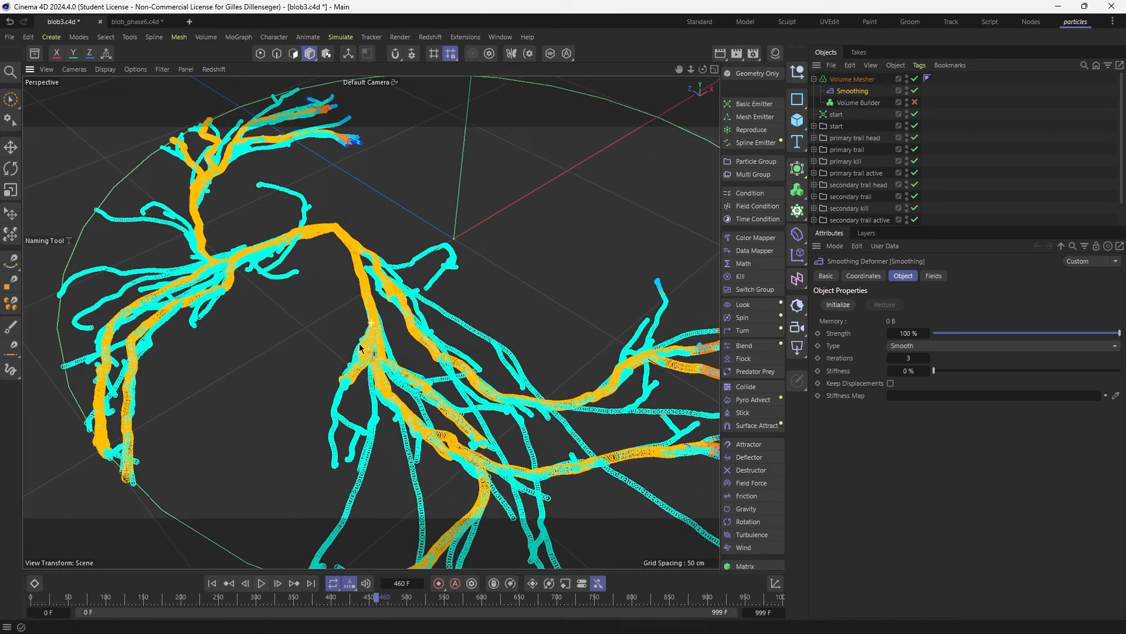
scroll(360, 348, "down", 3)
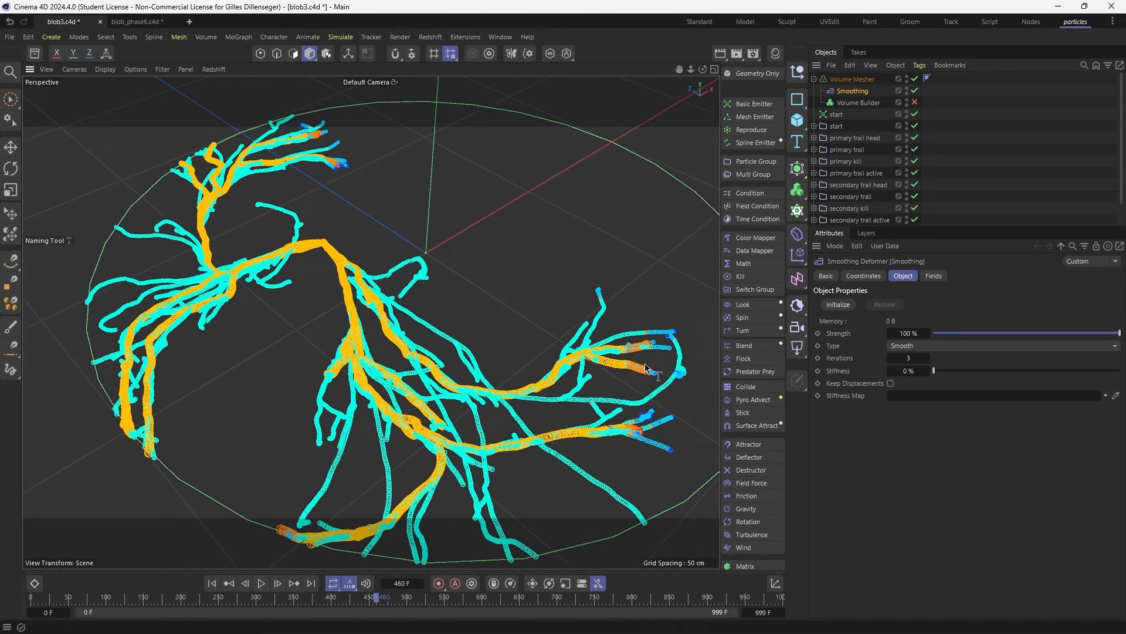
left_click_drag(983, 226, 975, 308)
left_click(944, 277)
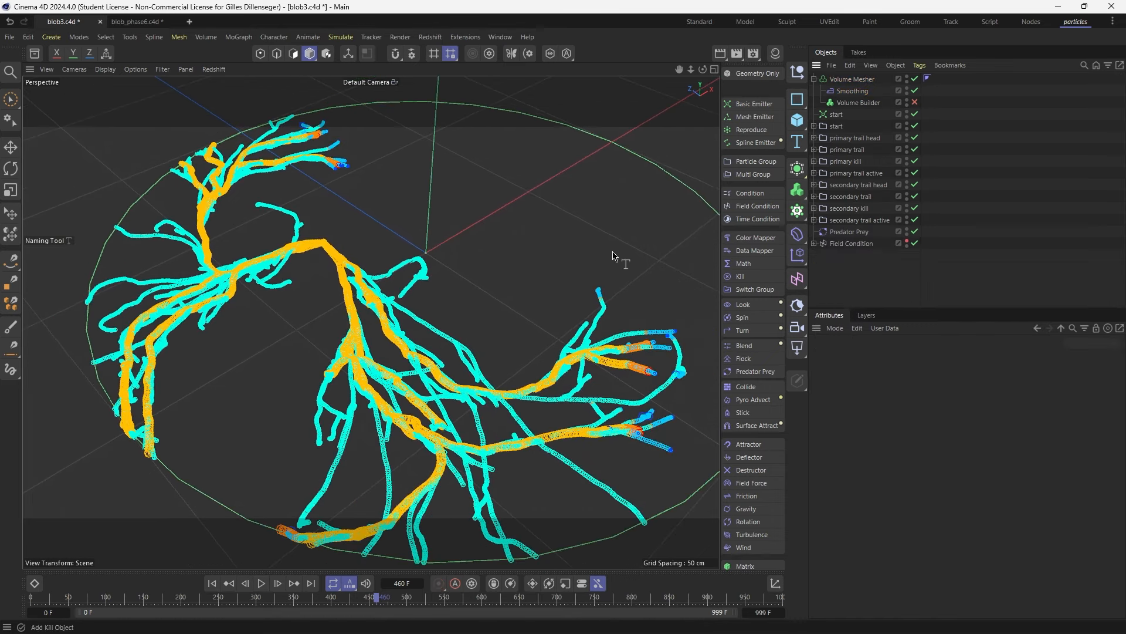
Select all particle groups, set the project end to frame 500 and cache the scene as Alembic file blob in cache1
left_click(856, 221)
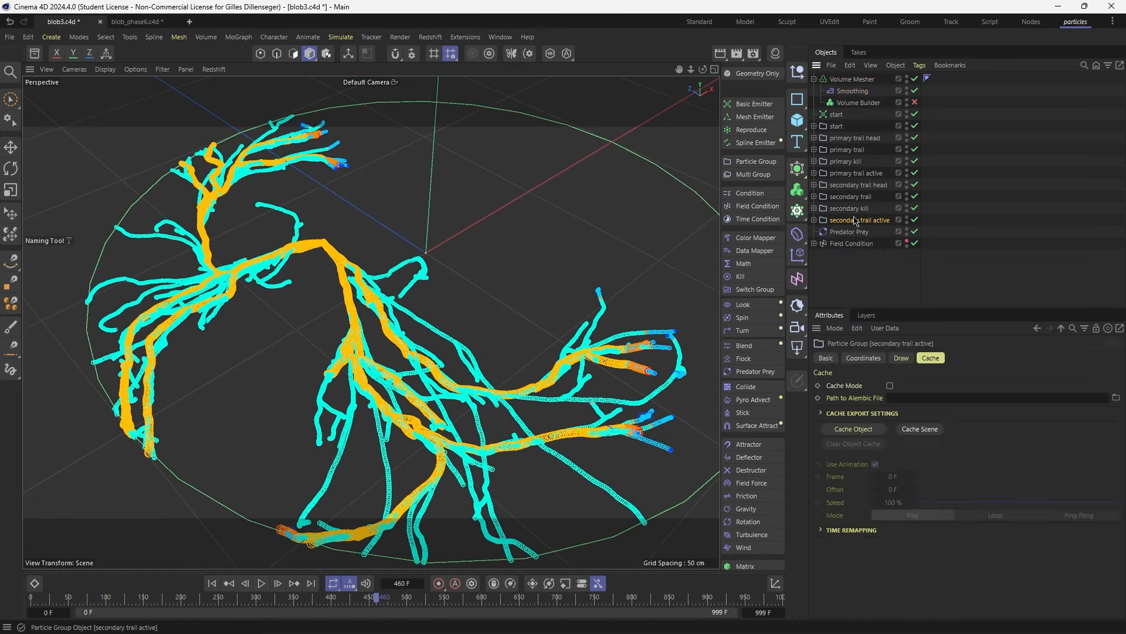
left_click(837, 126, "shift")
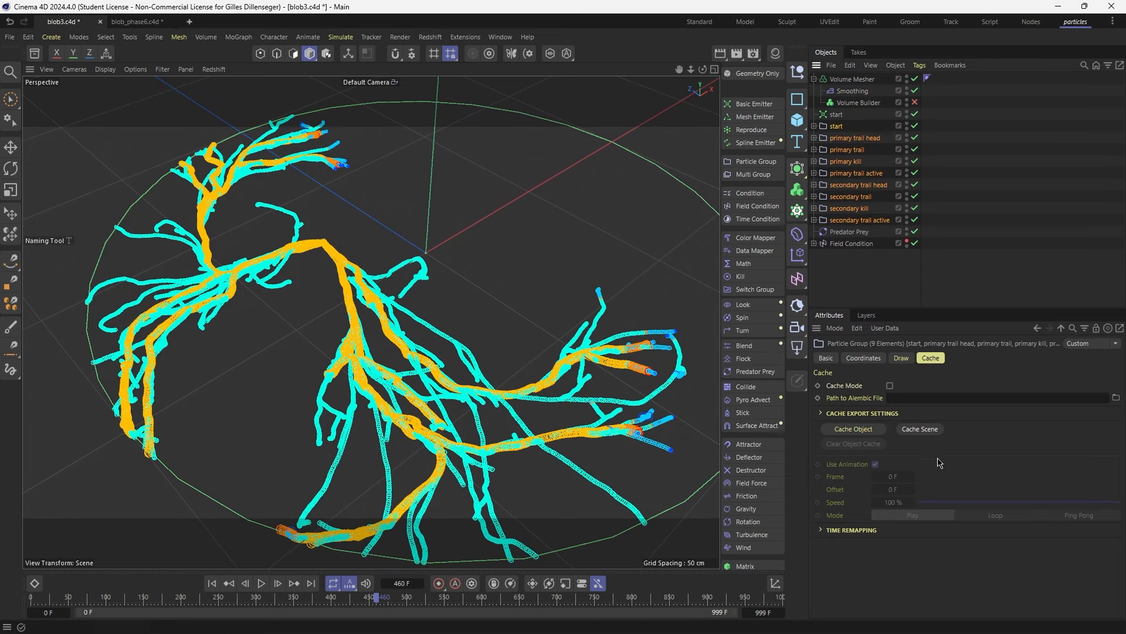
double_click(756, 612)
key("Return")
left_click(932, 433)
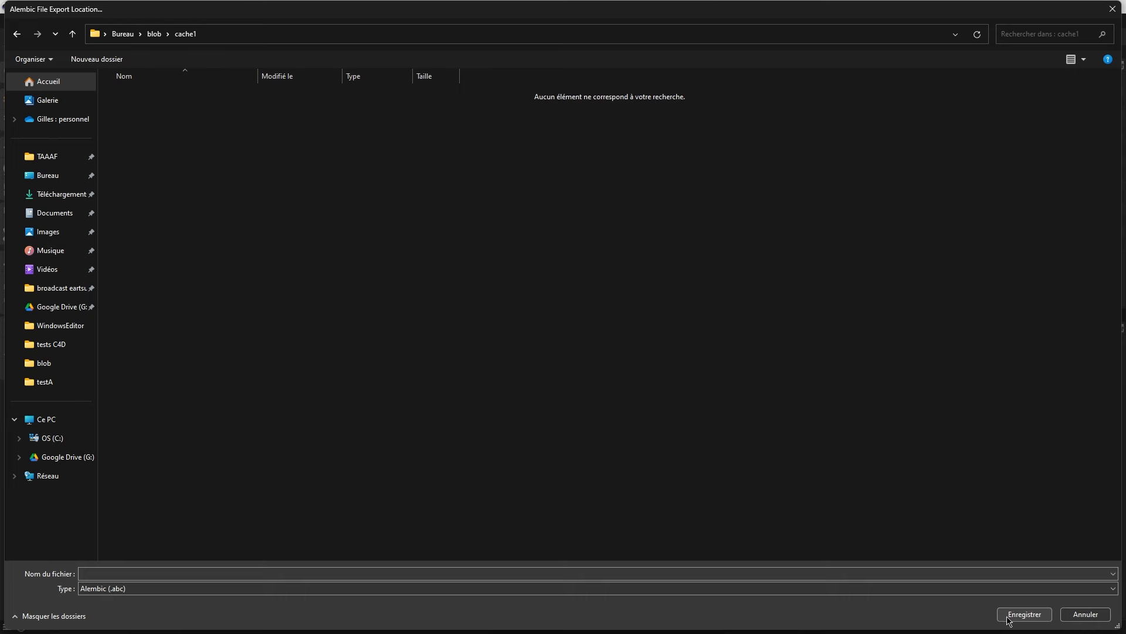
left_click(130, 574)
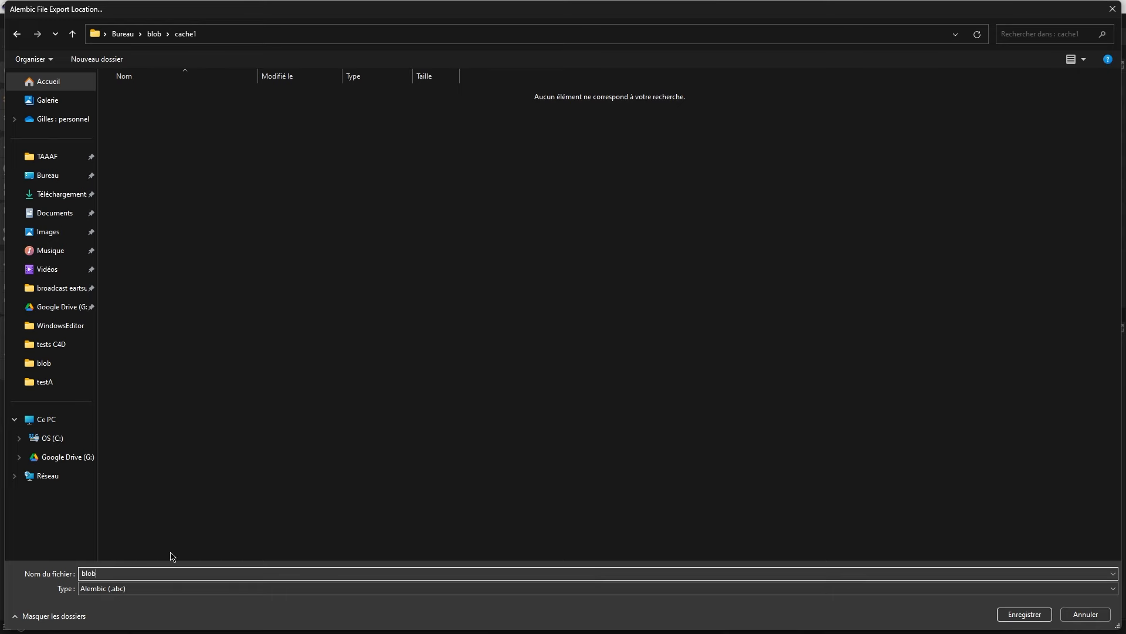
key("Return")
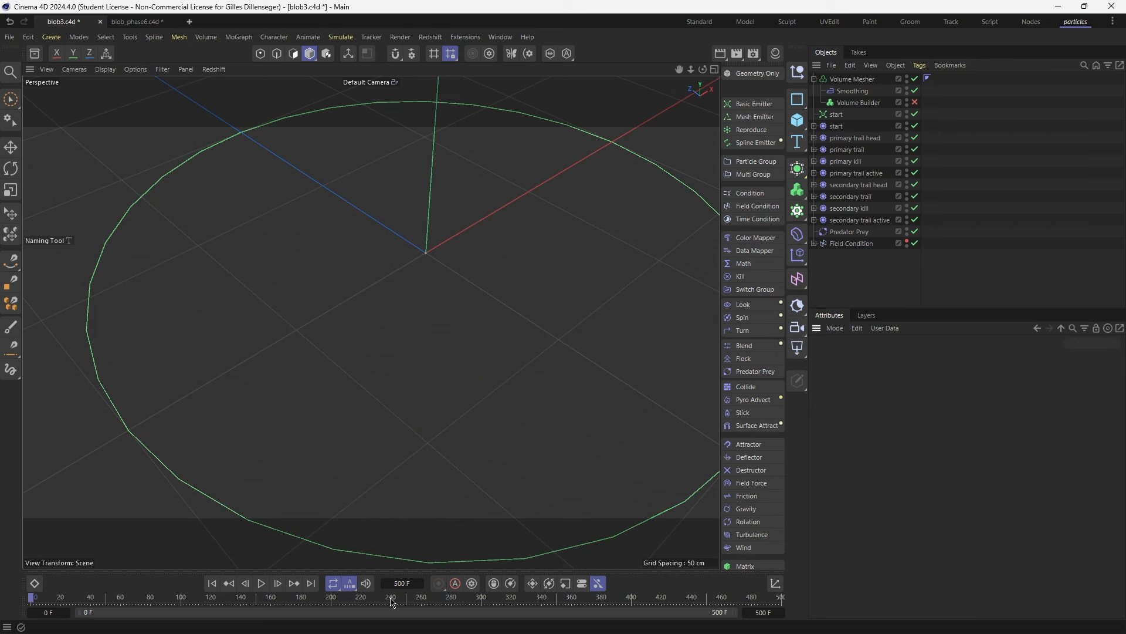
Scrub through the cached animation and collapse the expanded start and primary trail head groups in the object list
left_click_drag(392, 599, 896, 619)
left_click_drag(763, 600, 382, 599)
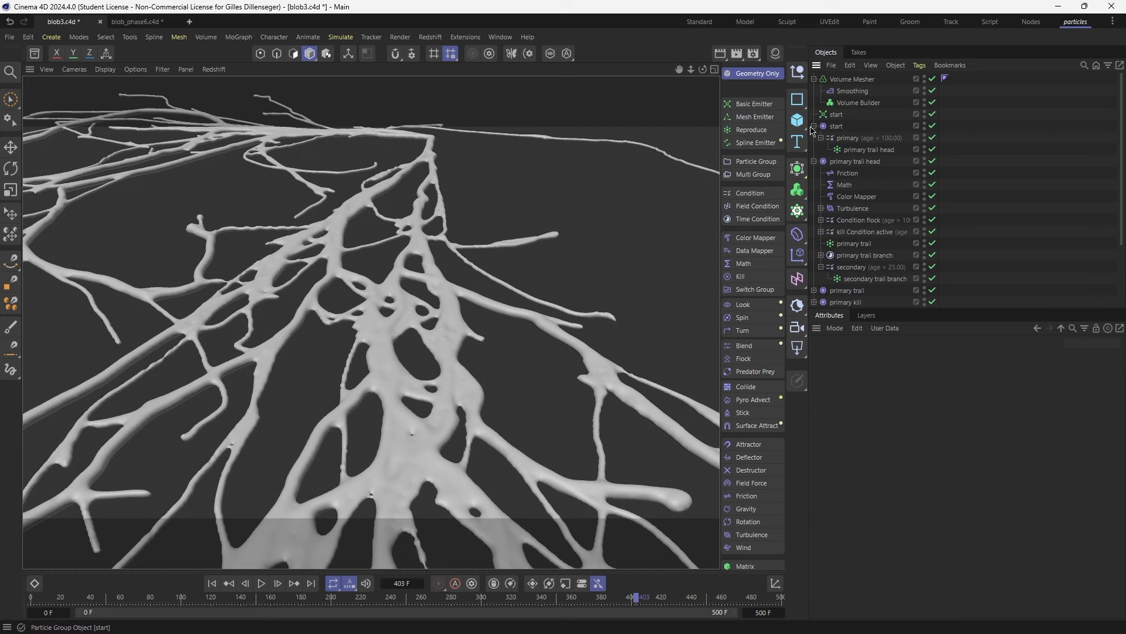
left_click(814, 126)
left_click(814, 138)
left_click(837, 126)
left_click(854, 221, "shift")
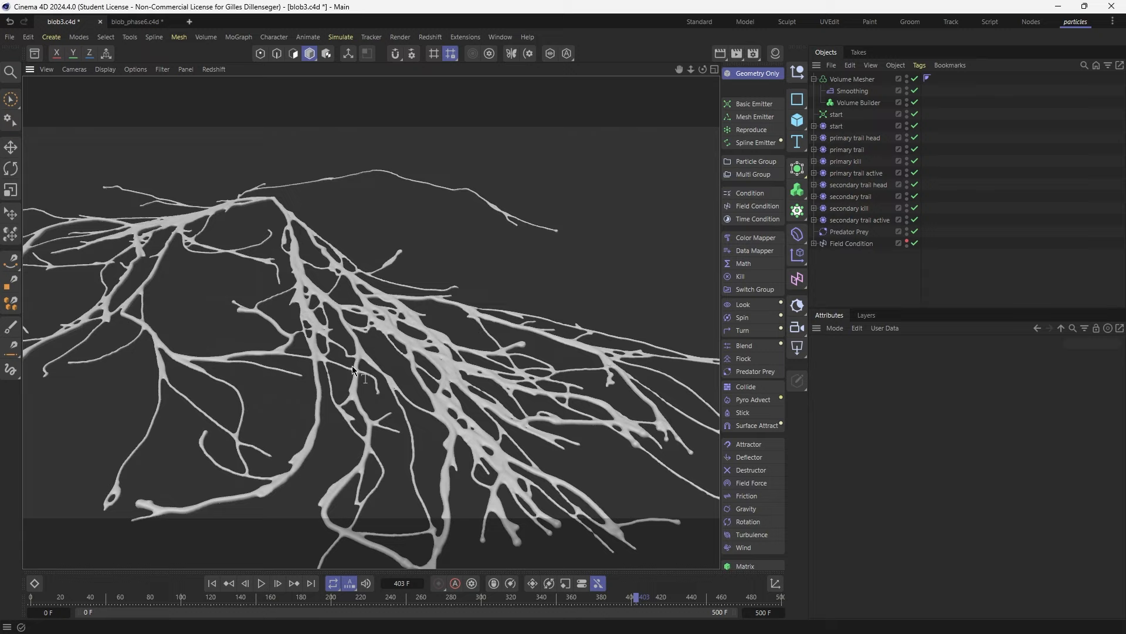
Add a plane primitive beneath the slime-mould mesh and rename it floor
left_click_drag(375, 323, 404, 305, "alt")
left_click(797, 120)
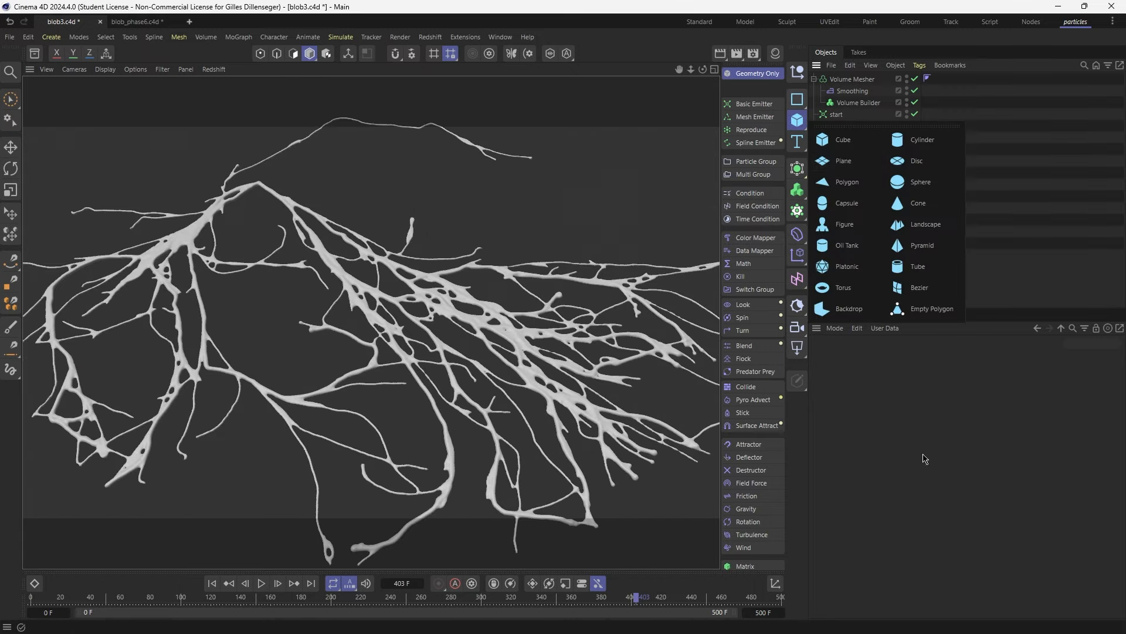
left_click(862, 171)
left_click_drag(595, 258, 600, 164, "alt")
double_click(834, 80)
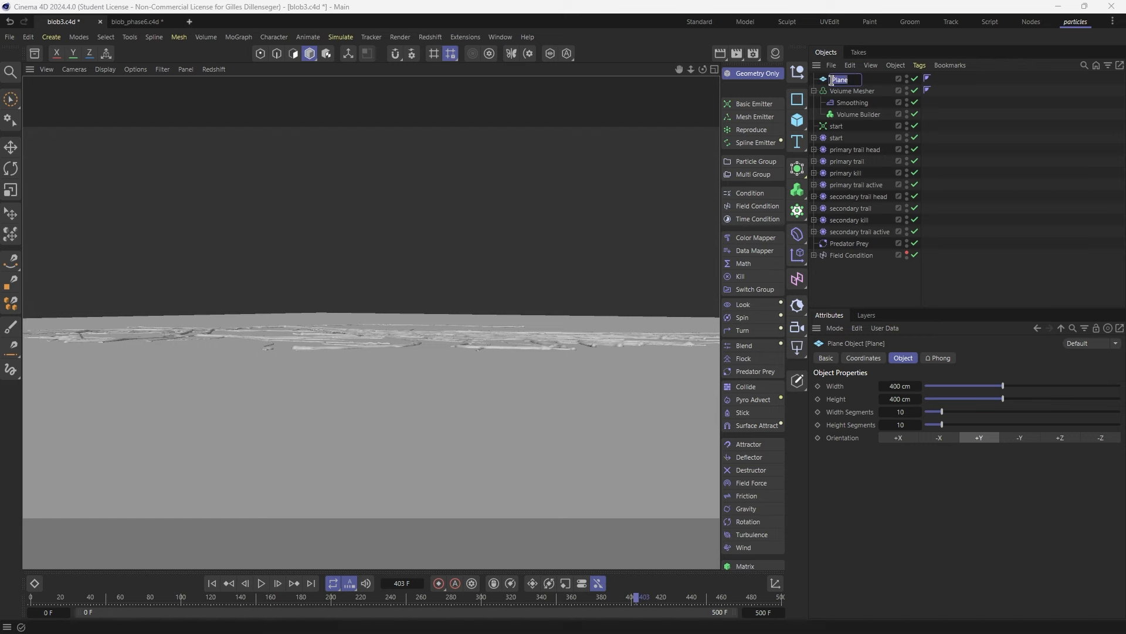
type("floor")
key("Return")
Create a Redshift Standard material named floor and assign it to the floor plane
left_click_drag(346, 328, 350, 406, "alt")
middle_click_drag(349, 406, 373, 288, "alt")
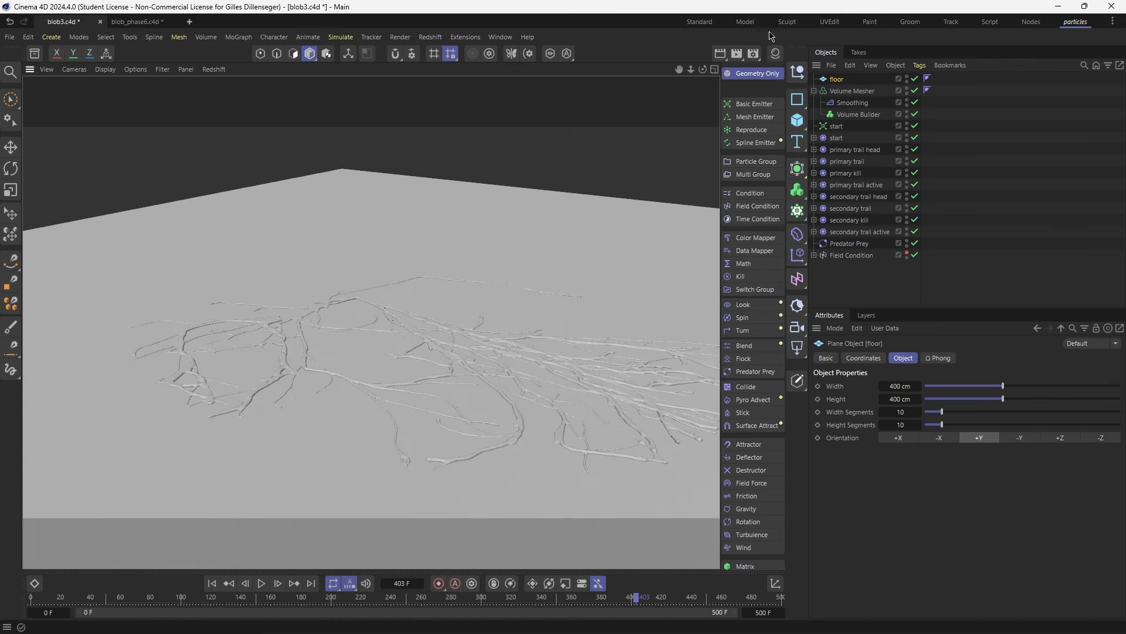
left_click(776, 54)
left_click(725, 69)
mouse_move(778, 112)
left_click(880, 109)
double_click(722, 135)
type("floor")
key("Return")
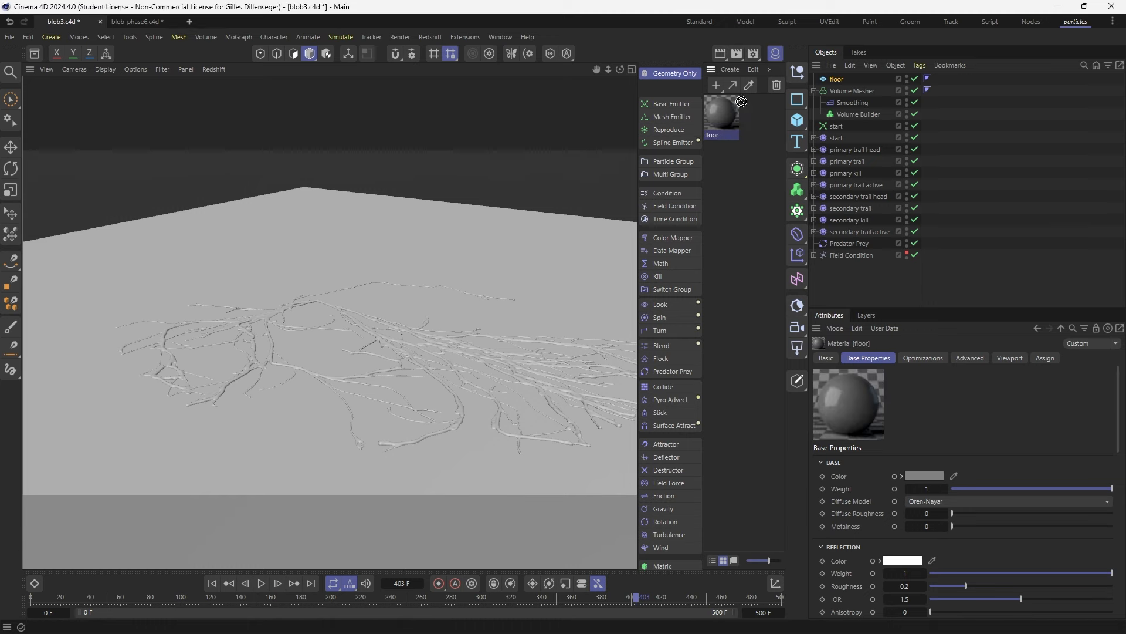
left_click_drag(741, 101, 839, 79)
Set the floor material's reflection roughness to 0.7
double_click(723, 113)
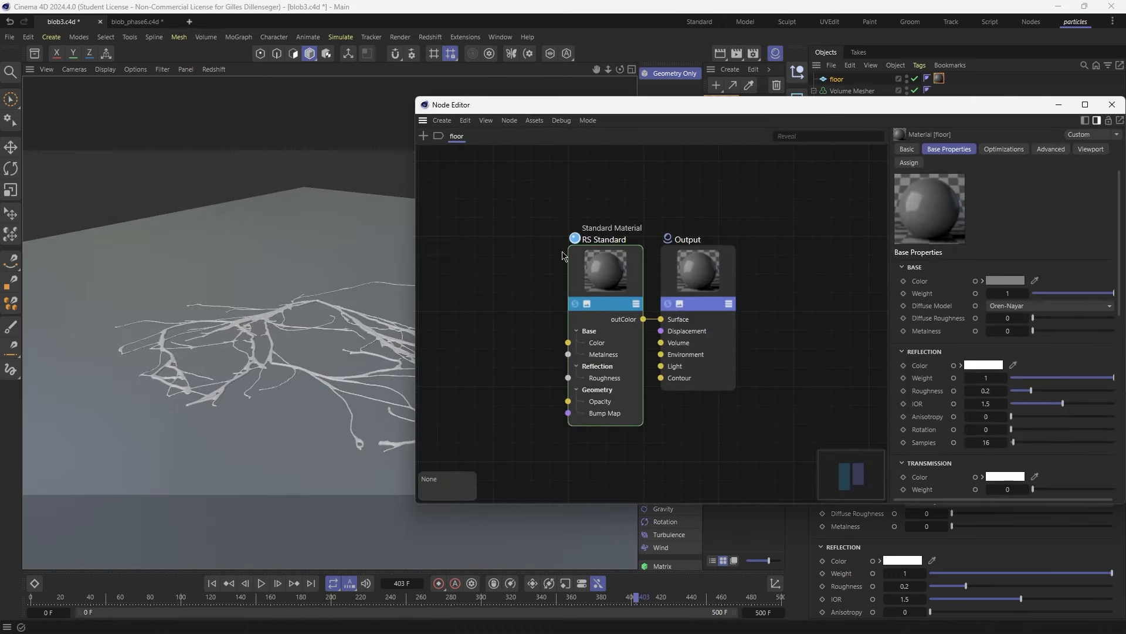
left_click(1005, 280)
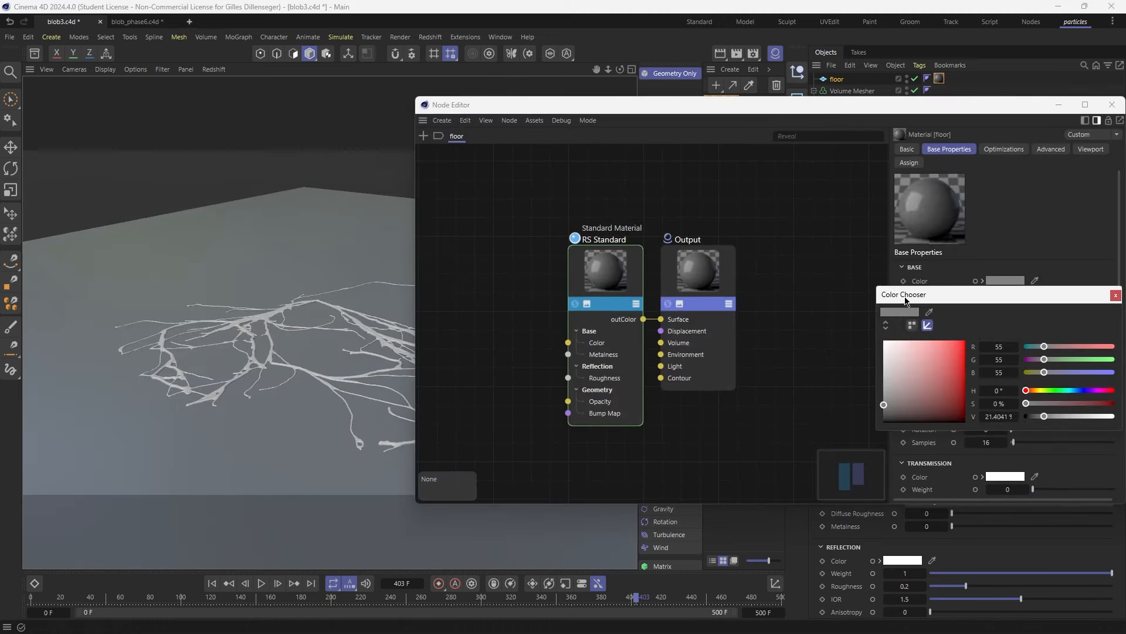
left_click(1116, 295)
left_click(986, 391)
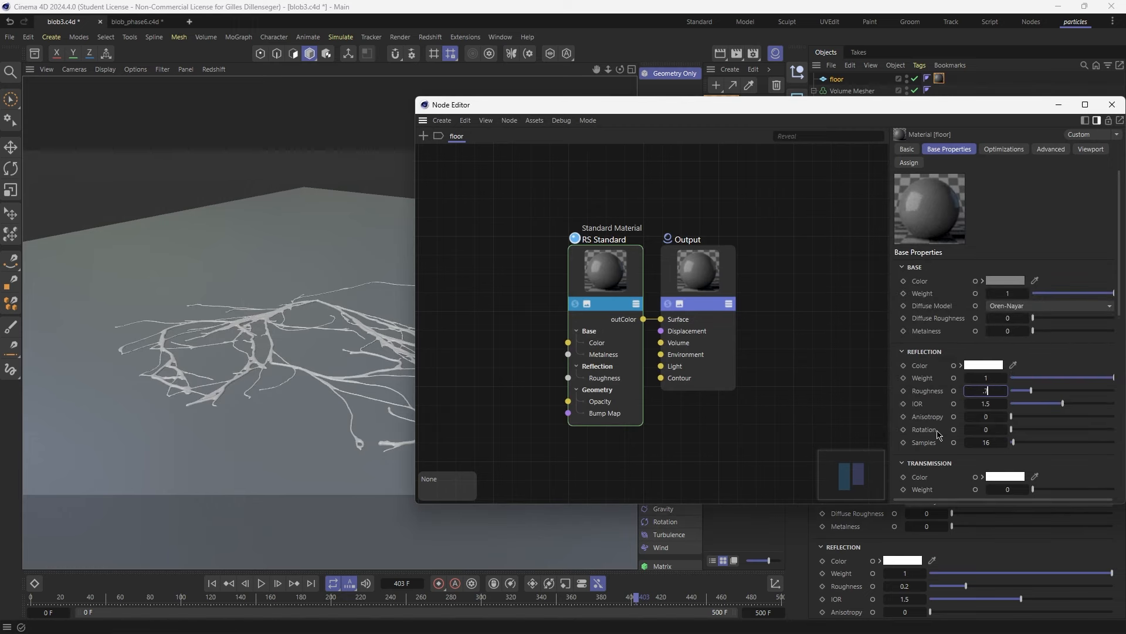
key("Return")
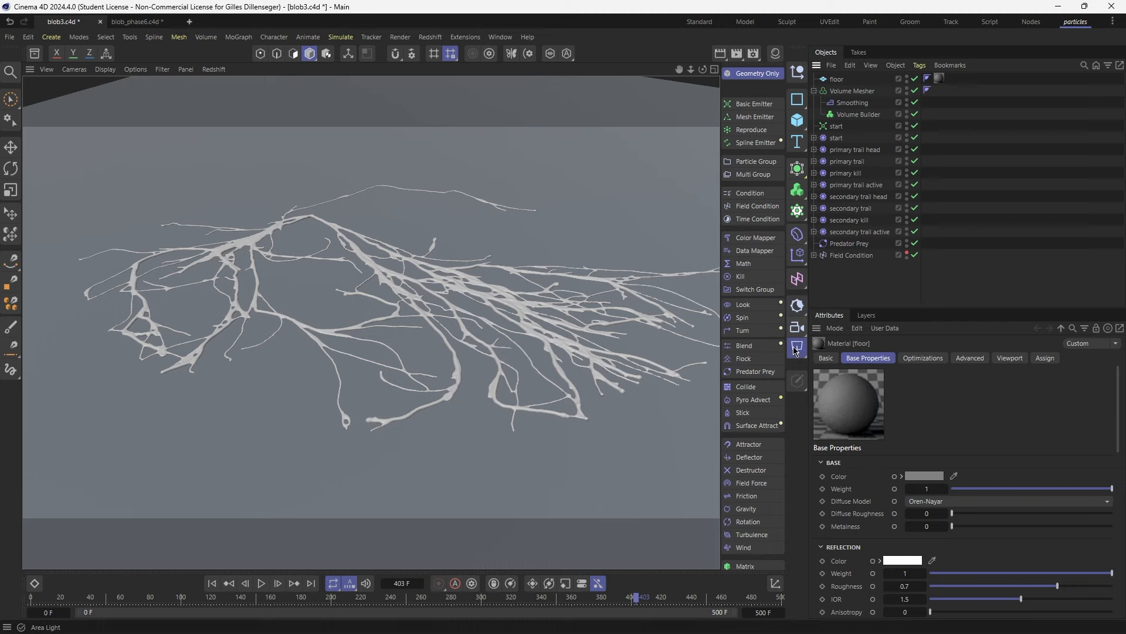
Add a Redshift dome light and load the HDR image from the crystaux tex folder as its texture without copying it to the project
left_click(796, 348)
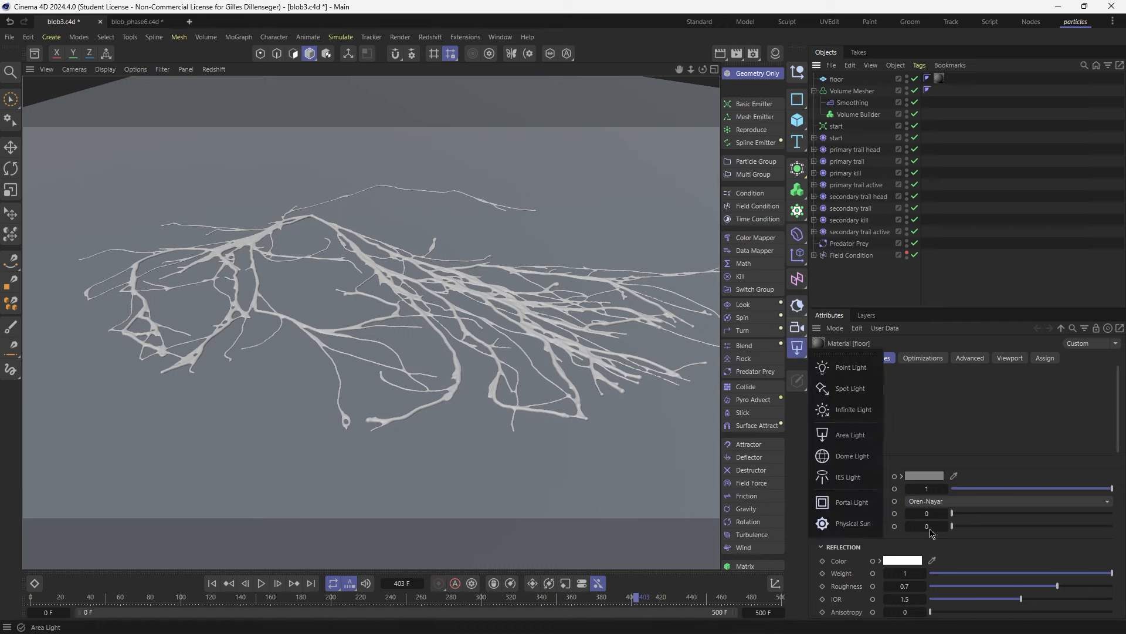
left_click(848, 455)
left_click(1026, 131)
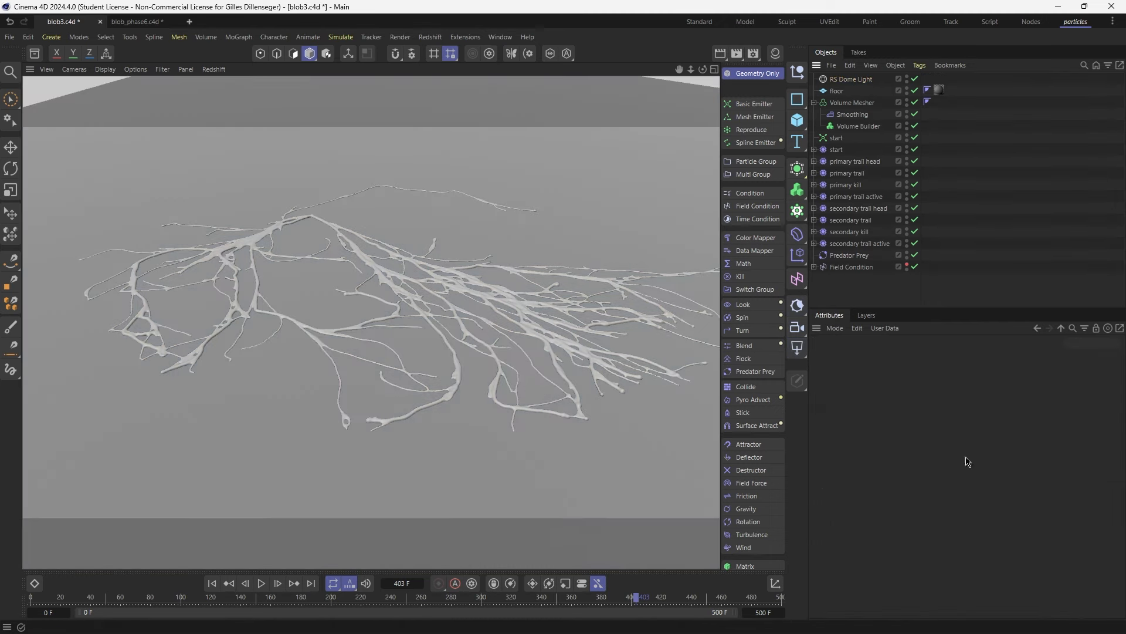
left_click(838, 81)
left_click(1107, 551)
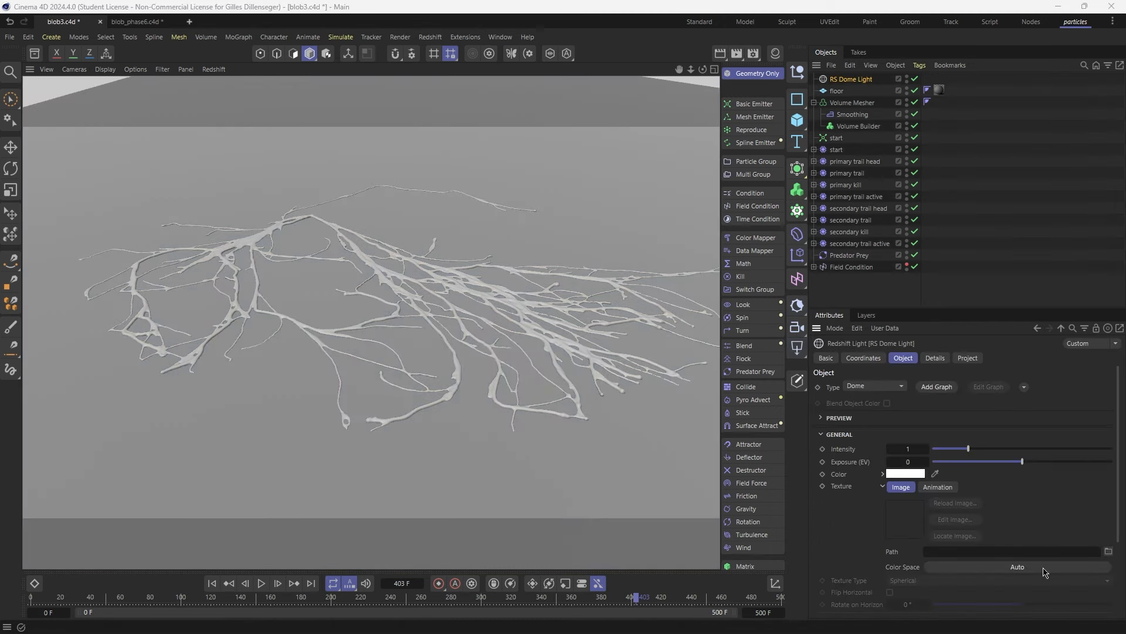
double_click(237, 131)
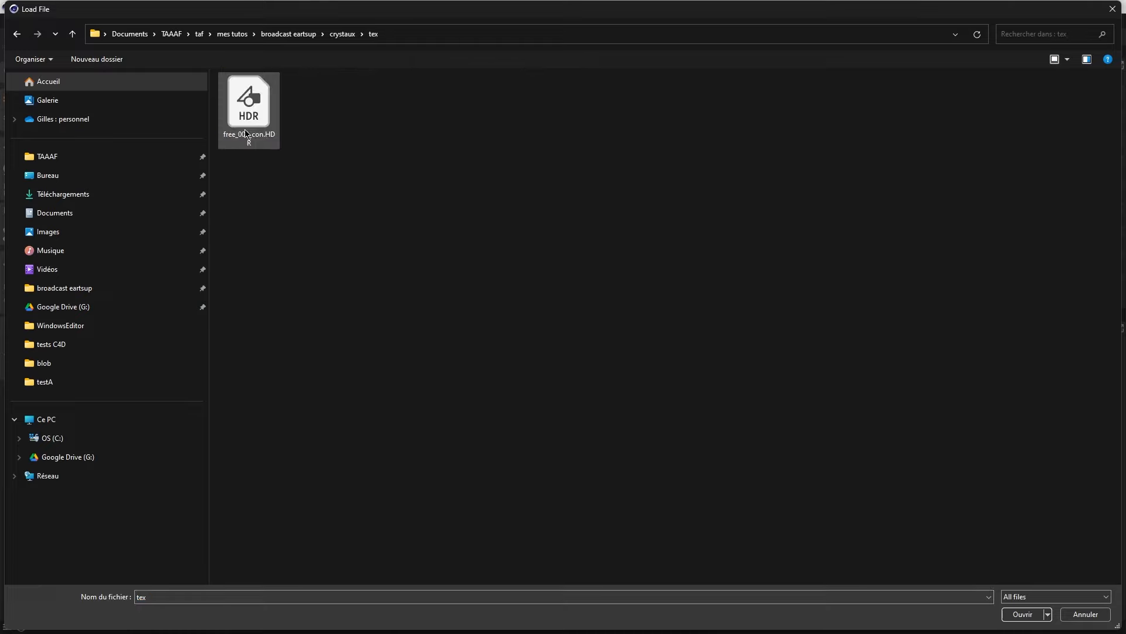
double_click(248, 103)
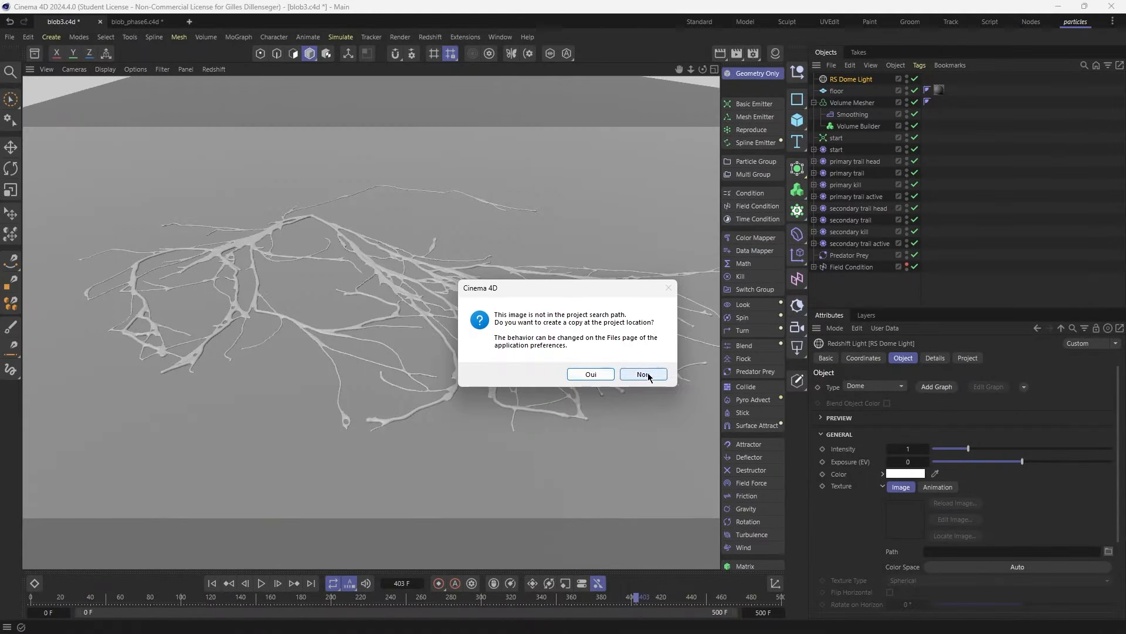
left_click(644, 372)
Open the Redshift RenderView and start a live preview of the slime-mould scene
left_click(430, 36)
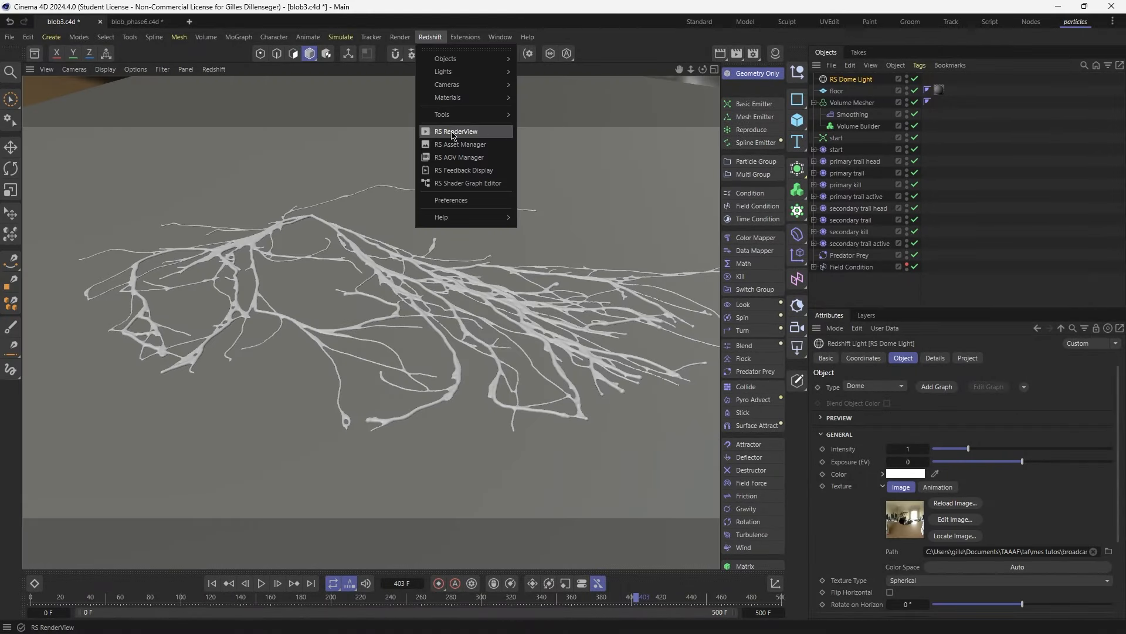
left_click(453, 132)
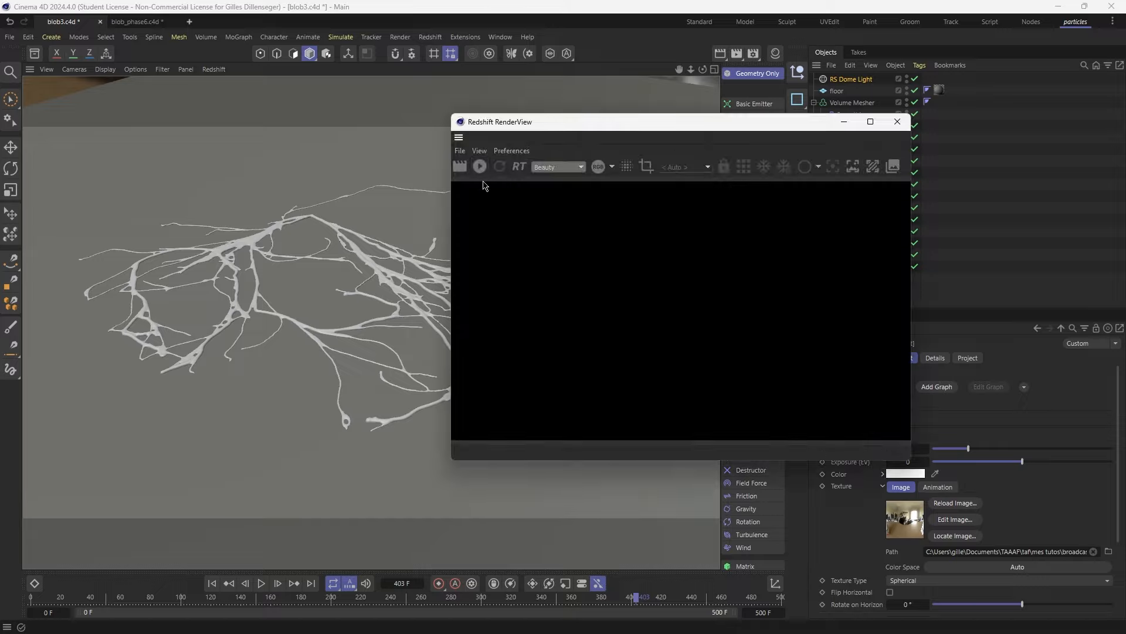
left_click_drag(672, 123, 806, 95)
mouse_move(421, 312)
right_mouse_down("alt")
mouse_move(452, 319)
mouse_move(414, 323)
right_mouse_up("alt")
left_click_drag(809, 99, 421, 152)
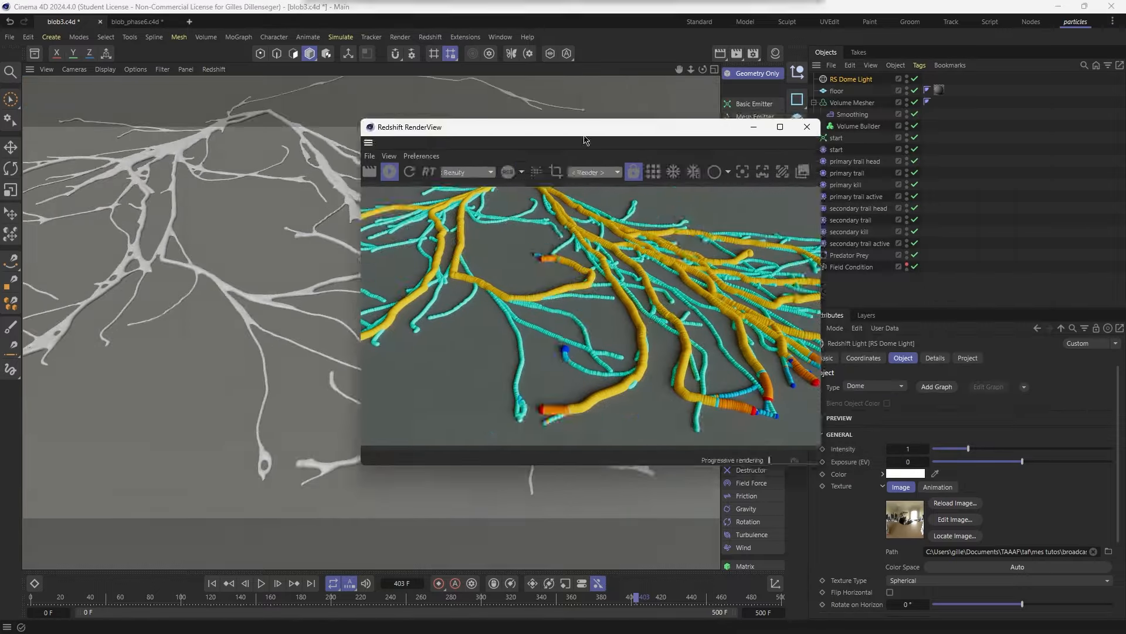
Turn off renderer visibility for all particle groups from start to secondary trail active
left_click(837, 150)
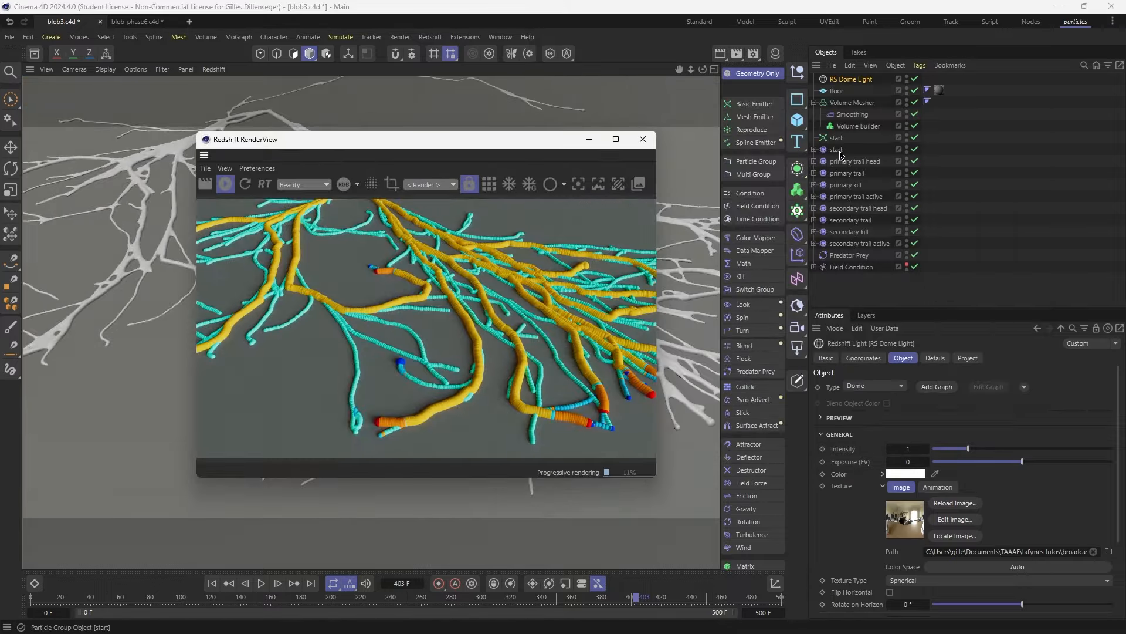
left_click(851, 243, "shift")
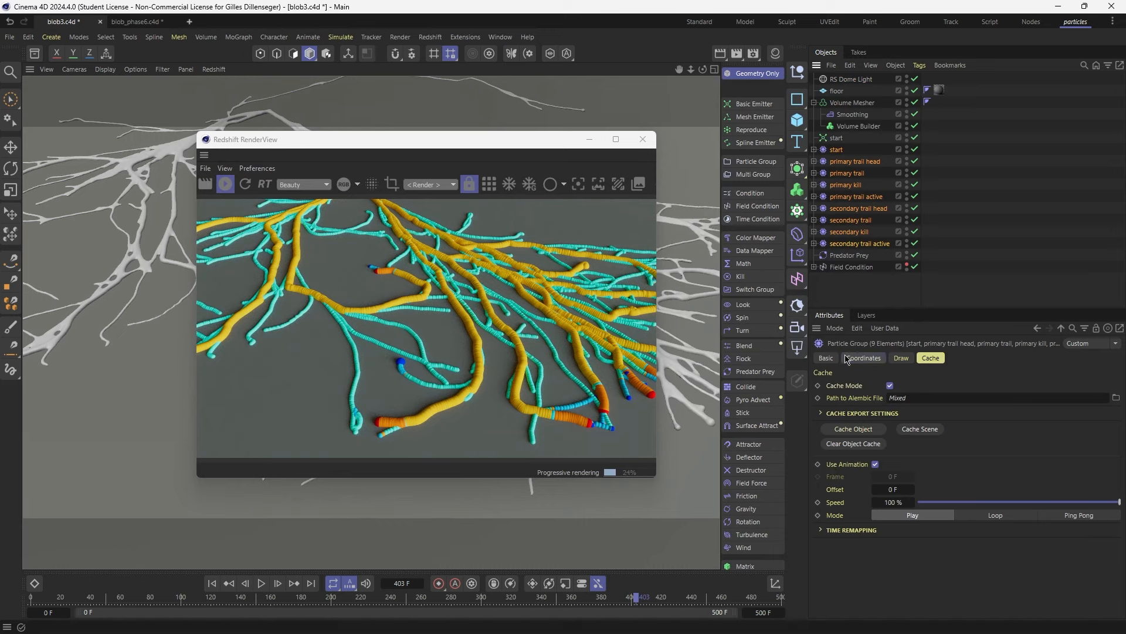
left_click(826, 358)
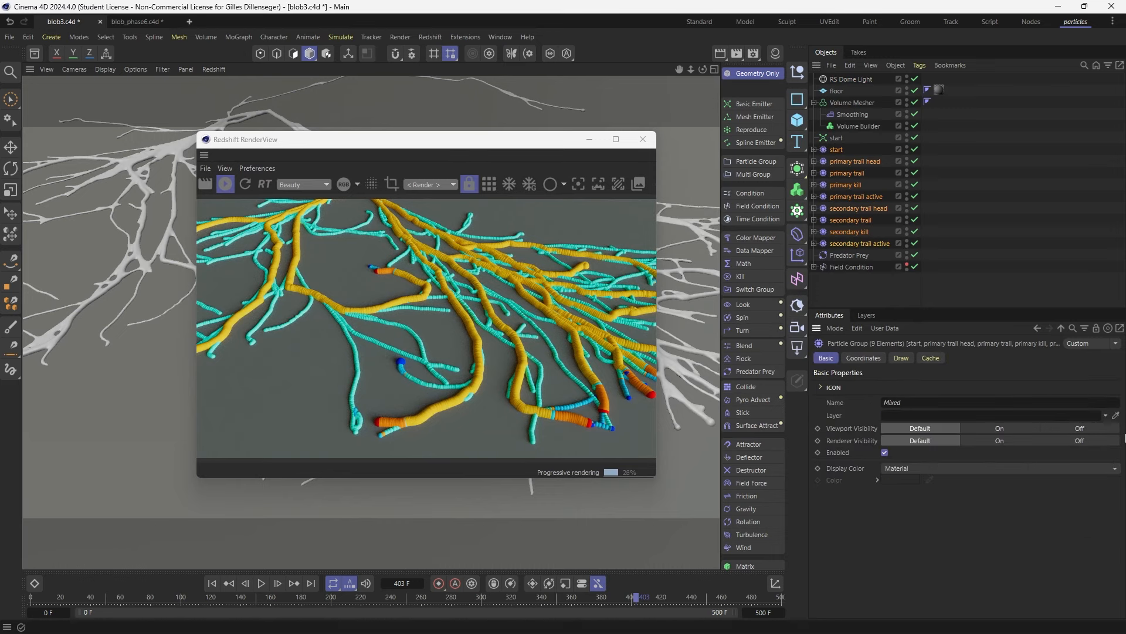
left_click(1078, 441)
left_click_drag(397, 147, 463, 183)
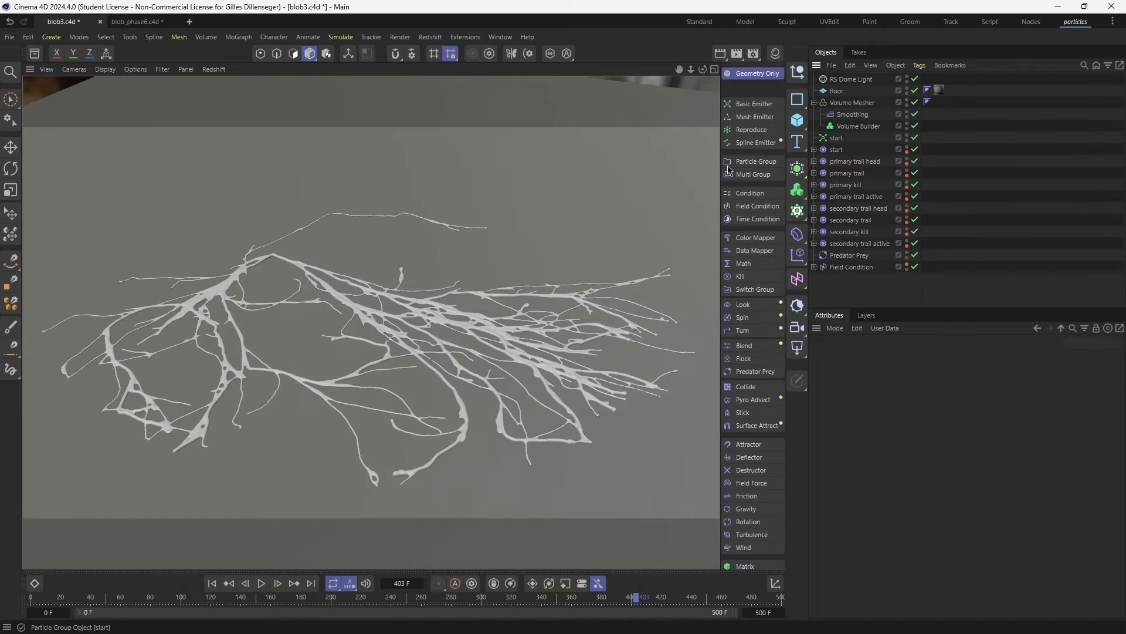
Add a cube primitive, resize it and set its Y position to -100 cm
left_click(799, 122)
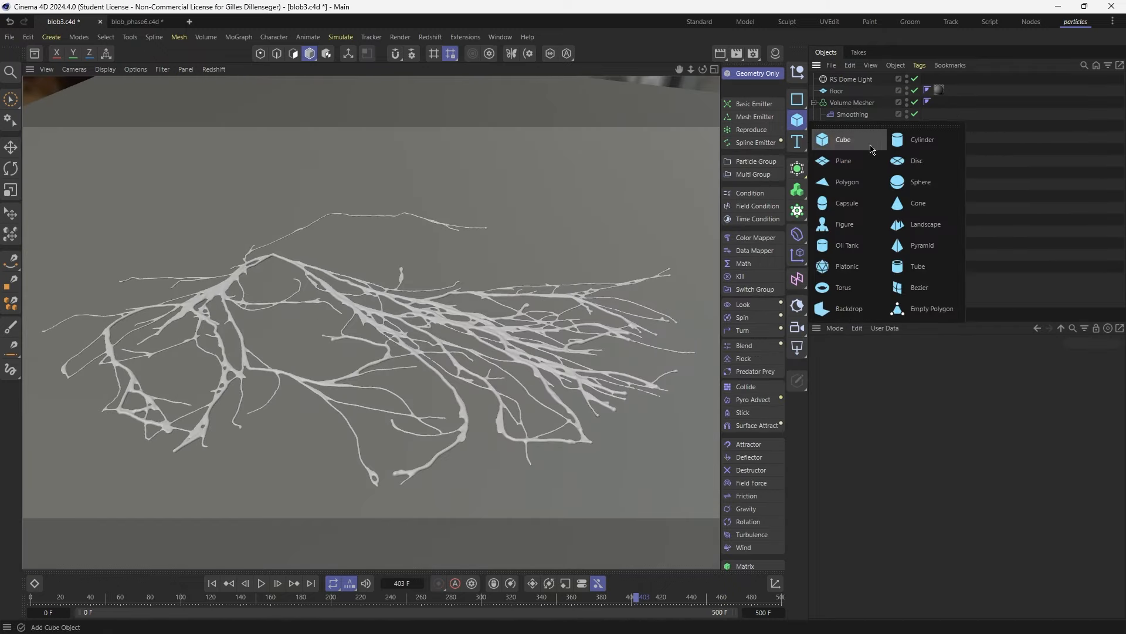
left_click(825, 143)
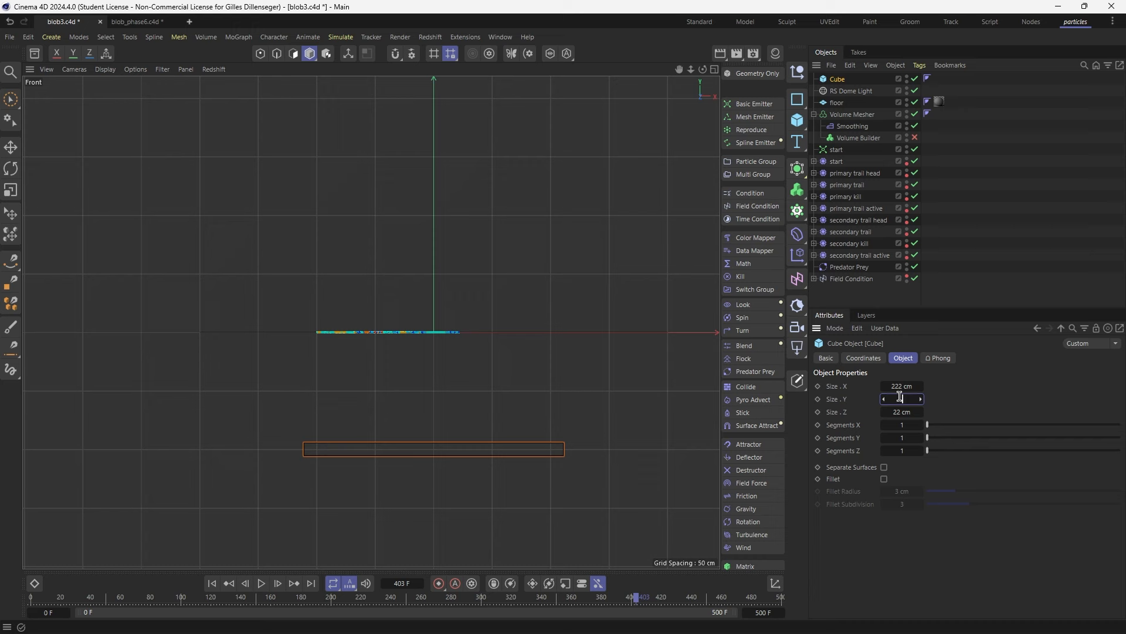
type("10")
key("Return")
left_click(866, 359)
double_click(863, 414)
type("-10")
key("Return")
Examine in the front view how the cube's upper edge lines up with the slime-mould mesh
left_click(837, 80)
left_click(902, 357)
left_click(860, 357)
right_click_drag(357, 340, 430, 342, "alt")
key("e")
left_click_drag(665, 334, 659, 334)
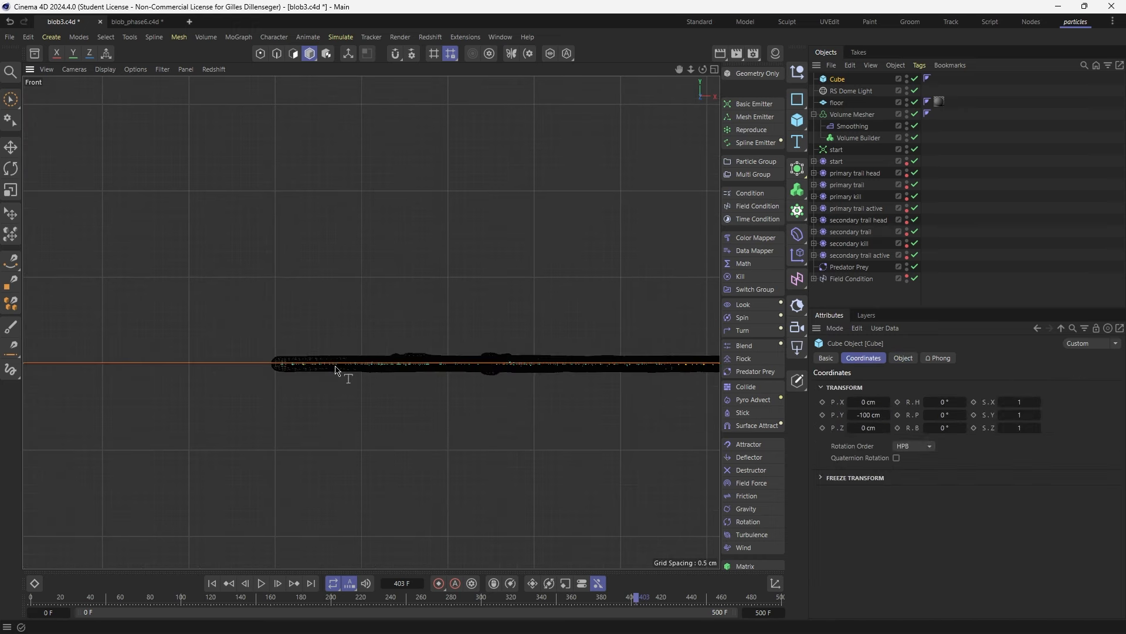
middle_click_drag(335, 366, 546, 329, "alt")
scroll(344, 379, "up", 5)
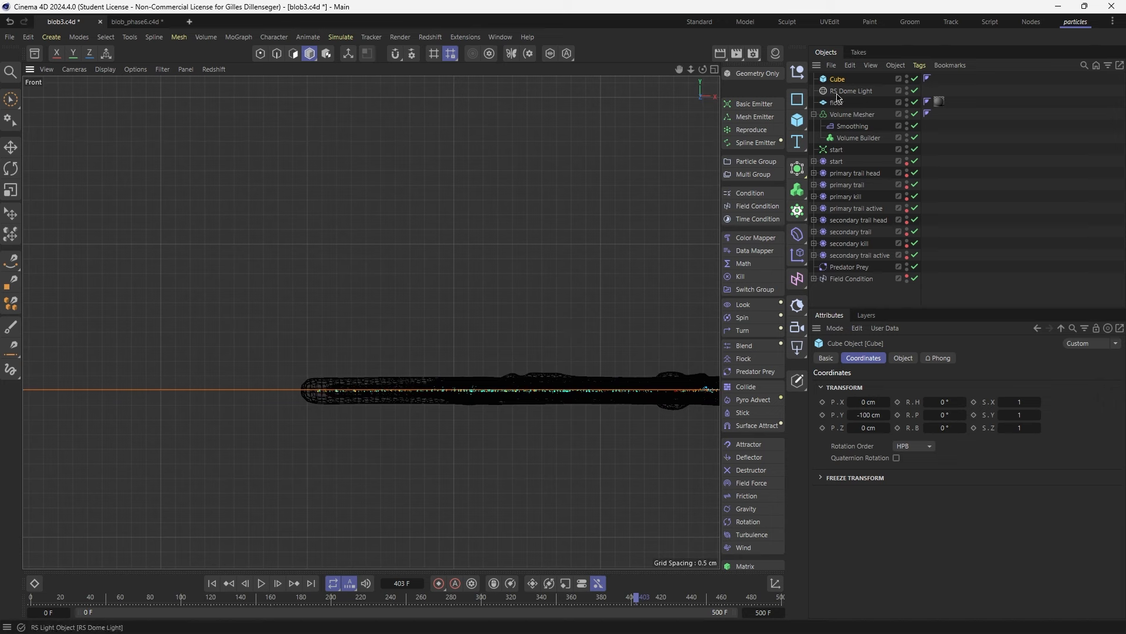
Add the cube to the Volume Builder's objects directly below SDF Smooth and set its mode to Subtract
left_click(854, 138)
left_click(904, 358)
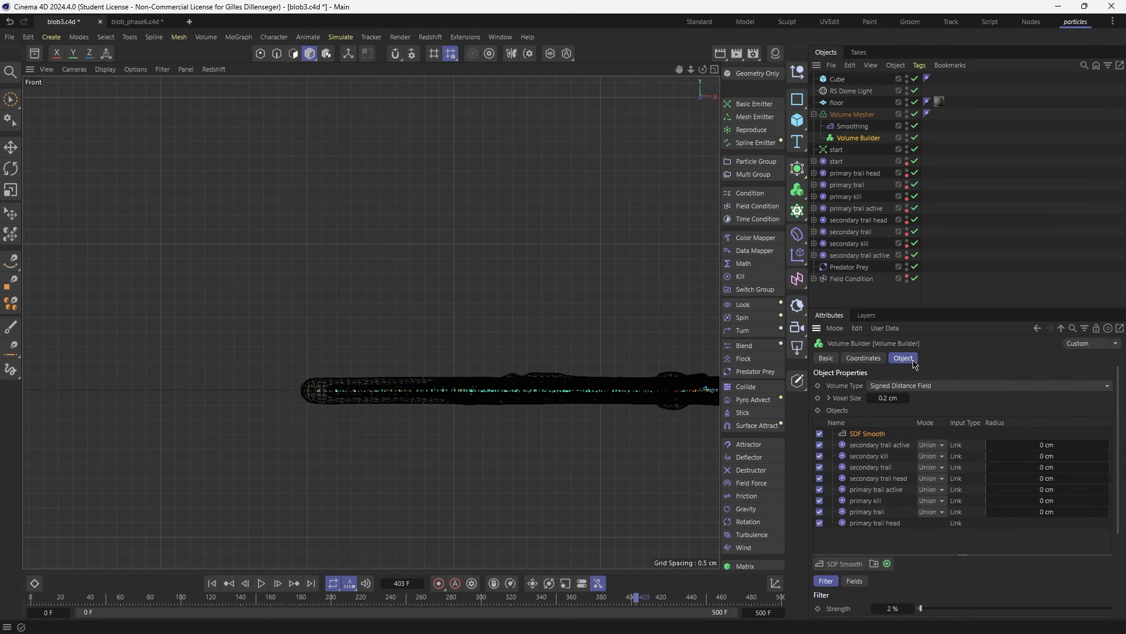
left_click_drag(878, 453, 866, 439)
left_click(933, 444)
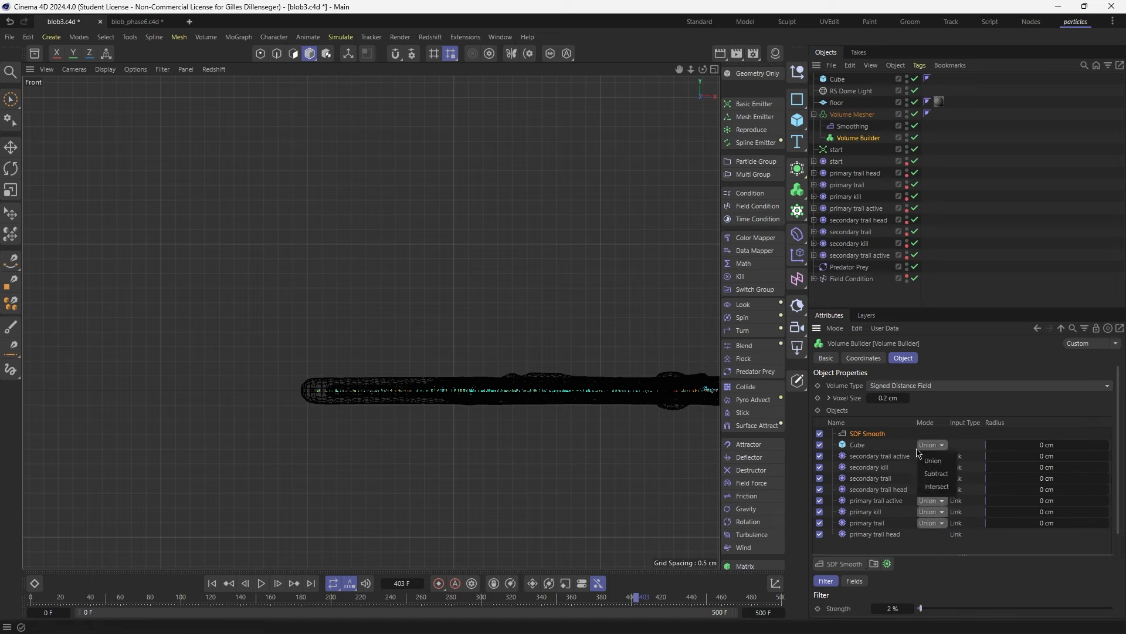
left_click(936, 474)
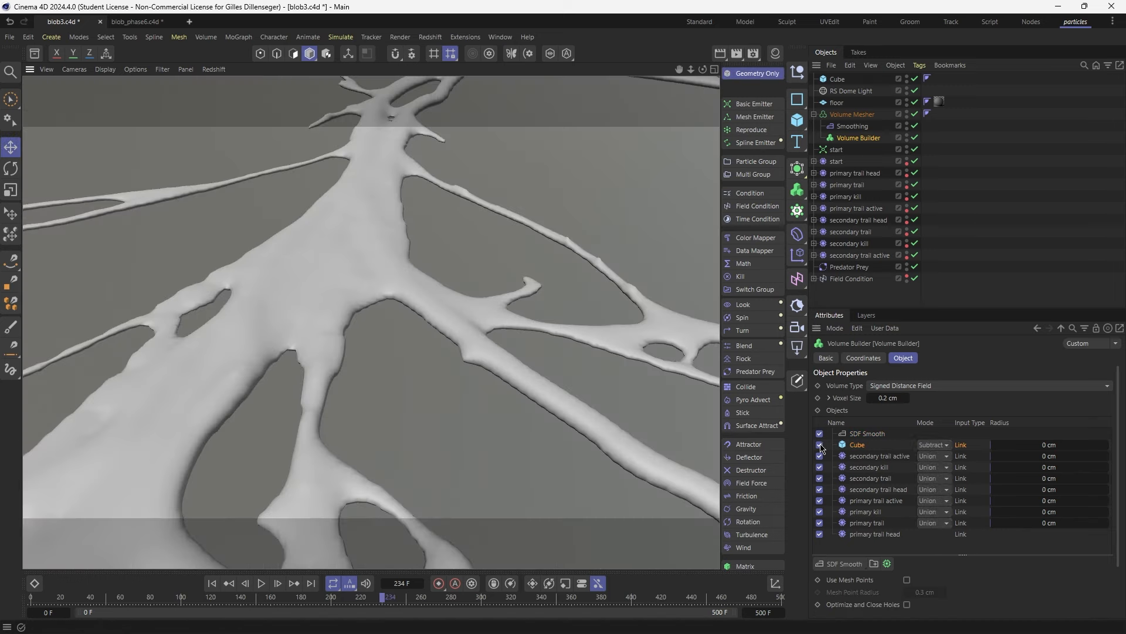
Disable the cube in the Volume Builder's object list and view the branching mesh from other angles
middle_click_drag(404, 320, 180, 197, "alt")
left_click_drag(470, 236, 268, 236, "alt")
middle_click_drag(268, 236, 500, 287, "alt")
right_click_drag(500, 287, 448, 266, "alt")
middle_click_drag(449, 266, 280, 269, "alt")
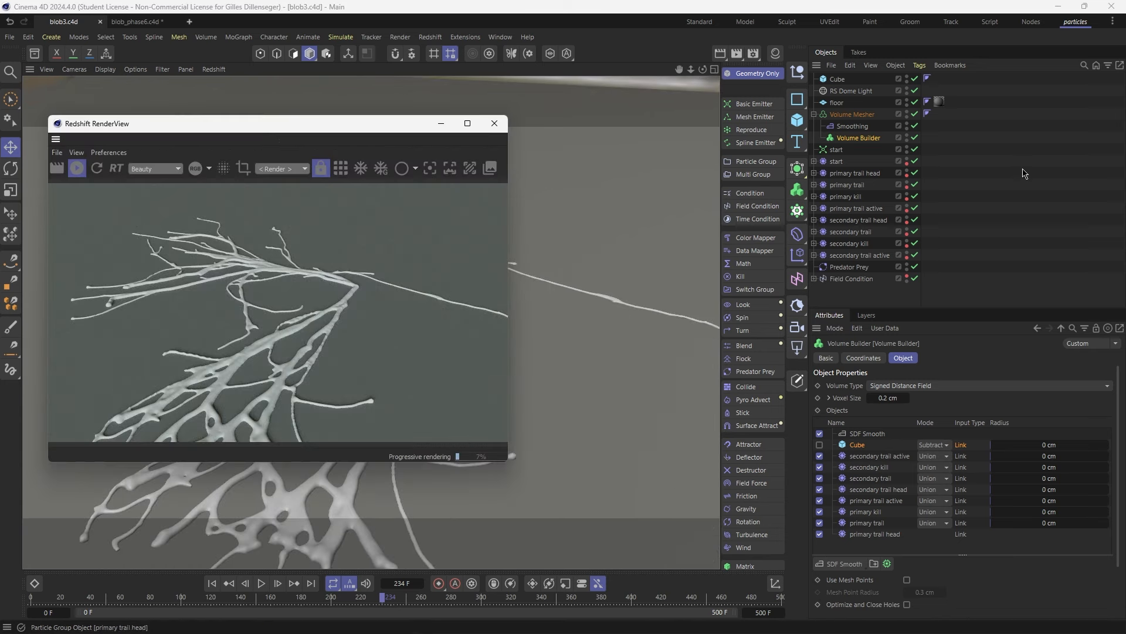
Create a Redshift Material and rename it RS blob
left_click(1022, 171)
left_click(775, 54)
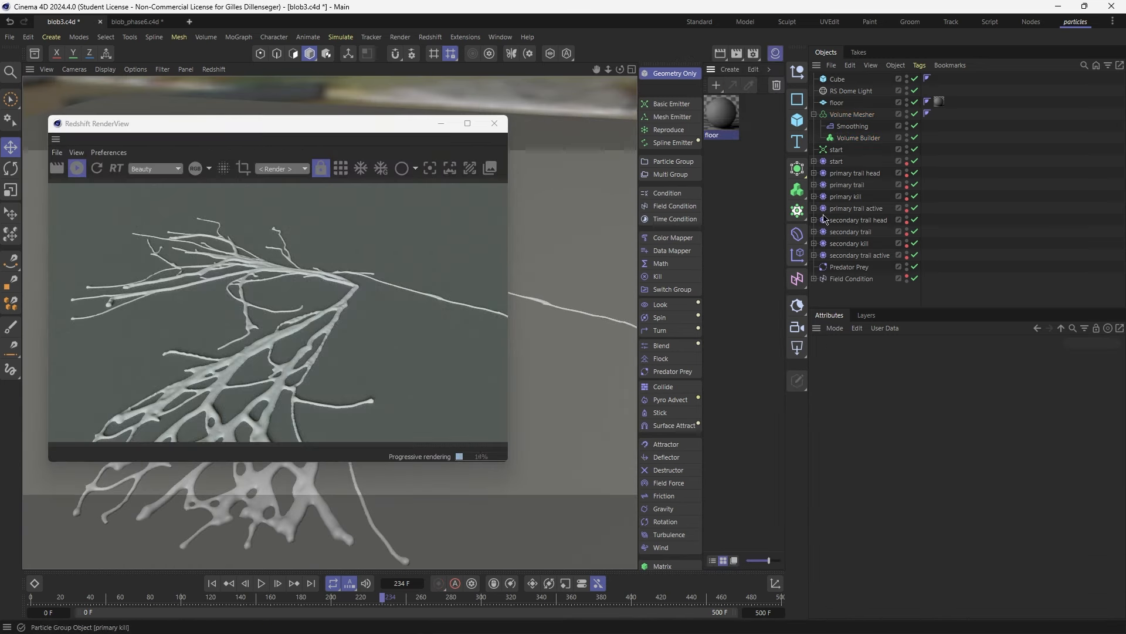
left_click(730, 69)
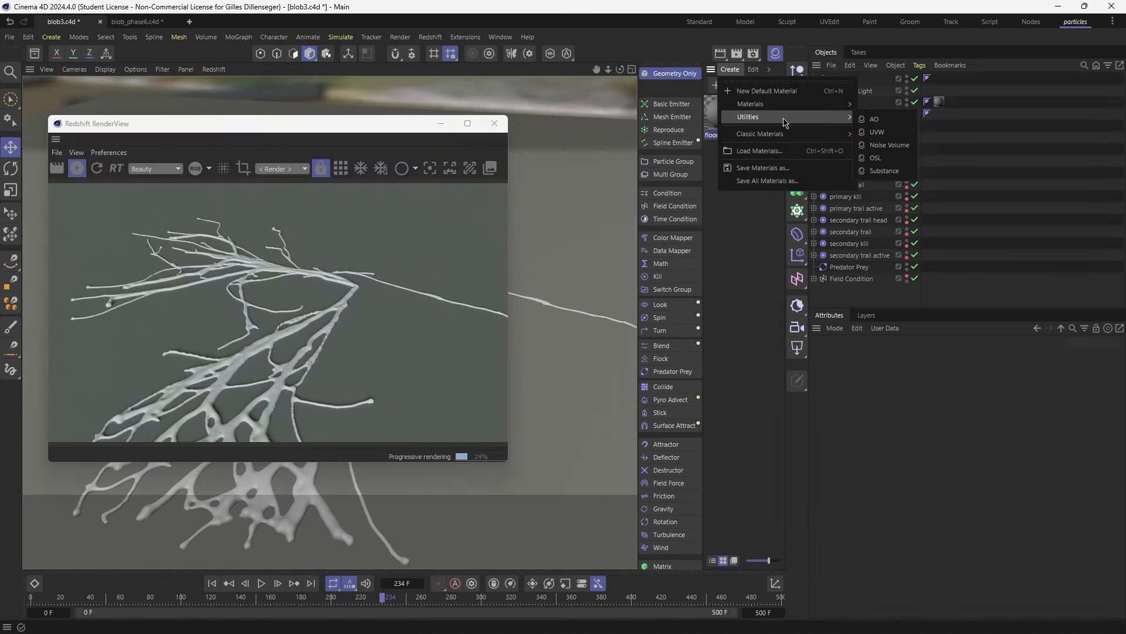
mouse_move(780, 104)
left_click(911, 120)
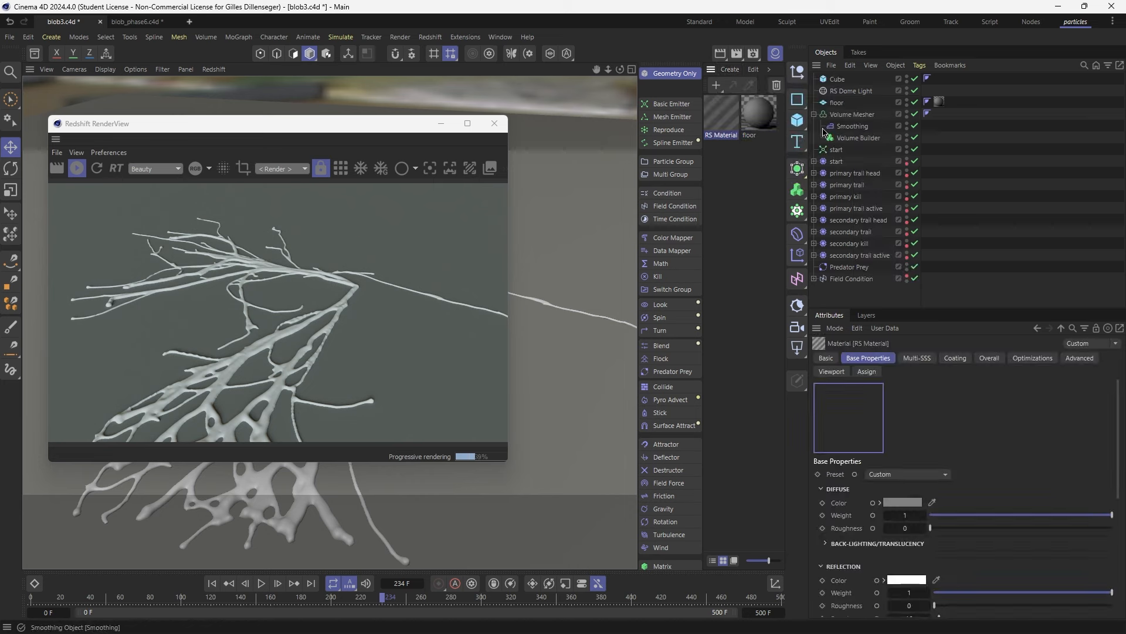
double_click(726, 136)
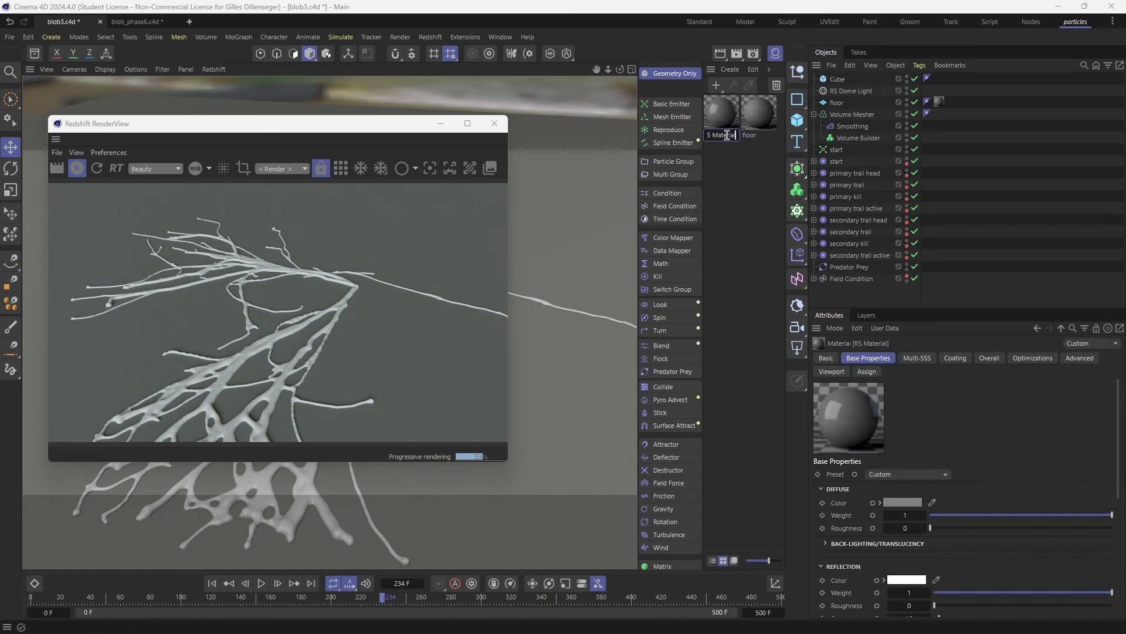
type("RS blob")
key("Return")
Apply the Tinted Glass preset to the RS blob material's RS Material node
double_click(723, 113)
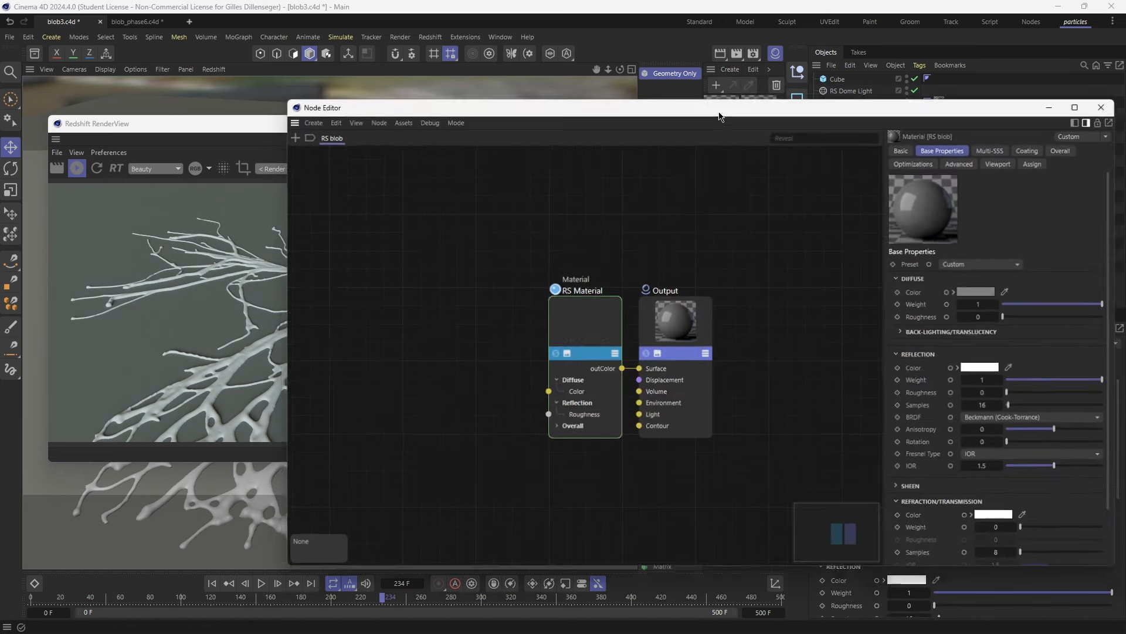
left_click(584, 320)
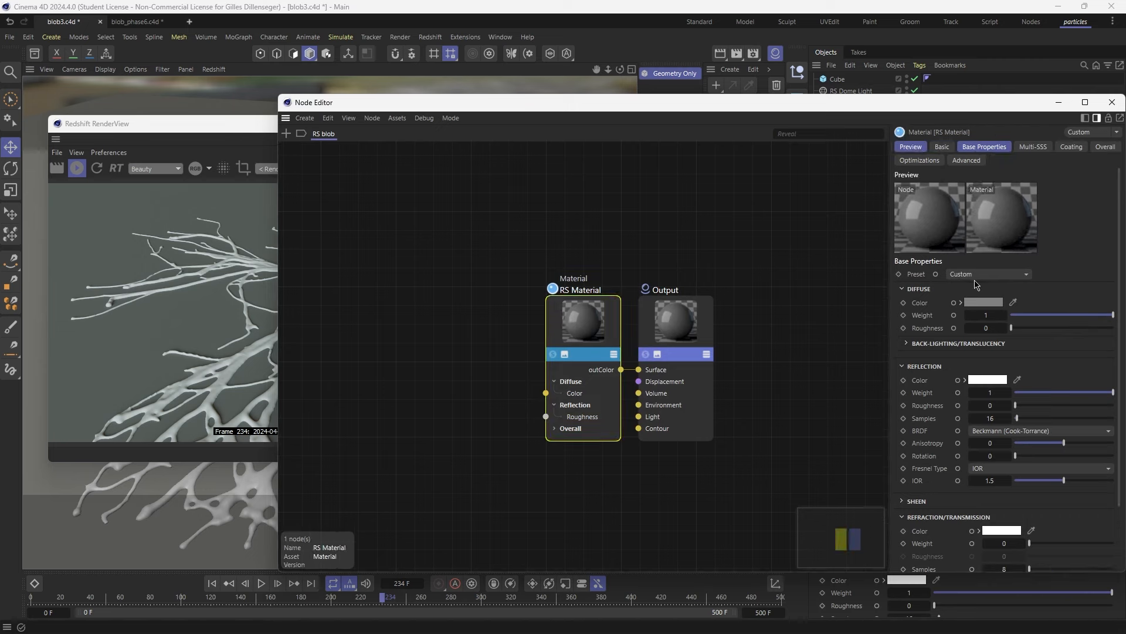
left_click(989, 274)
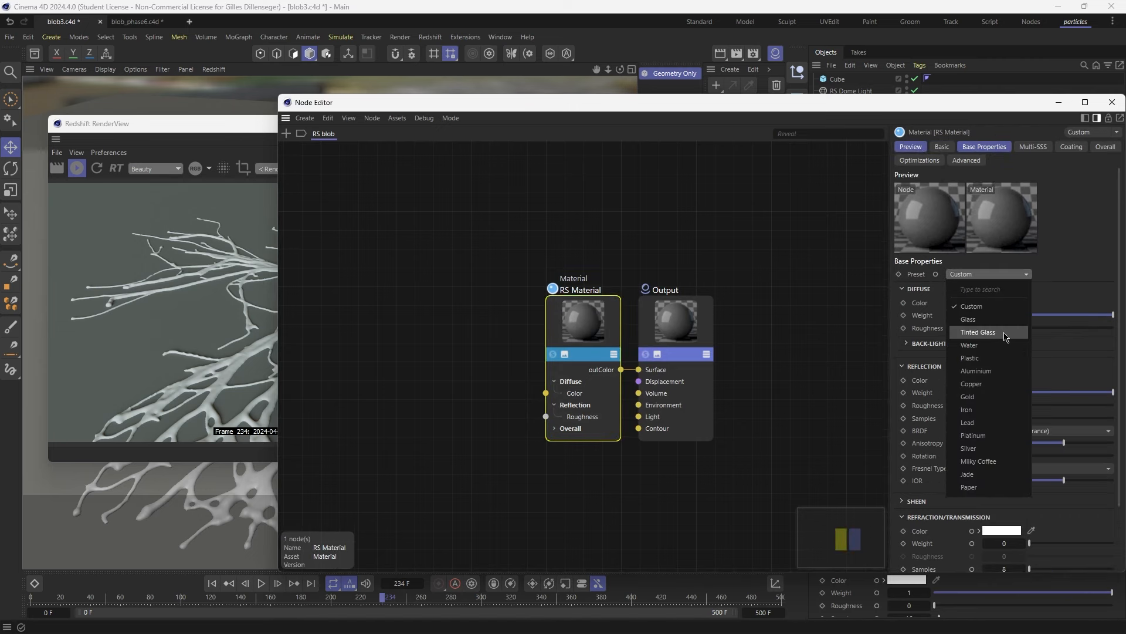
left_click(1005, 333)
left_click_drag(611, 104, 442, 513)
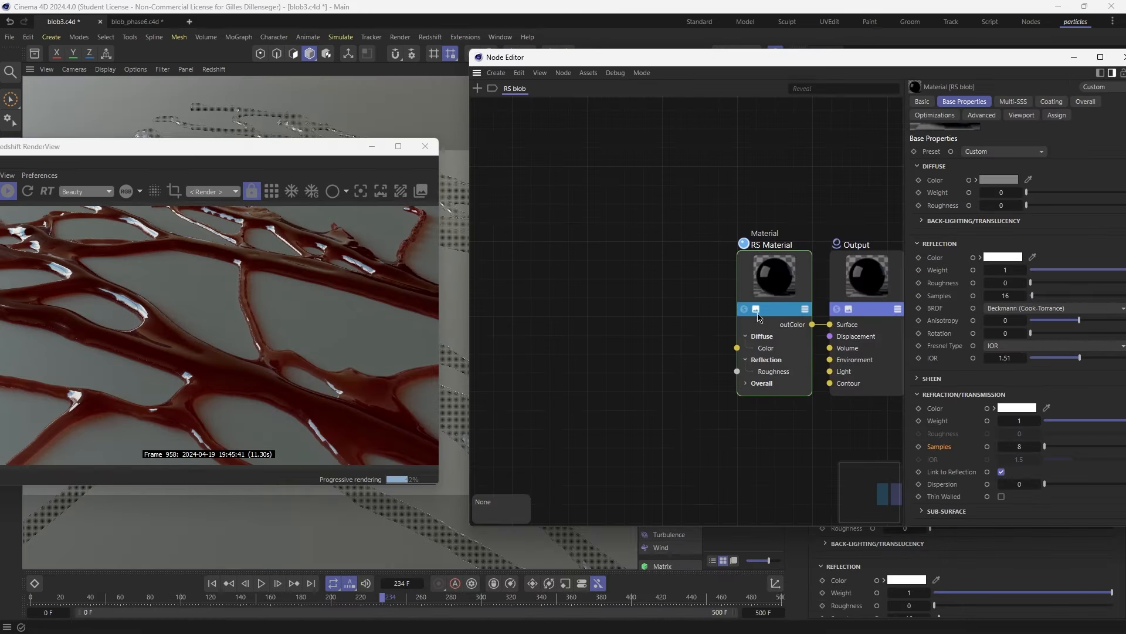
Change the RS blob material's sub-surface transmittance color to orange
left_click(921, 511)
scroll(946, 440, "down", 3)
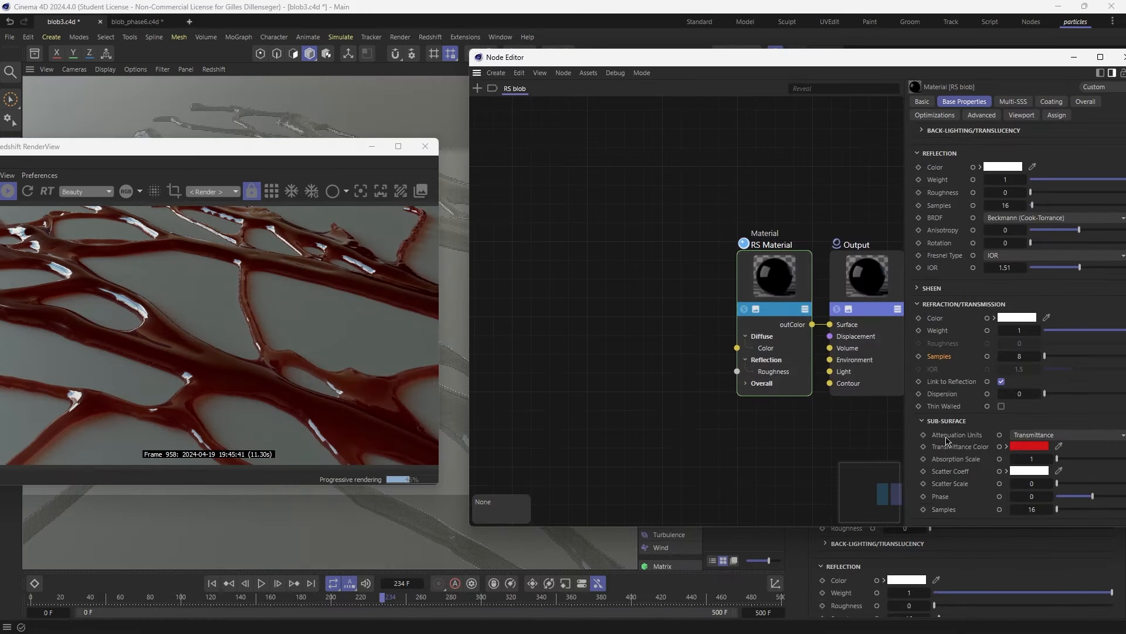
left_click(1022, 447)
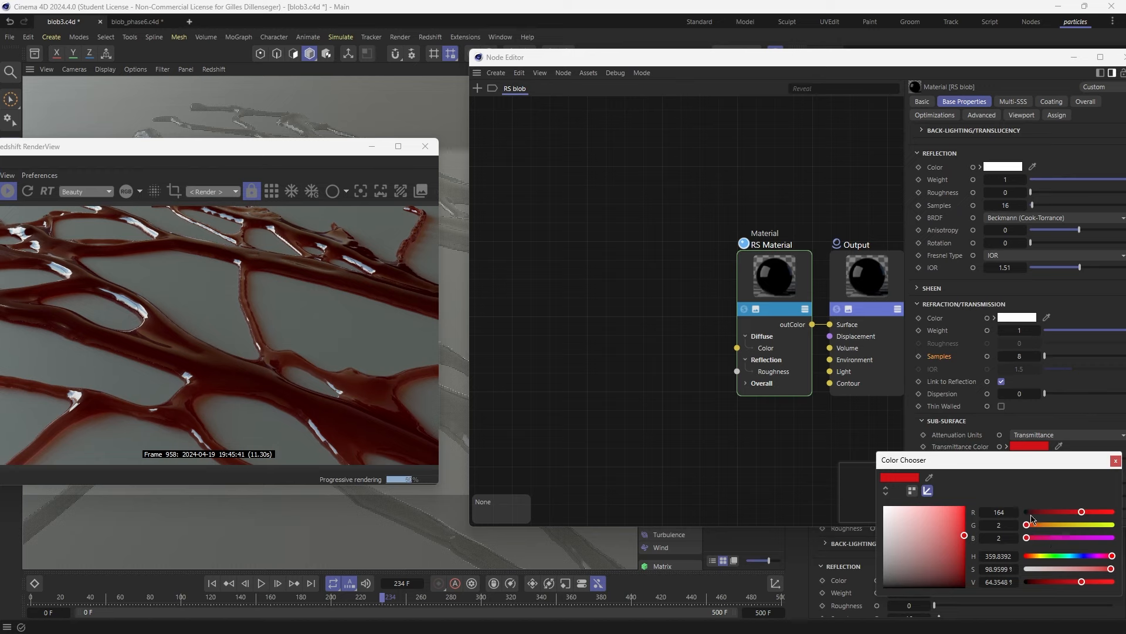
left_click_drag(1035, 530, 1051, 530)
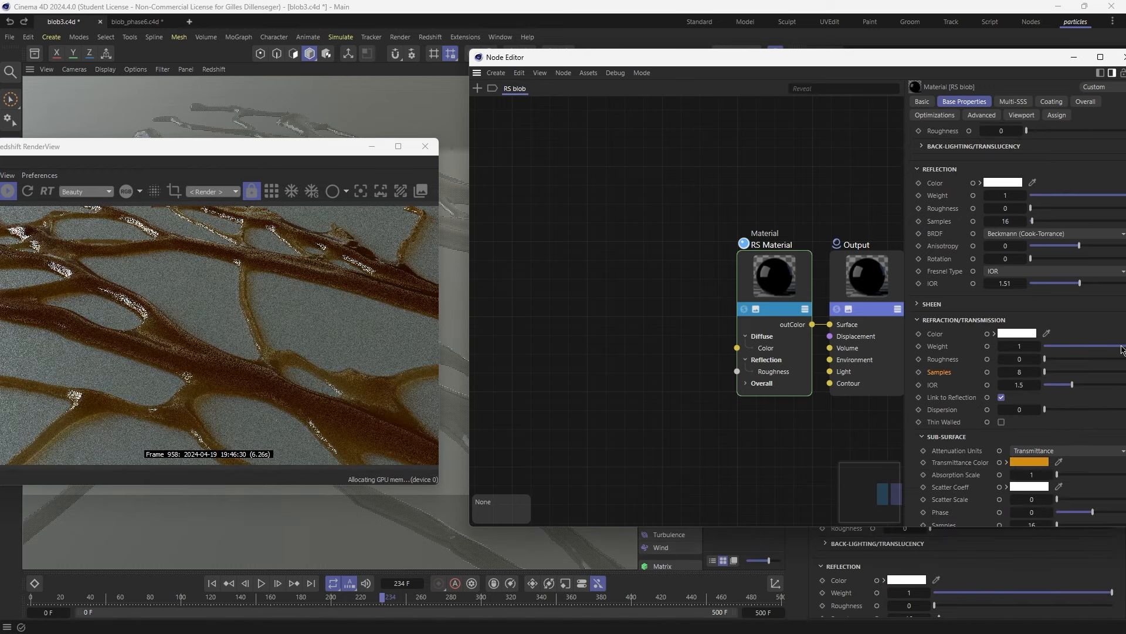
Lower the RS blob material's refraction weight to 0.627 and add a Maxon Noise node to its graph
left_click_drag(1122, 348, 1098, 347)
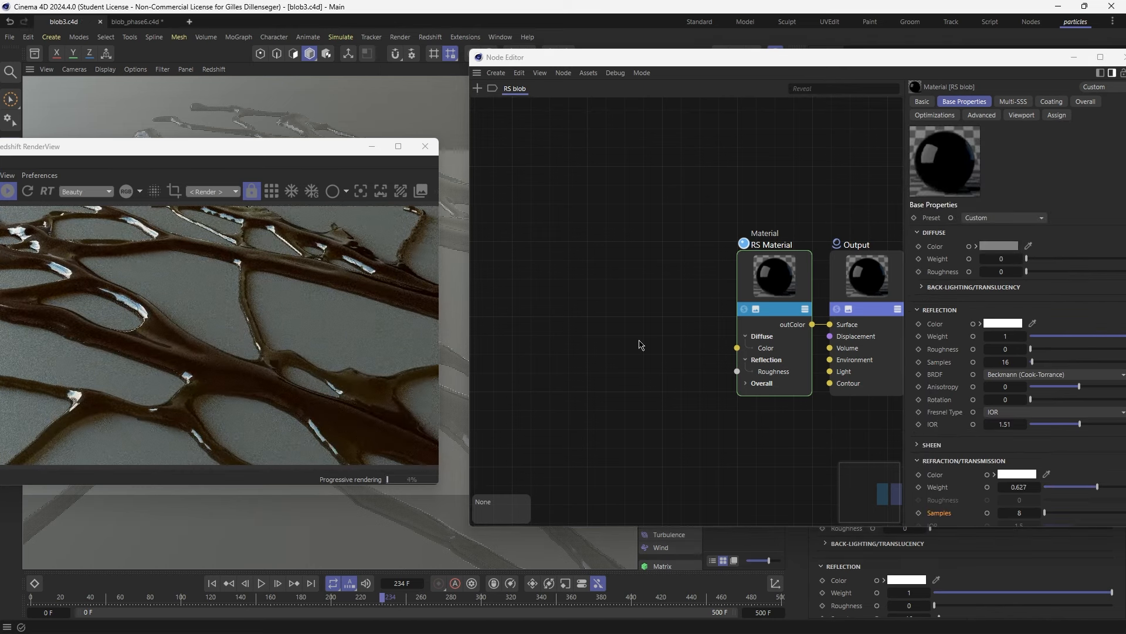
double_click(619, 326)
type("r")
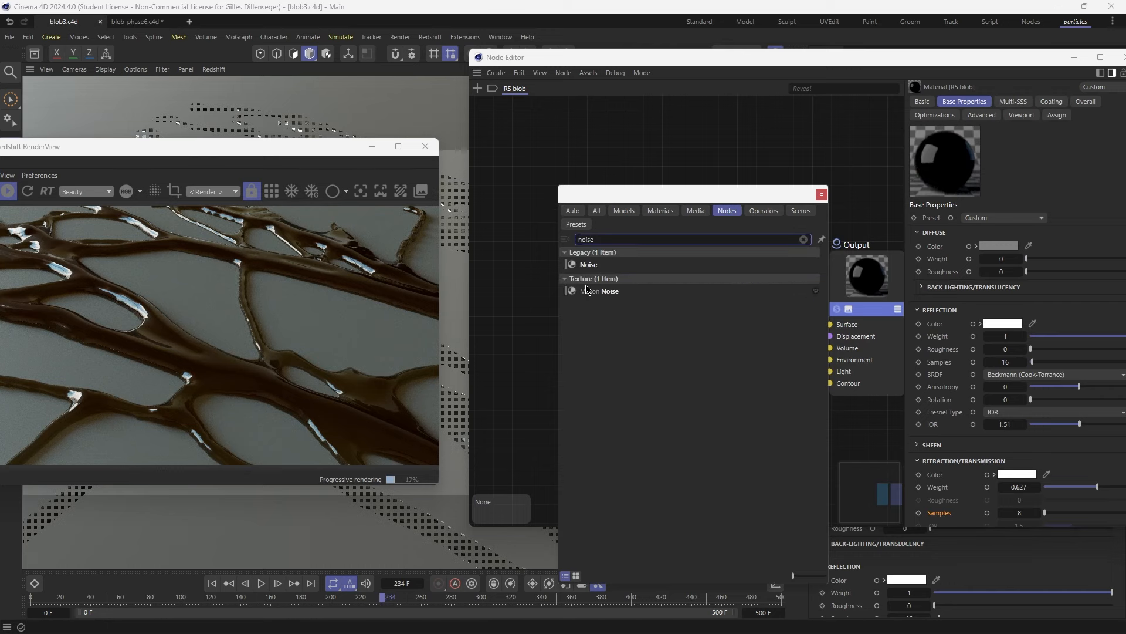
double_click(593, 290)
Expose the Bump Map input port on the RS Material node
left_click(765, 285)
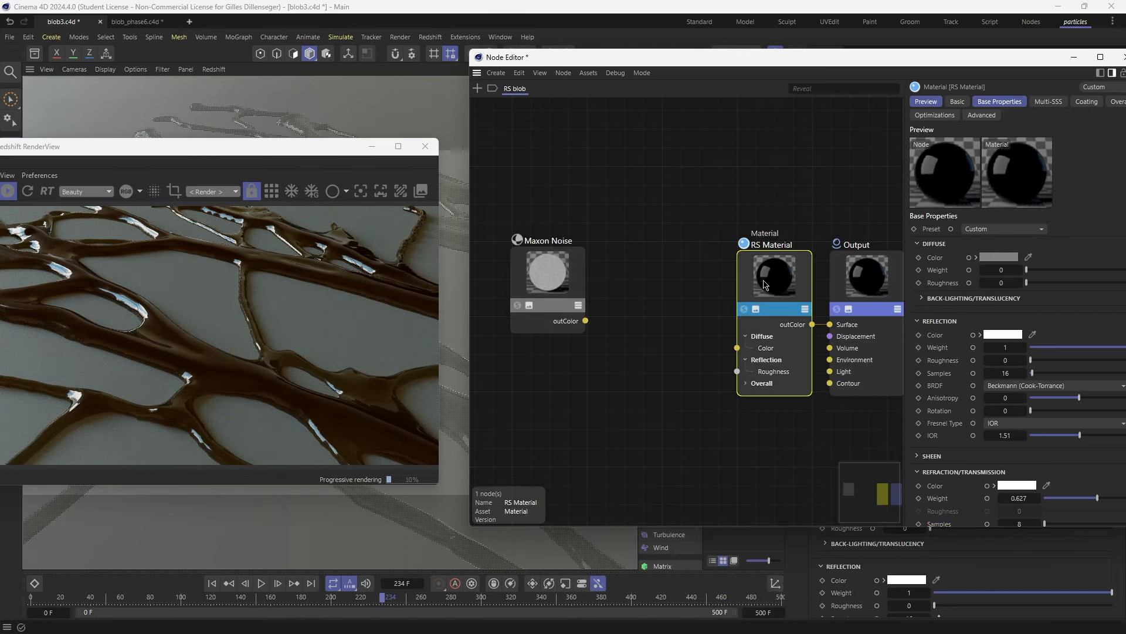
left_click_drag(919, 53, 834, 63)
left_click(1036, 113)
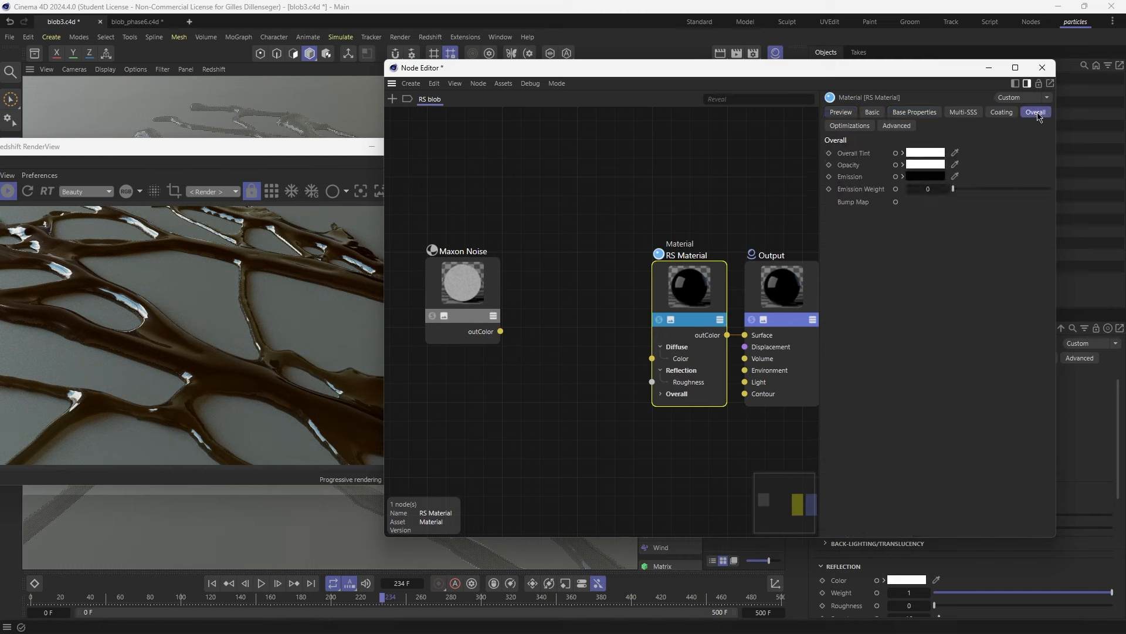
left_click(896, 203)
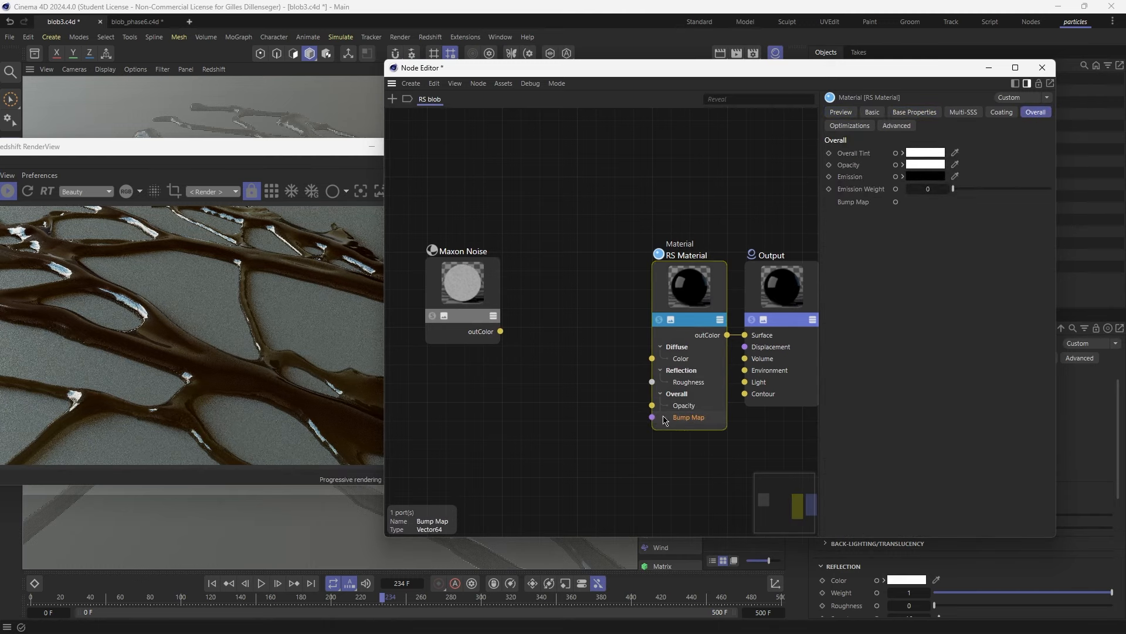
Add a Bump Map node and route the Maxon Noise through it into the RS Material's Bump Map input
double_click(569, 390)
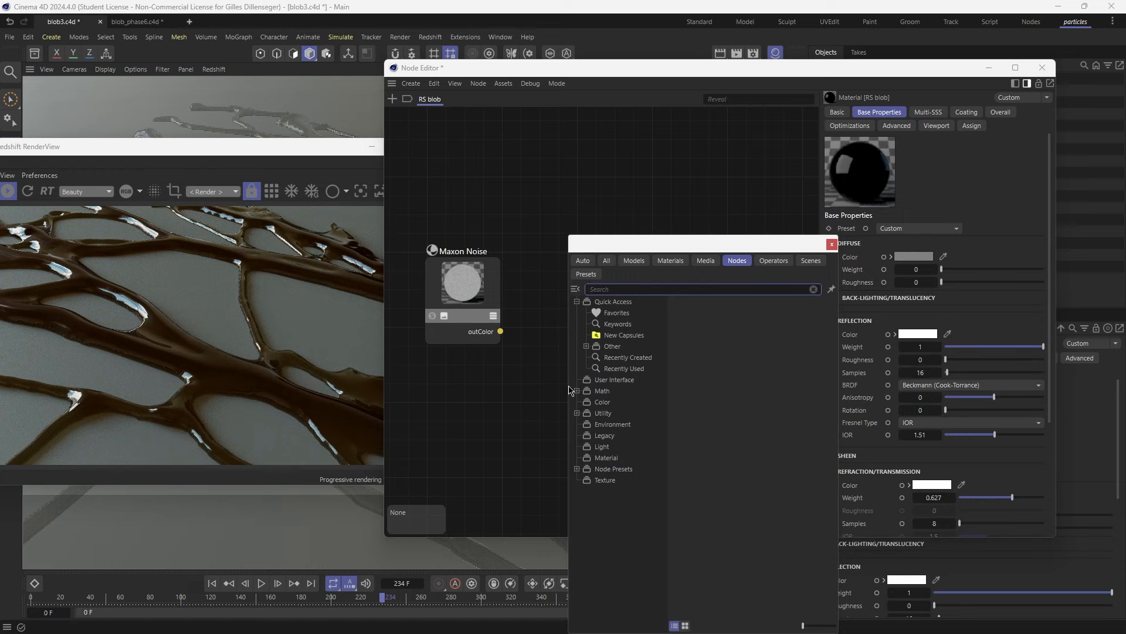
type("bump")
double_click(602, 317)
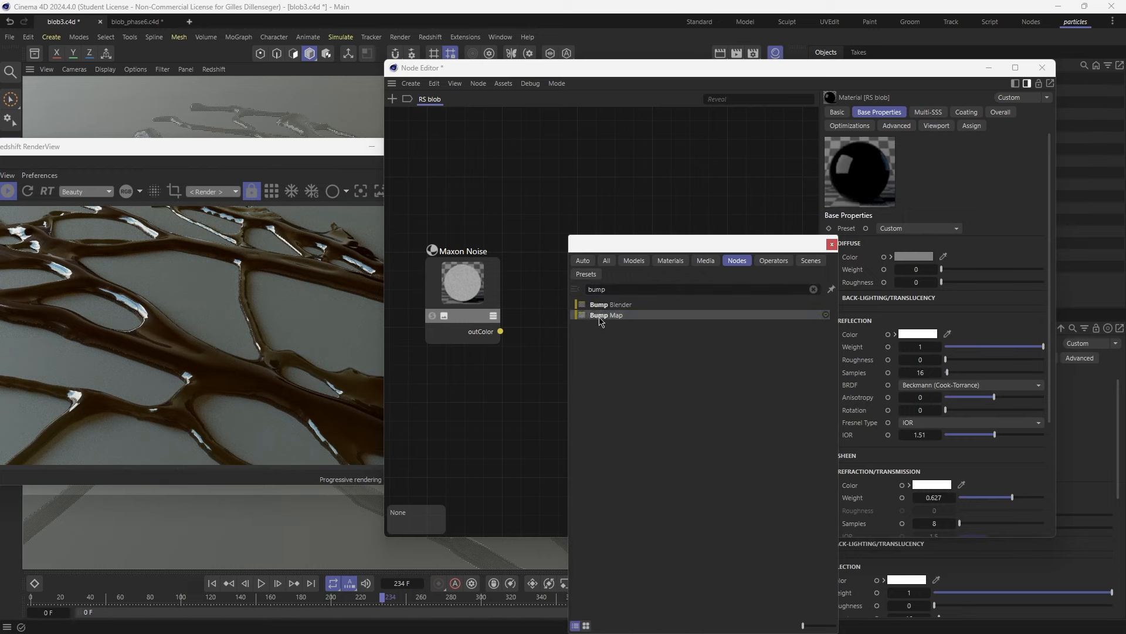
left_click_drag(606, 403, 654, 418)
left_click_drag(499, 334, 531, 427)
left_click_drag(447, 287, 443, 331)
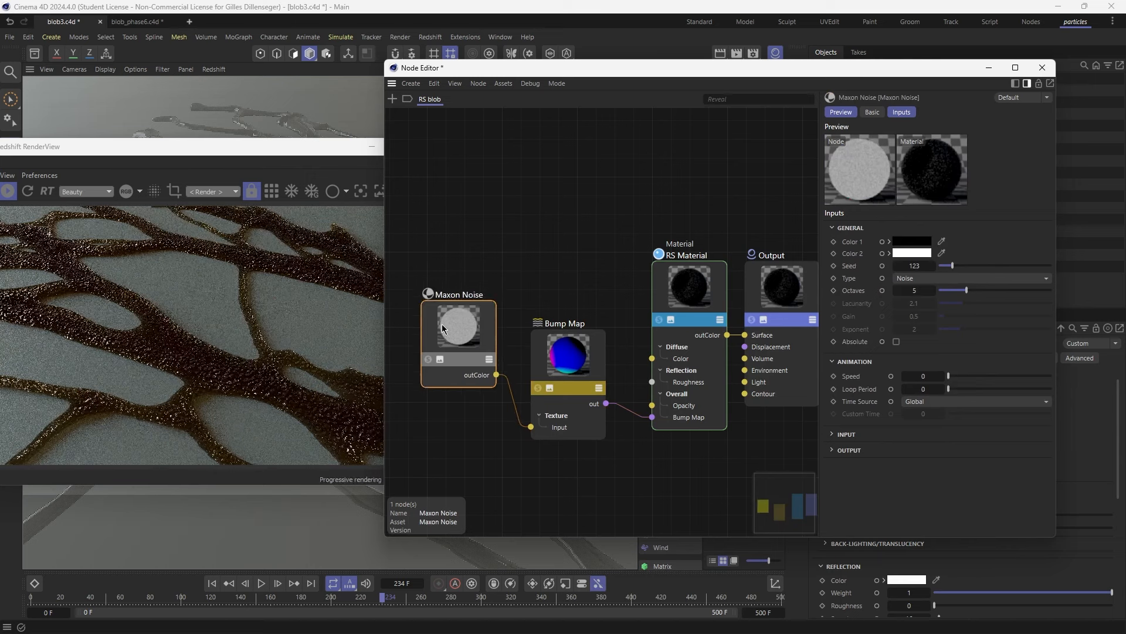
Change the Maxon Noise type to FBM and connect its color to the Output's Surface for a preview
left_click(975, 278)
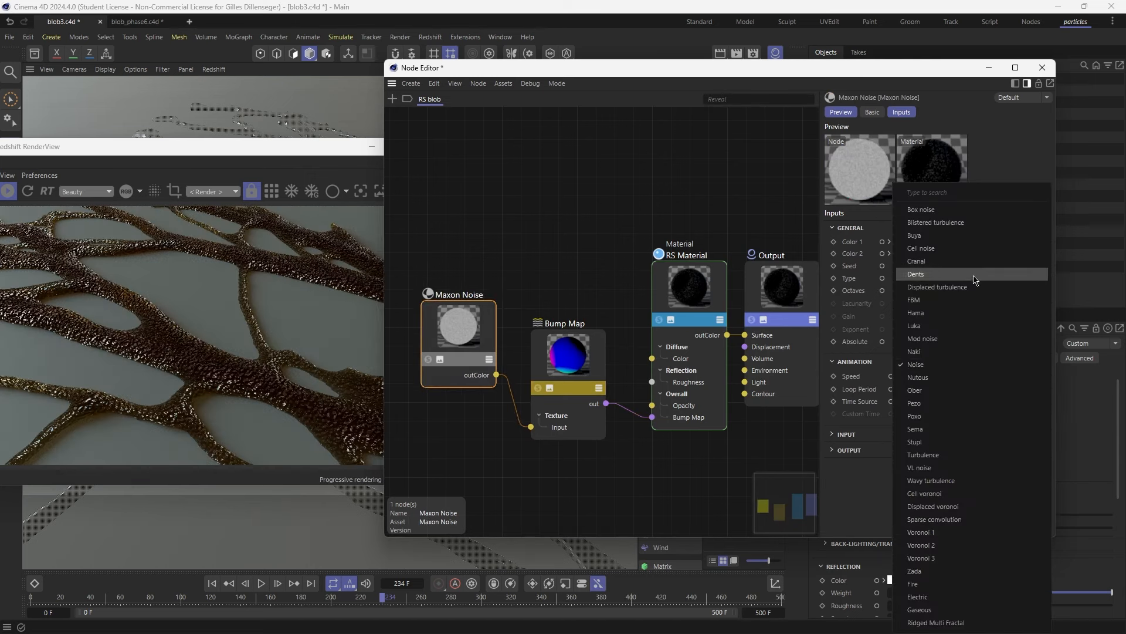
left_click(948, 301)
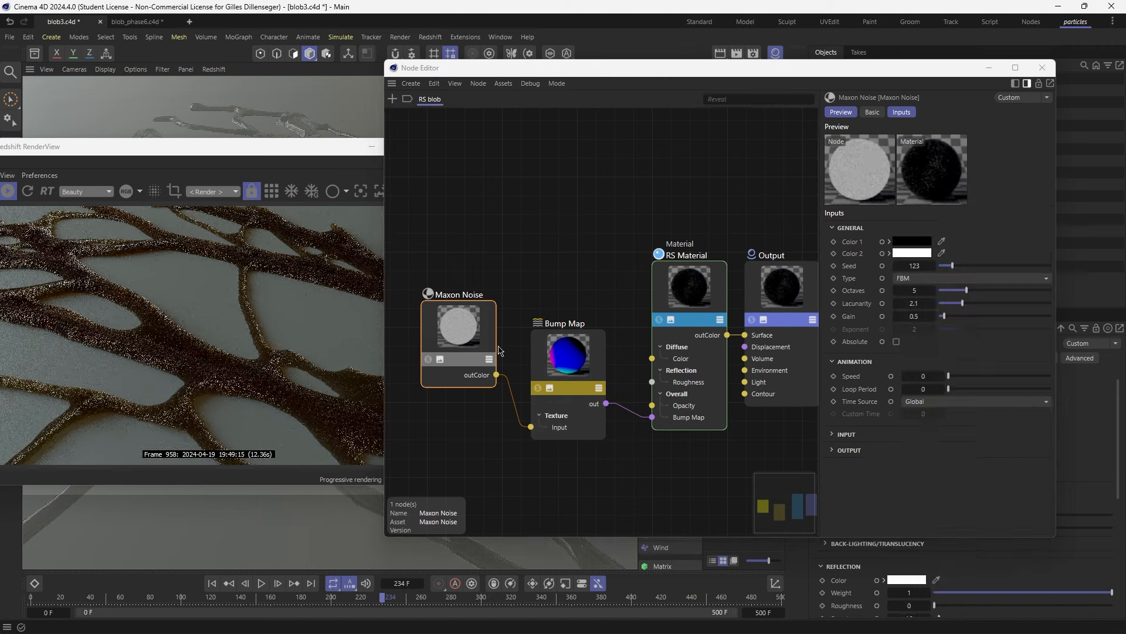
left_click_drag(497, 375, 744, 332)
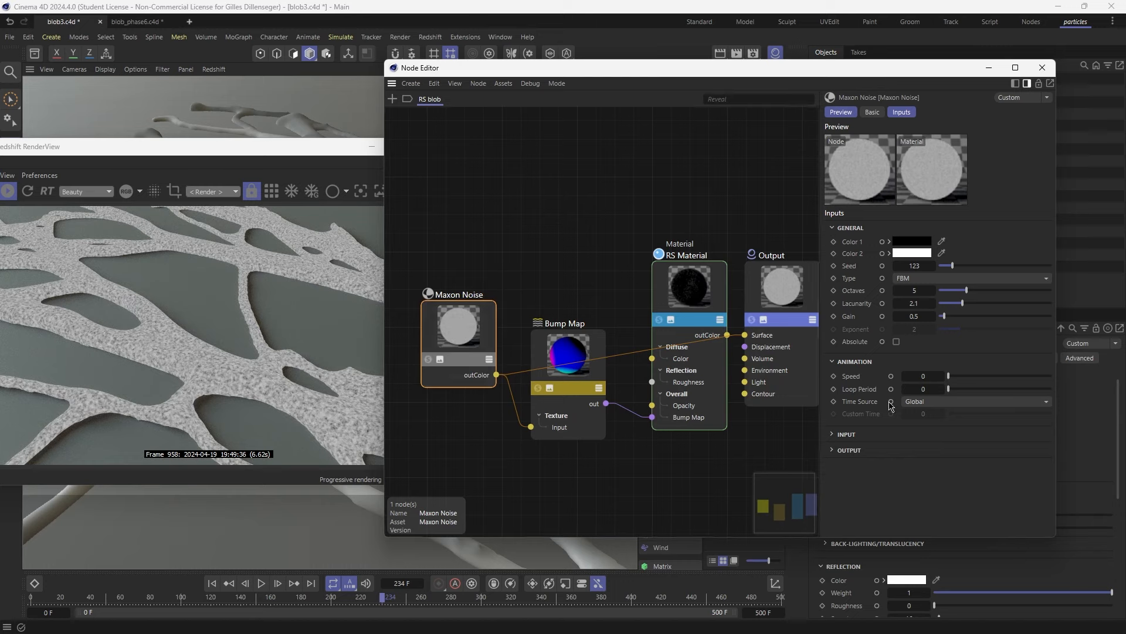
Raise the Maxon Noise's overall scale to about 9.39 and reconnect the RS Material to the Output's Surface
left_click(830, 434)
left_click_drag(978, 473, 1007, 478)
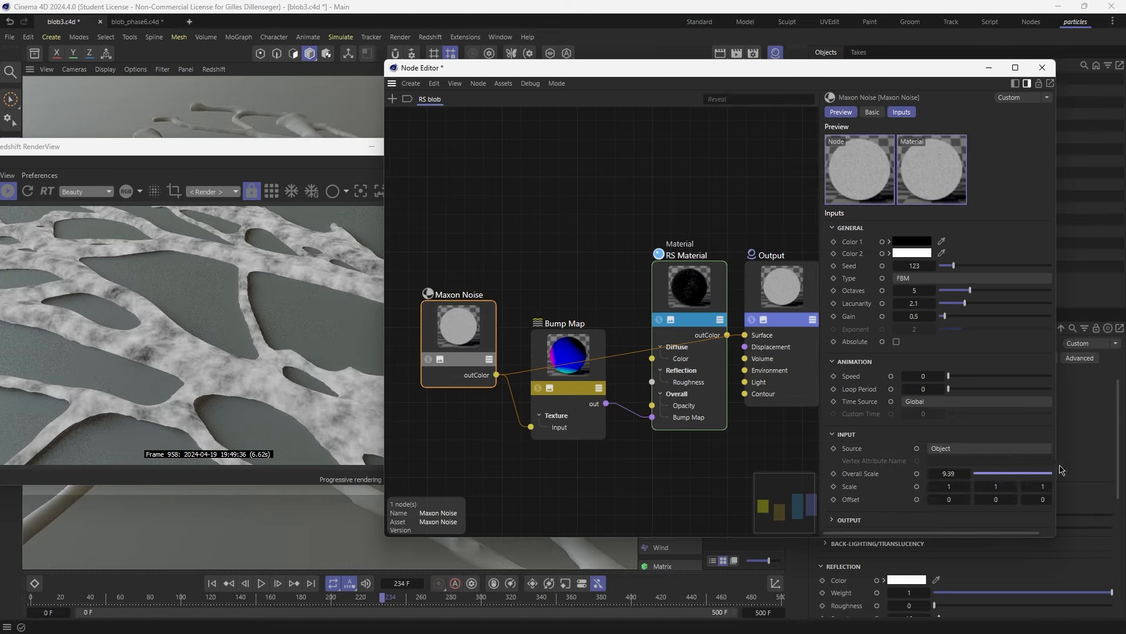
left_click(463, 406)
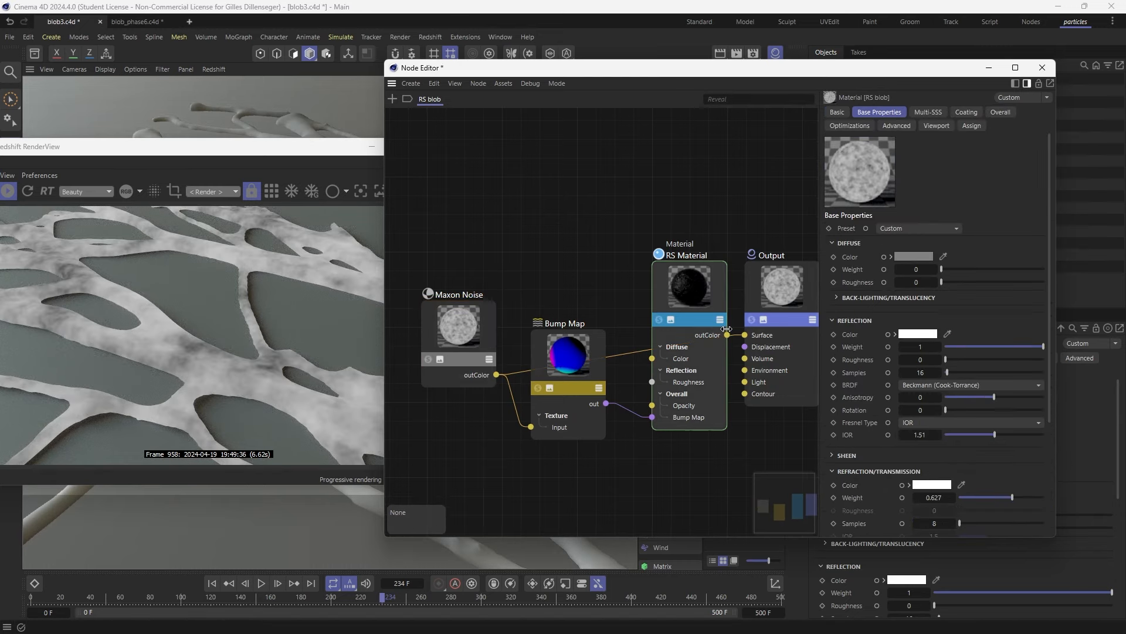
left_click_drag(751, 338, 750, 336)
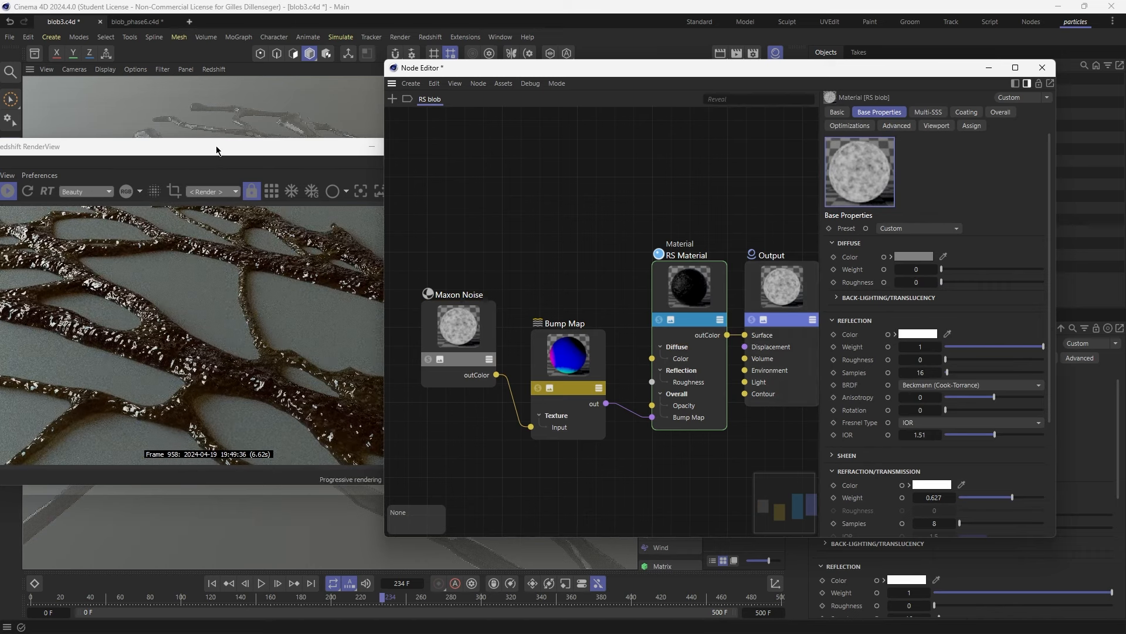
left_click_drag(216, 150, 332, 144)
left_click_drag(454, 140, 290, 141)
Add a Curvature node and connect it to the Output's Surface to preview it in the render
double_click(510, 238)
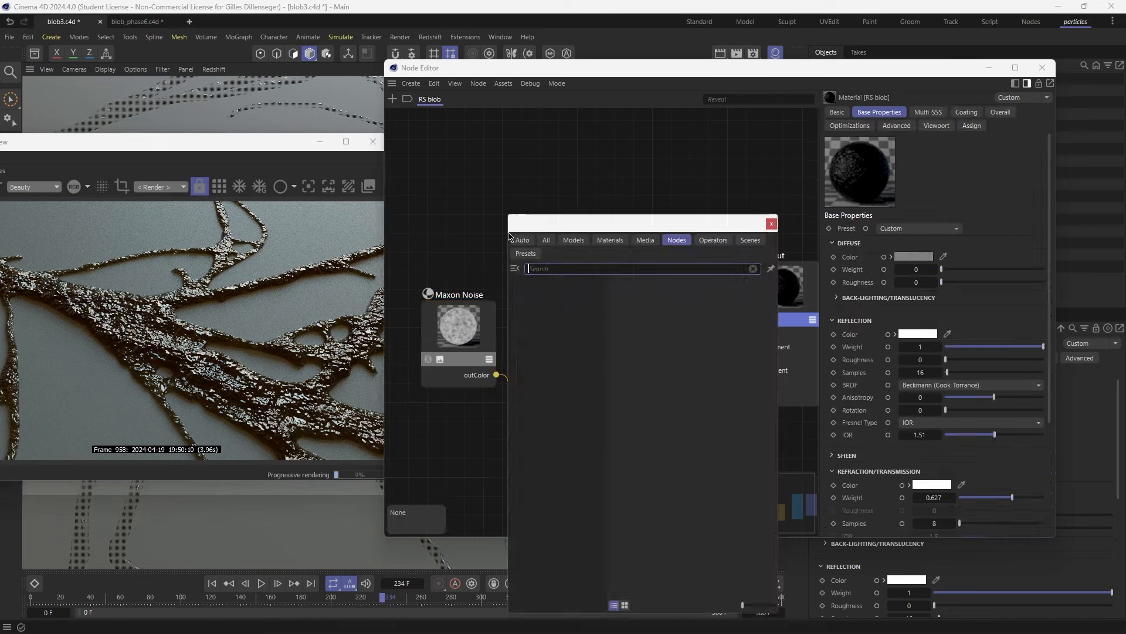
type("curva")
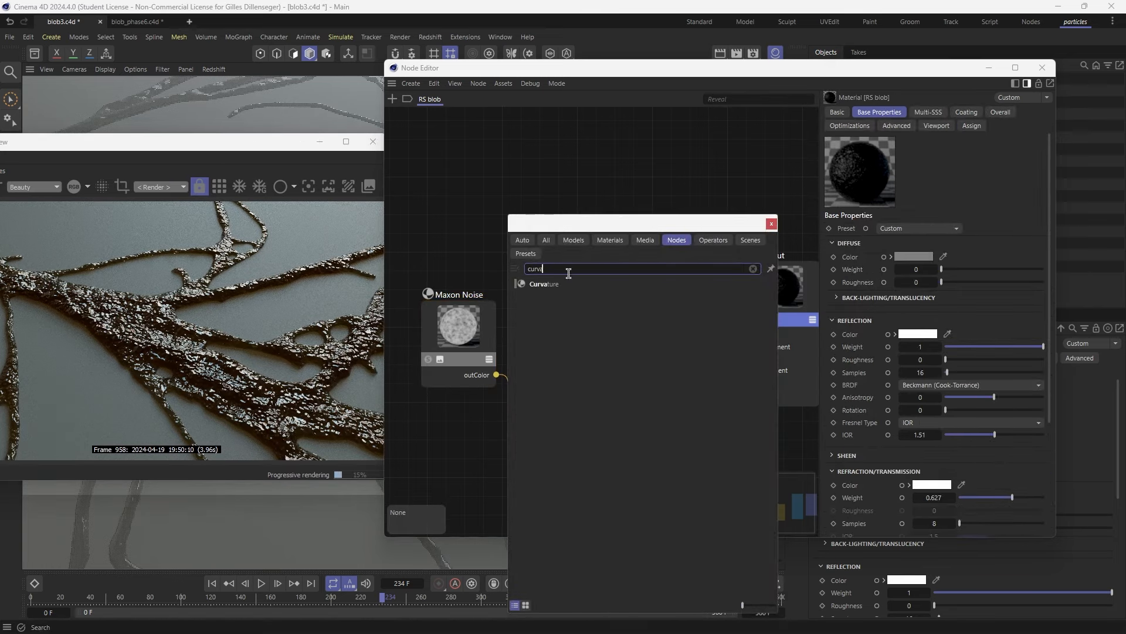
key("Return")
left_click_drag(561, 264, 745, 335)
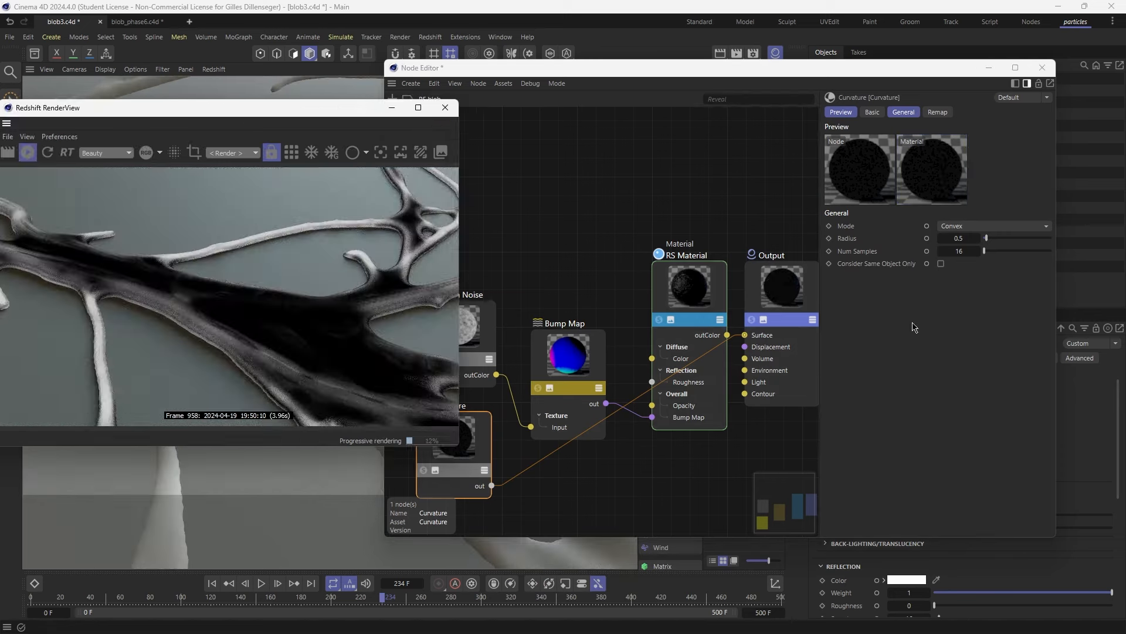
Make the Curvature node consider the same object only and set its mode to Convex (AL Curvature)
left_click(941, 265)
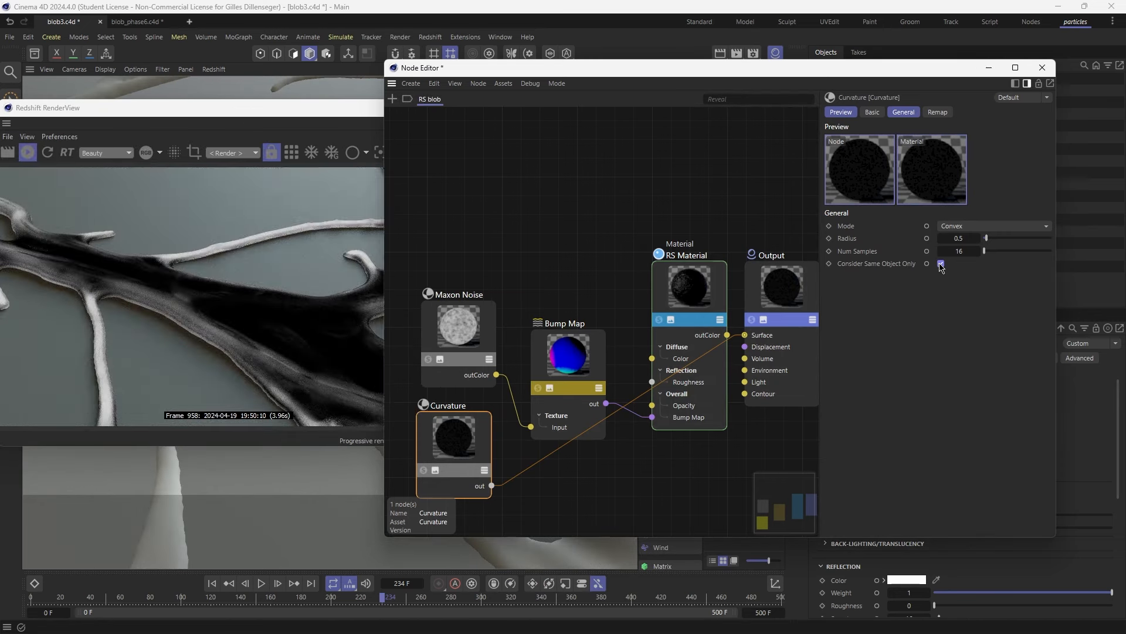
left_click(983, 227)
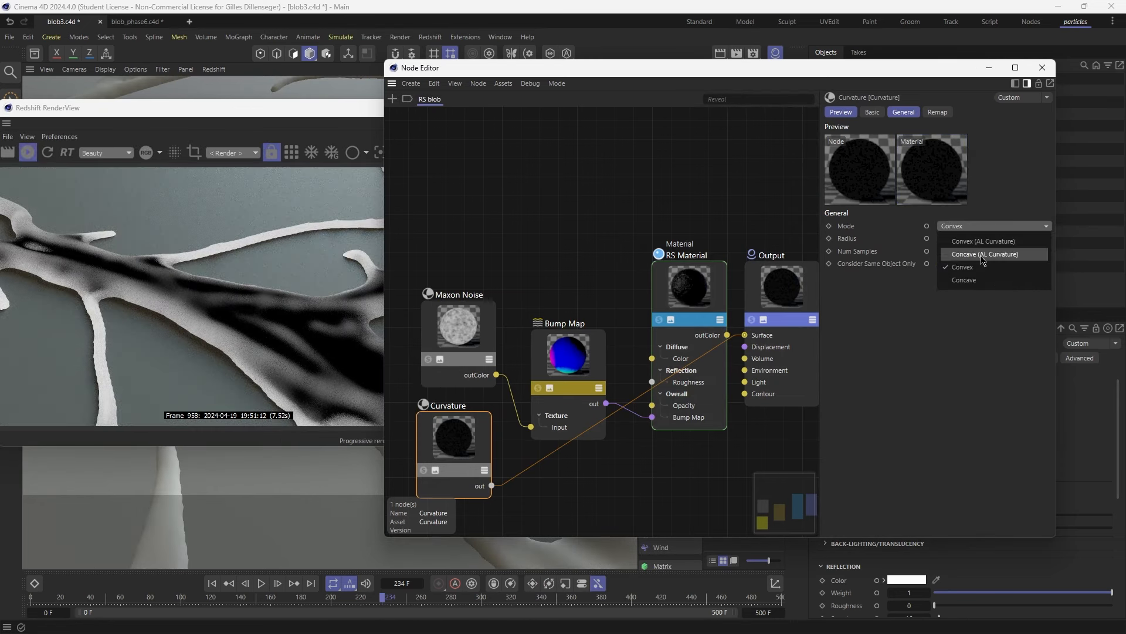
left_click(1002, 242)
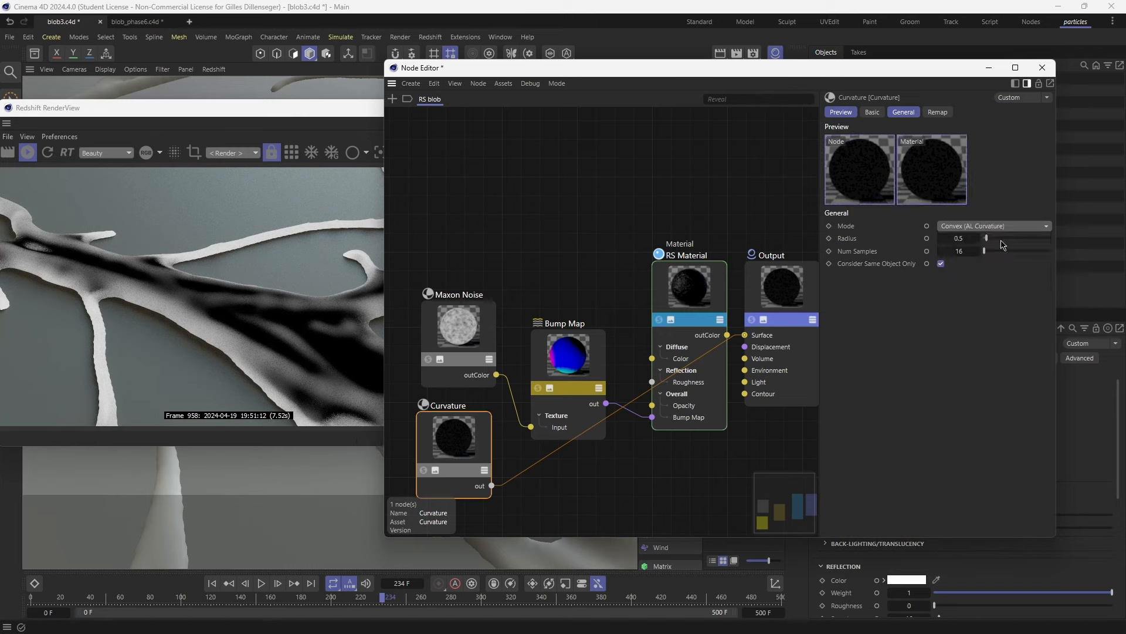
Add a Scalar Ramp node, feed the Curvature into its Alt Input and connect the ramp to the Output's Surface
middle_click_drag(592, 351, 647, 259)
left_click_drag(497, 364, 462, 416)
double_click(581, 456)
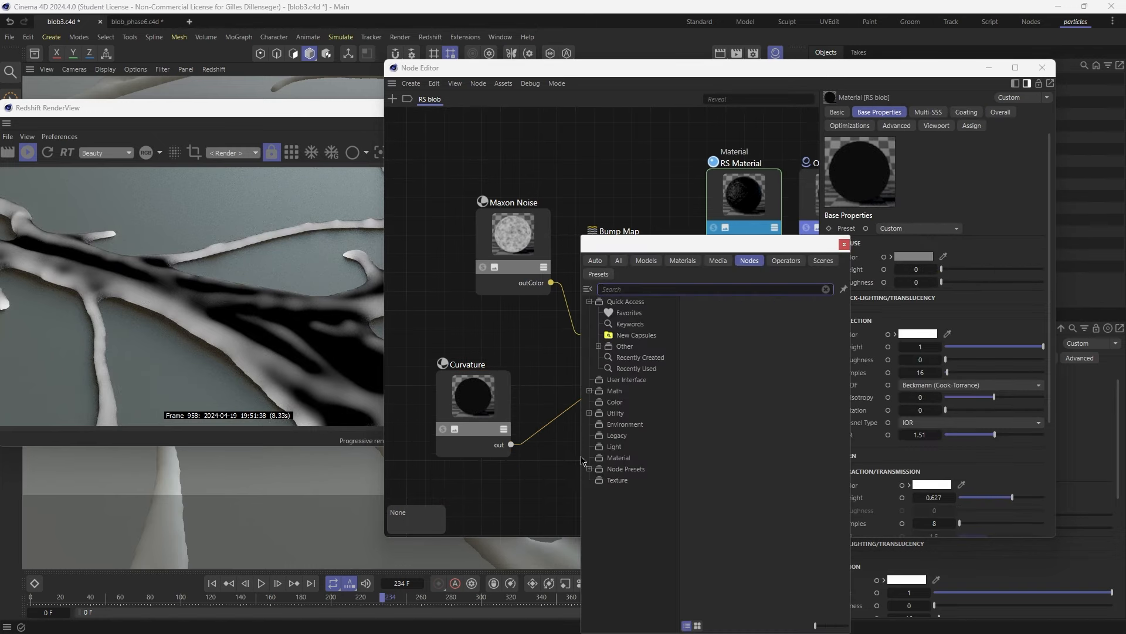
type("ramp")
double_click(624, 316)
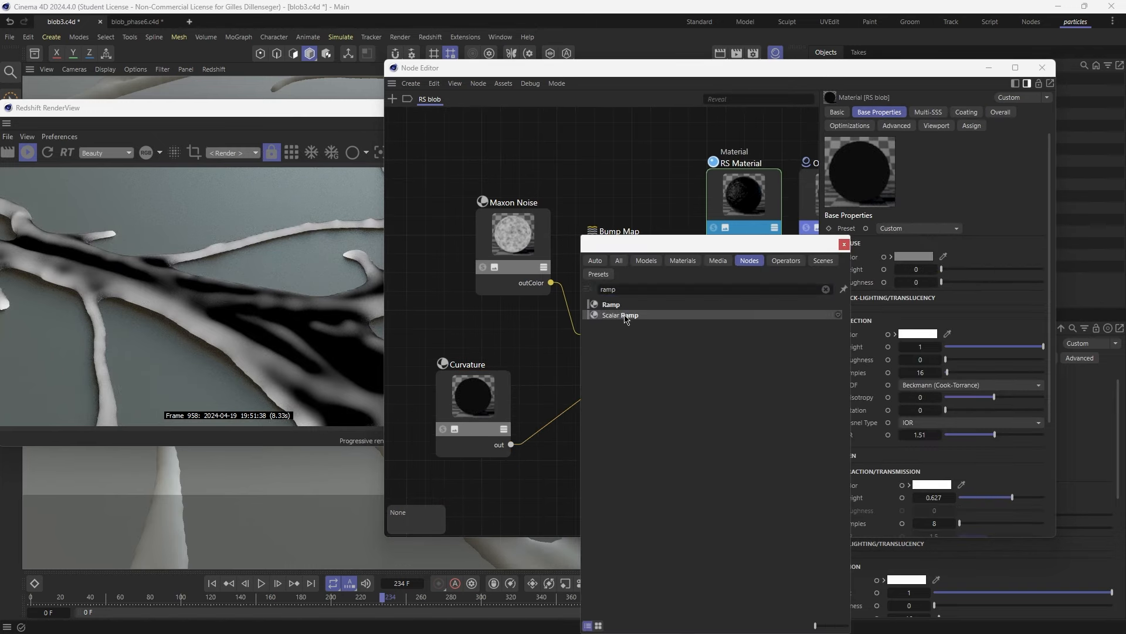
left_click_drag(563, 495, 560, 497)
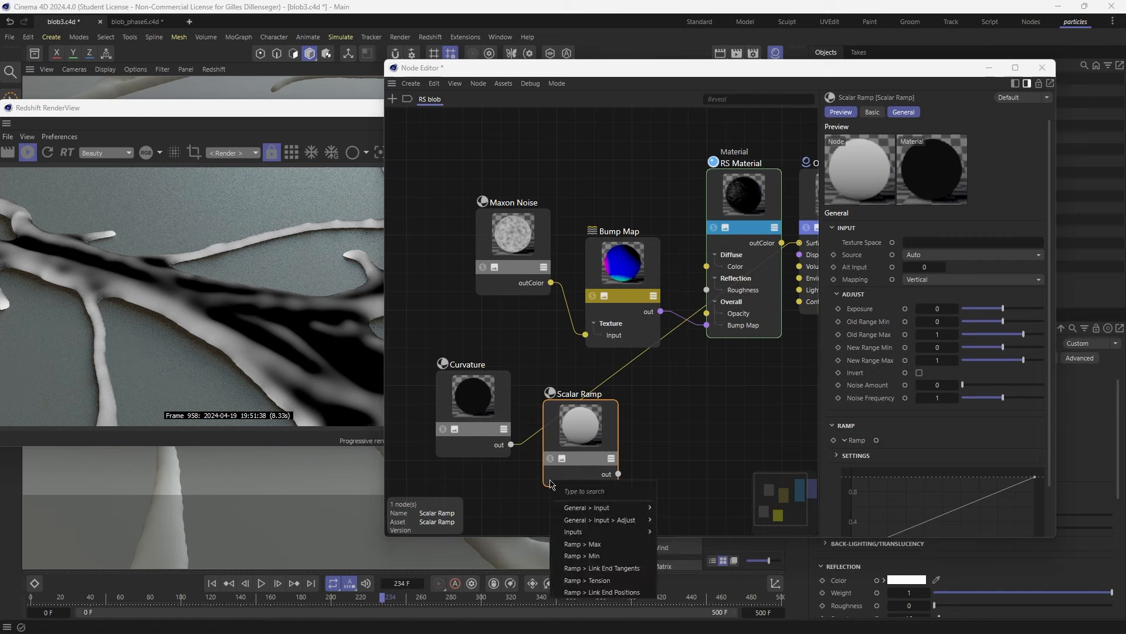
mouse_move(604, 508)
left_click(687, 533)
left_click_drag(619, 474, 799, 243)
left_click_drag(592, 431, 594, 406)
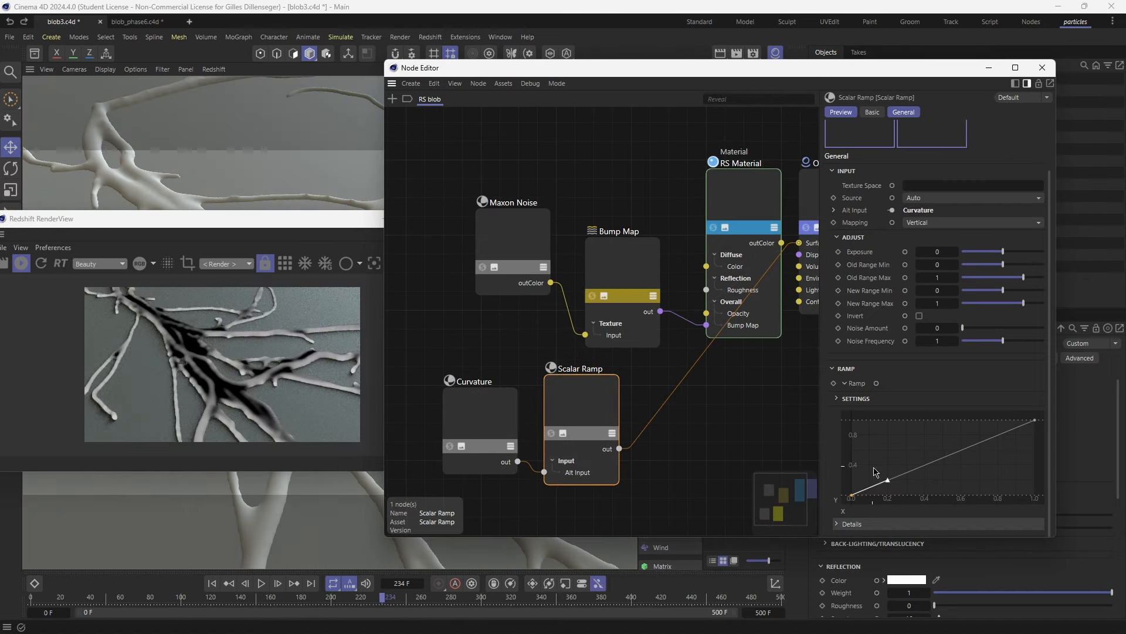
Reshape the Scalar Ramp into a curve falling smoothly from 1 at the start to 0 at the end
left_click_drag(852, 494, 854, 421)
left_click_drag(1032, 421, 880, 492)
left_click(852, 420)
left_click_drag(895, 434, 852, 455)
left_click_drag(220, 221, 392, 104)
right_click_drag(141, 302, 262, 484, "alt")
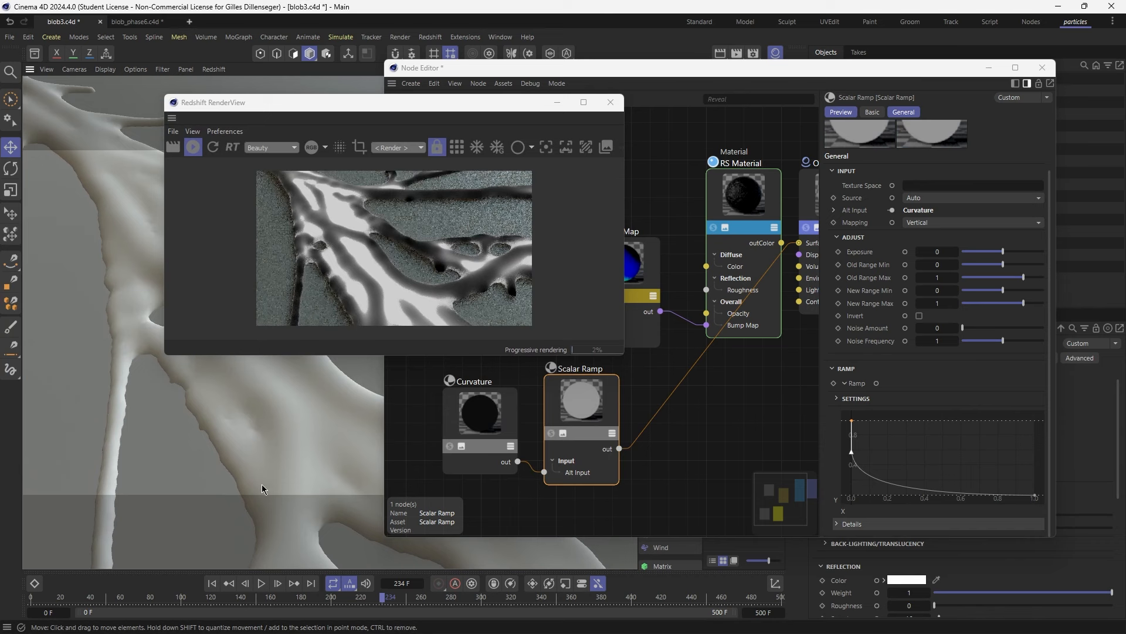
left_click_drag(262, 484, 216, 390, "alt")
left_click_drag(880, 493, 947, 494)
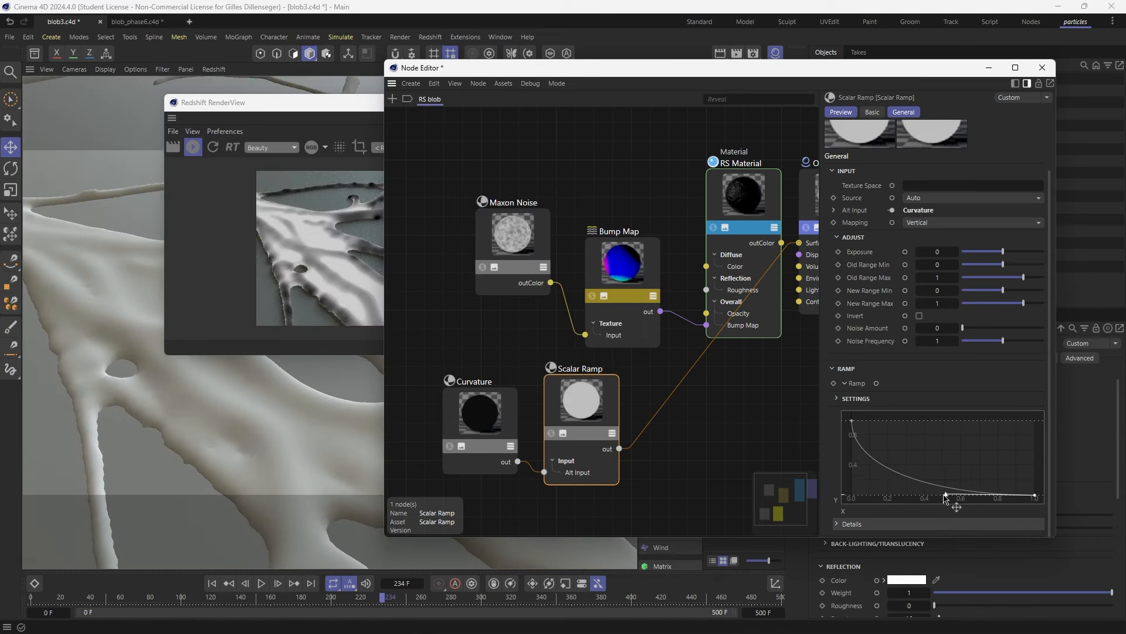
Move the Maxon Noise, Curvature and Scalar Ramp nodes away from the Bump Map and add a Color Layer node
scroll(671, 330, "down", 4)
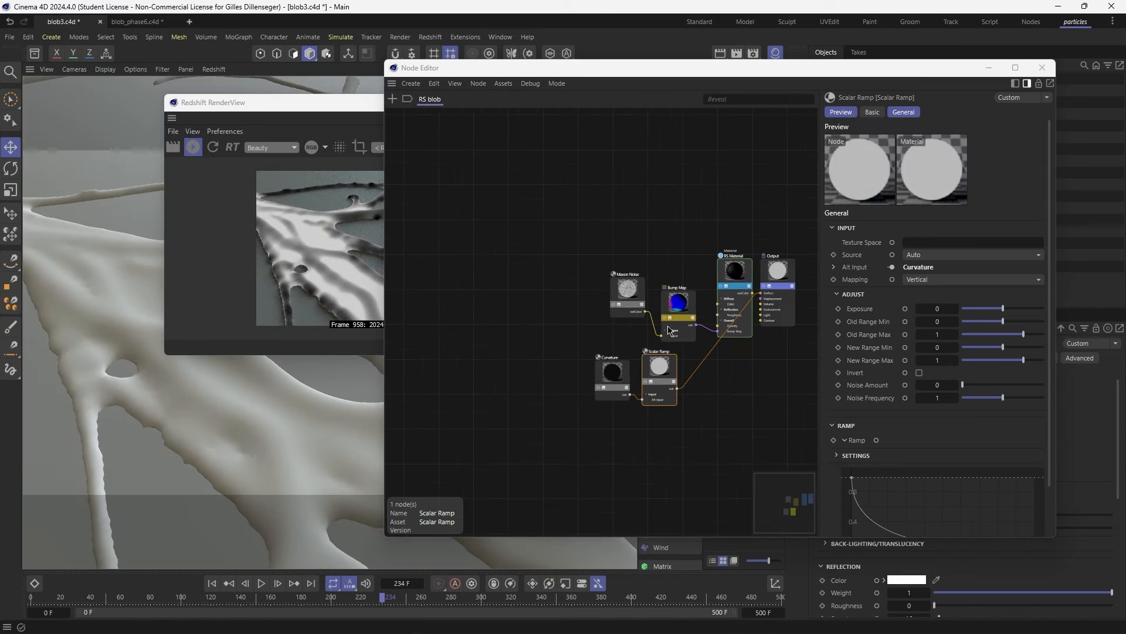
left_click_drag(566, 256, 541, 373)
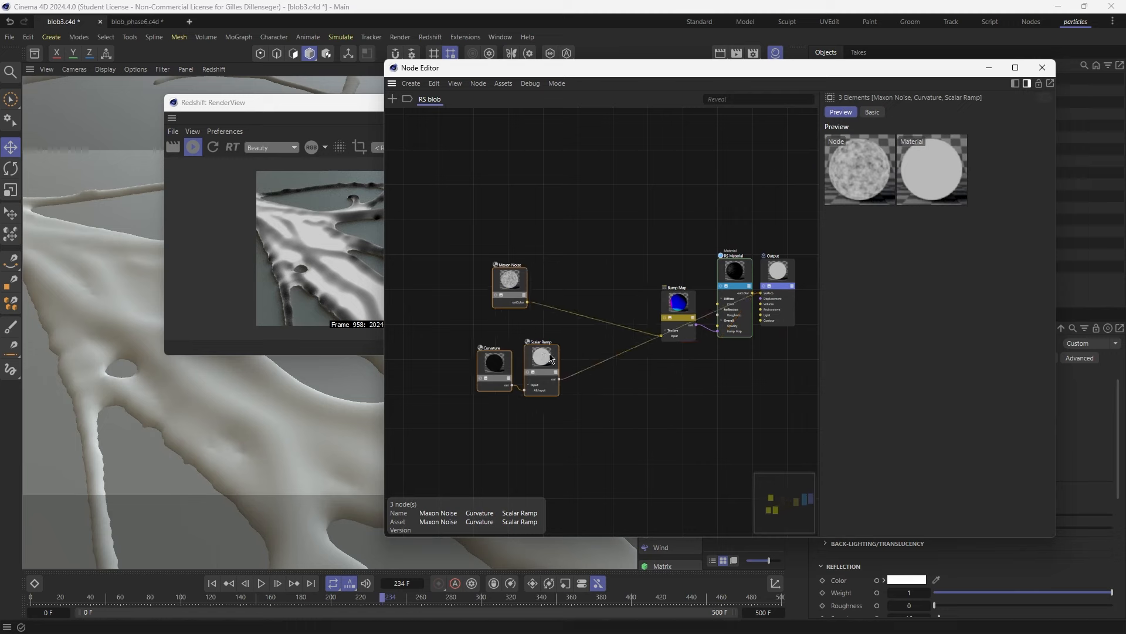
double_click(587, 245)
key("l")
key("r")
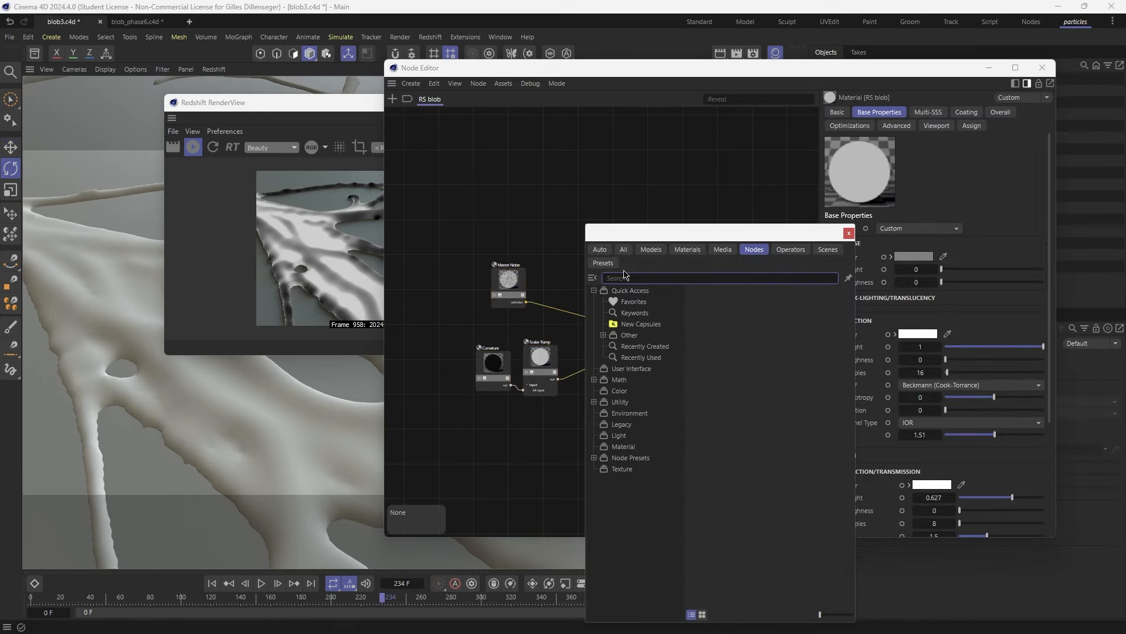
type("color layer")
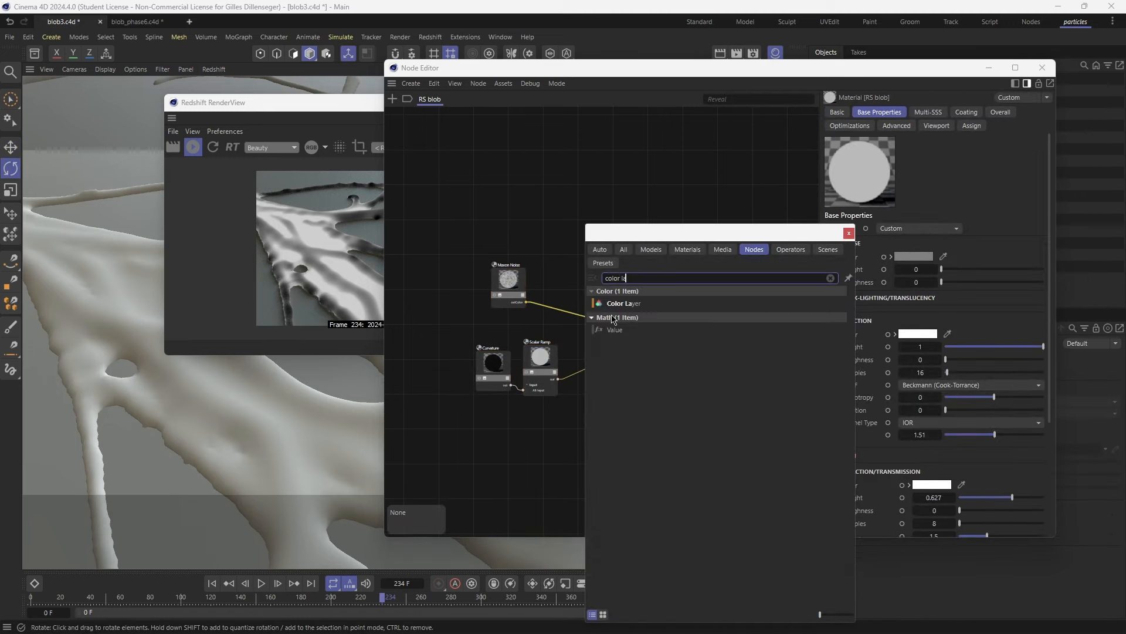
key("Return")
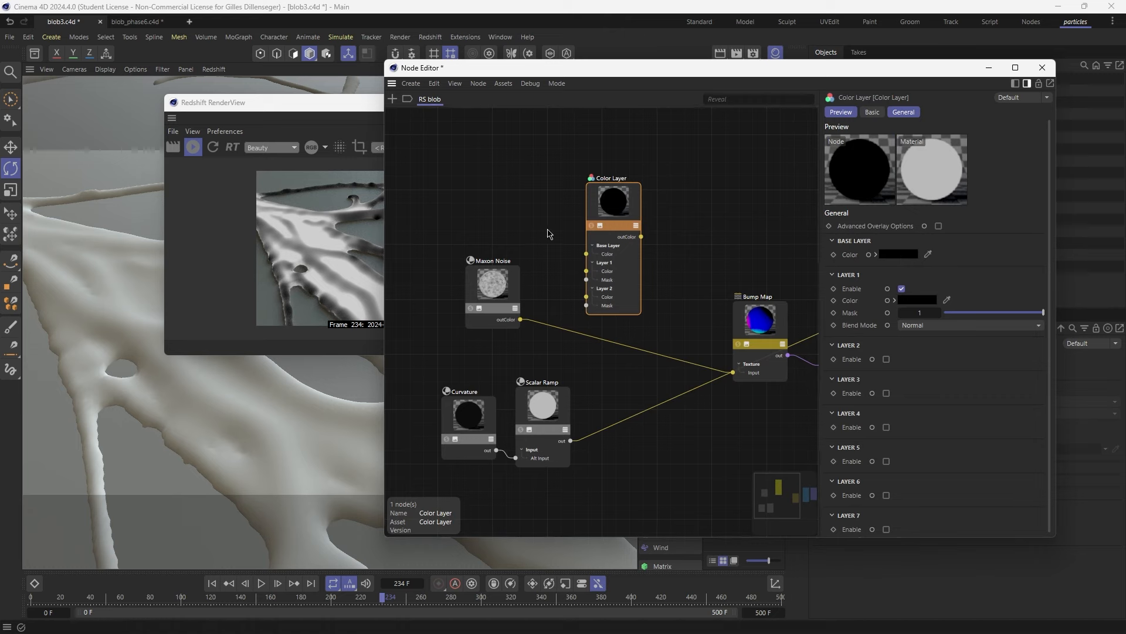
Connect the Maxon Noise to the Color Layer's Layer 1 color and the Scalar Ramp to its Layer 1 mask
key("s")
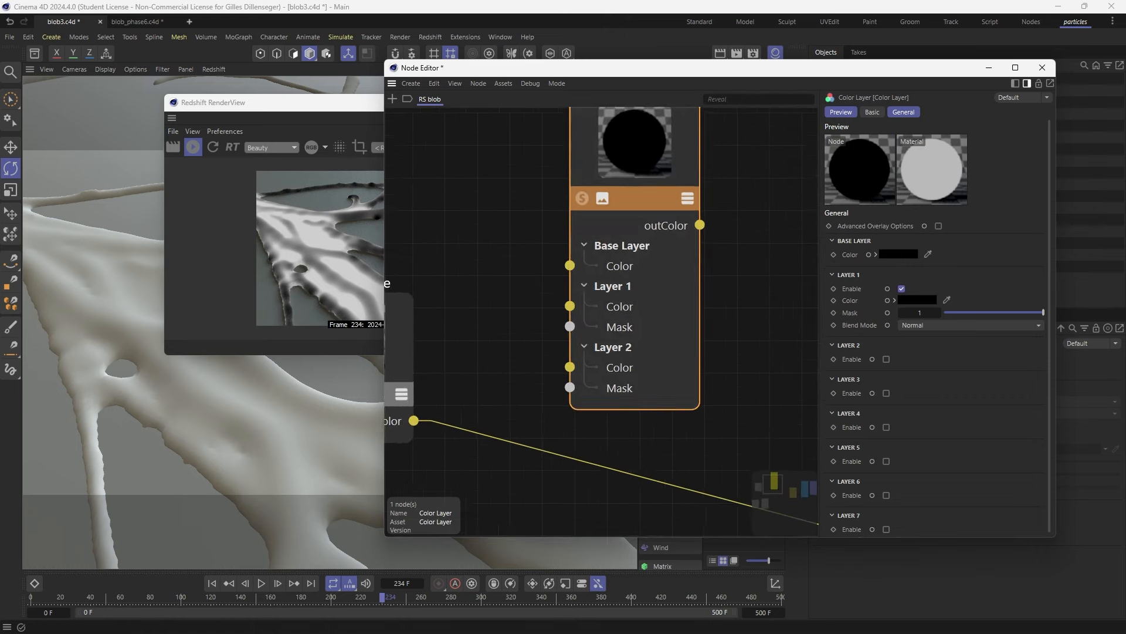
scroll(687, 349, "down", 4)
left_click_drag(540, 382, 636, 312)
scroll(577, 352, "down", 4)
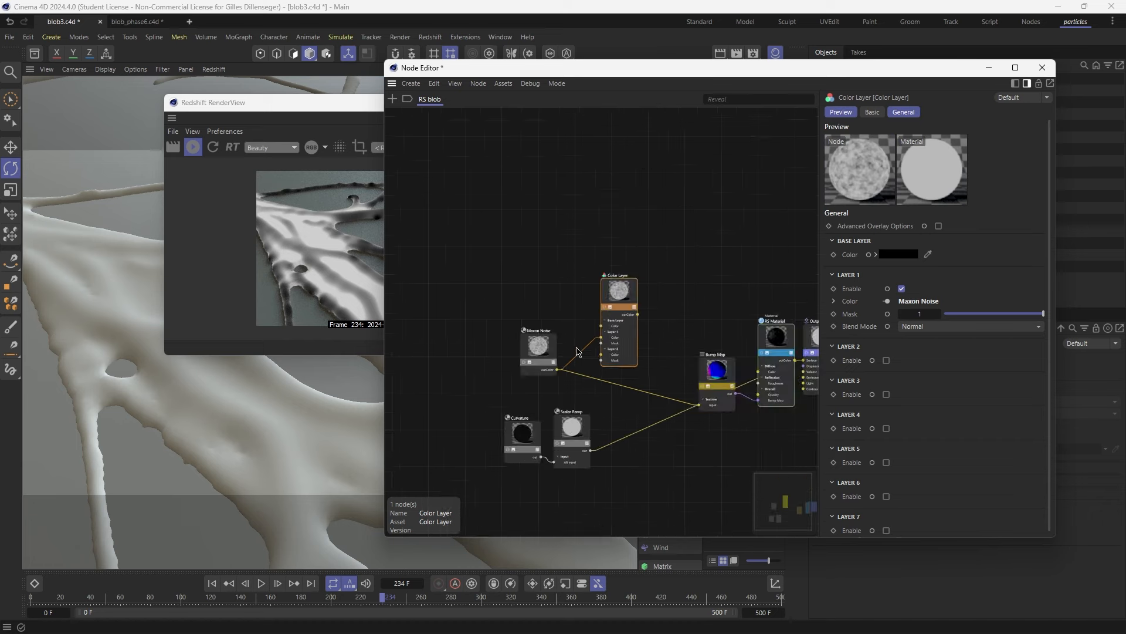
scroll(586, 419, "up", 4)
left_click_drag(594, 475, 614, 262)
Move the Output node below the RS Material and connect the Color Layer to its Surface
scroll(557, 290, "down", 3)
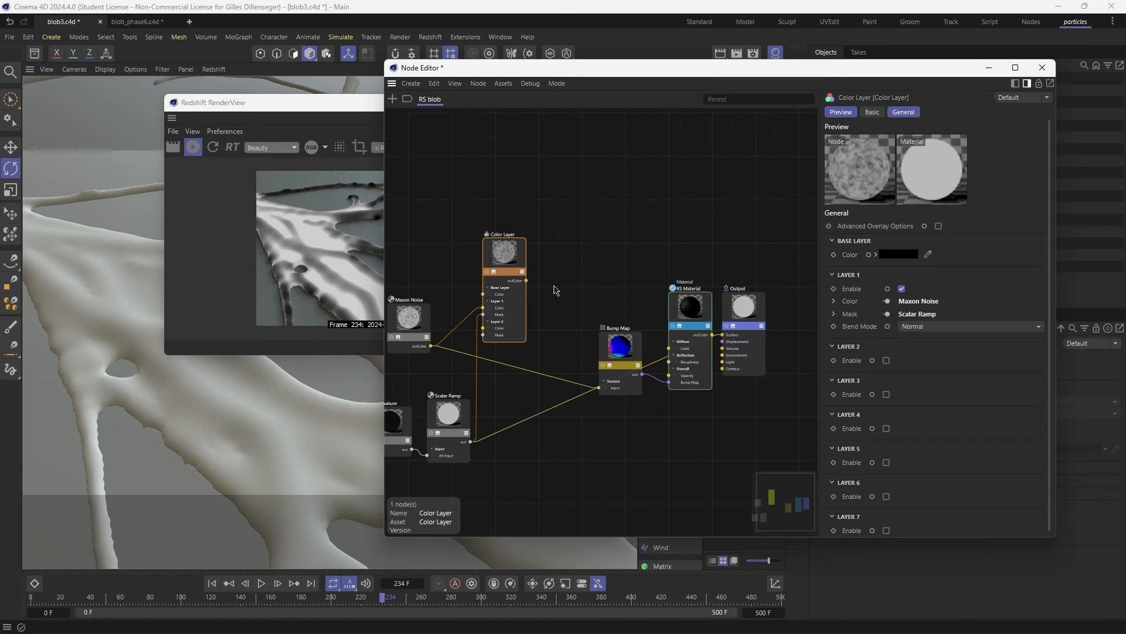
left_click_drag(728, 290, 723, 334)
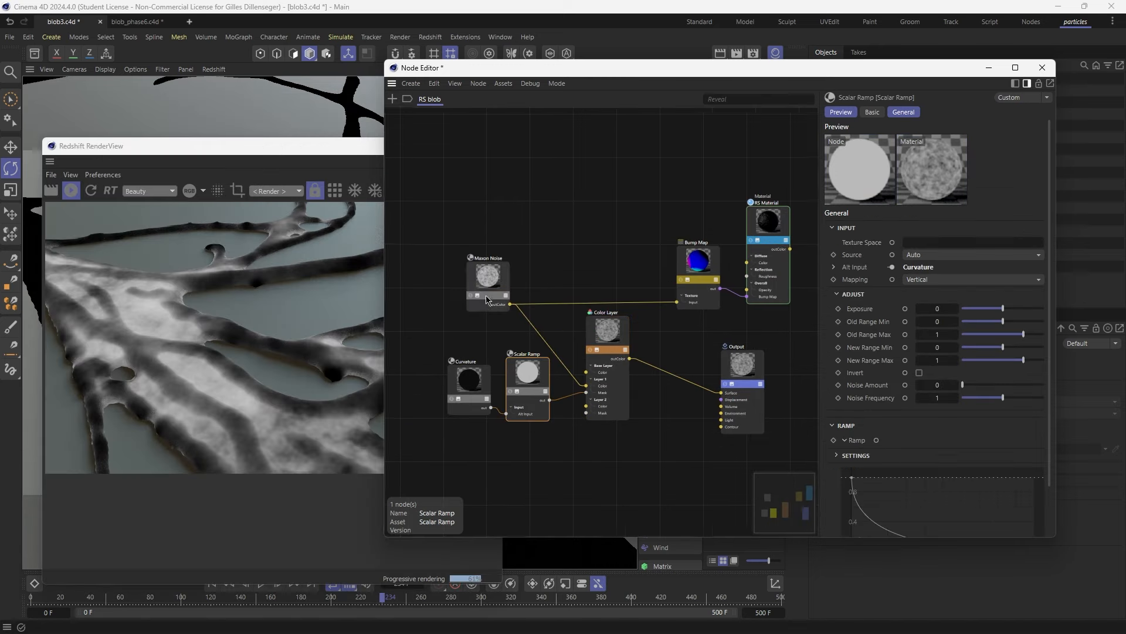
Steepen the Scalar Ramp's curve by pulling the first knot's tangent handle straight down toward 0
scroll(951, 417, "down", 2)
left_click_drag(855, 422, 852, 492)
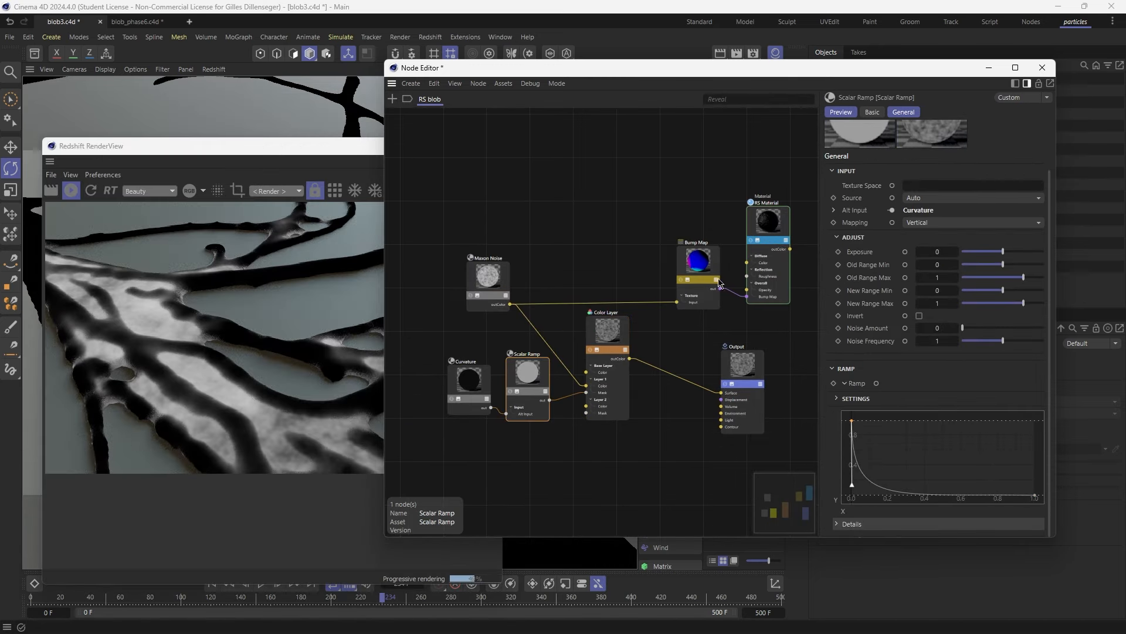
Connect the Color Layer to the Bump Map's Input and the RS Material to the Output's Surface
left_click_drag(630, 360, 677, 302)
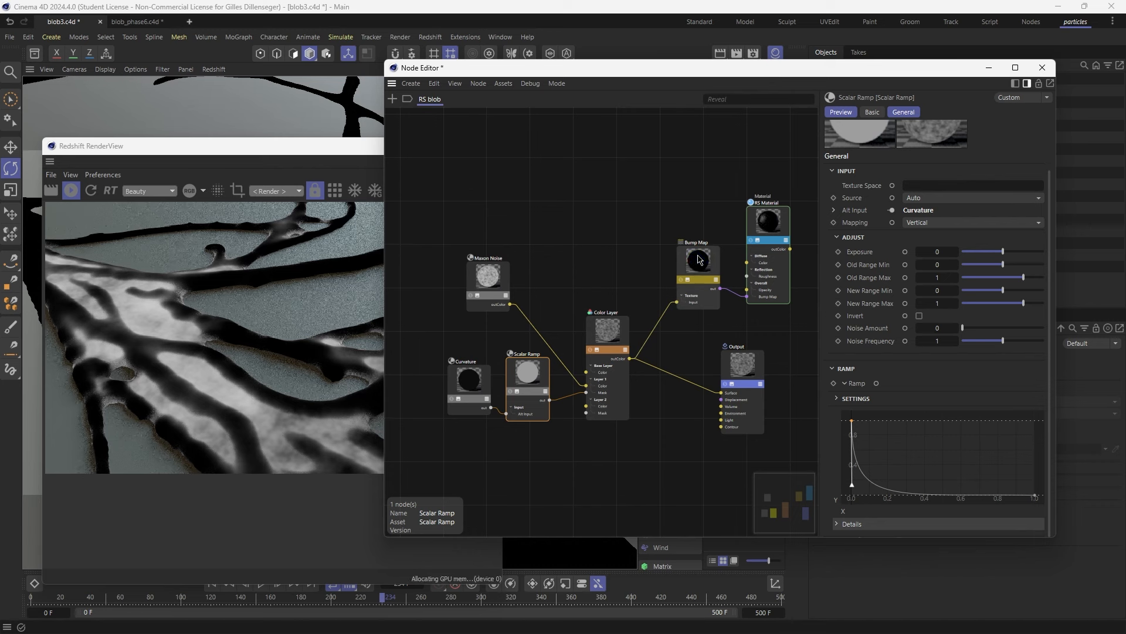
left_click_drag(790, 249, 721, 393)
scroll(741, 284, "up", 5)
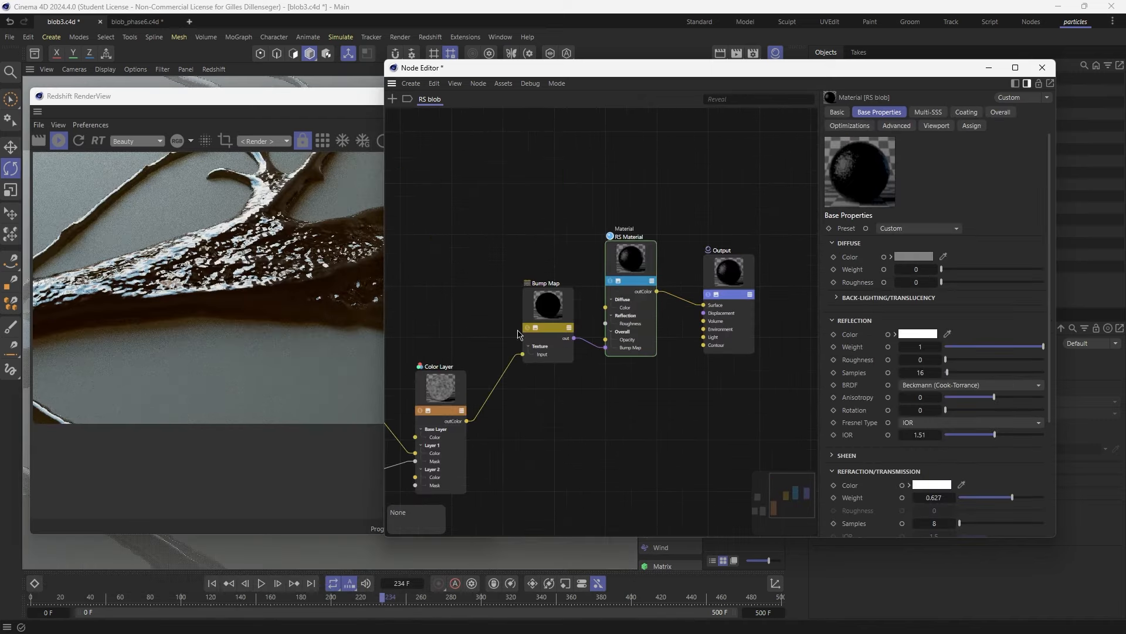
scroll(518, 335, "down", 4)
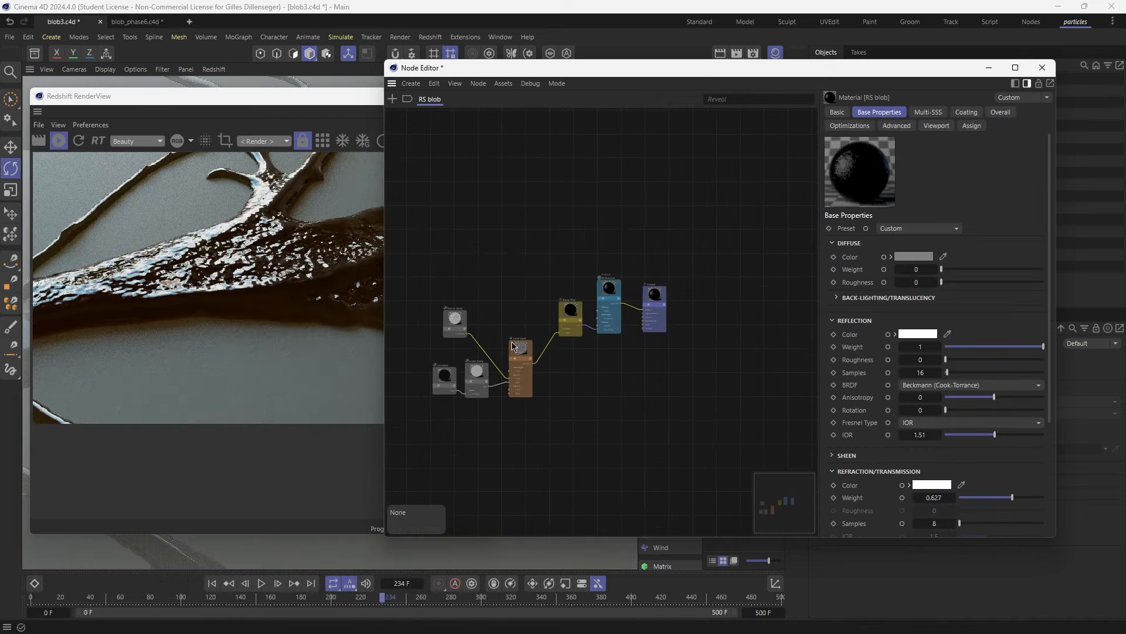
Set the Maxon Noise's Overall Scale to 15 and inspect the branches up close
left_click(560, 304)
double_click(946, 473)
type("15")
key("Return")
left_click_drag(169, 94, 452, 104)
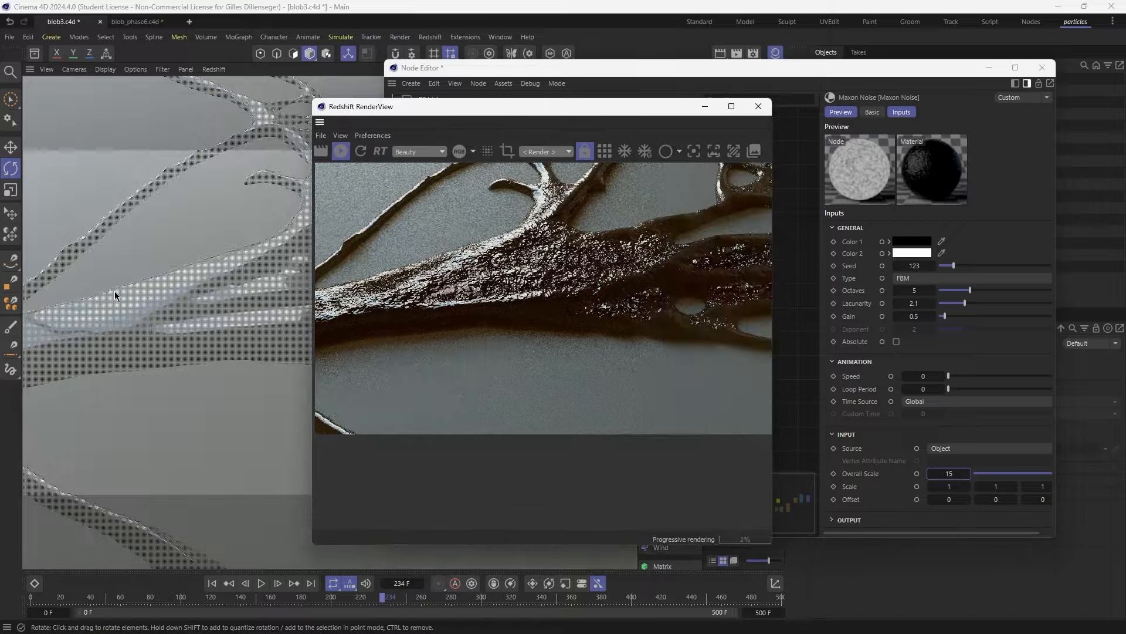
scroll(267, 294, "up", 5)
left_click_drag(259, 299, 163, 329, "alt")
scroll(152, 333, "down", 5)
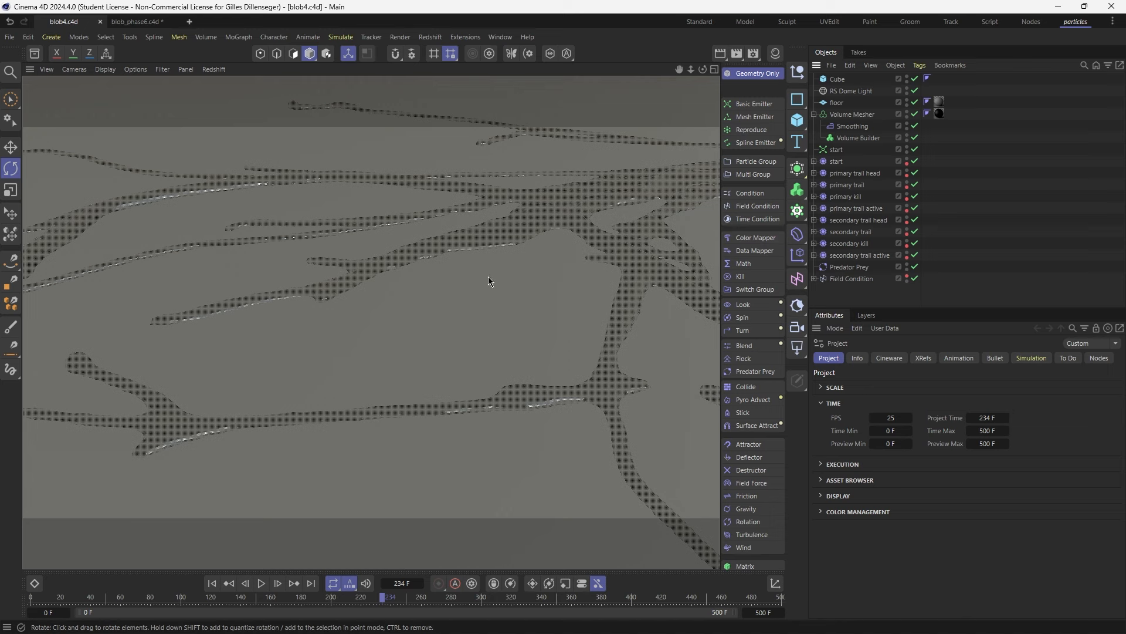
Disable Cache Mode for all particle groups from start to secondary trail active
scroll(462, 276, "down", 5)
middle_click_drag(462, 277, 249, 238, "alt")
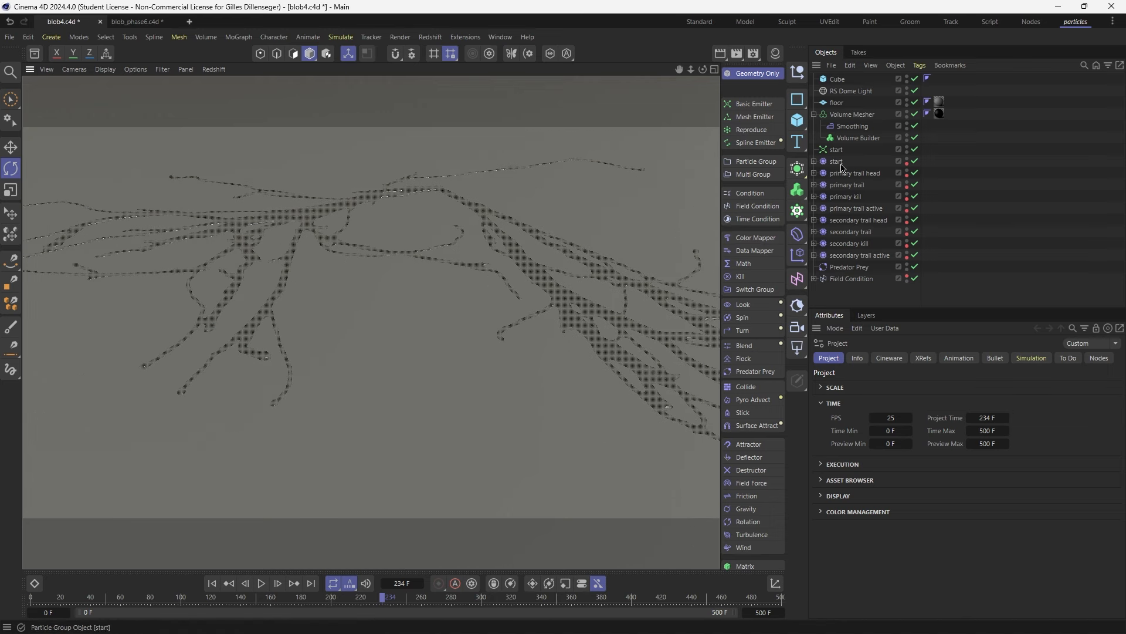
left_click(843, 166)
left_click(858, 255, "shift")
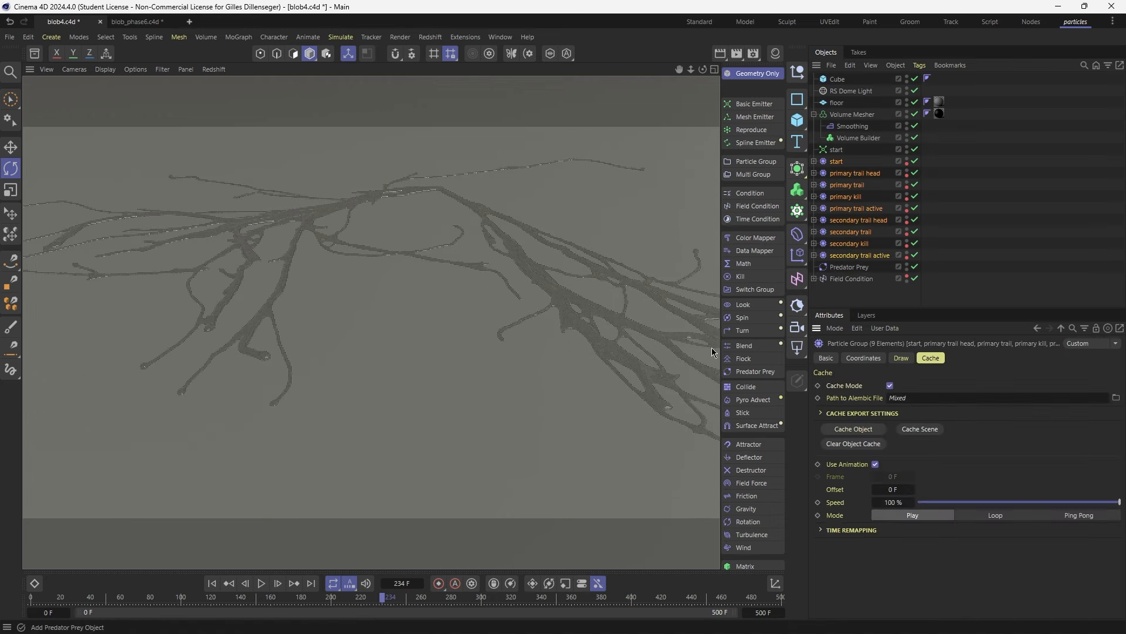
left_click(890, 386)
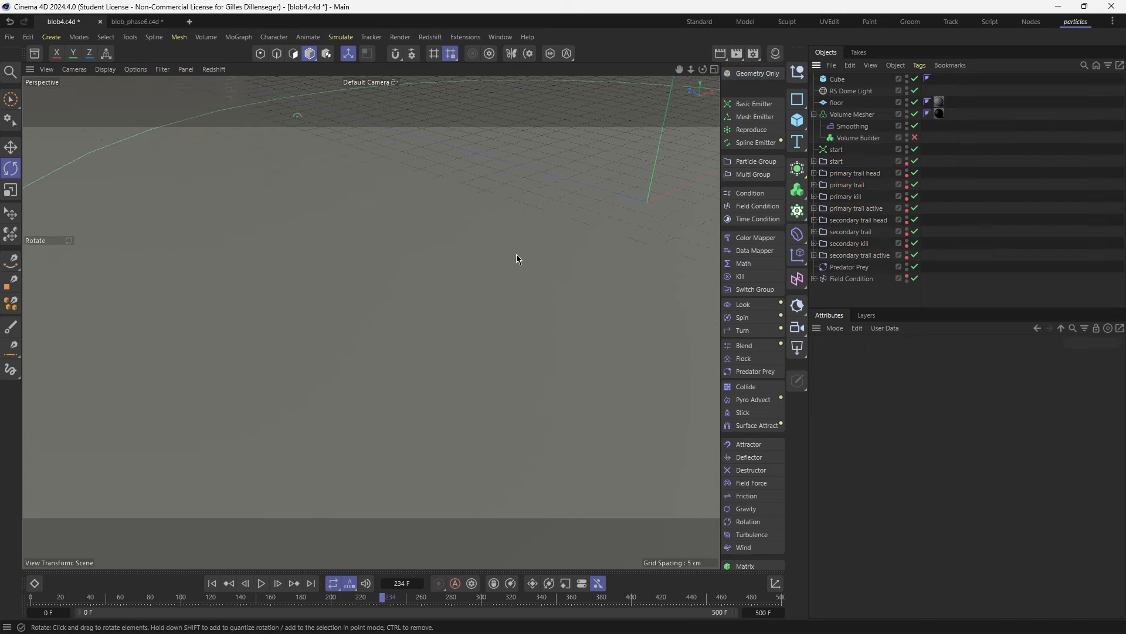
scroll(516, 254, "down", 10)
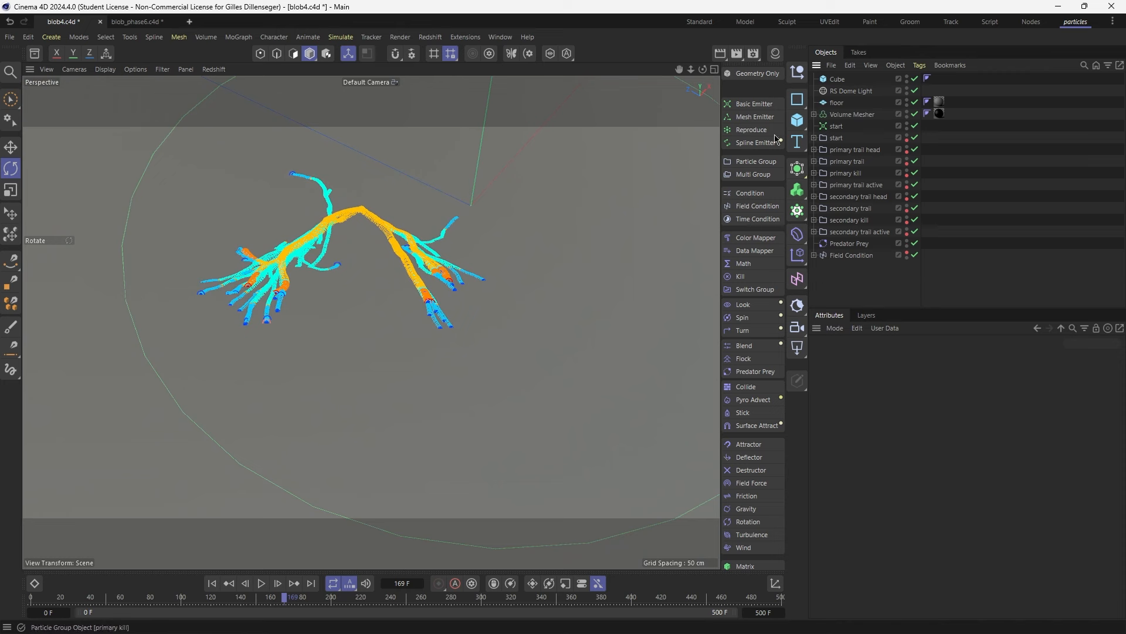
Add a Condition to the start particle group with a Reproduce inside it
left_click(814, 137)
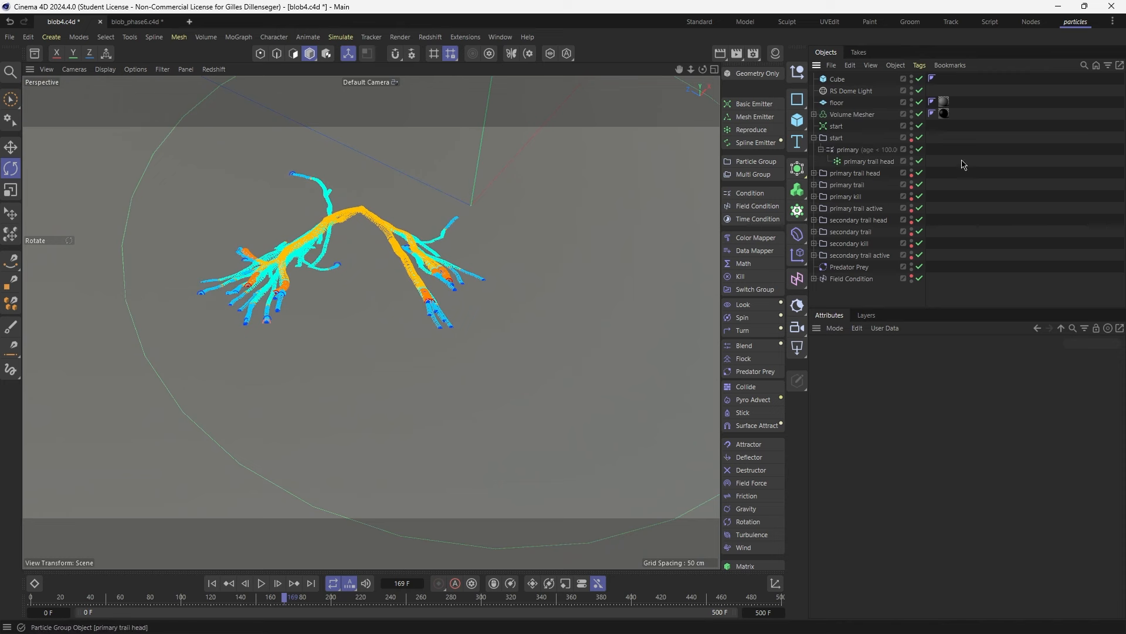
left_click(837, 139)
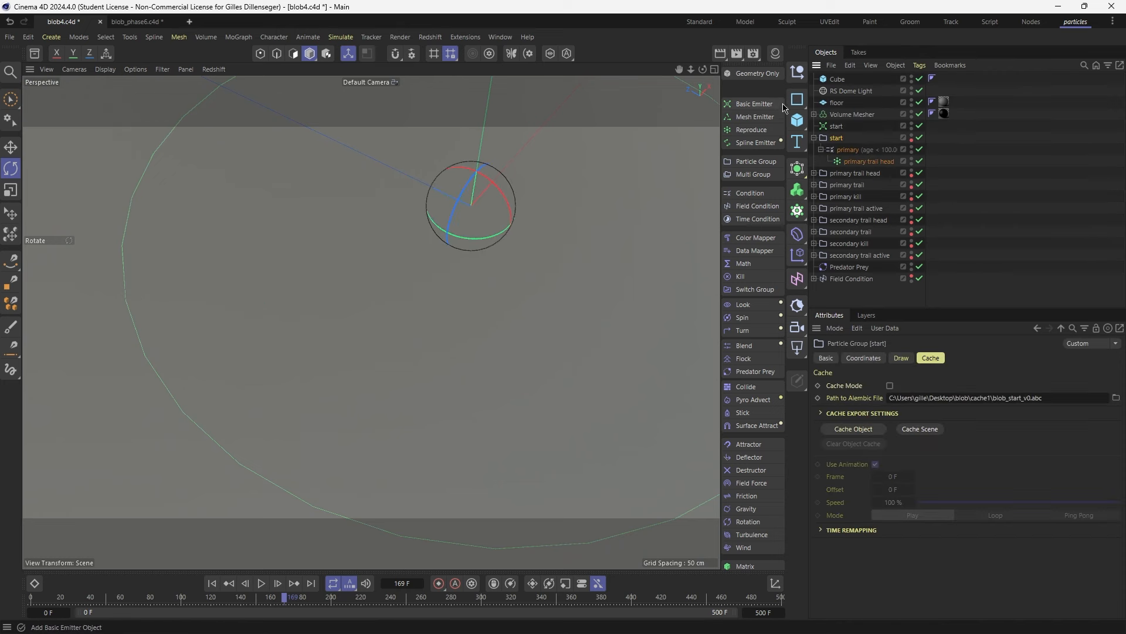
left_click(751, 195)
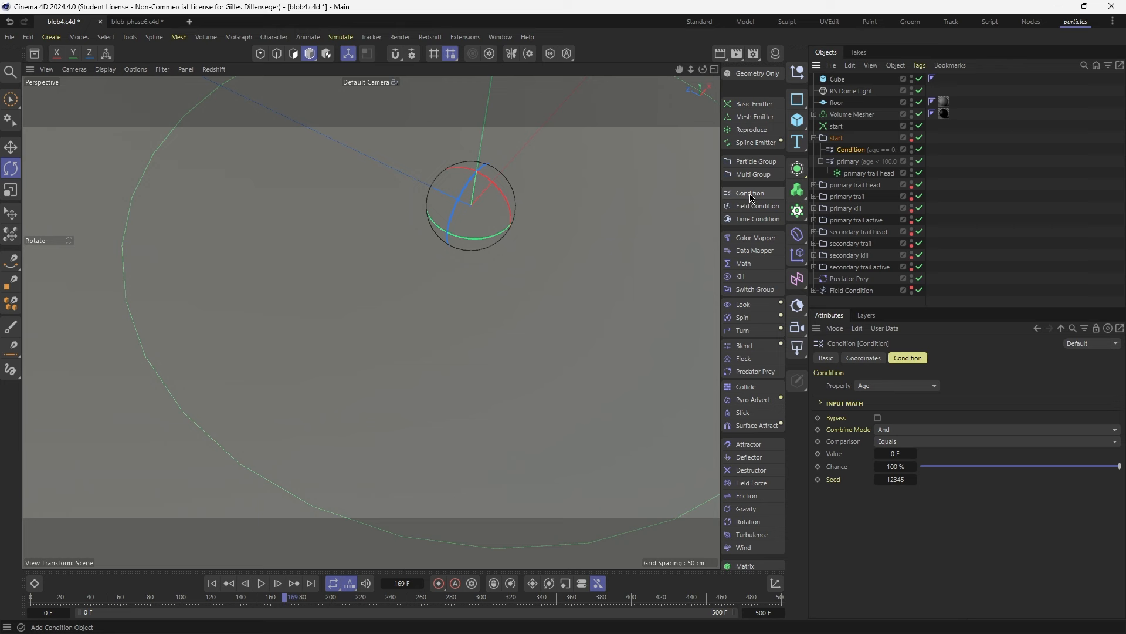
left_click(753, 130)
Name the Reproduce and its new particle group spheres, and place the group below secondary trail active
left_click(854, 175)
double_click(856, 174)
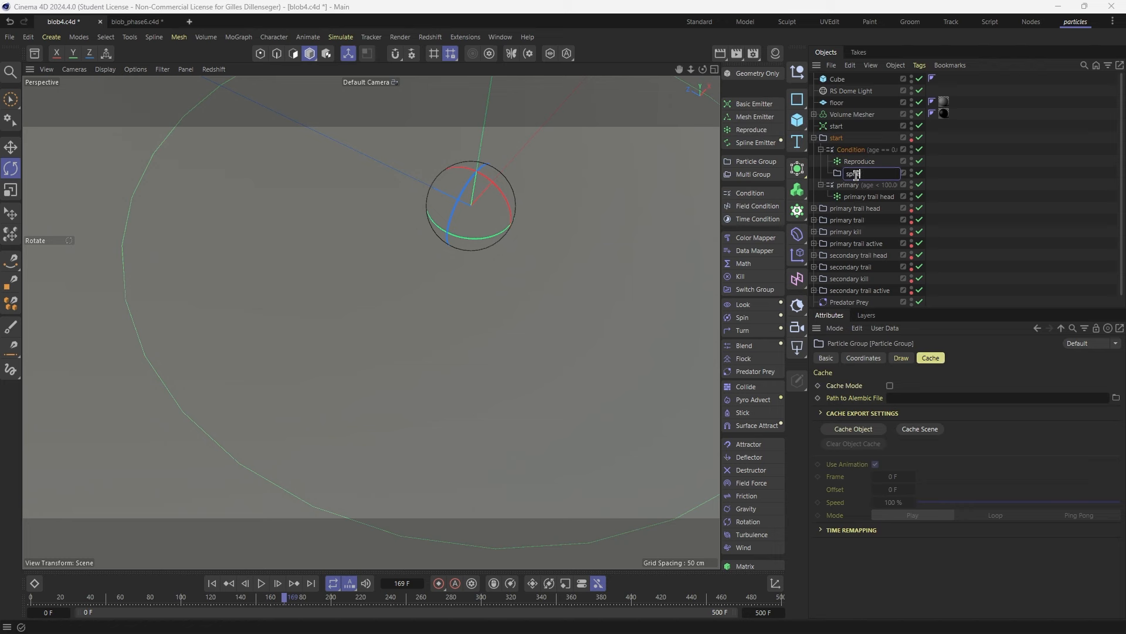
type("spheres")
key("Return")
left_click_drag(848, 318, 849, 297)
left_click(862, 337)
key("ctrl+z")
Copy the primary kill group's Color Mapper into the spheres group and set its gradient knot to purple with hue 274°
left_click(813, 220)
left_click(851, 233)
left_click_drag(852, 233, 843, 317, "ctrl")
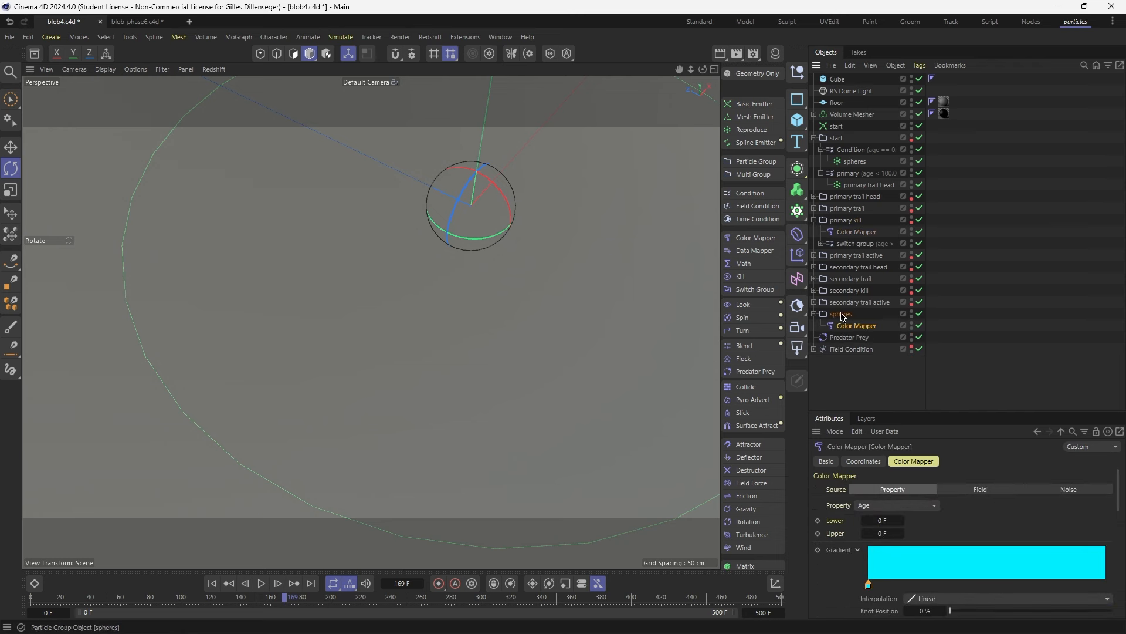
double_click(870, 586)
left_click_drag(901, 578, 941, 580)
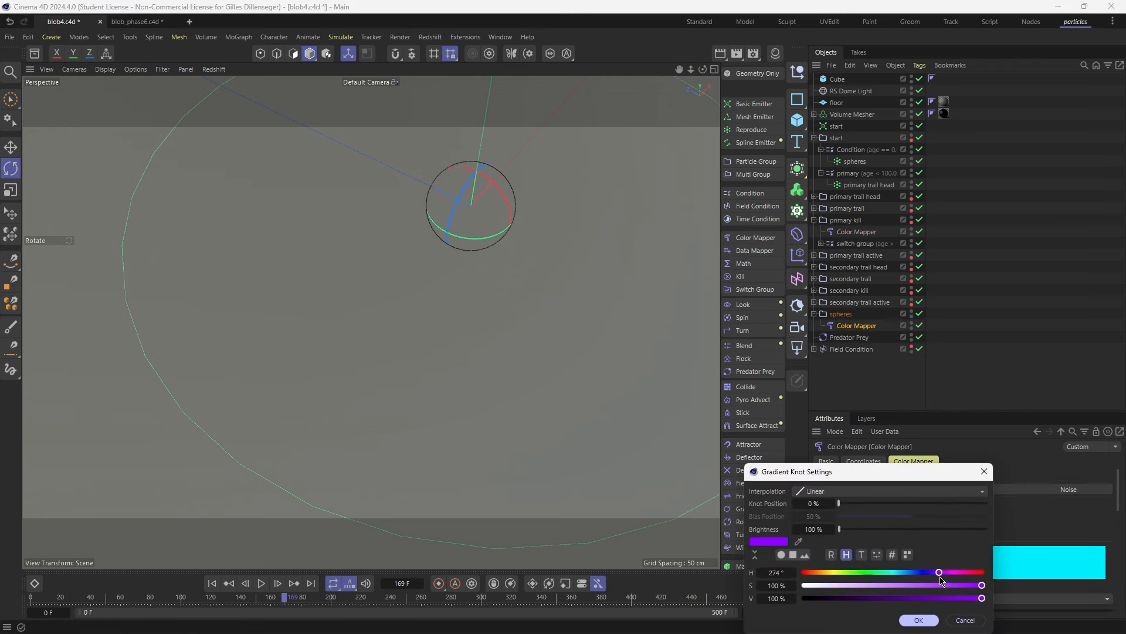
left_click(919, 619)
Set the Condition above the spheres Reproduce to age Less Than 200 F
left_click(854, 161)
left_click(852, 150)
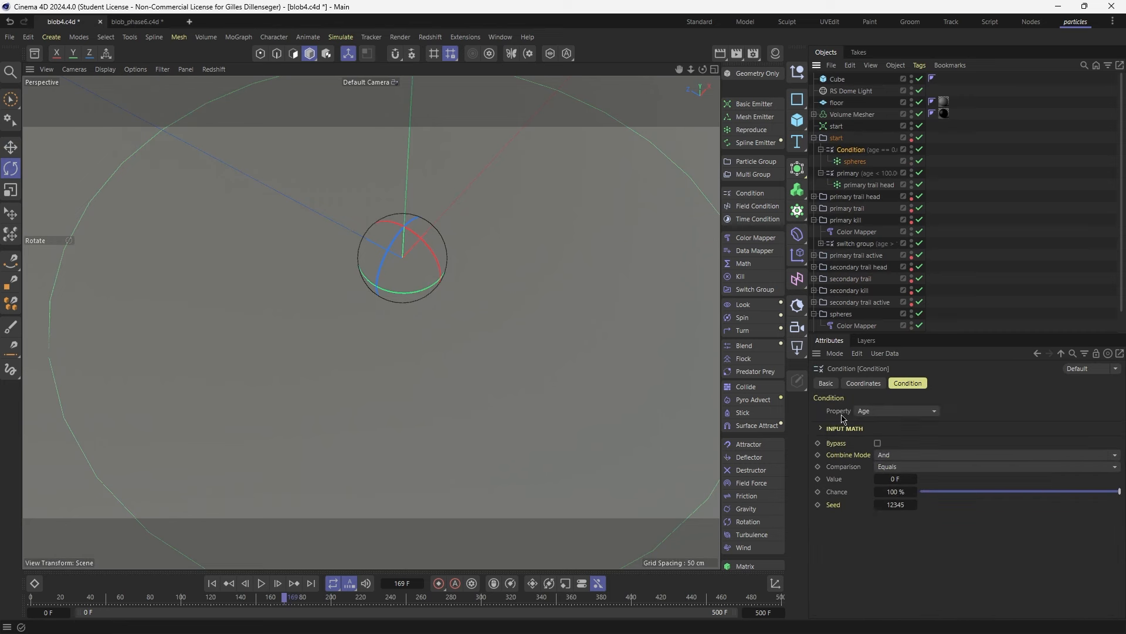
left_click(929, 467)
left_click(971, 495)
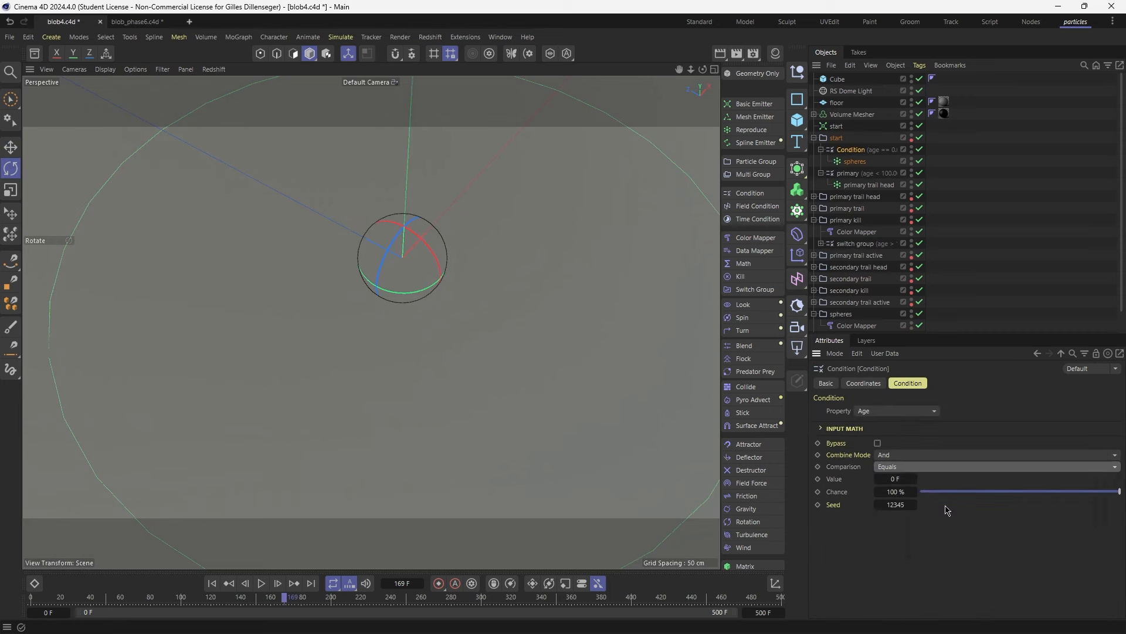
left_click(896, 479)
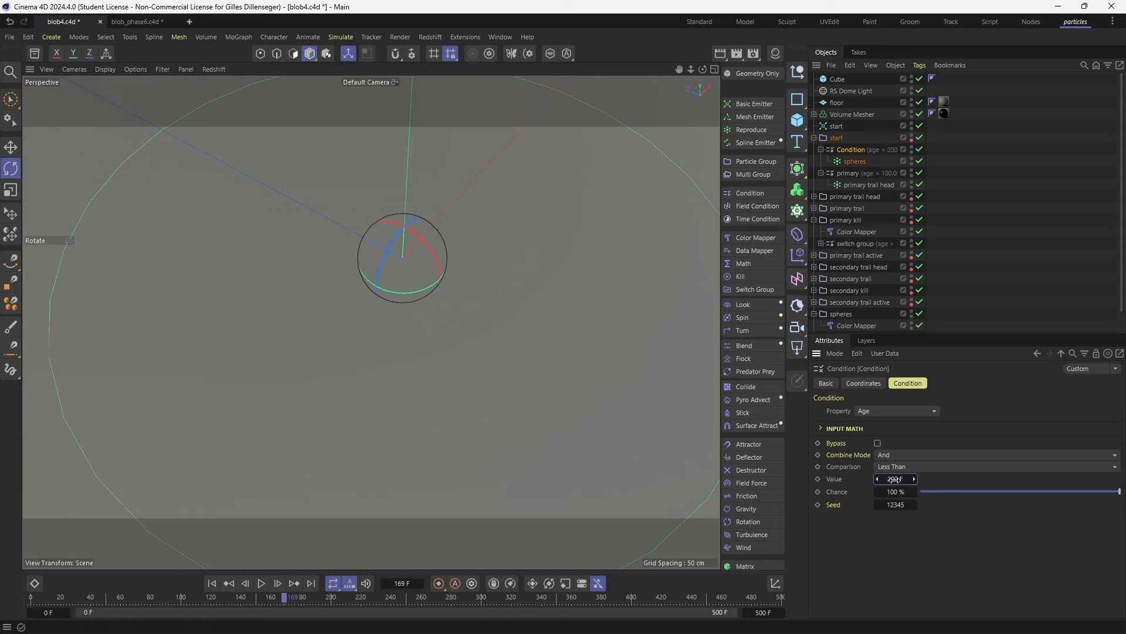
Adjust the spheres Reproduce's Offset Variance and its particle Speed
left_click(853, 162)
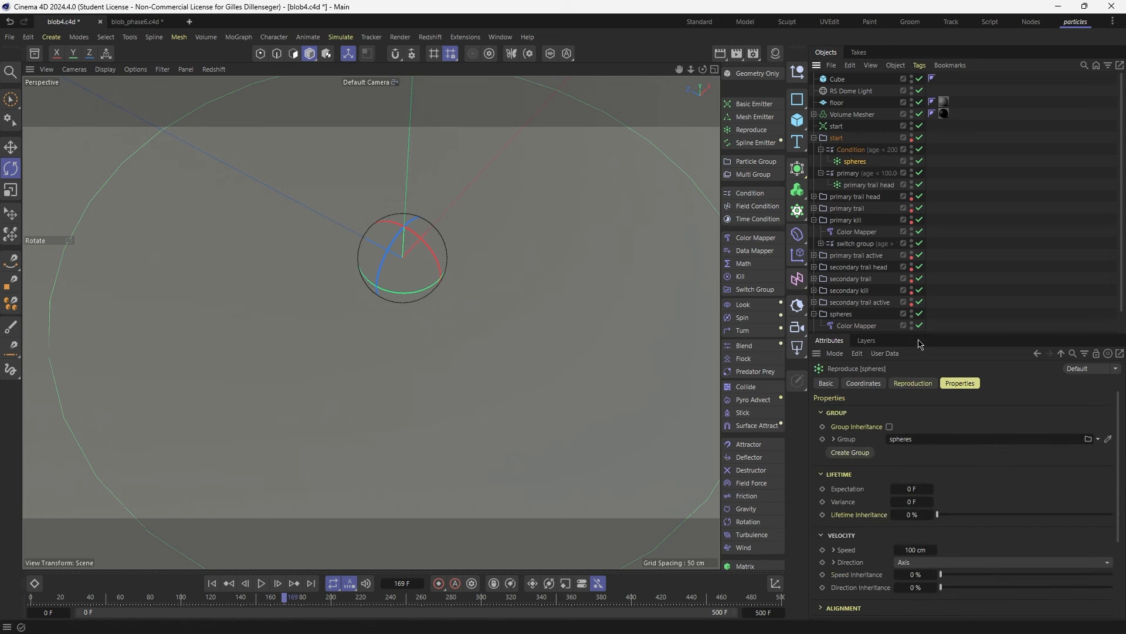
left_click(912, 383)
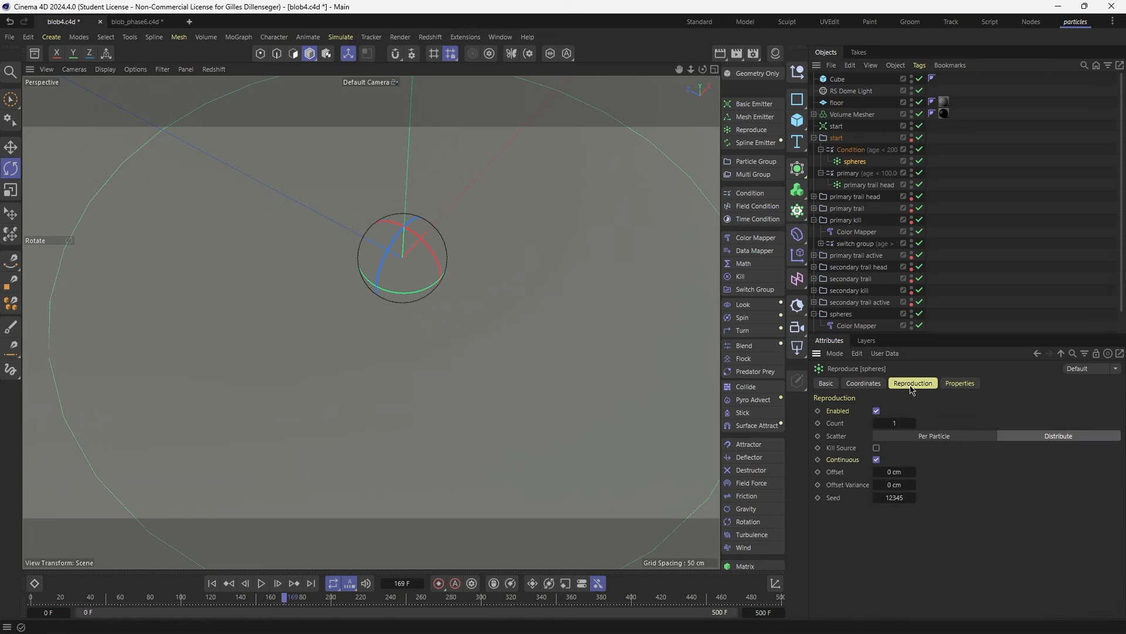
left_click(896, 483)
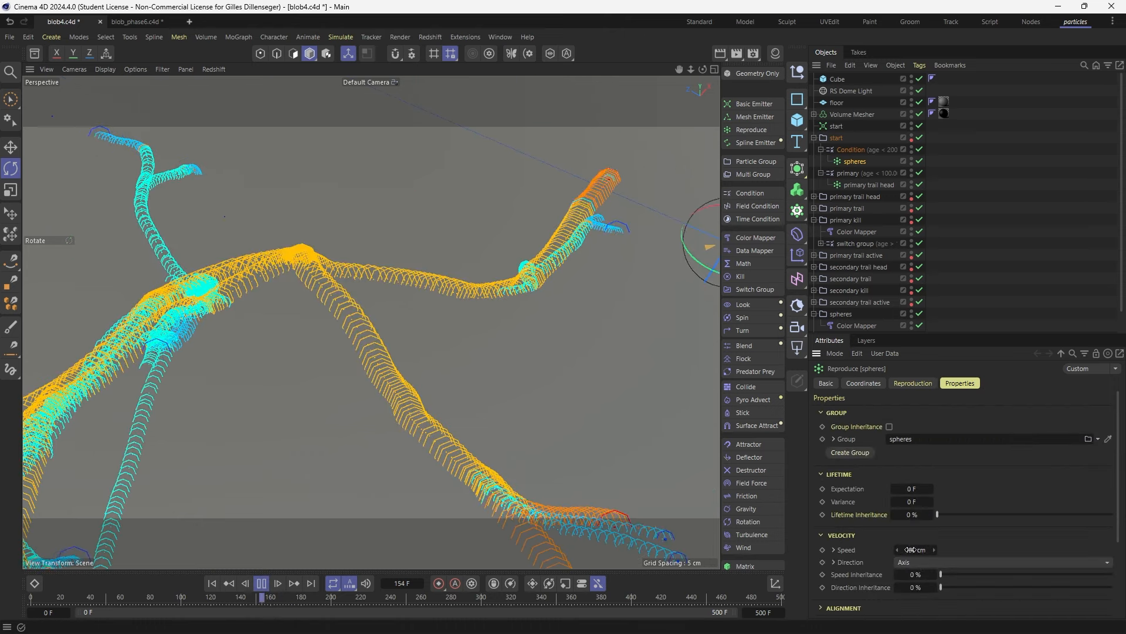
left_click(909, 550)
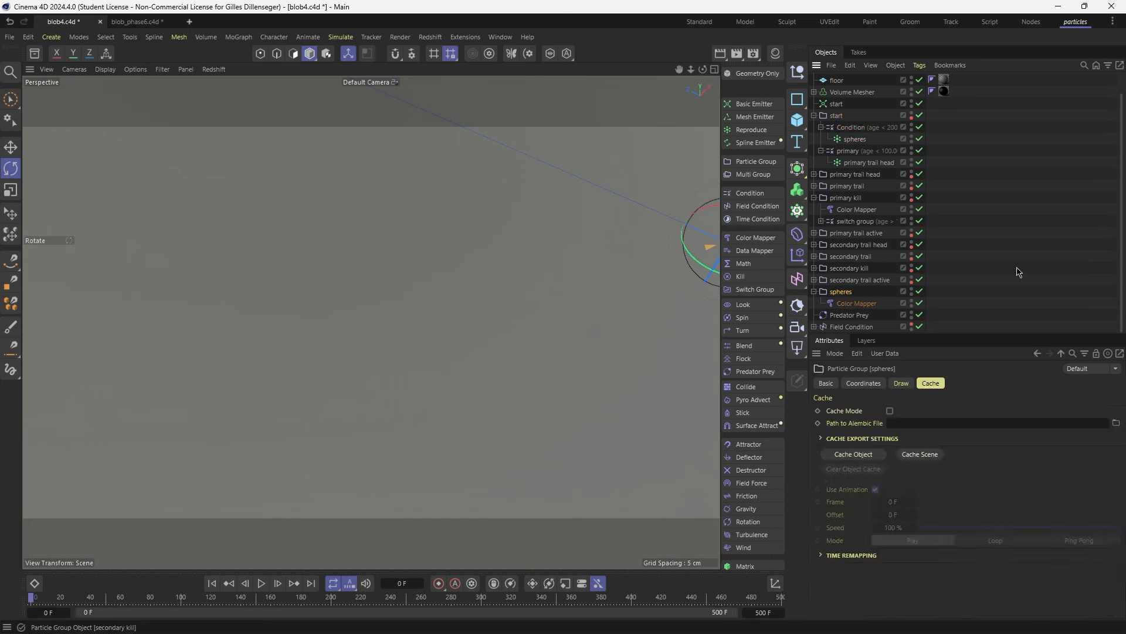
Enable Draw Radius for the spheres particle group and play the simulation
left_click(901, 384)
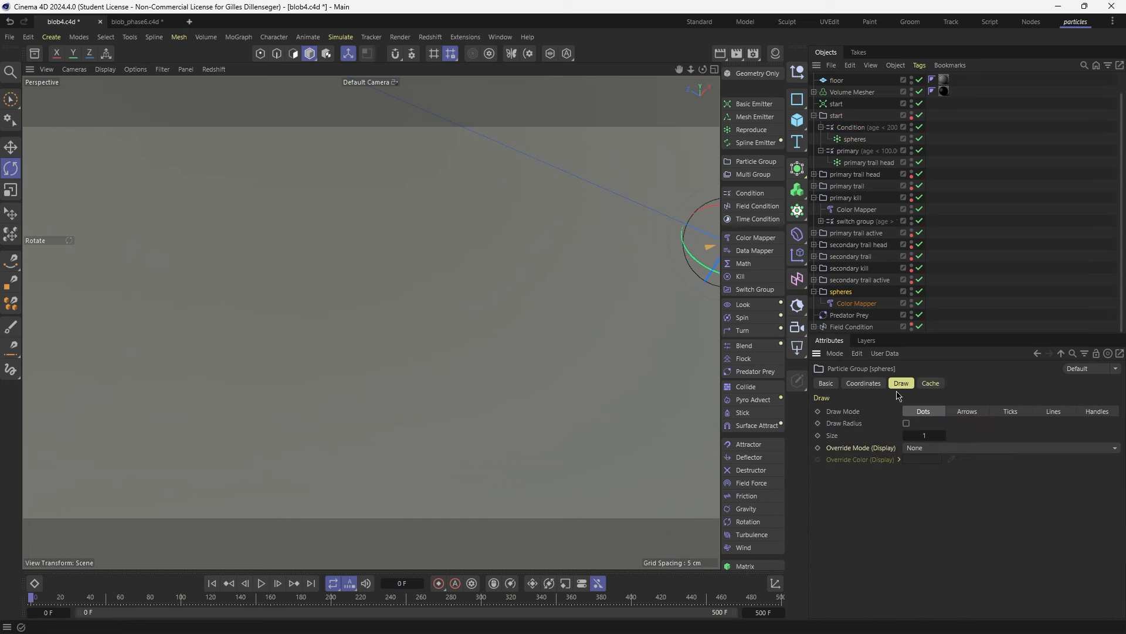
left_click(993, 264)
key("F8")
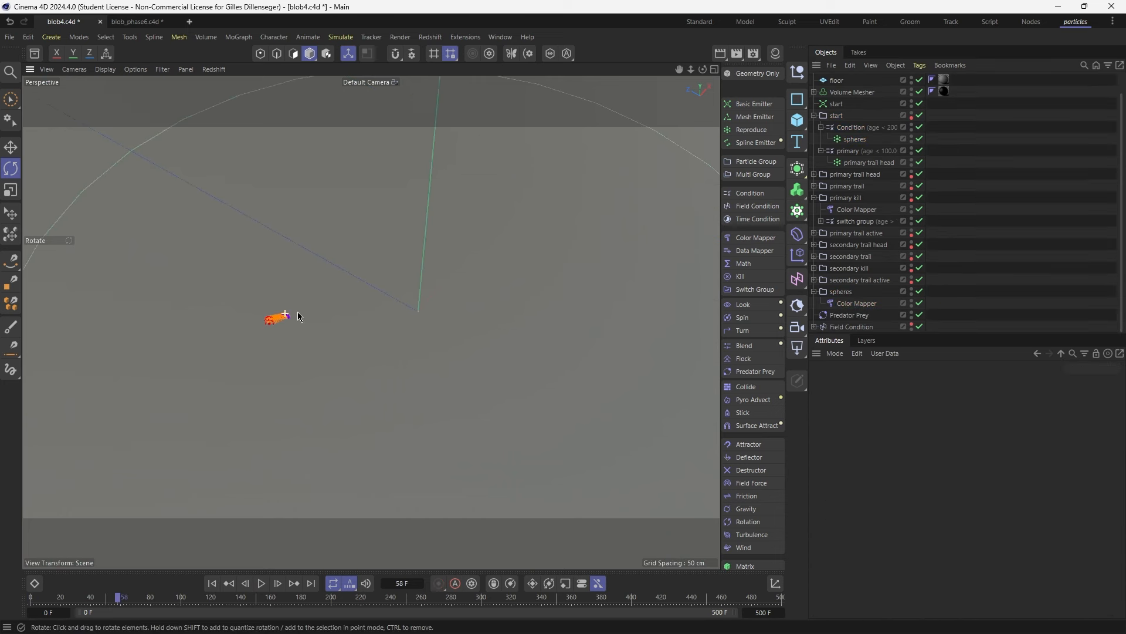
left_click(260, 584)
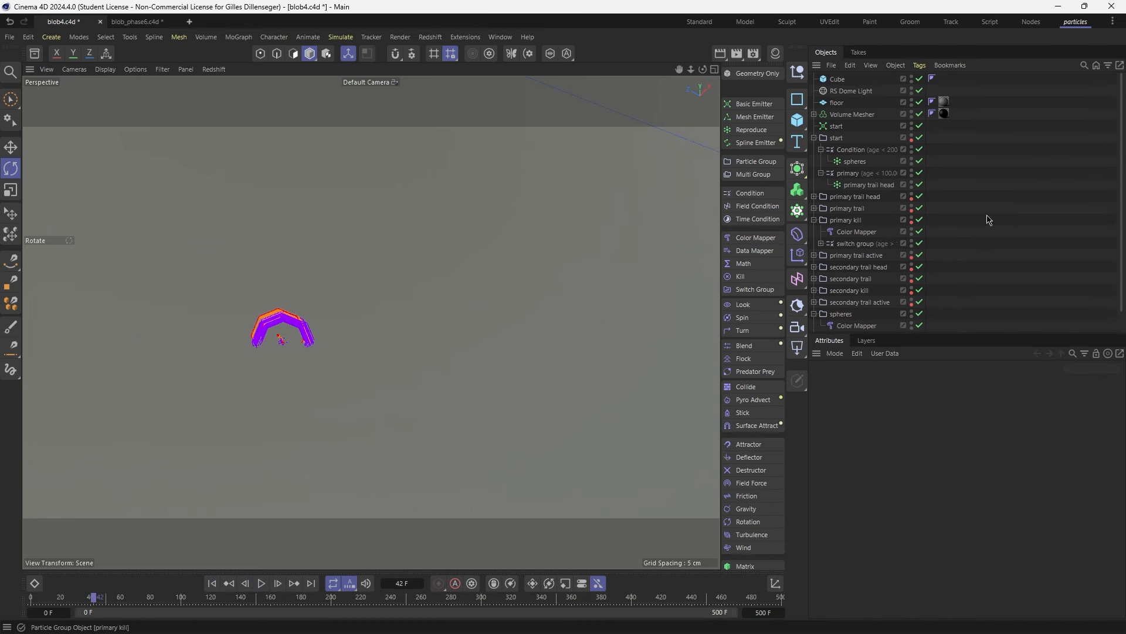
Add a Flock to the spheres group with Cohesion Strength 0.1 and Separation Radius 0.5 cm, and play the simulation
left_click(744, 359)
left_click_drag(1027, 340, 1027, 470)
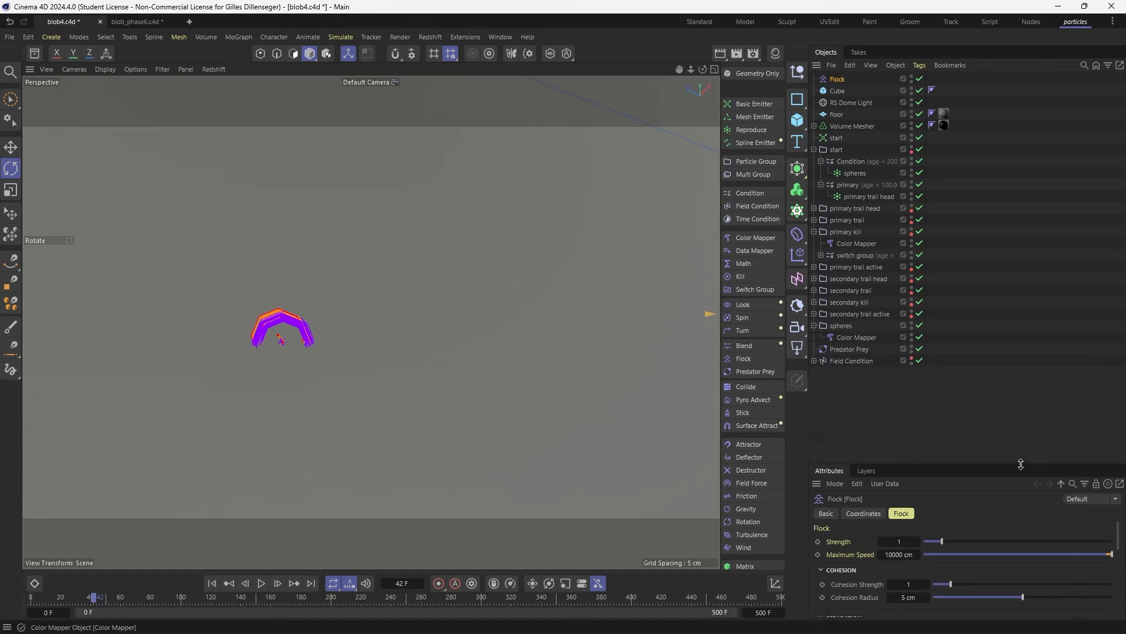
left_click_drag(832, 81, 848, 328)
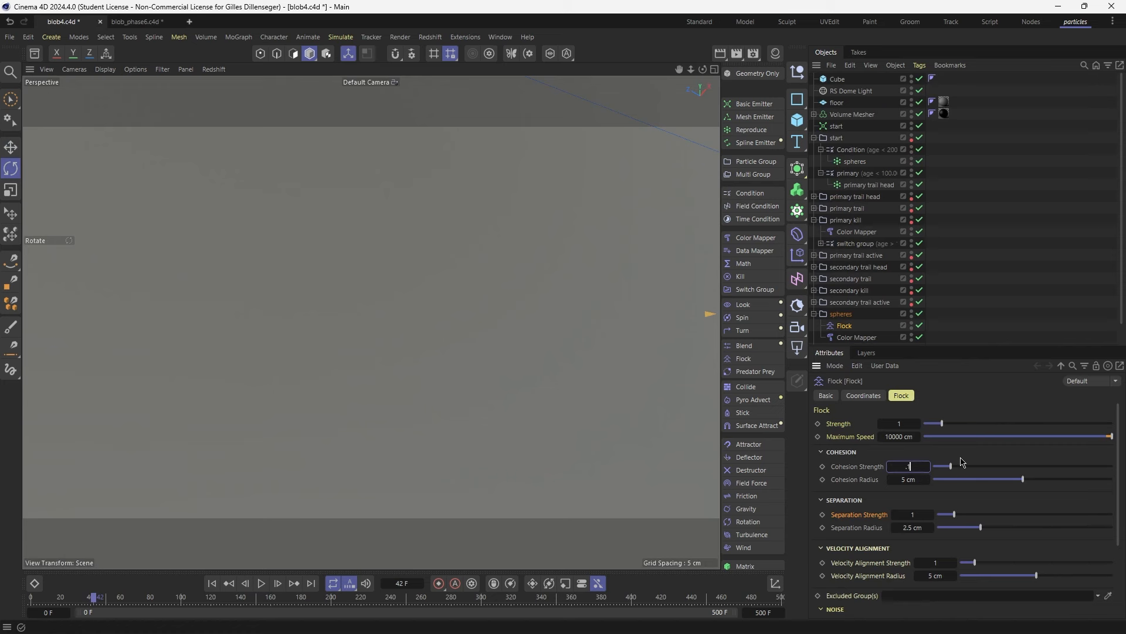
key("Return")
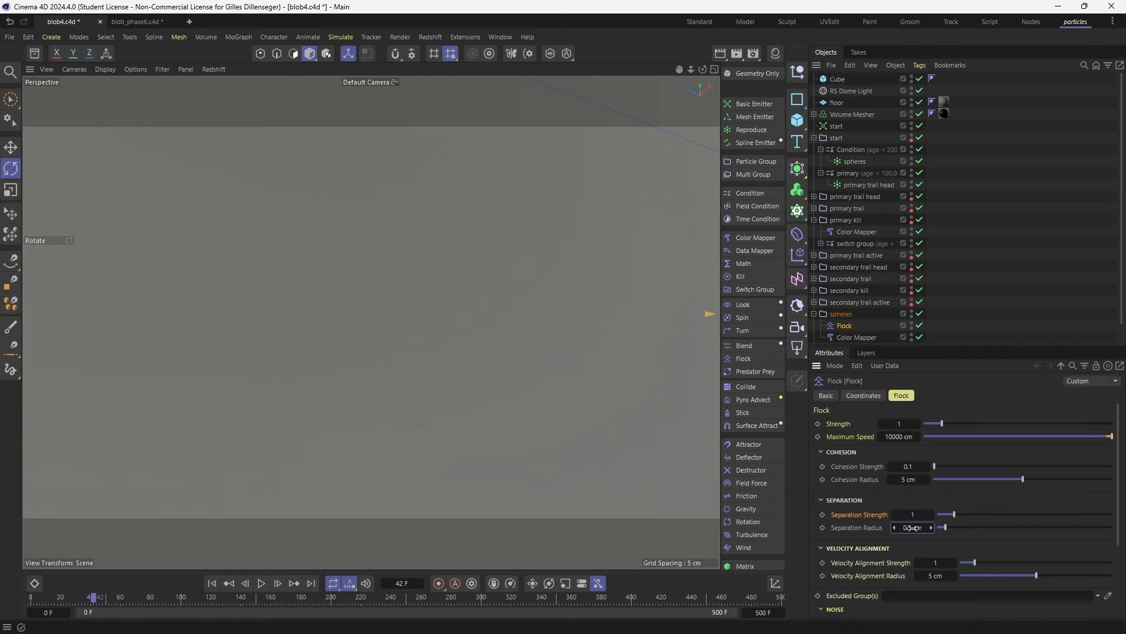
left_click(262, 583)
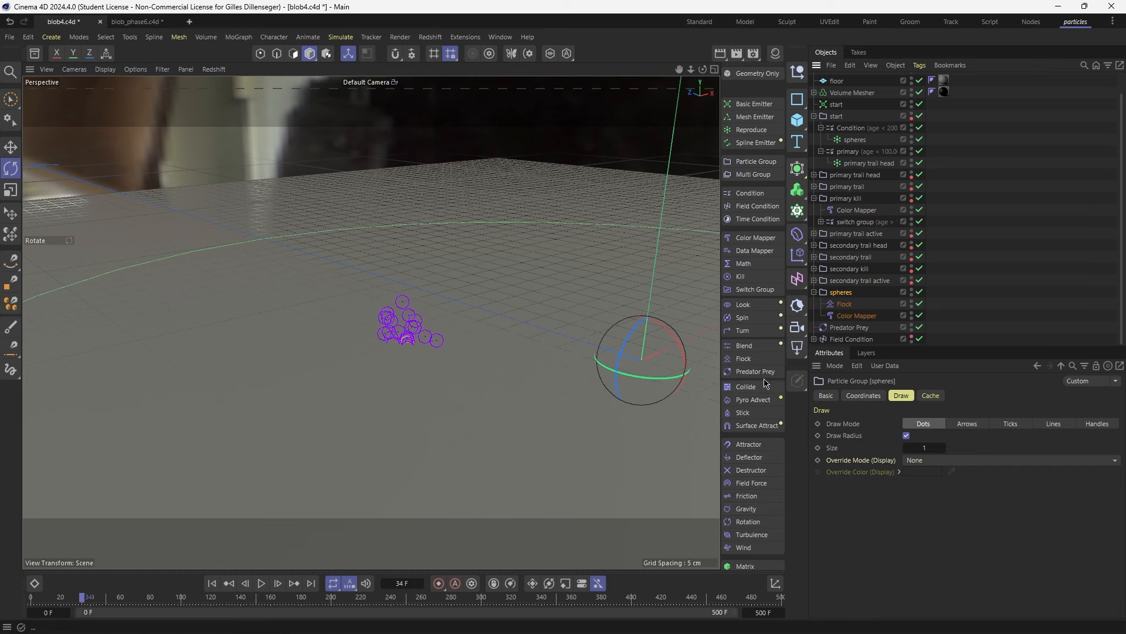
Add a Friction with Strength 2222 to the spheres group and play the simulation to check the particle cluster
left_click(760, 497)
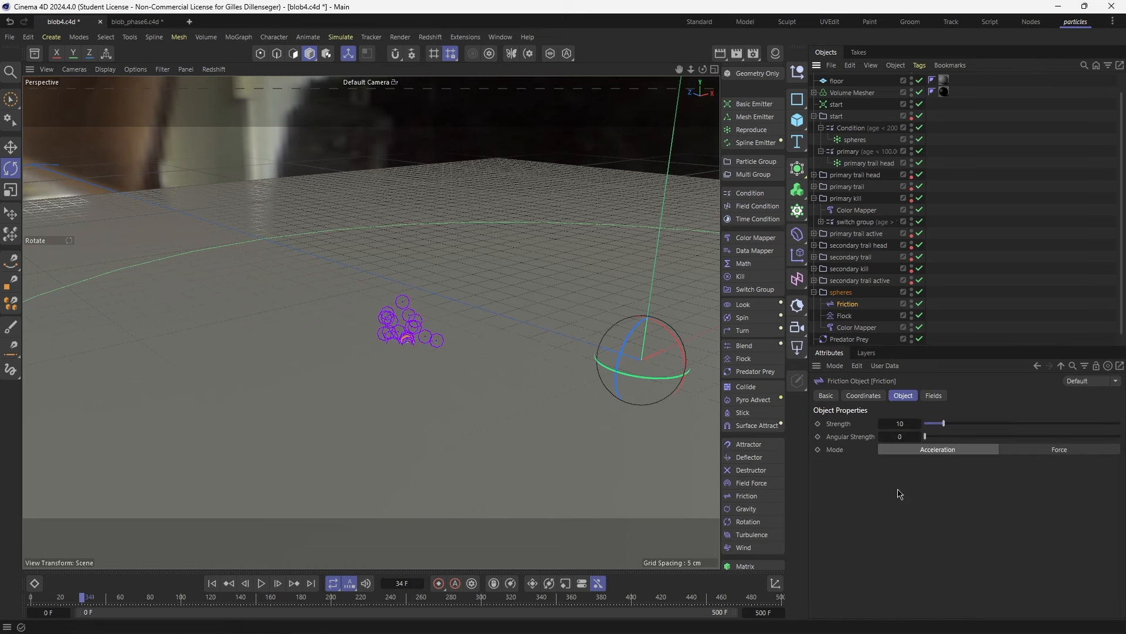
type("2222")
key("Return")
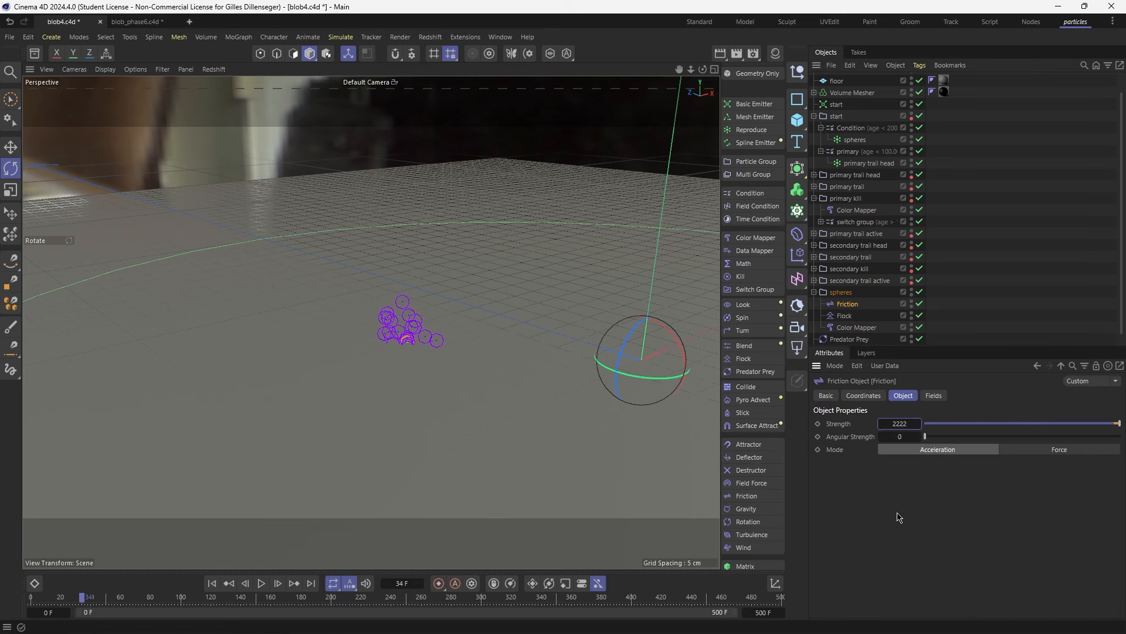
left_click(262, 583)
right_click_drag(400, 350, 456, 336, "alt")
left_click_drag(457, 336, 438, 404, "alt")
right_click_drag(427, 321, 463, 317, "alt")
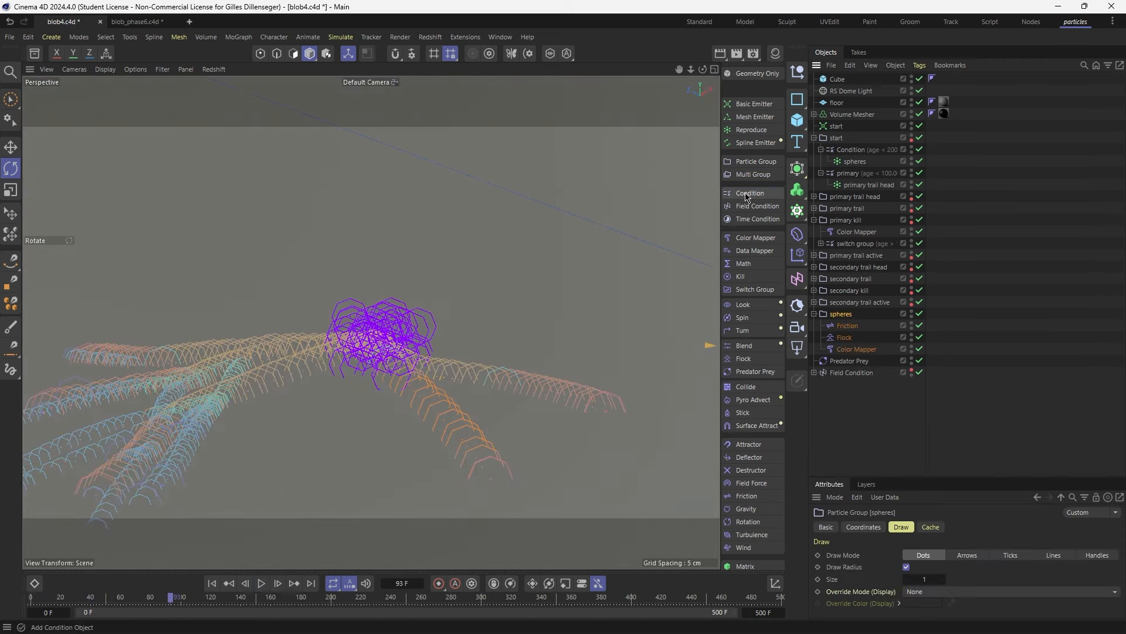
Add a Condition to the spheres particle group that tests Age with Less Than 5 F
left_click(747, 198)
left_click_drag(843, 79, 844, 331)
left_click(986, 440)
left_click_drag(1008, 477, 925, 357)
scroll(991, 307, "down", 2)
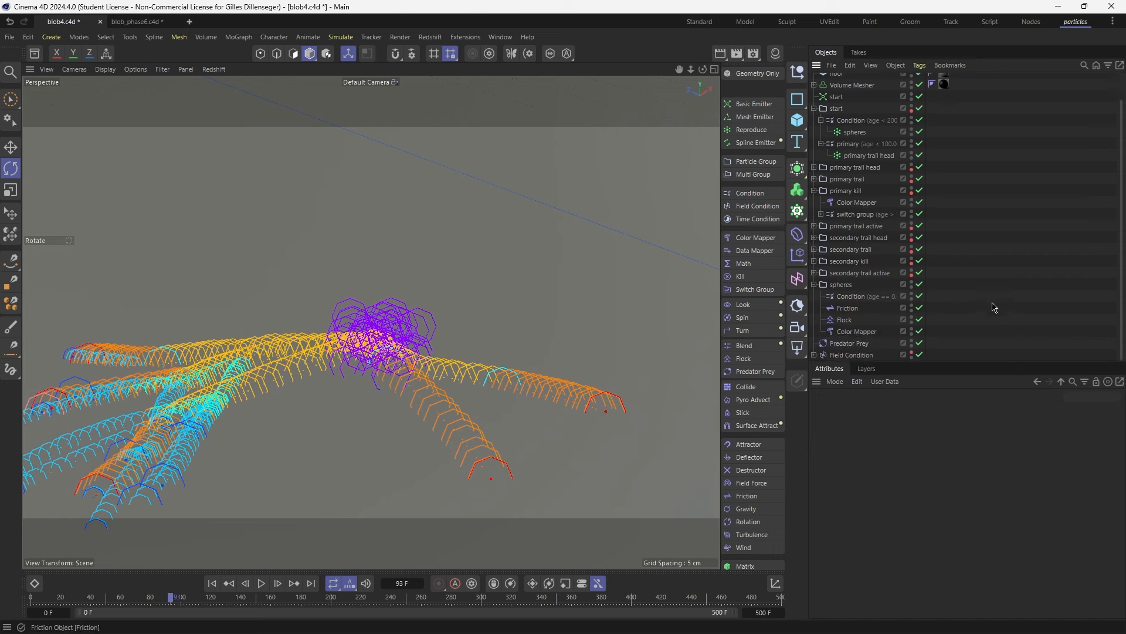
left_click(851, 297)
left_click(887, 496)
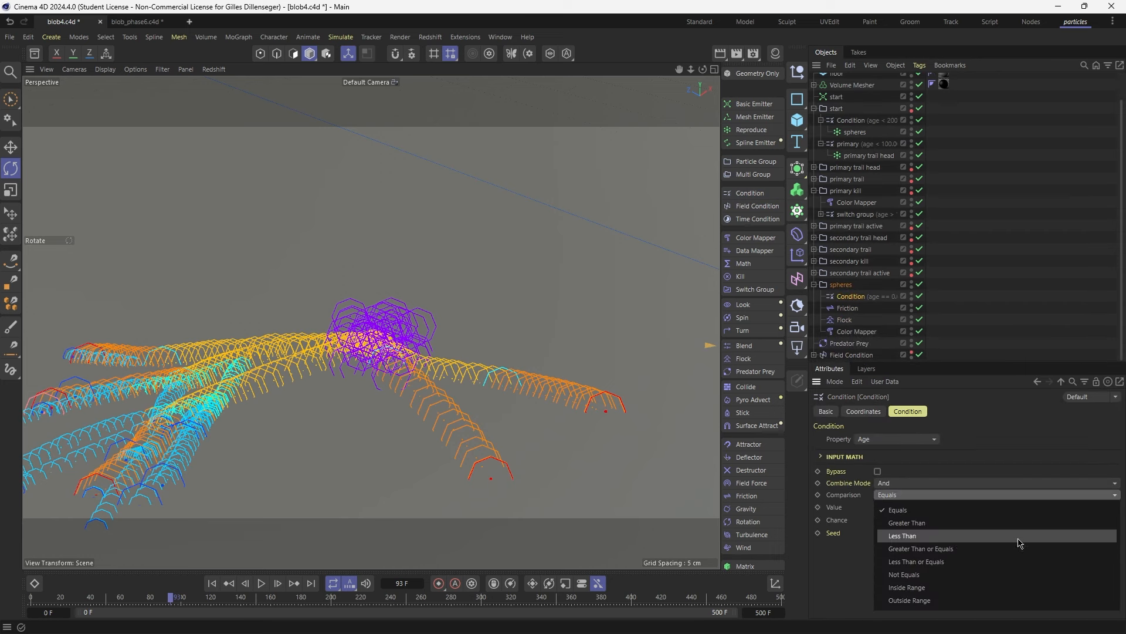
left_click(958, 536)
left_click(893, 508)
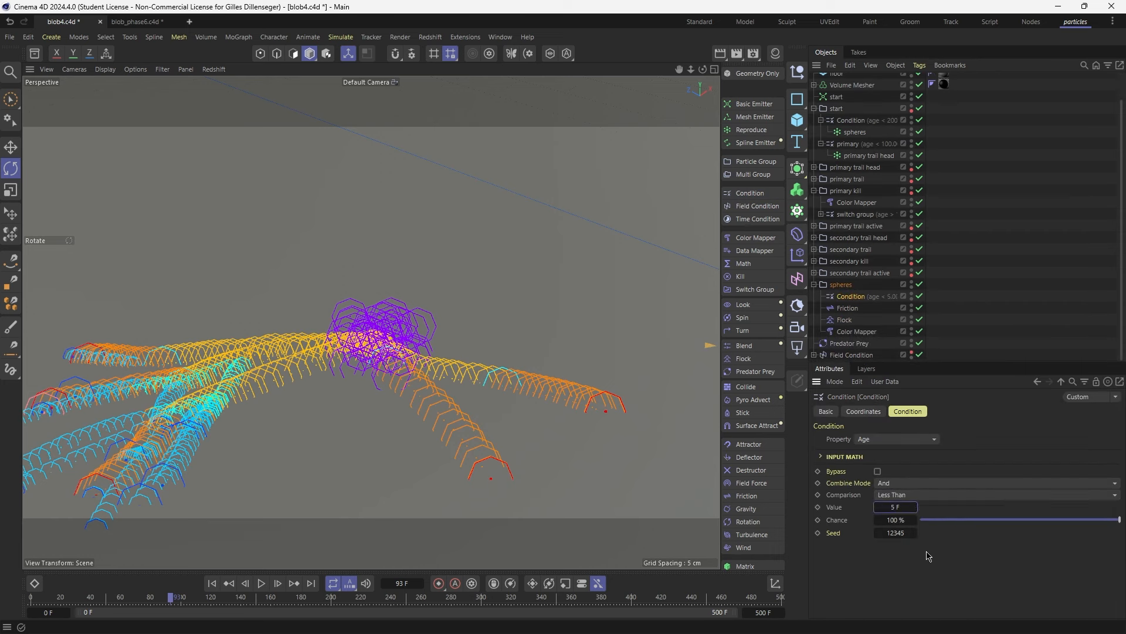
Add a Math modifier under the spheres group's Condition that multiplies Radius by 1.1, and play the simulation
left_click(744, 264)
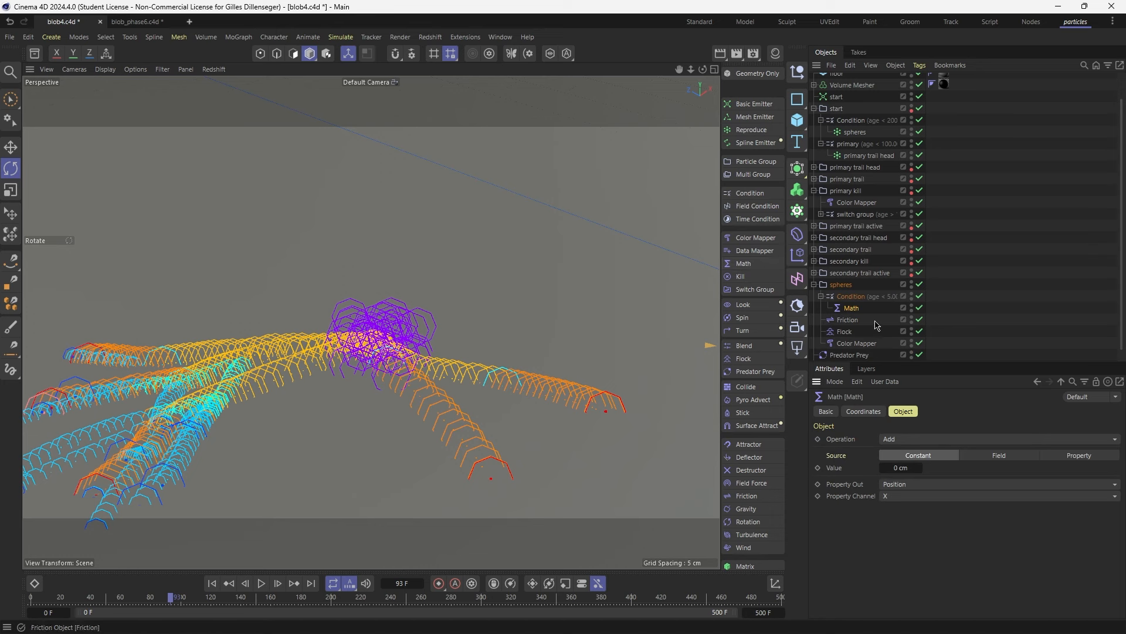
left_click(902, 439)
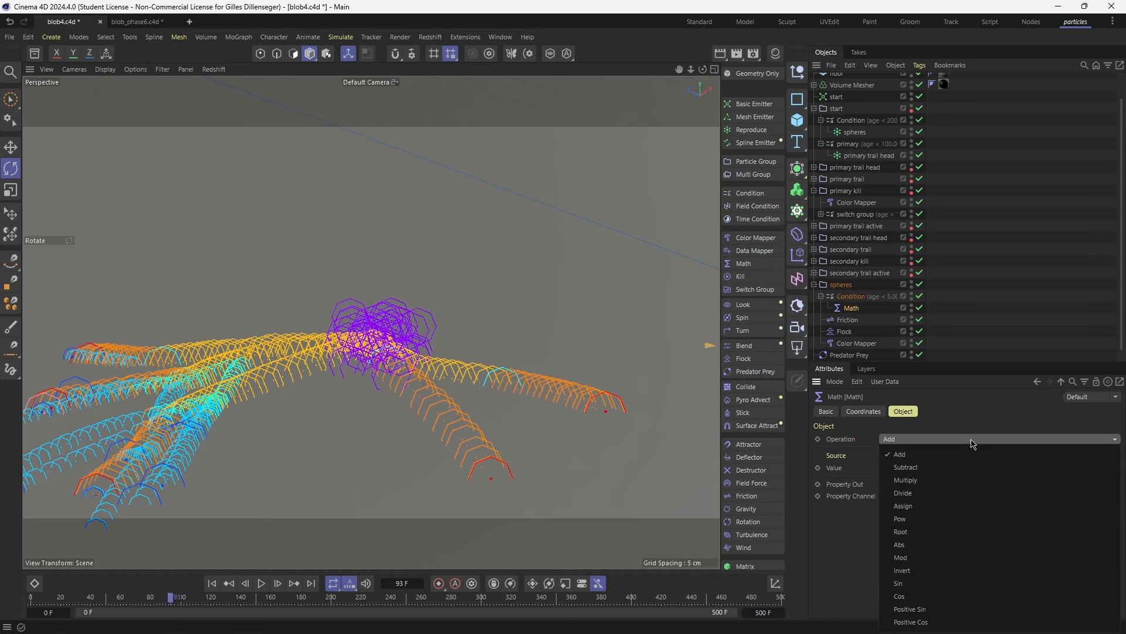
left_click(907, 481)
left_click(898, 484)
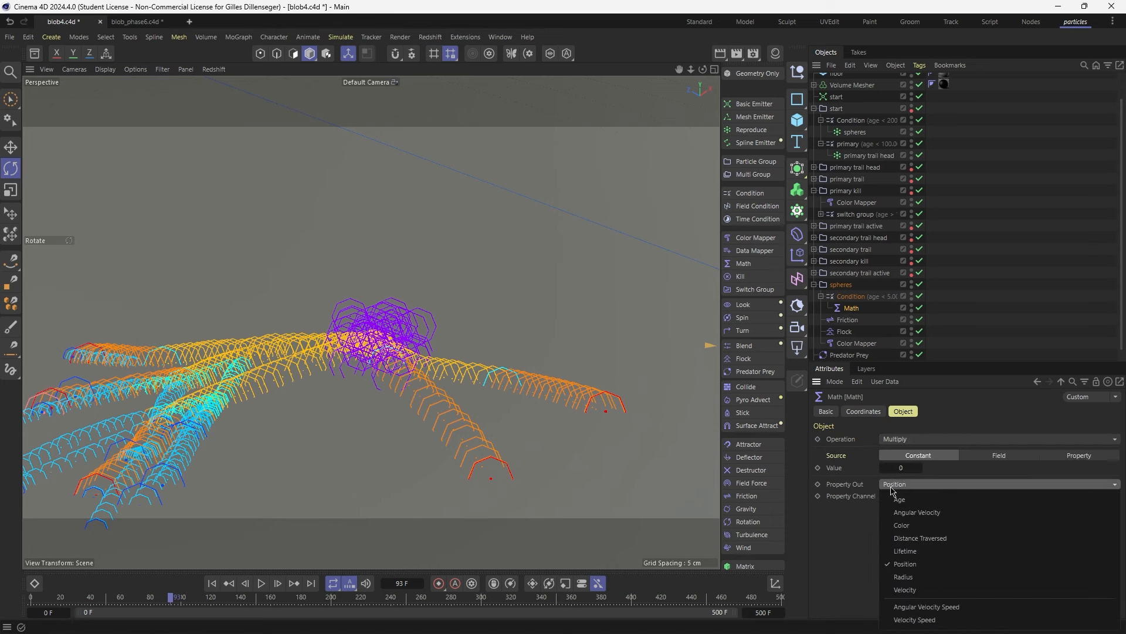
left_click(904, 575)
left_click(884, 467)
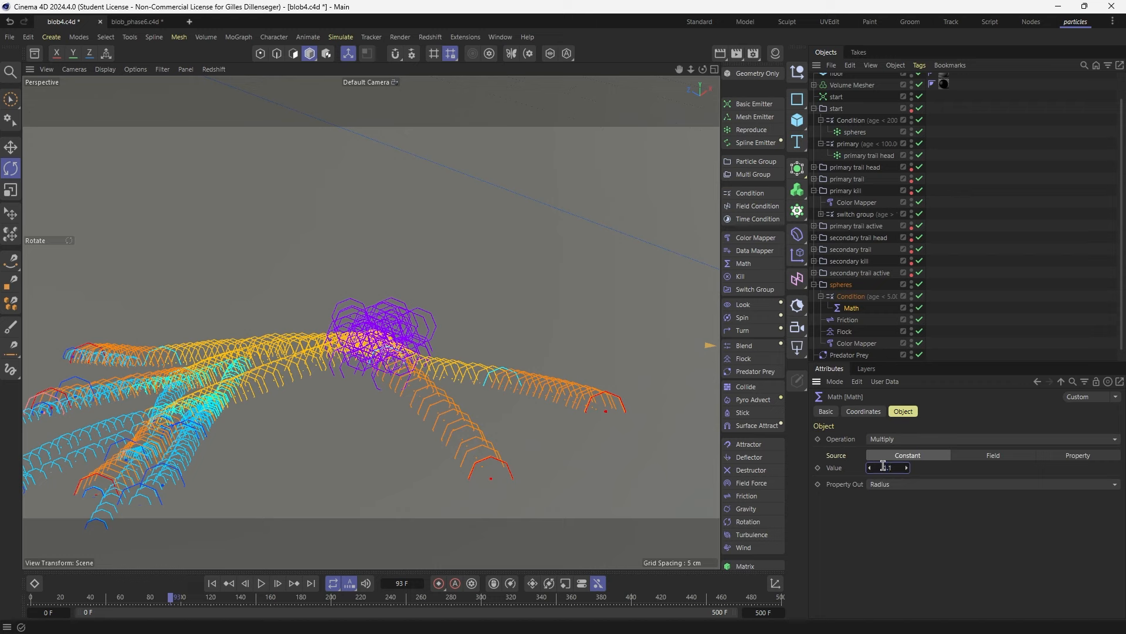
type("1.1")
key("Return")
key("F8")
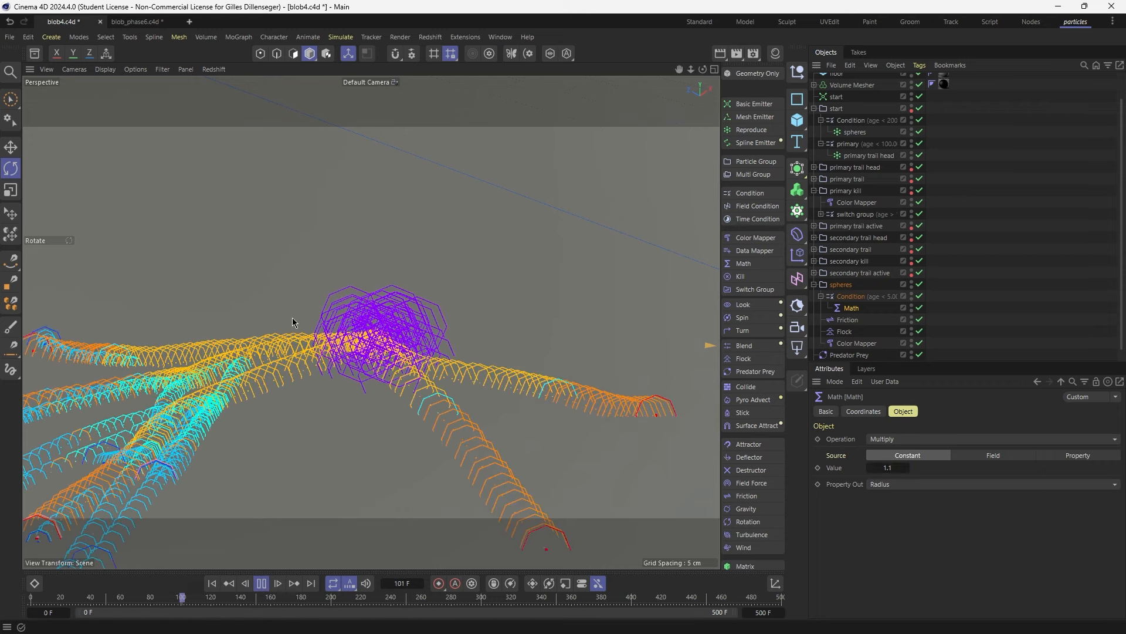
key("F8")
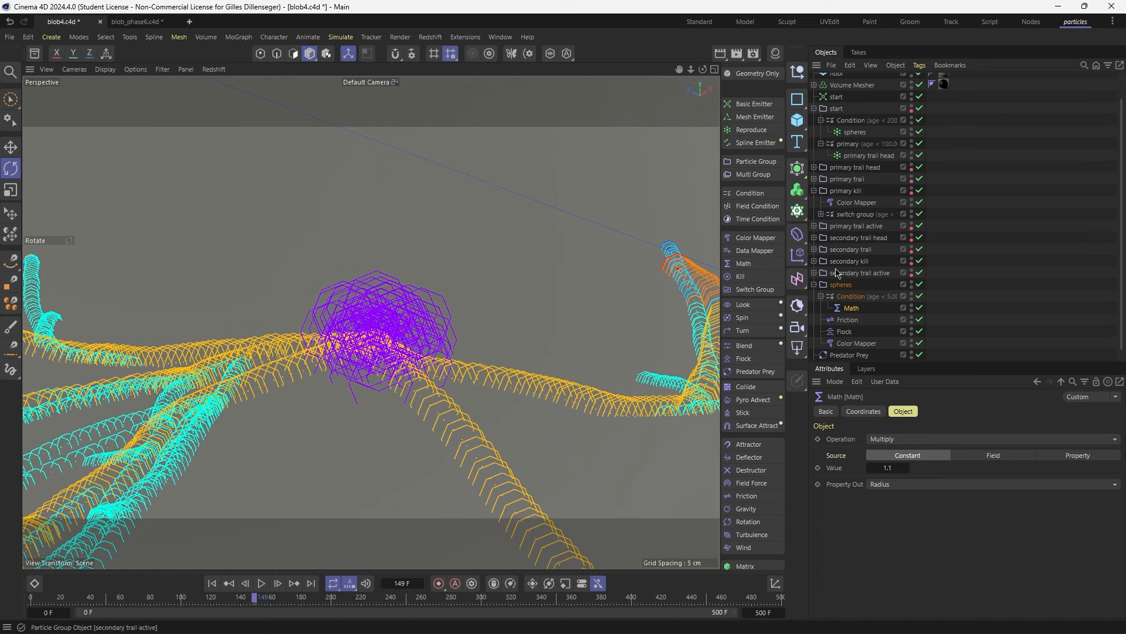
Set the spheres Reproduce's Radius to 0.3 cm with a Radius Variance of 0.1 cm, and play the simulation
left_click(854, 132)
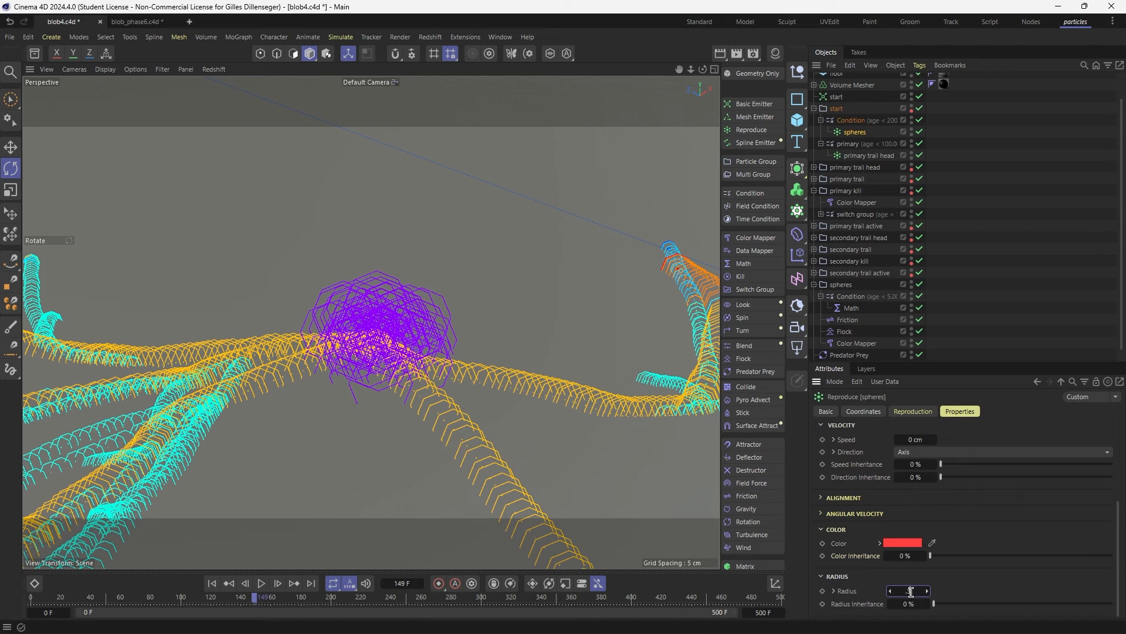
key("Return")
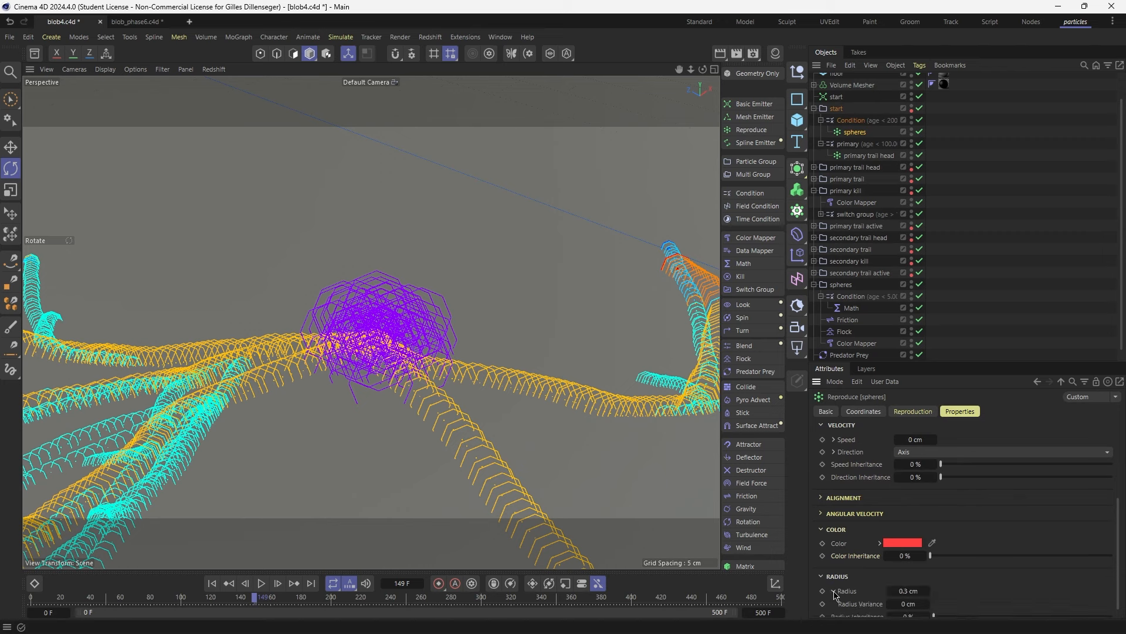
left_click(834, 591)
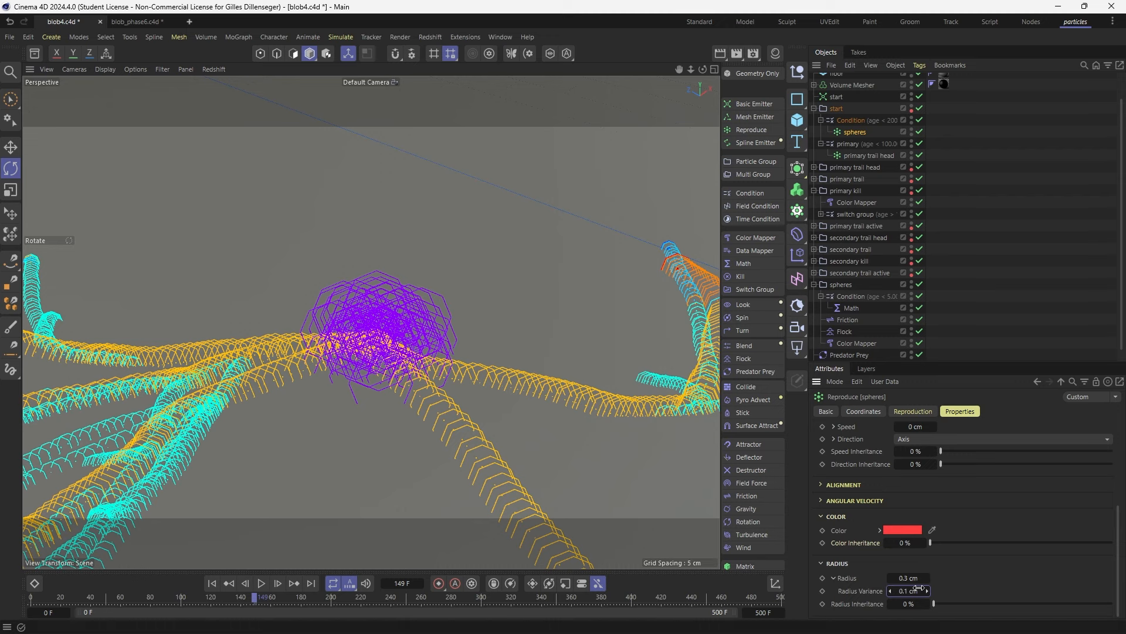
left_click(261, 583)
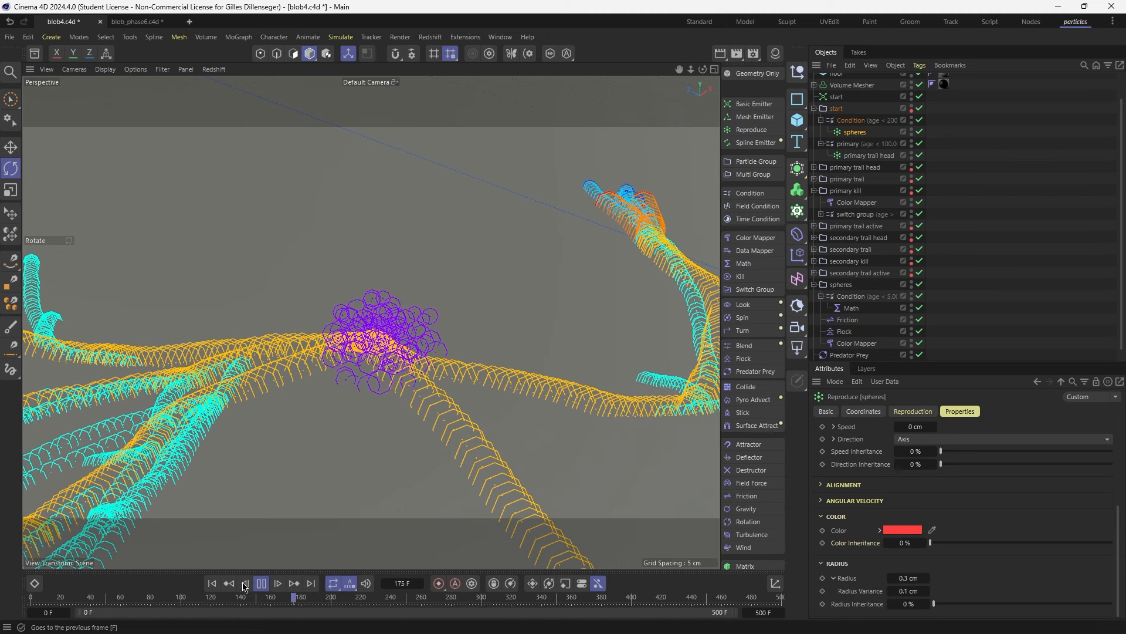
left_click(264, 585)
scroll(901, 267, "down", 1)
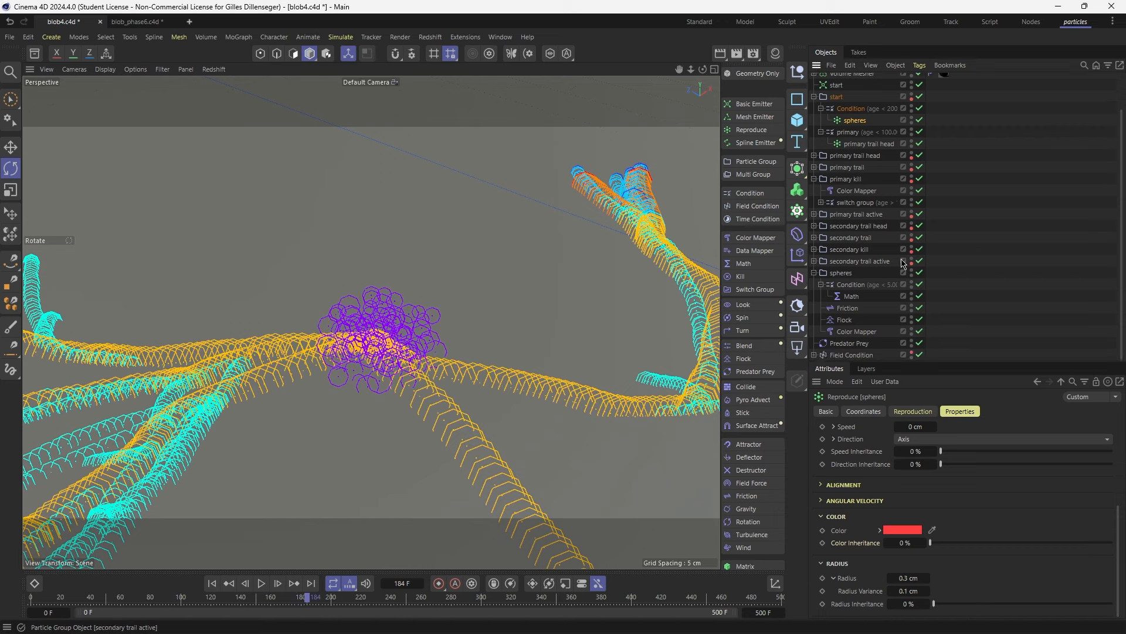
Set the spheres group's Condition to 11 F and the start group's spheres-emitting Condition to 100 F, then play and rewind the simulation
left_click(848, 284)
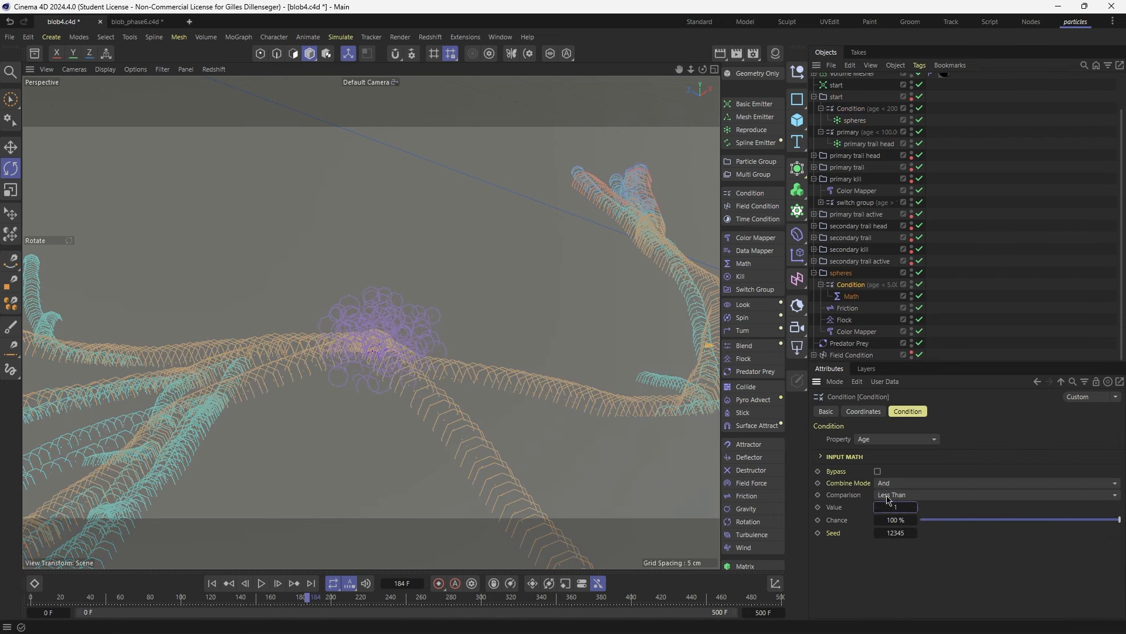
left_click(262, 584)
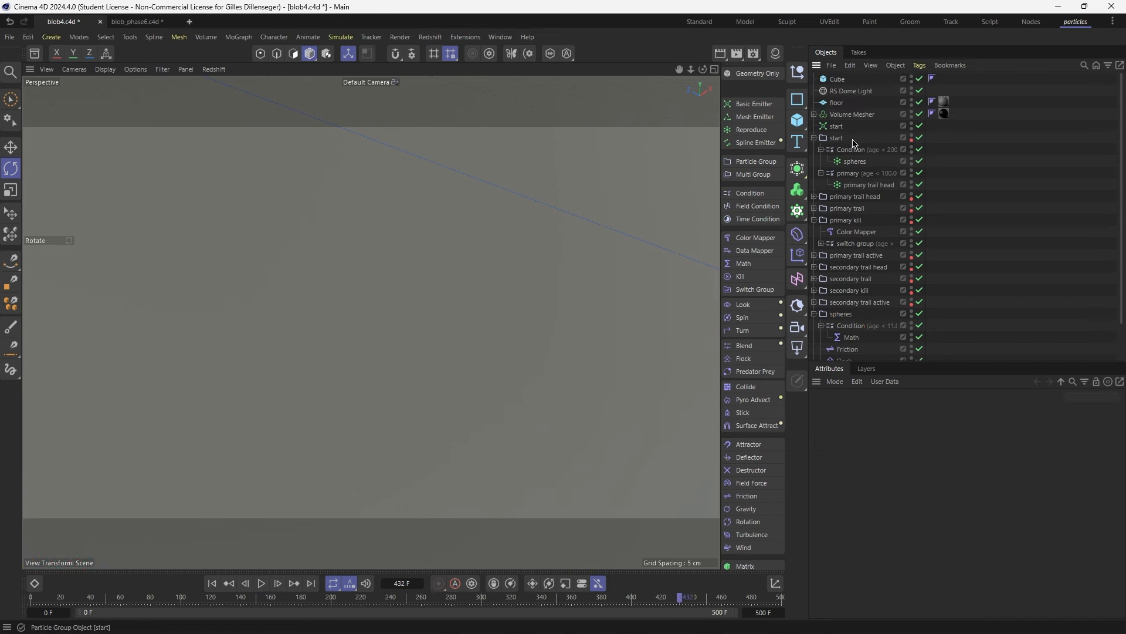
left_click(851, 150)
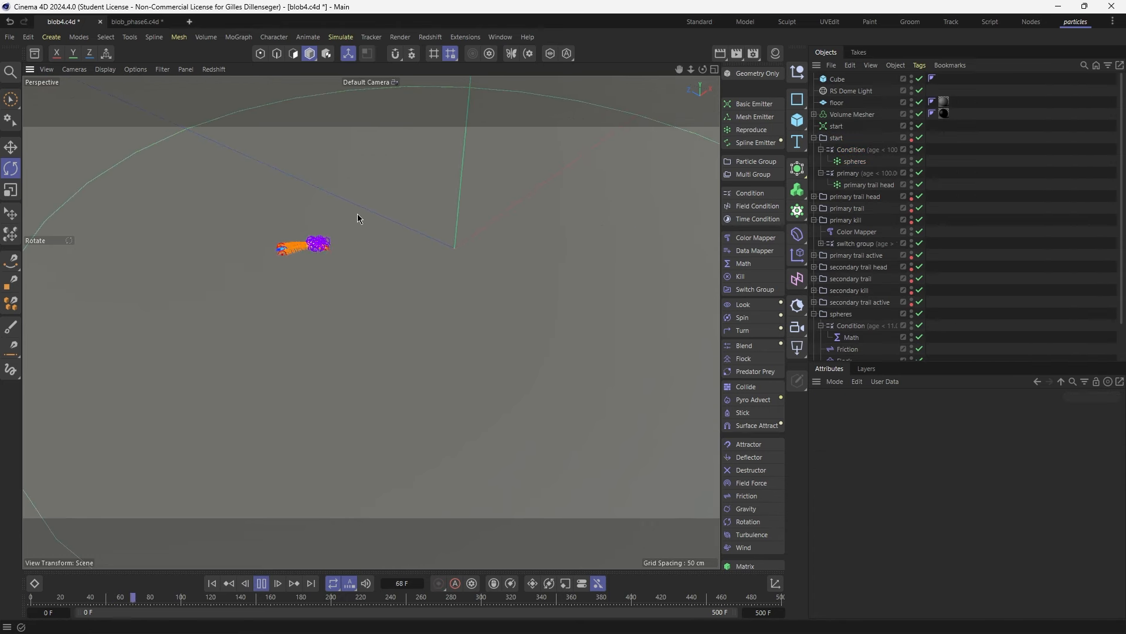
left_click_drag(276, 308, 268, 300, "alt")
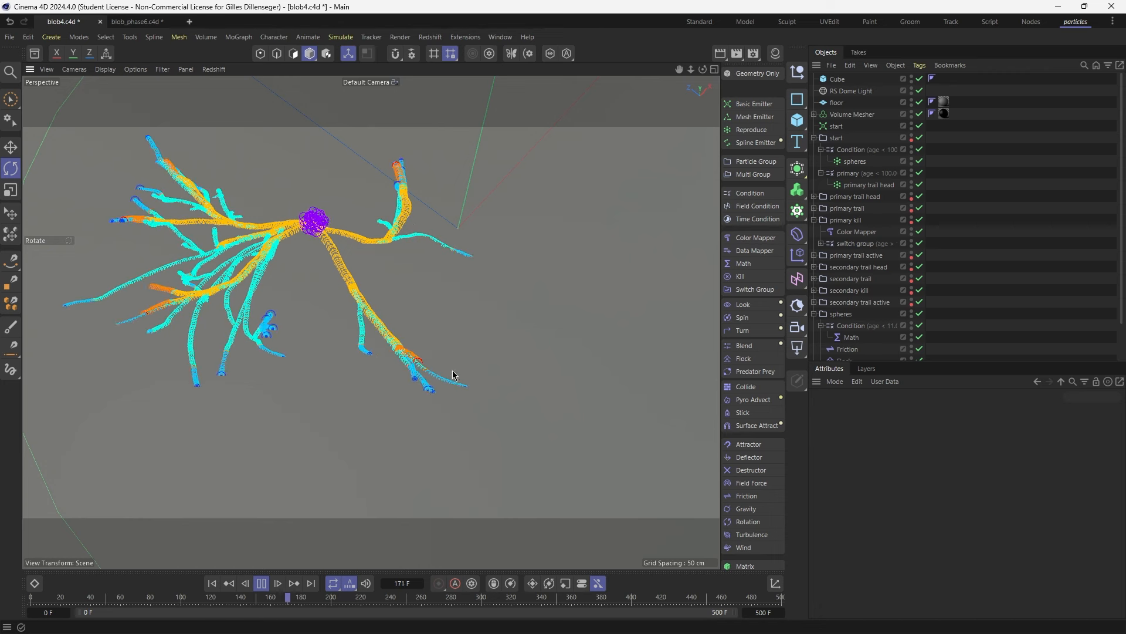
left_click(212, 583)
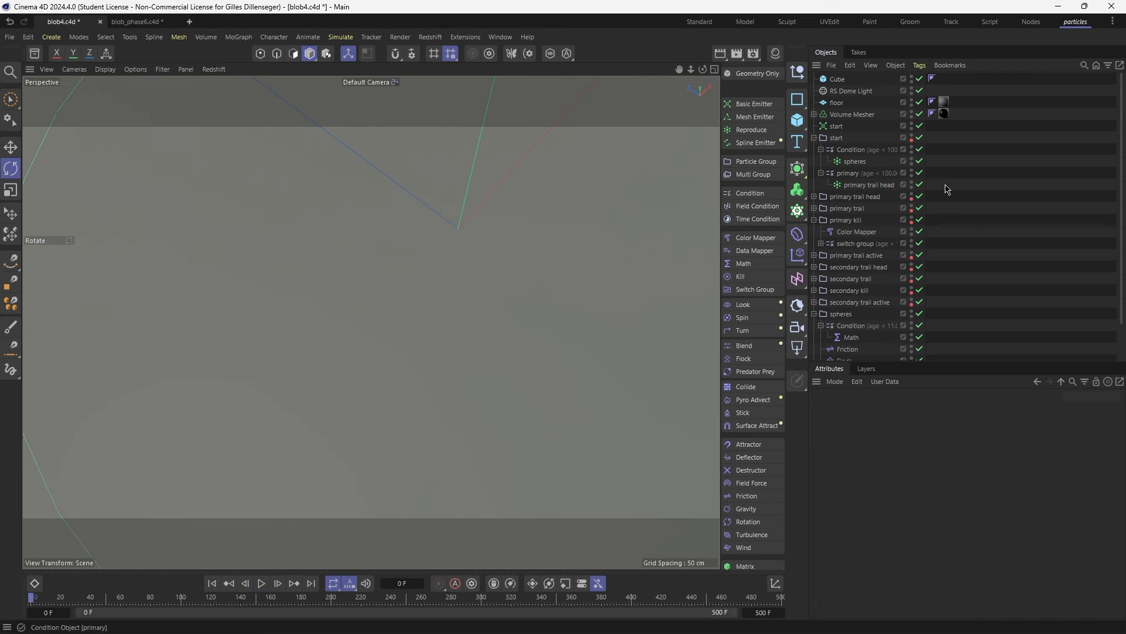
Rename the start group's first Condition as "Condition sphere" and save the project
left_click(856, 151)
double_click(843, 149)
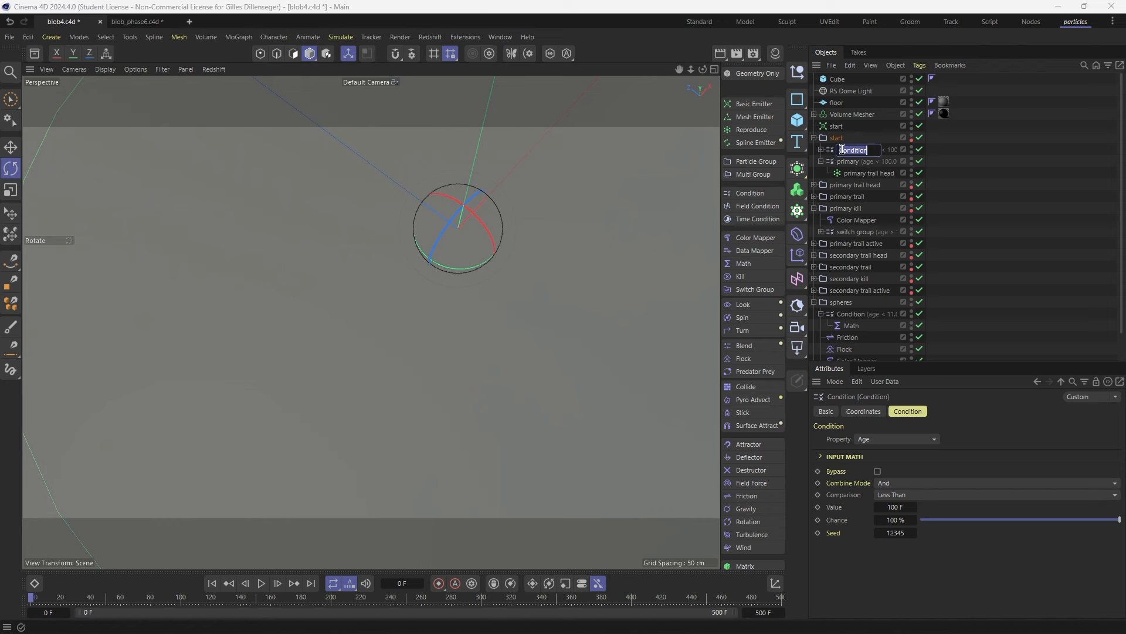
type("sphere")
key("Return")
key("ctrl+s")
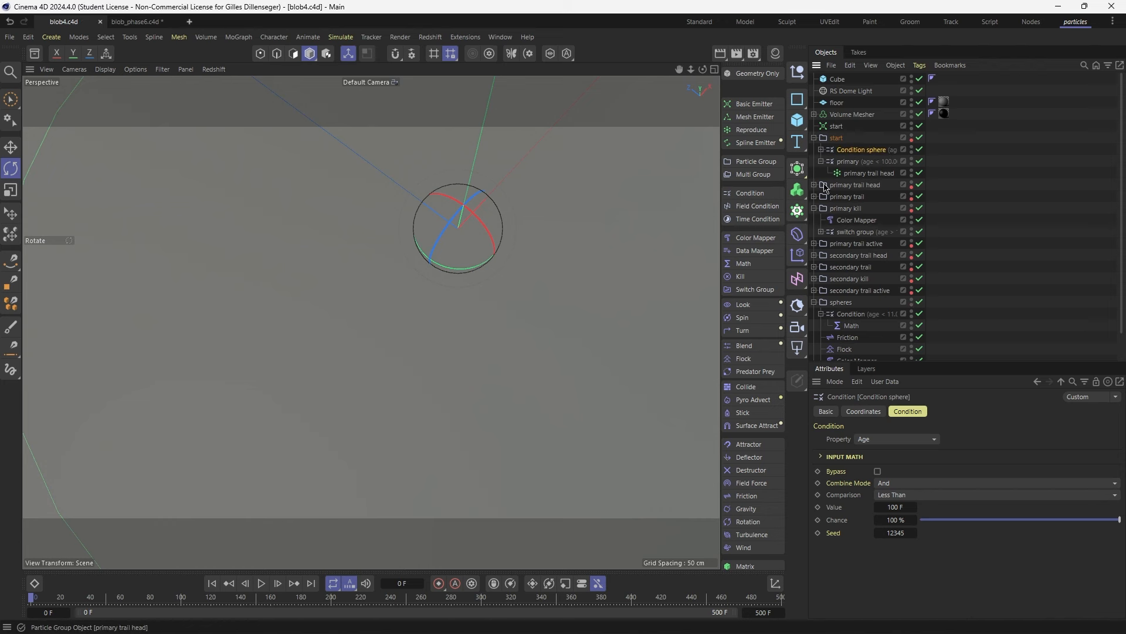
Copy Condition sphere into the primary trail head group and play the simulation to inspect the spheres along the trails
left_click(815, 185)
left_click(821, 255)
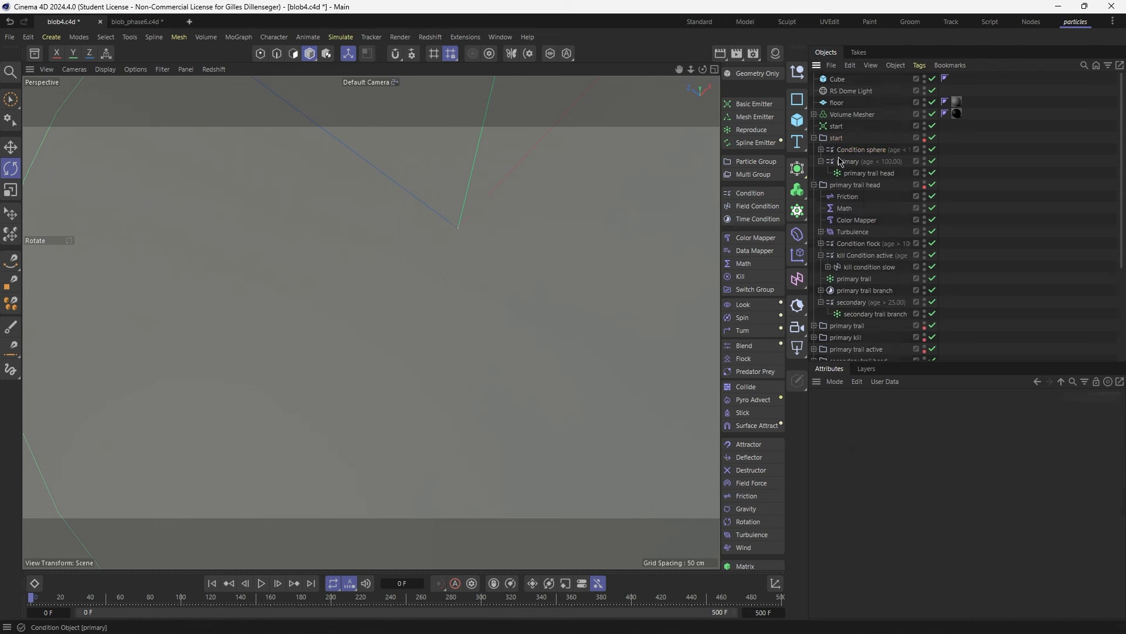
left_click_drag(846, 154, 849, 286, "ctrl")
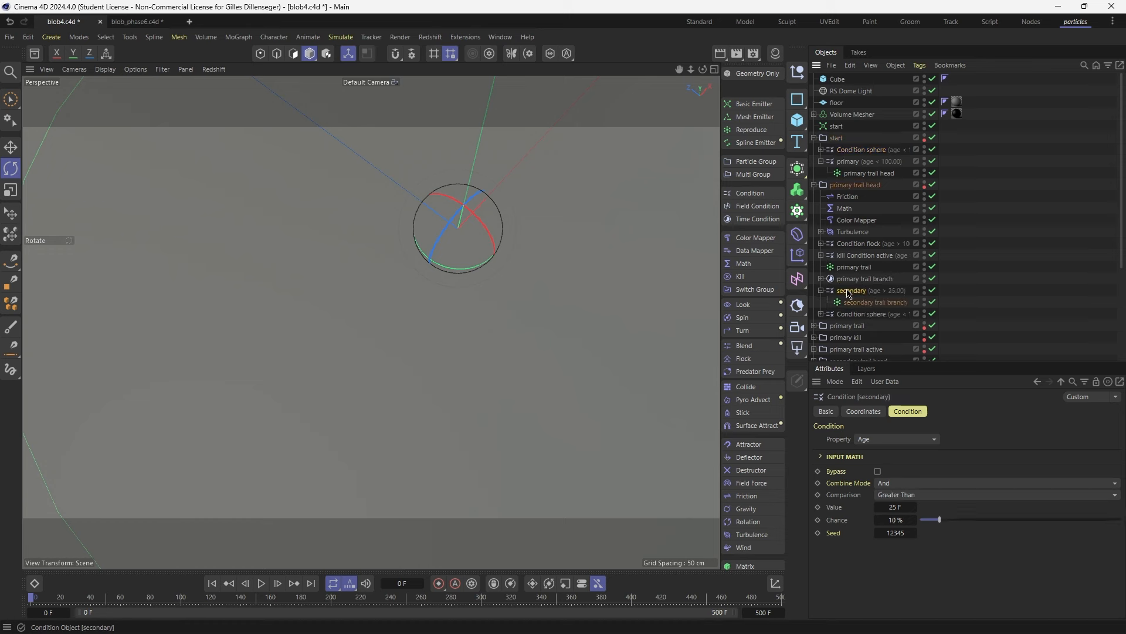
left_click(820, 290)
left_click(848, 306)
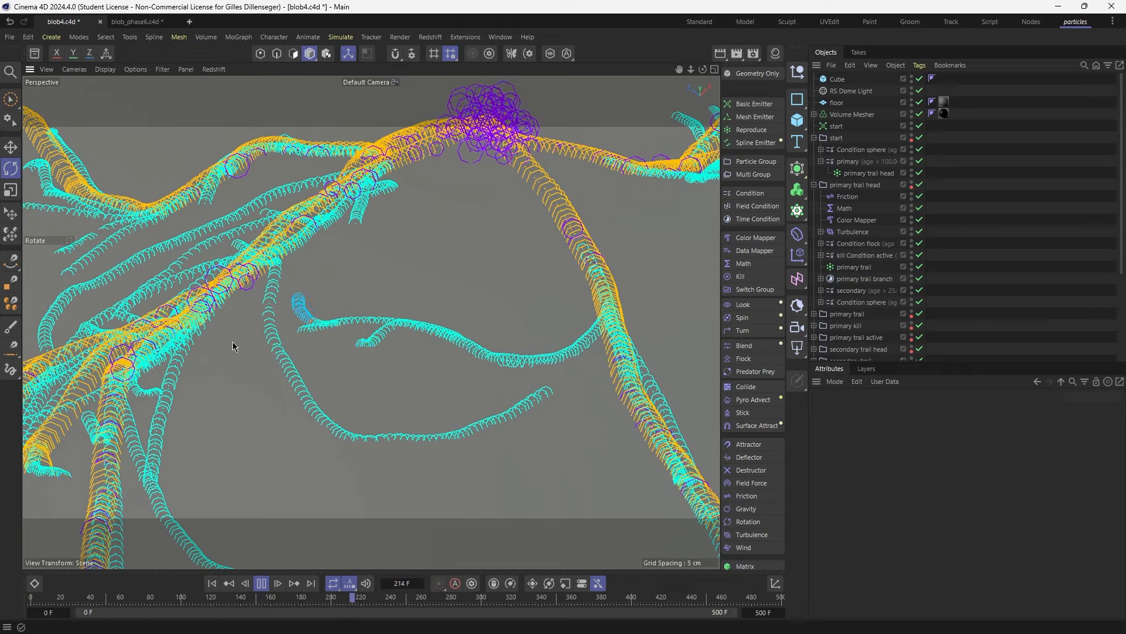
middle_click_drag(232, 341, 342, 334, "alt")
left_click_drag(252, 338, 170, 364, "alt")
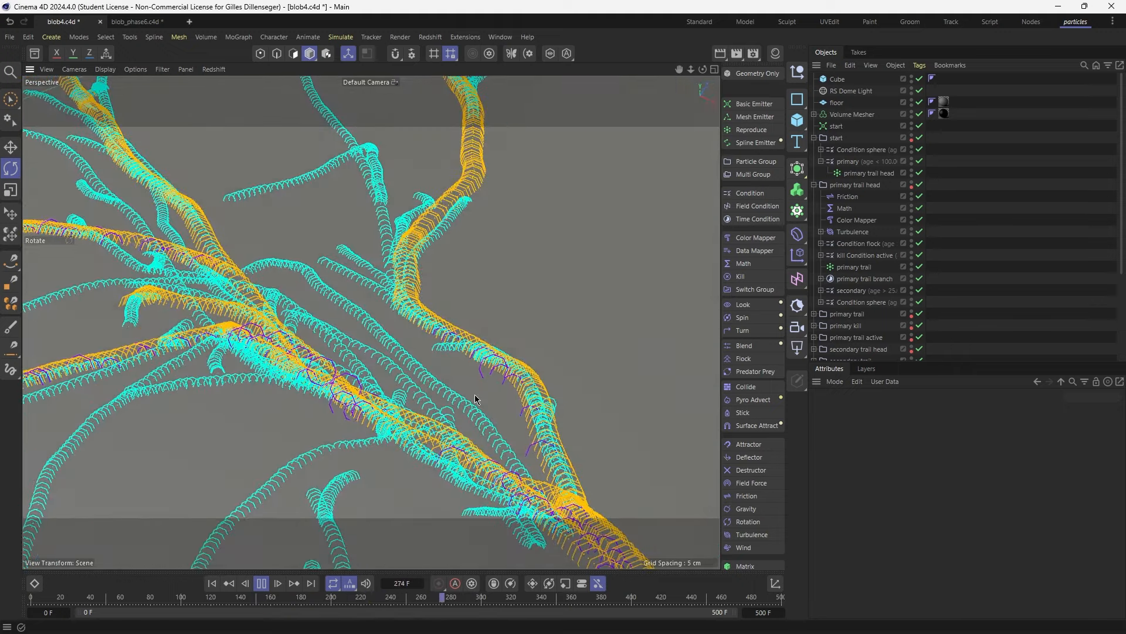
scroll(302, 390, "up", 6)
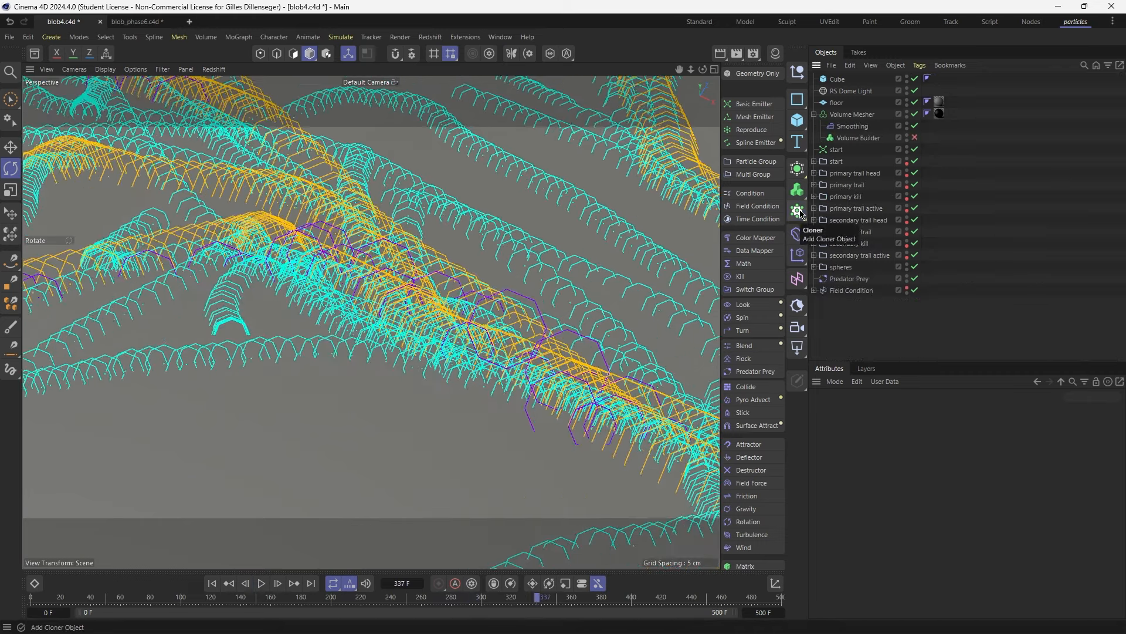
Add a Cloner with a child Sphere of Type Icosahedron and 16 Segments
left_click(801, 212)
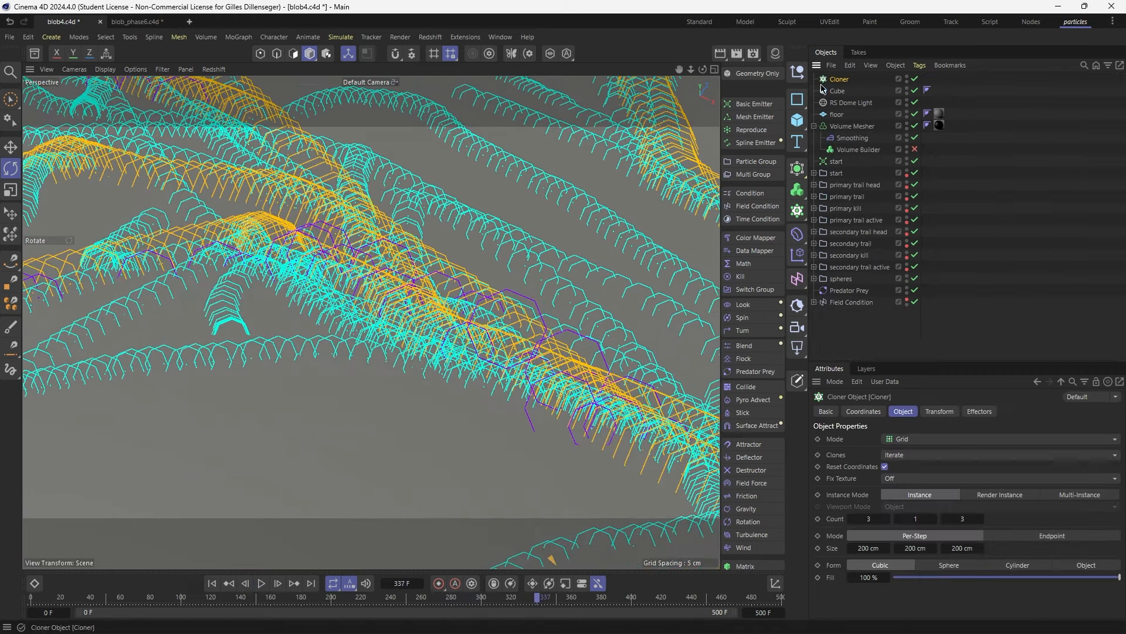
left_click(798, 121)
left_click(913, 182, "shift")
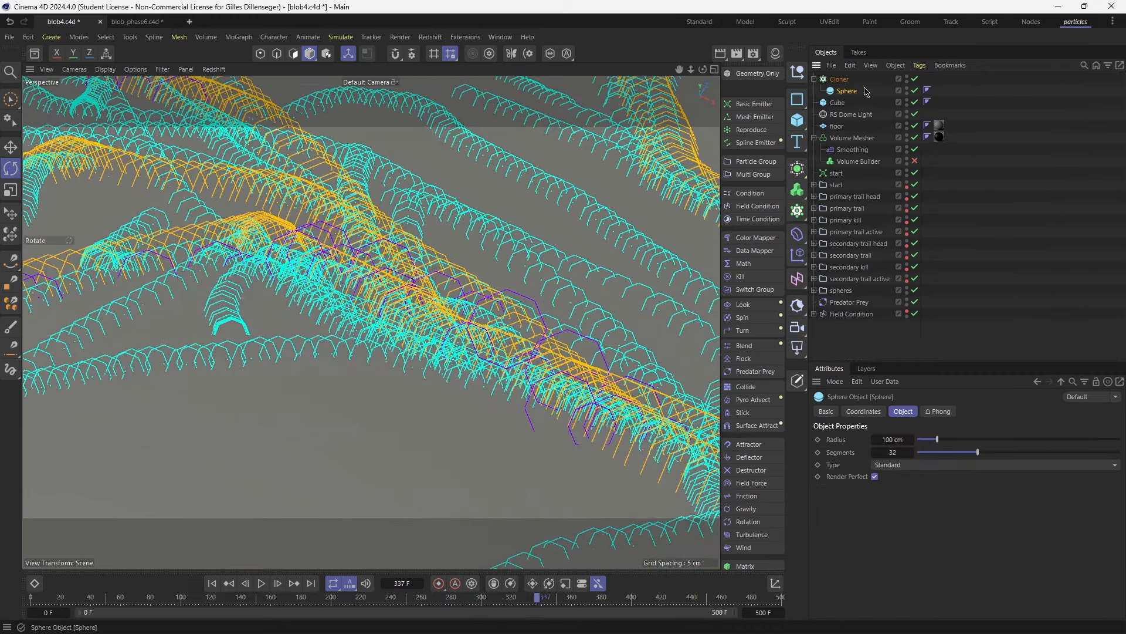
left_click(901, 465)
left_click(934, 555)
left_click(901, 456)
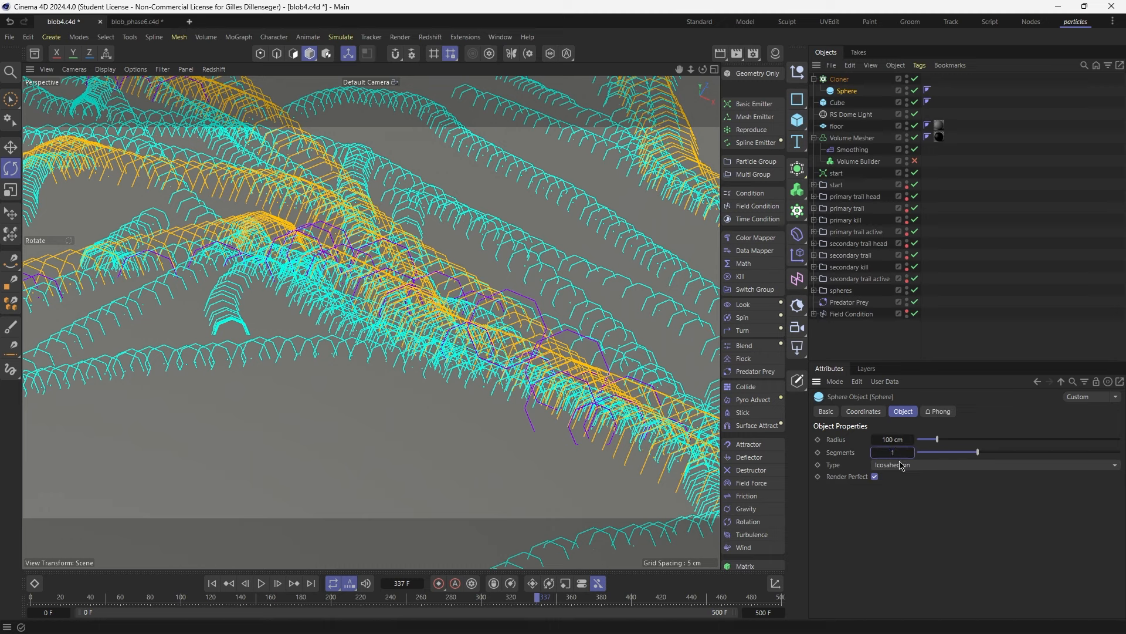
key("Return")
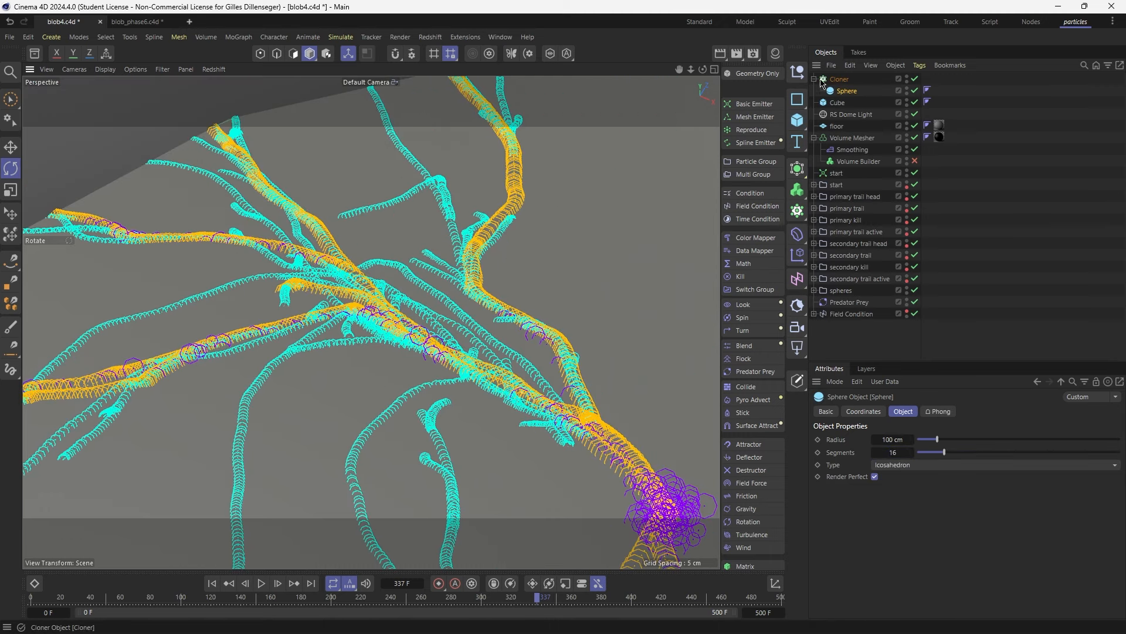
Set the Cloner's Mode to Object and assign the spheres particle group as its Object
left_click(839, 78)
left_click(901, 442)
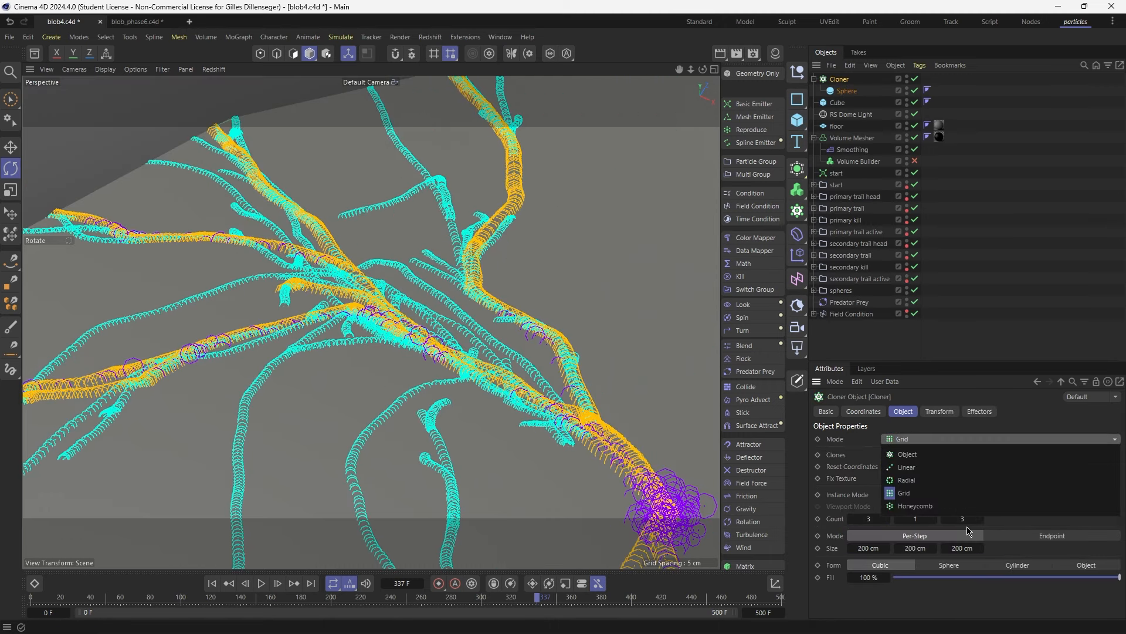
left_click(952, 455)
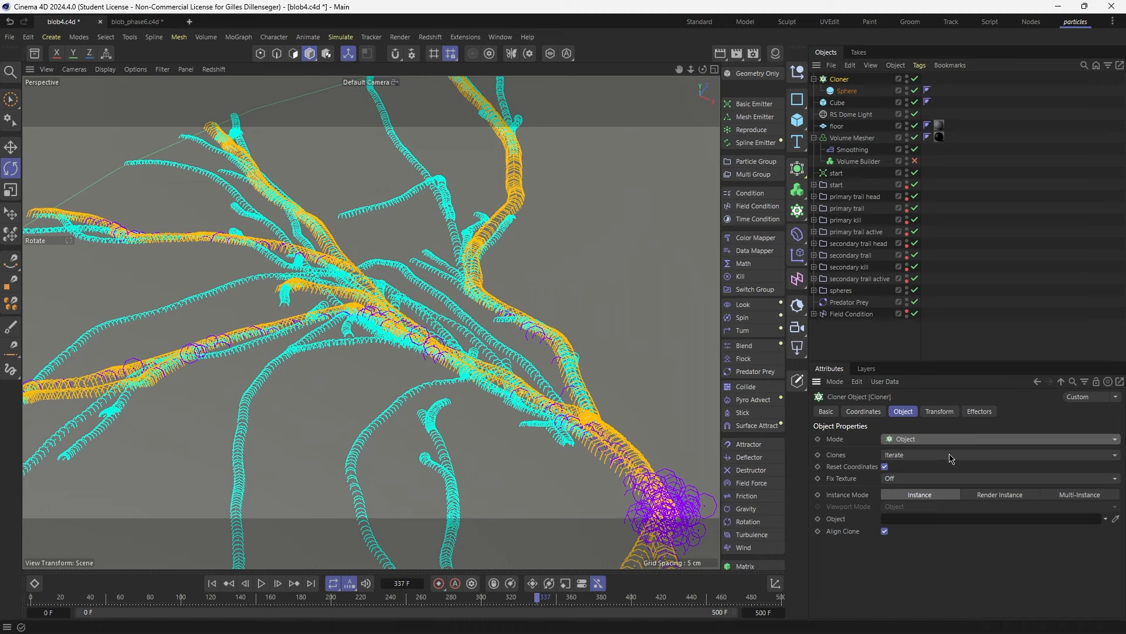
key("h")
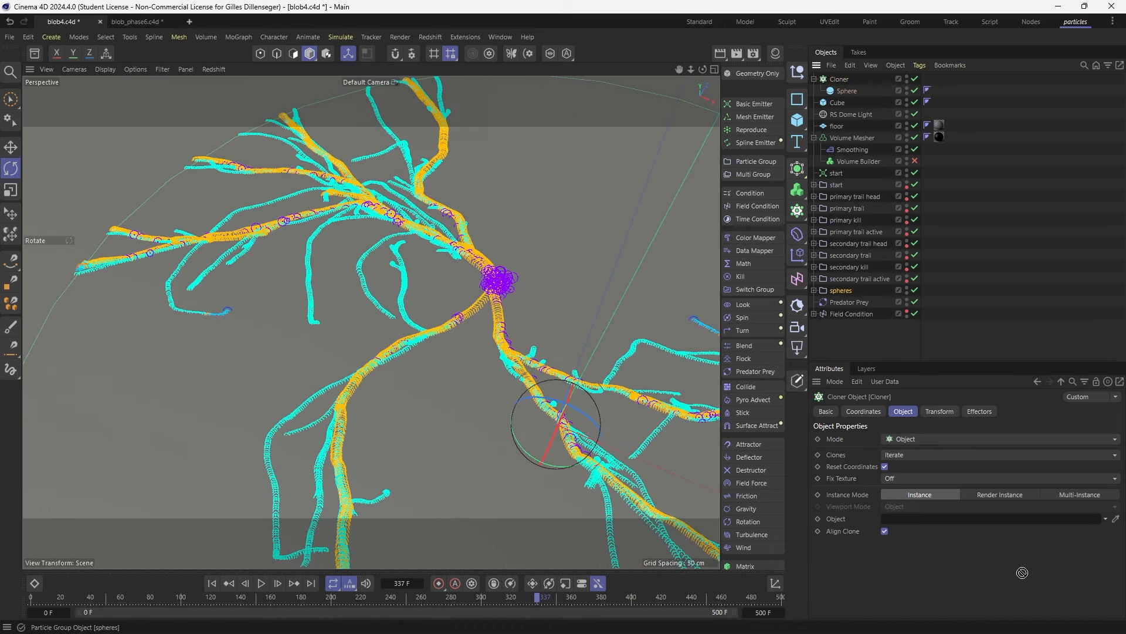
left_click_drag(940, 565, 1124, 543)
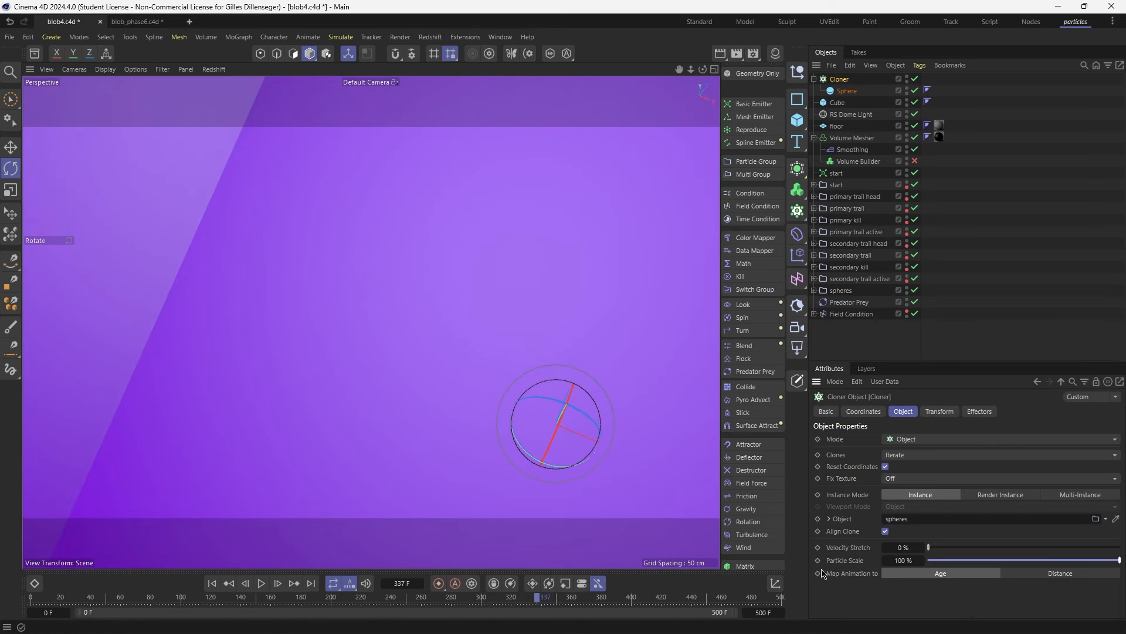
Set the Radius of the Sphere inside the Cloner to 1 cm and inspect the cloned spheres at the start cluster
left_click(847, 92)
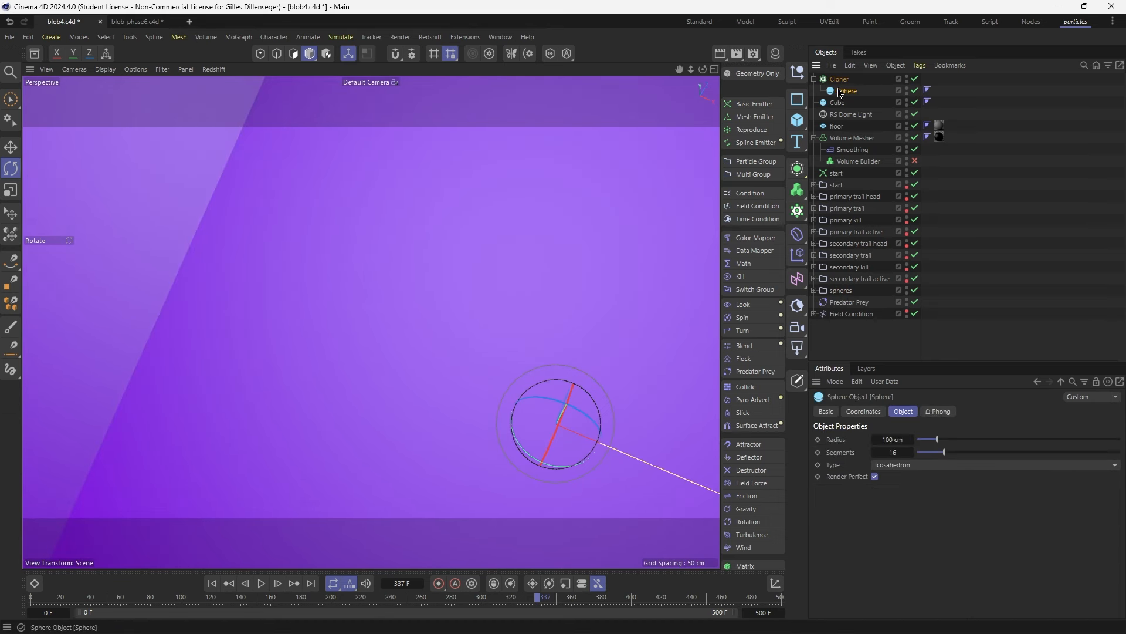
left_click(887, 448)
type("1")
key("Return")
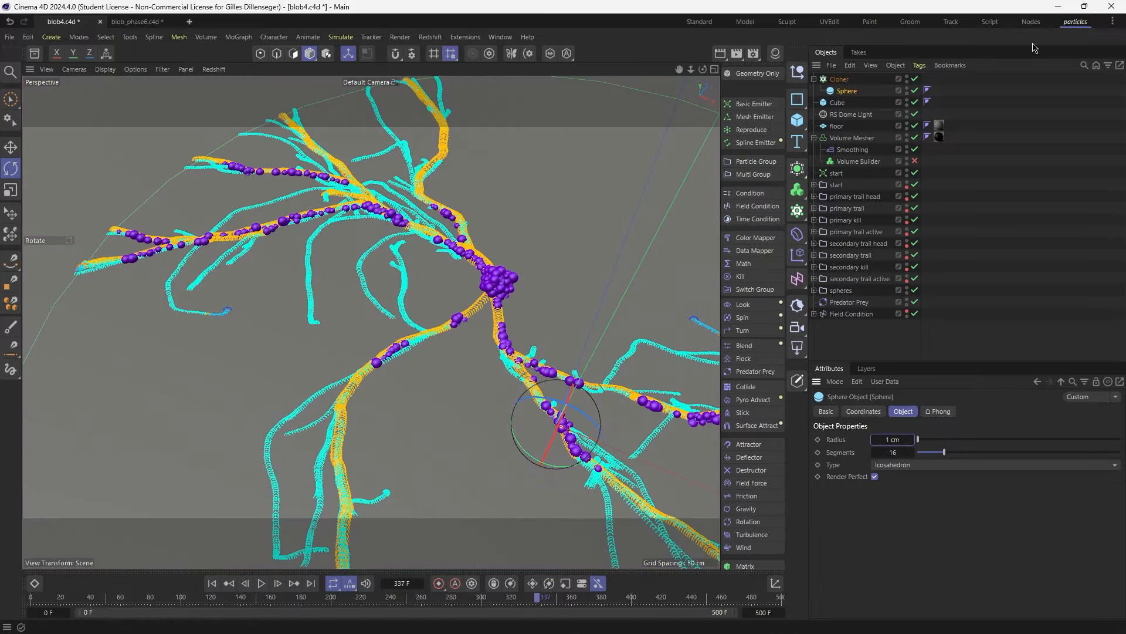
scroll(614, 266, "up", 8)
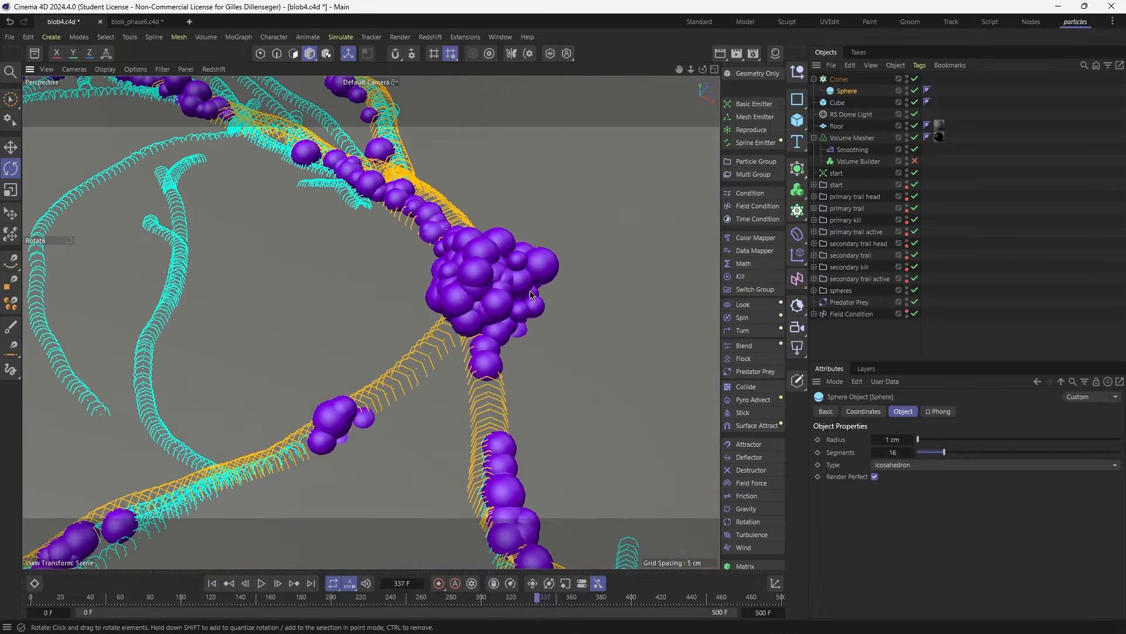
left_click_drag(684, 277, 528, 229, "alt")
right_click_drag(537, 270, 371, 320, "alt")
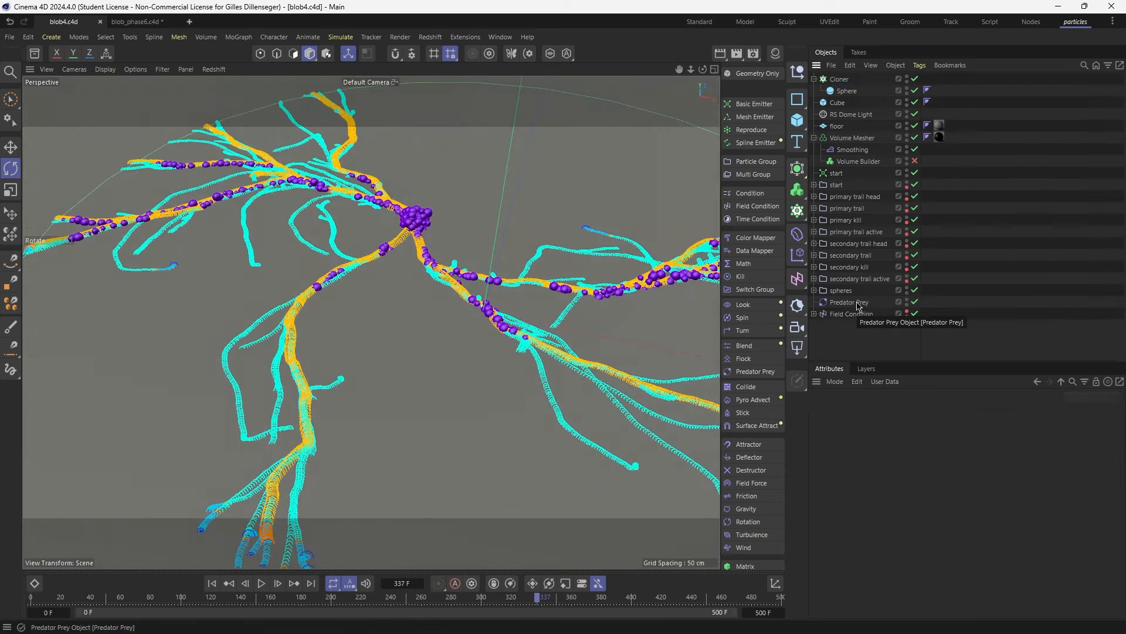
Add the Cloner to the Volume Builder's object list in Union mode and enable the Volume Builder
left_click(859, 161)
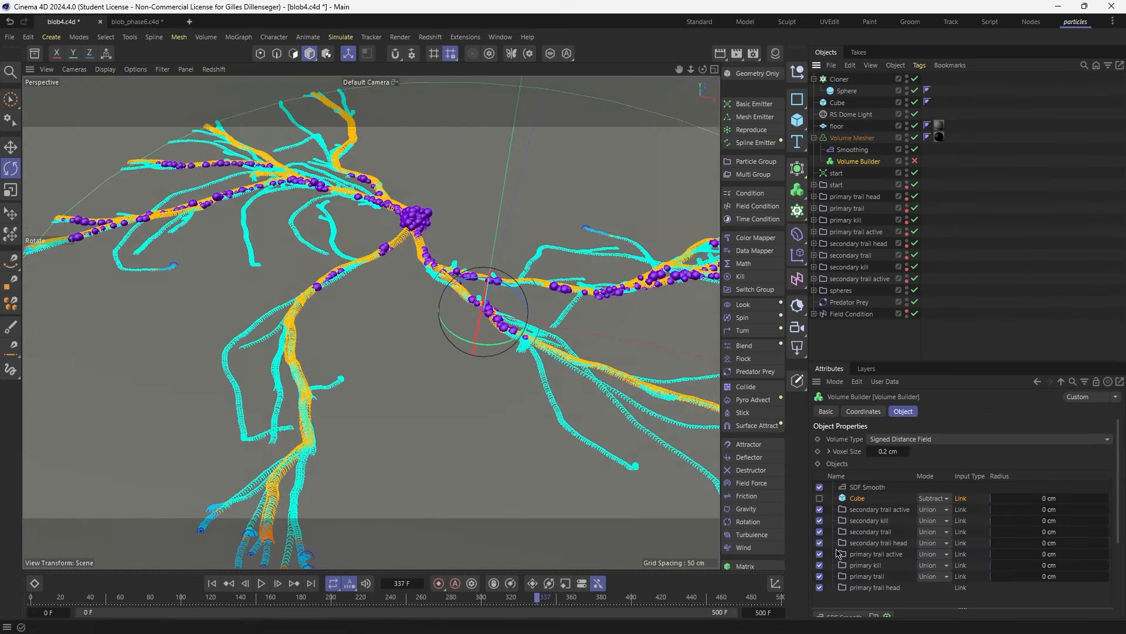
left_click_drag(836, 79, 968, 108)
left_click_drag(860, 478, 861, 507)
left_click(916, 161)
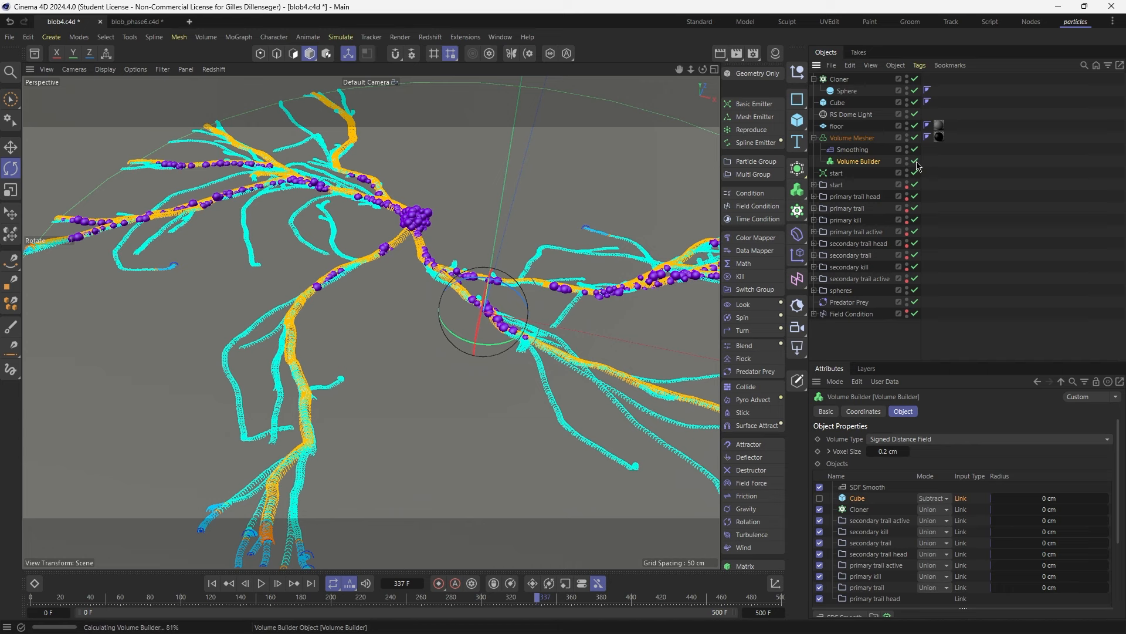
Show geometry only in the viewport, hide the Cloner from rendering, and examine the merged mesh around the sphere clusters
left_click(780, 72)
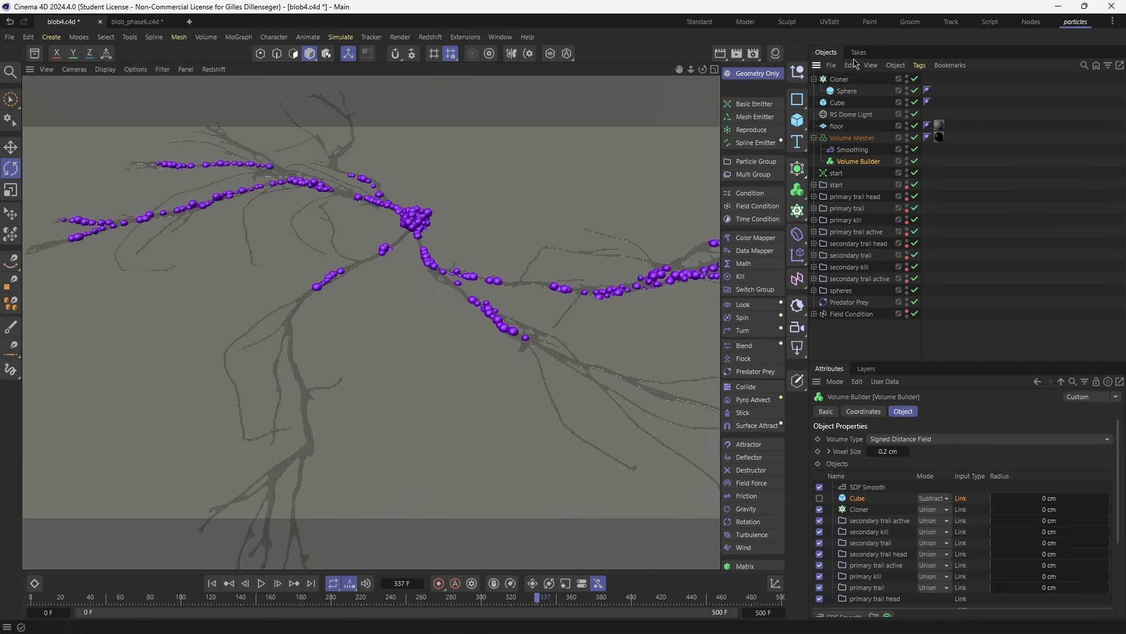
left_click(907, 79)
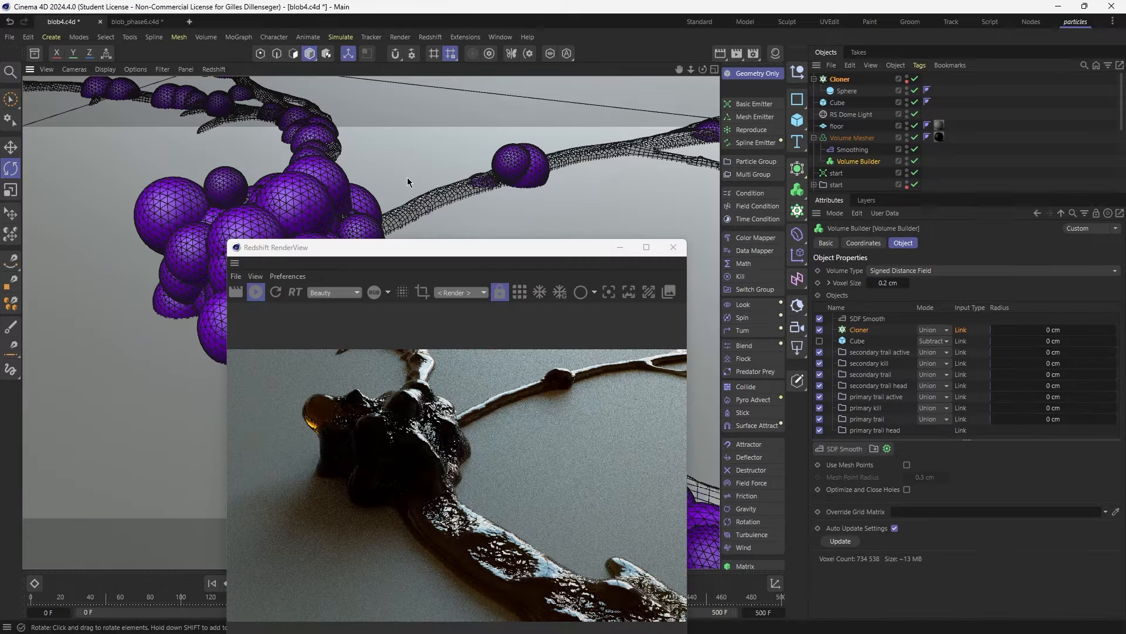
left_click_drag(408, 182, 377, 181, "alt")
right_click_drag(377, 182, 335, 182, "alt")
left_click_drag(335, 181, 375, 179, "alt")
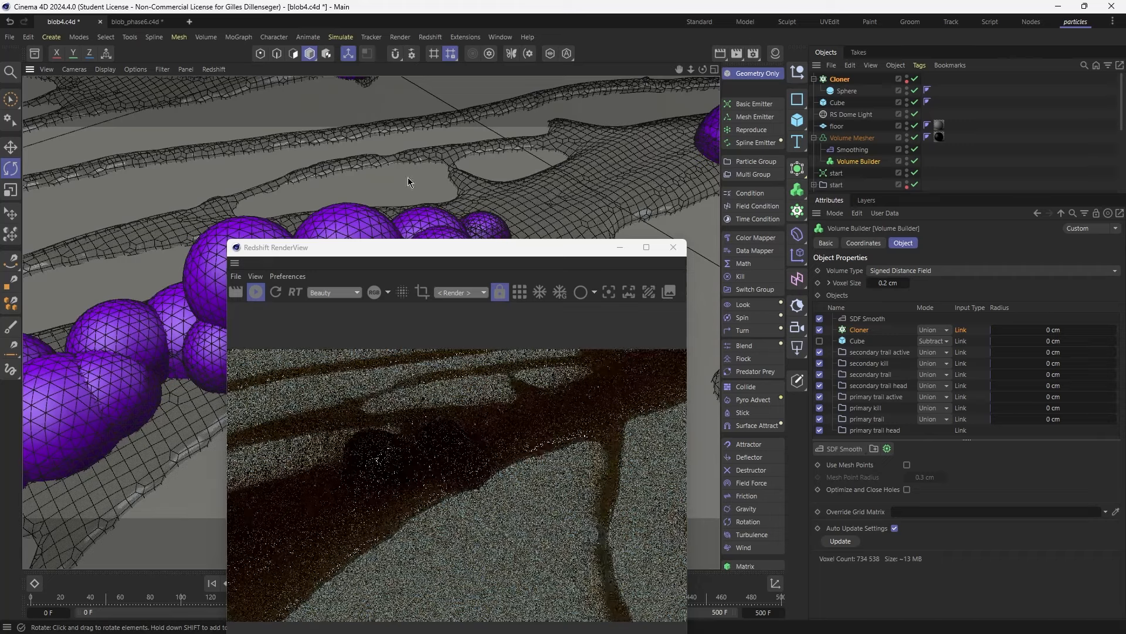
middle_click_drag(410, 179, 649, 146, "alt")
Set the Volume Builder's Voxel Size to 0.05 cm
scroll(648, 159, "down", 6)
left_click(882, 282)
type("0.05")
key("Return")
left_click(603, 365)
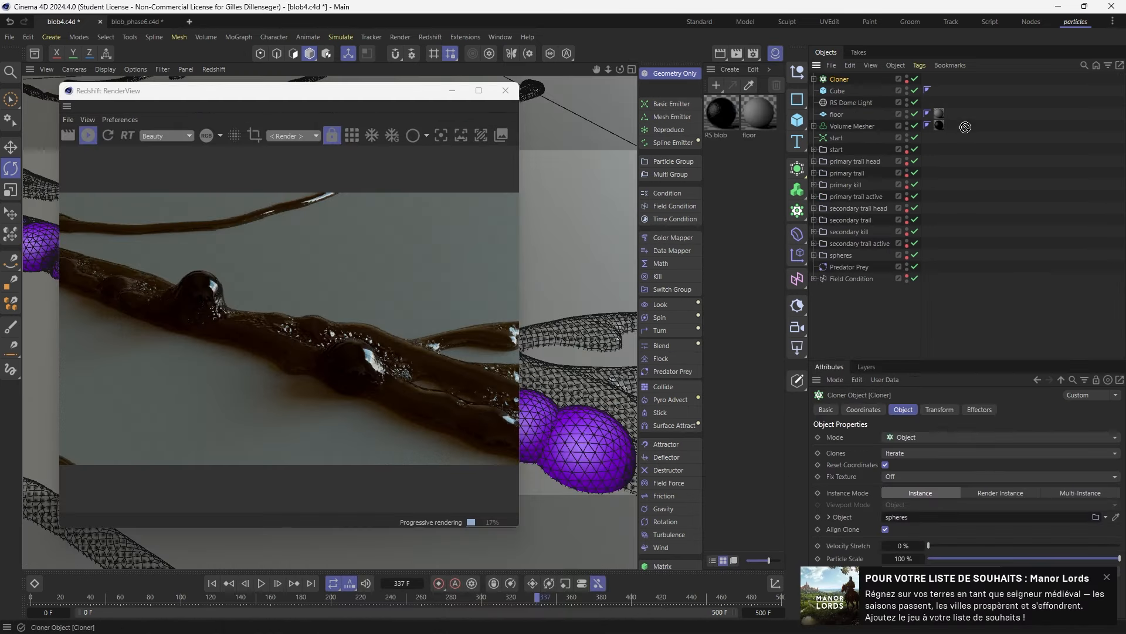
Move the Cloner directly below the spheres particle group and rename it "spheres"
left_click_drag(836, 261, 837, 261)
double_click(833, 256)
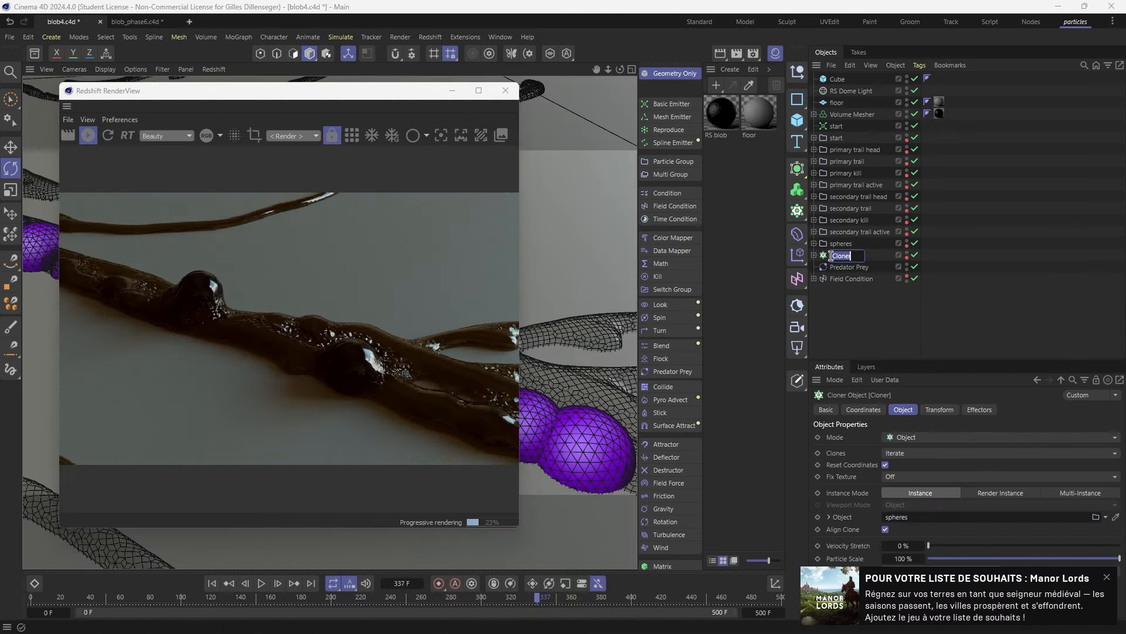
type("spheres")
key("Return")
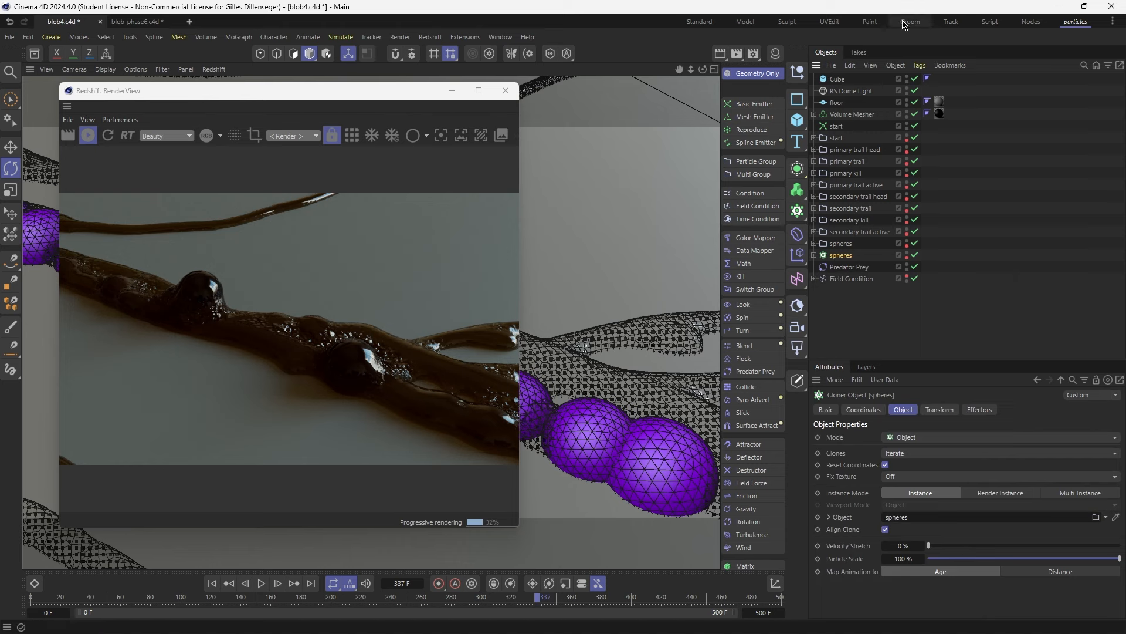
Create an Instance of the spheres Cloner below it and add a Plain effector as the Instance's child
left_click(797, 186)
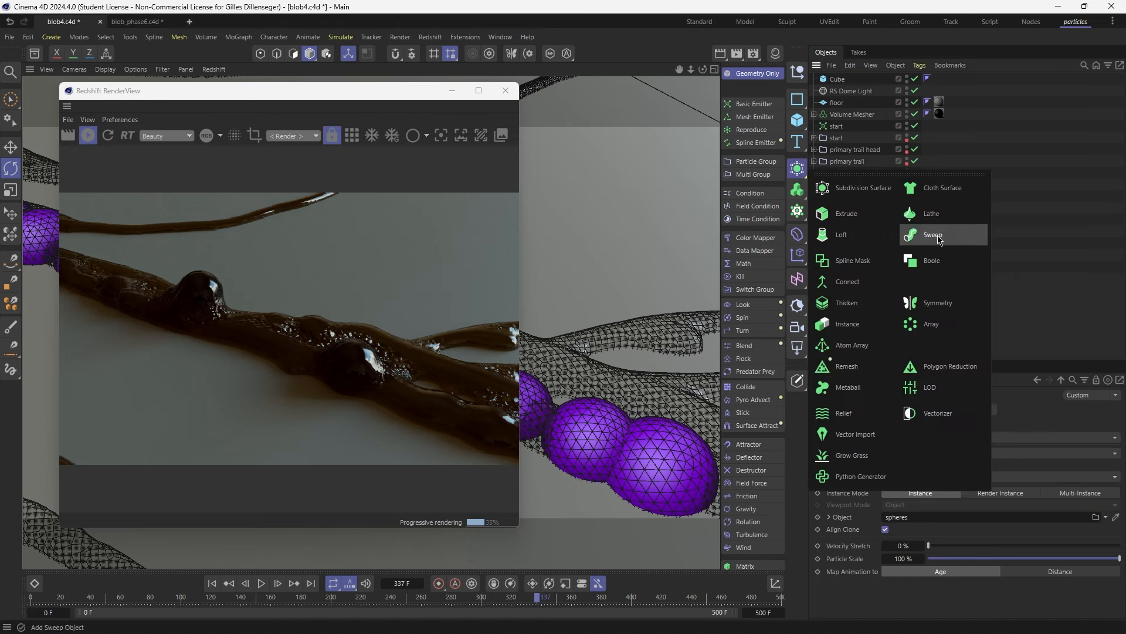
left_click(844, 327)
left_click_drag(924, 324, 847, 273)
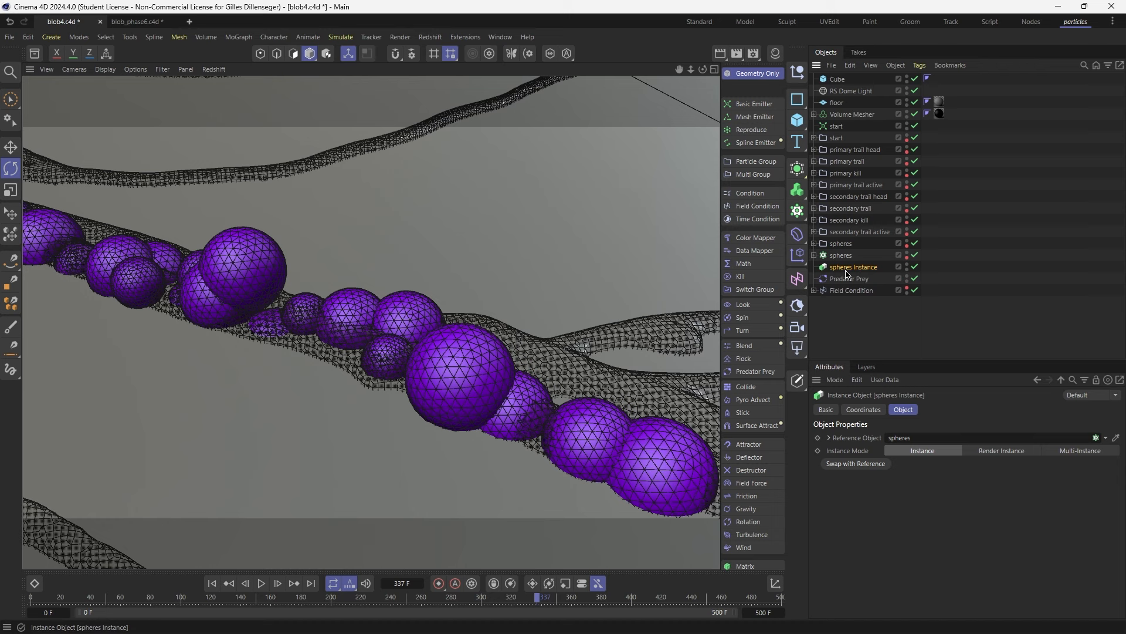
left_click(798, 257, "shift")
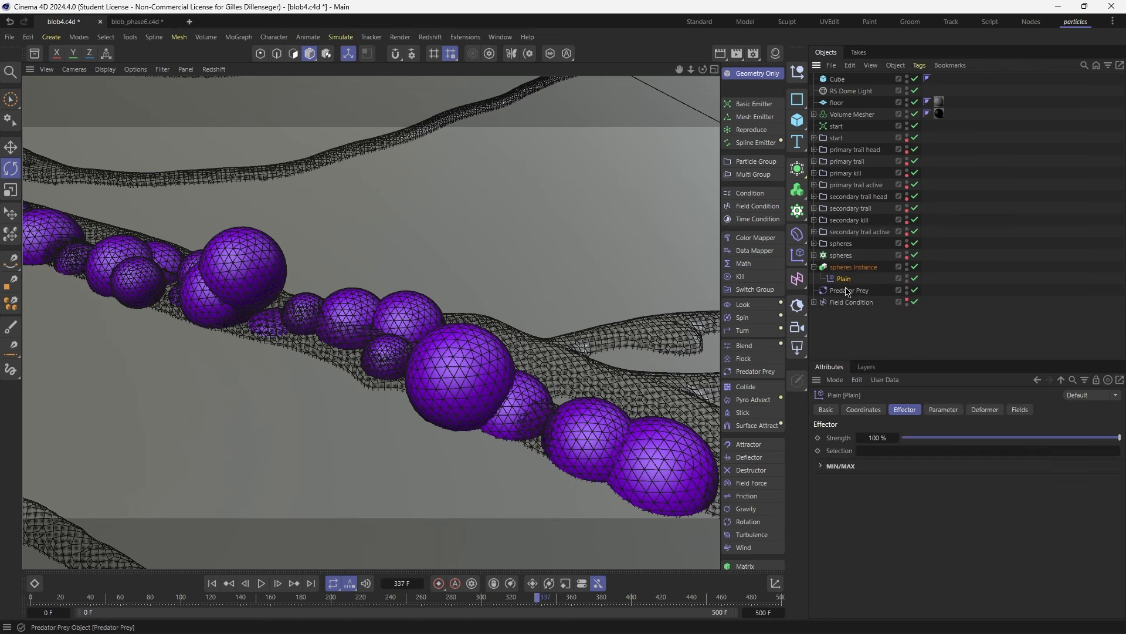
left_click(946, 411)
Group the spheres Cloner into a null named "sphere" and hide the null
left_click(841, 256)
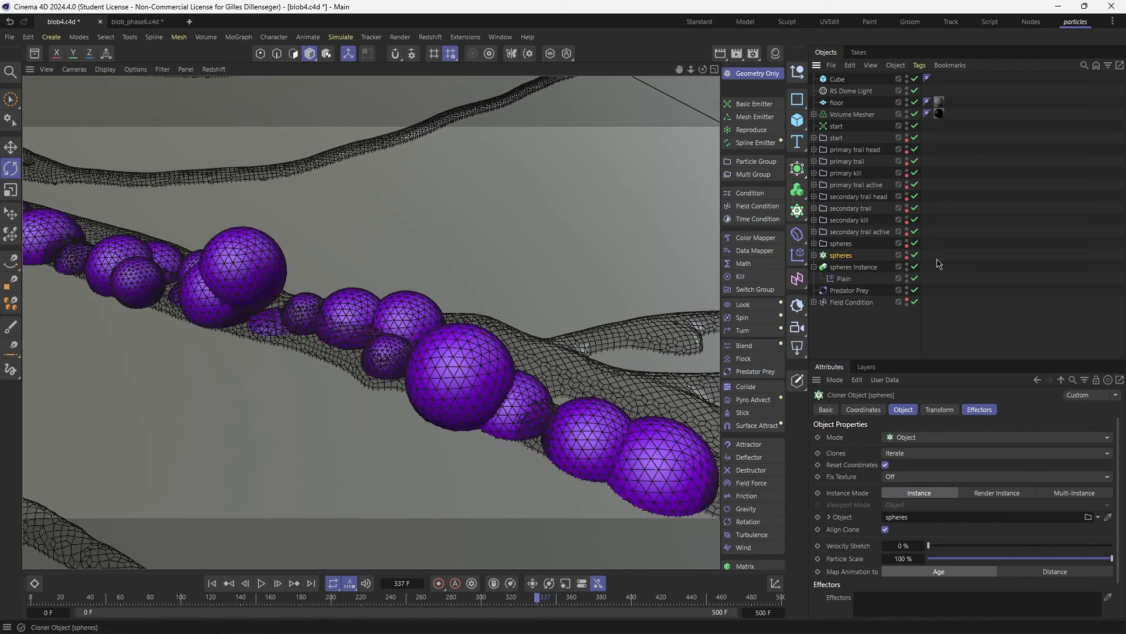
key("alt+g")
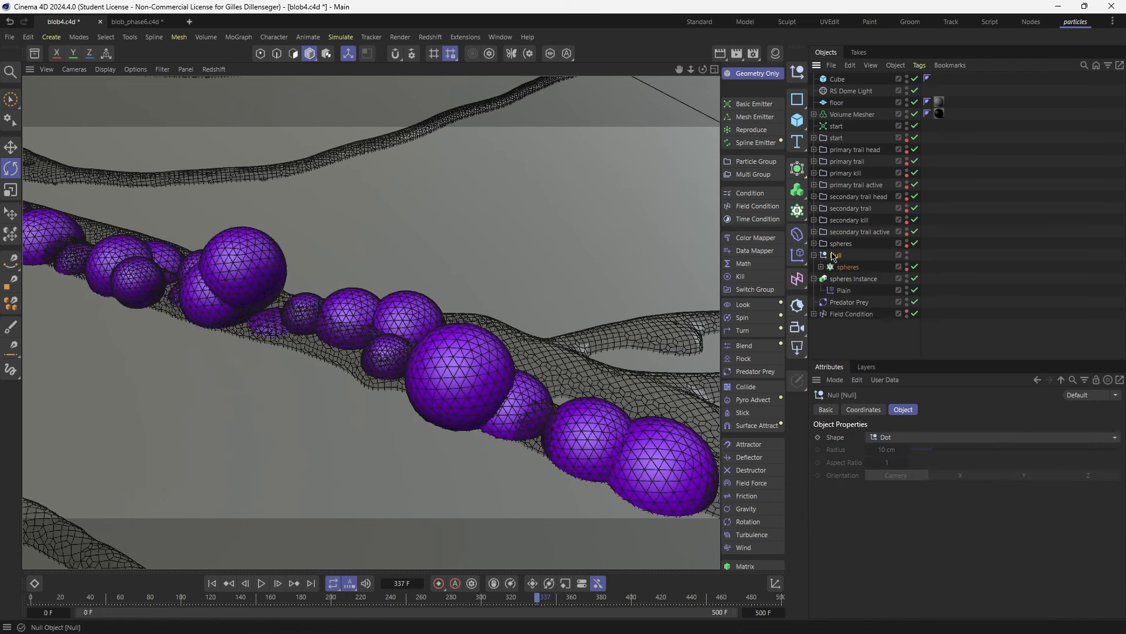
double_click(837, 256)
type("sphere")
key("Return")
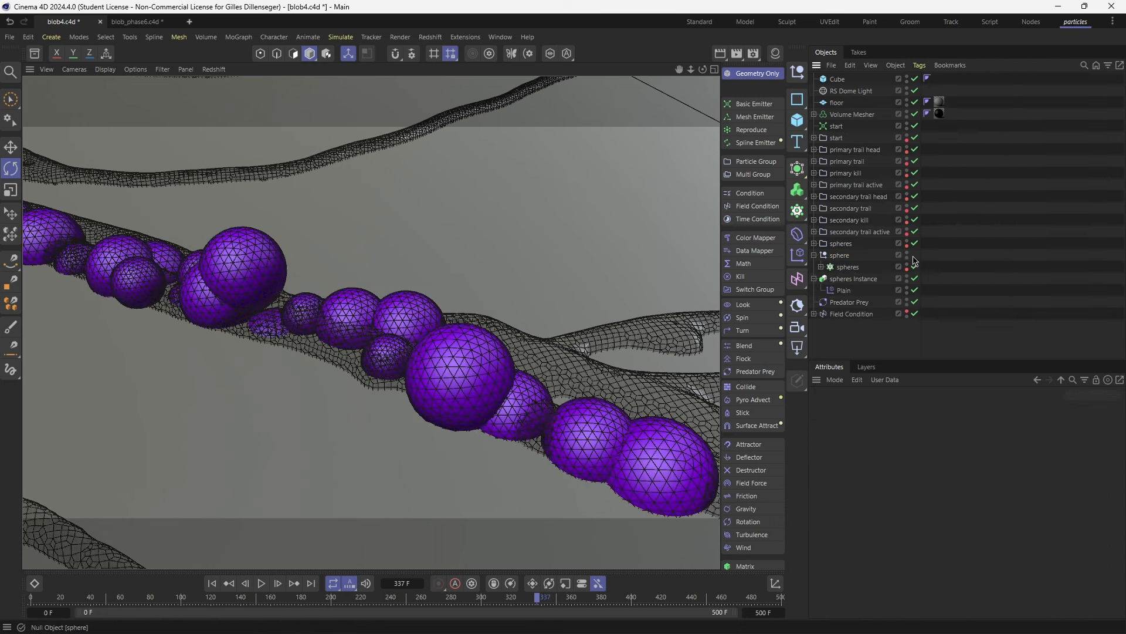
left_click(815, 255)
Disable Position on the Plain effector and enable Scale with Uniform Scale
left_click(843, 278)
left_click(903, 516)
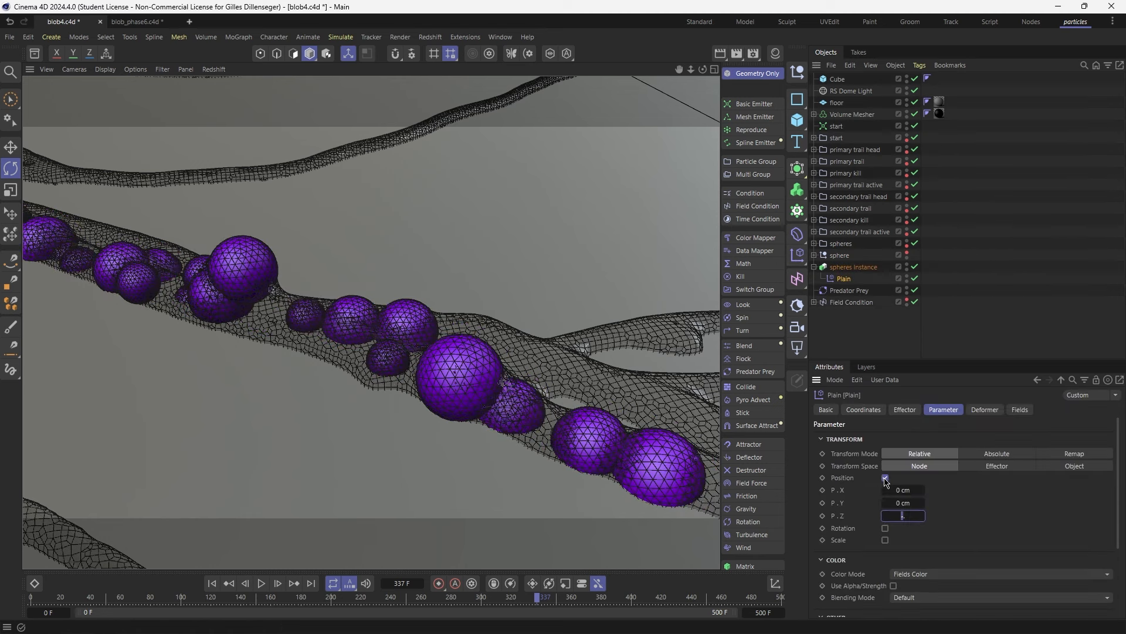
left_click(886, 478)
left_click(885, 502)
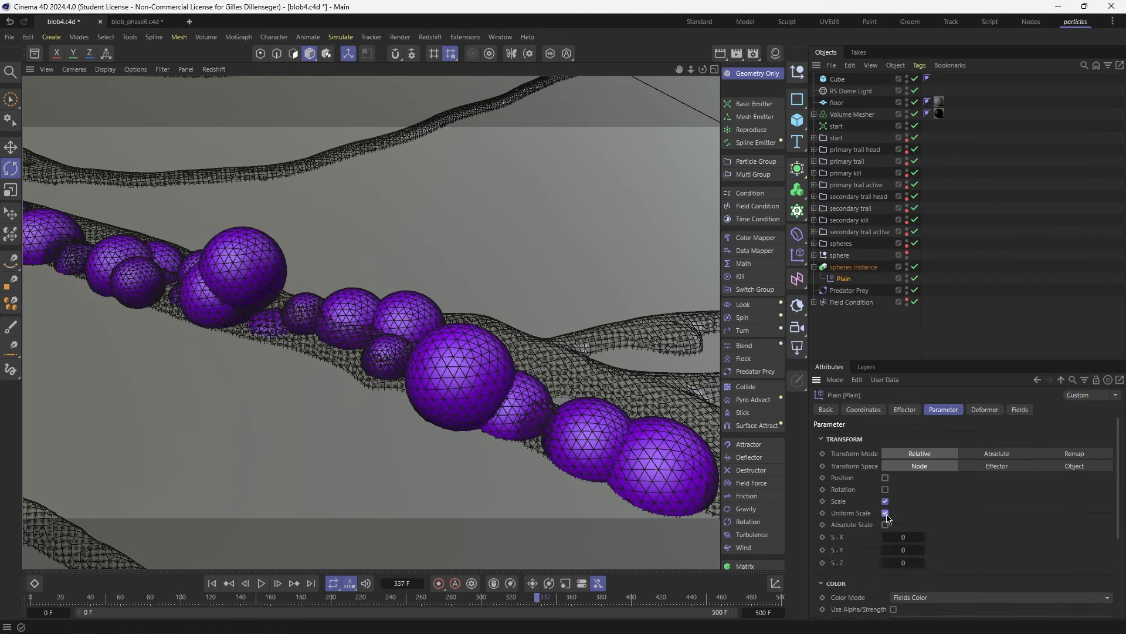
left_click(911, 537)
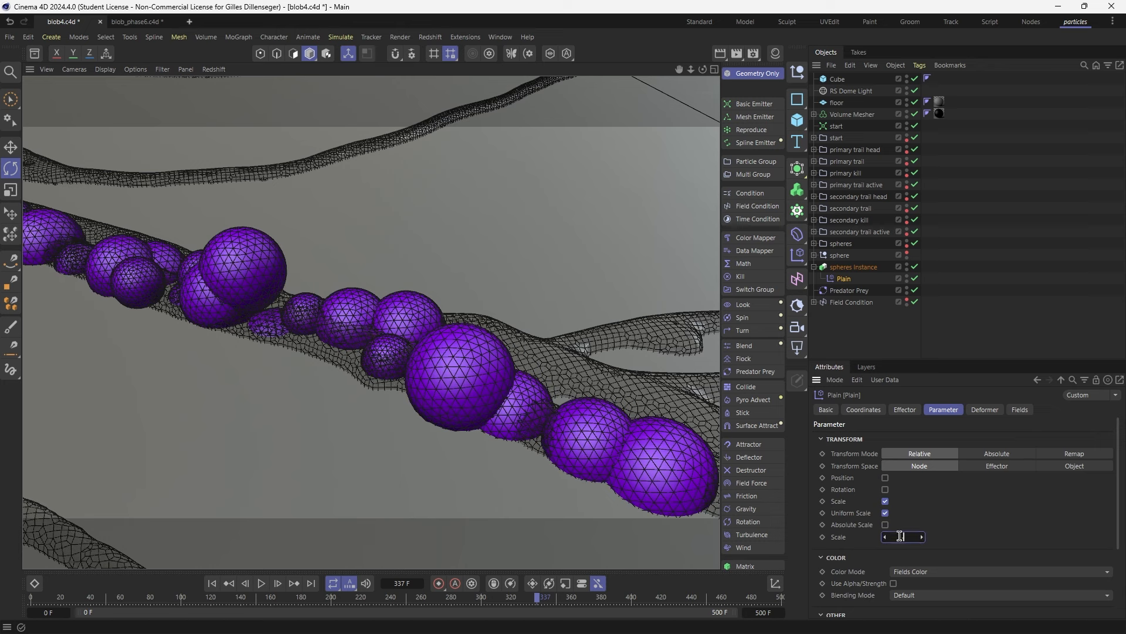
Set the Plain effector's Deformation to Object and its uniform Scale to -0.5
left_click(985, 410)
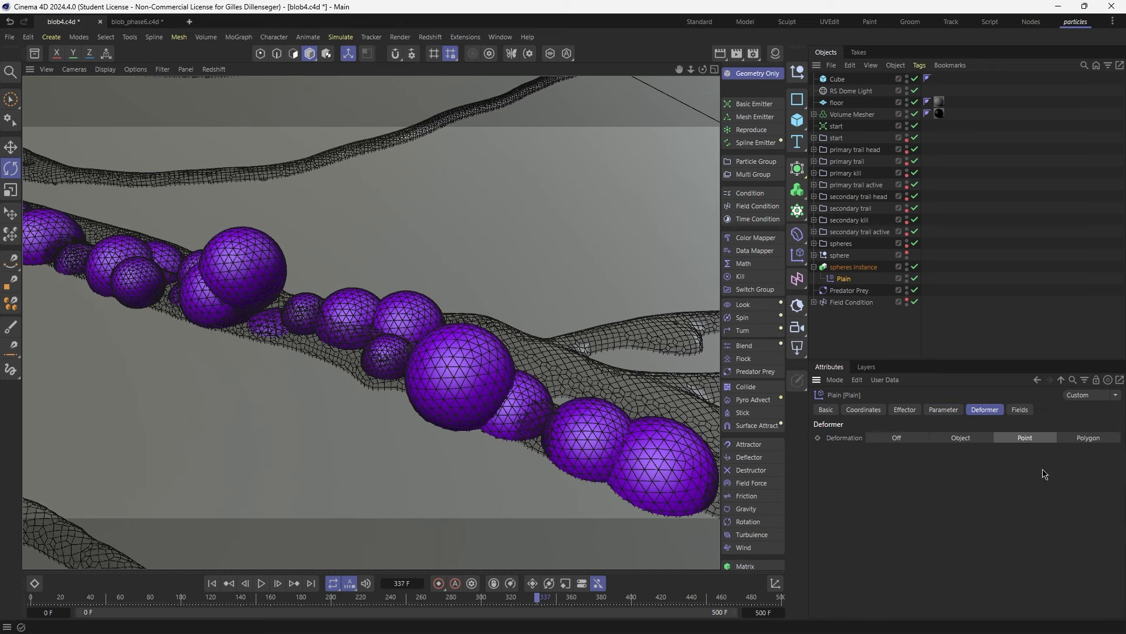
left_click(962, 438)
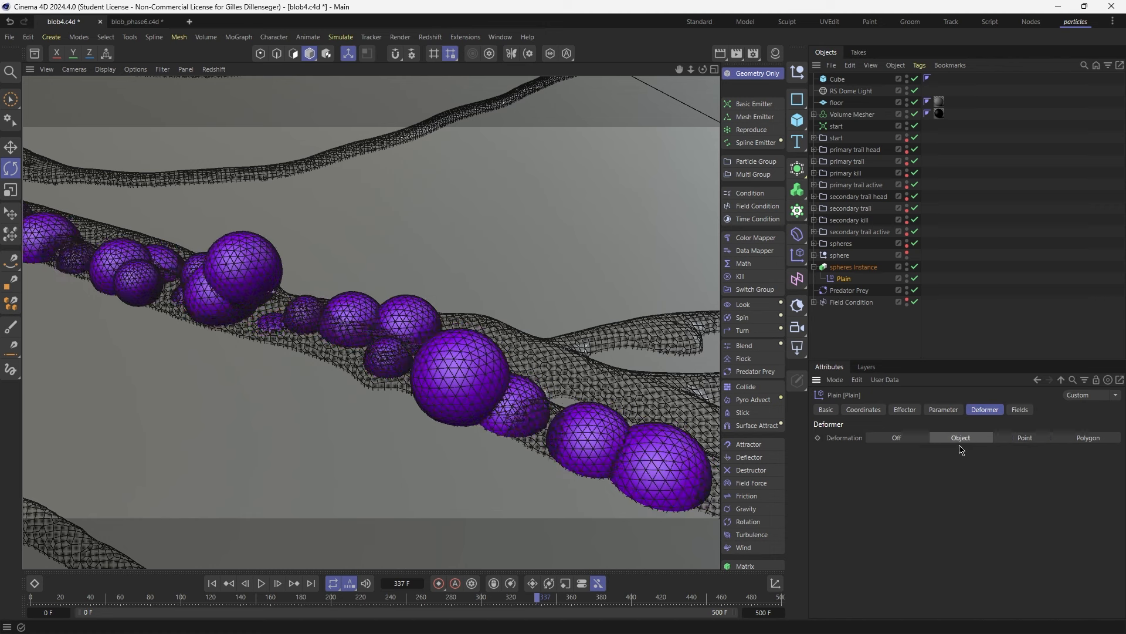
left_click(944, 410)
left_click(908, 537)
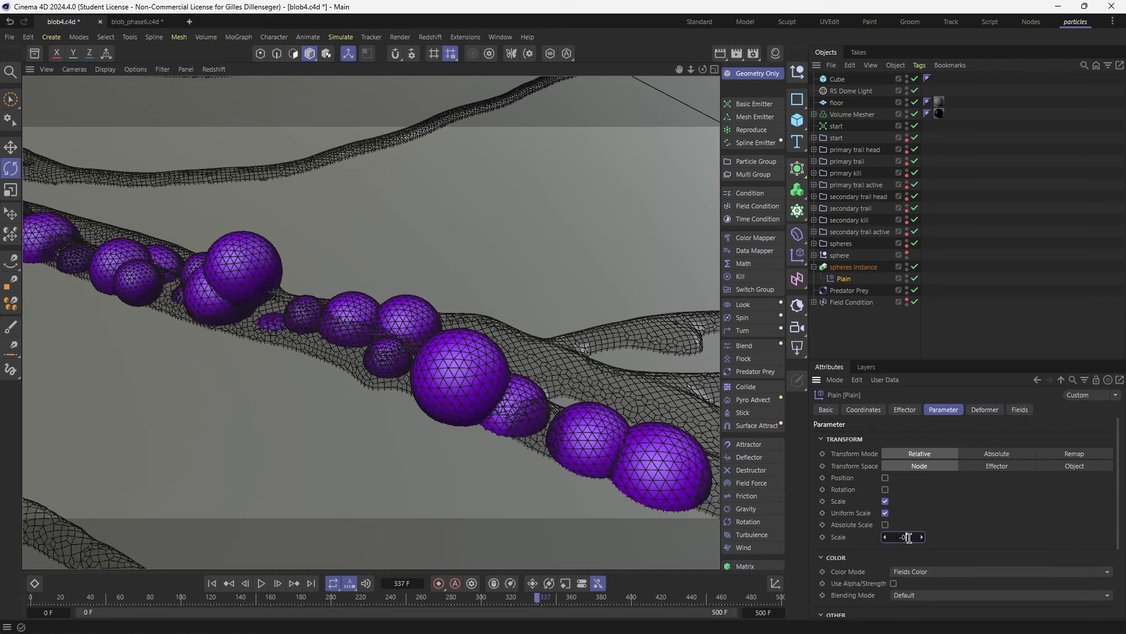
key("Return")
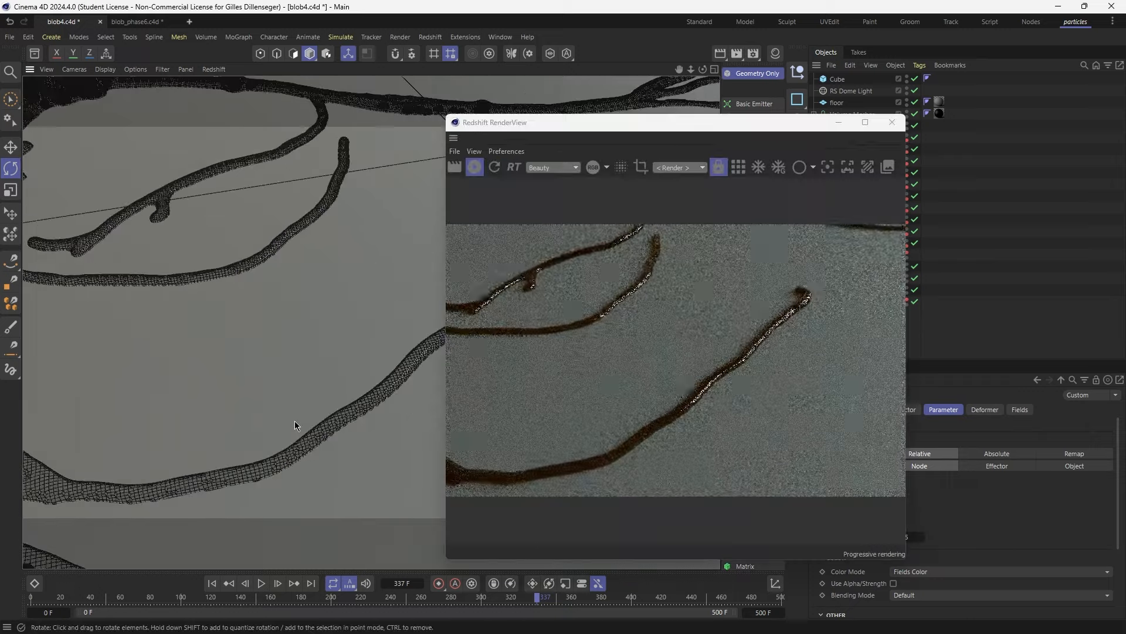
Create a new Redshift material and assign it to the spheres Instance
left_click_drag(295, 421, 397, 153, "alt")
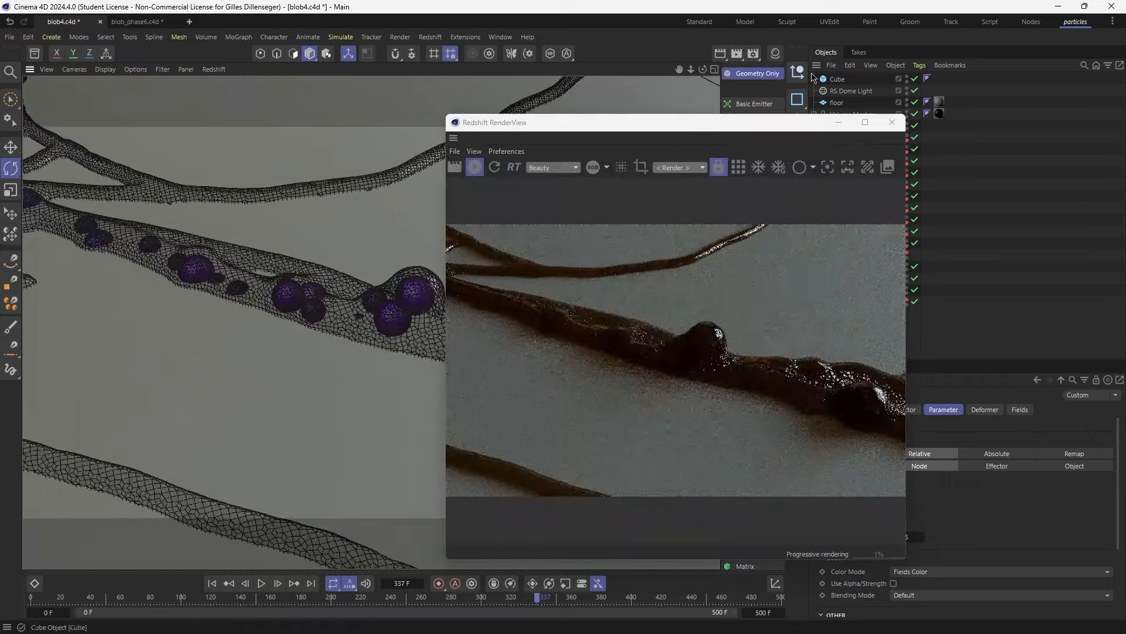
left_click_drag(751, 132, 390, 98)
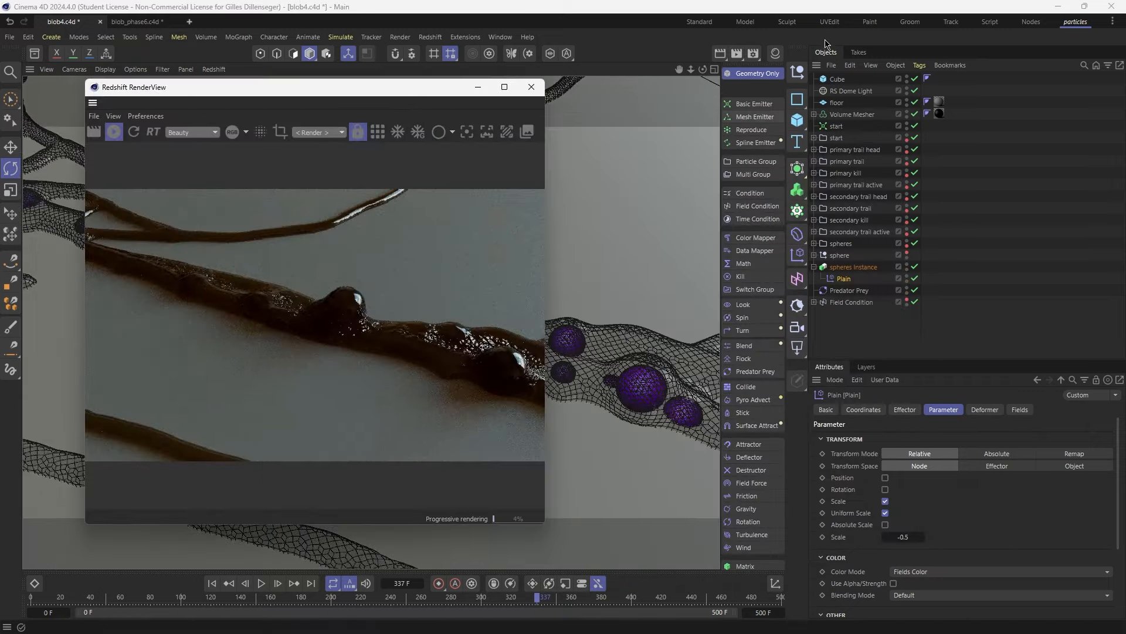
left_click(775, 54)
left_click(737, 198)
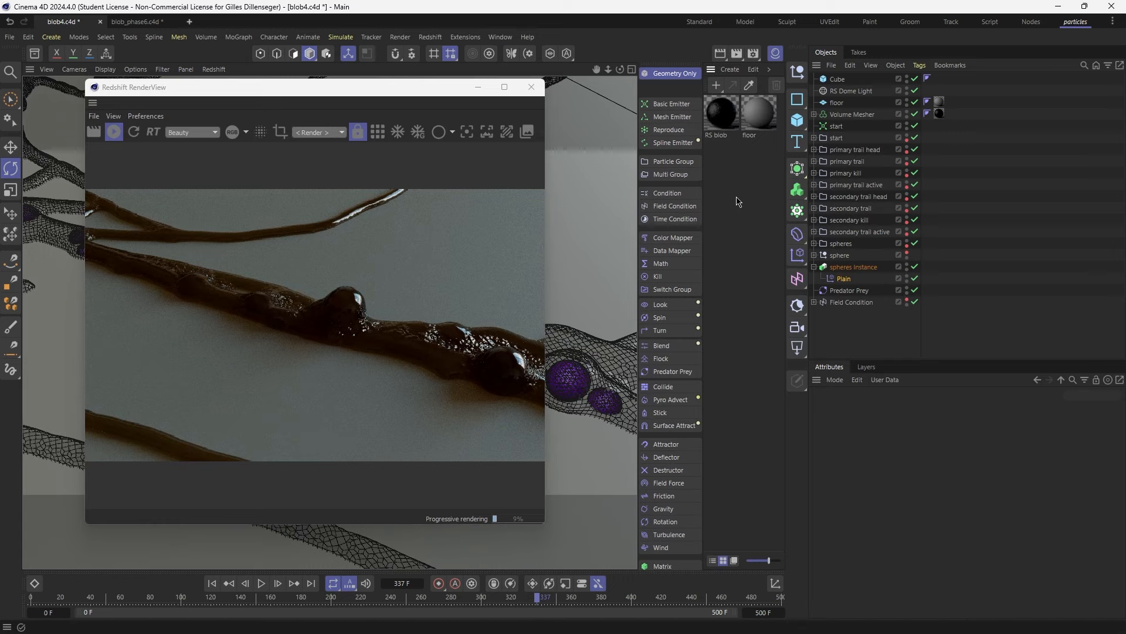
double_click(738, 201)
left_click_drag(711, 109, 920, 154)
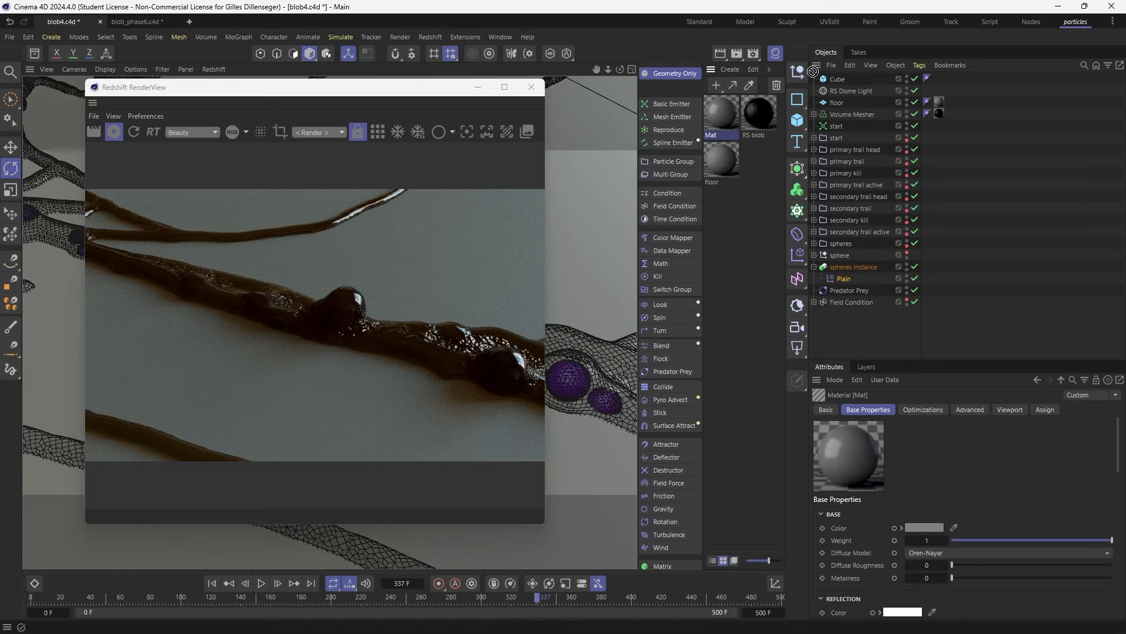
left_click_drag(849, 273, 853, 267)
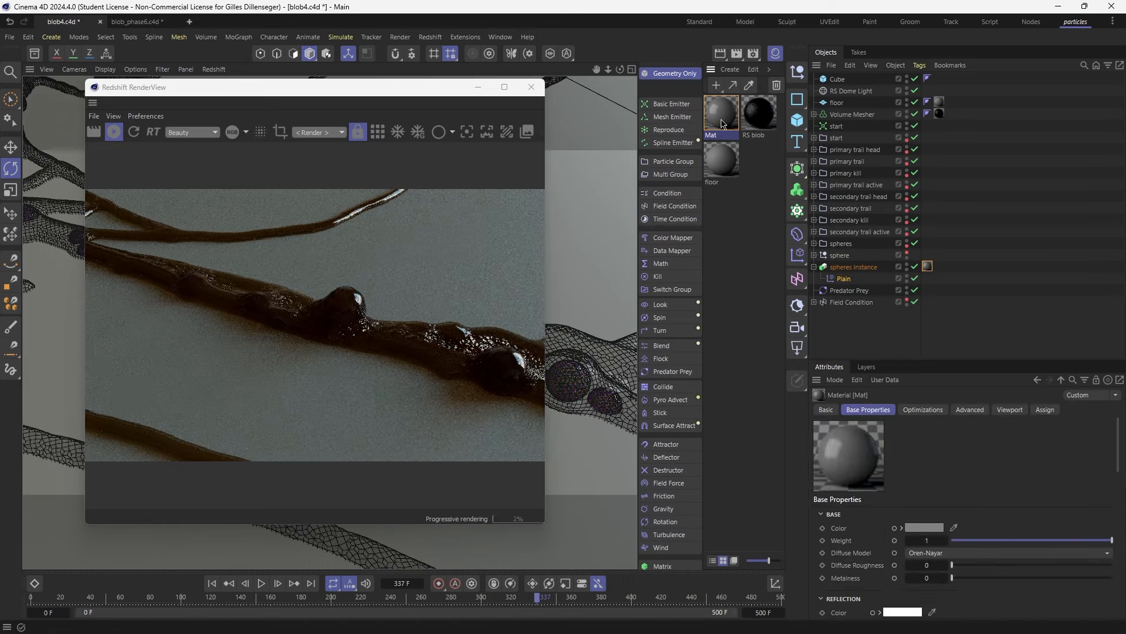
Name the new material "spheres", set its Emission Weight to 2, and refresh the render preview
double_click(720, 124)
left_click_drag(1010, 115, 1011, 62)
scroll(927, 361, "down", 5)
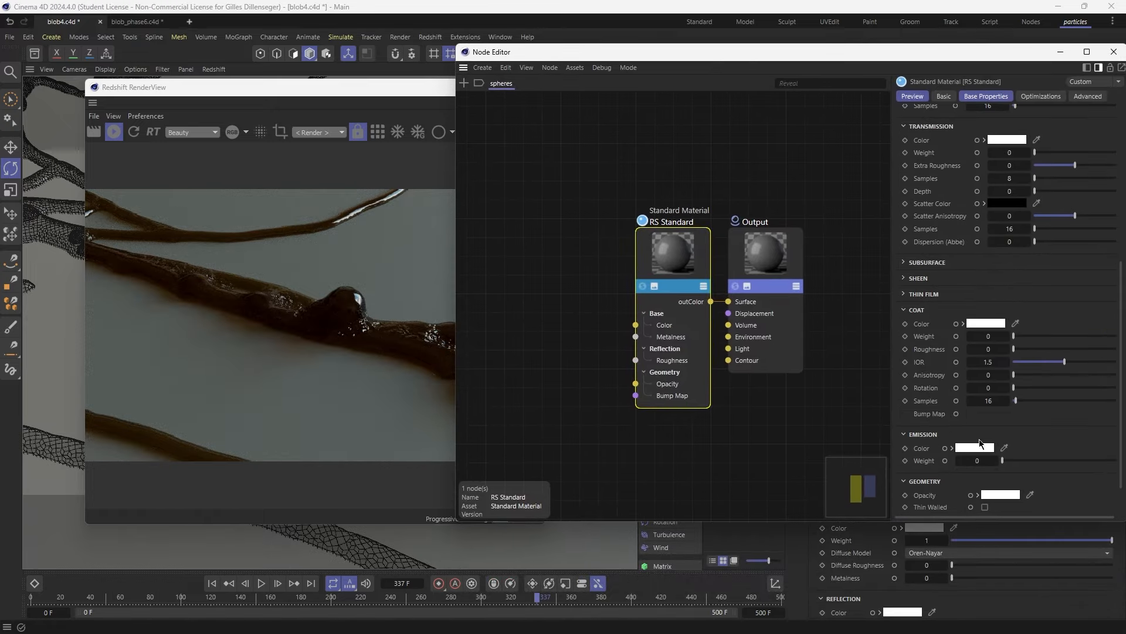
left_click_drag(1016, 463, 1124, 460)
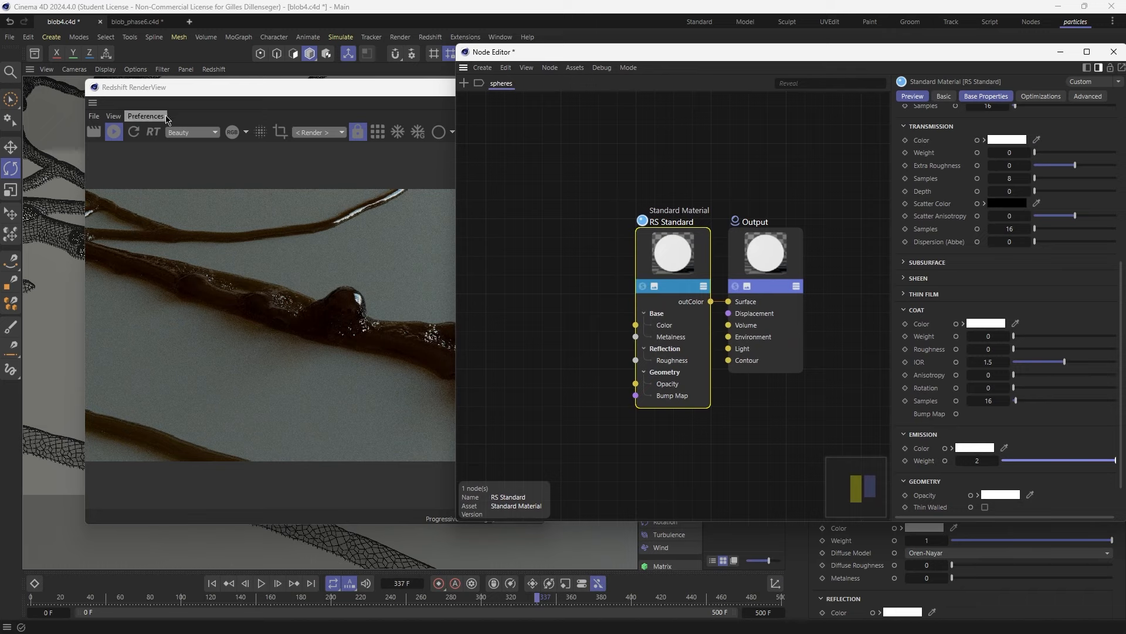
left_click(145, 131)
left_click(139, 132)
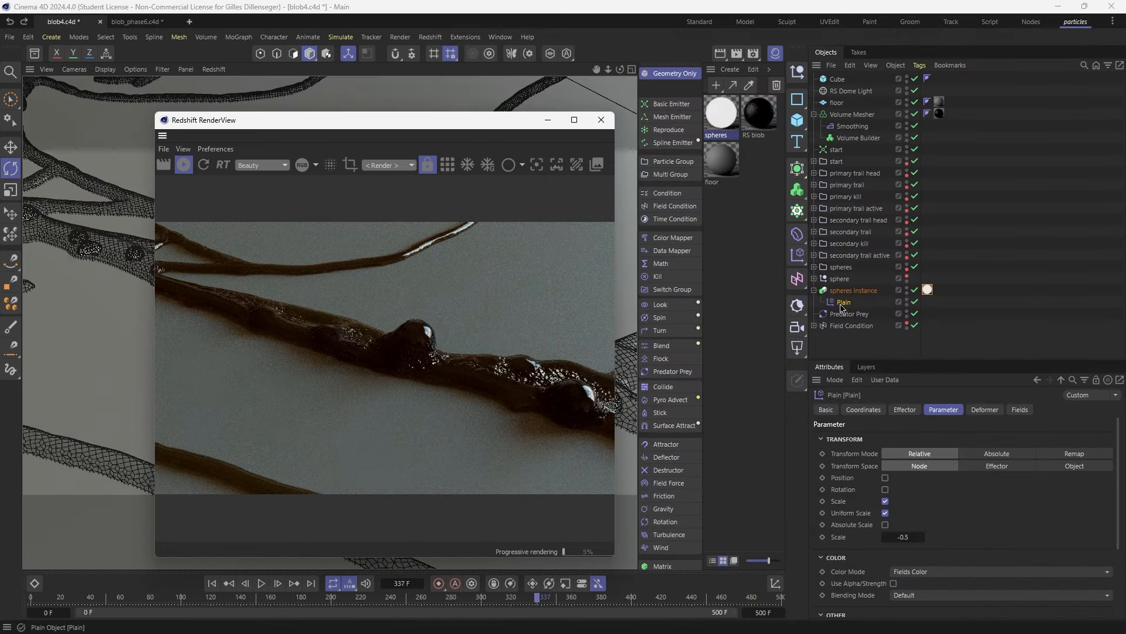
Restore the render visibility of the spheres Cloner inside the sphere null so that its Instance renders
left_click(815, 279)
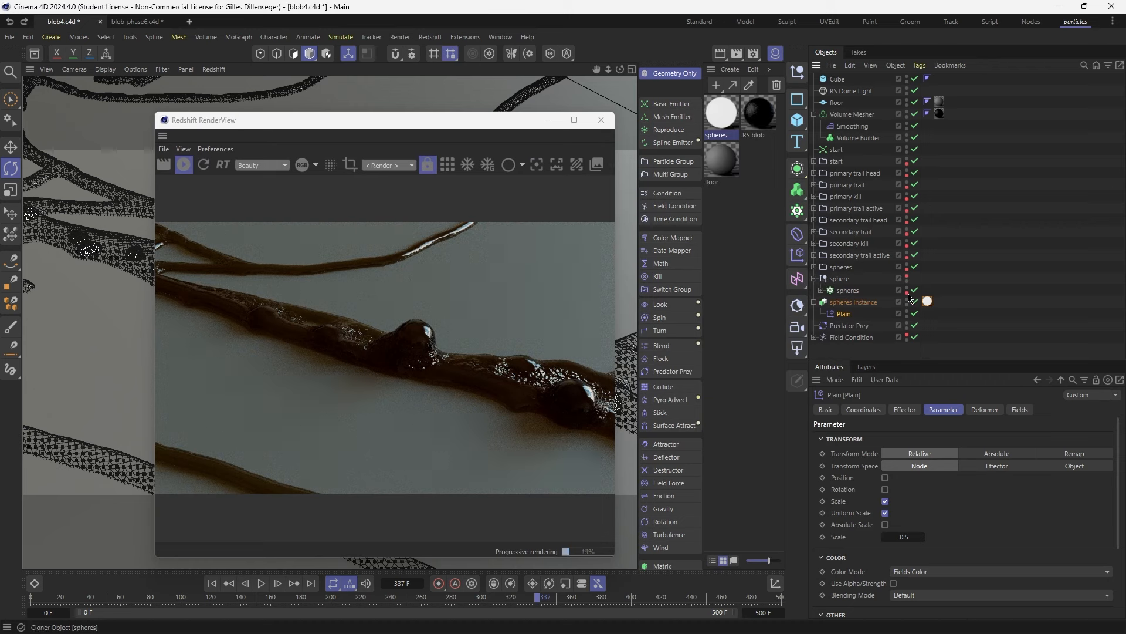
left_click(907, 294)
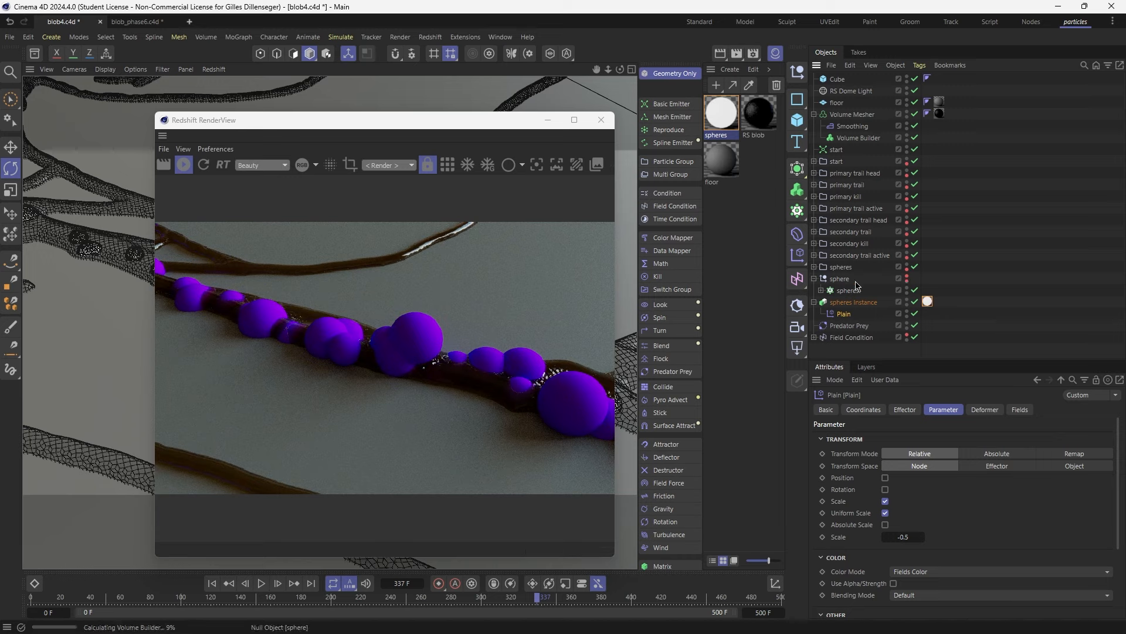
Collapse the sphere null's hierarchy and select the spheres Instance
left_click(815, 279)
left_click(831, 278)
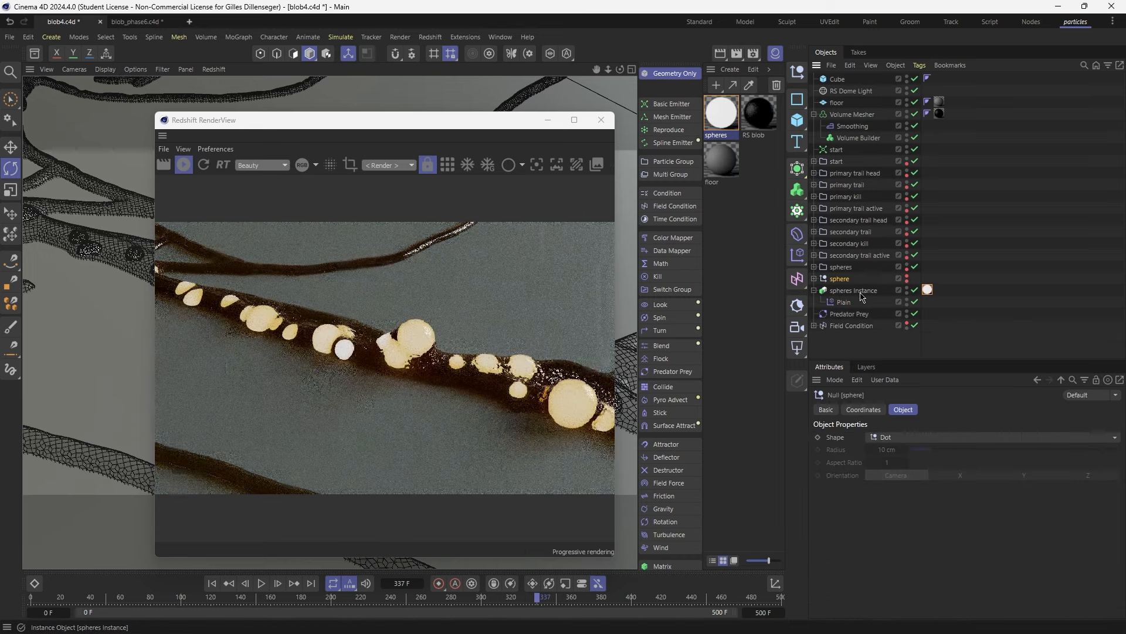
left_click(856, 291)
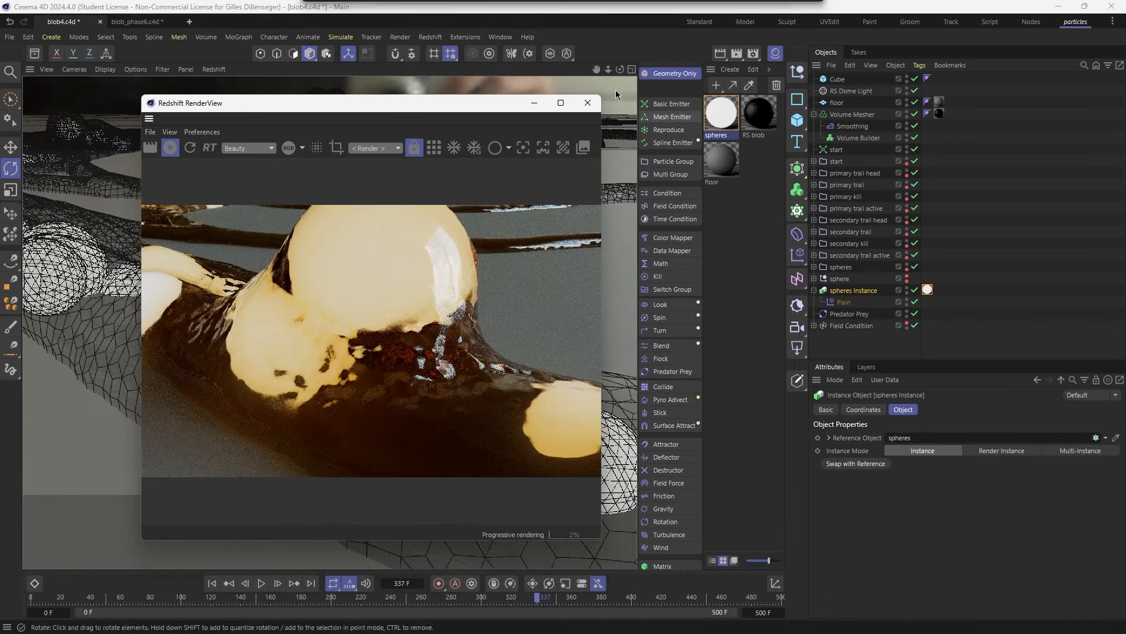
Lower the Emission Weight of the spheres material to 0.32
double_click(721, 113)
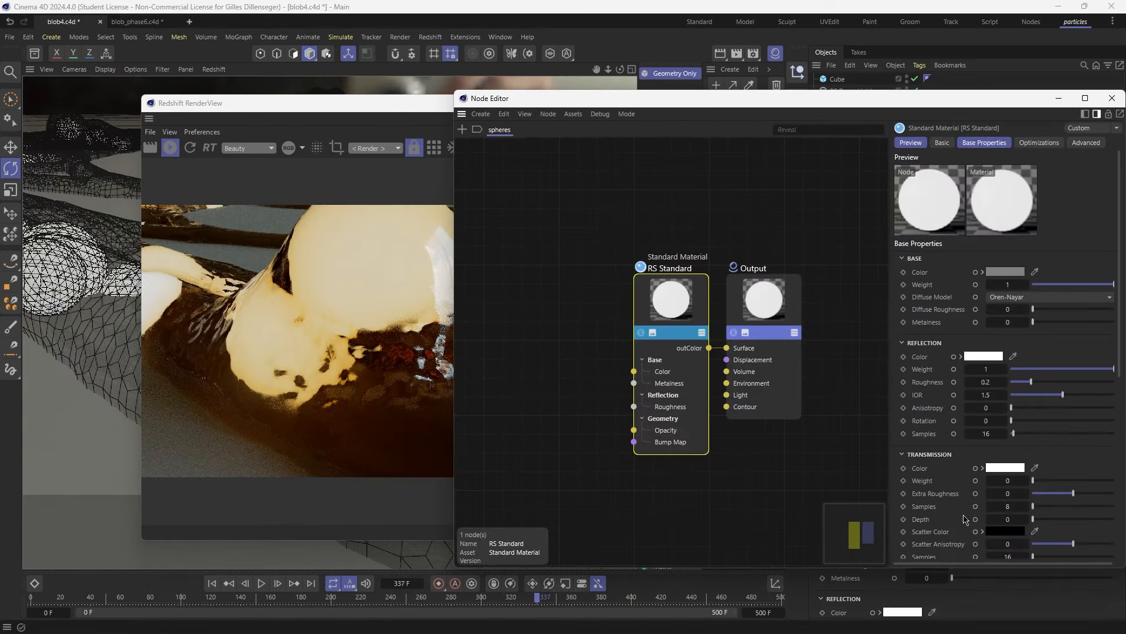
scroll(967, 517, "down", 5)
left_click_drag(1110, 468, 1007, 468)
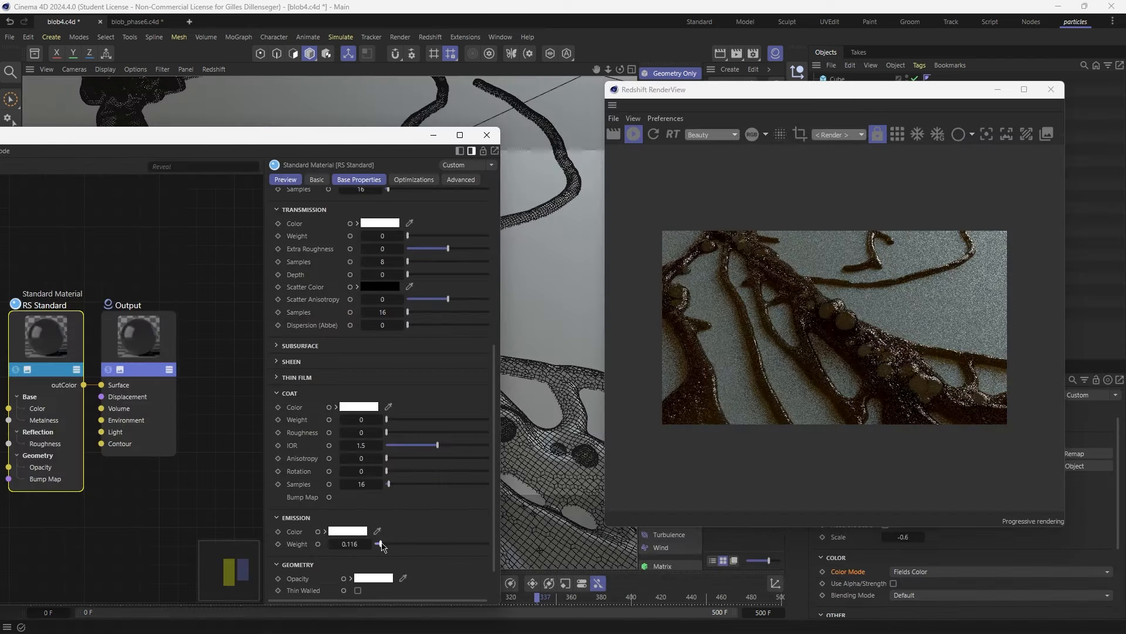
left_click_drag(381, 546, 394, 544)
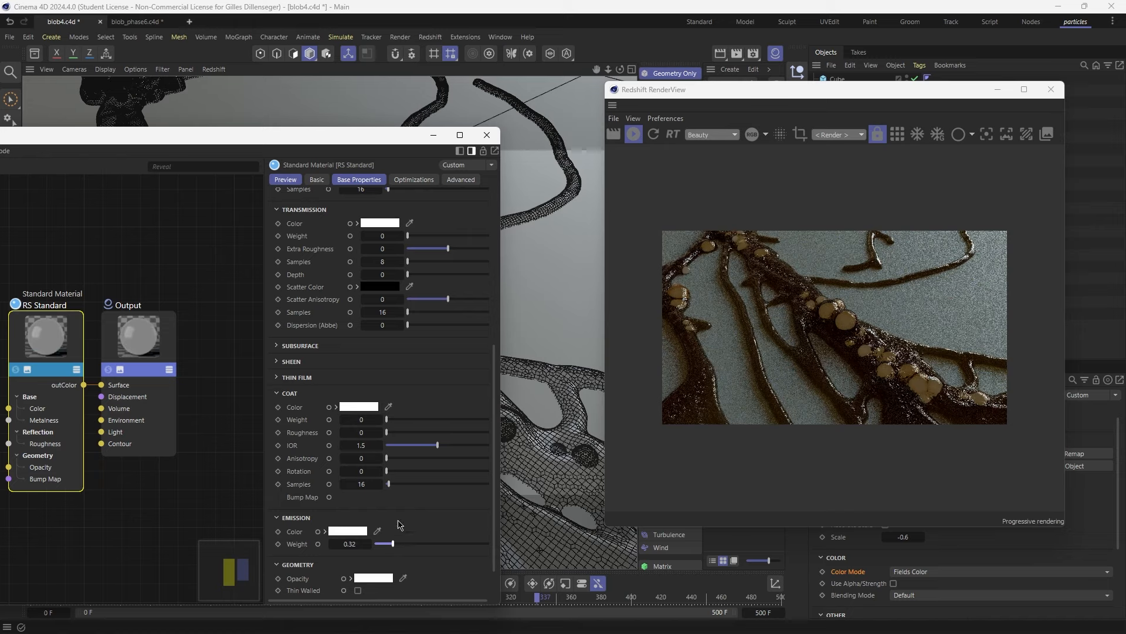
left_click_drag(388, 141, 452, 121)
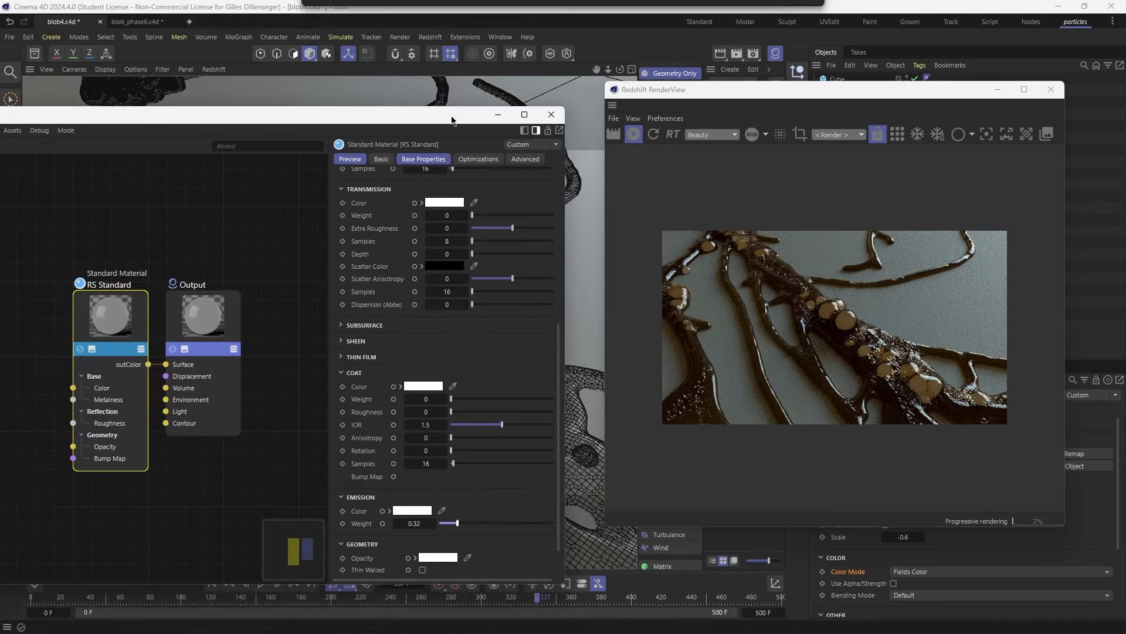
scroll(364, 256, "up", 5)
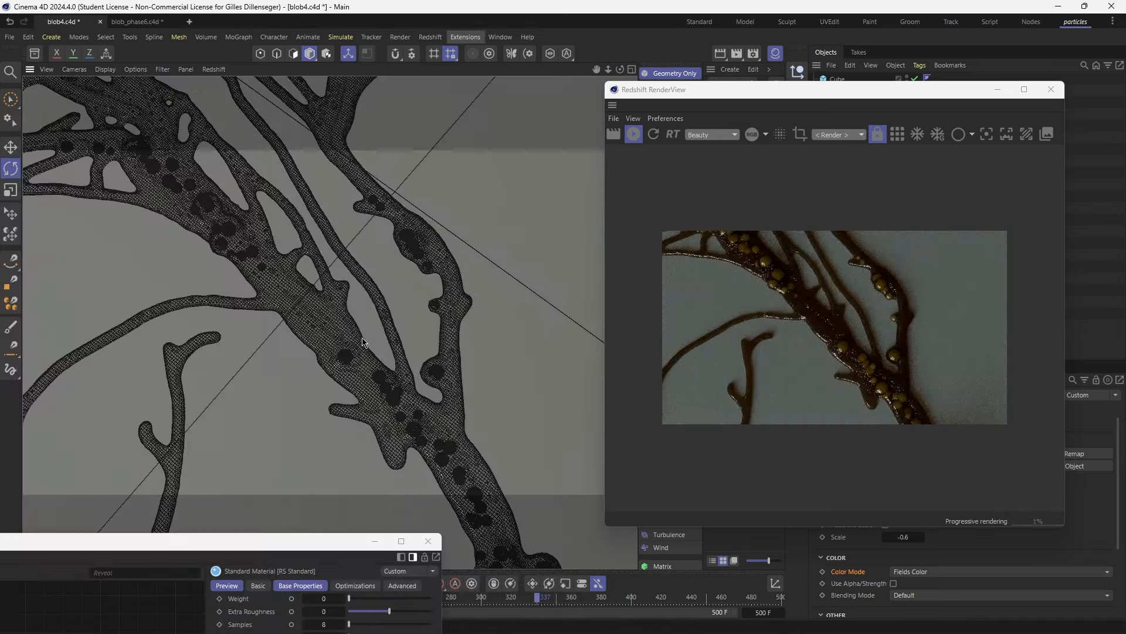
left_click_drag(352, 317, 520, 301, "alt")
middle_click_drag(264, 375, 564, 224, "alt")
left_click_drag(452, 322, 437, 300, "alt")
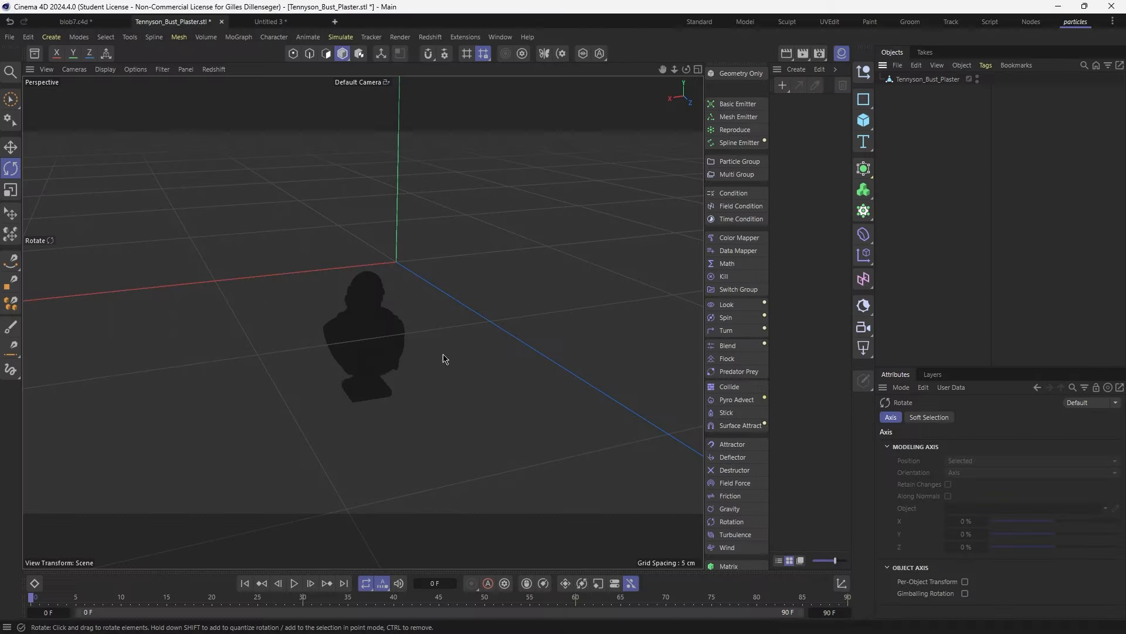
Add a Remesh generator to the Tennyson bust scene and set its Mesh Density to 20%
key("h")
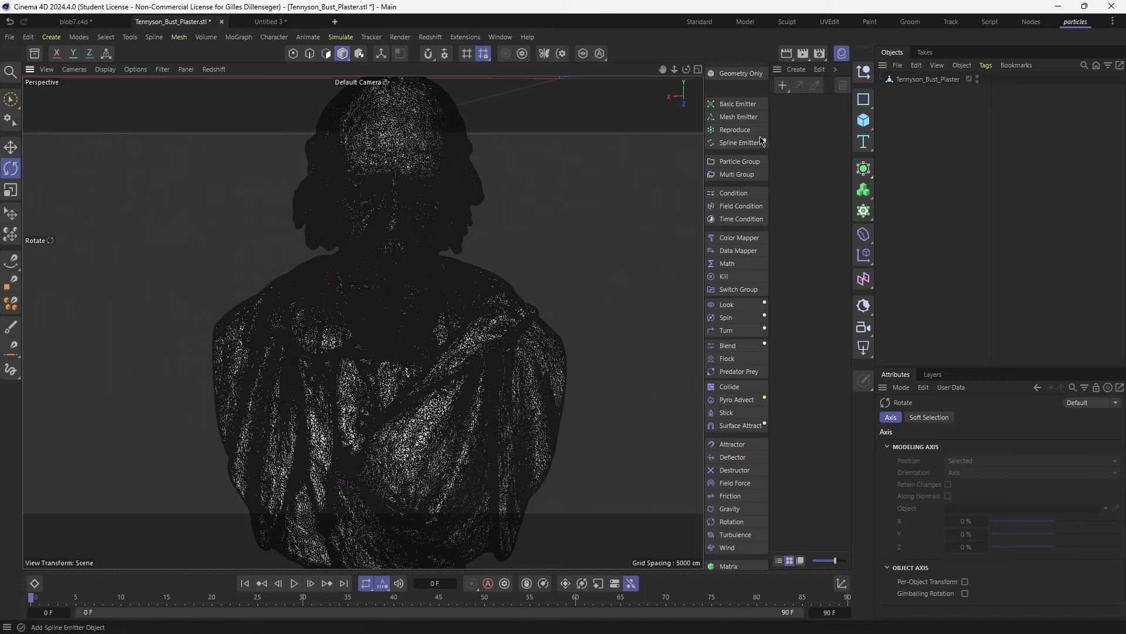
left_click(924, 80)
left_click(842, 54)
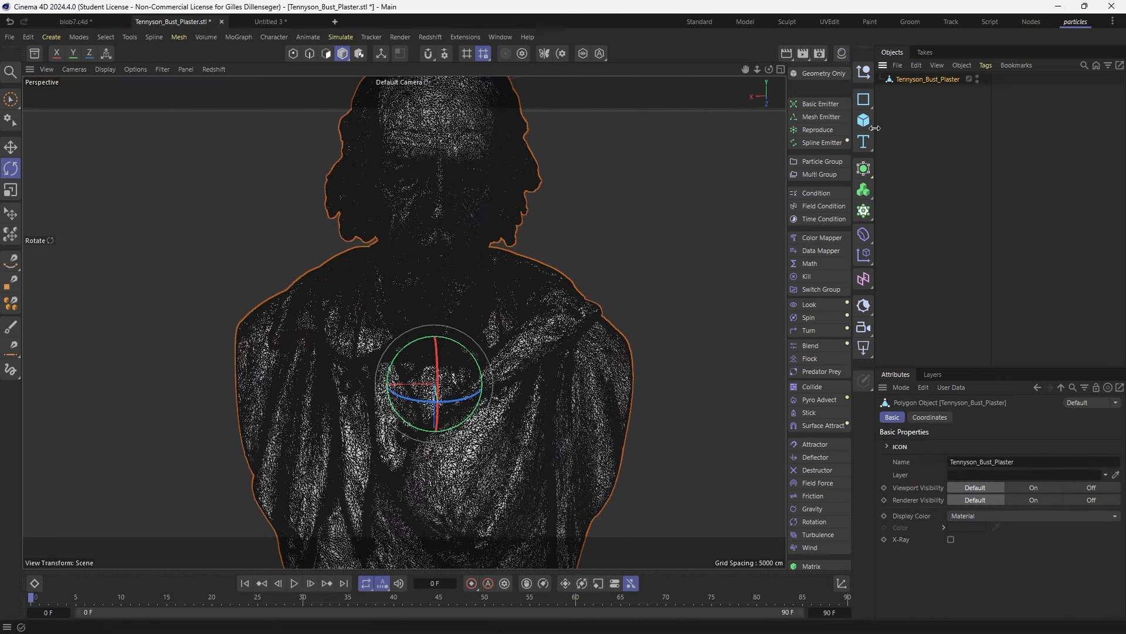
left_click(864, 169)
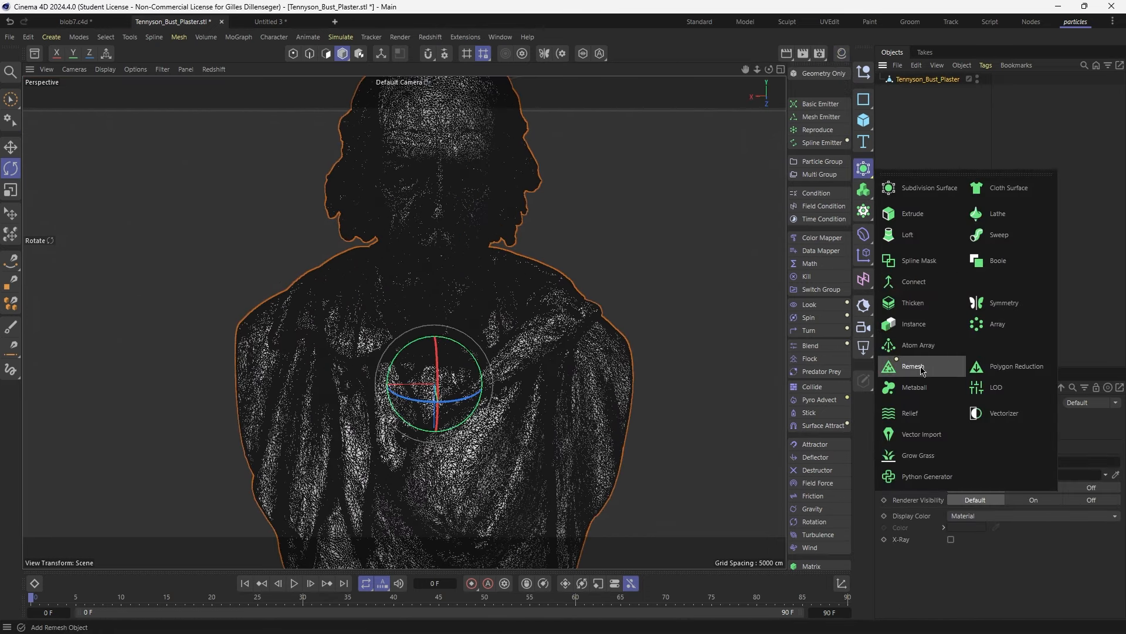
left_click(937, 374)
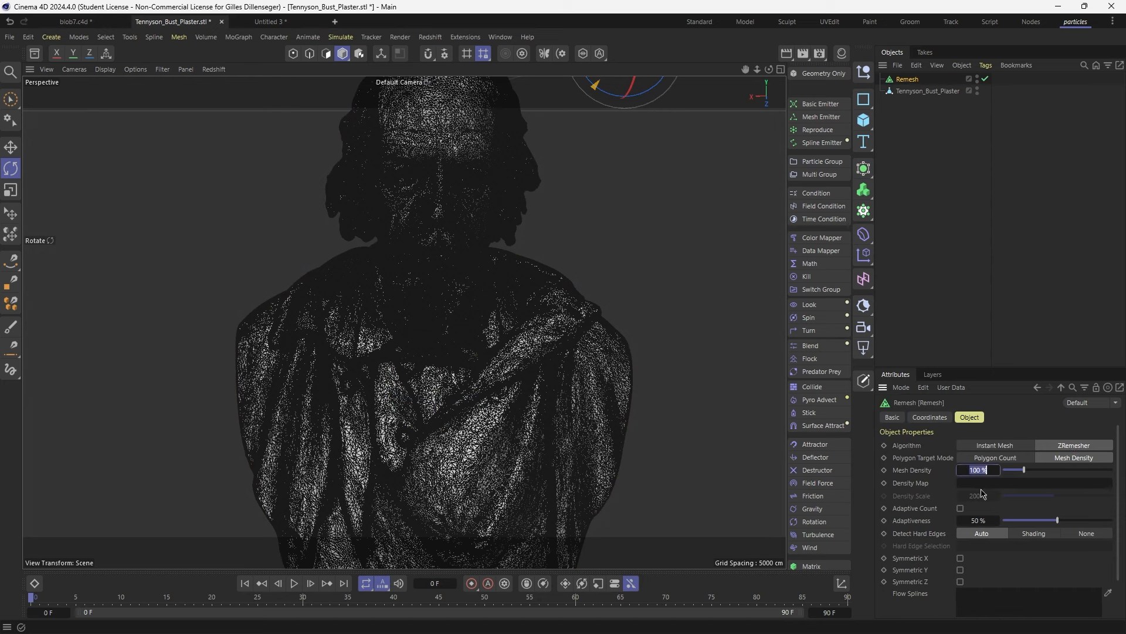
key("Return")
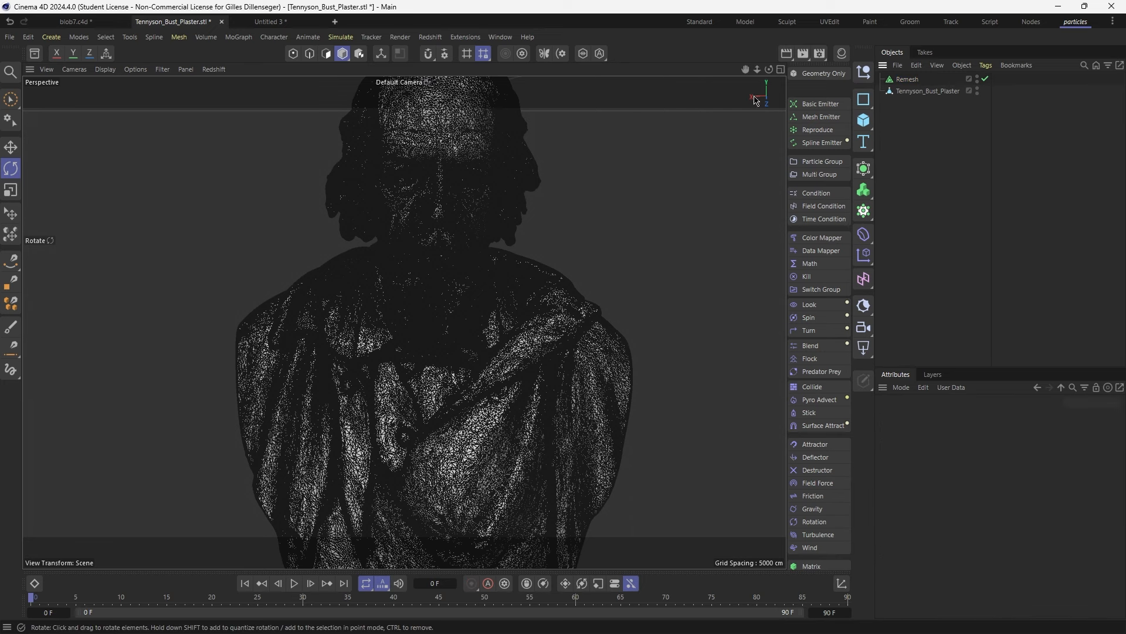
Nest the bust under the Remesh generator and convert the generator to a separate polygon object with Current State to Object
left_click_drag(921, 92, 907, 82)
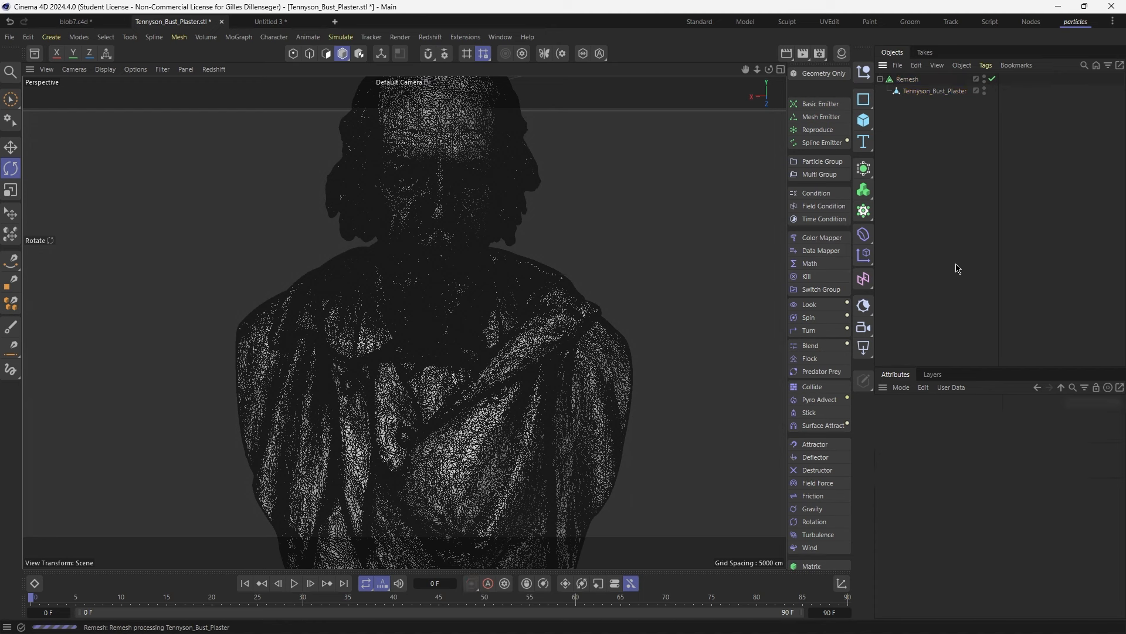
left_click(914, 79)
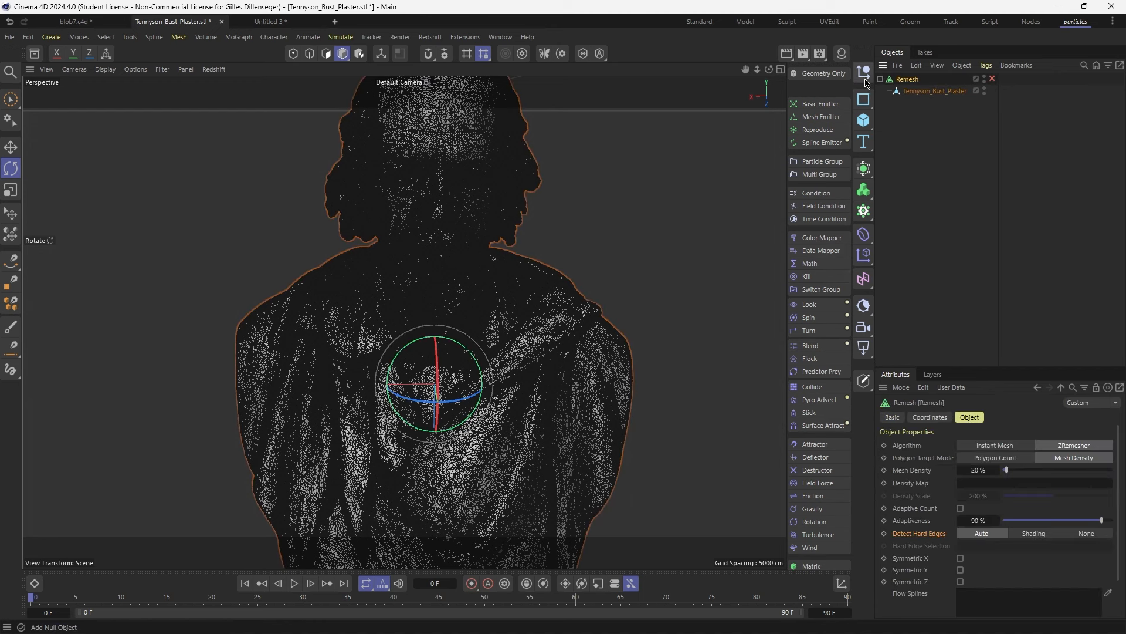
right_click(908, 80)
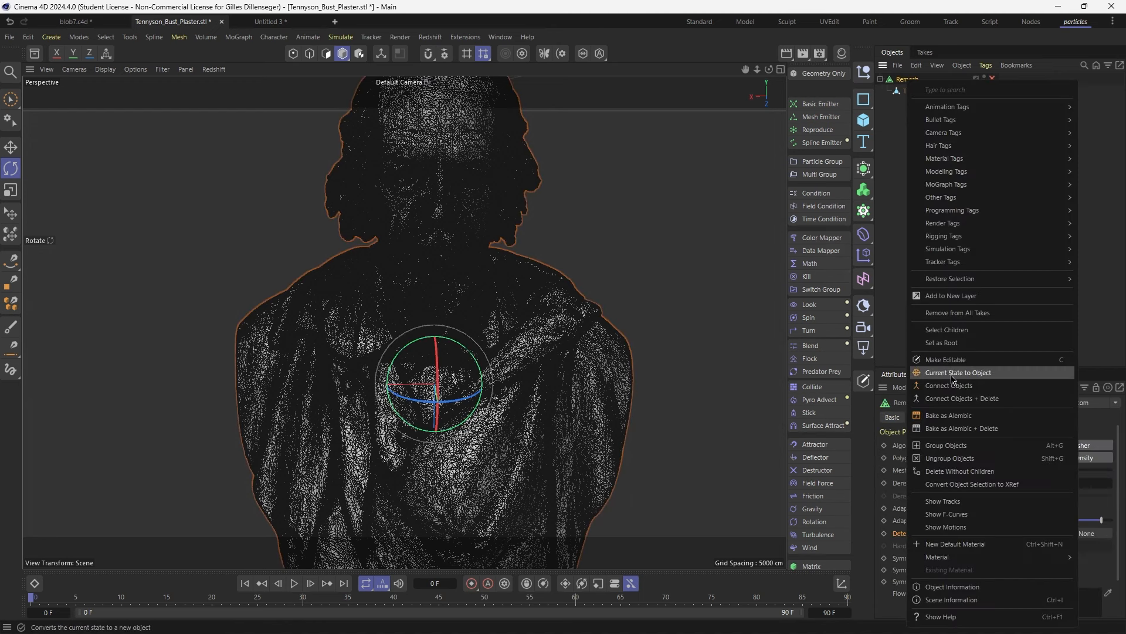
left_click(976, 378)
left_click(906, 104)
key("Delete")
left_click(907, 105)
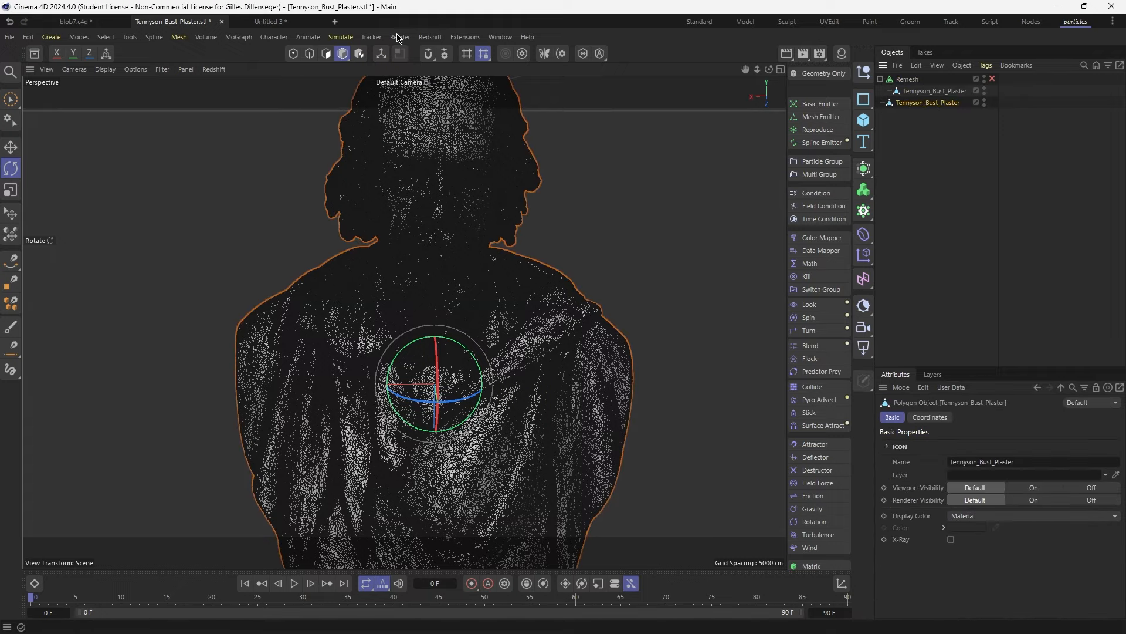
Switch to the Untitled 3 document and inspect the model there from several angles
left_click(269, 22)
left_click_drag(387, 271, 378, 285, "alt")
right_click_drag(378, 286, 470, 317, "alt")
mouse_move(435, 275)
left_mouse_down("alt")
mouse_move(211, 279)
mouse_move(550, 275)
mouse_move(455, 273)
left_mouse_up("alt")
middle_click_drag(433, 274, 476, 322, "alt")
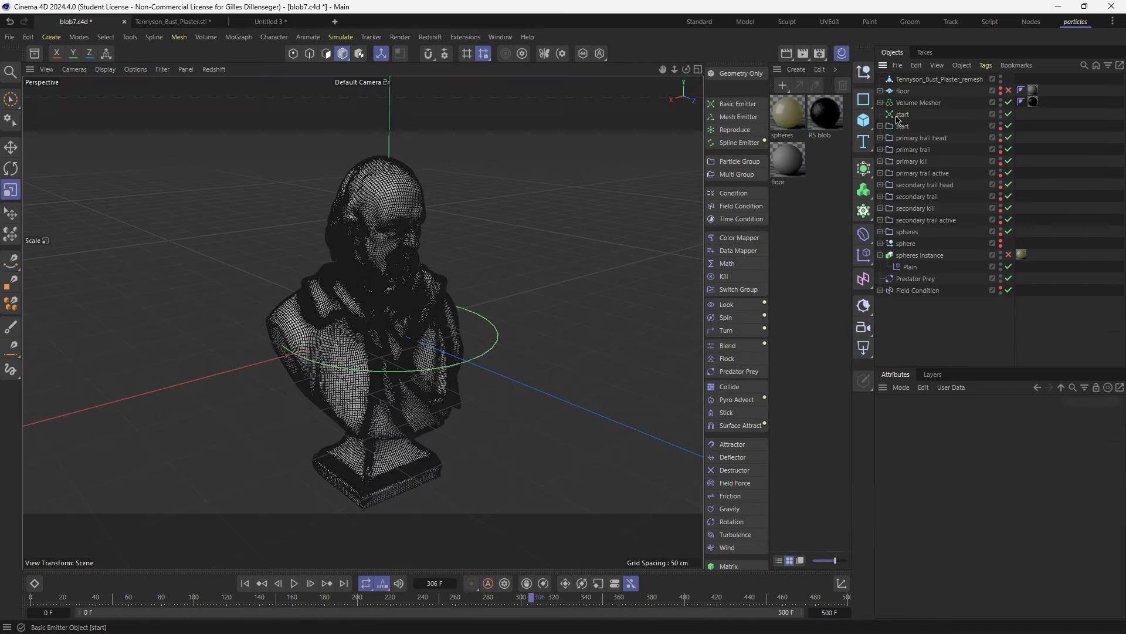
In blob7.c4d, delete the start Basic Emitter and create a Mesh Emitter that uses Tennyson_Bust_Plaster_remesh as its geometry
left_click(913, 116)
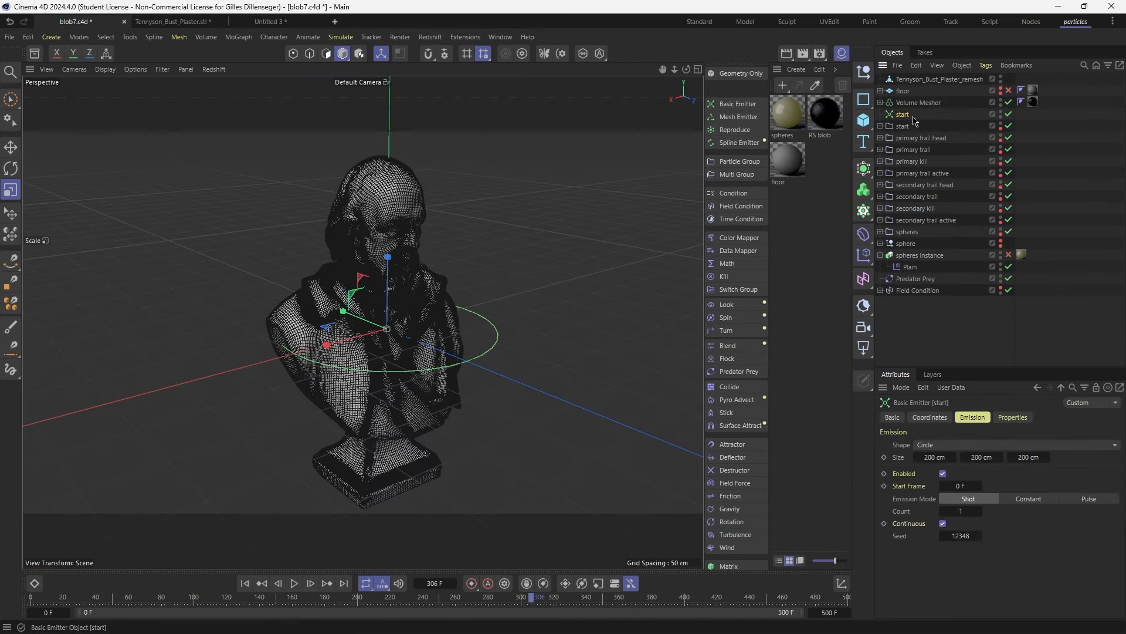
key("Delete")
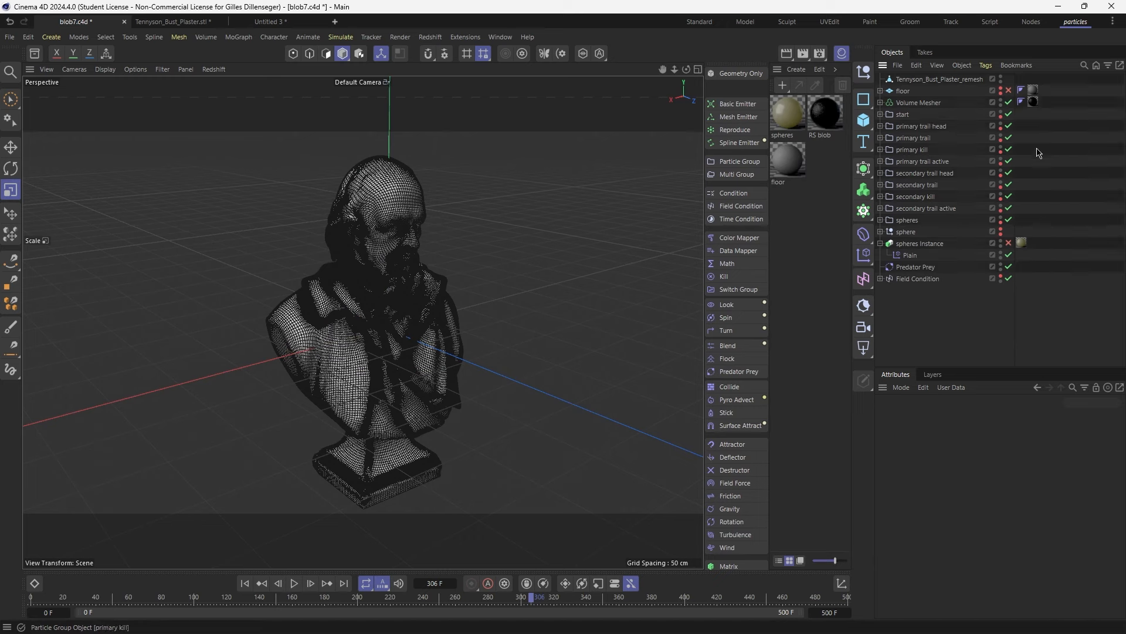
left_click(924, 80)
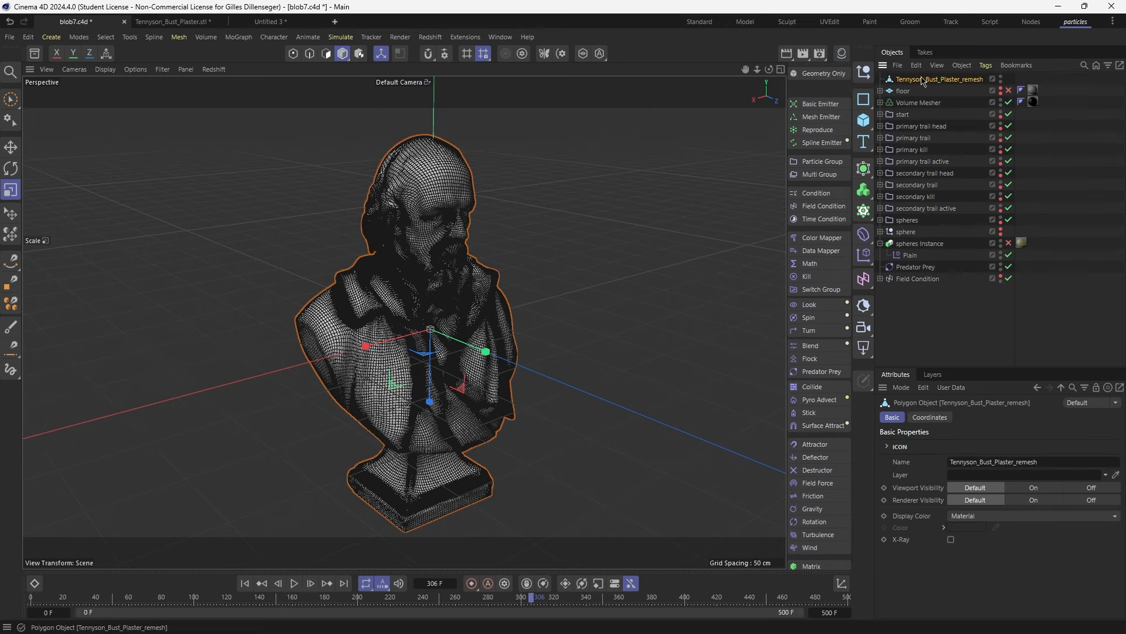
left_click(823, 118)
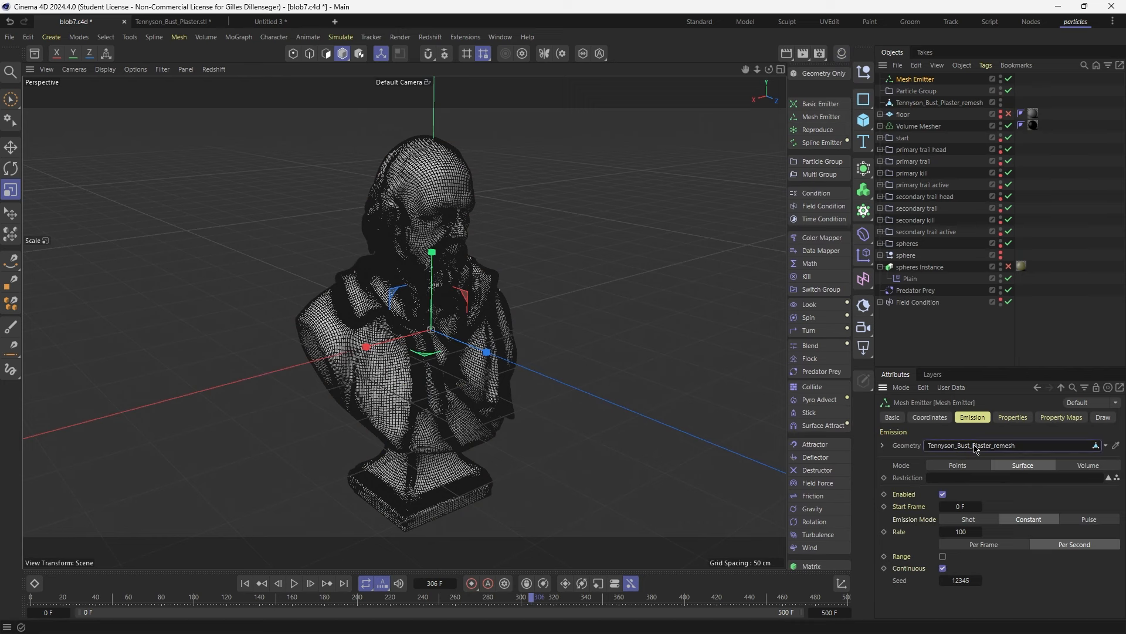
Delete the extra Particle Group and assign the existing start group as the Mesh Emitter's particle group
left_click(908, 92)
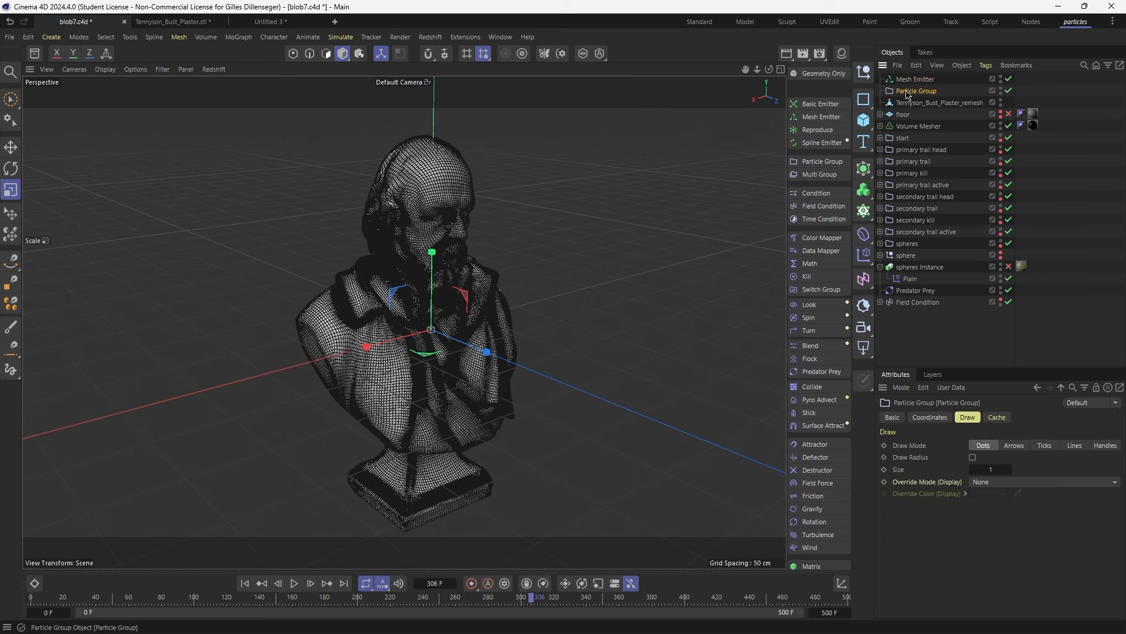
key("Delete")
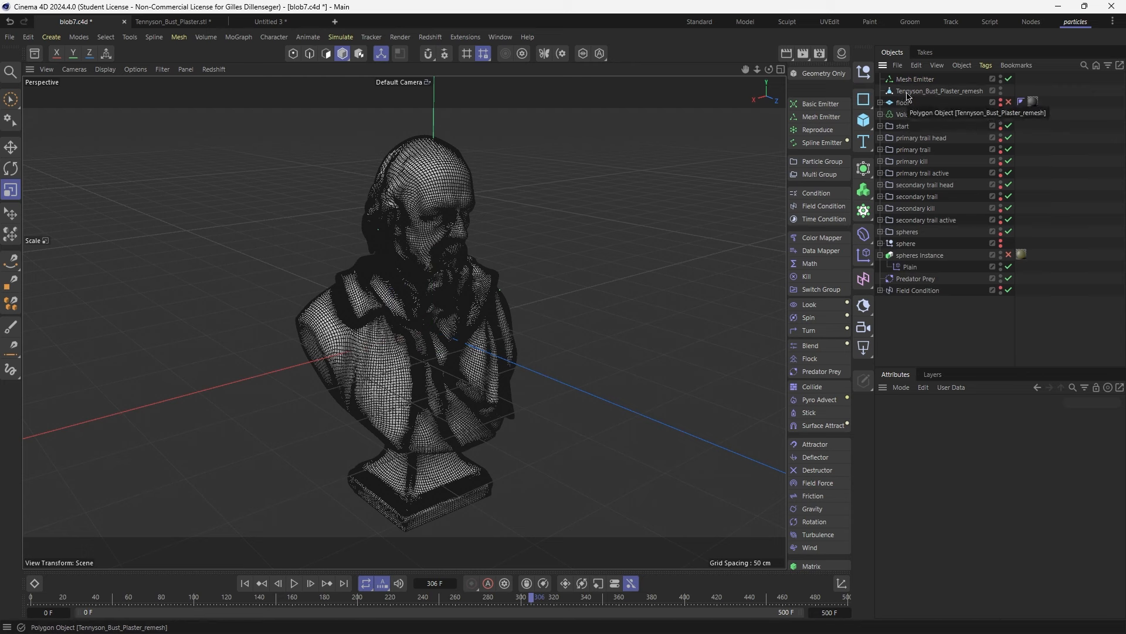
left_click(910, 81)
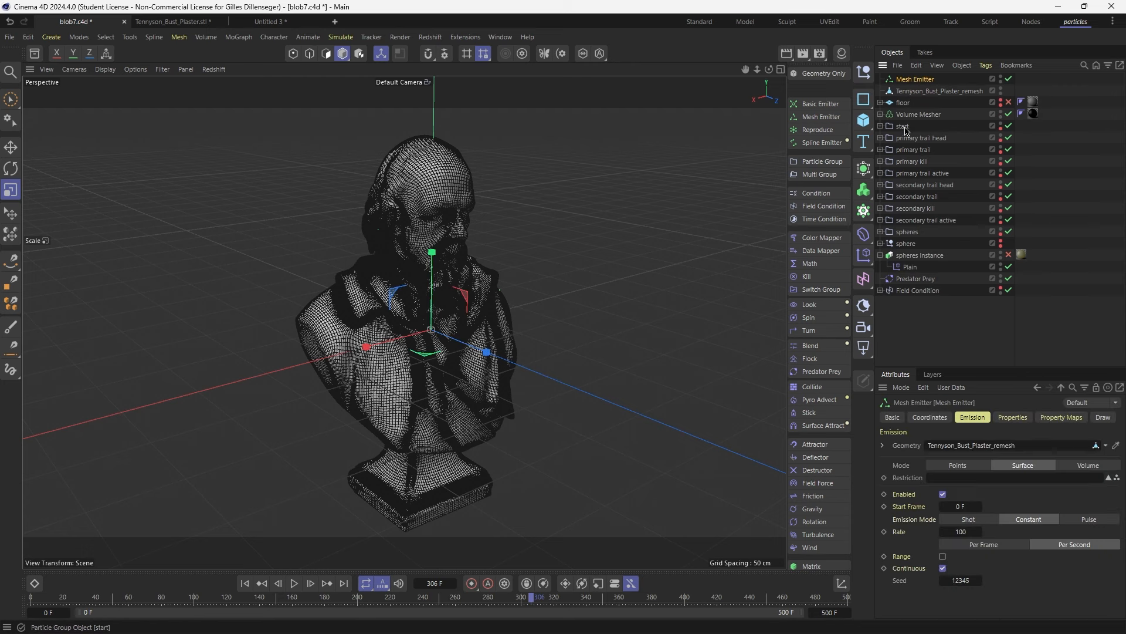
left_click(1013, 417)
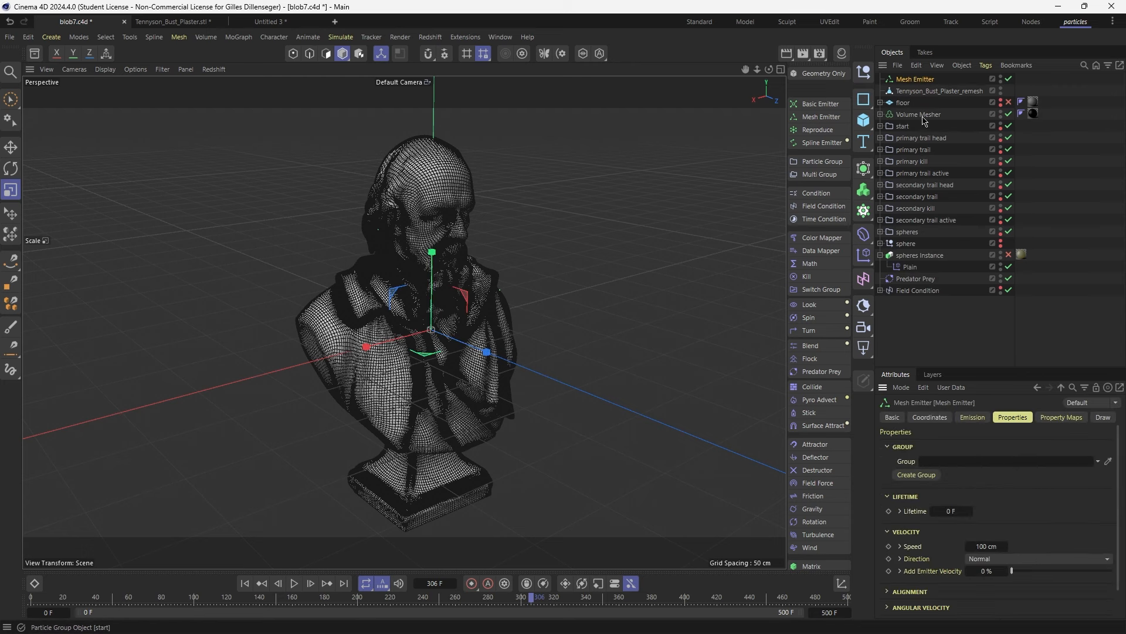
left_click_drag(903, 126, 948, 466)
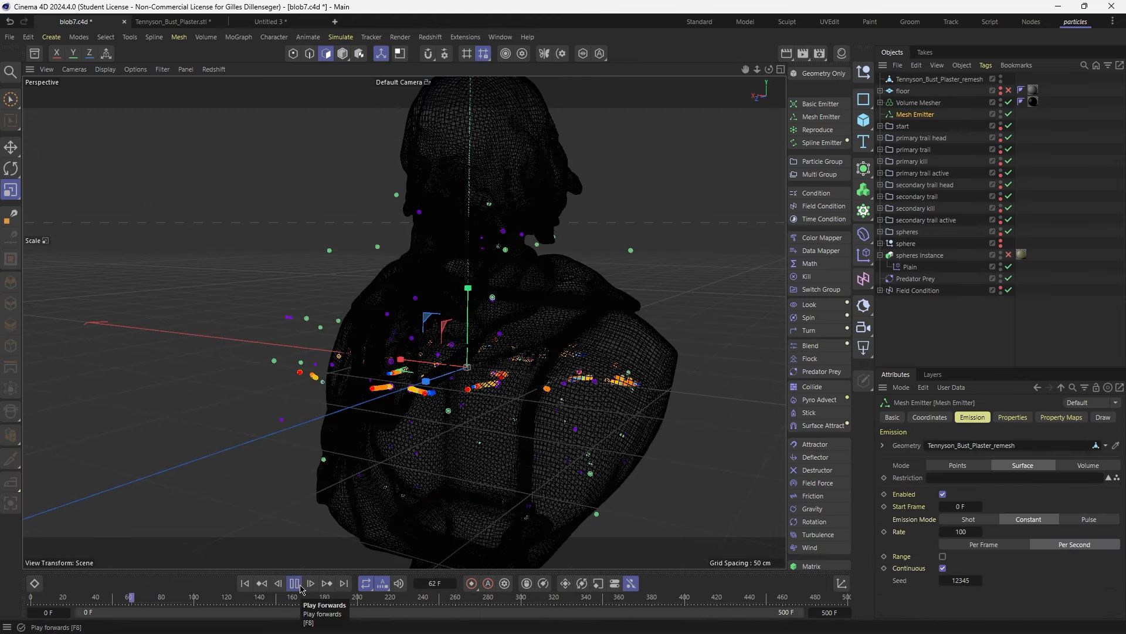
Set the Mesh Emitter's Speed to 0 cm, replay the simulation from the start, and change its Emission Mode to Shot
left_click(300, 587)
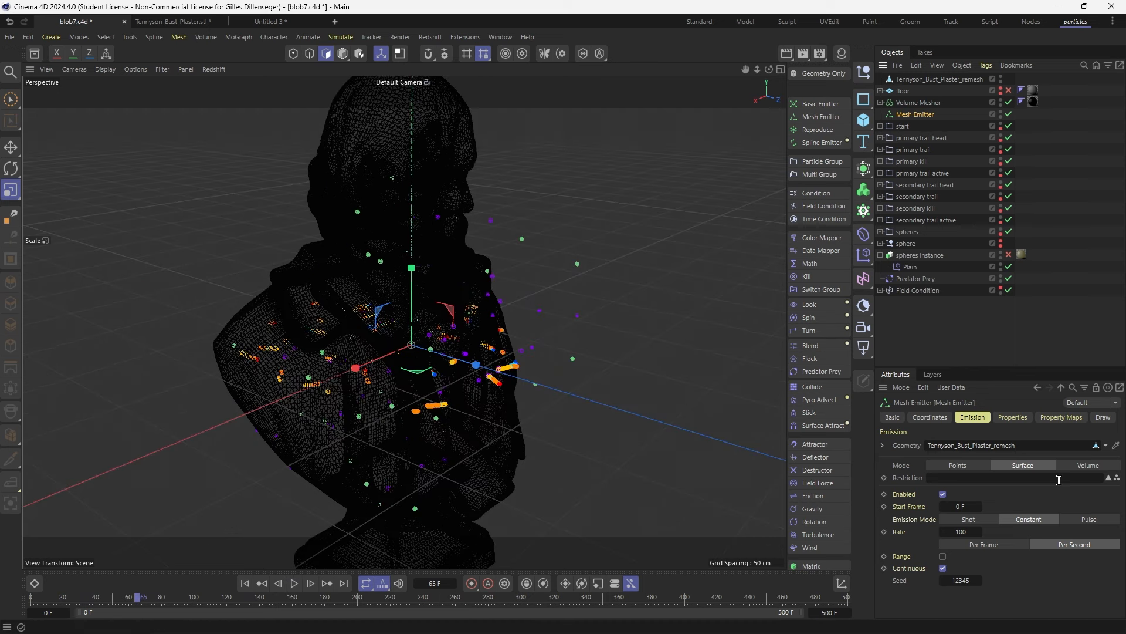
left_click(1020, 417)
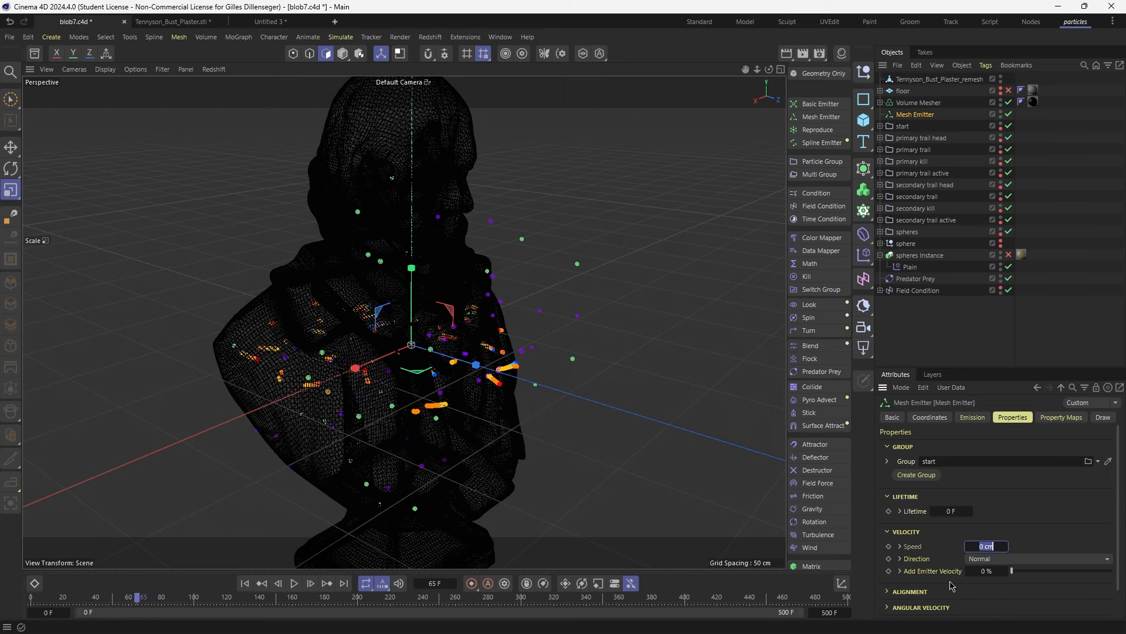
left_click(245, 583)
left_click(294, 583)
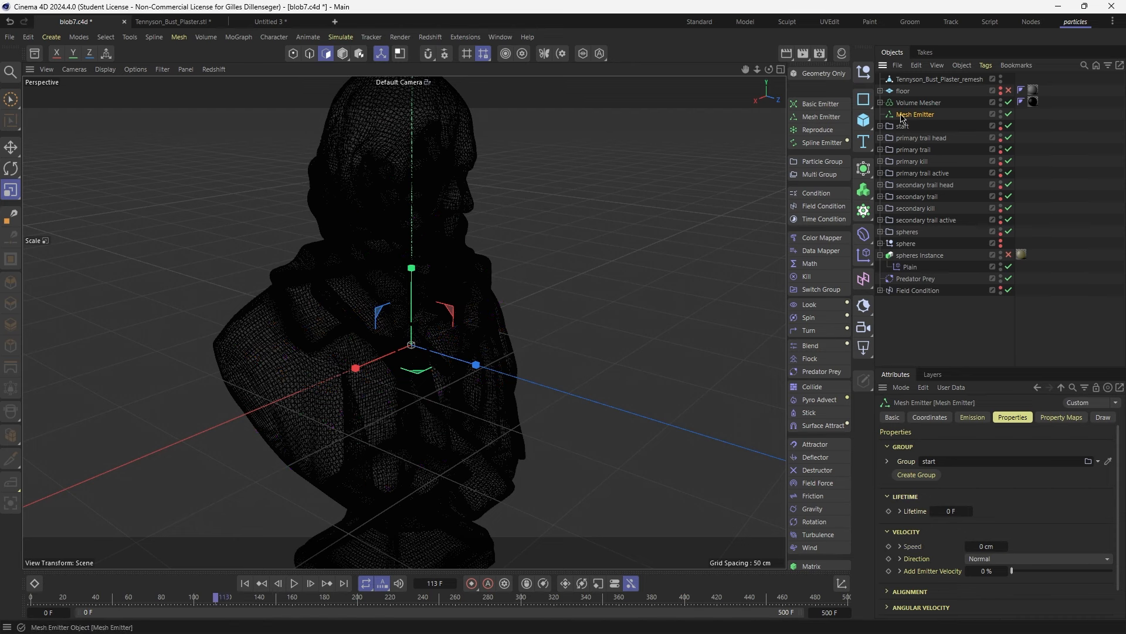
left_click(974, 417)
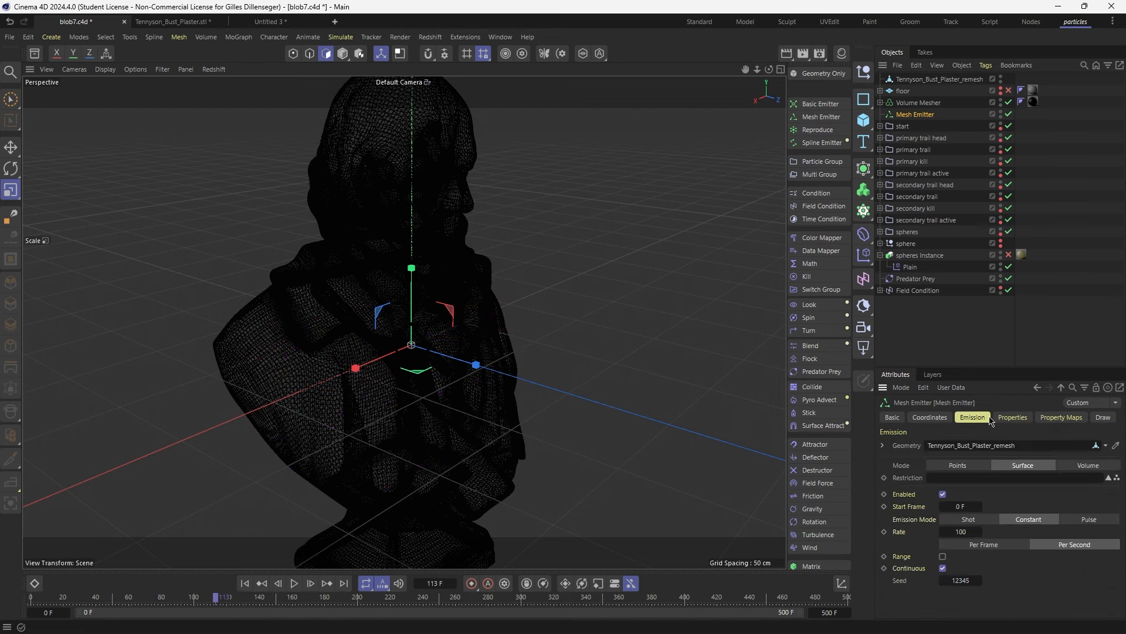
left_click(968, 519)
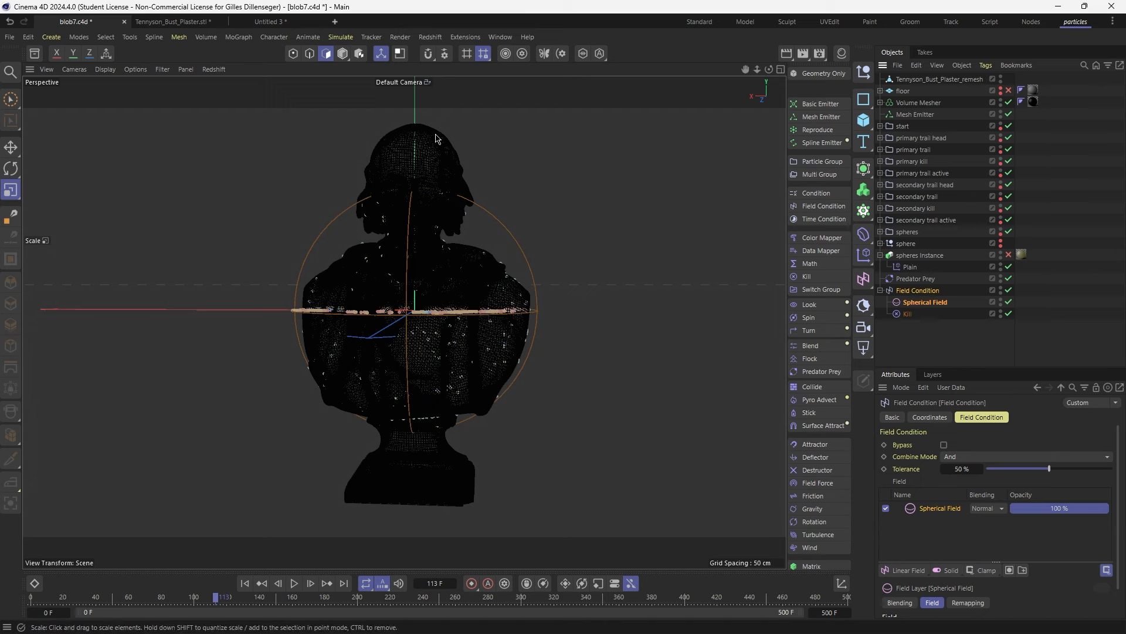
Disable the Field Condition that holds the Spherical Field and Kill modifier, and collapse its hierarchy
left_click(1009, 290)
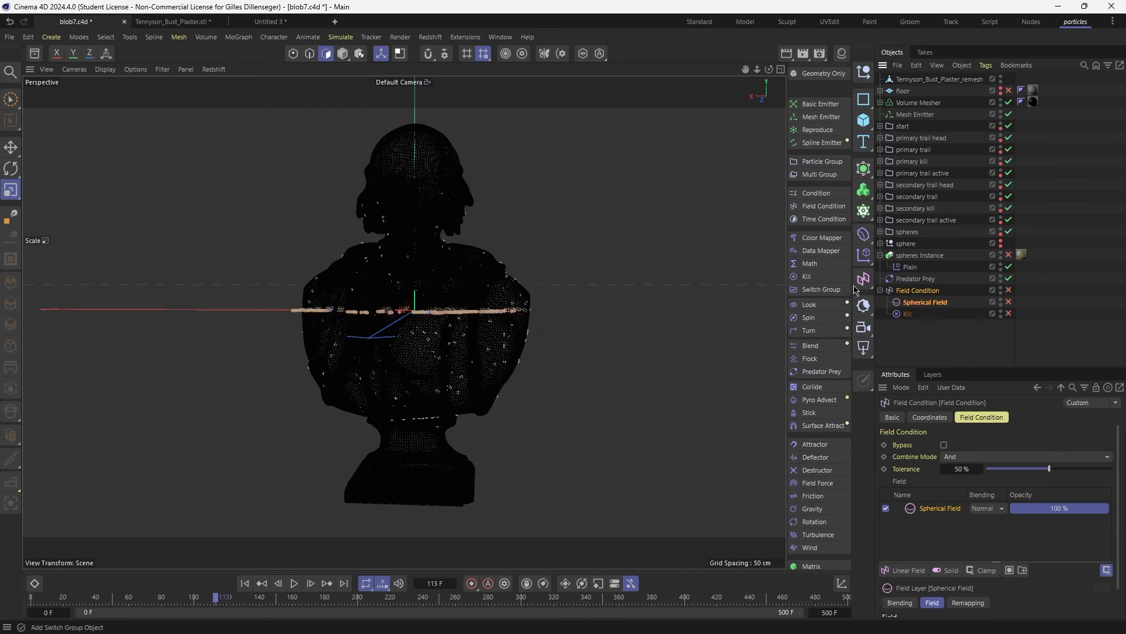
left_click(881, 290)
left_click(900, 320)
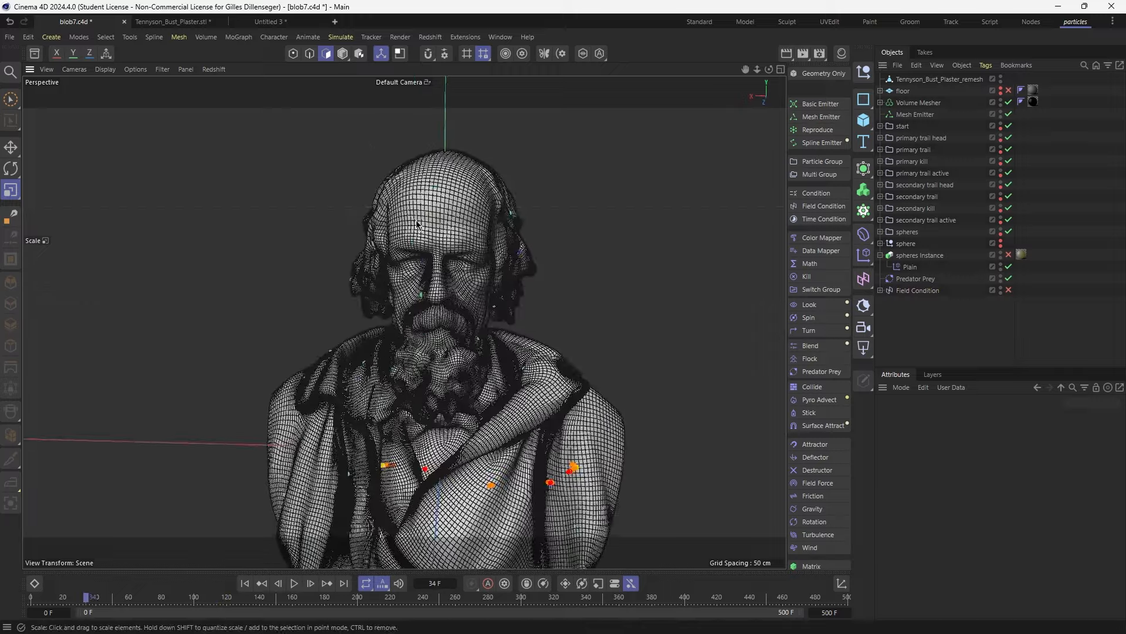
mouse_move(420, 223)
left_mouse_down("alt")
mouse_move(533, 220)
mouse_move(420, 251)
mouse_move(436, 208)
left_mouse_up("alt")
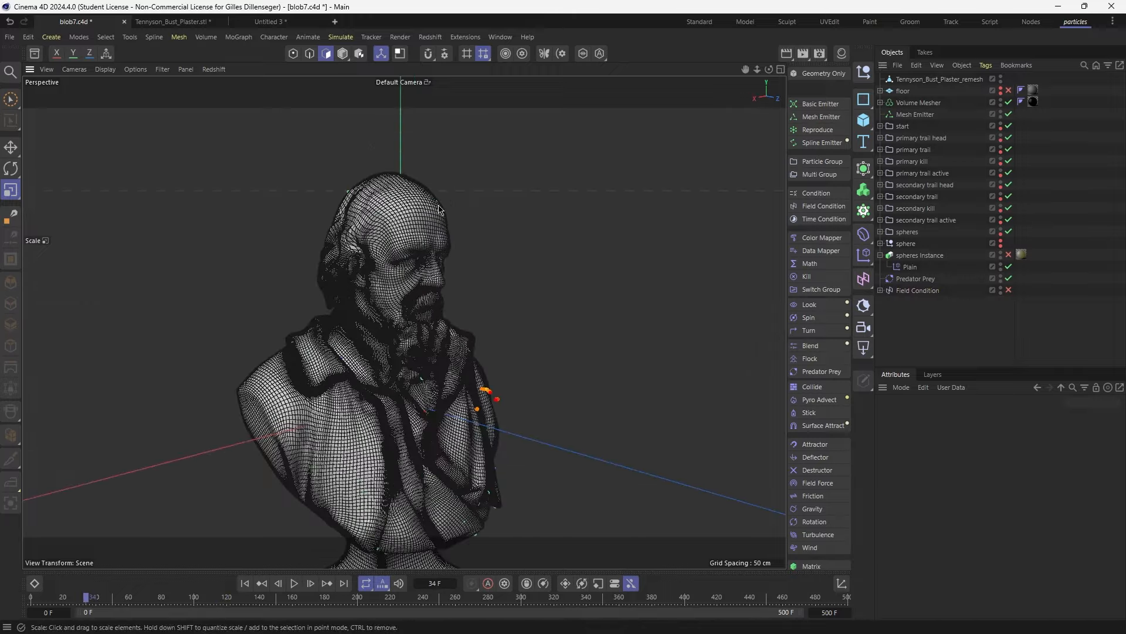
Add a Polygon Selection tag to Tennyson_Bust_Plaster_remesh, enable Use Transfer, and drive the selection with a new Spherical Field
left_click(967, 79)
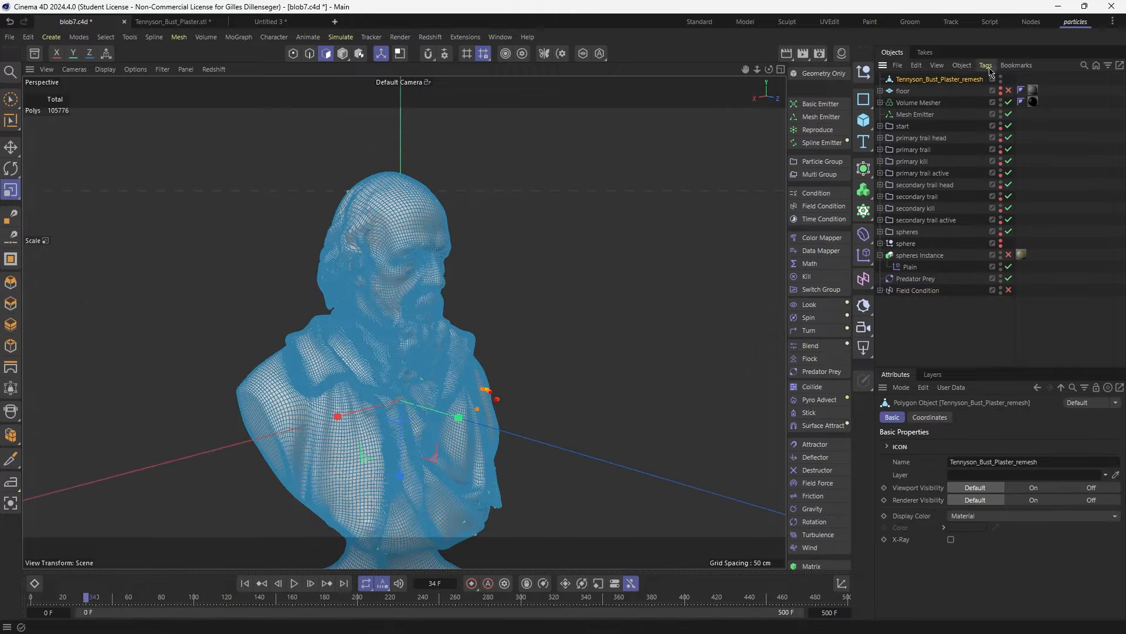
left_click(987, 66)
mouse_move(1038, 183)
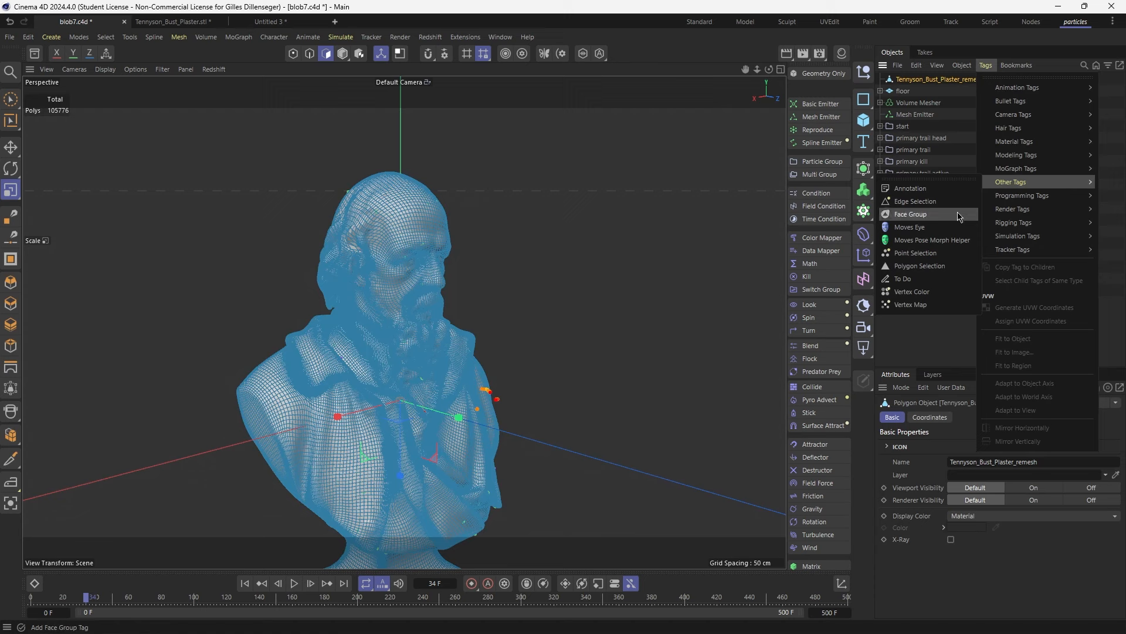
left_click(920, 265)
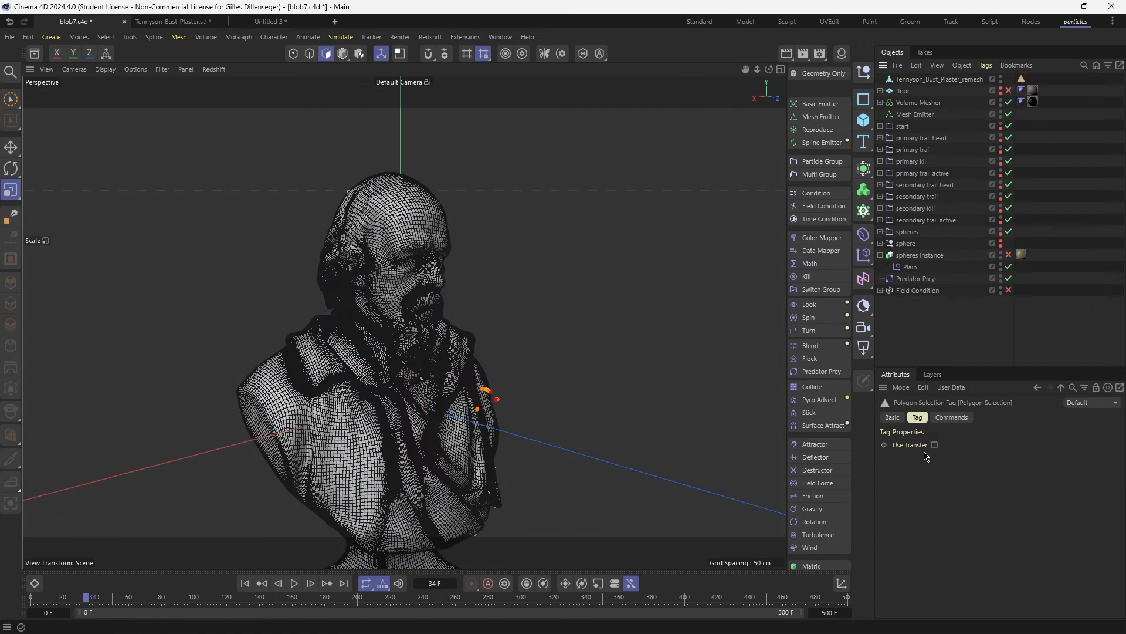
left_click(936, 446)
left_click(933, 538)
key("Delete")
left_click(903, 595)
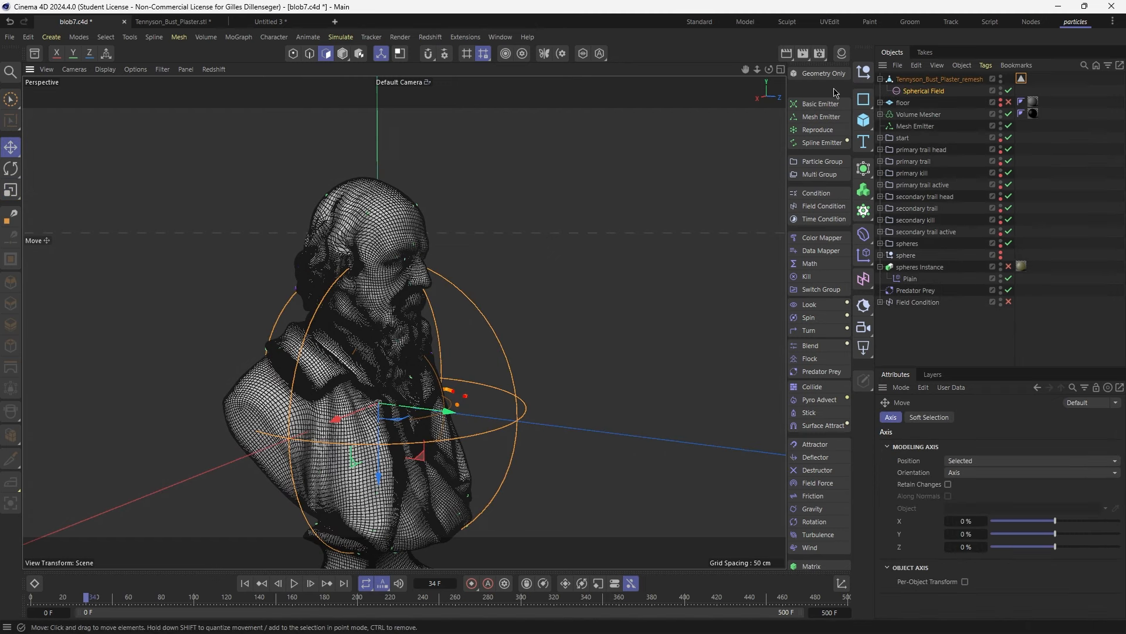
left_click(1074, 144)
Create a new red Redshift material, apply it to the bust, and restrict its material tag to the Polygon Selection
left_click(842, 53)
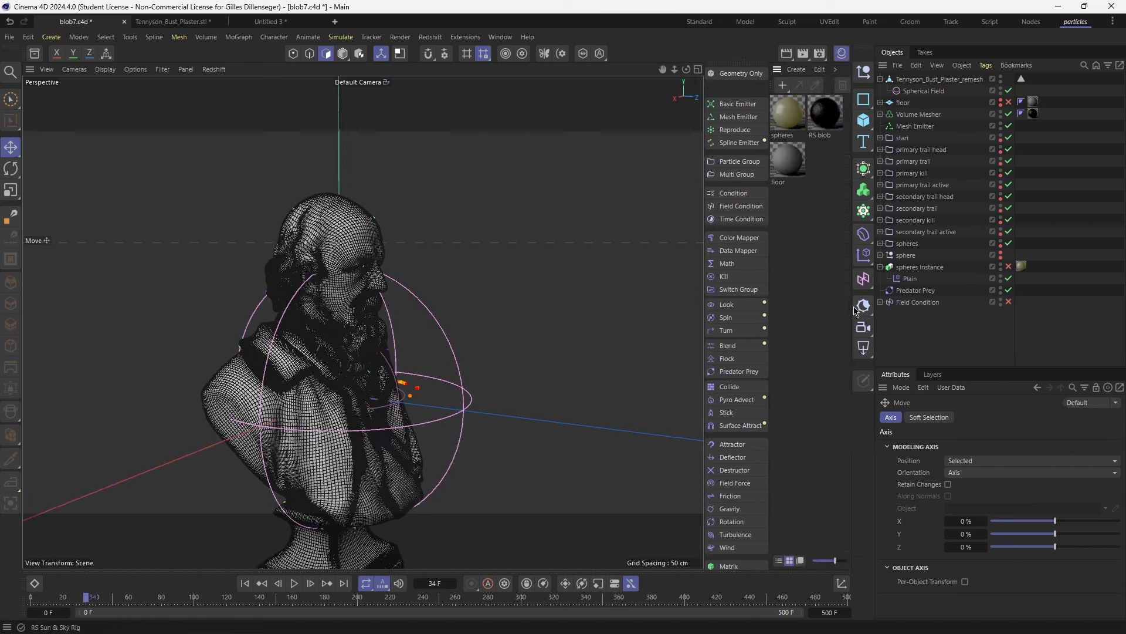
double_click(820, 251)
left_click_drag(792, 107, 931, 79)
double_click(788, 113)
left_click(1006, 280)
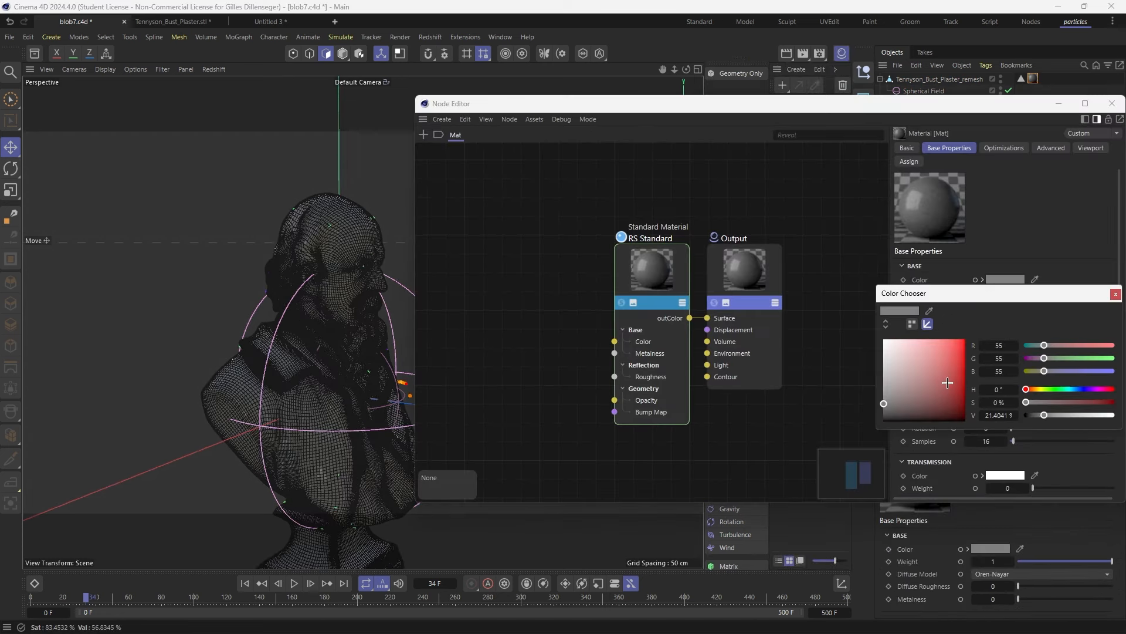
left_click_drag(948, 383, 966, 355)
left_click(1116, 294)
left_click(1035, 80)
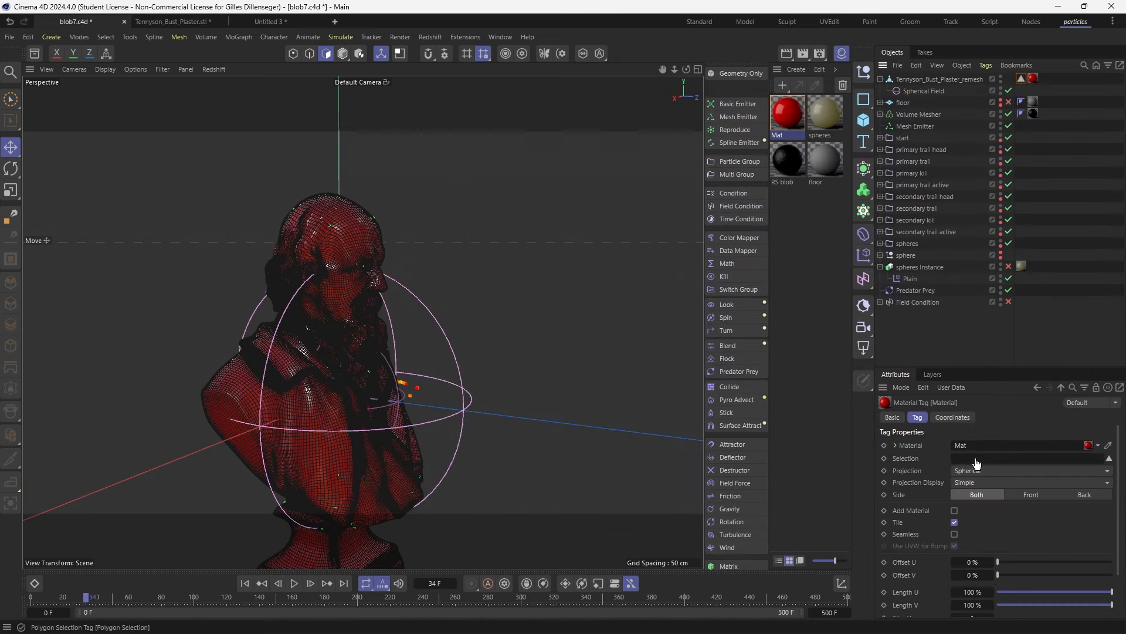
left_click_drag(977, 463, 977, 462)
Move the Spherical Field up and in front of the bust so its selection covers part of the face around the nose
left_click(338, 425)
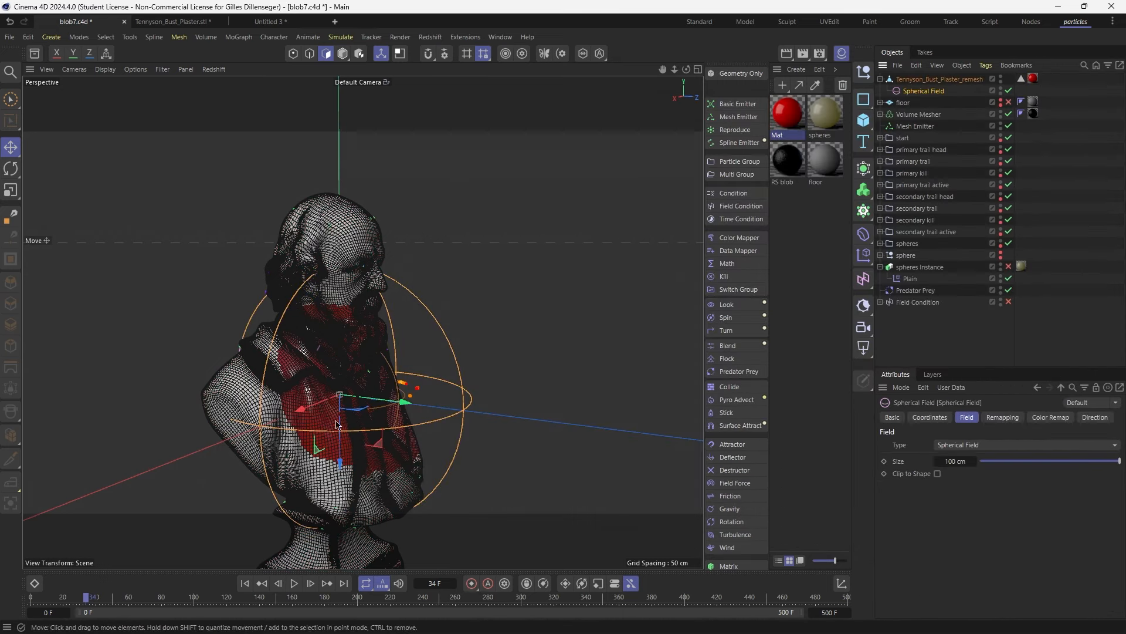
left_click_drag(379, 444, 461, 262)
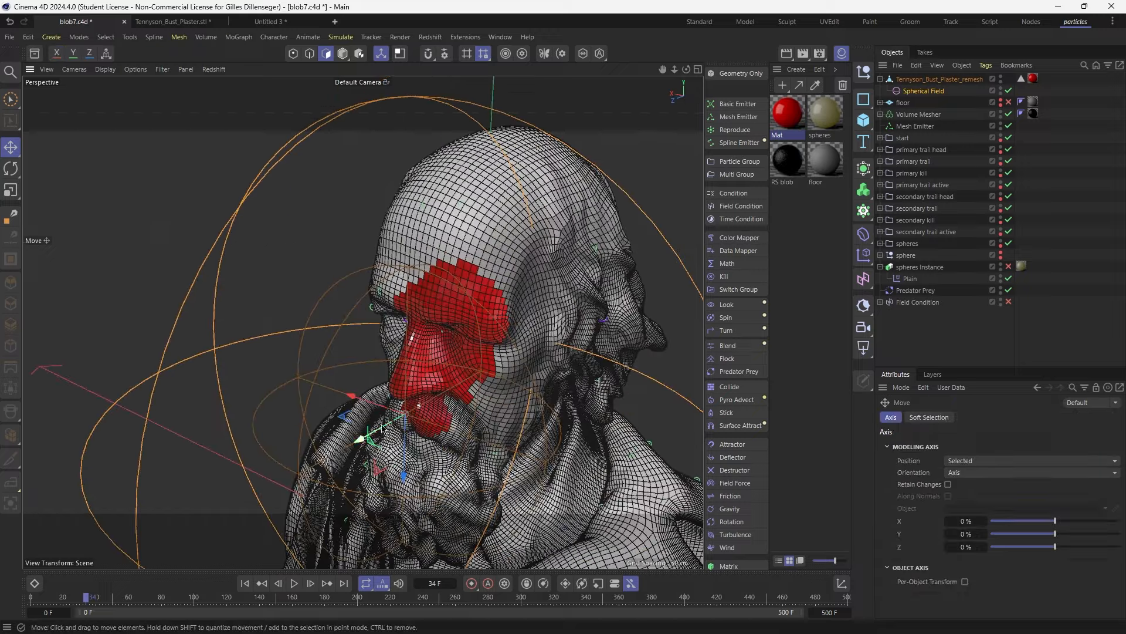
left_click_drag(367, 427, 389, 408)
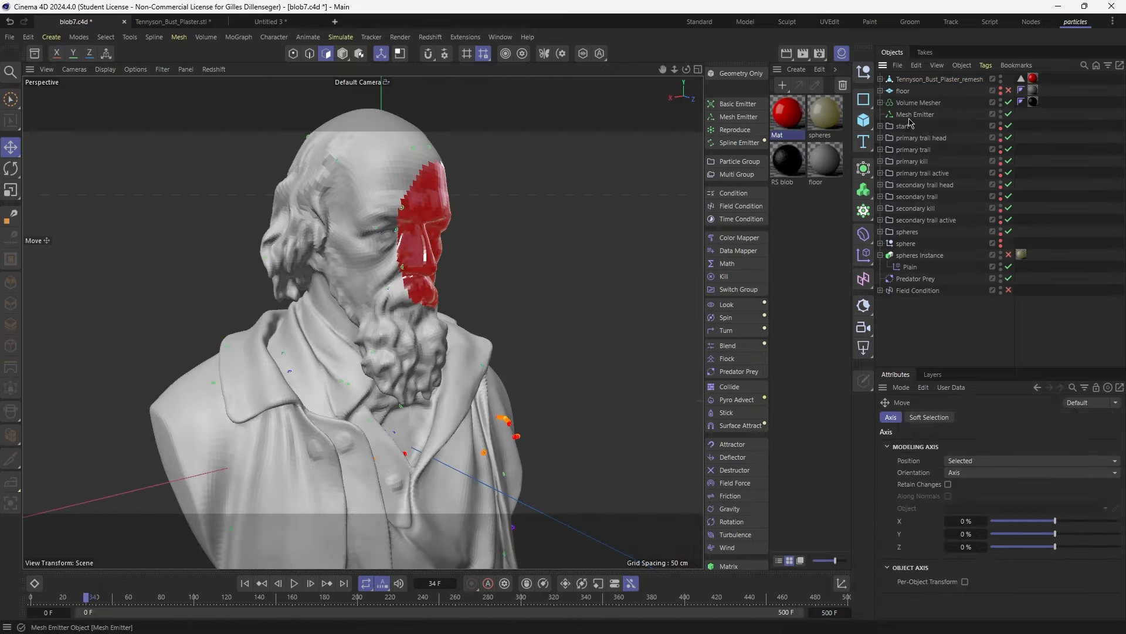
Restrict the Mesh Emitter's emission to the bust's Polygon Selection
left_click(912, 115)
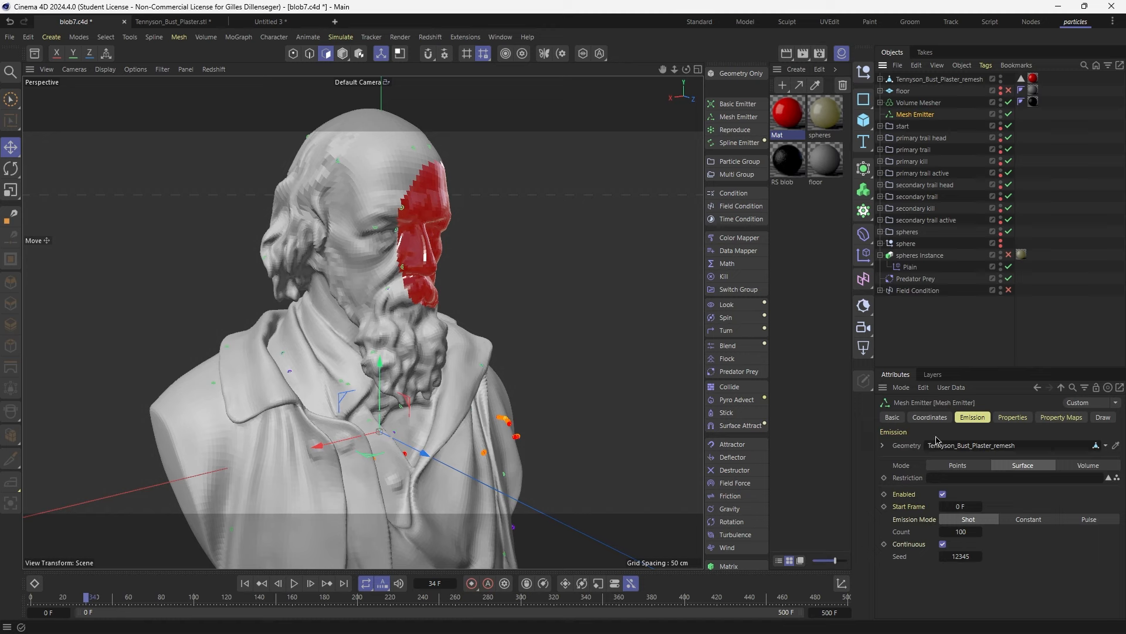
left_click_drag(1021, 78, 1024, 91)
left_click_drag(972, 484, 971, 480)
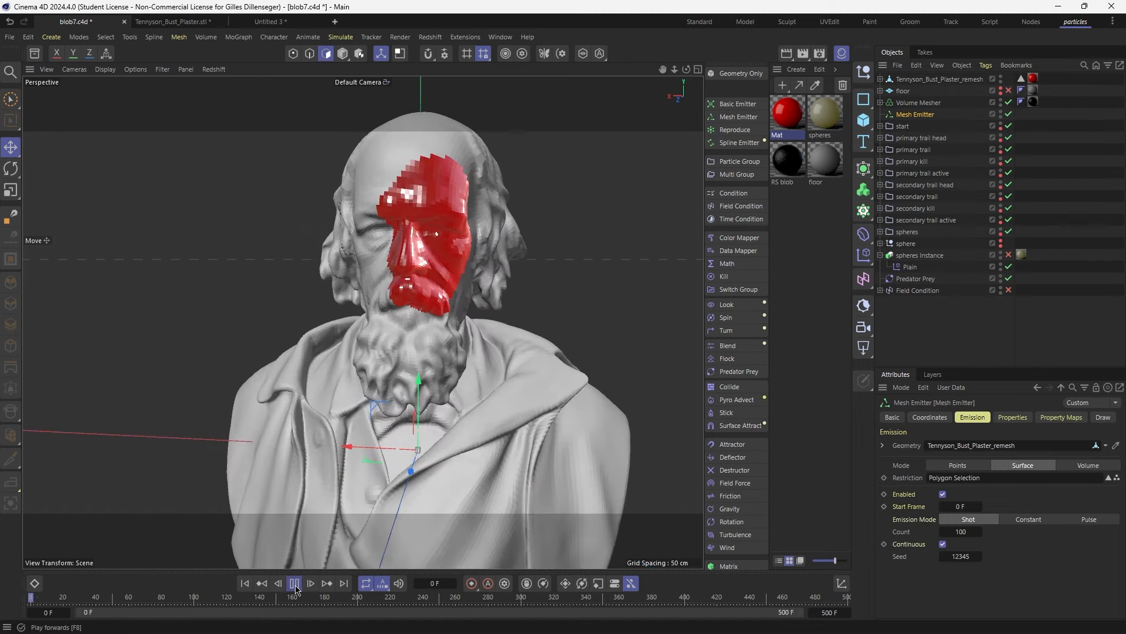
Play the simulation to frame 111 and inspect where the particle trails grow relative to the bust
left_click(295, 590)
scroll(420, 226, "up", 5)
left_click_drag(428, 211, 464, 204, "alt")
left_click_drag(464, 204, 531, 205, "alt")
type("111")
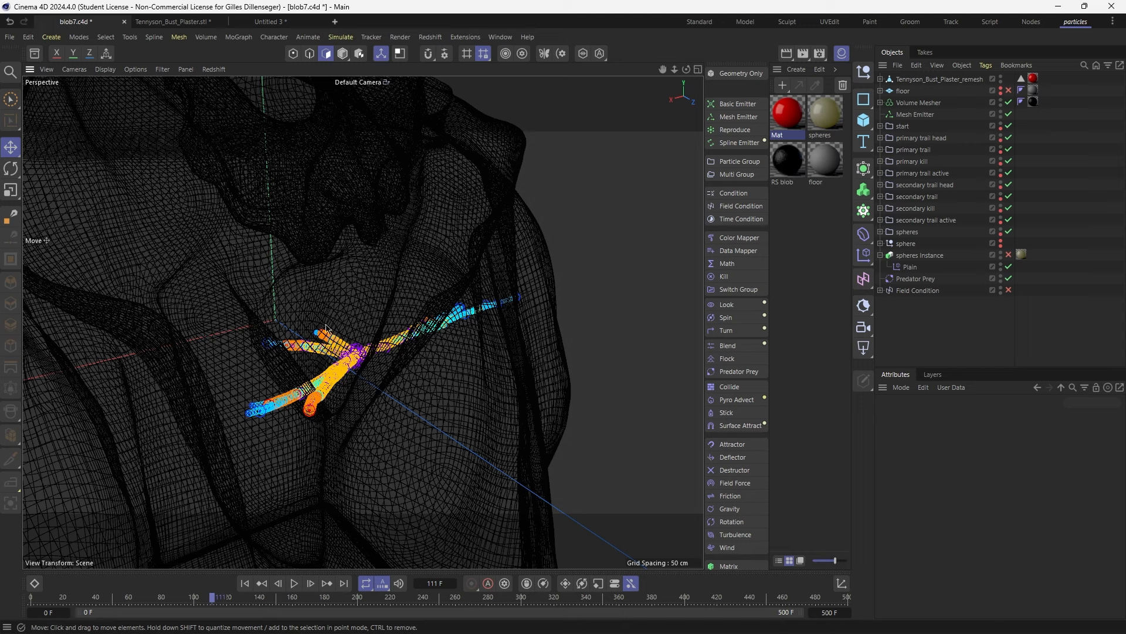
Disable the Math modifiers in the primary trail head and secondary trail head groups that assign the Y position
left_click(880, 138)
left_click(915, 174)
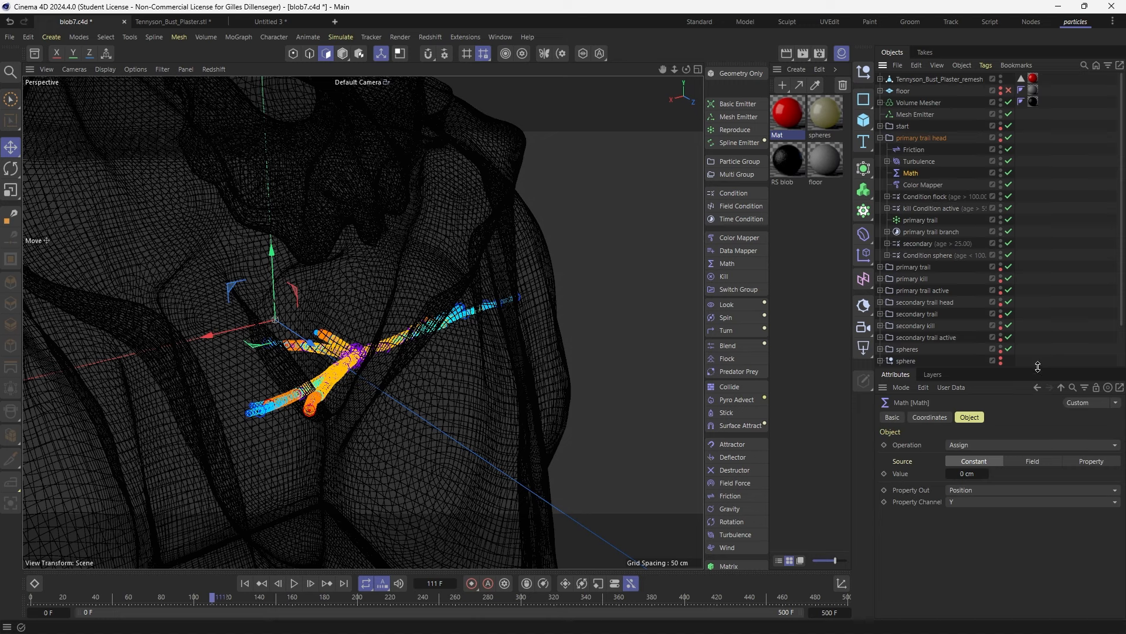
left_click_drag(1038, 366, 1038, 462)
left_click(1009, 173)
left_click(880, 302)
left_click(913, 338)
left_click(1009, 338)
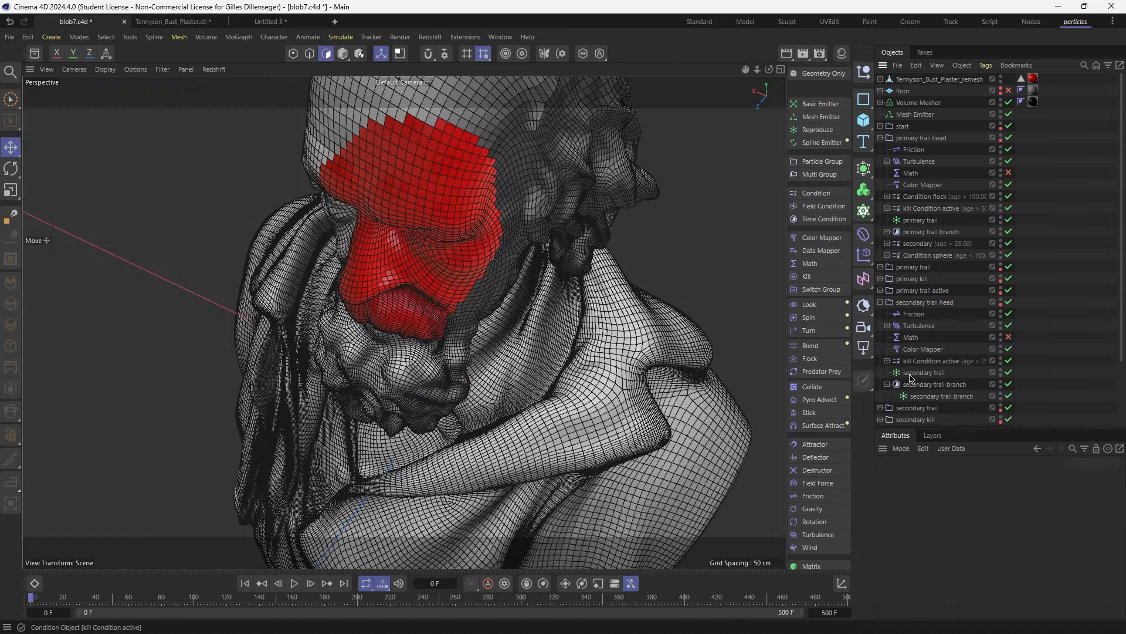
Add a Surface Attract modifier in Follow mode to the primary trail head group and copy it into secondary trail head
left_click(825, 426)
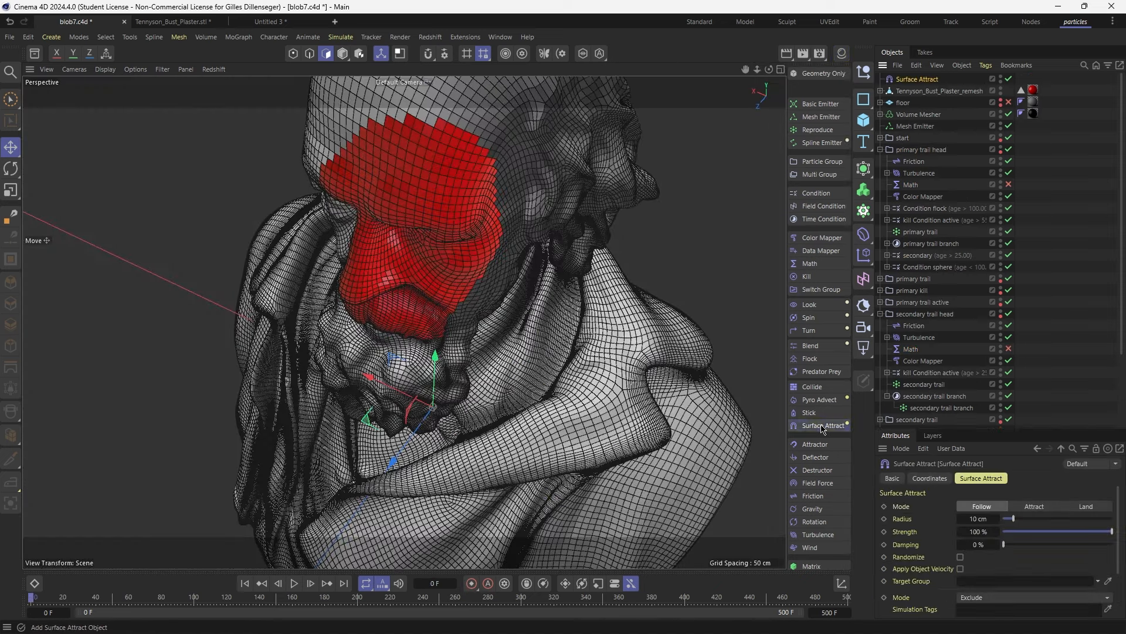
left_click_drag(933, 184, 924, 175)
left_click_drag(935, 352, 938, 341, "ctrl")
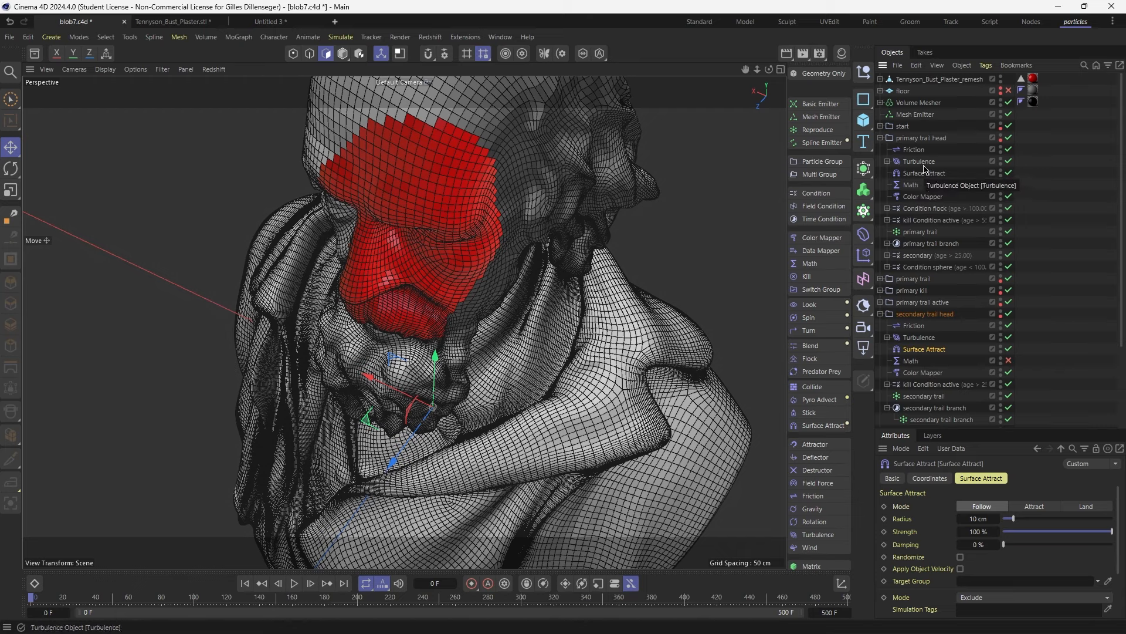
Play the simulation to frame 143 and examine from several angles how the trails follow the bust's face
middle_click_drag(437, 171, 402, 167, "alt")
left_click_drag(437, 317, 441, 274, "alt")
left_click(294, 584)
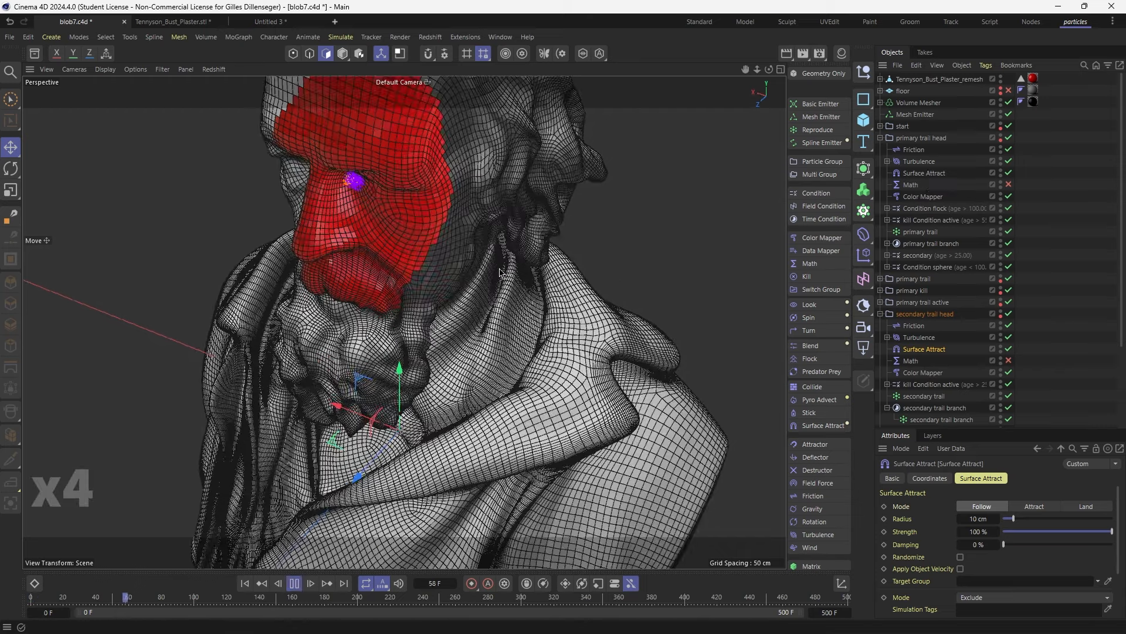
left_click(294, 583)
left_click_drag(385, 229, 445, 182, "alt")
right_click_drag(89, 287, 145, 283, "alt")
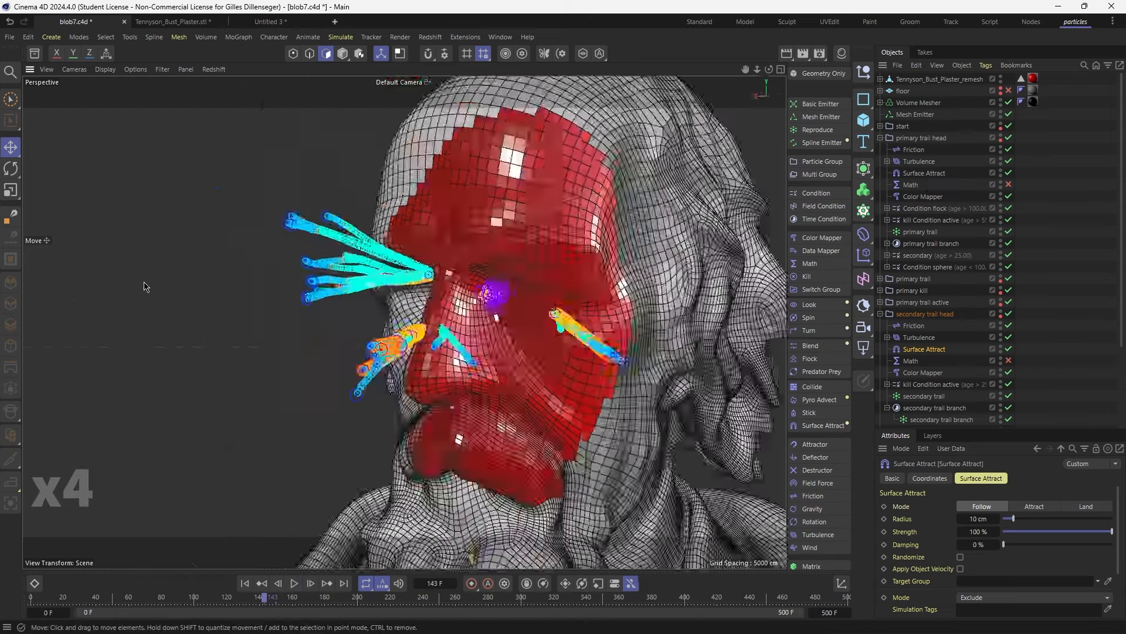
left_click_drag(504, 293, 437, 290, "alt")
Add a Collider simulation tag to Tennyson_Bust_Plaster_remesh, replay the simulation, and check the trails on the face
left_click(930, 80)
left_click(986, 66)
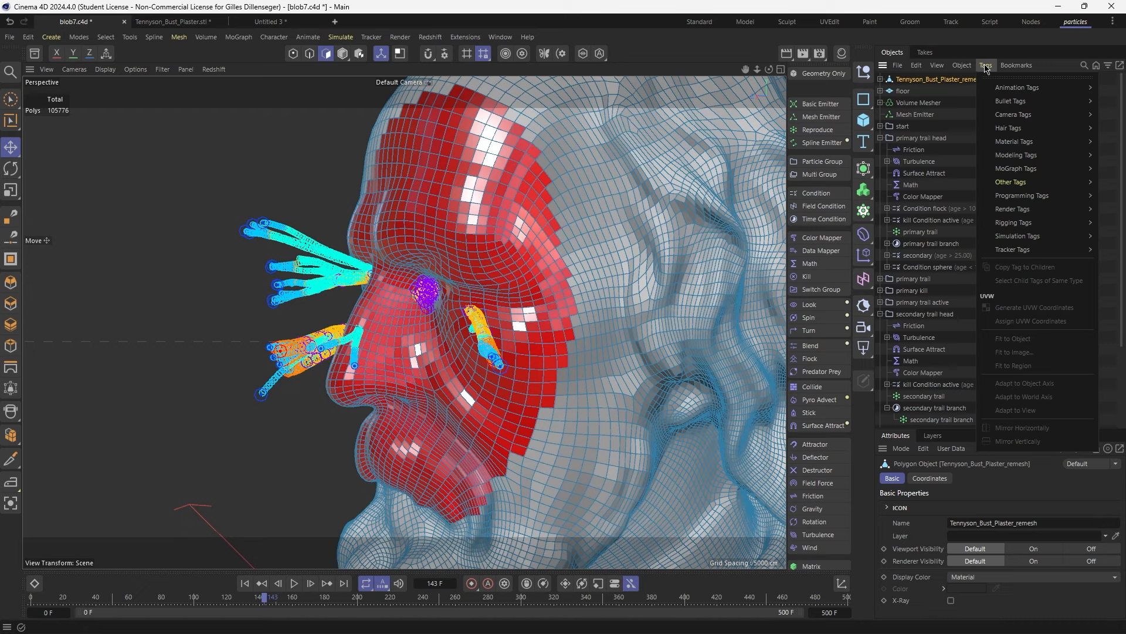
mouse_move(1018, 236)
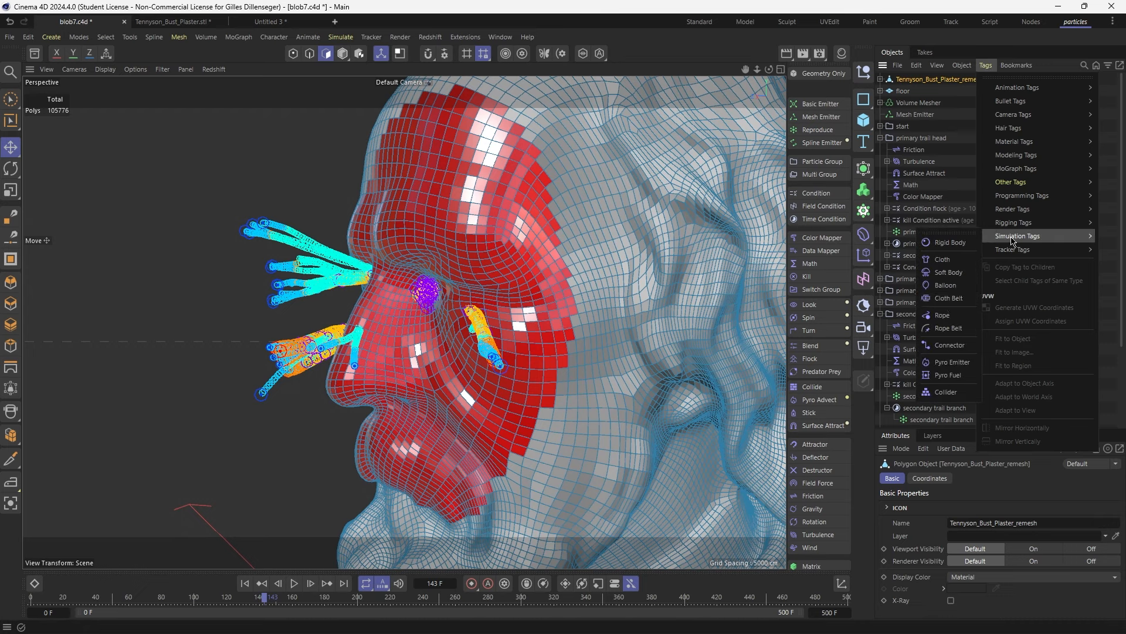
left_click(956, 397)
left_click(919, 79)
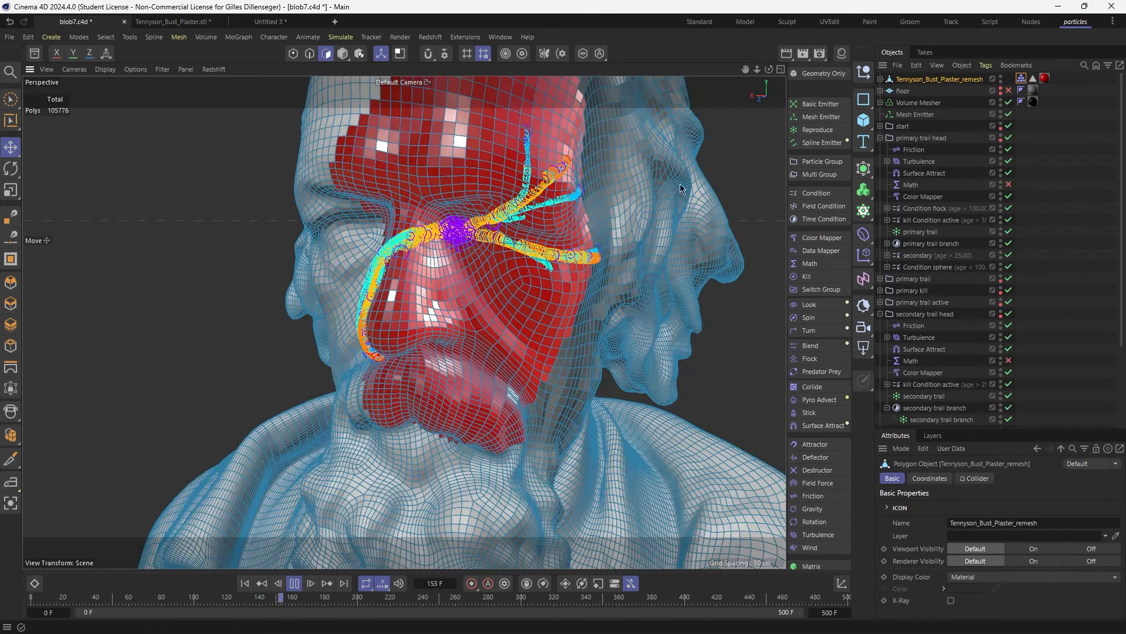
left_click_drag(691, 249, 408, 144, "alt")
left_click_drag(574, 264, 693, 269, "alt")
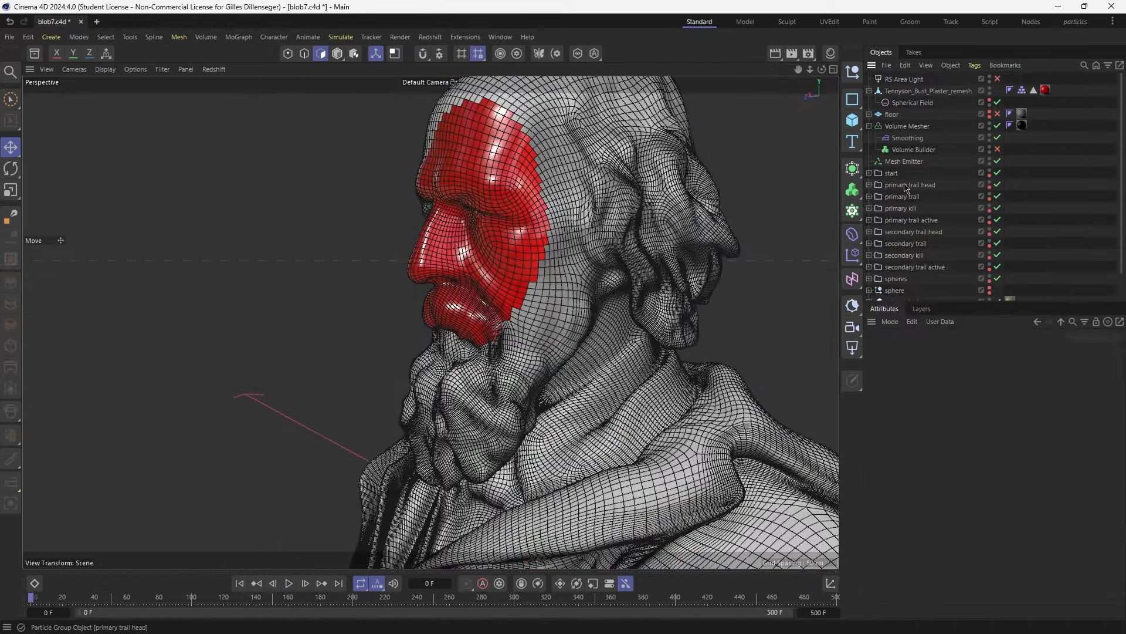
Select all particle groups from start to spheres and cache the scene's simulation under the file name blob
left_click(894, 173)
left_click(896, 280, "shift")
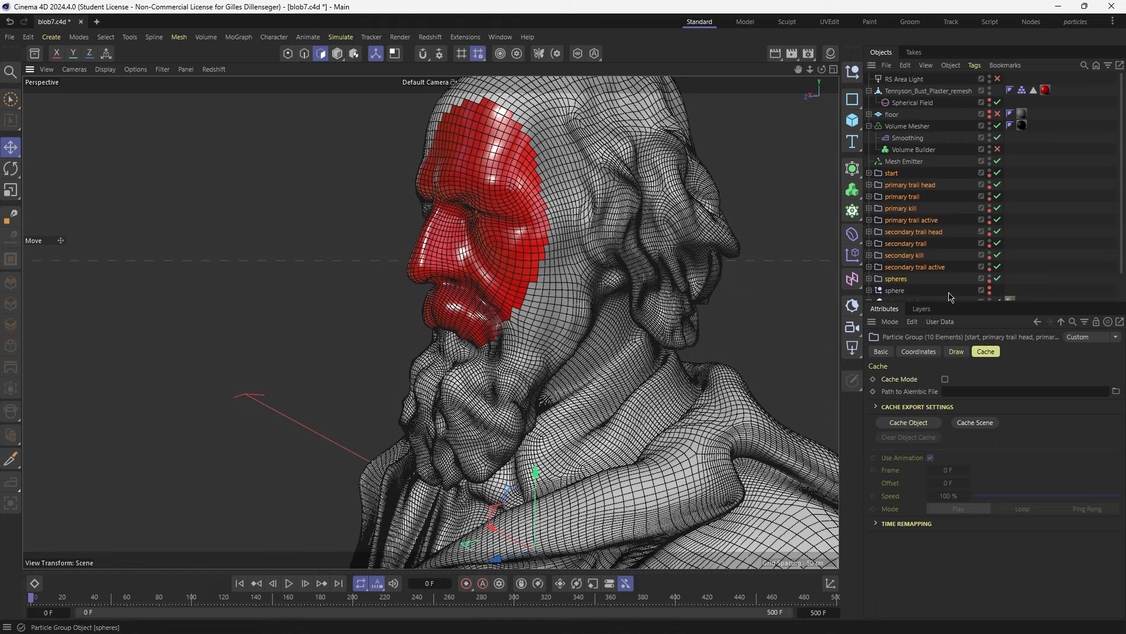
left_click(975, 423)
type("blob")
left_click(1025, 613)
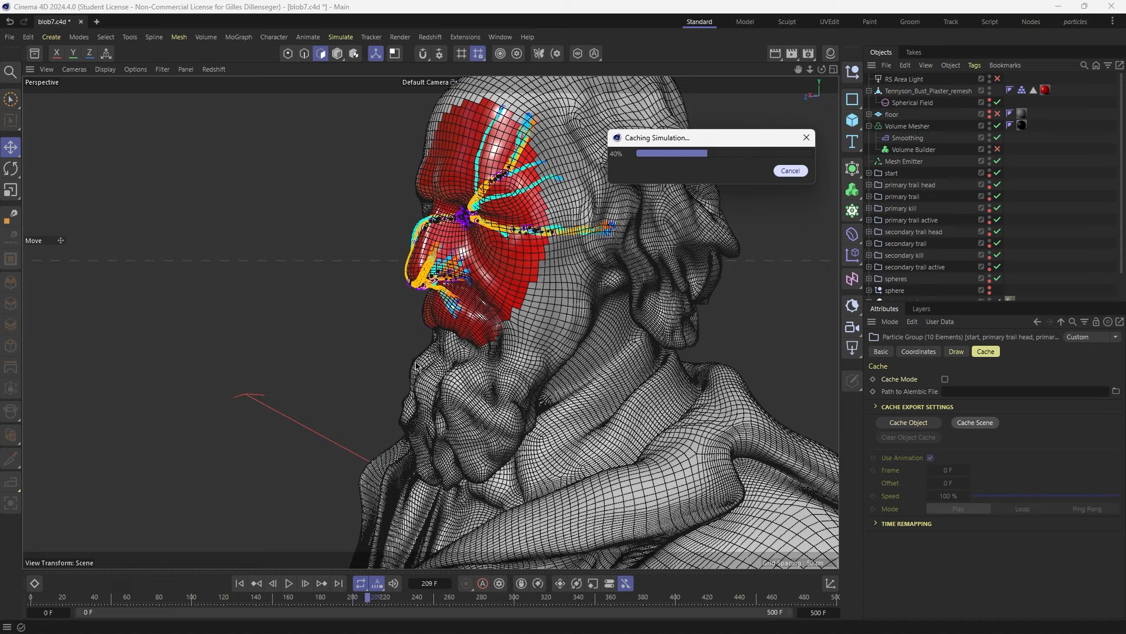
left_click_drag(657, 139, 742, 86)
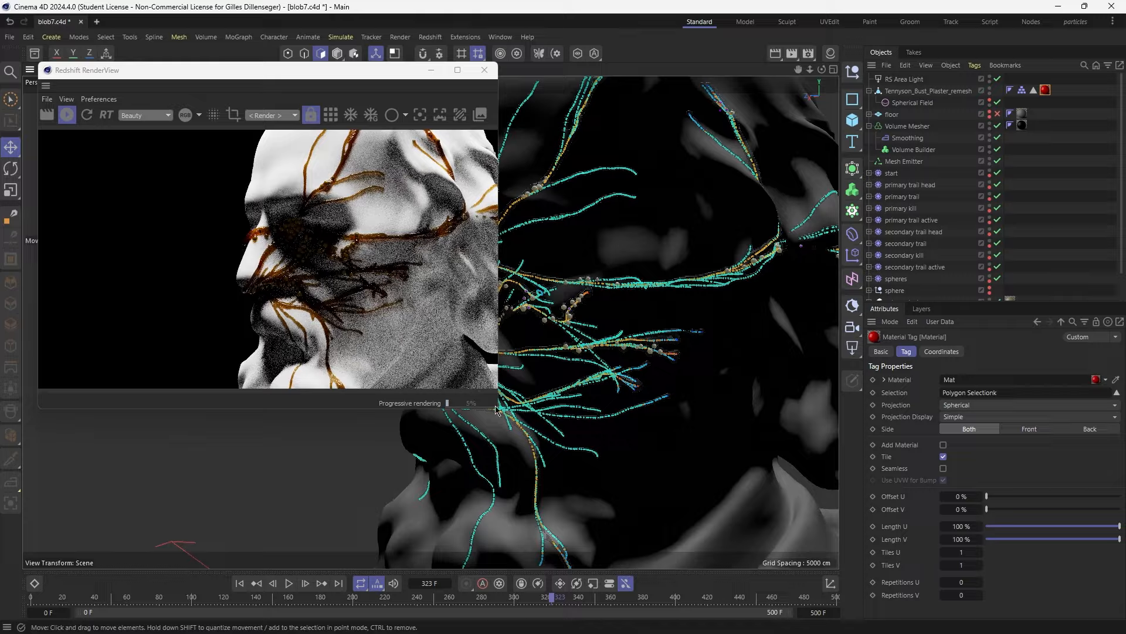
Reframe the viewport on the bust's head and trails, and enlarge the Redshift RenderView to inspect the render
left_click_drag(677, 333, 768, 314, "alt")
scroll(642, 287, "down", 2)
middle_click_drag(642, 287, 645, 243, "alt")
left_click_drag(693, 252, 625, 267, "alt")
middle_click_drag(625, 267, 583, 398, "alt")
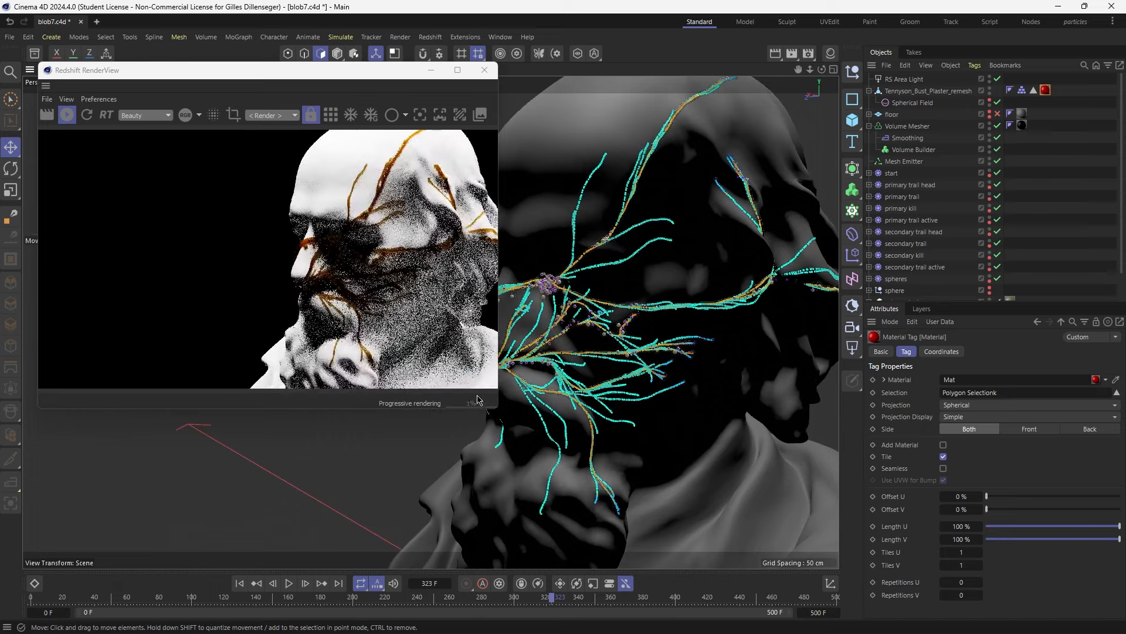
left_click_drag(498, 410, 548, 502)
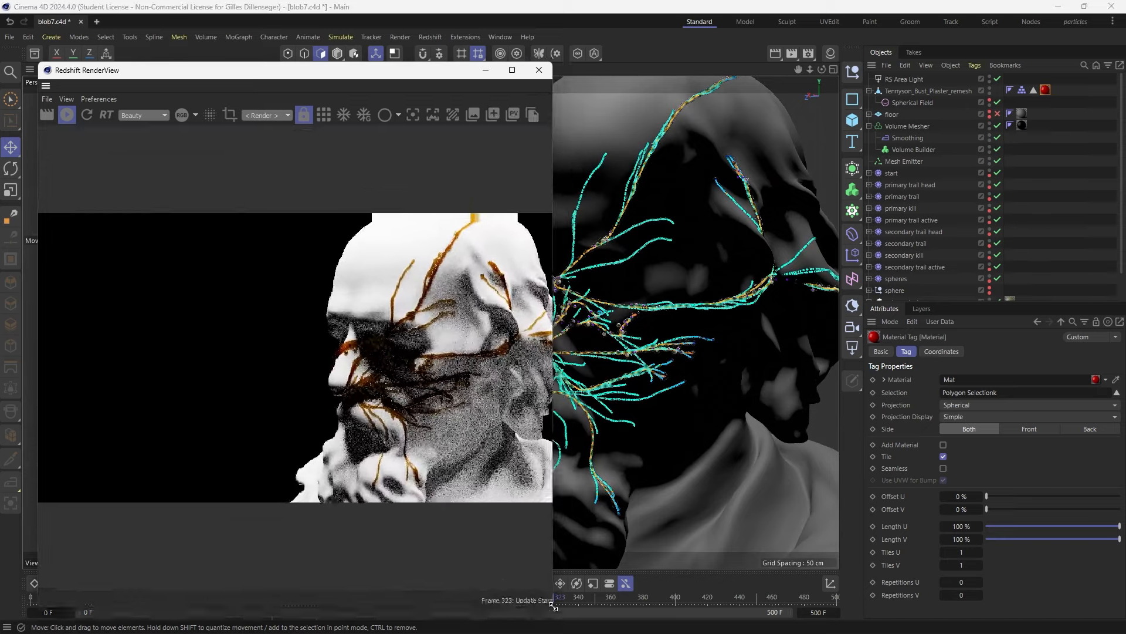